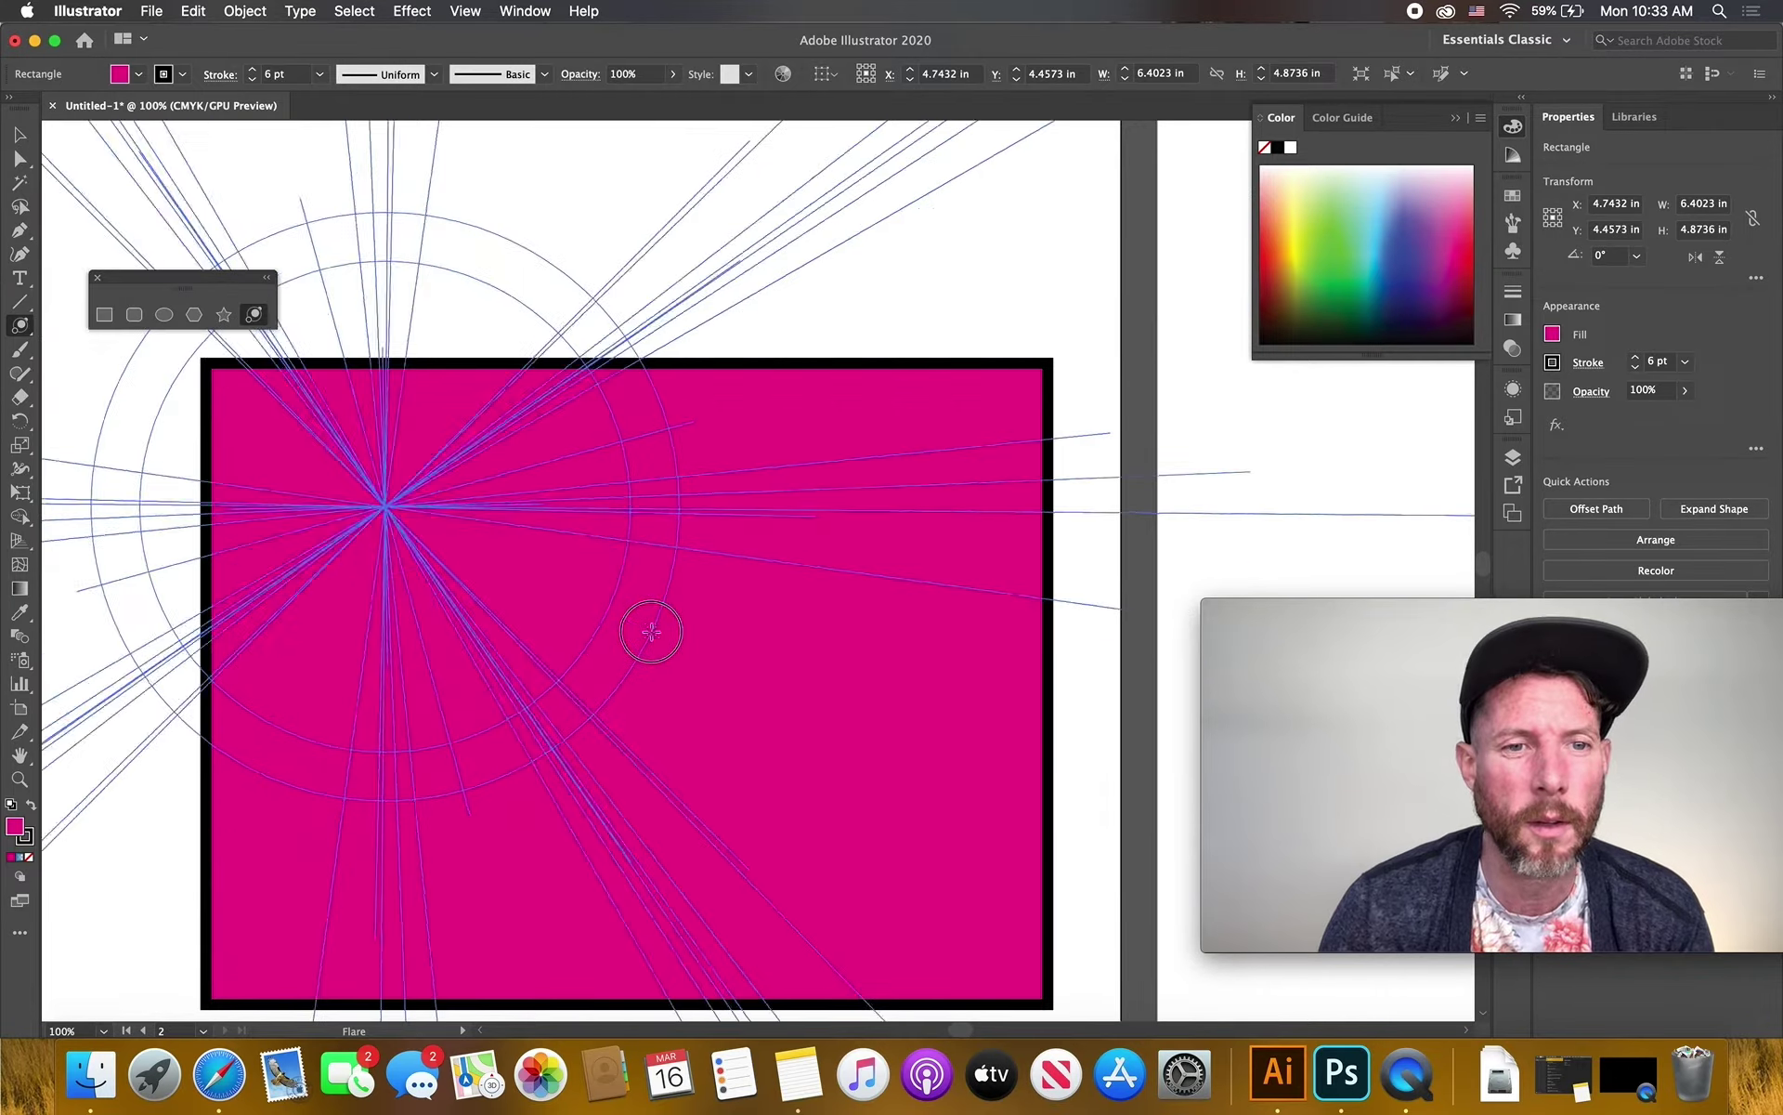
# Move the flare toward the middle of the magenta rectangle, check its Flare Tool options without changes, and delete it
pyautogui.click(17, 137)
pyautogui.moveTo(384, 507); pyautogui.dragTo(587, 698)
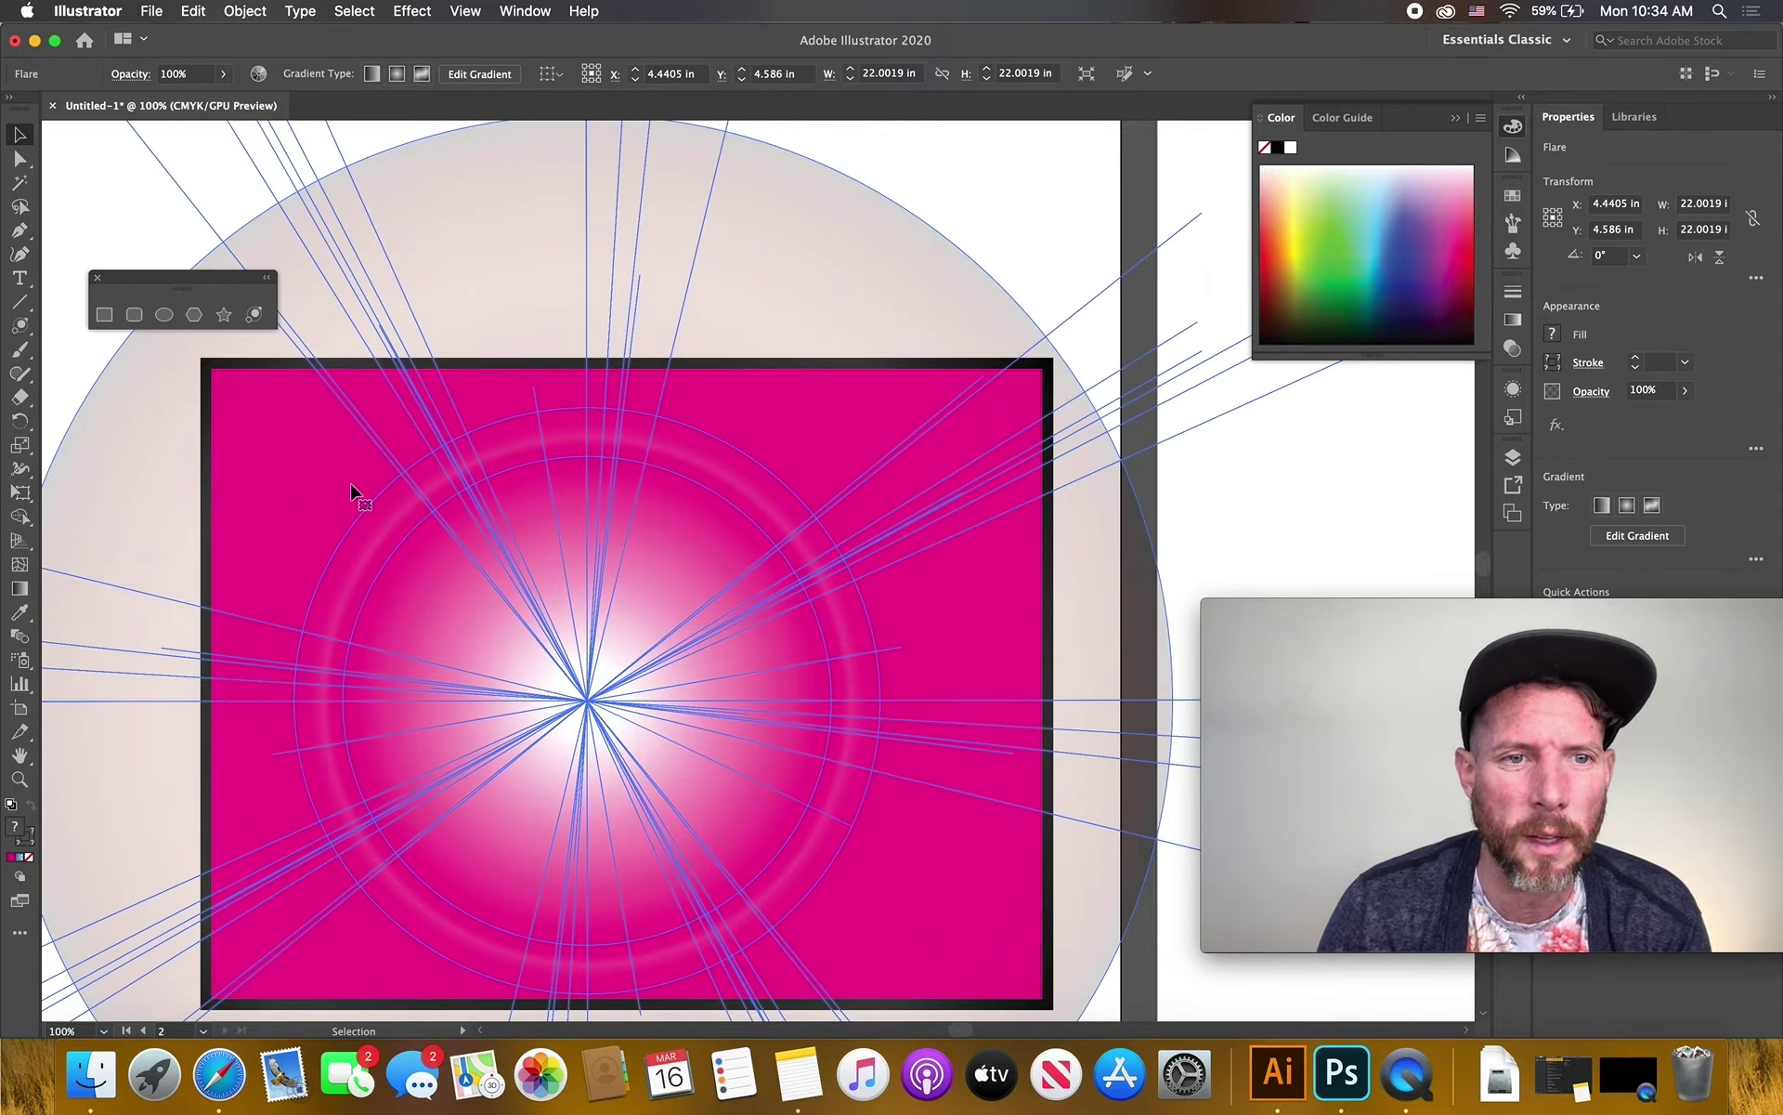
pyautogui.doubleClick(256, 316)
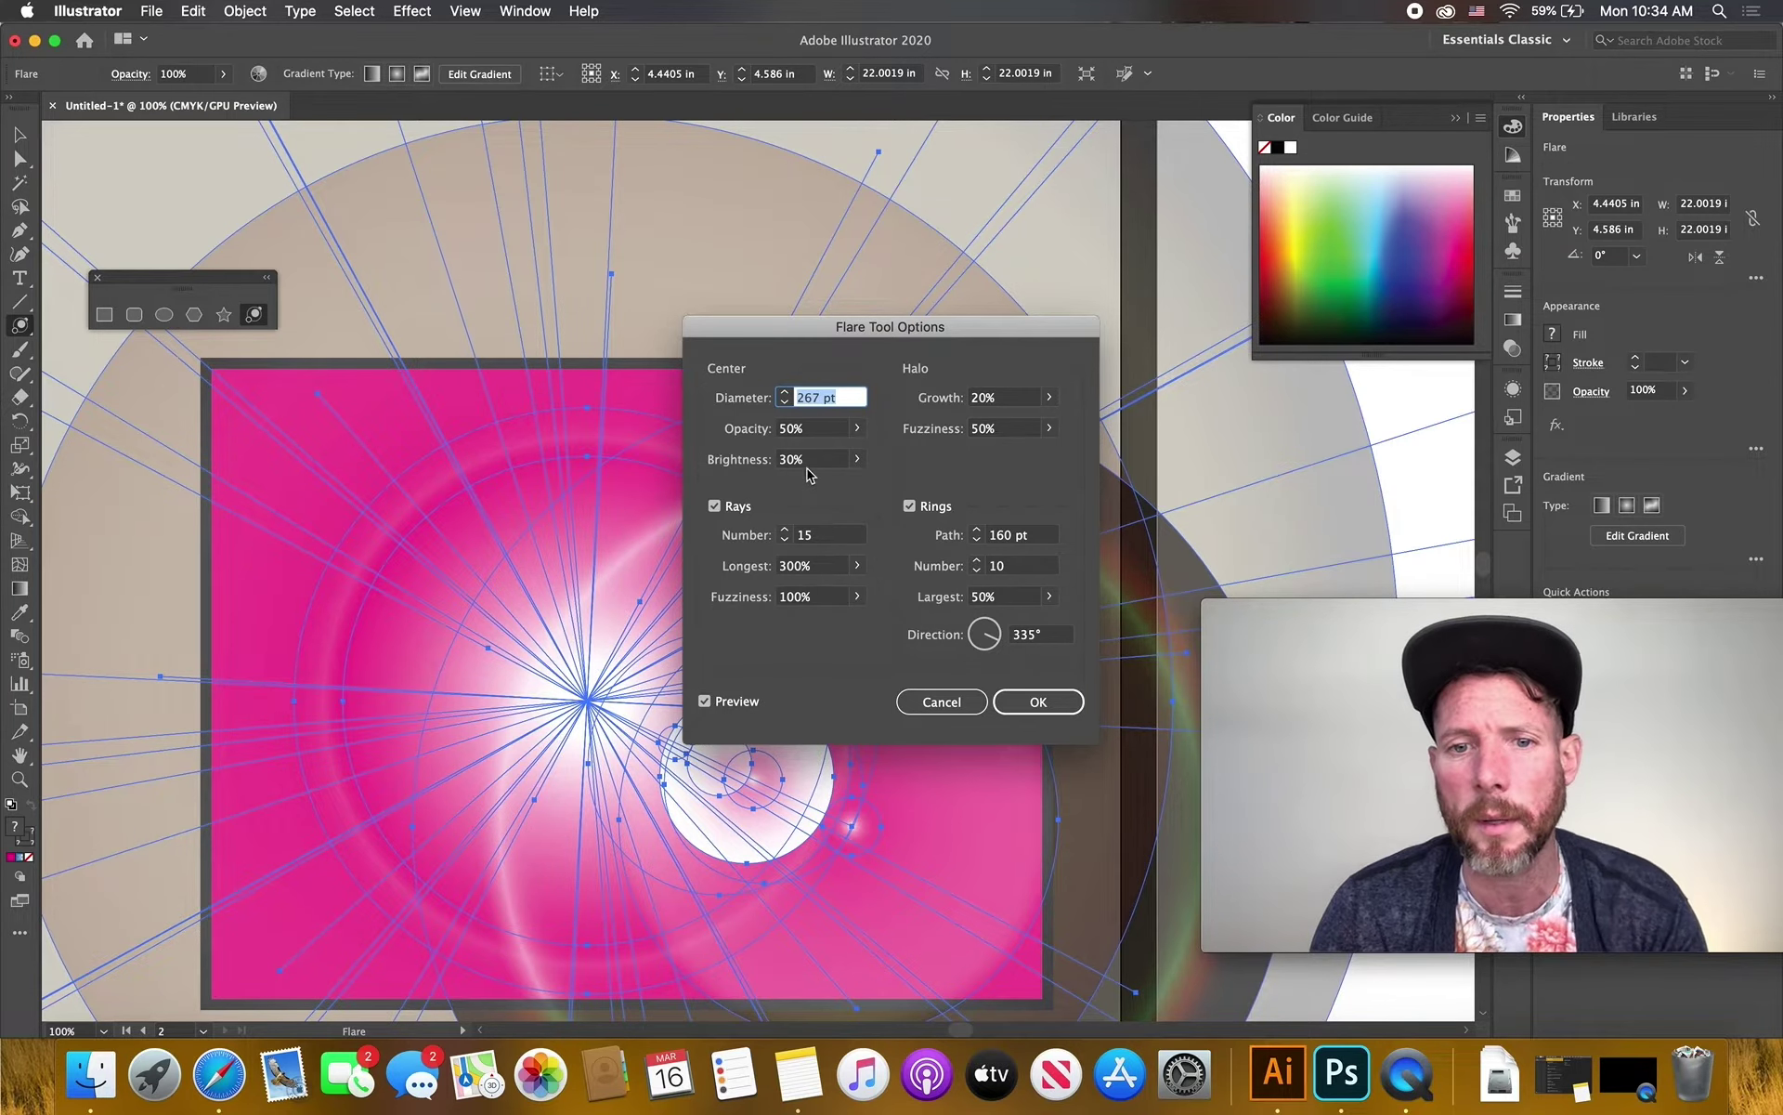
pyautogui.click(945, 704)
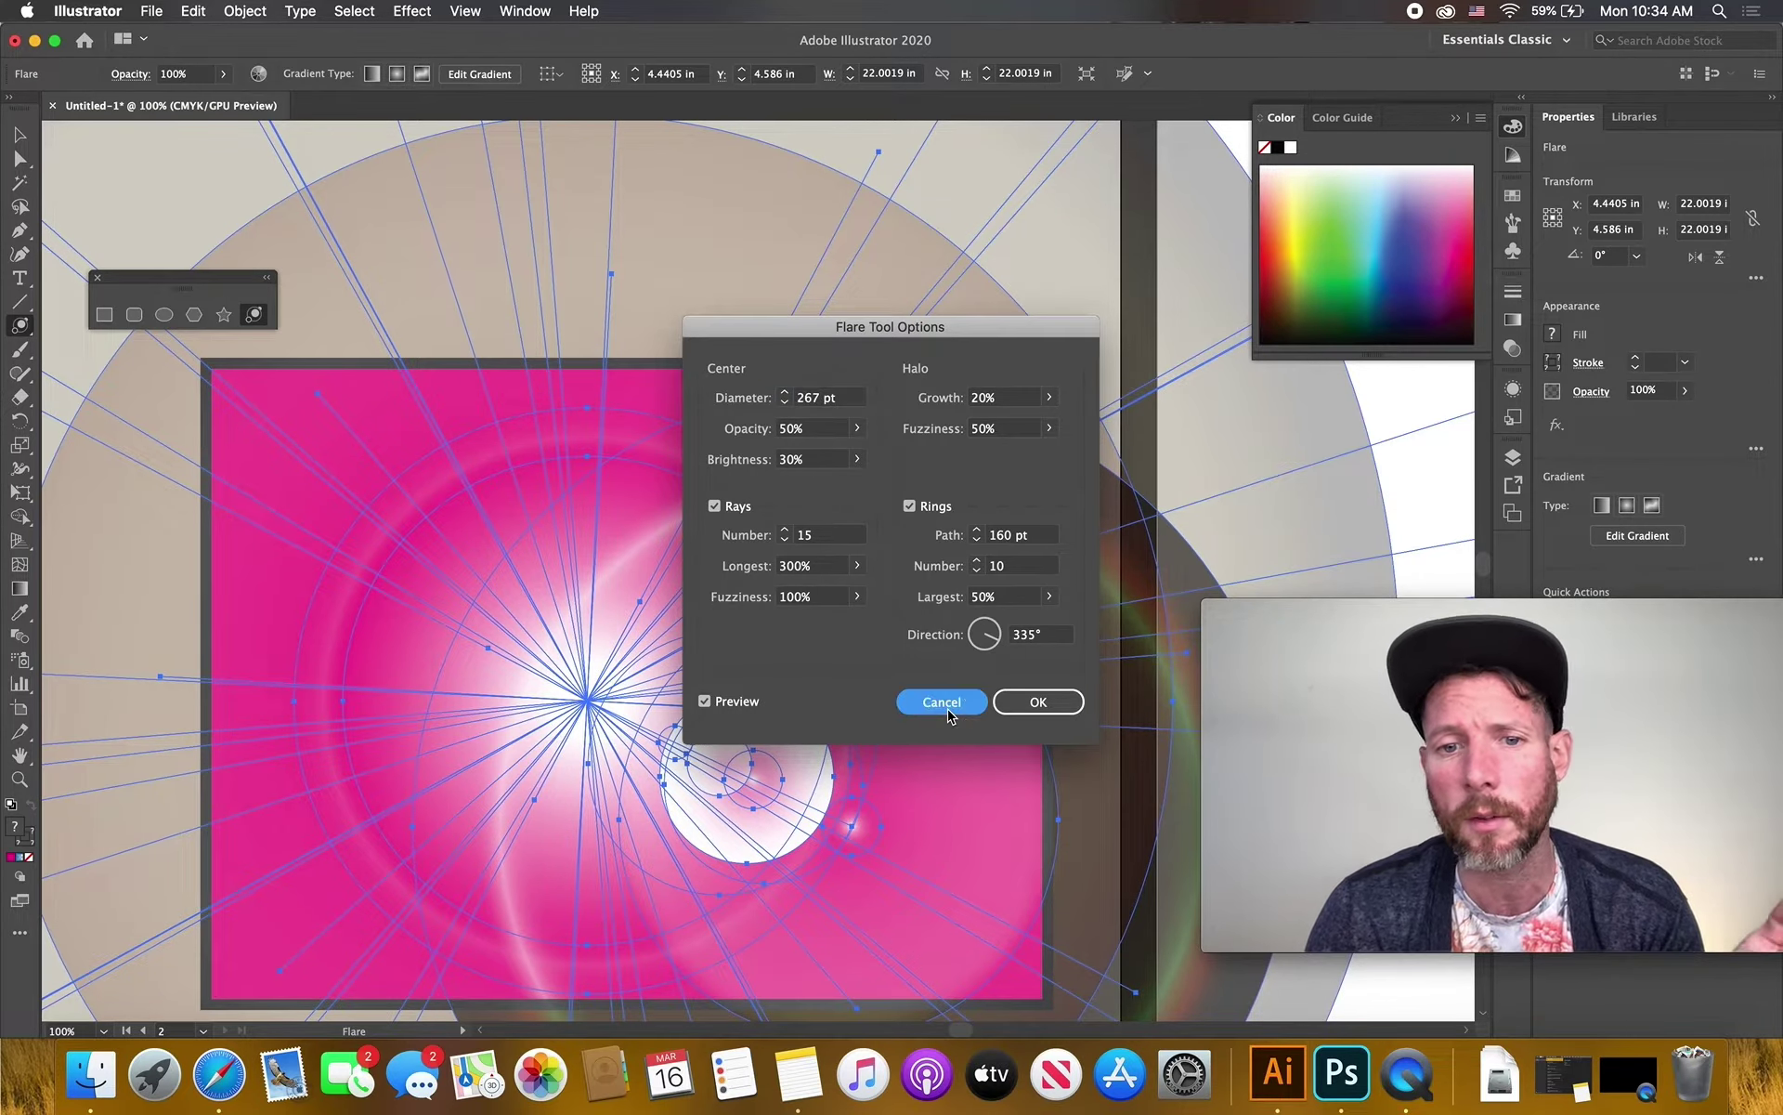
pyautogui.press('Delete')
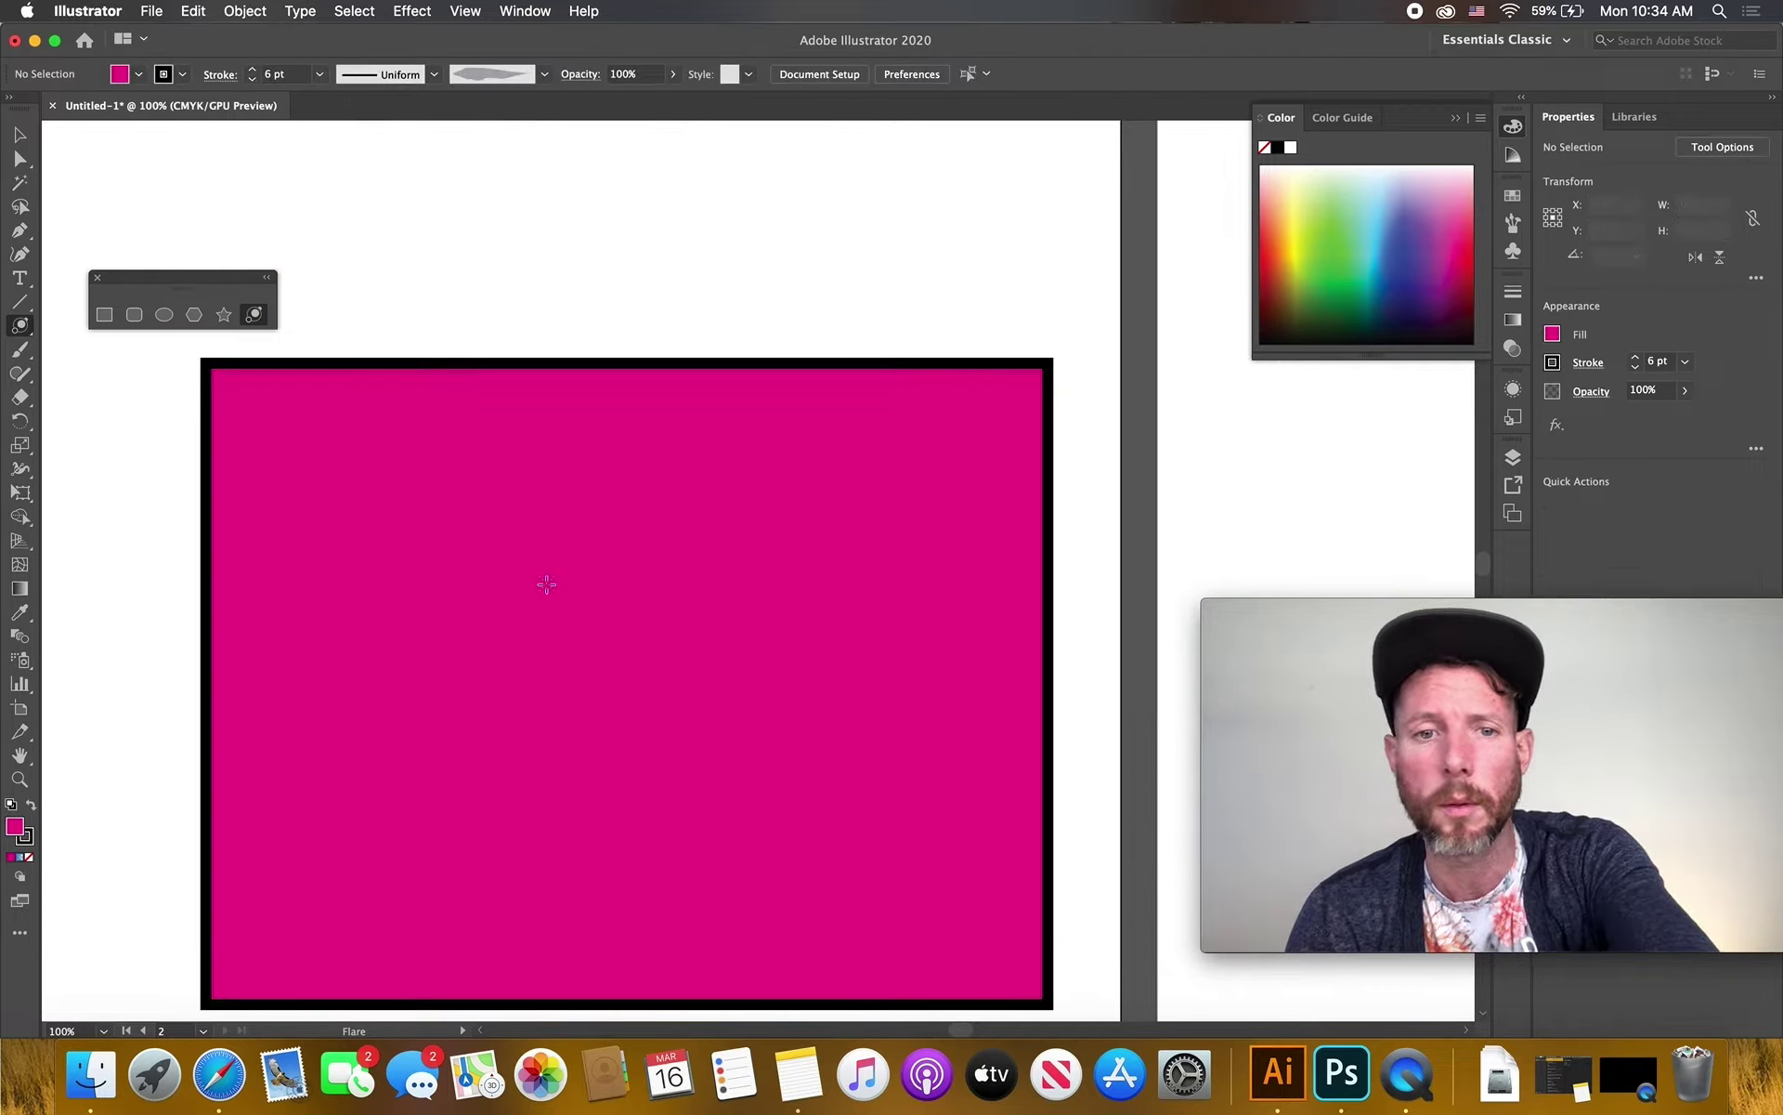
# Detach the line tools as a floating group and draw a diagonal line across the magenta rectangle, about 6.2 by 4.5 in
pyautogui.click(25, 312)
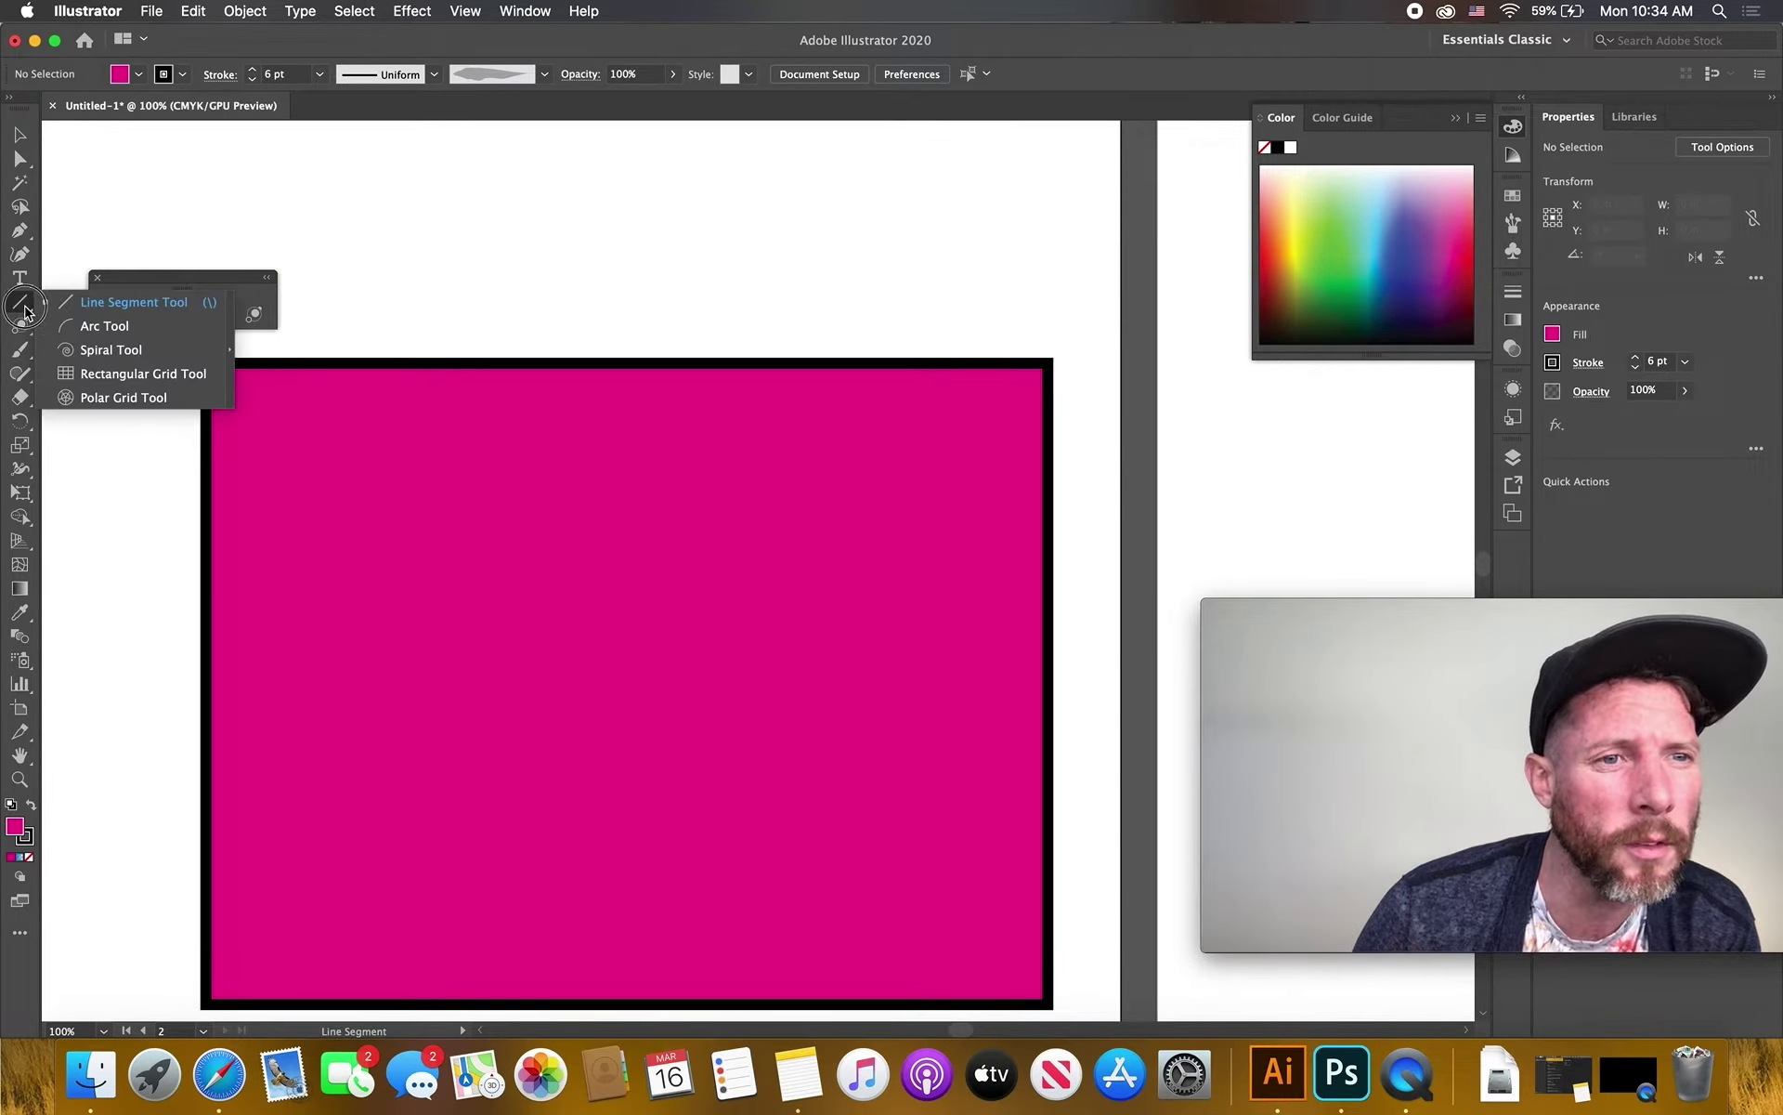
pyautogui.moveTo(21, 310); pyautogui.dragTo(596, 240)
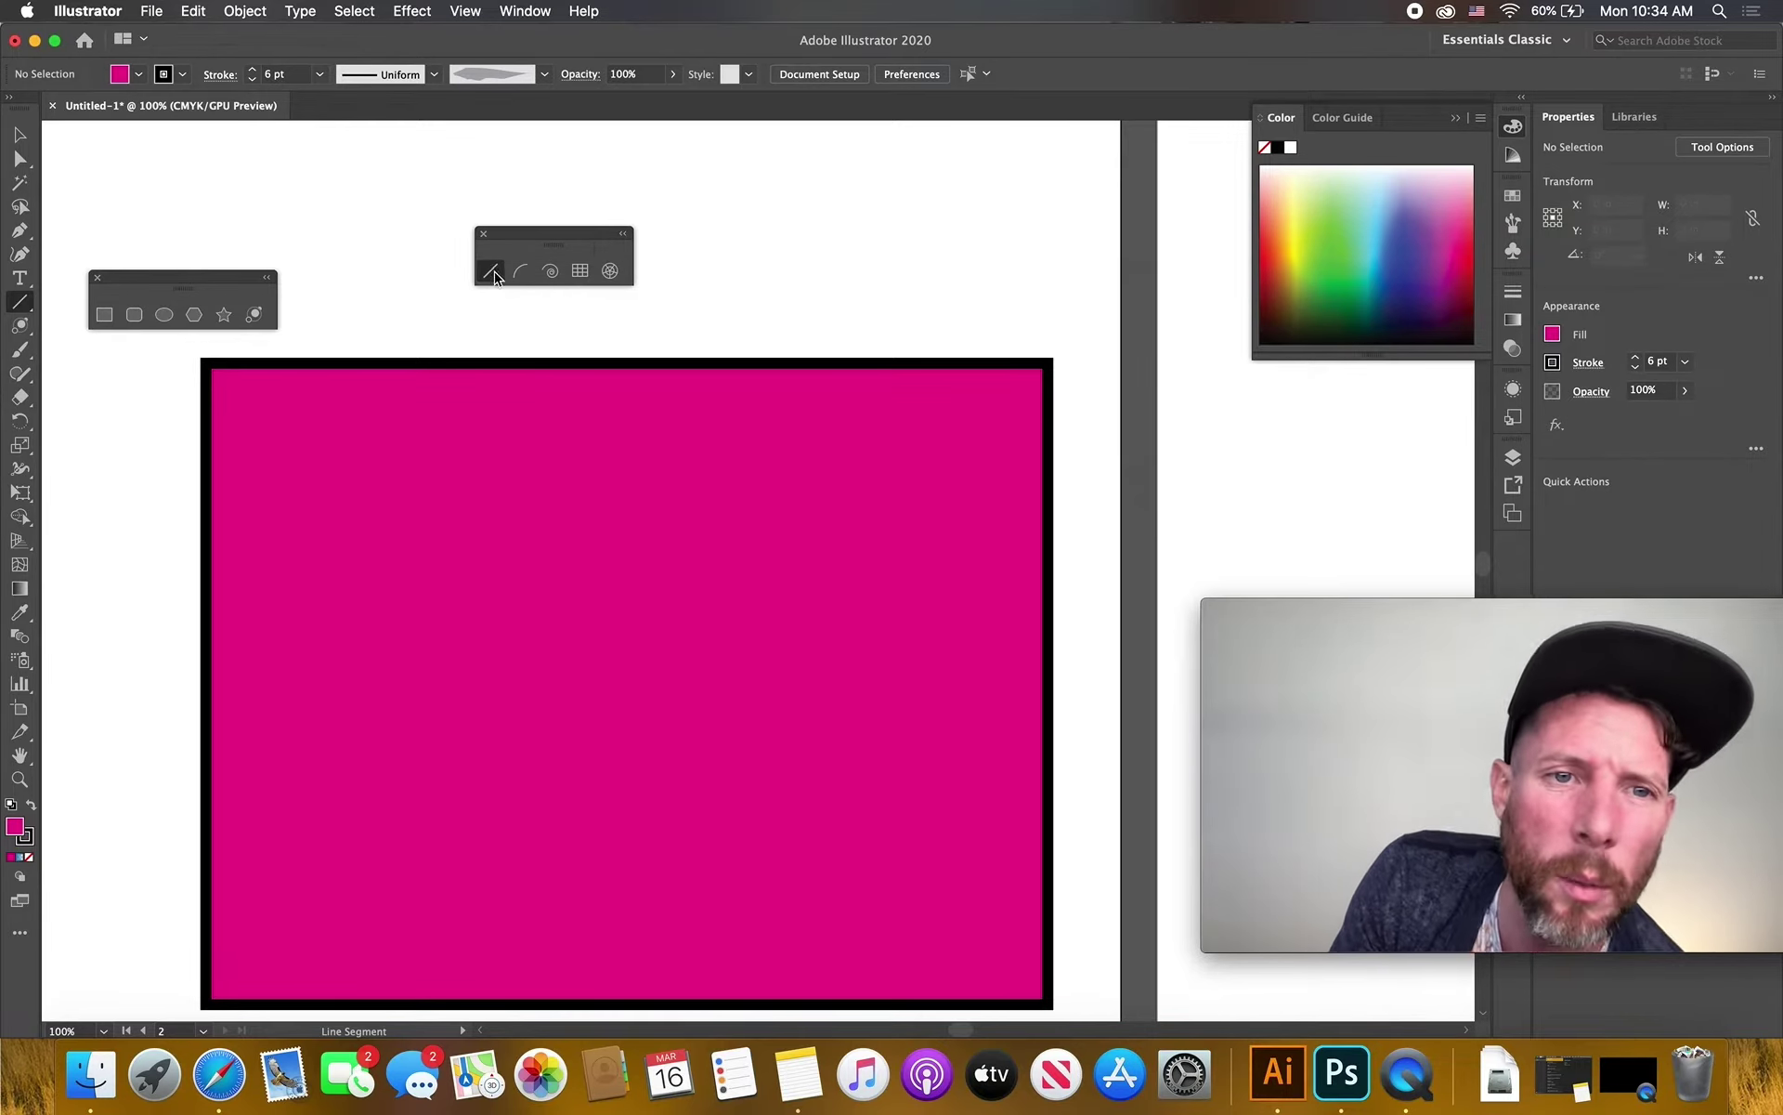
pyautogui.moveTo(307, 228)
pyautogui.mouseDown()
pyautogui.moveTo(465, 371)
pyautogui.moveTo(1134, 796)
pyautogui.moveTo(1128, 819)
pyautogui.mouseUp()
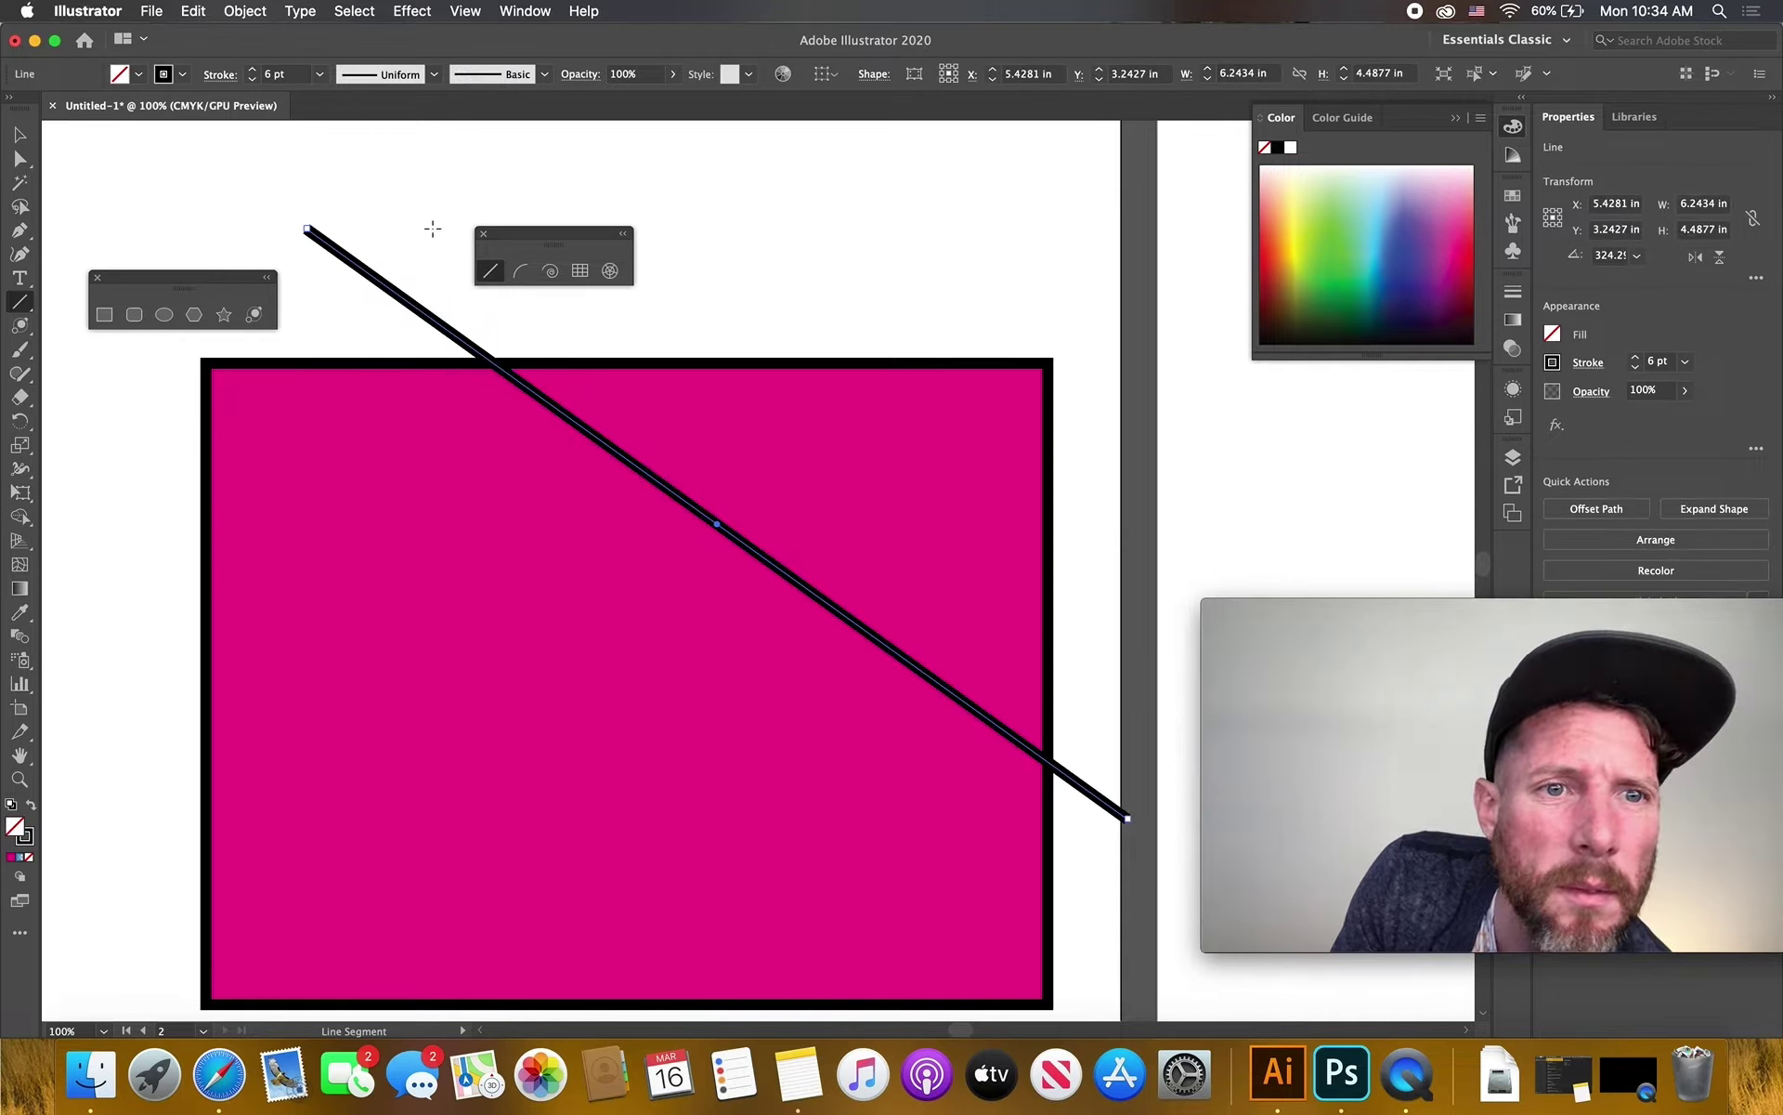
# Draw an arc about 2.6 in wide over the rectangle's upper-right corner and a spiral in the rectangle's left half
pyautogui.click(522, 272)
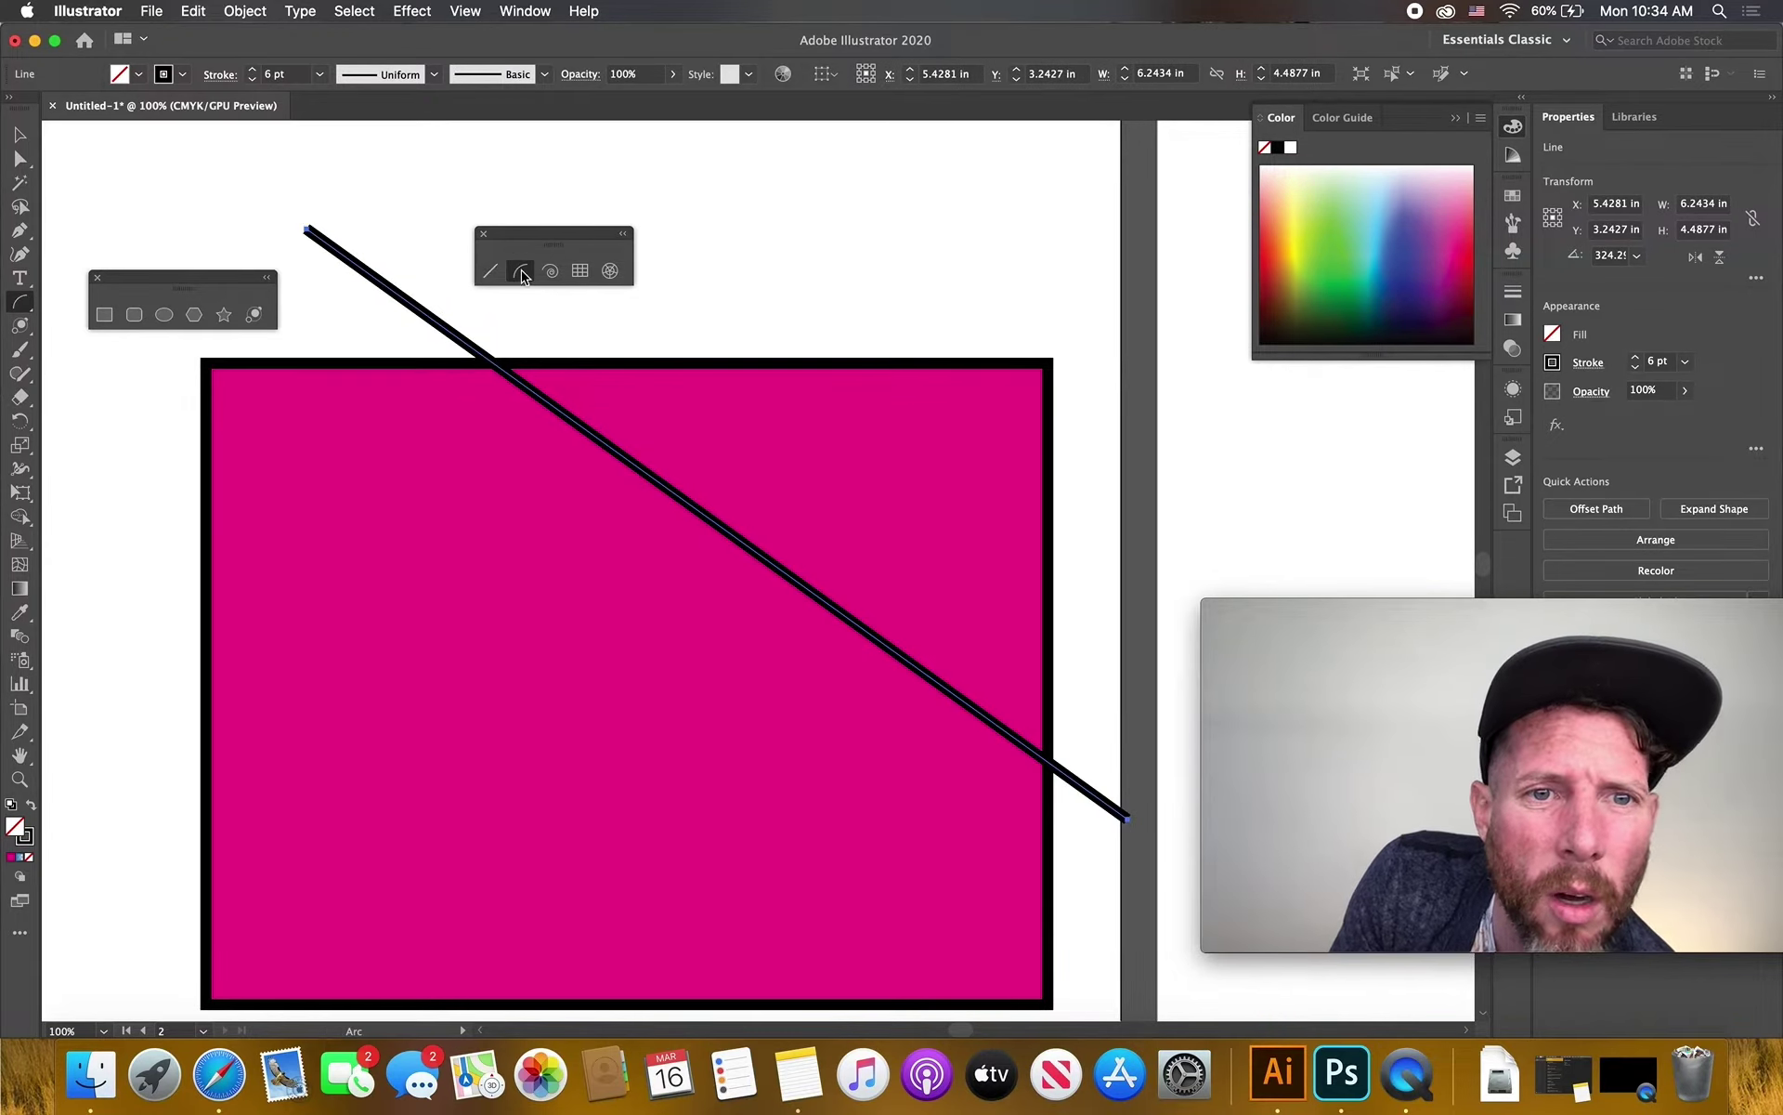
pyautogui.moveTo(790, 252); pyautogui.dragTo(878, 401)
pyautogui.moveTo(1069, 565); pyautogui.dragTo(1126, 595)
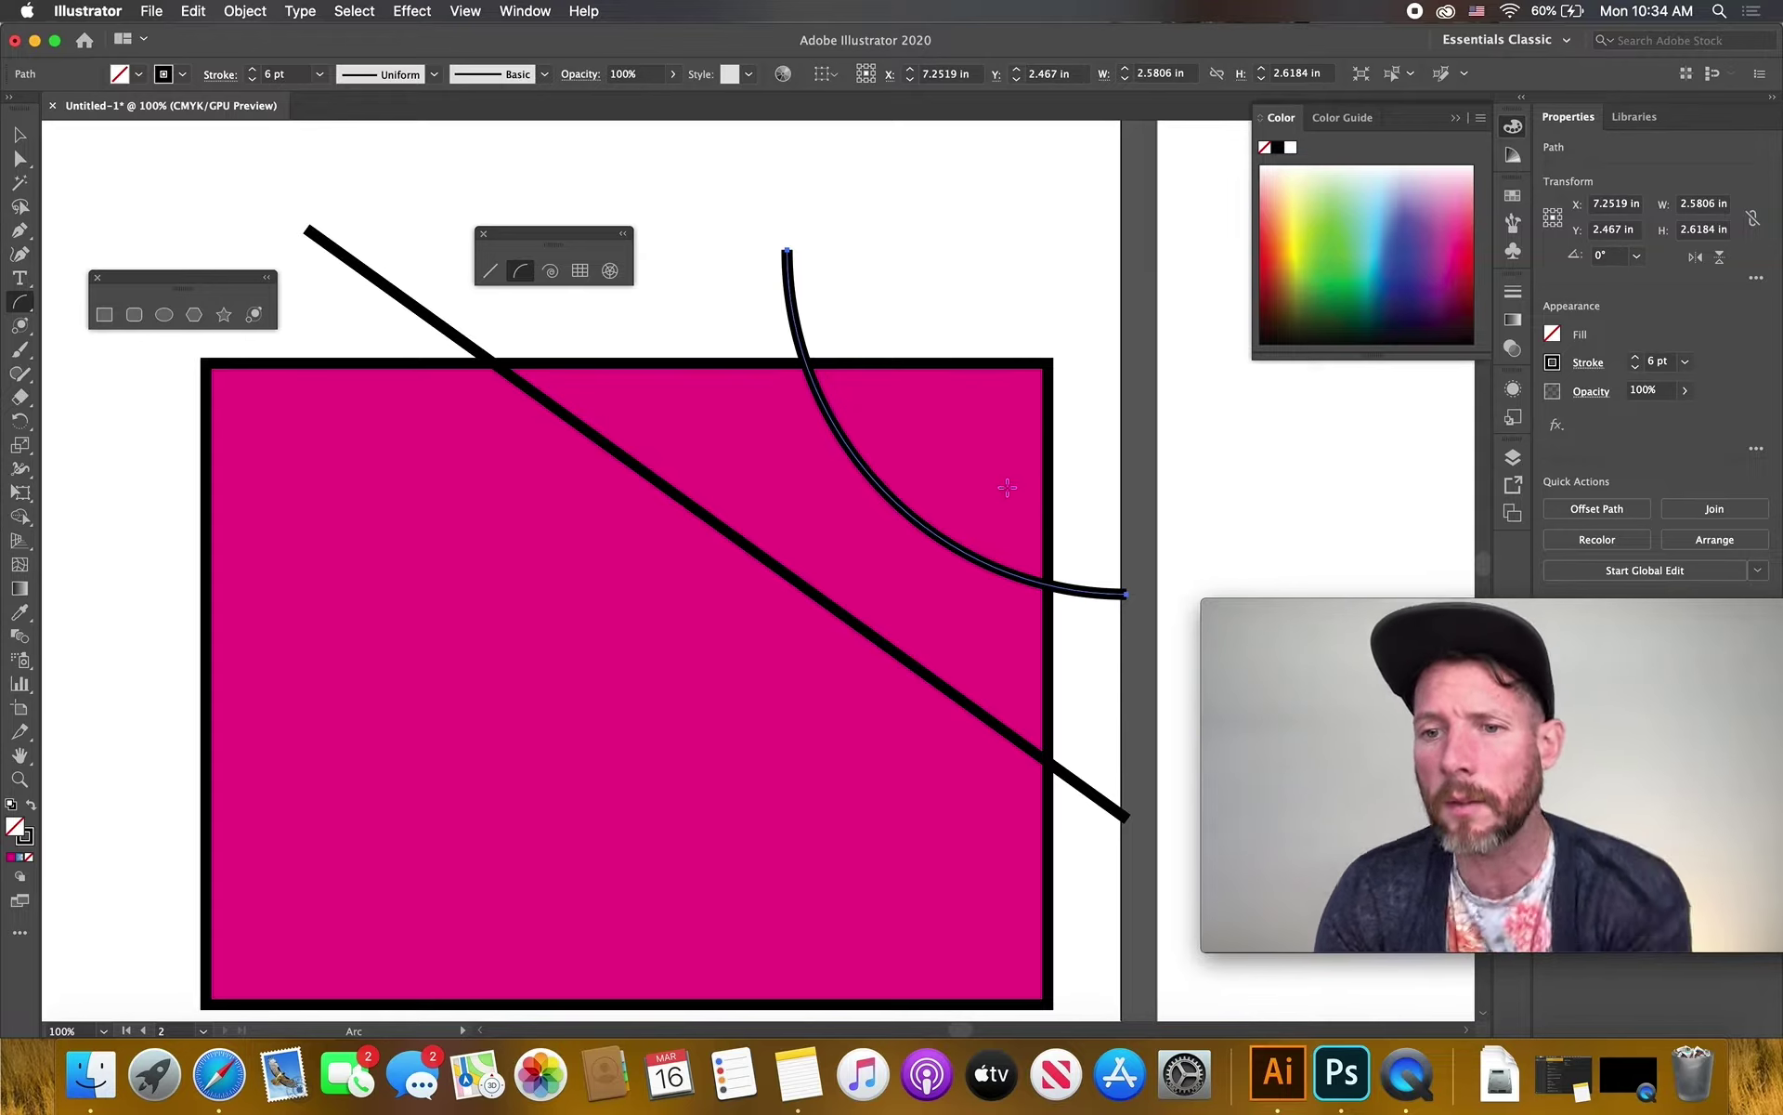
pyautogui.click(552, 271)
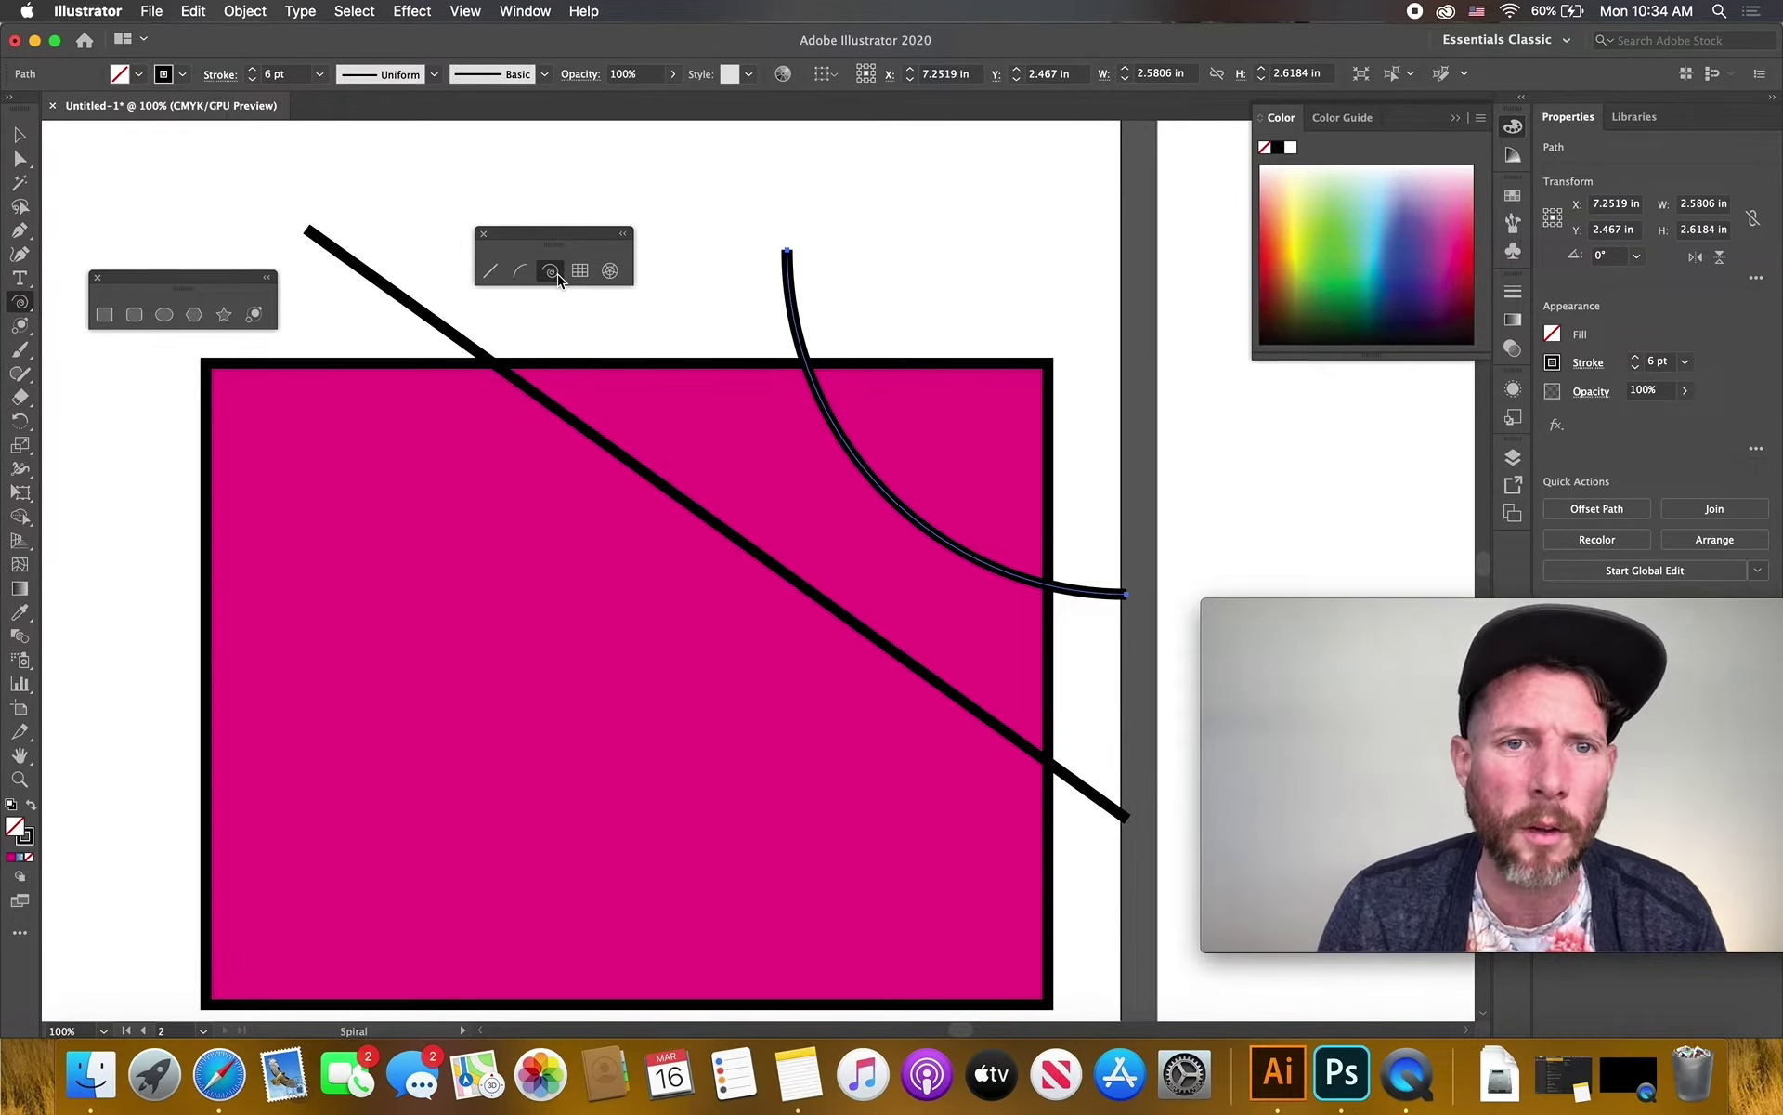
pyautogui.moveTo(436, 561); pyautogui.dragTo(532, 626)
pyautogui.moveTo(620, 694); pyautogui.dragTo(620, 693)
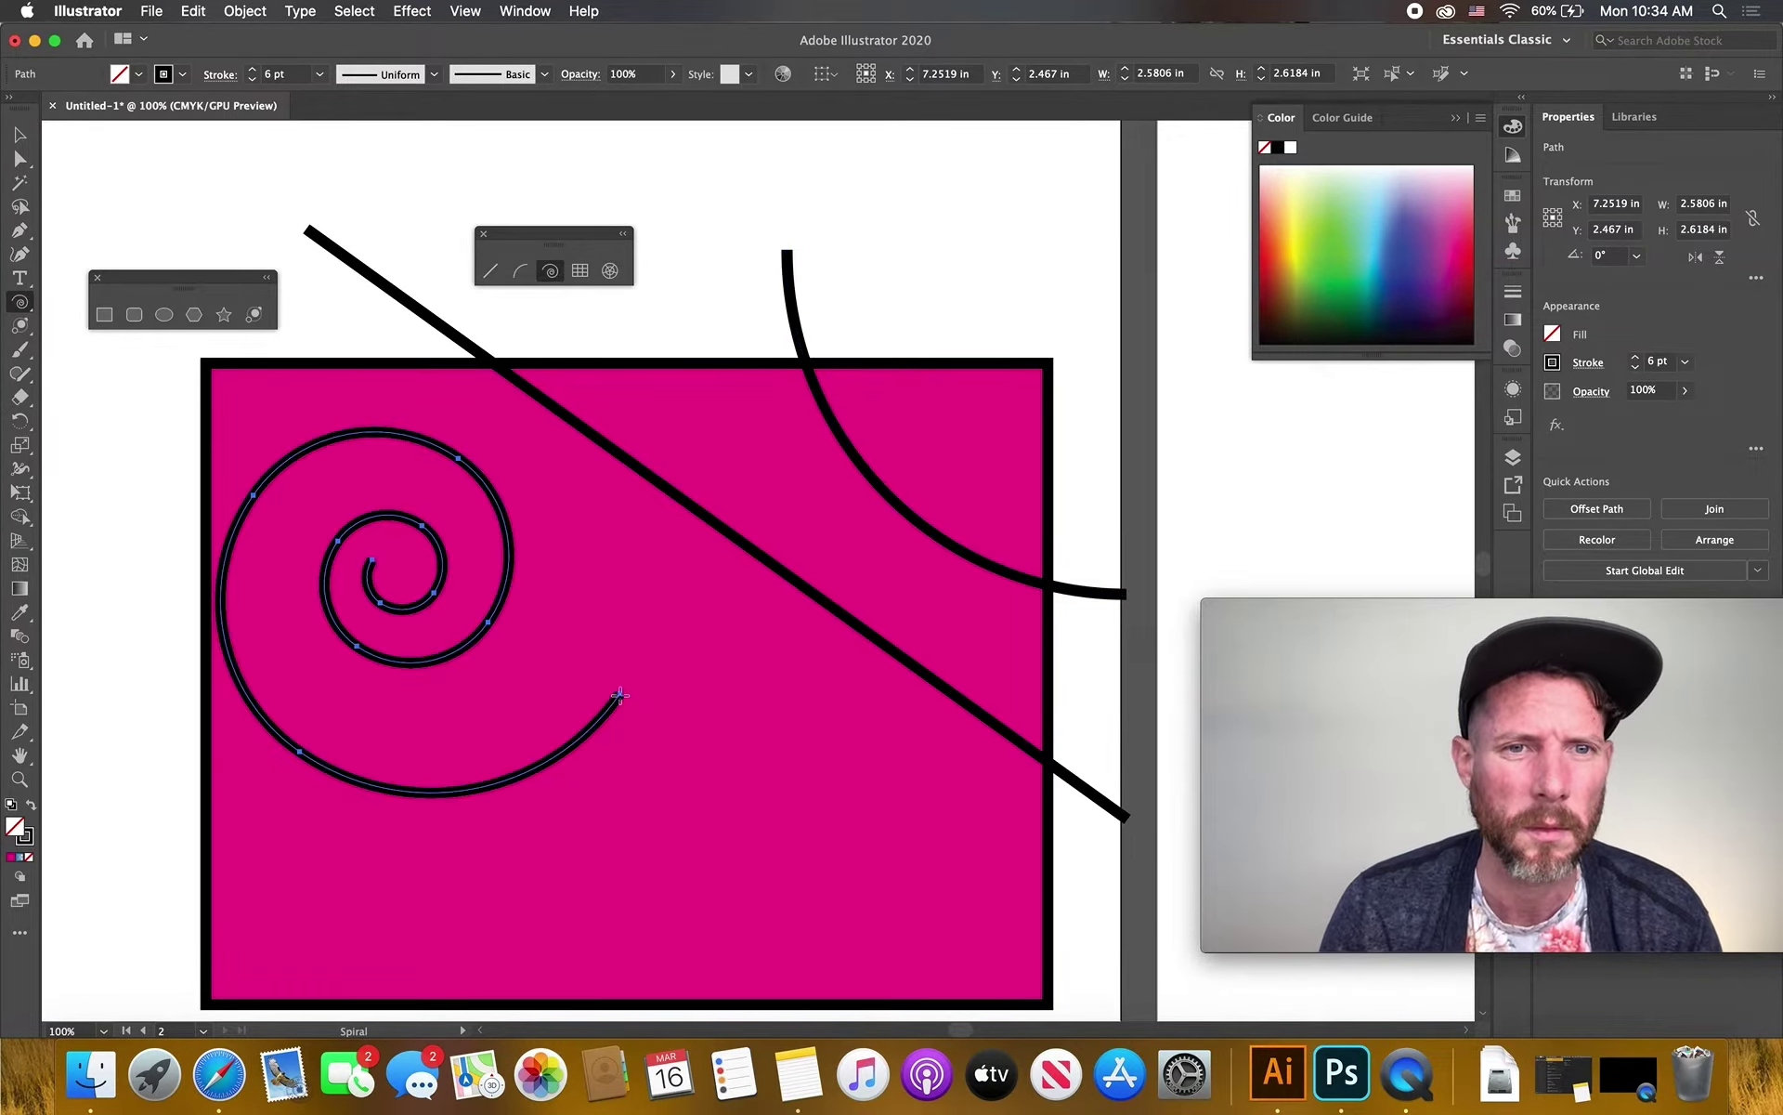
# Draw a rectangular grid with 6 rows and 11 columns, about 2.6 by 1.8 in, over the rectangle's upper-right edge
pyautogui.click(580, 272)
pyautogui.moveTo(695, 221)
pyautogui.mouseDown()
pyautogui.moveTo(709, 267)
pyautogui.moveTo(876, 458)
pyautogui.moveTo(1018, 497)
pyautogui.moveTo(1040, 496)
pyautogui.moveTo(1042, 460)
pyautogui.mouseUp()
pyautogui.press('Down')
pyautogui.press('Up')
pyautogui.press('Right')
pyautogui.press('Right')
pyautogui.press('Right')
pyautogui.press('Right')
pyautogui.press('Right')
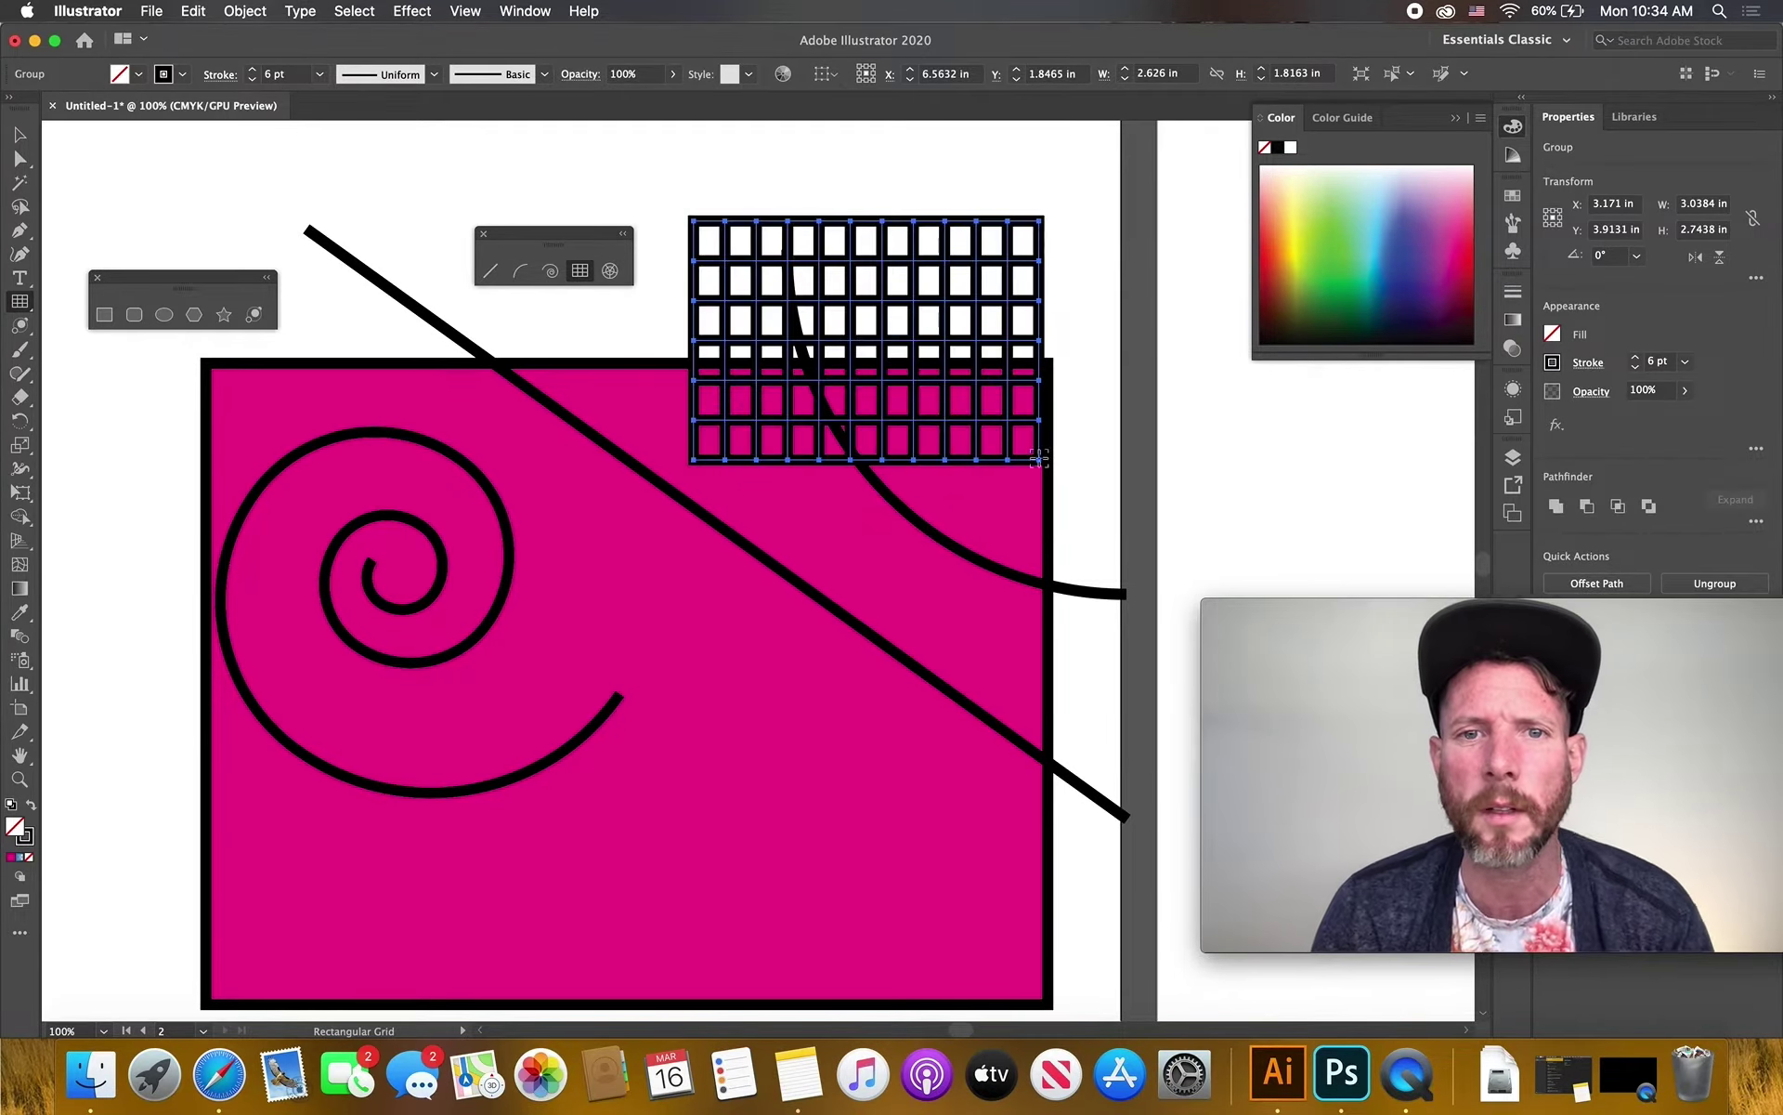
# Draw a round polar grid about 2.4 in wide and a tall one of three concentric ellipses, about 3.3 by 5.5 in
pyautogui.click(610, 271)
pyautogui.moveTo(560, 339)
pyautogui.mouseDown()
pyautogui.moveTo(716, 437)
pyautogui.moveTo(875, 661)
pyautogui.mouseUp()
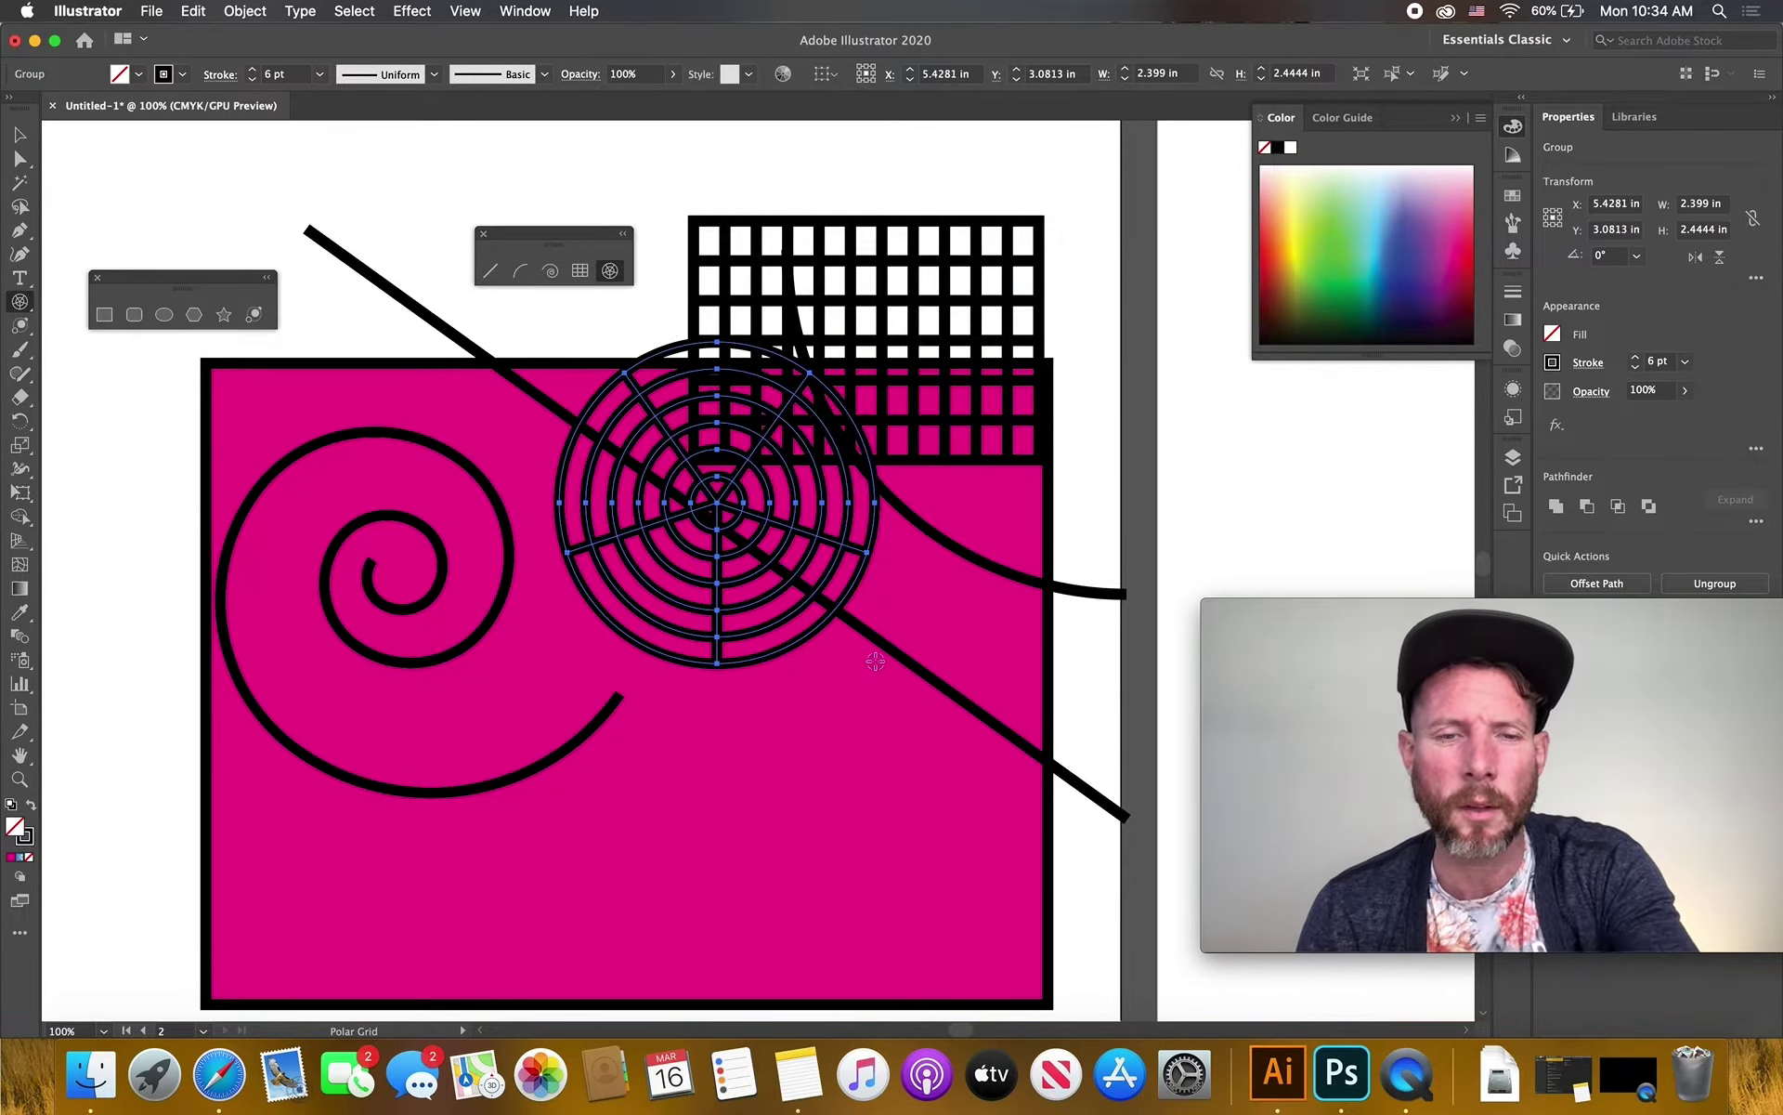
pyautogui.moveTo(369, 315); pyautogui.dragTo(713, 580)
pyautogui.press('Left')
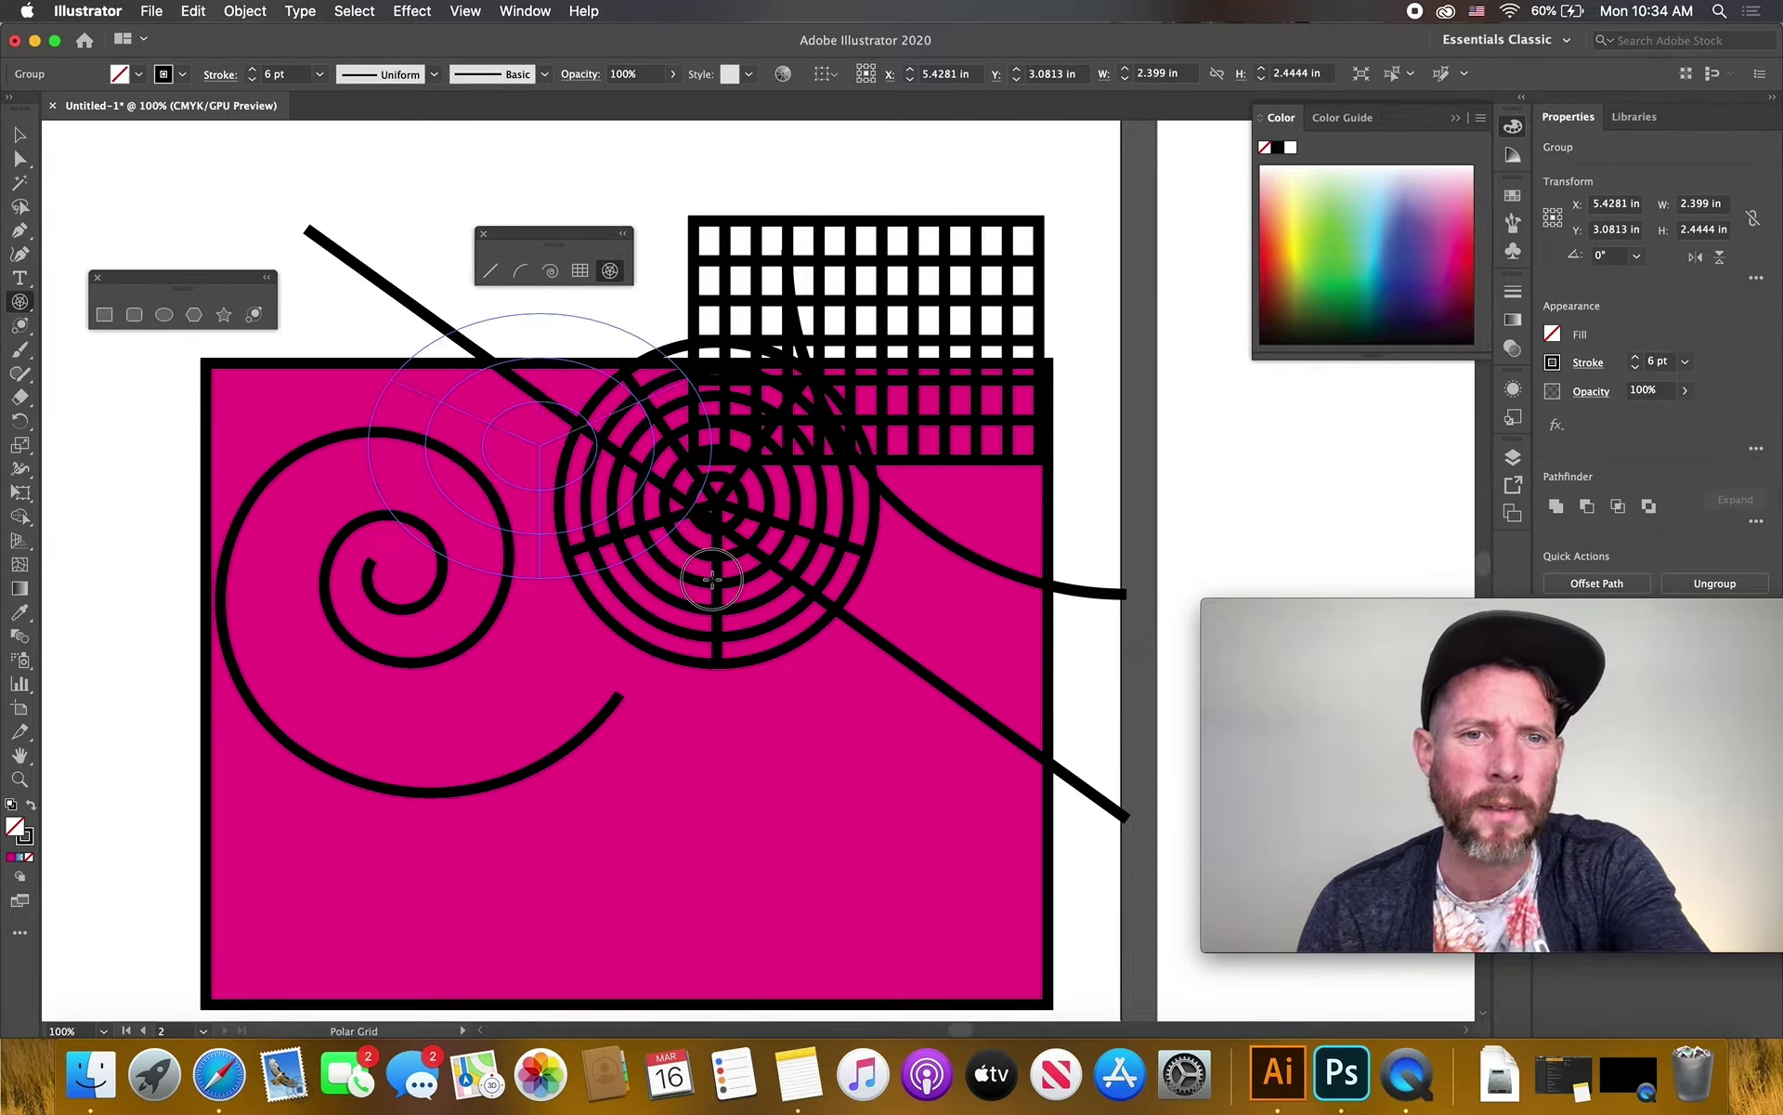
pyautogui.moveTo(712, 579); pyautogui.dragTo(799, 1034)
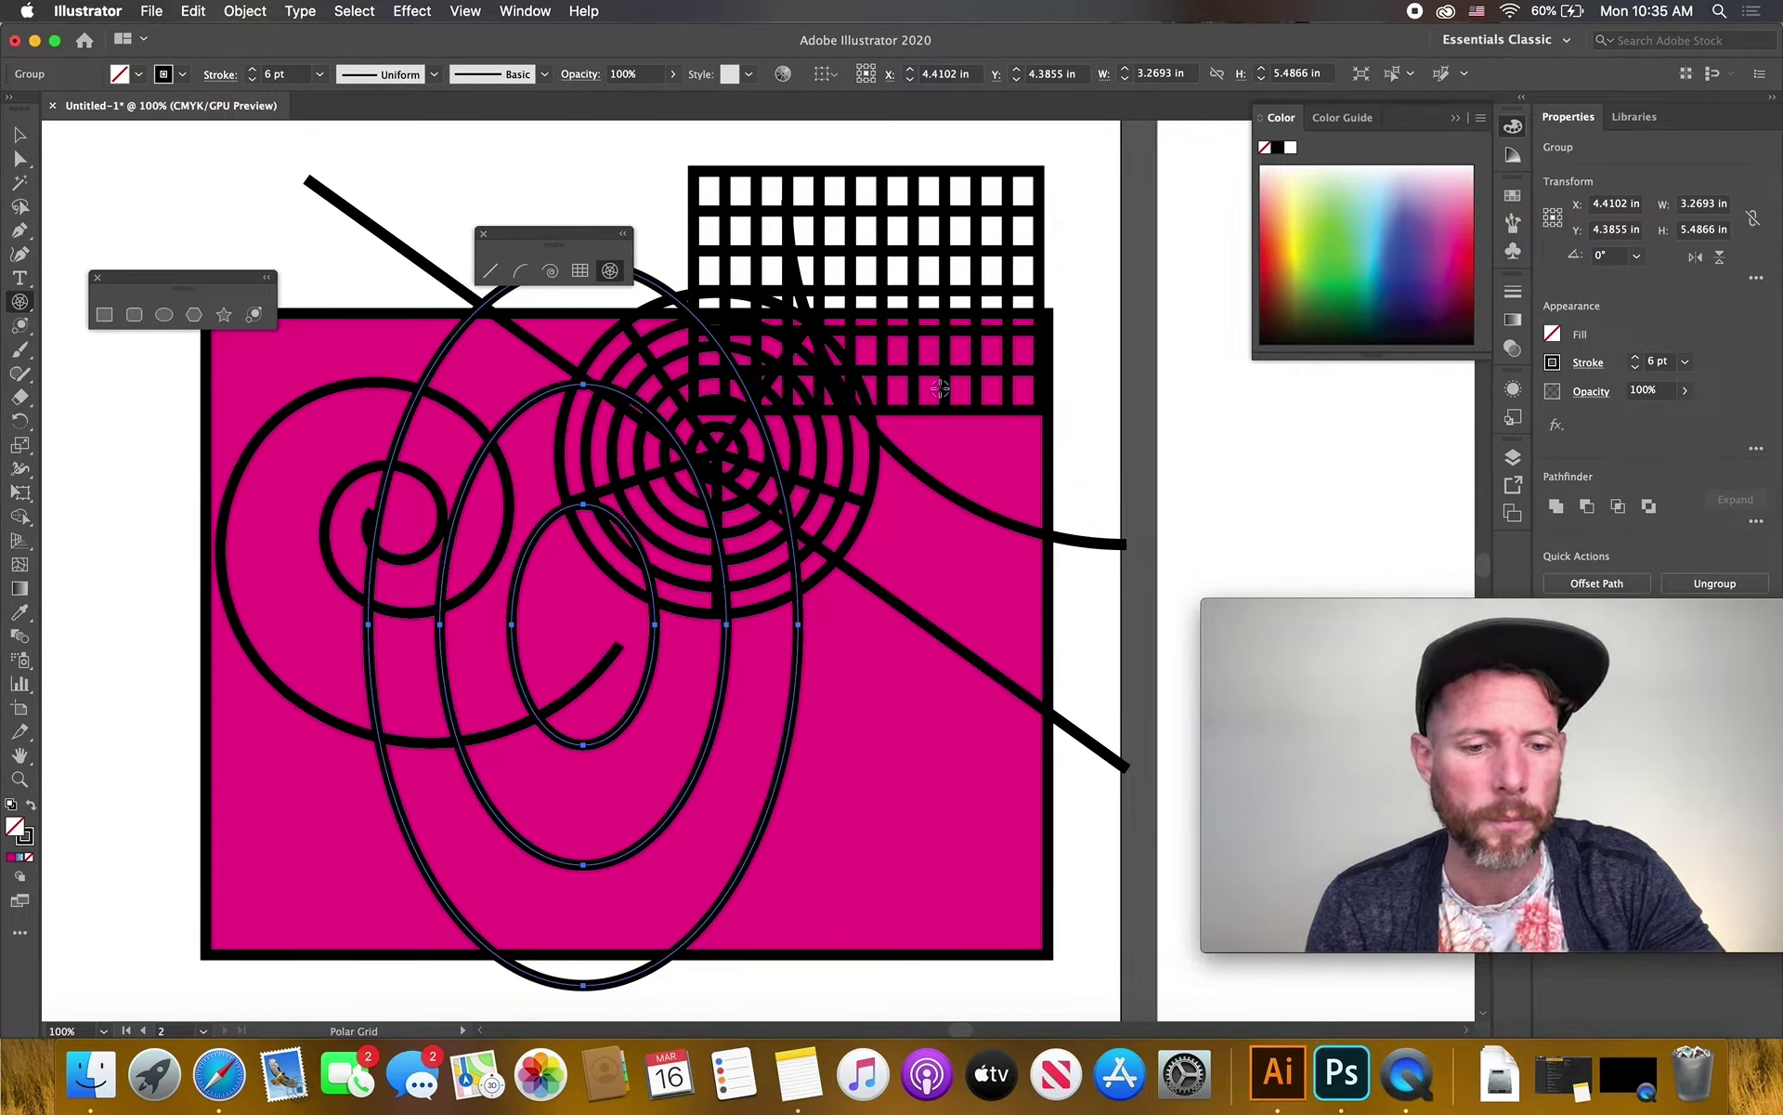
# Undo all the drawn grids, lines, flare and rectangle until the artboard is empty
pyautogui.press('super+z')
pyautogui.press('super+z')
pyautogui.press('super+z')
pyautogui.press('super+z')
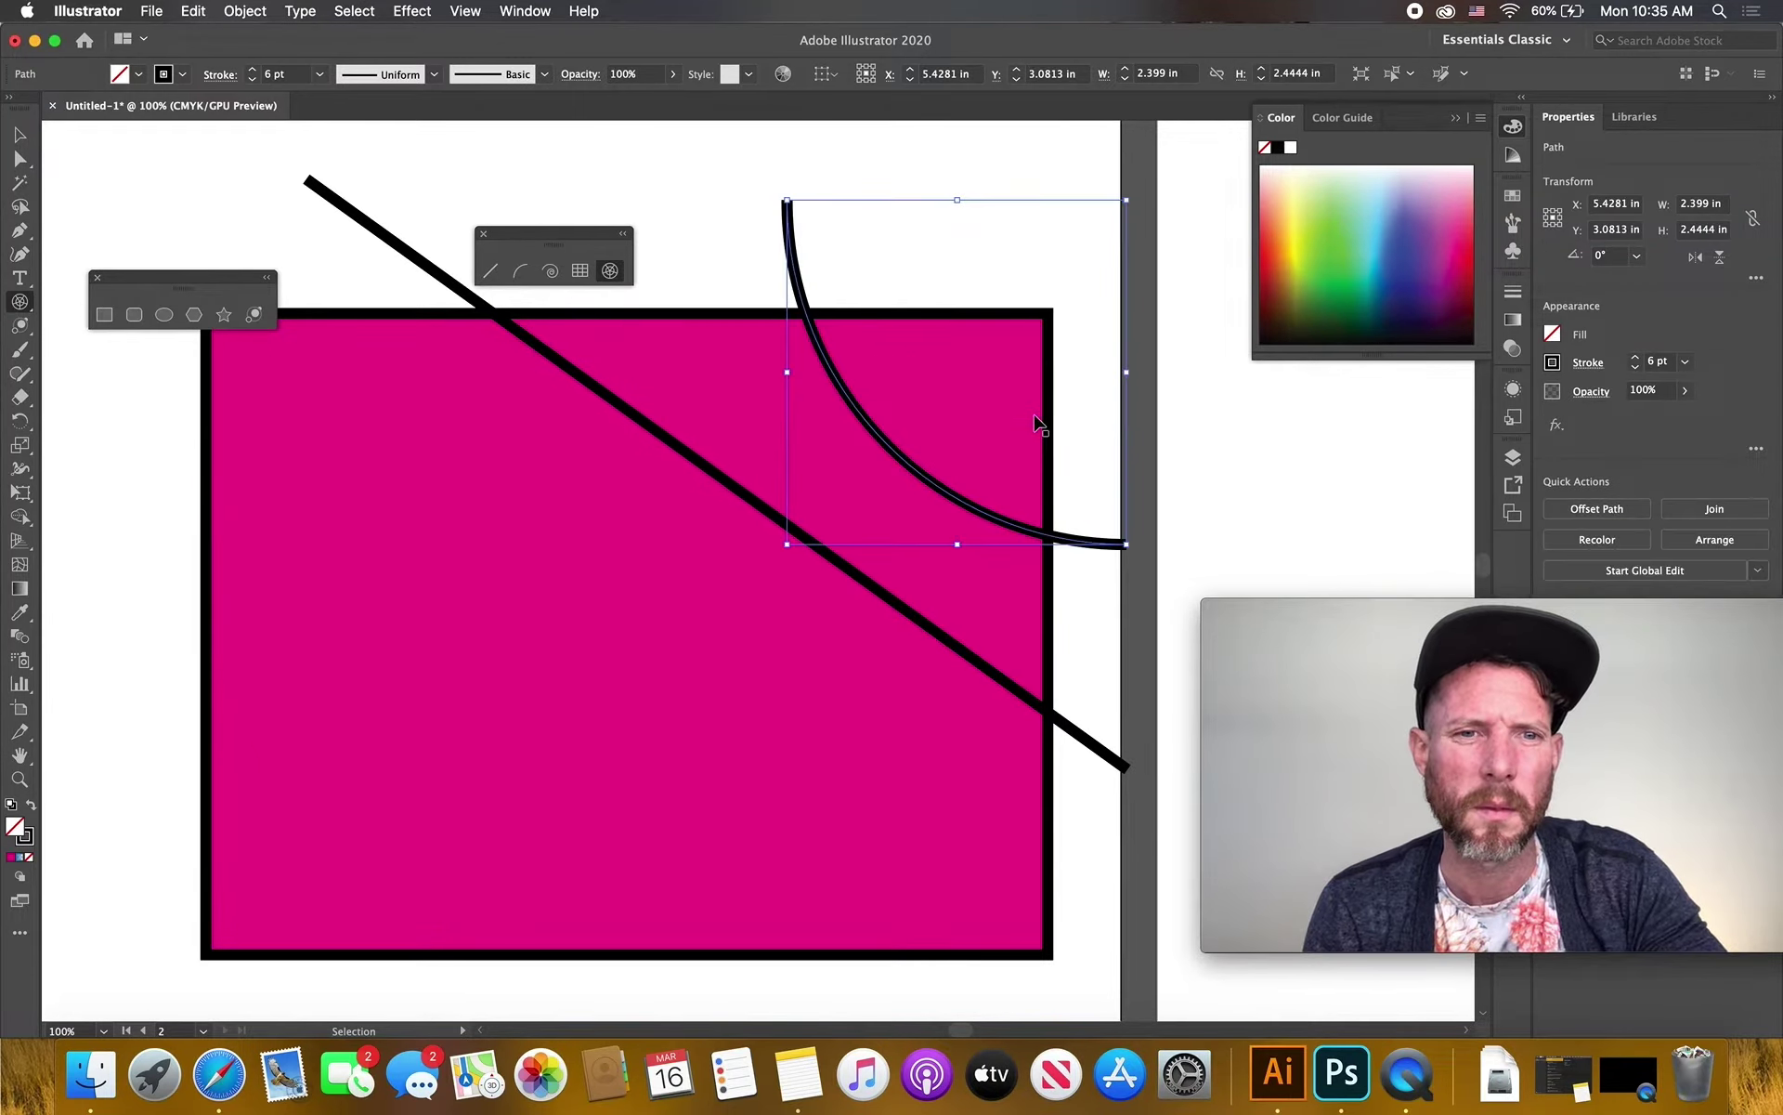
pyautogui.press('super+z')
pyautogui.press('super+z')
pyautogui.press('super+z')
pyautogui.press('super+z')
pyautogui.press('super+z')
pyautogui.press('super+z')
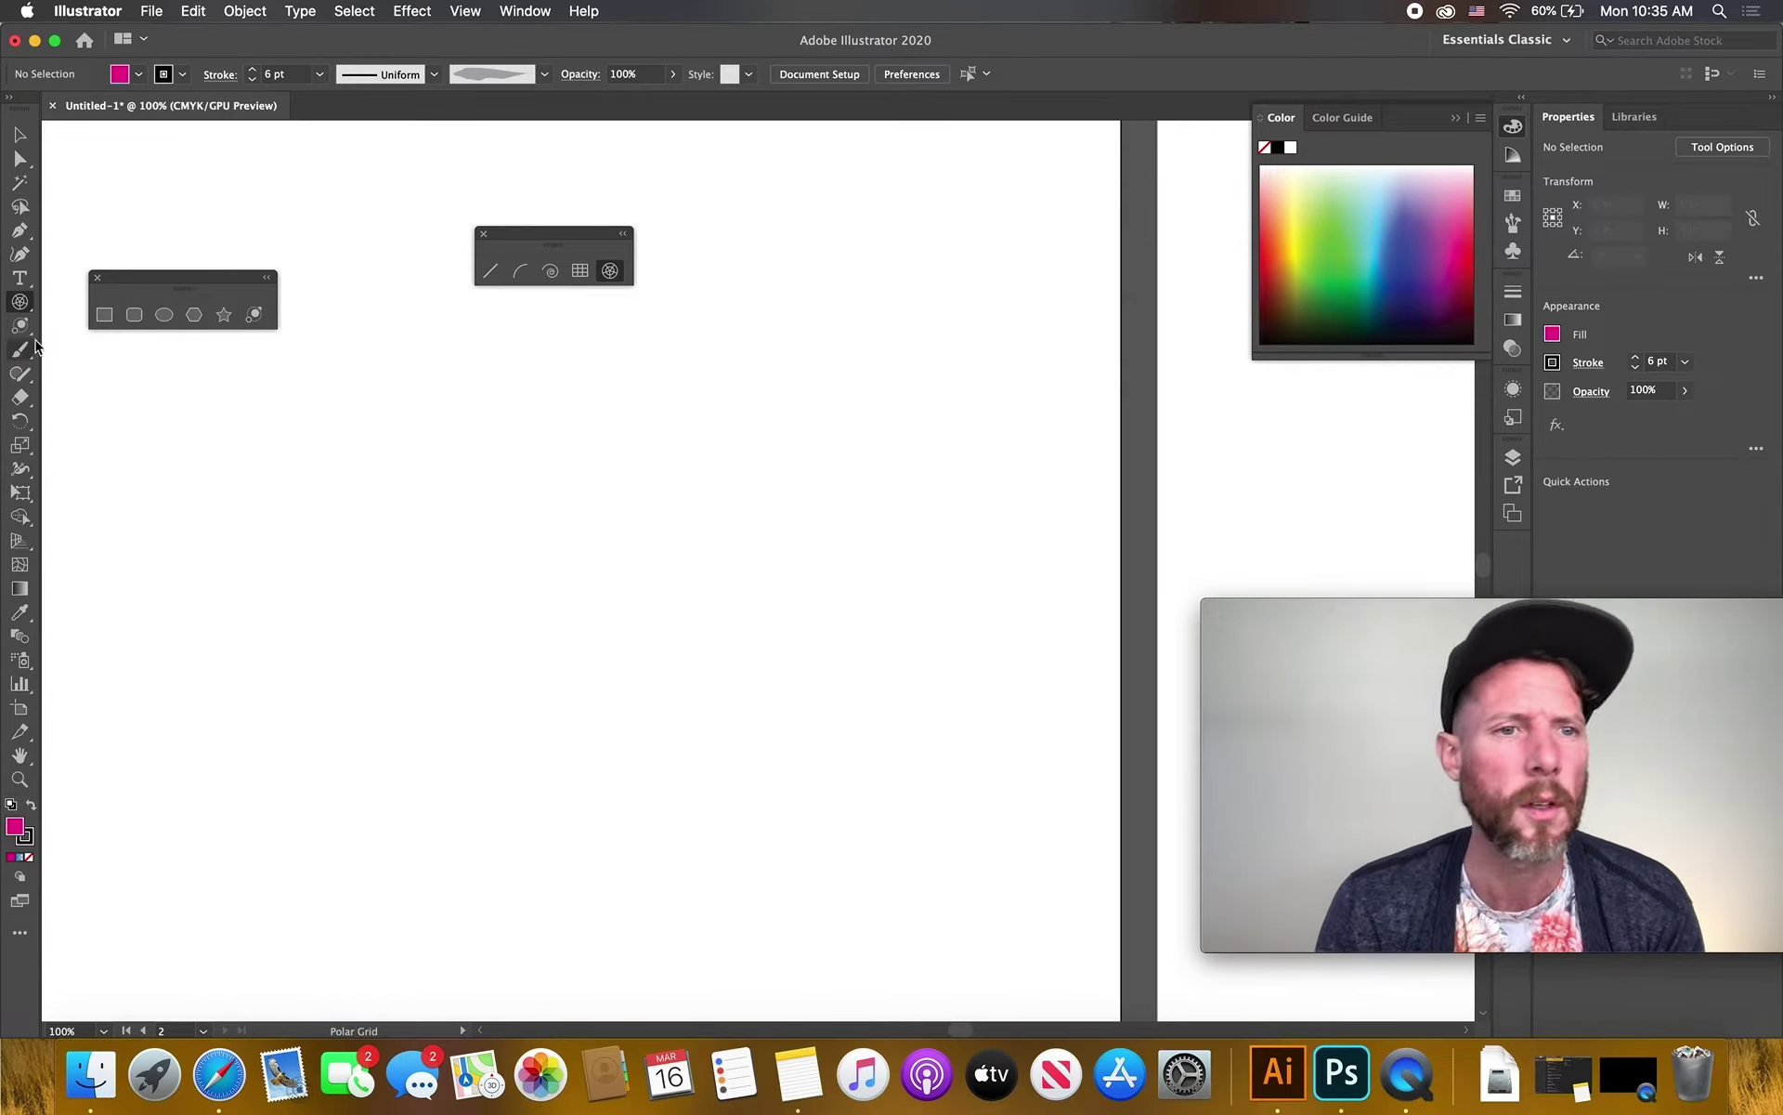
# Draw a near-square rectangle about 2.7 by 2.8 in and a tilted triangle about 2.7 by 2.5 in beside it
pyautogui.click(105, 315)
pyautogui.moveTo(131, 363); pyautogui.dragTo(490, 731)
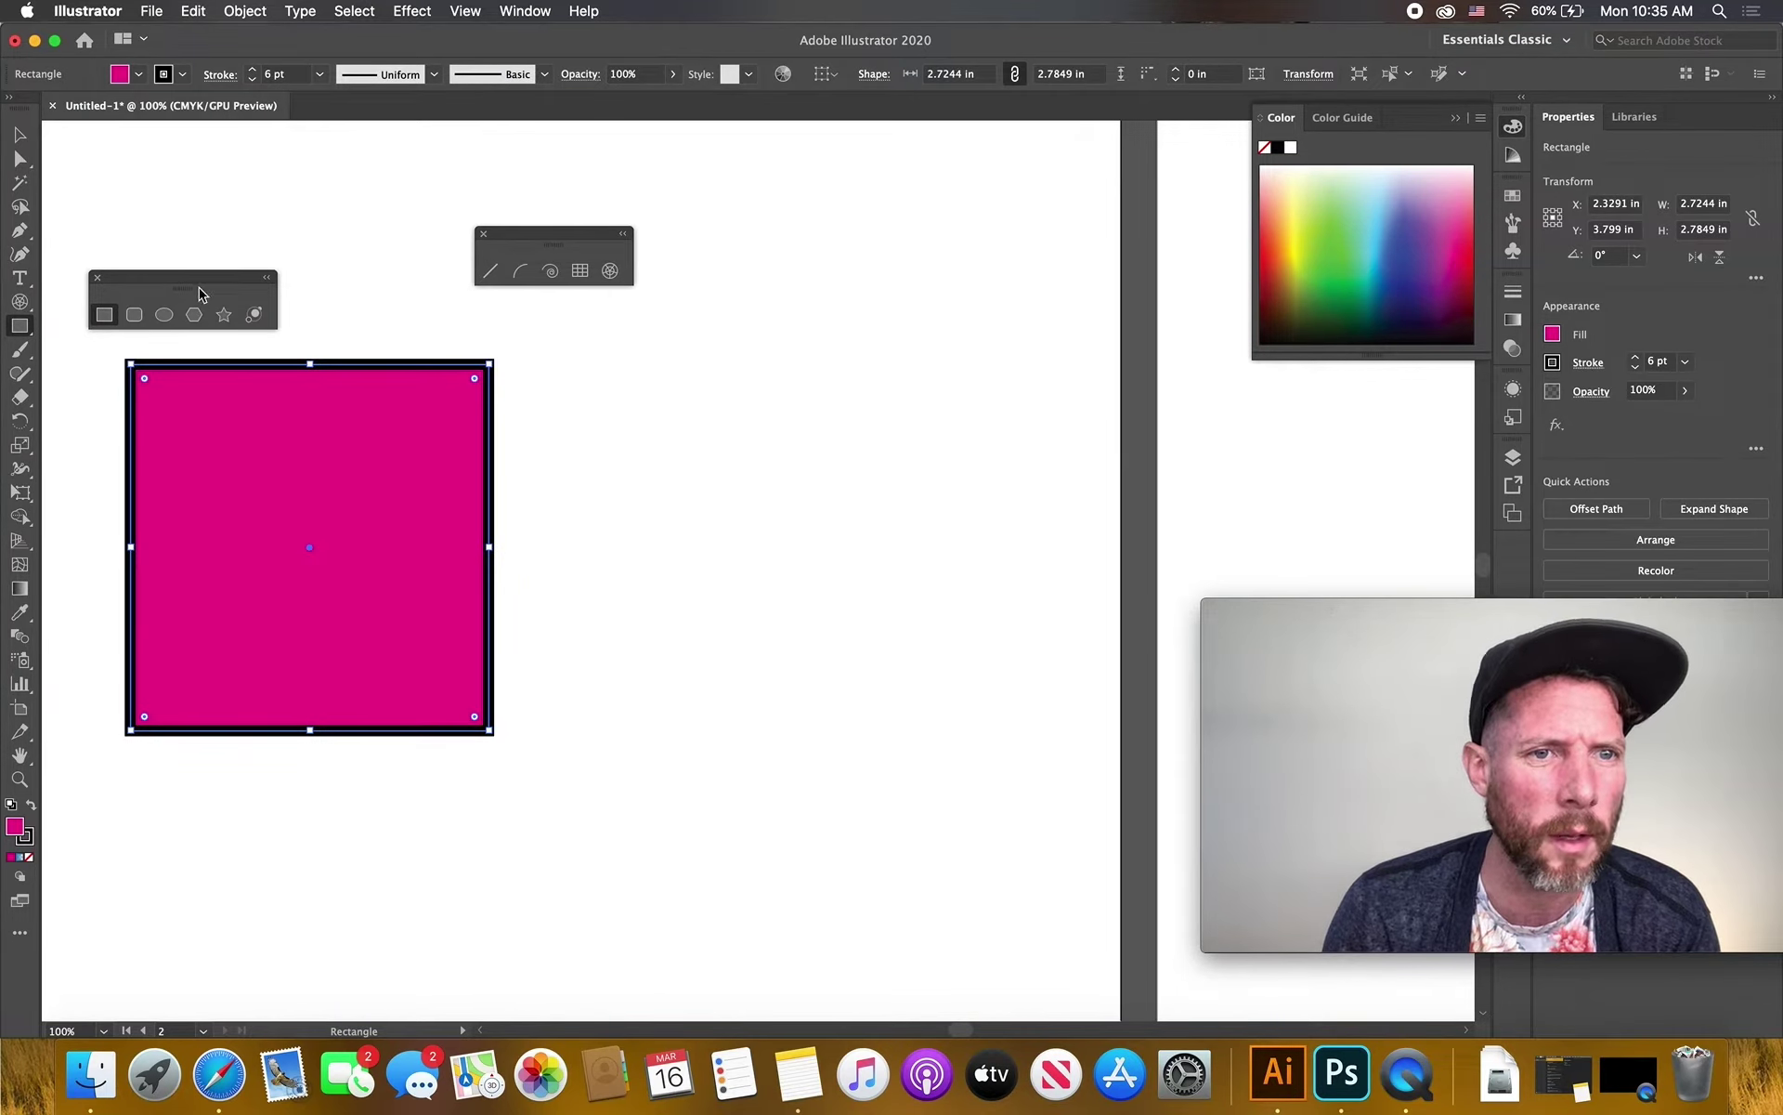
pyautogui.click(193, 315)
pyautogui.moveTo(730, 555); pyautogui.dragTo(899, 677)
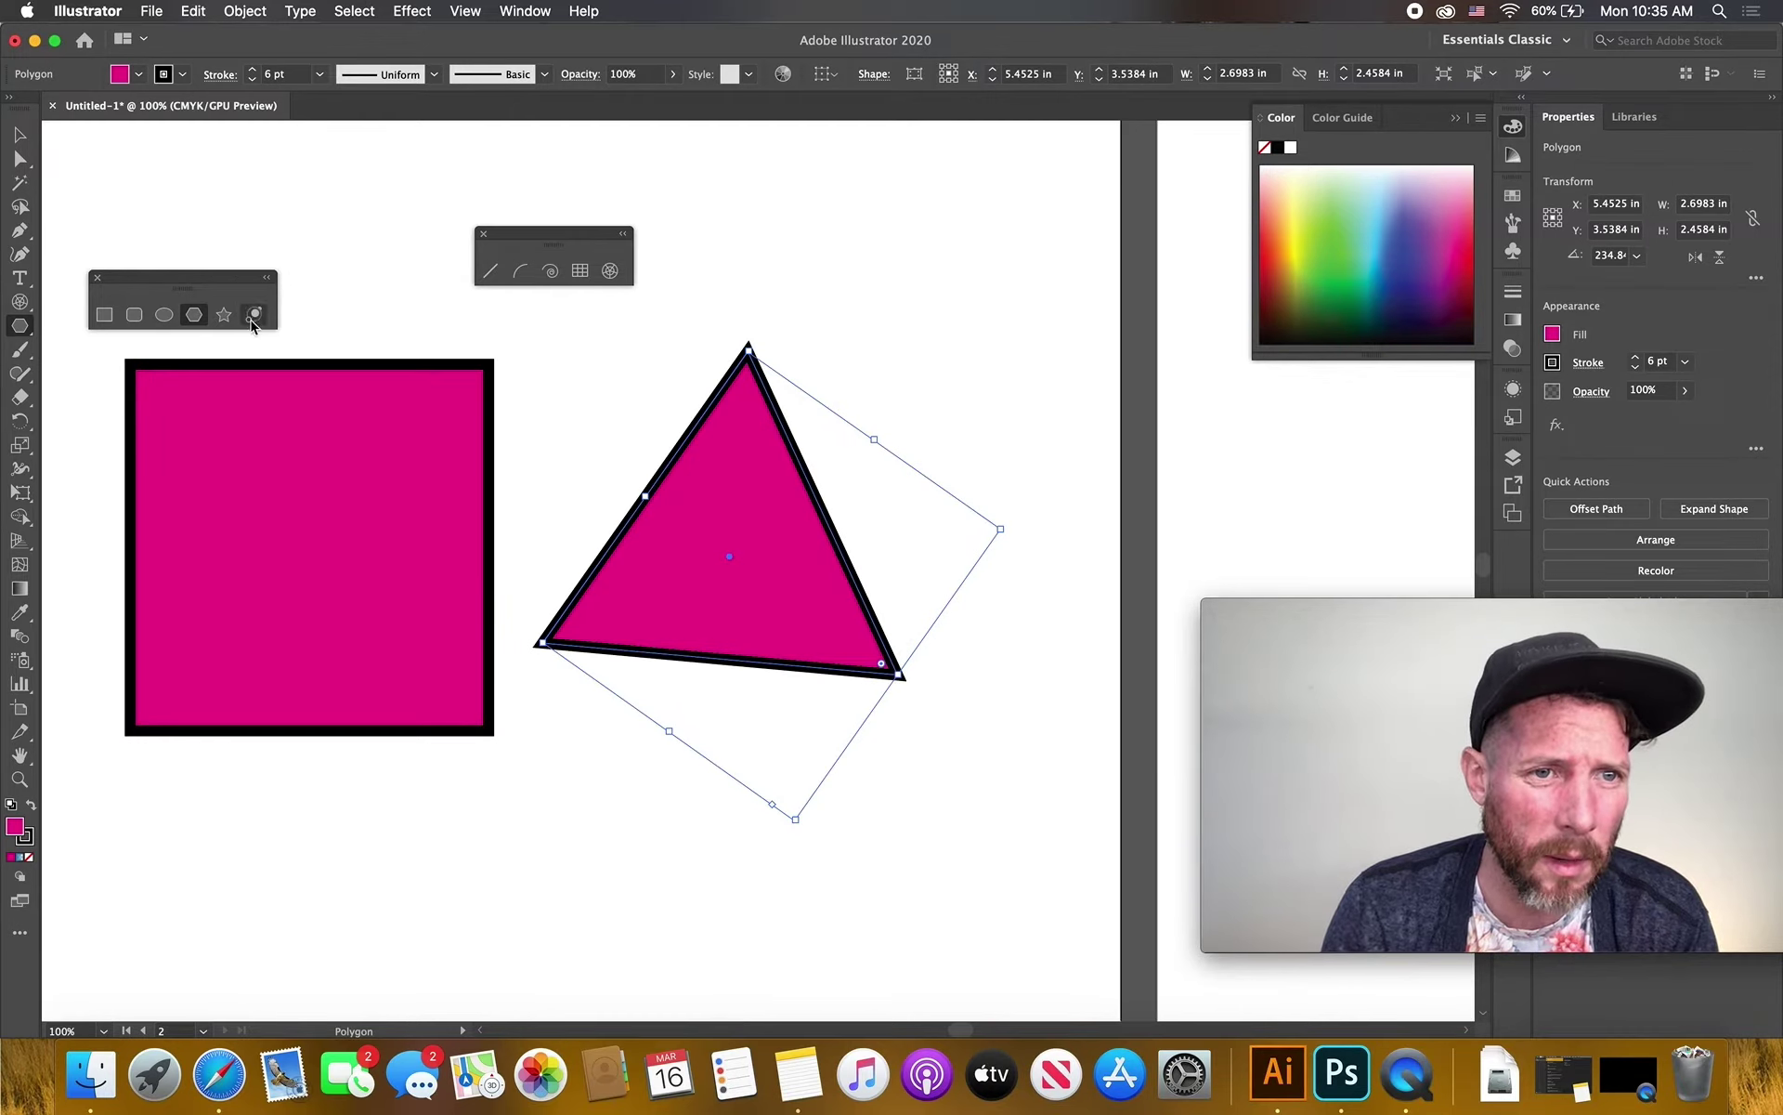
# Draw a nine-pointed star about 2.9 in wide overlapping the square's upper edge
pyautogui.click(223, 314)
pyautogui.moveTo(338, 347); pyautogui.dragTo(534, 404)
pyautogui.press('Up')
pyautogui.press('Up')
pyautogui.press('Up')
pyautogui.press('Up')
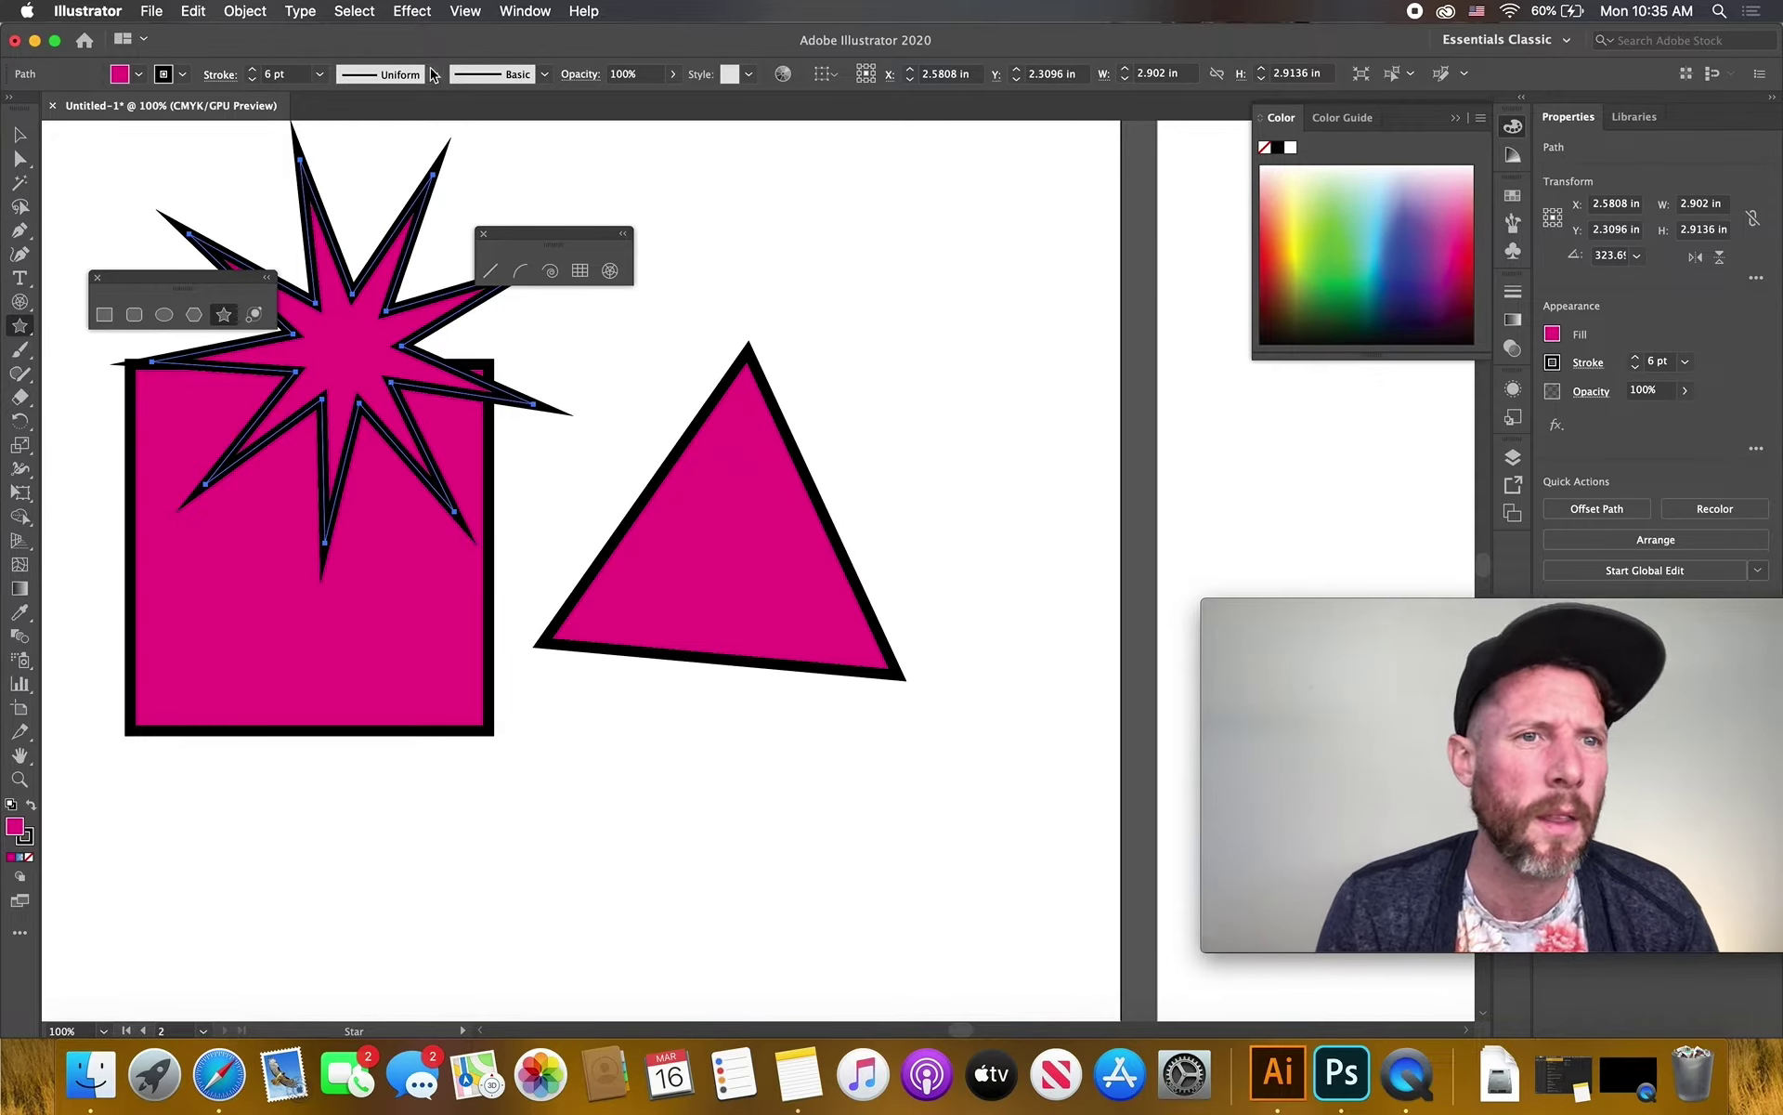
# Fill the star with yellow and set its stroke to none
pyautogui.click(138, 75)
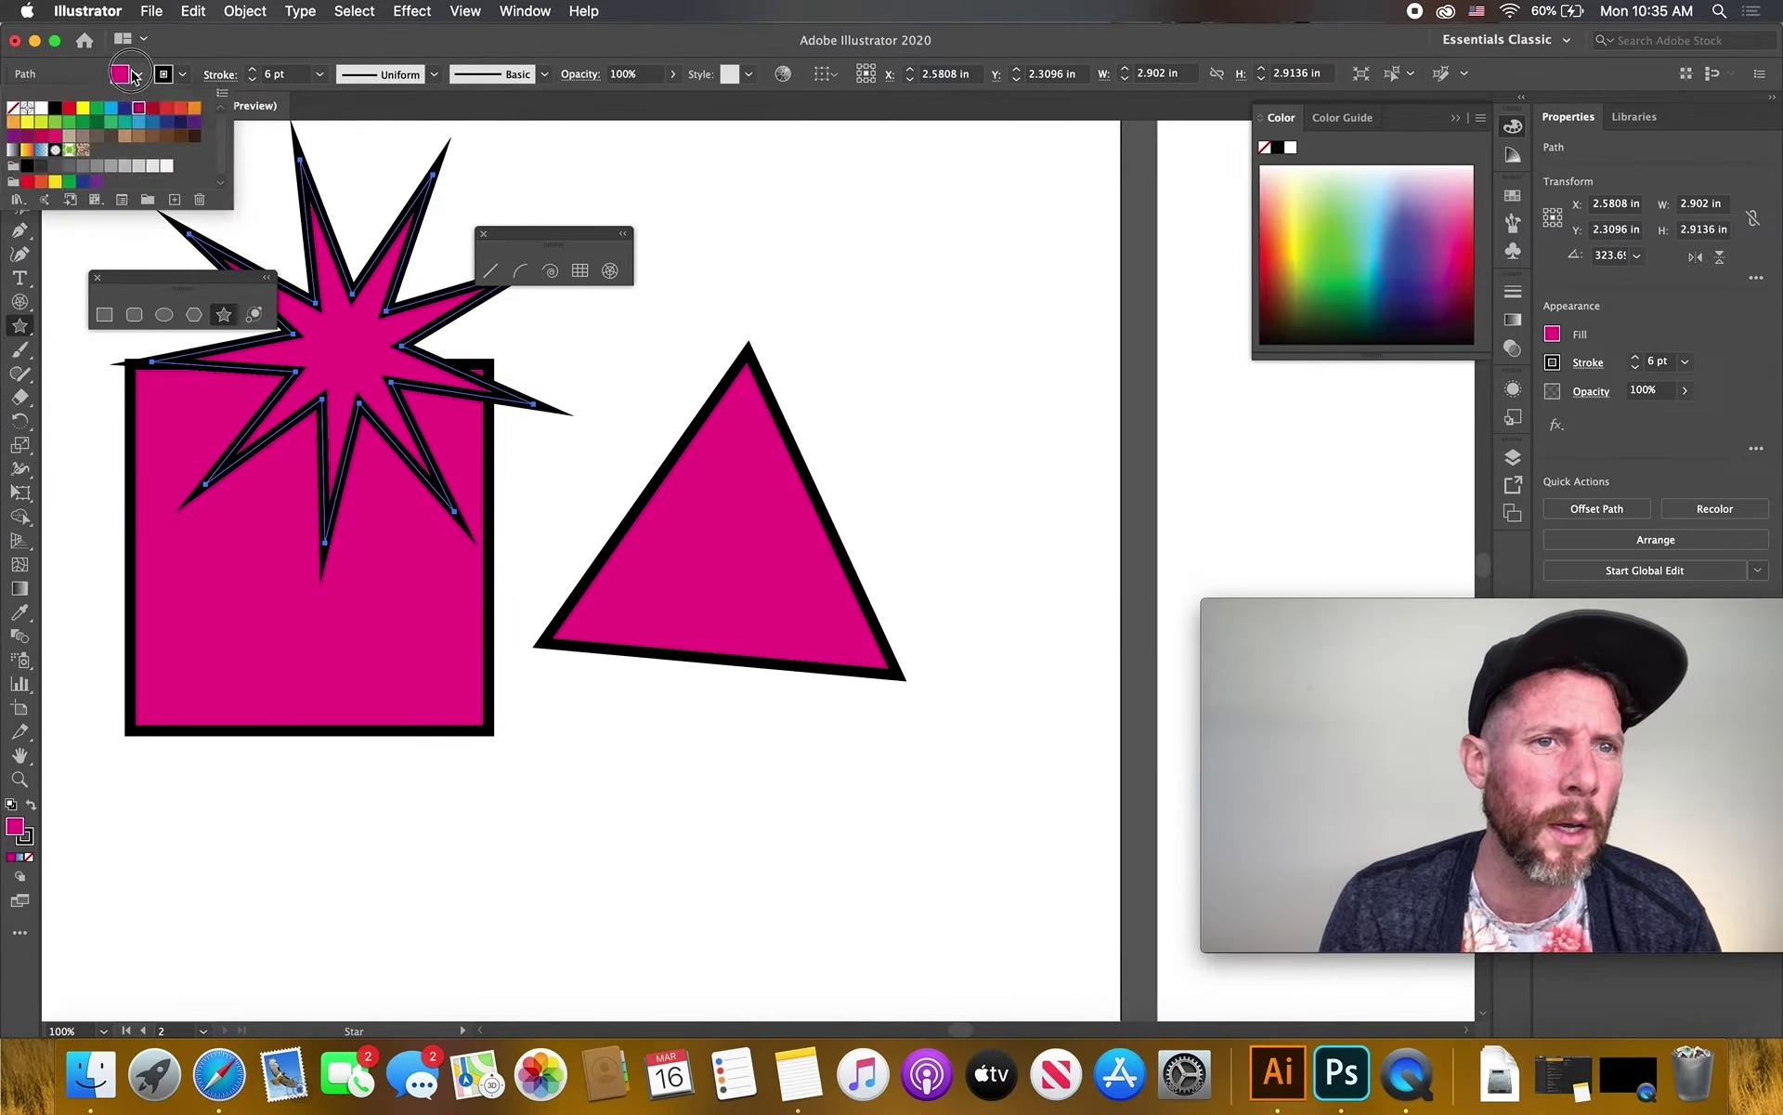
pyautogui.click(85, 111)
pyautogui.click(297, 158)
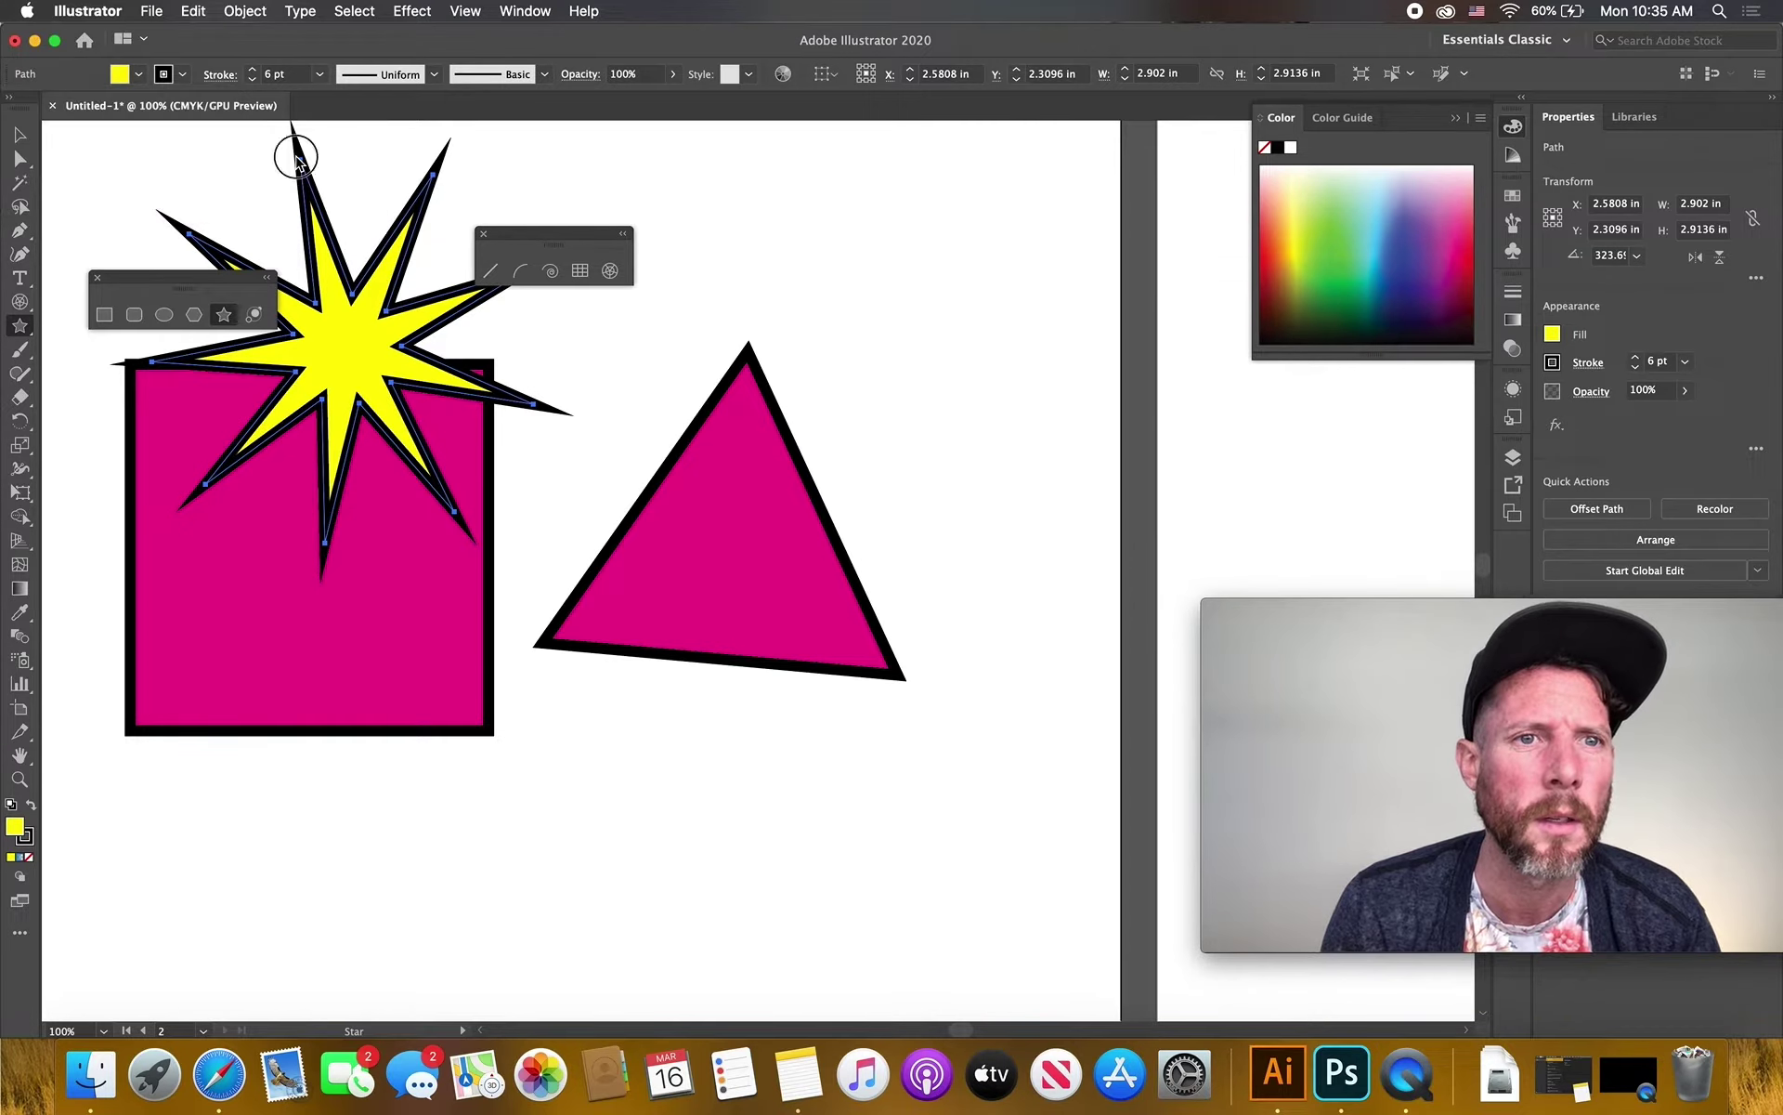
pyautogui.click(185, 76)
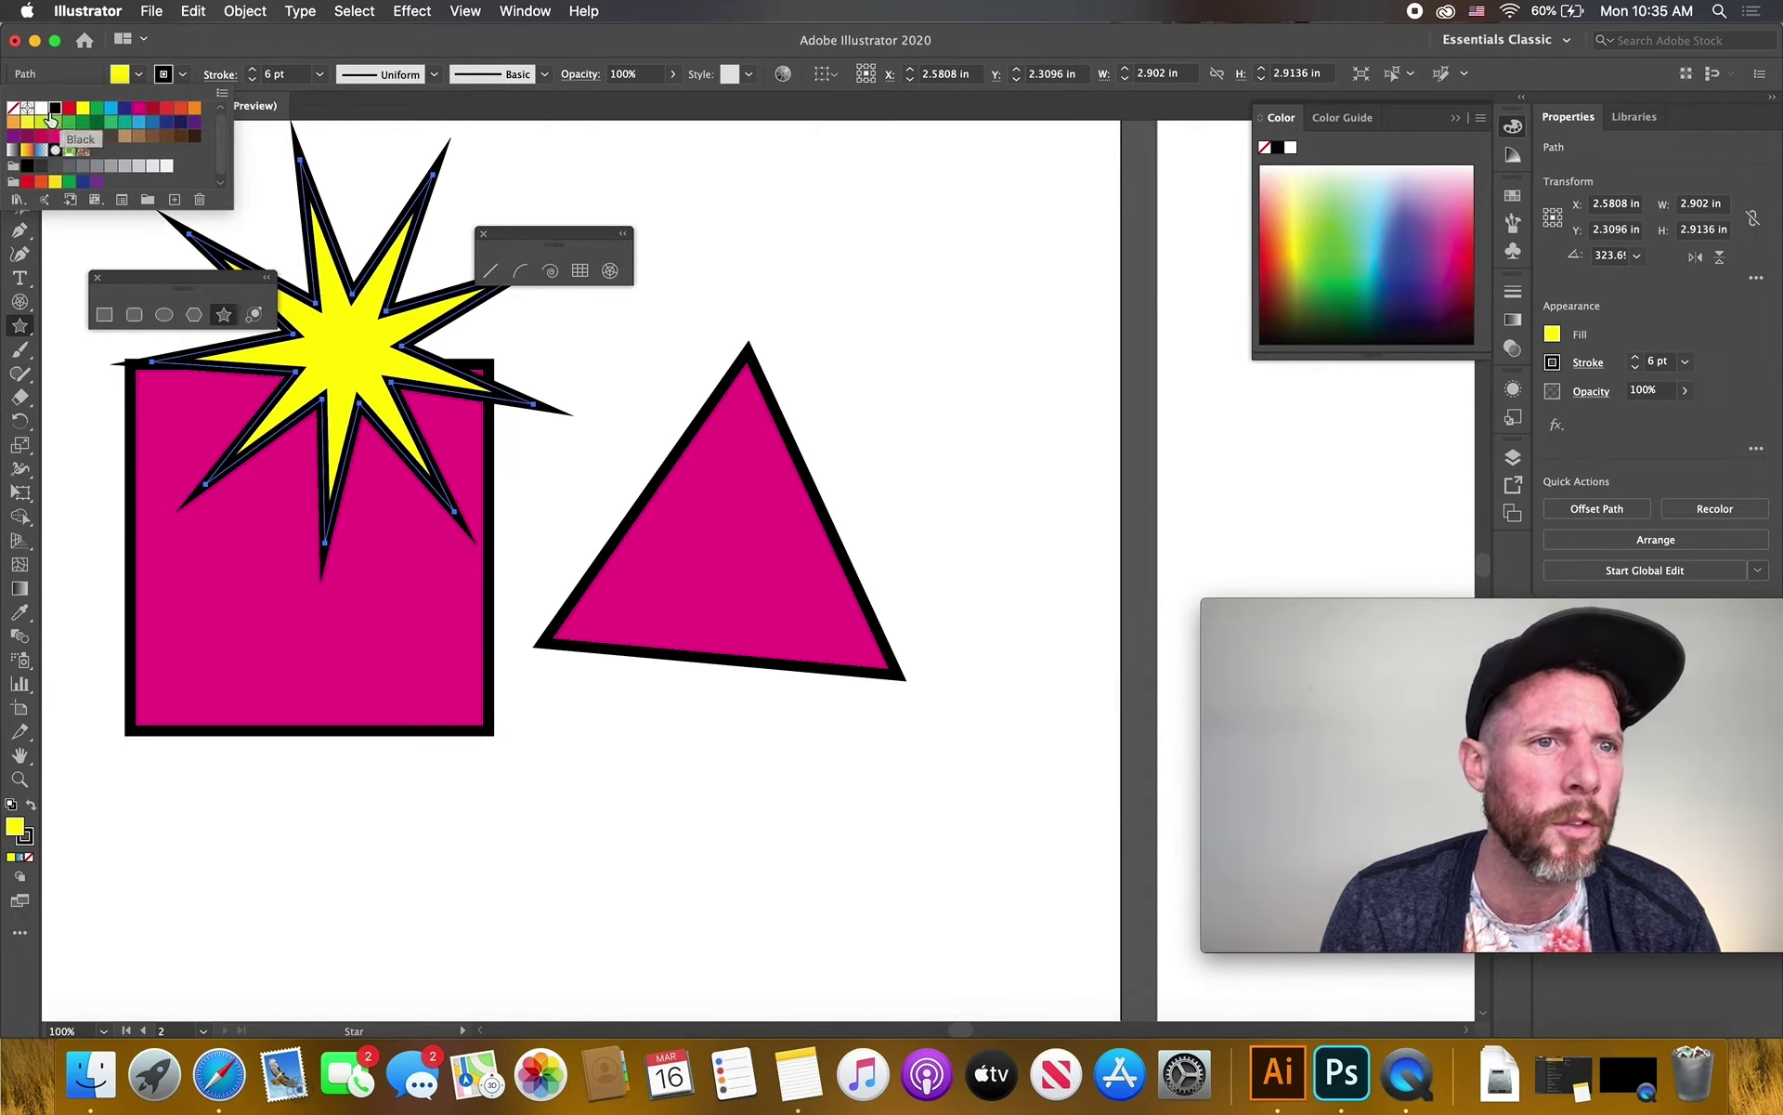
pyautogui.click(12, 110)
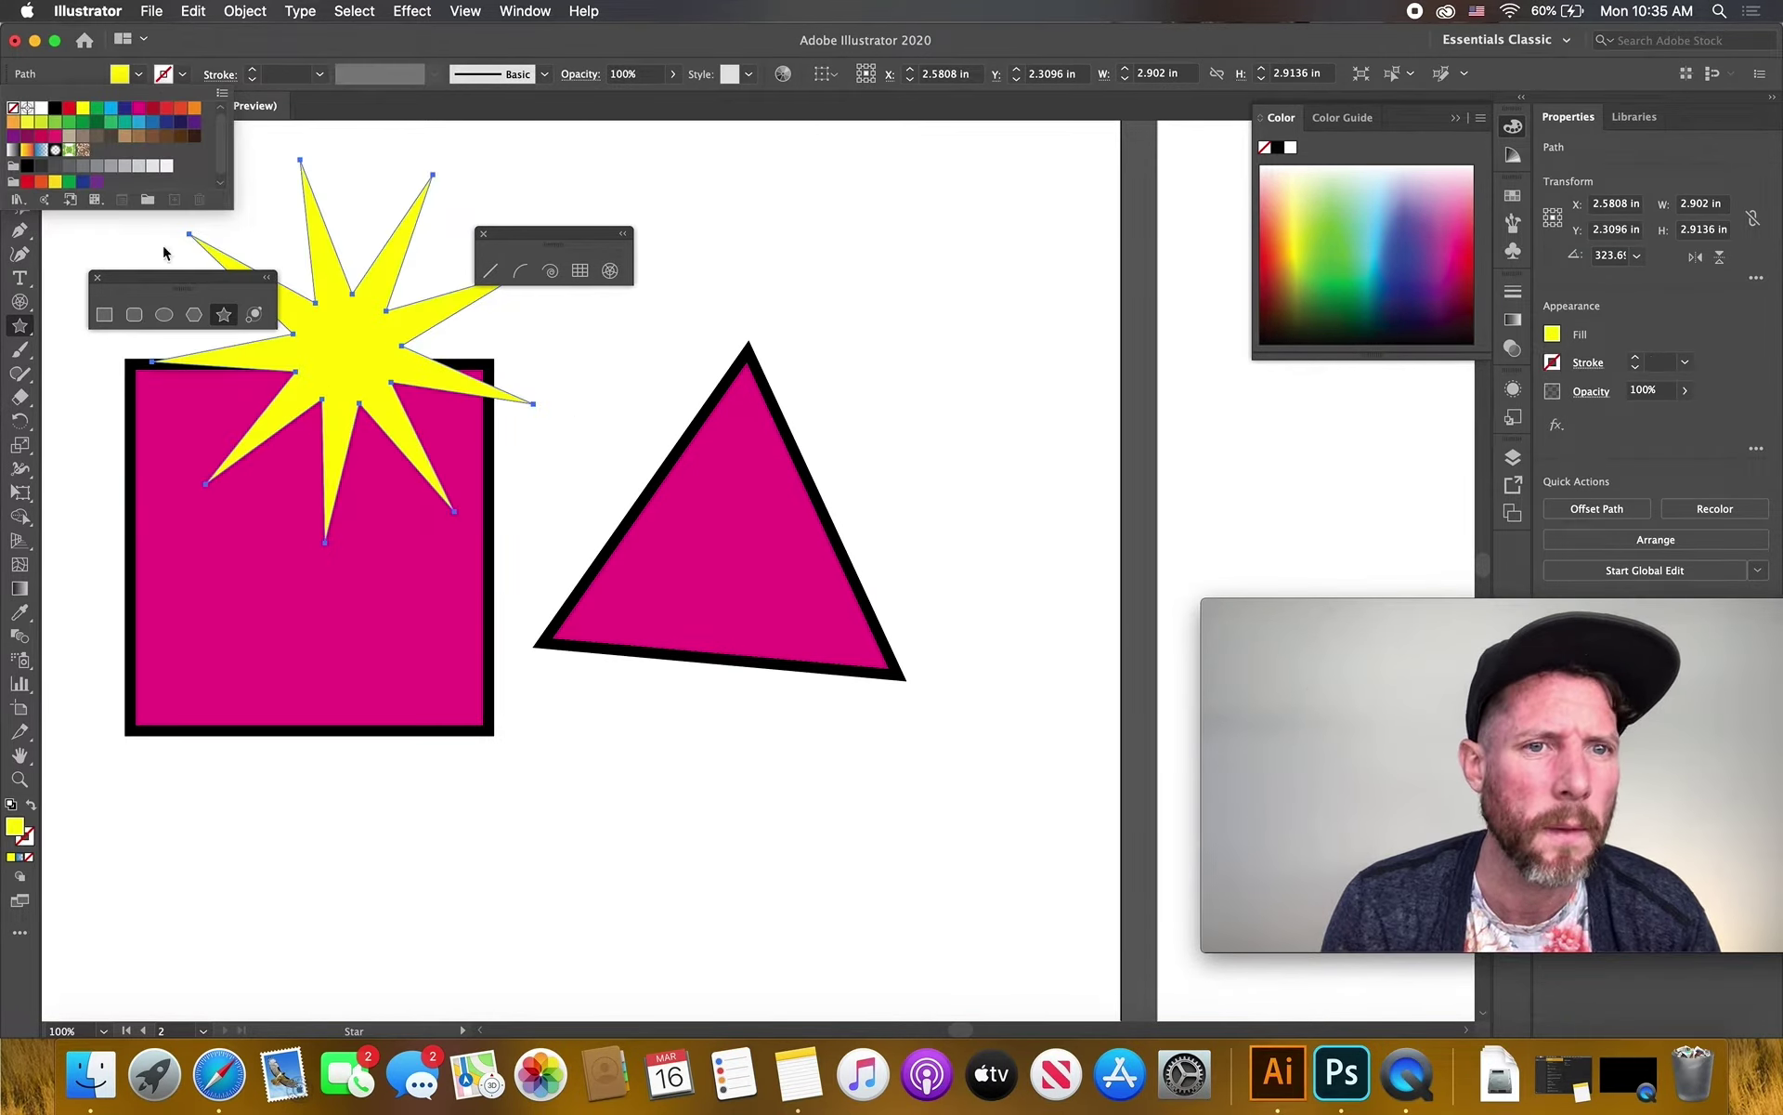
pyautogui.click(316, 695)
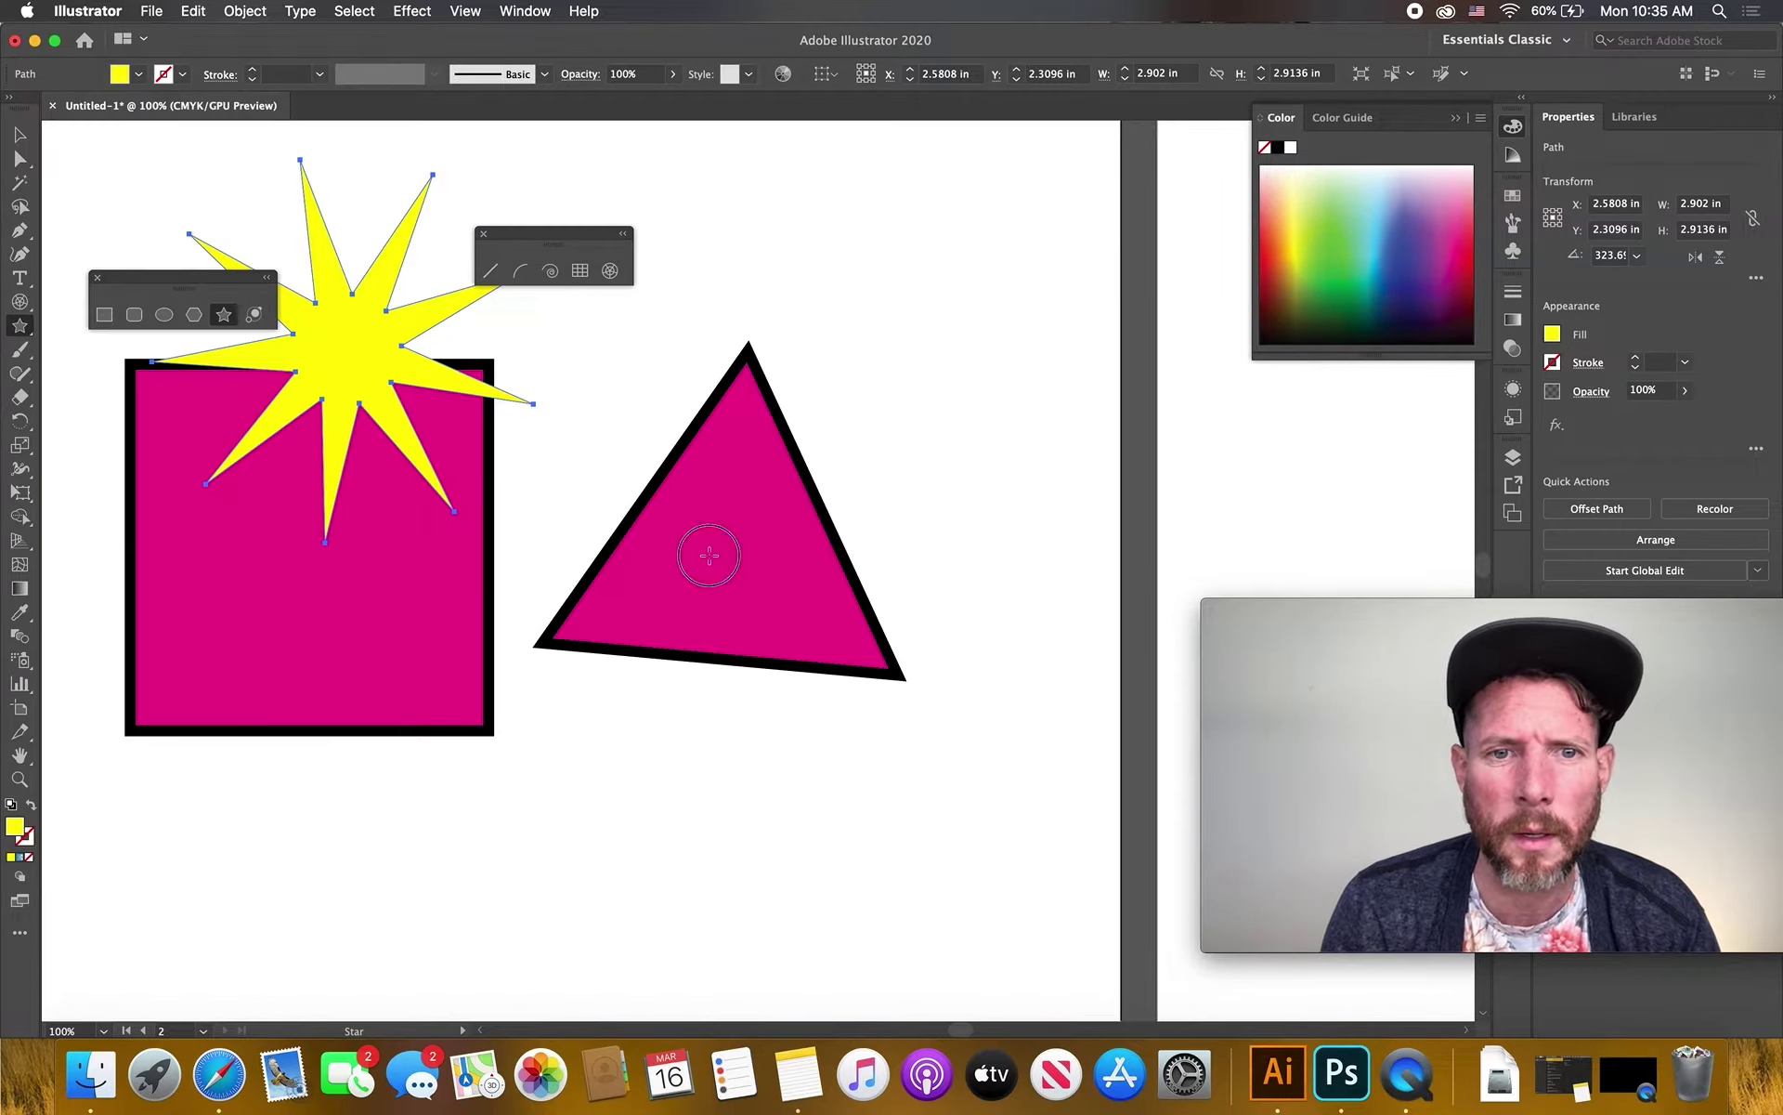
# Select the triangle and change its stroke color to cyan
pyautogui.click(709, 556)
pyautogui.click(841, 601)
pyautogui.click(19, 139)
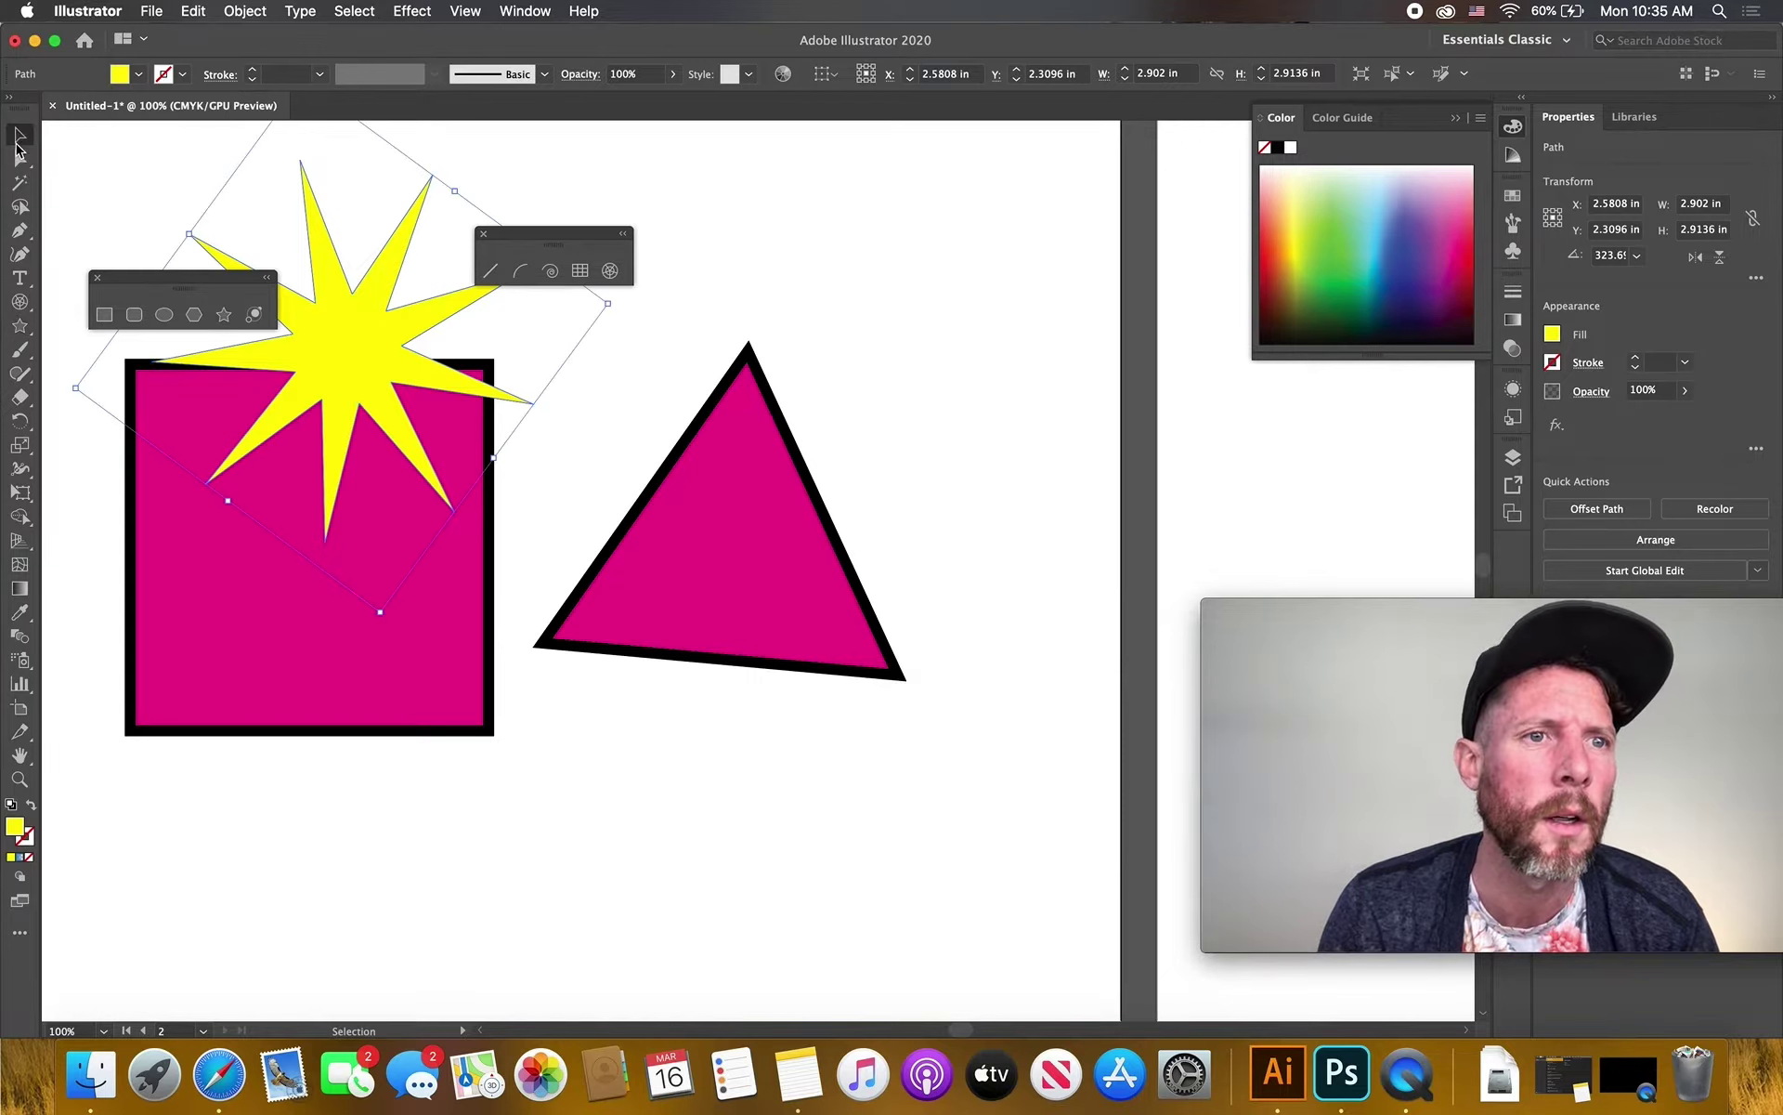
pyautogui.click(842, 615)
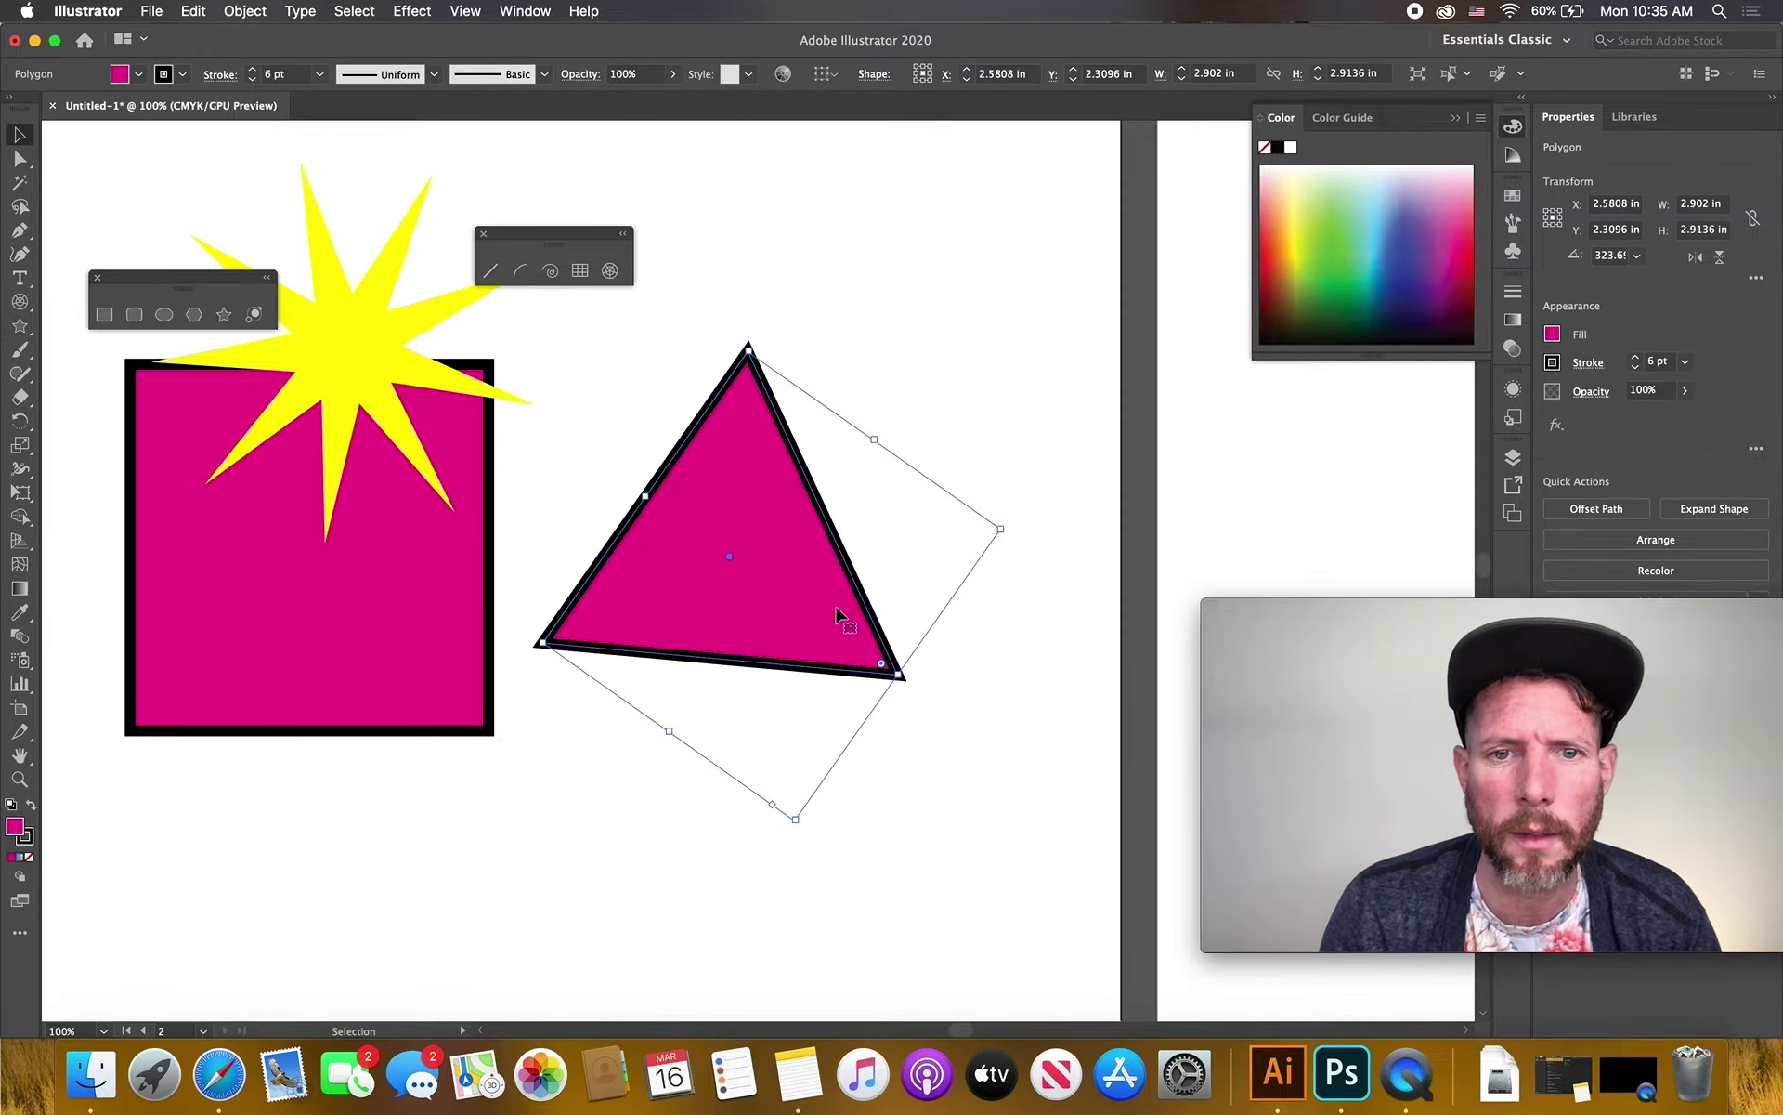
pyautogui.click(182, 76)
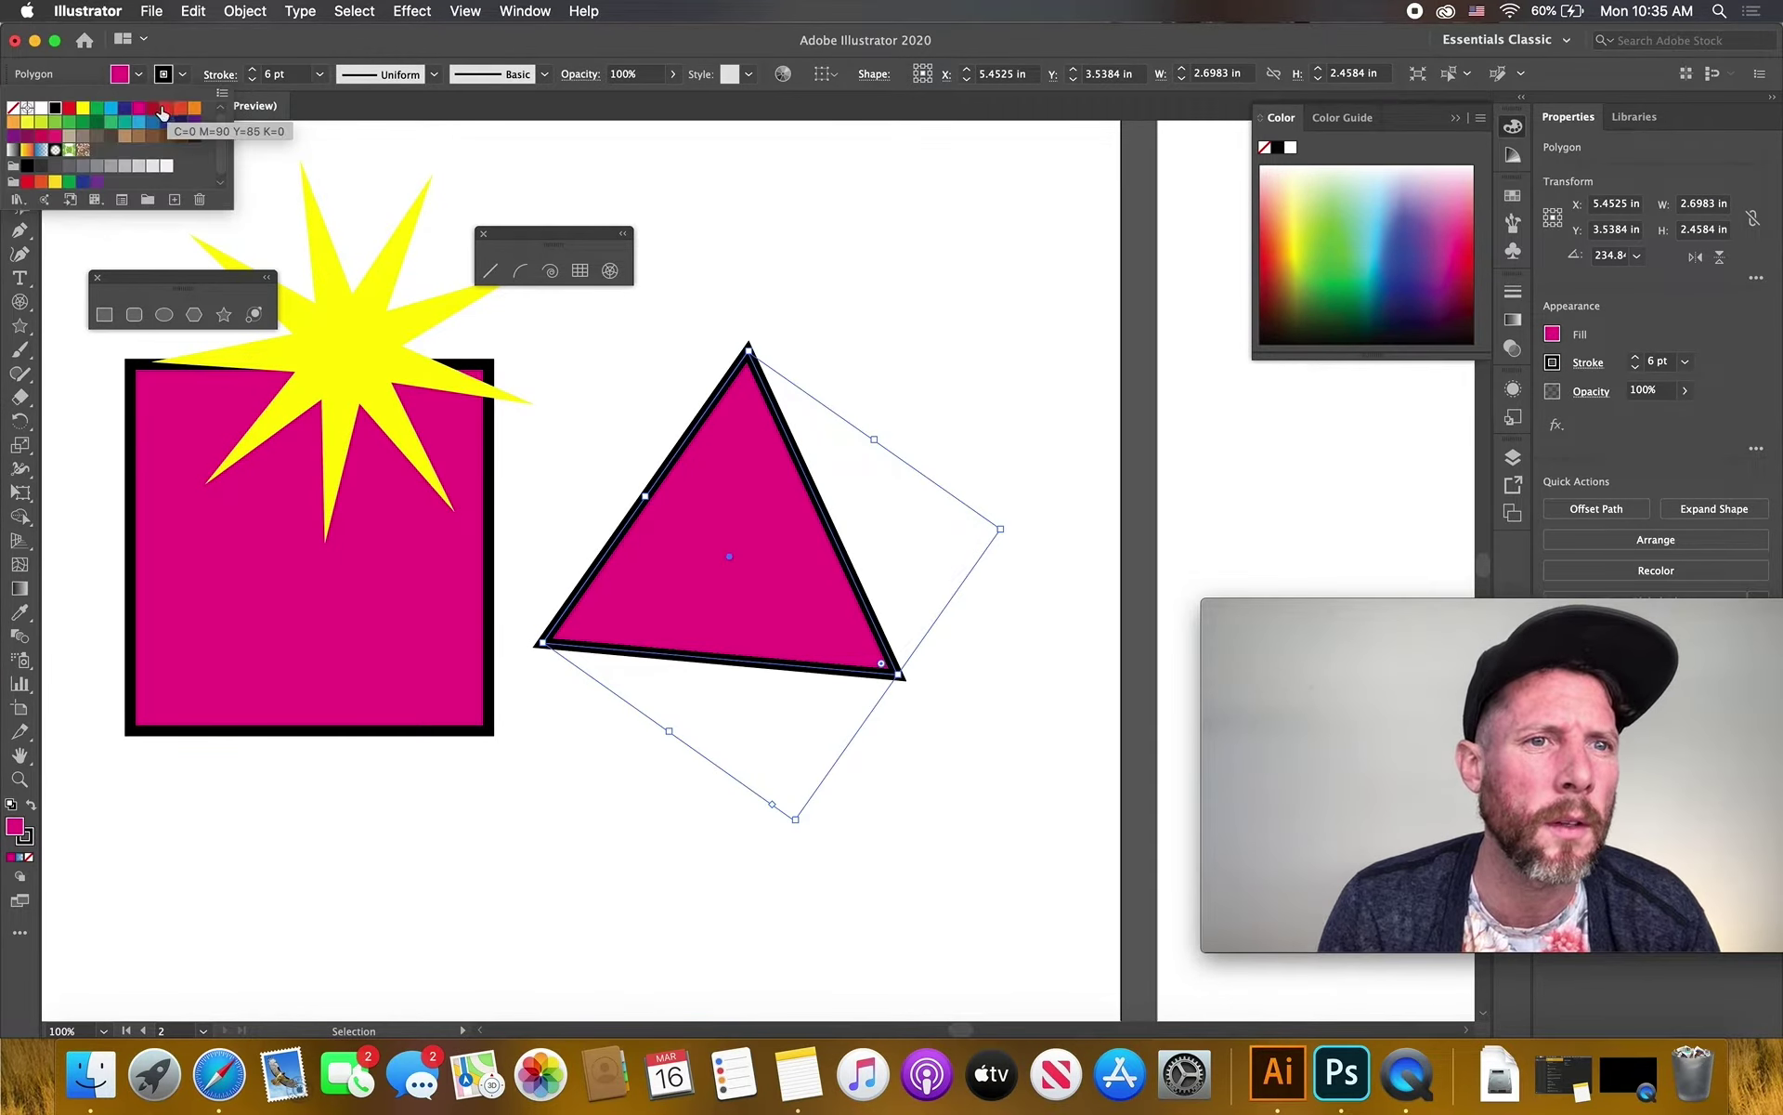
pyautogui.click(167, 108)
pyautogui.click(112, 110)
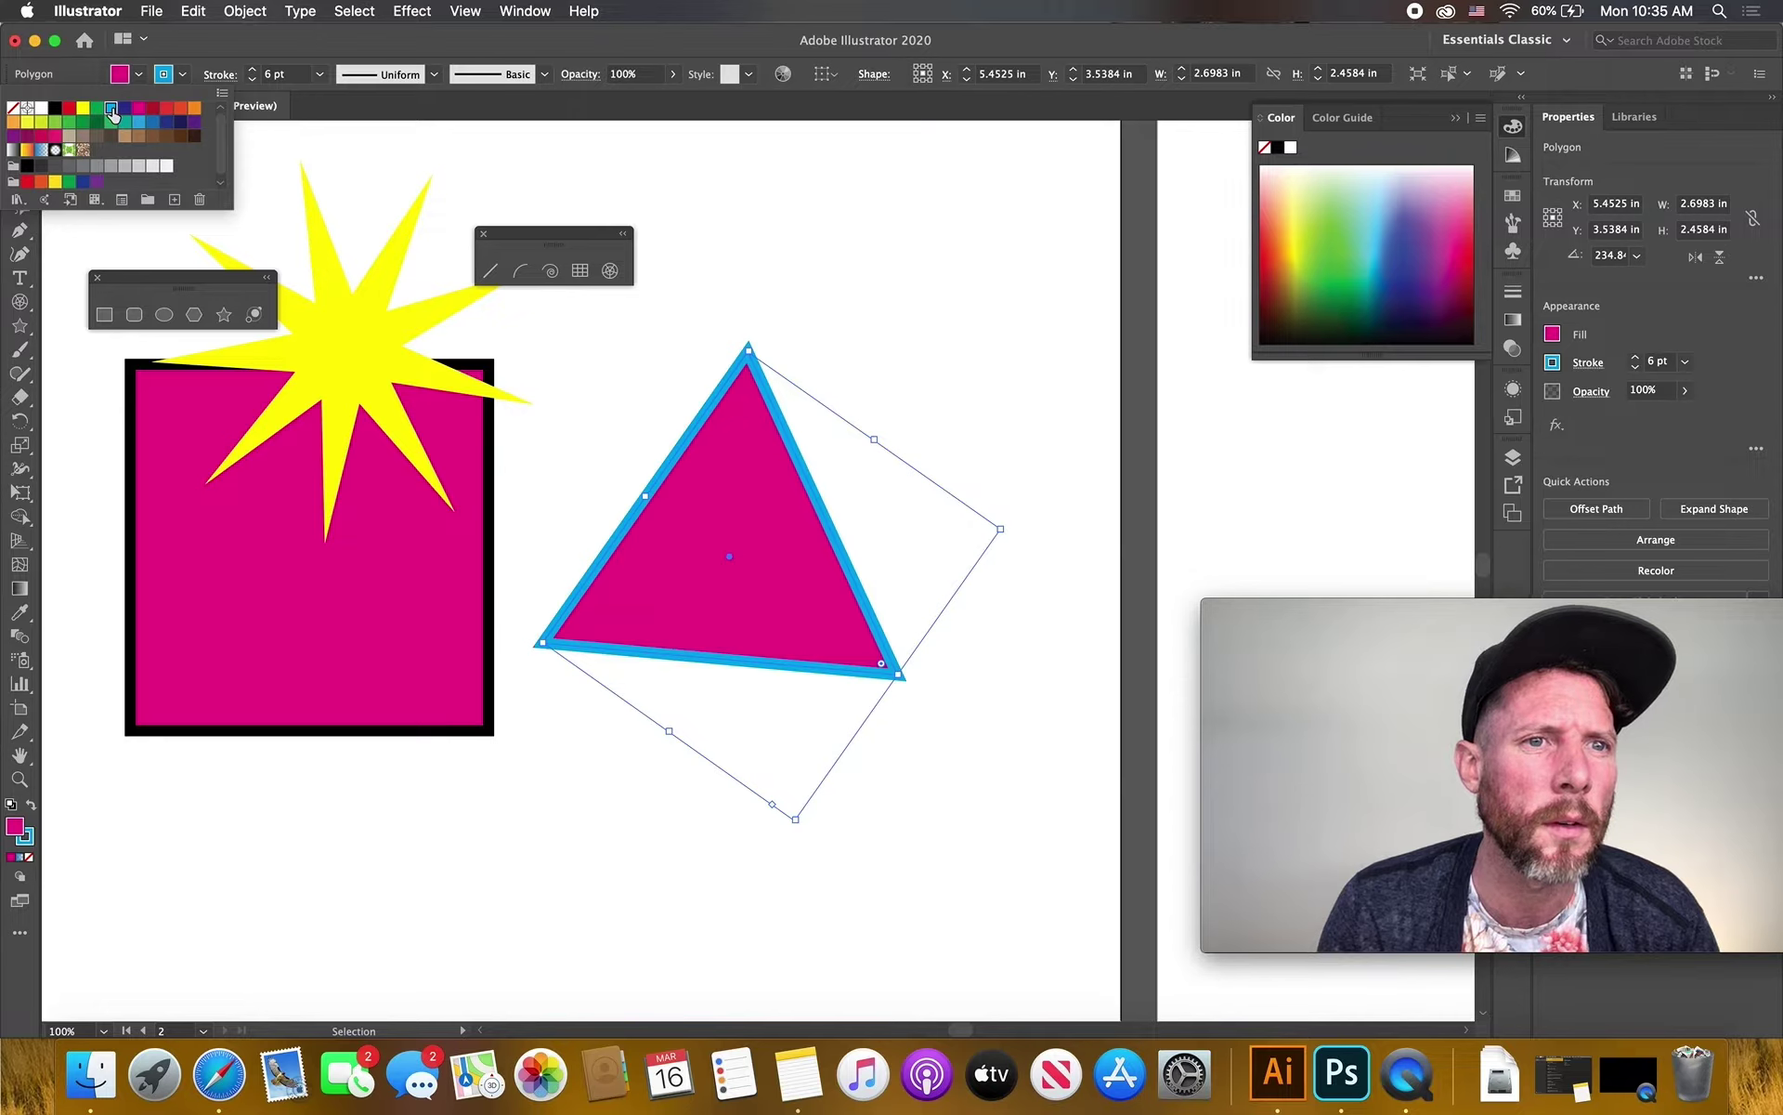
pyautogui.click(720, 538)
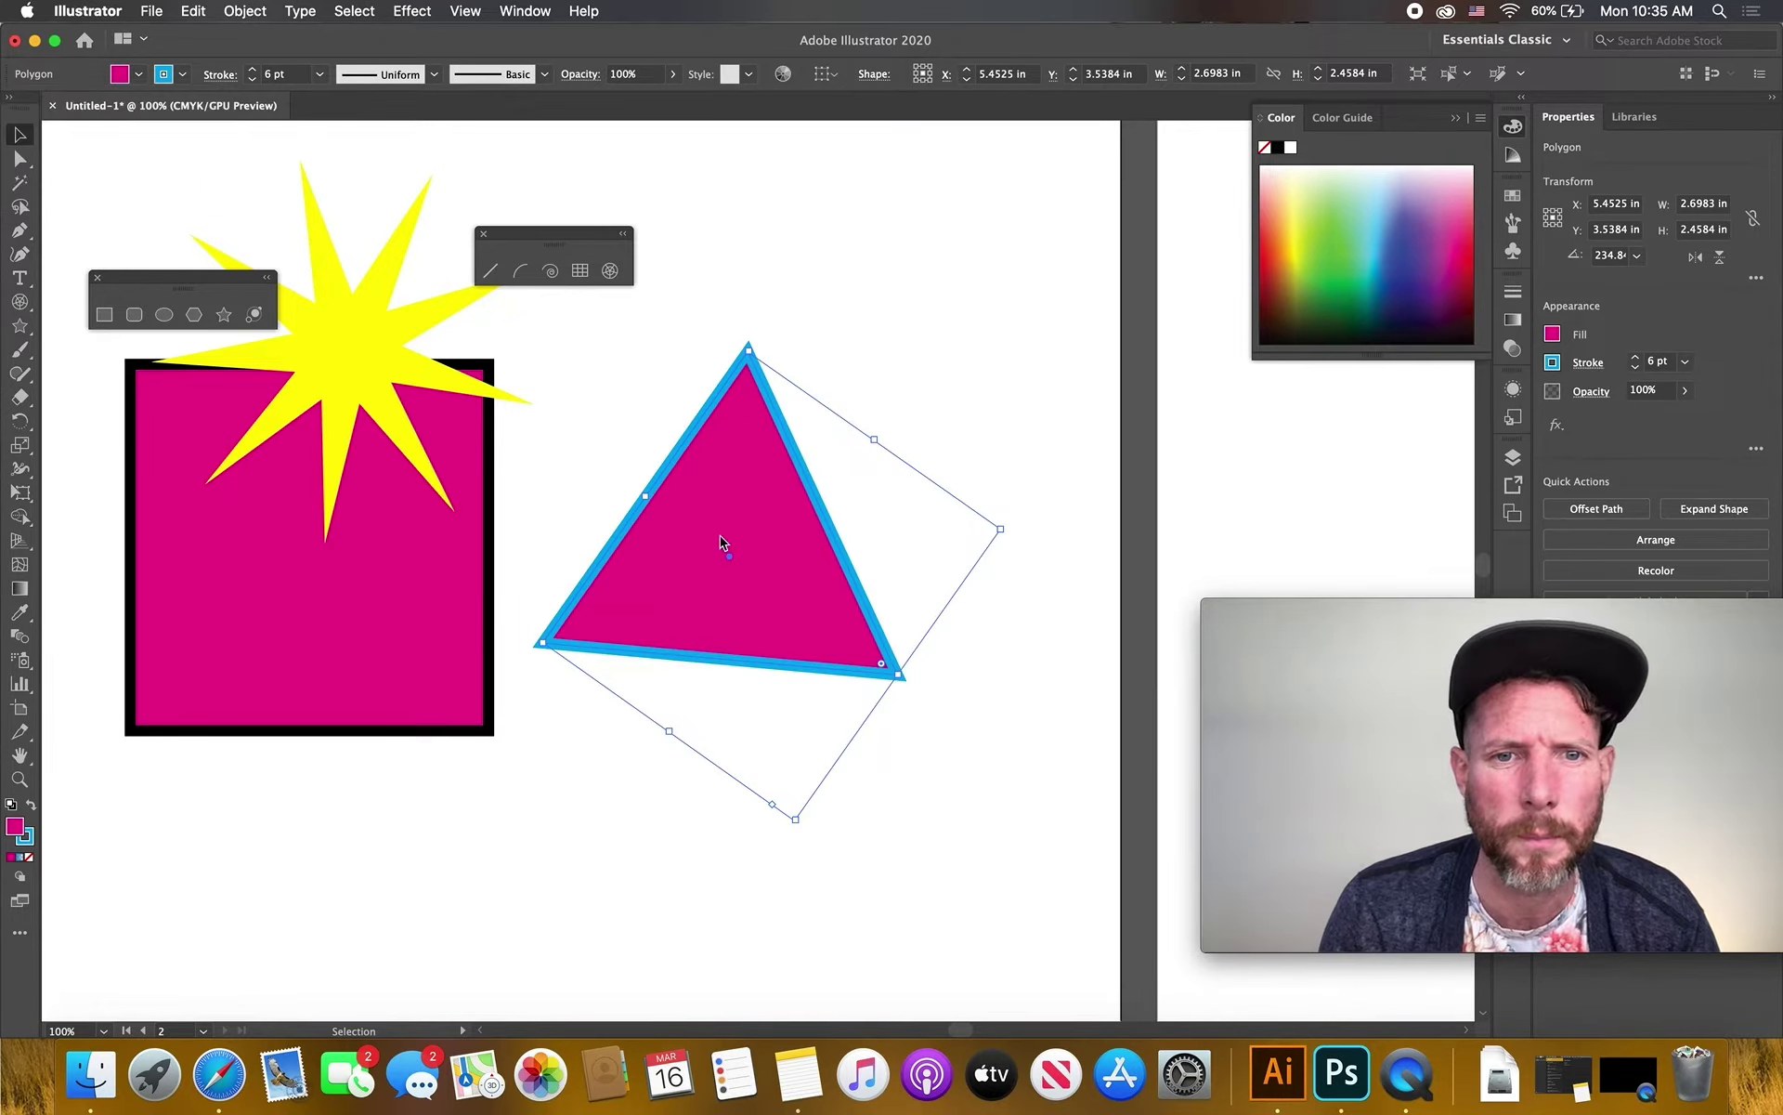
# Fill the triangle with green and deselect it
pyautogui.click(137, 77)
pyautogui.click(82, 124)
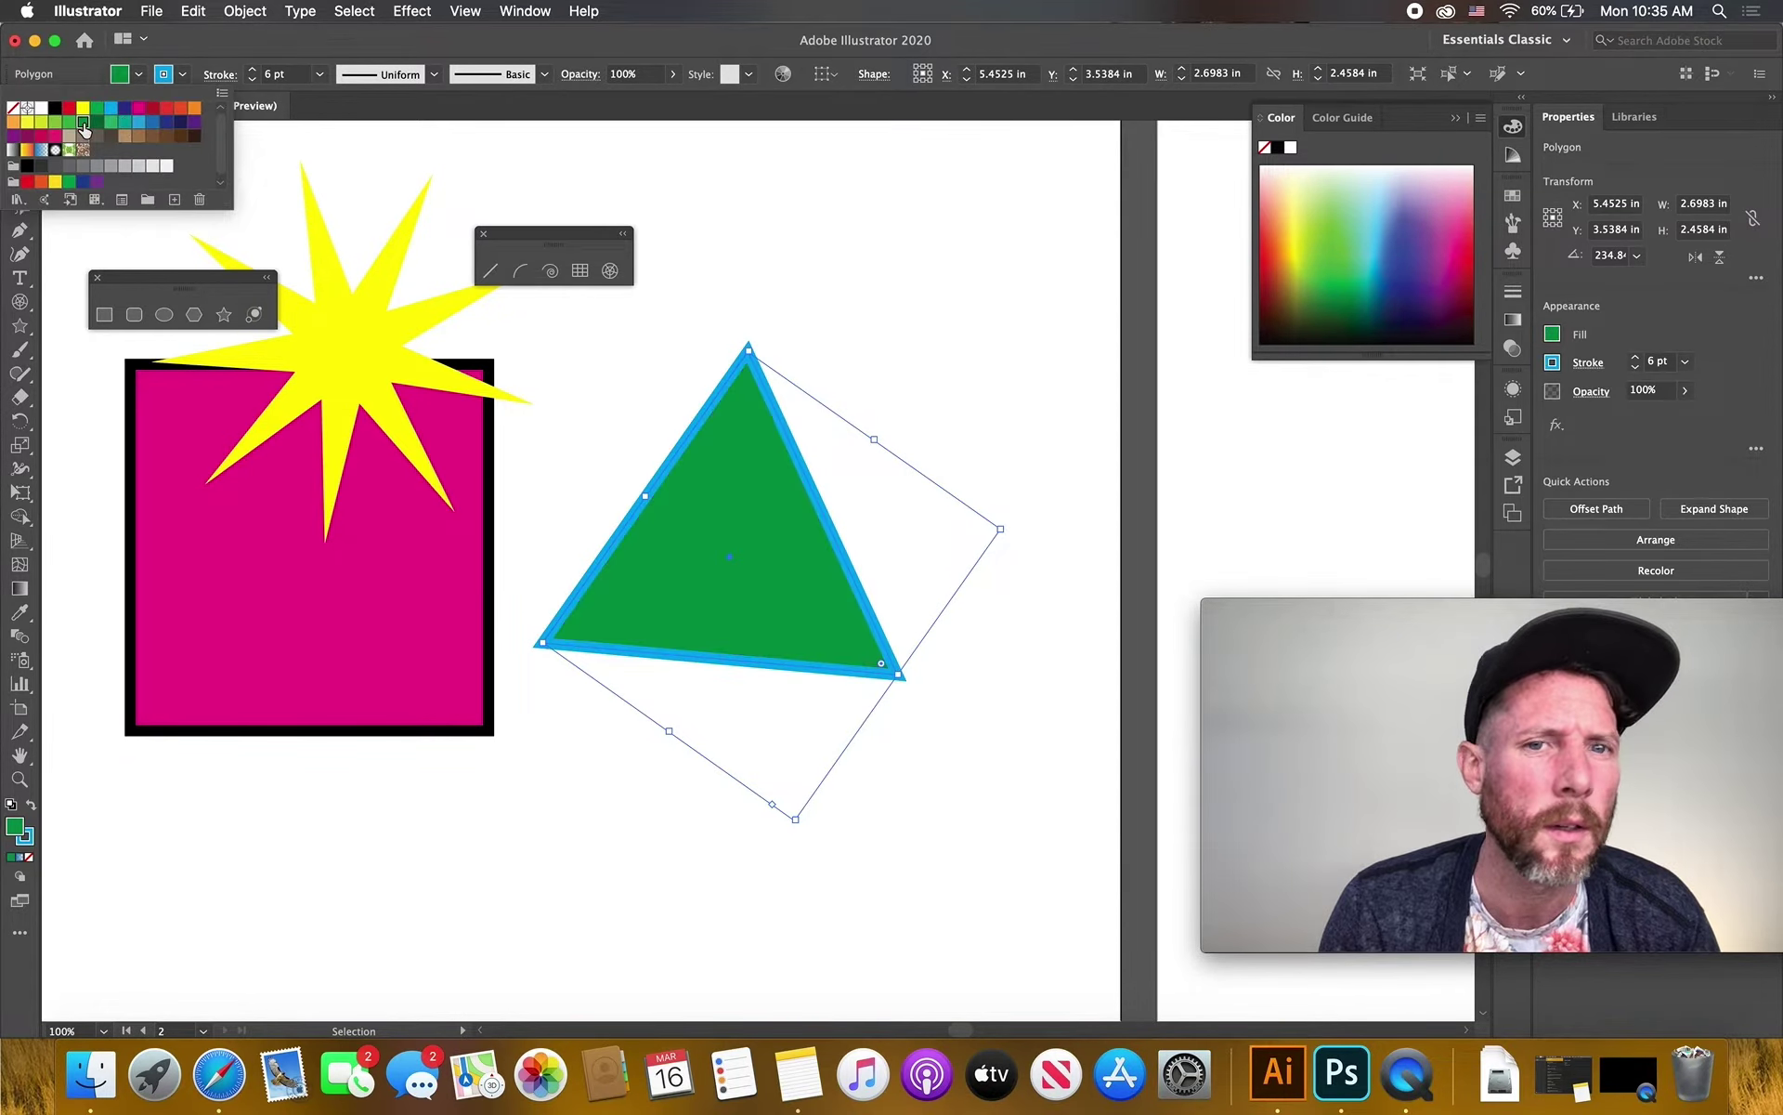
pyautogui.click(1022, 380)
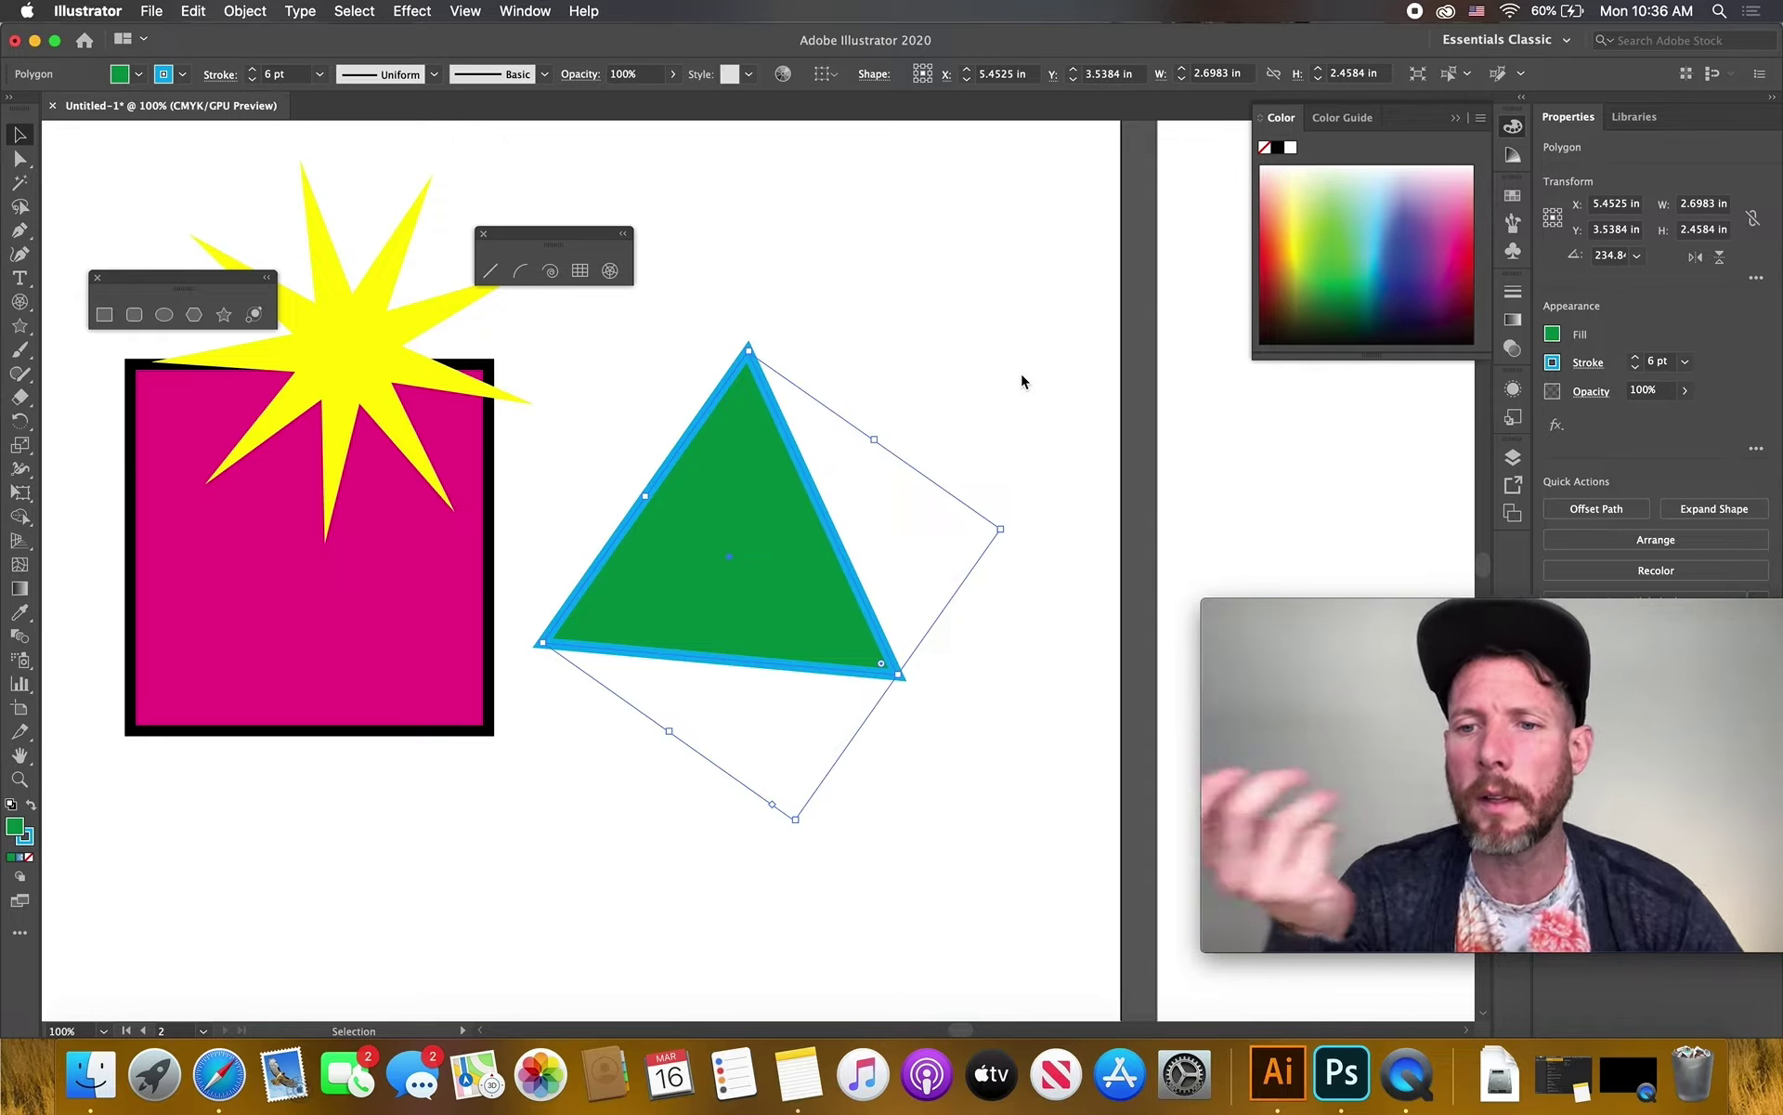
pyautogui.click(921, 340)
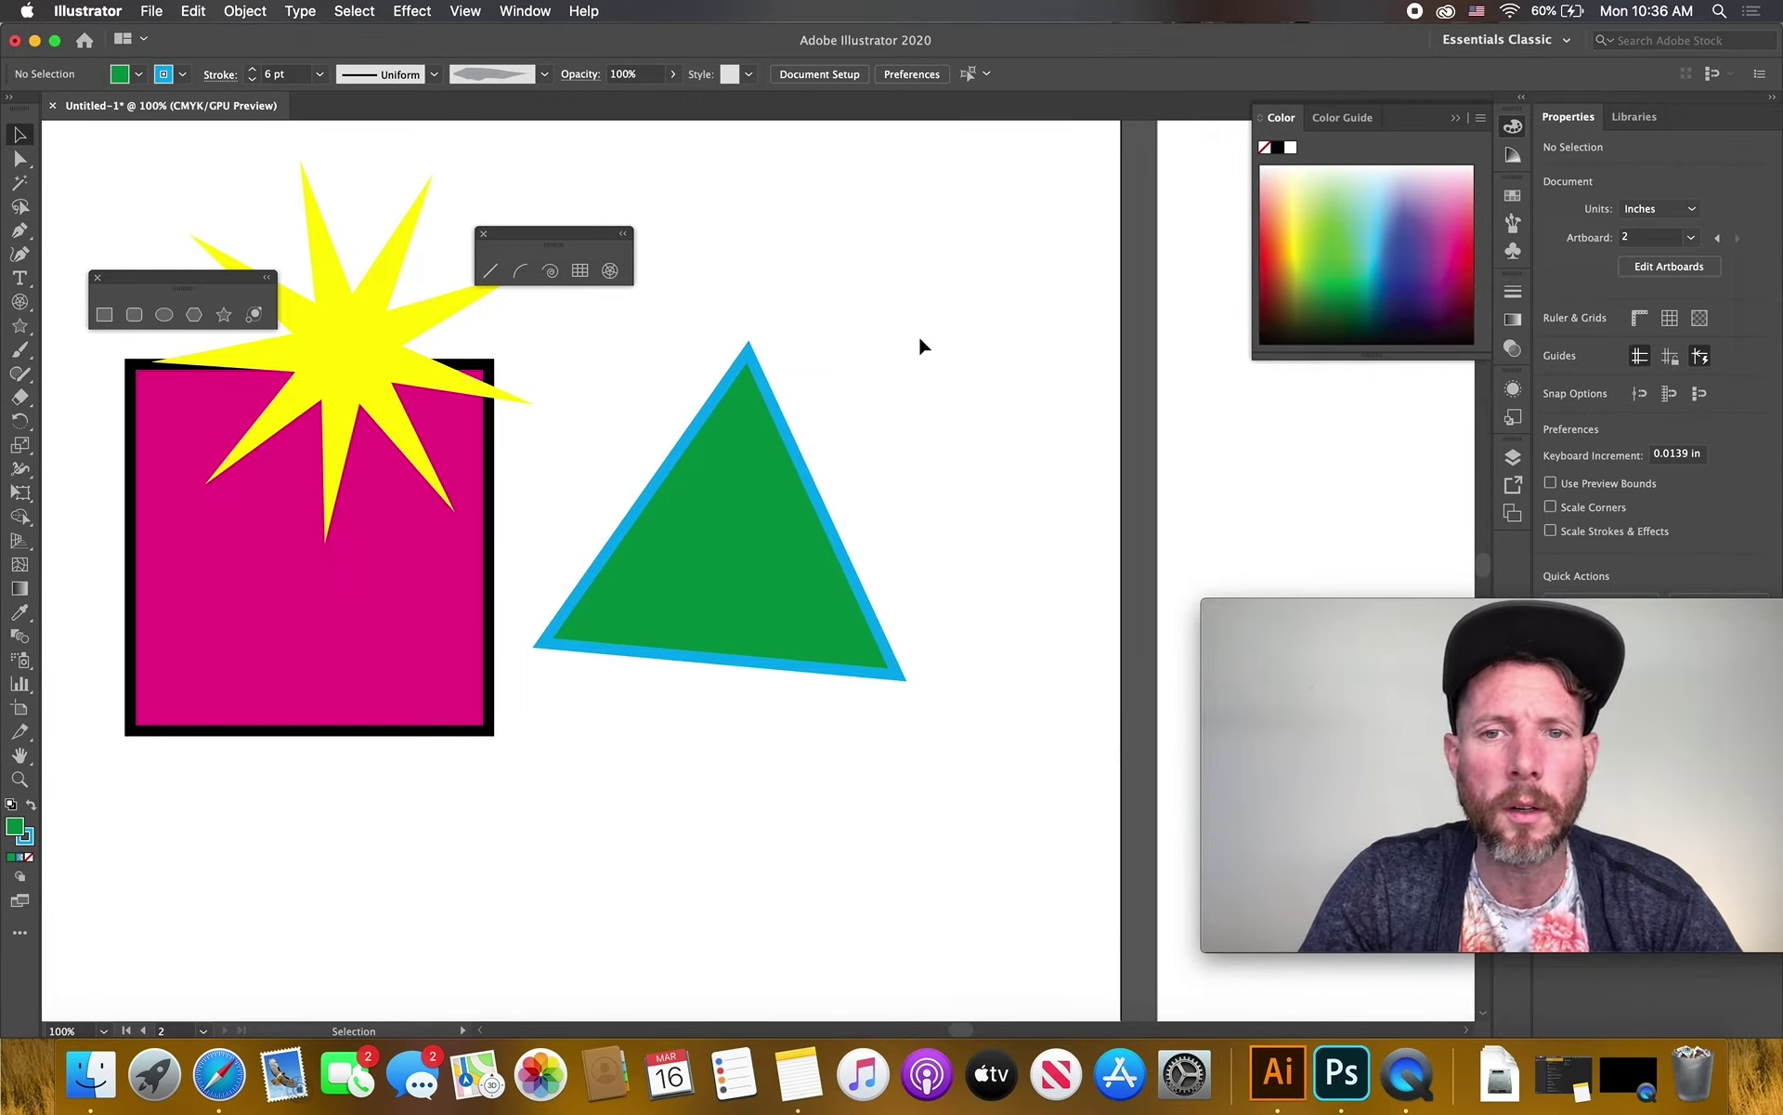
# Show the layer list and move the star down onto the square and the triangle sideways so all three shapes overlap
pyautogui.click(1513, 457)
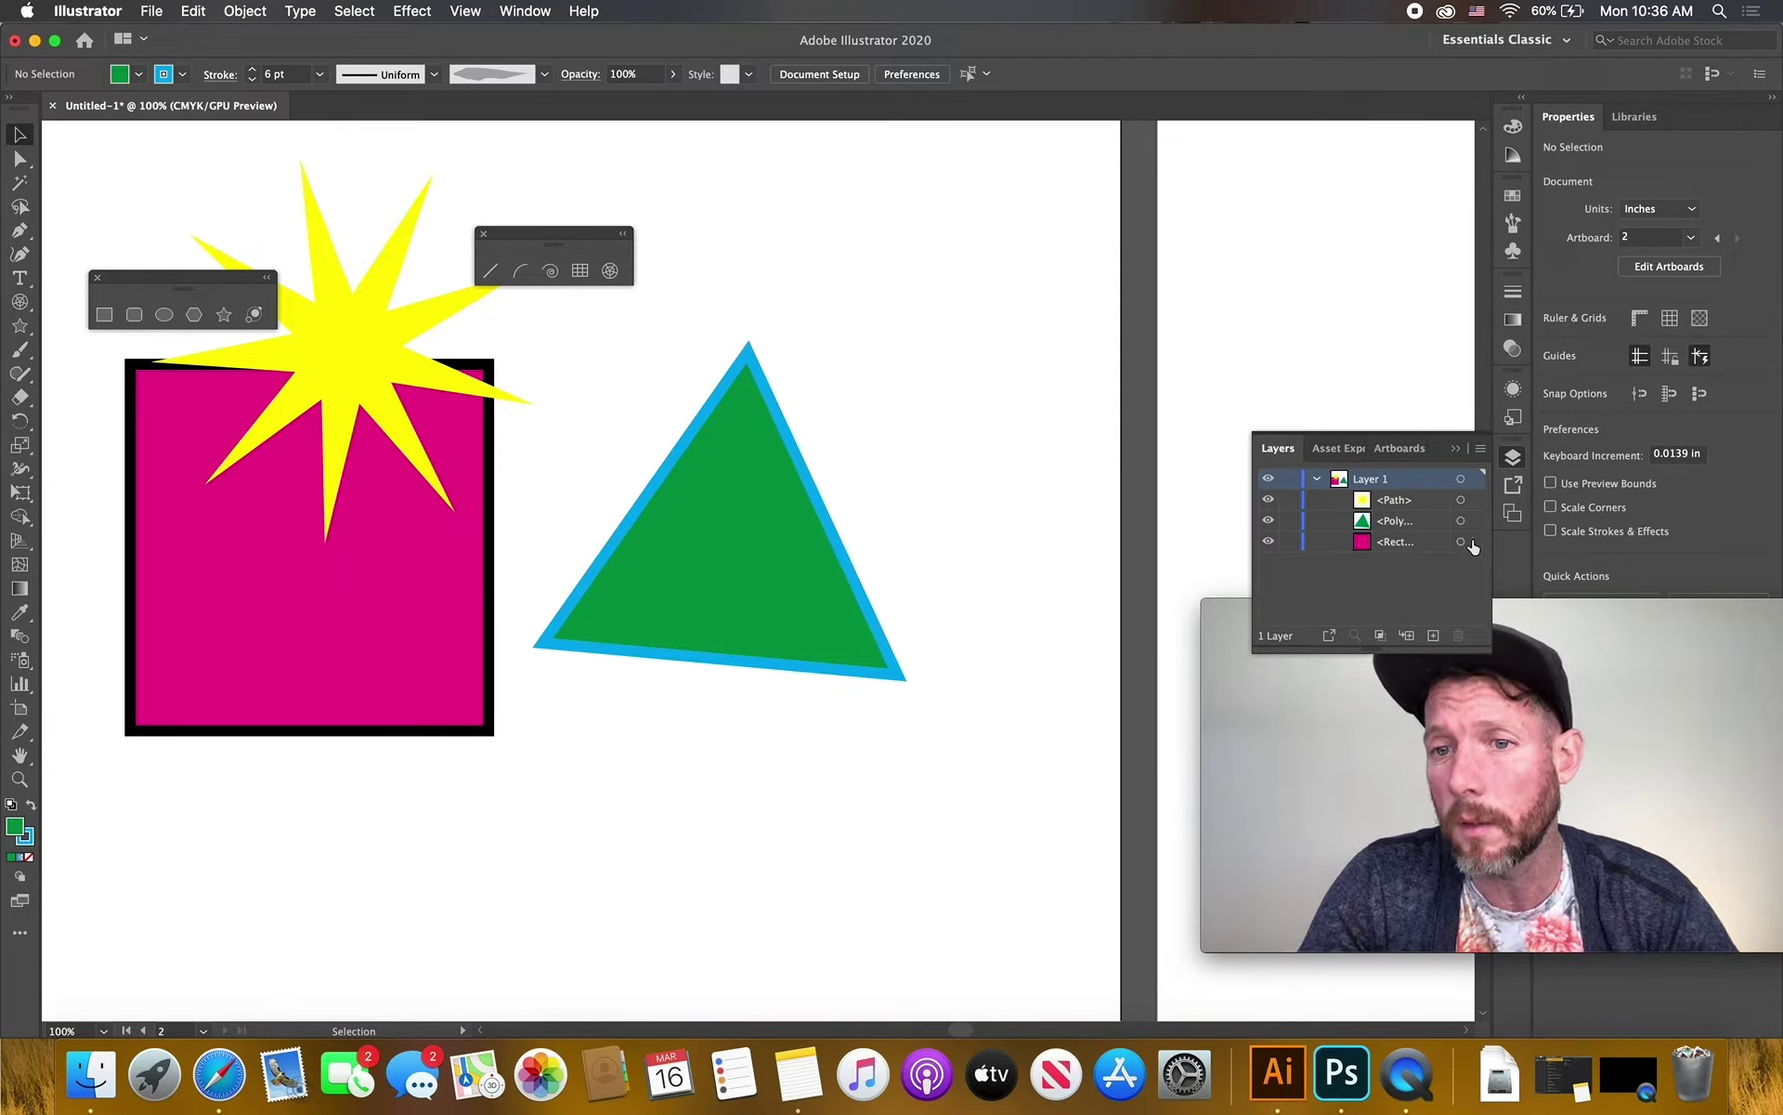
pyautogui.click(1347, 599)
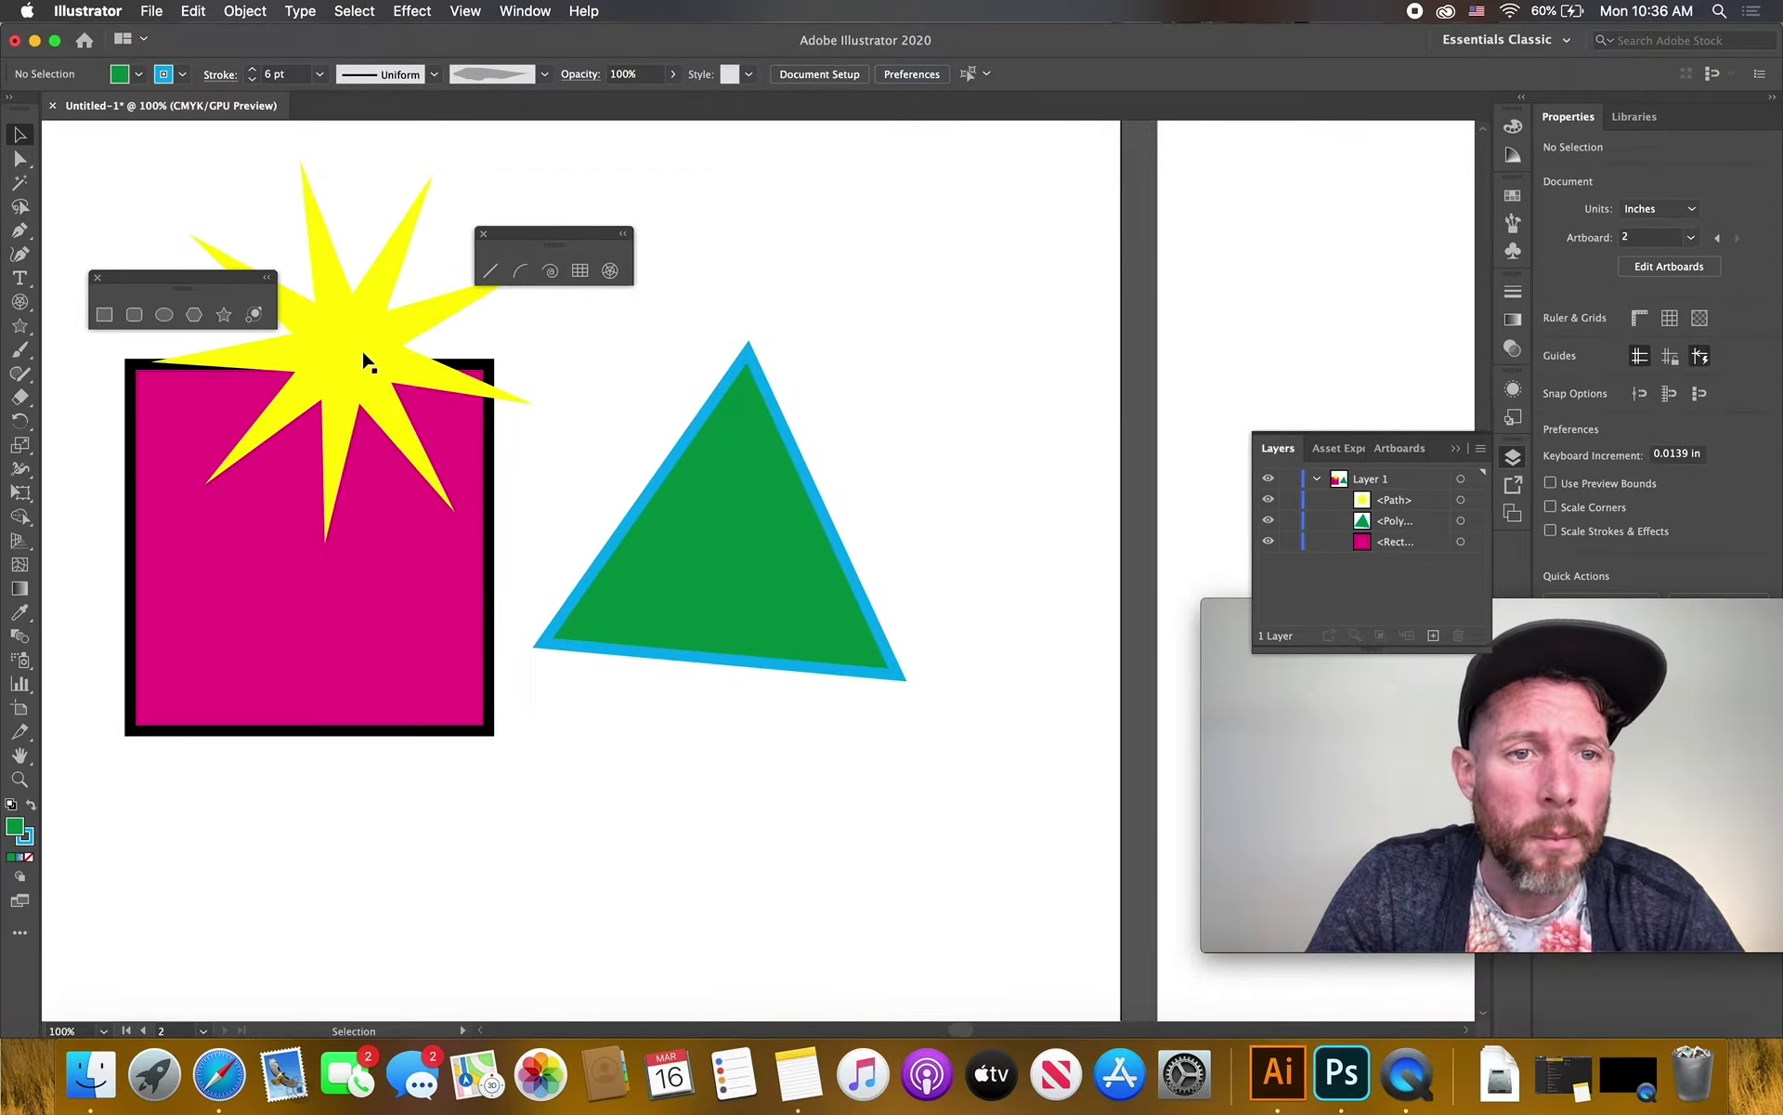
pyautogui.moveTo(362, 358); pyautogui.dragTo(474, 497)
pyautogui.moveTo(738, 540); pyautogui.dragTo(377, 469)
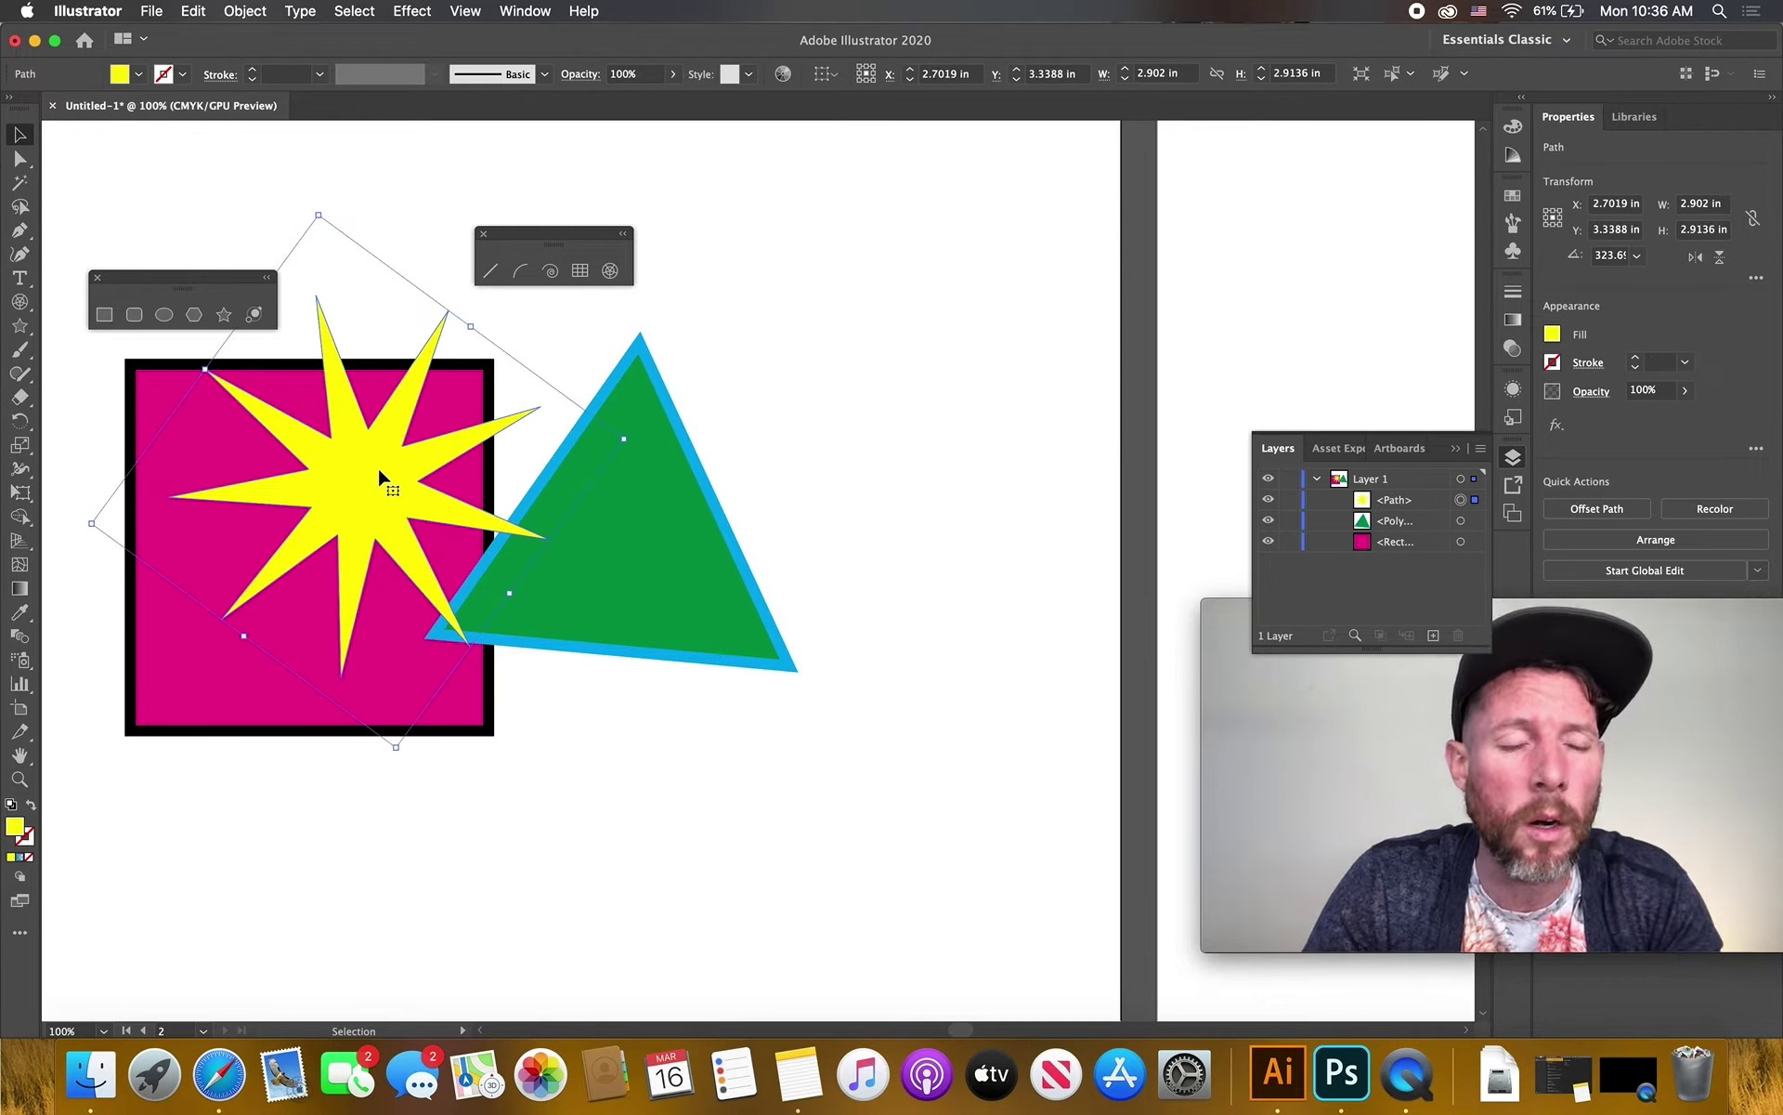
# Send the yellow star to the back of the stacking order and deselect it
pyautogui.click(382, 483)
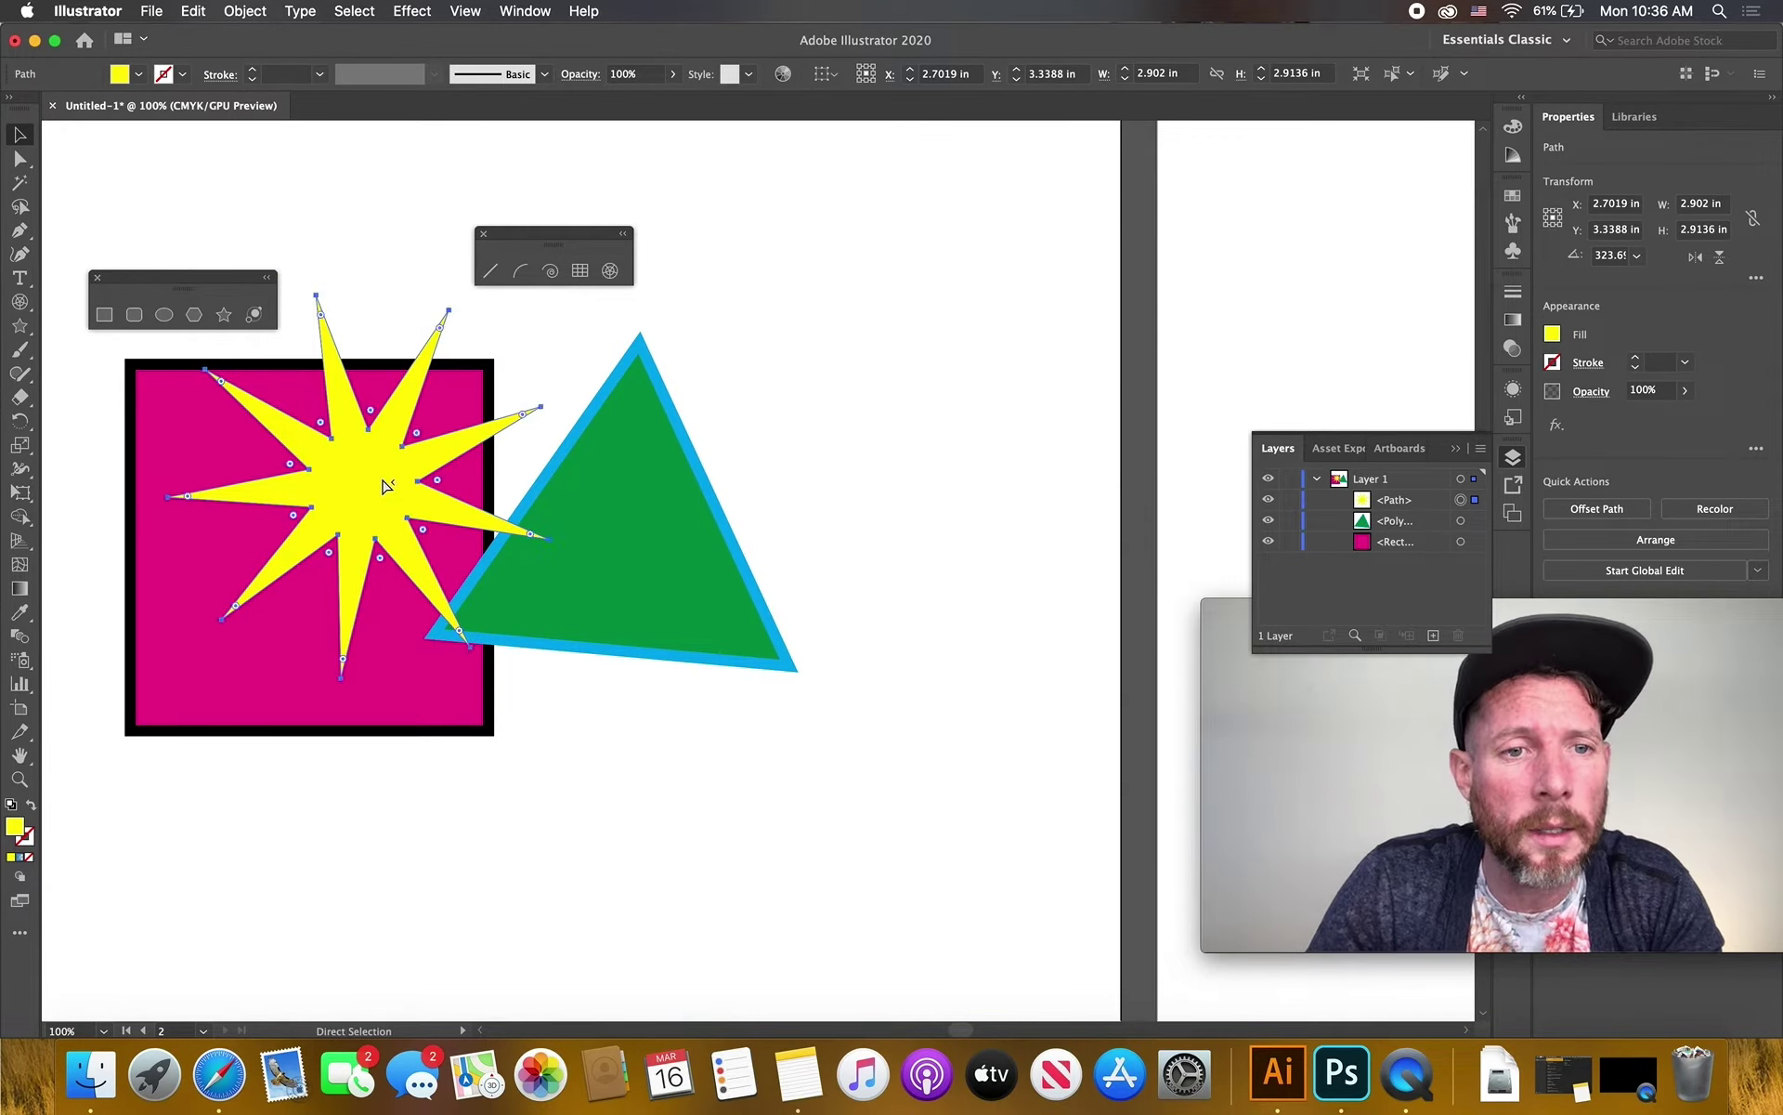
pyautogui.rightClick(382, 484)
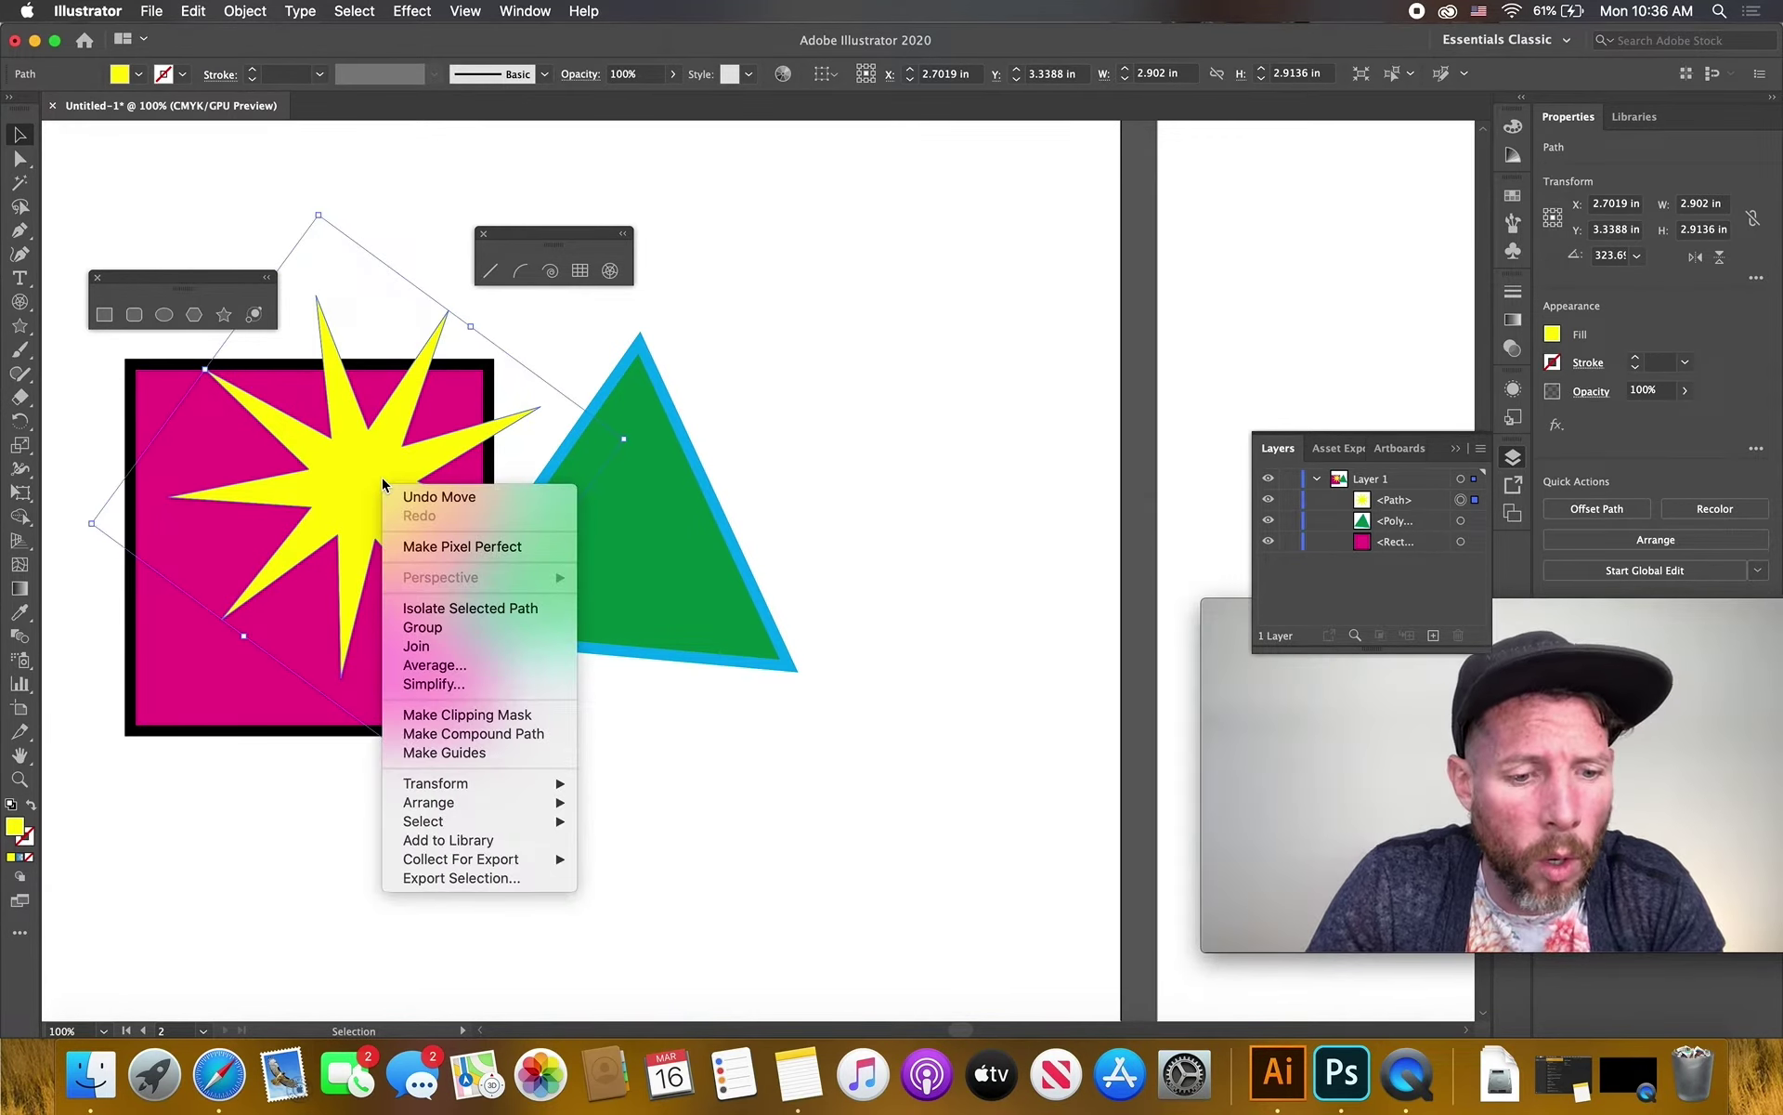
pyautogui.press('Escape')
pyautogui.press('Escape')
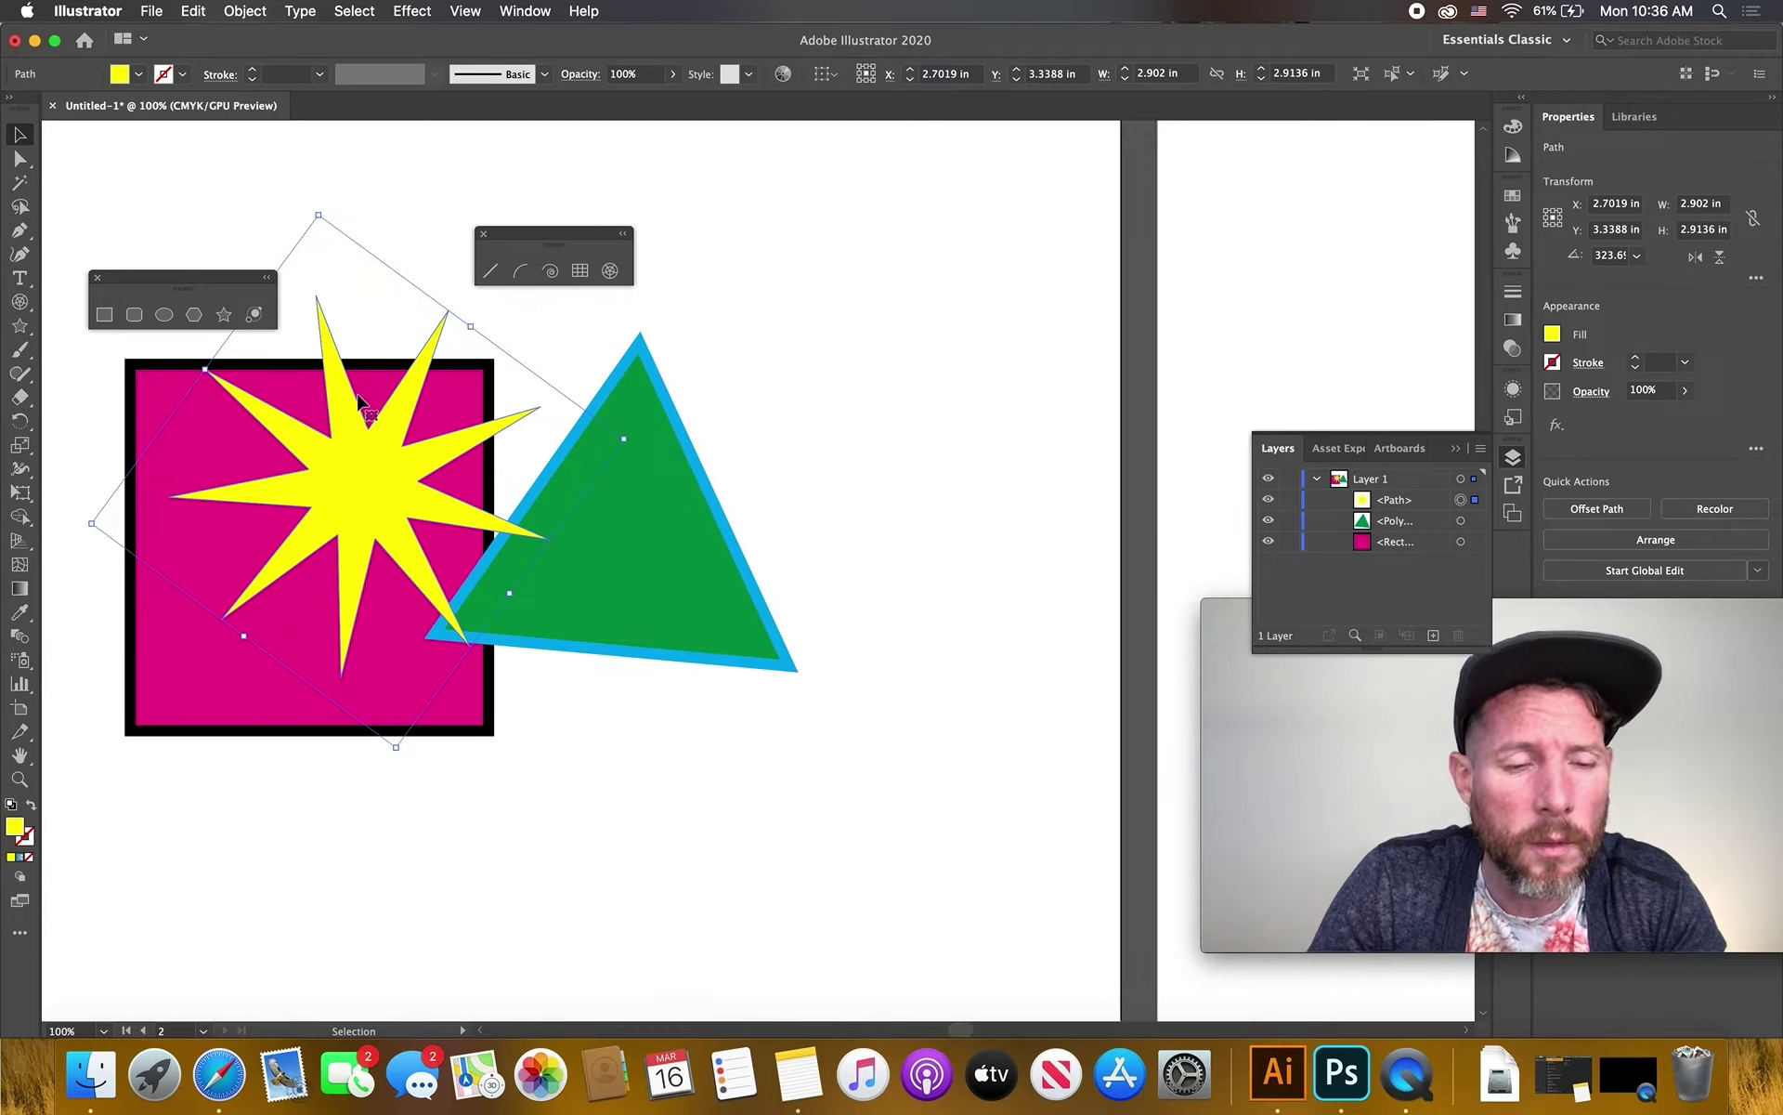
pyautogui.rightClick(375, 481)
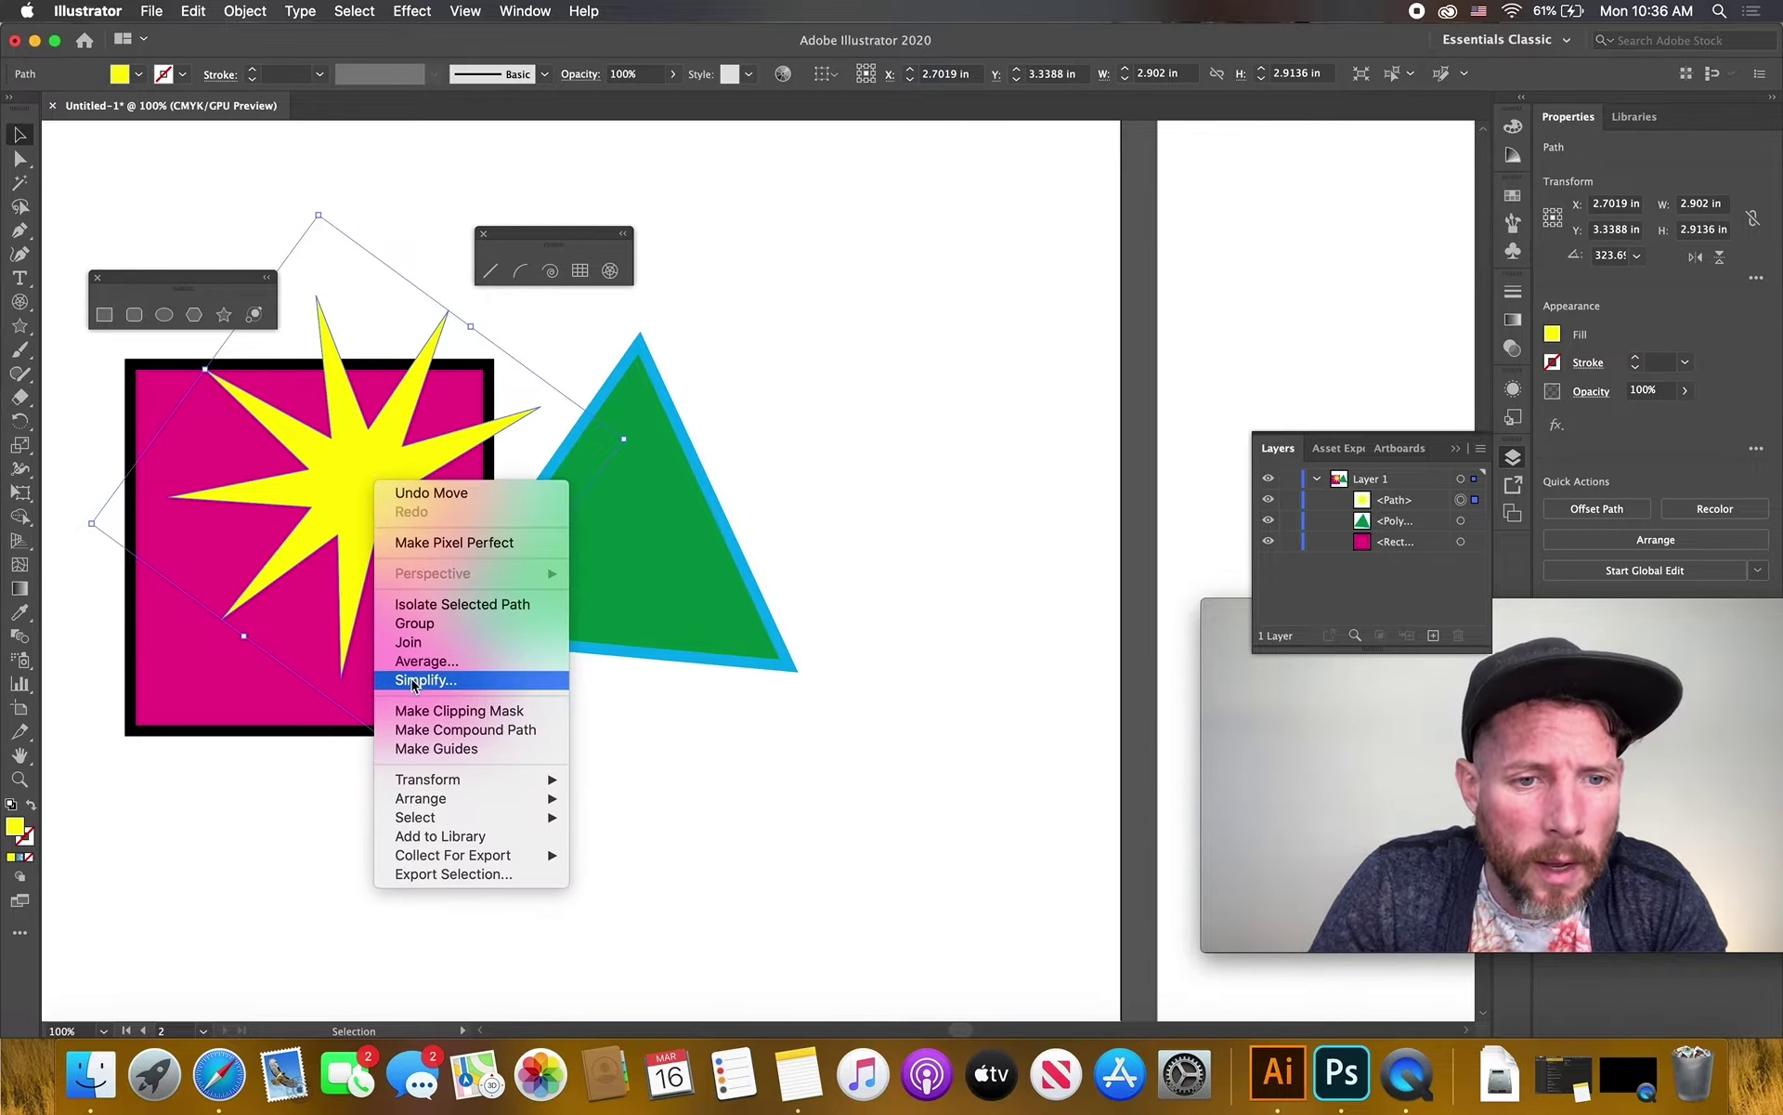
pyautogui.moveTo(457, 801)
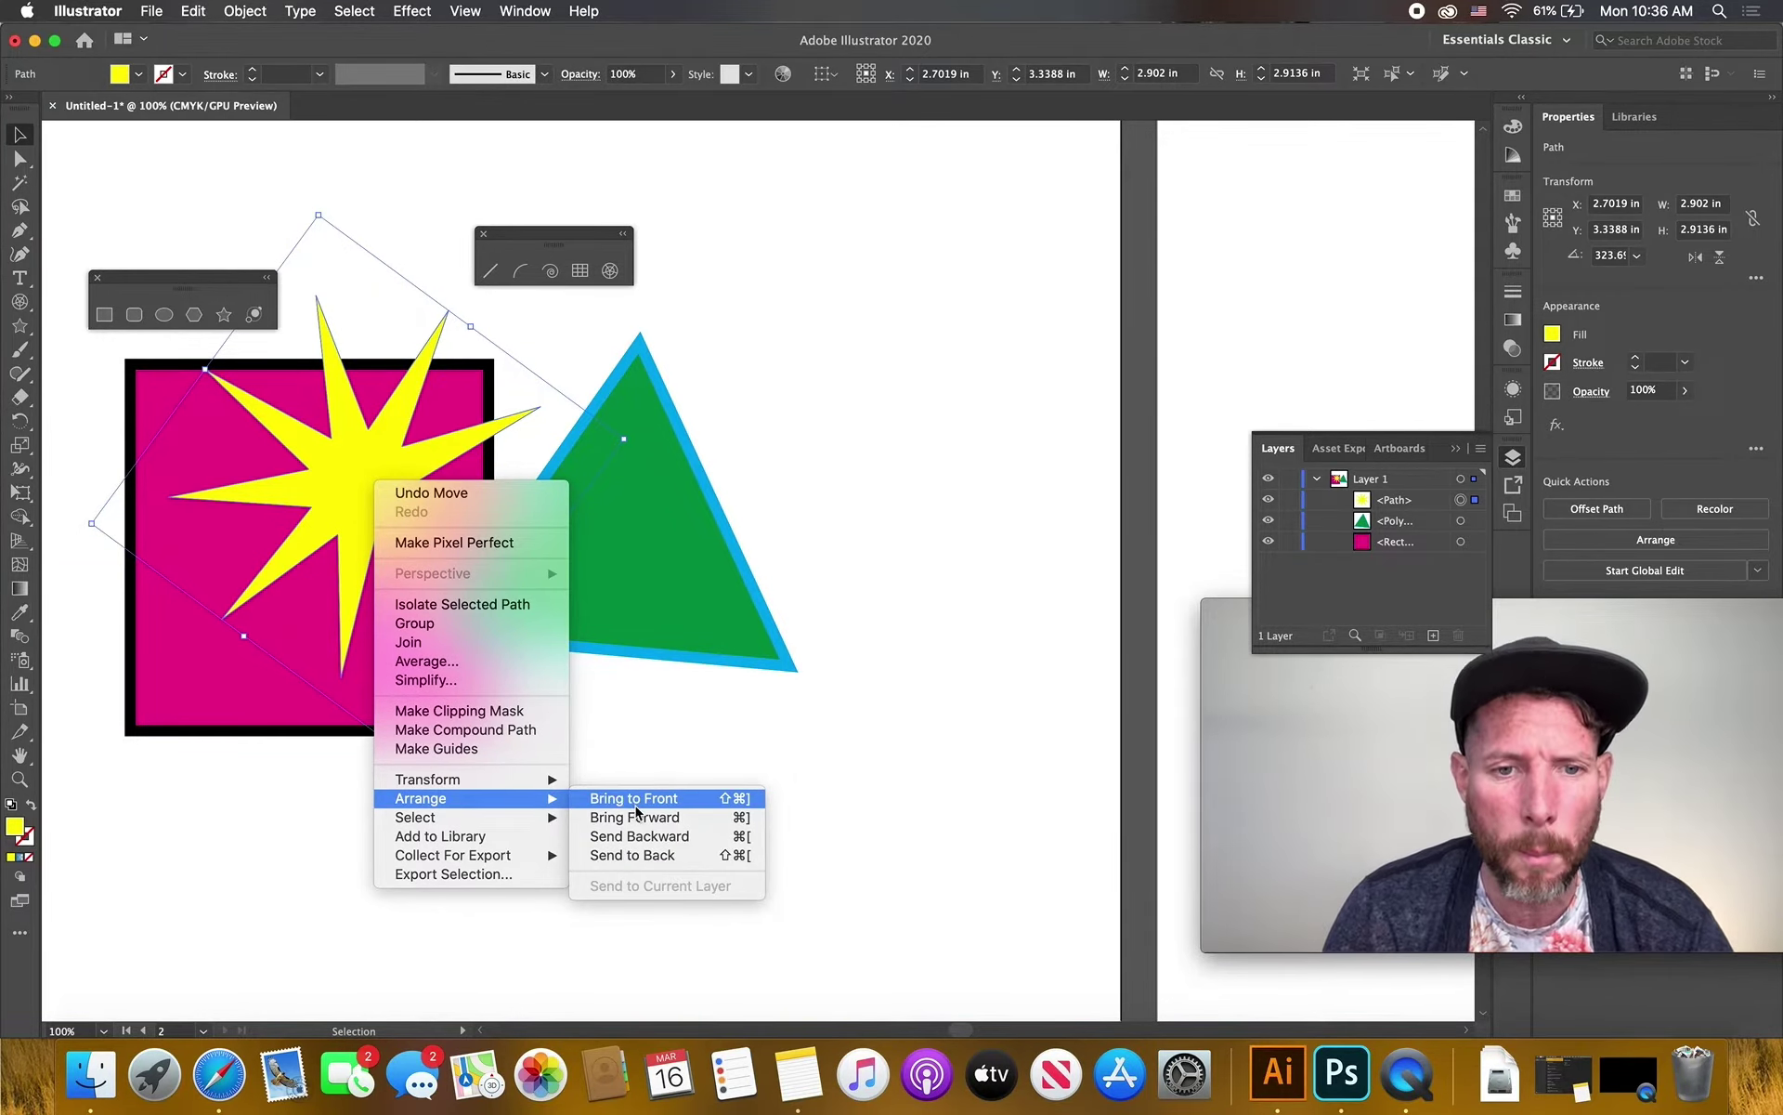
pyautogui.click(663, 857)
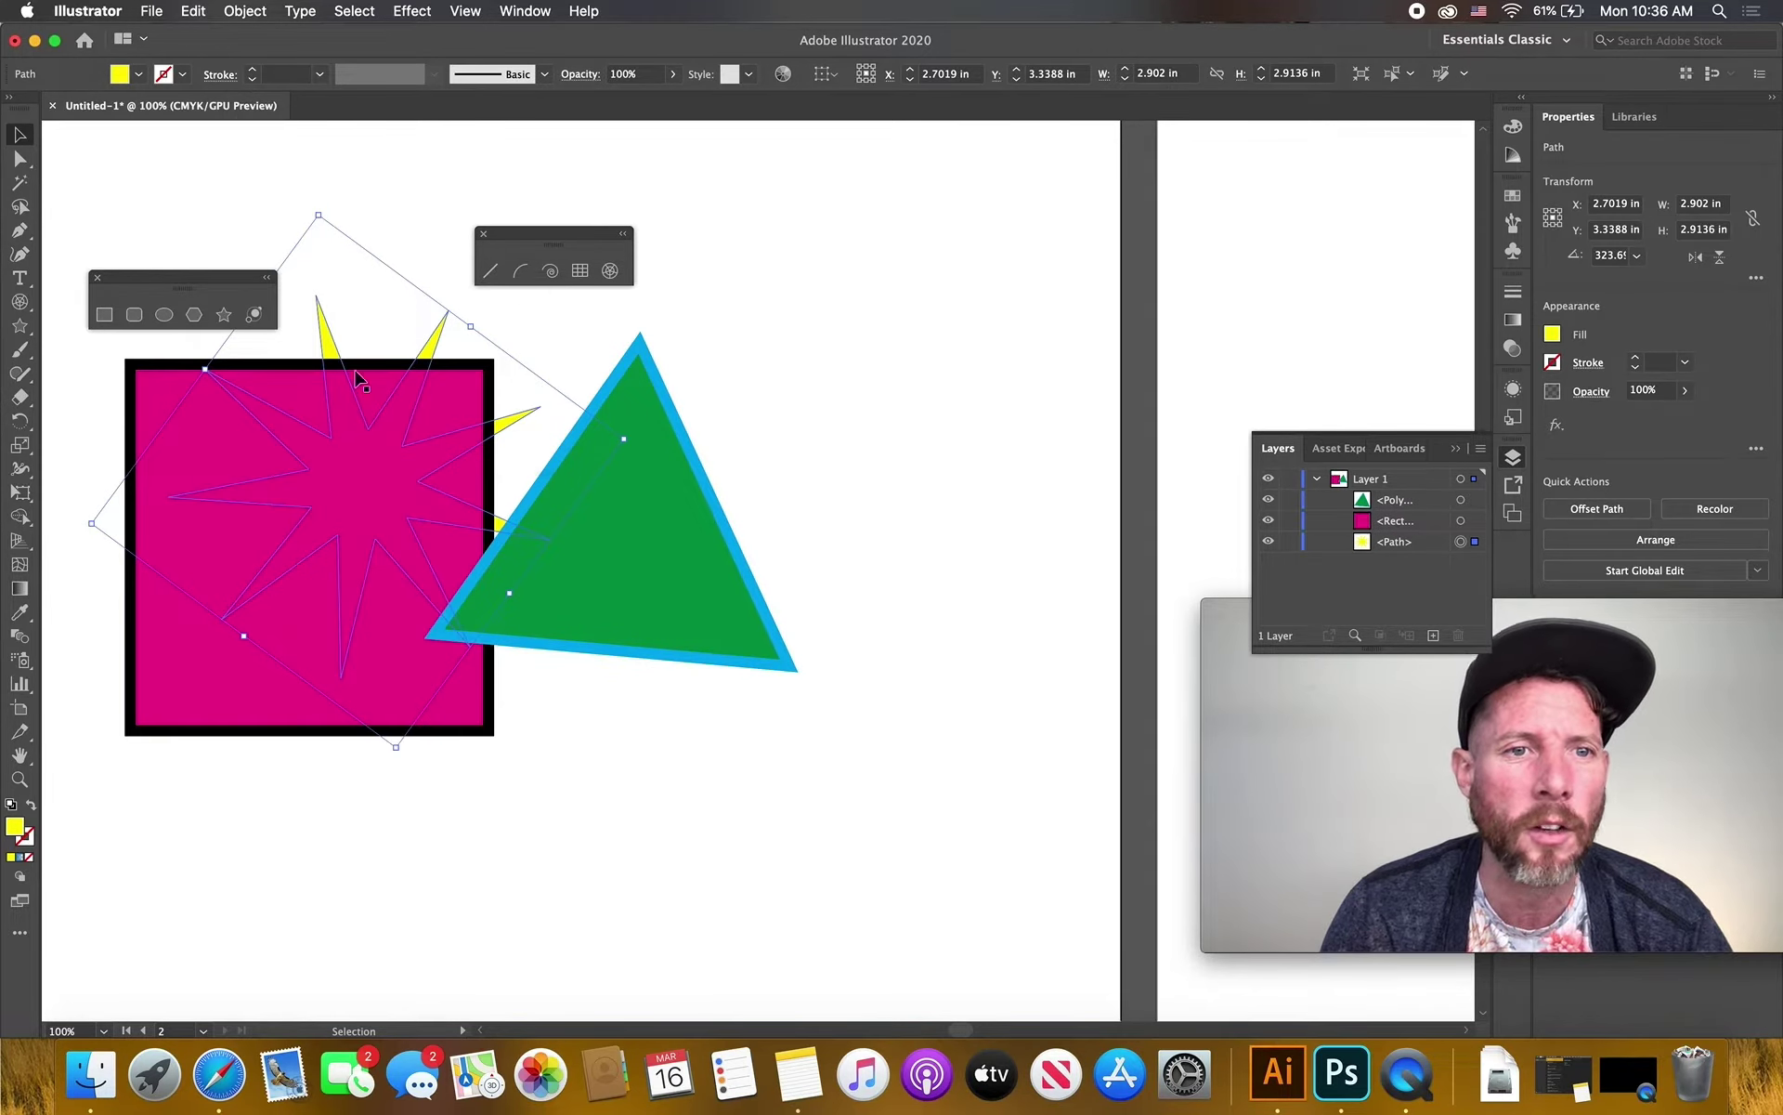
pyautogui.click(526, 325)
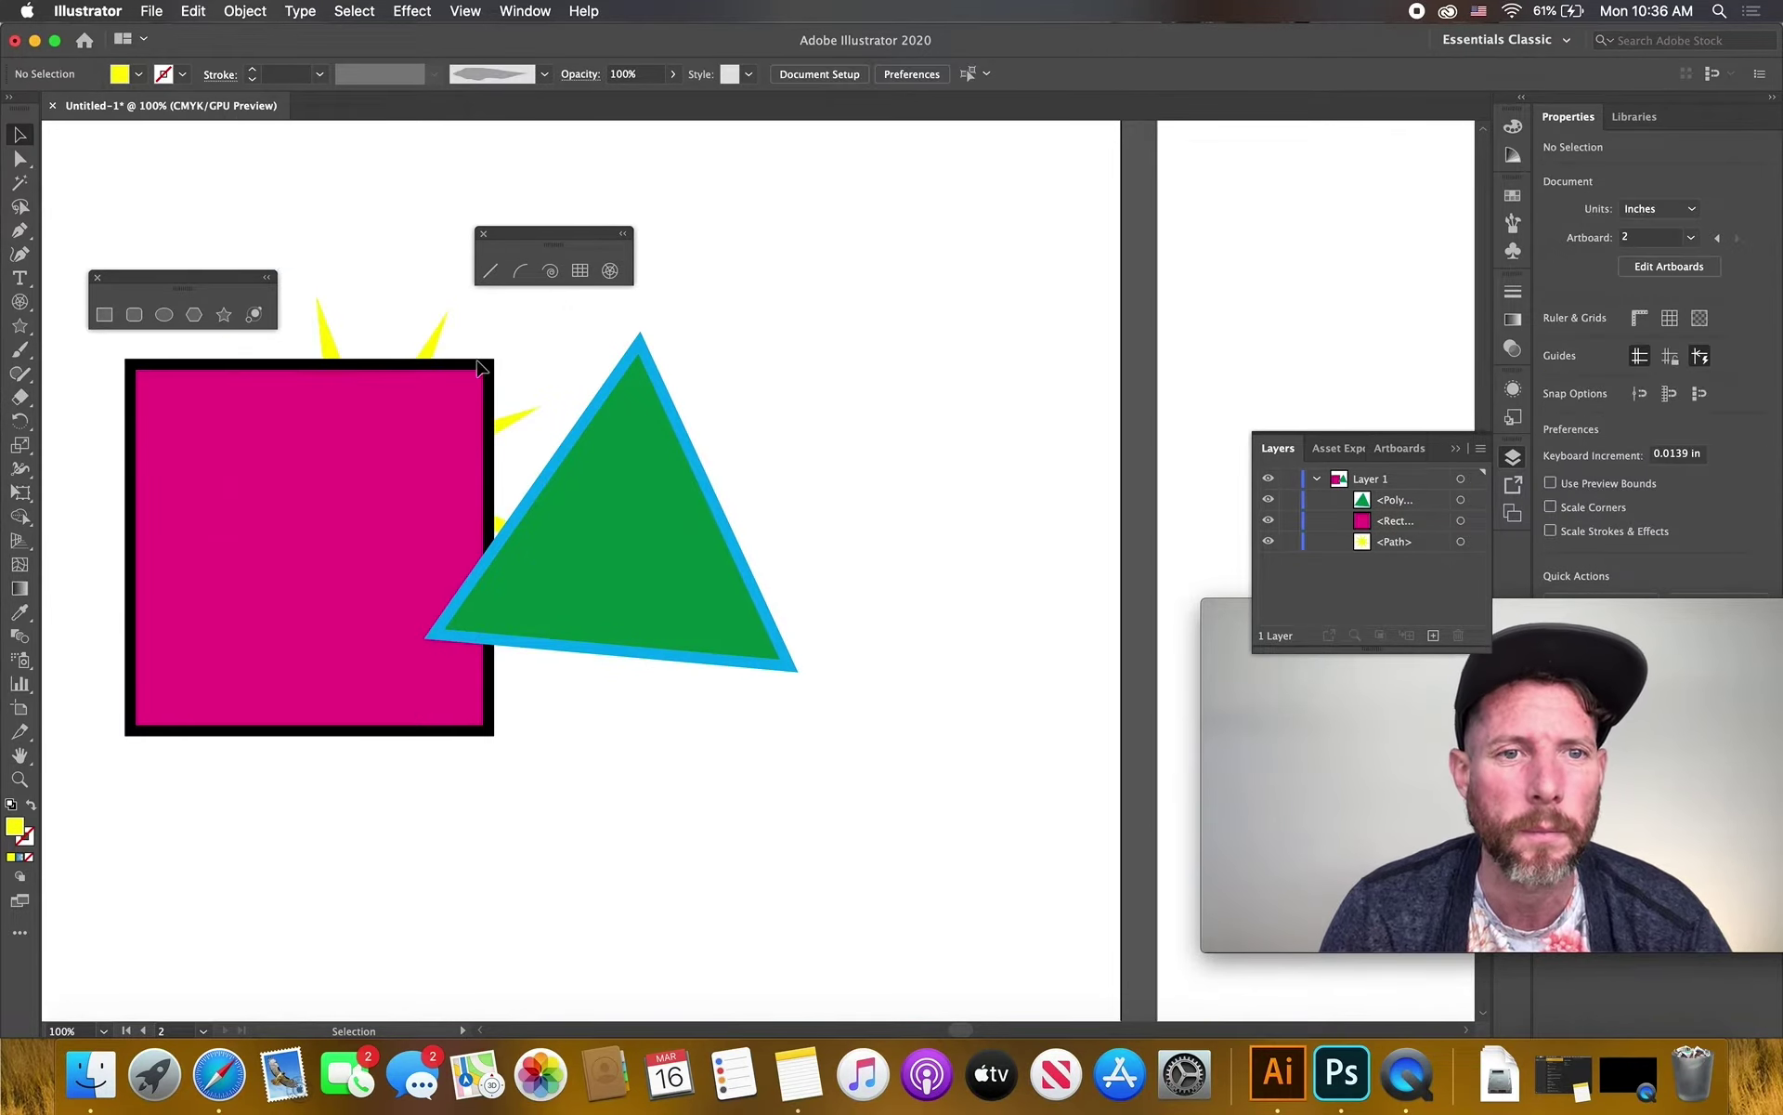
# Select the yellow star alone, bring it to the front of the stacking order and deselect it
pyautogui.moveTo(506, 463); pyautogui.dragTo(469, 376)
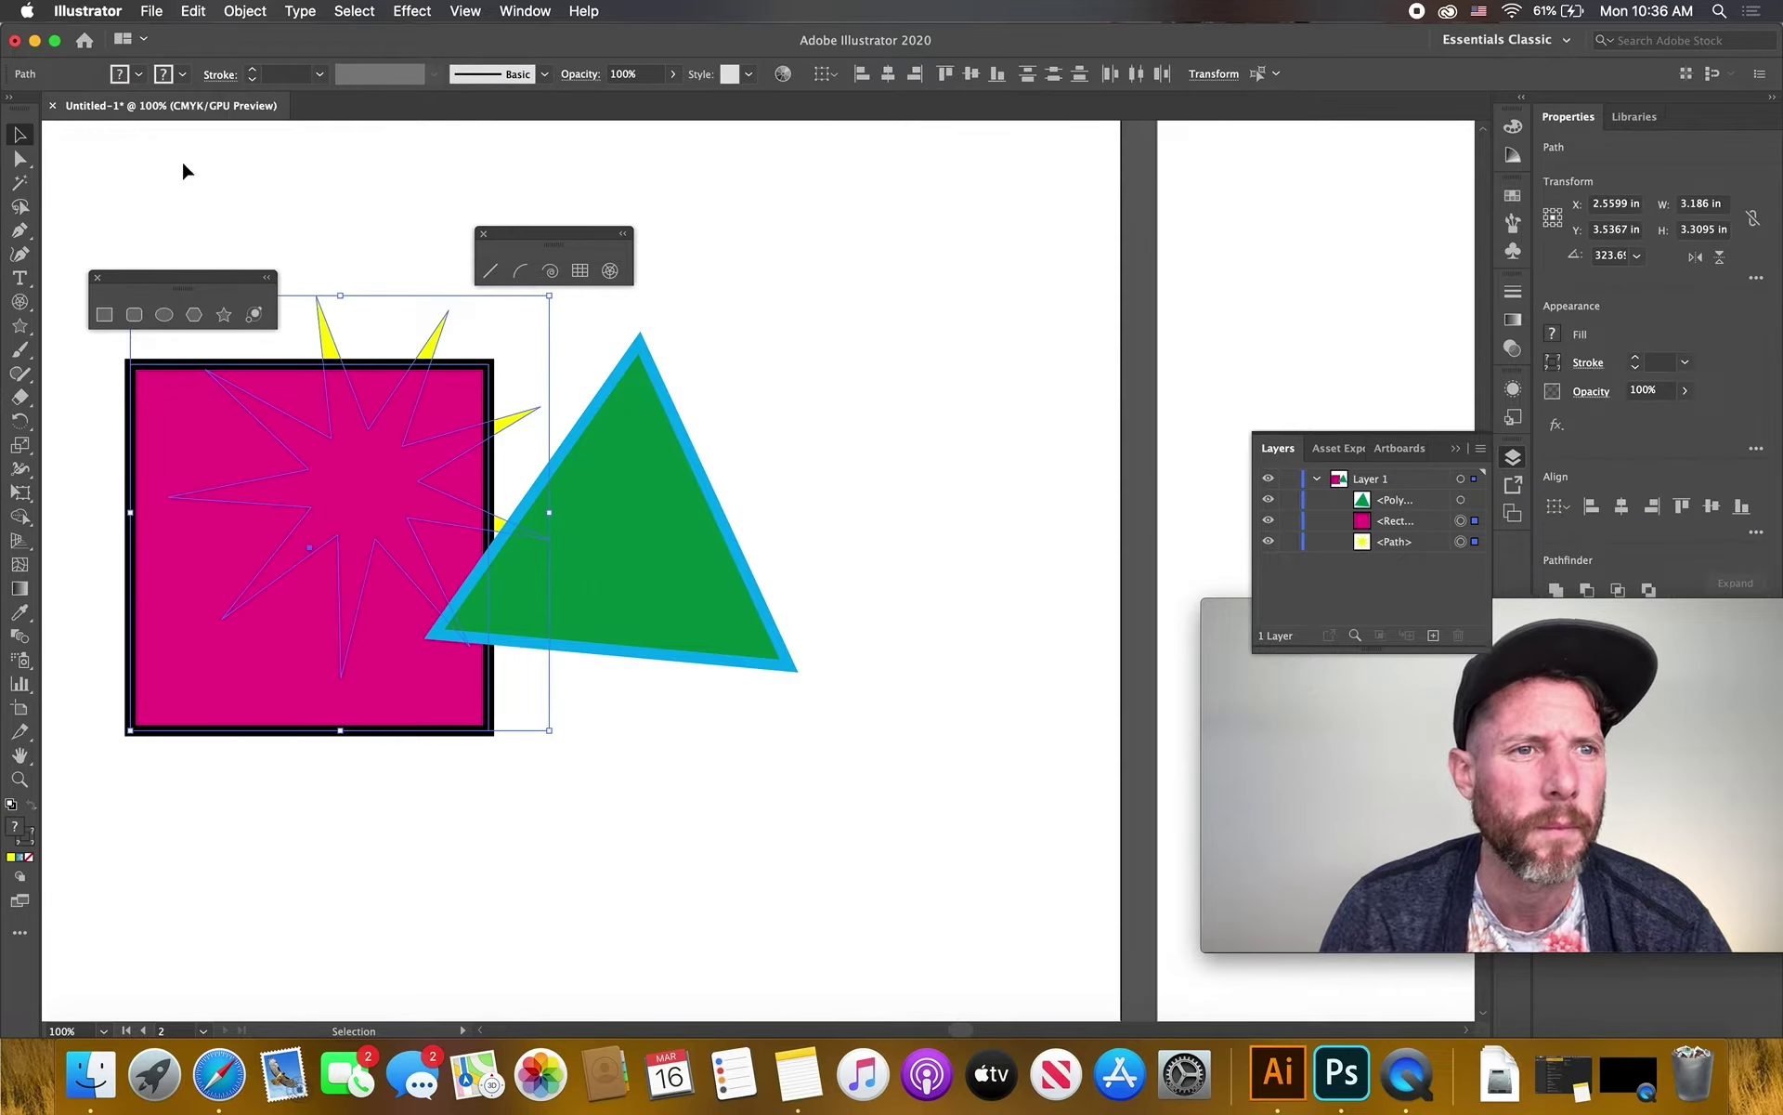
pyautogui.click(204, 188)
pyautogui.click(440, 335)
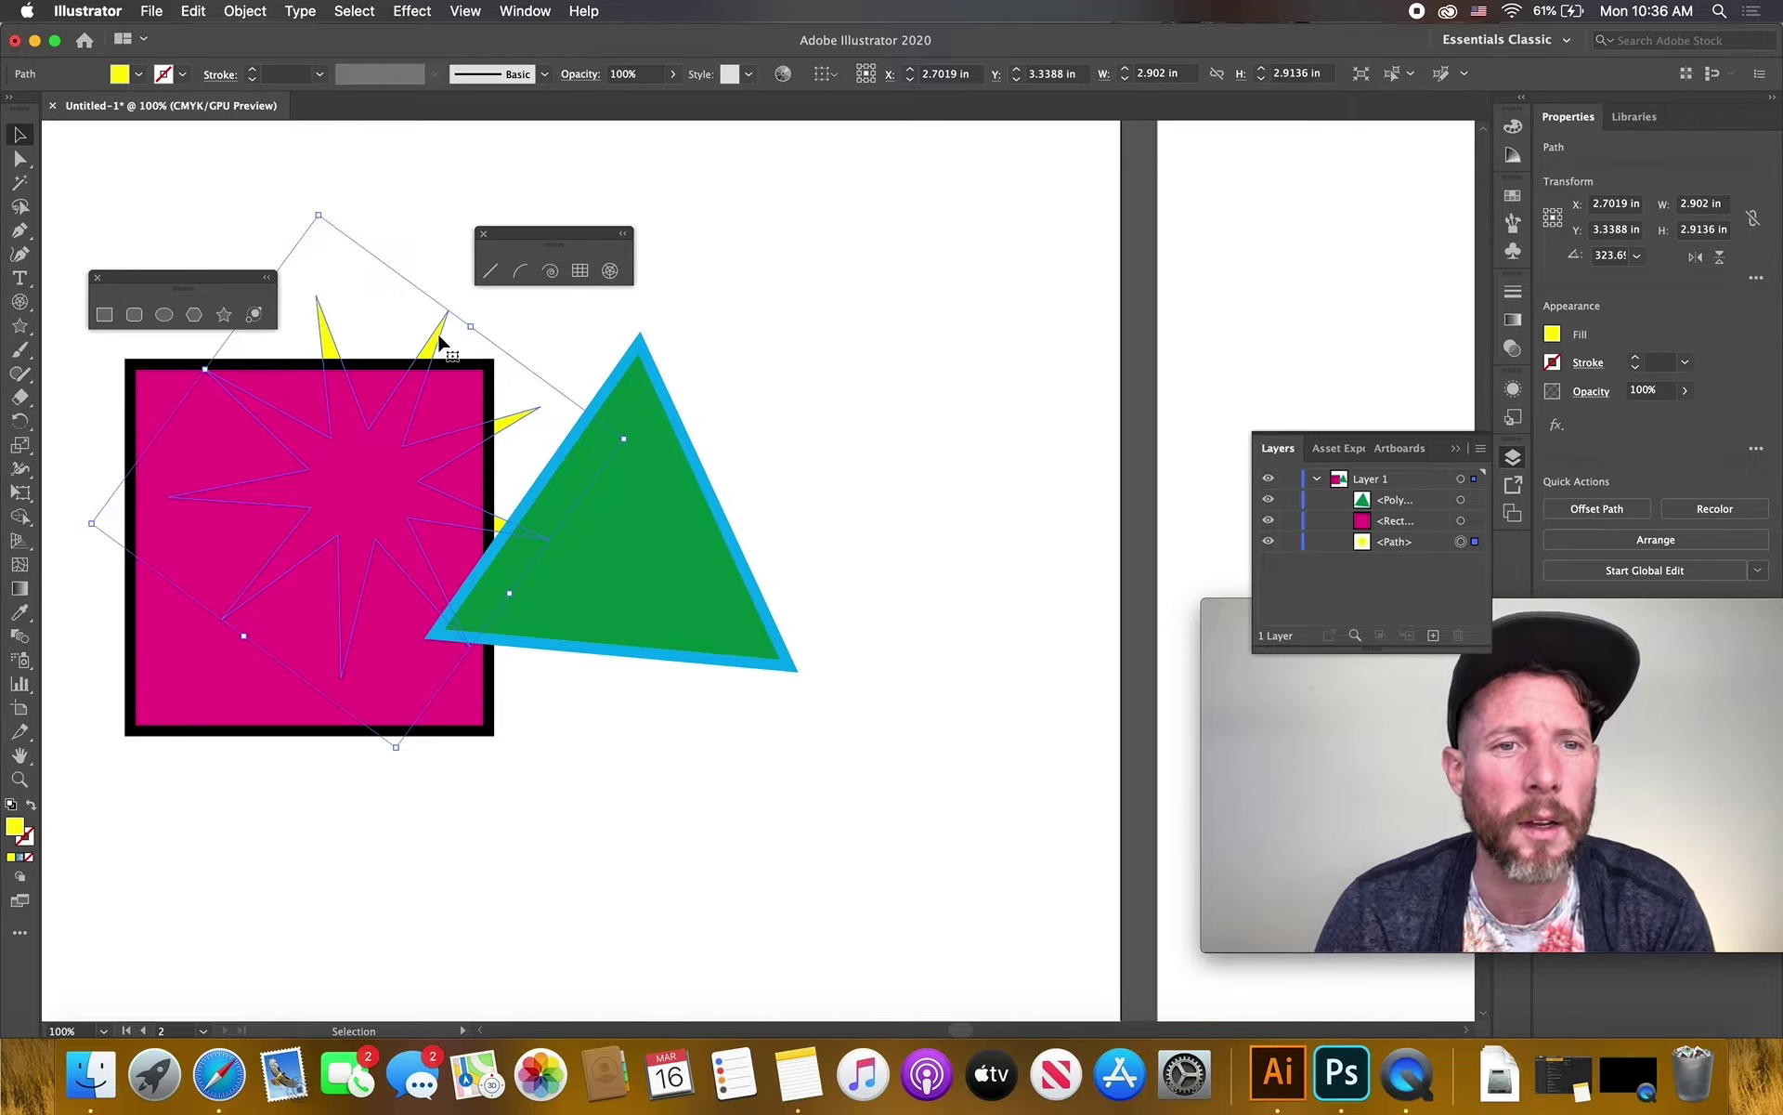
pyautogui.rightClick(438, 334)
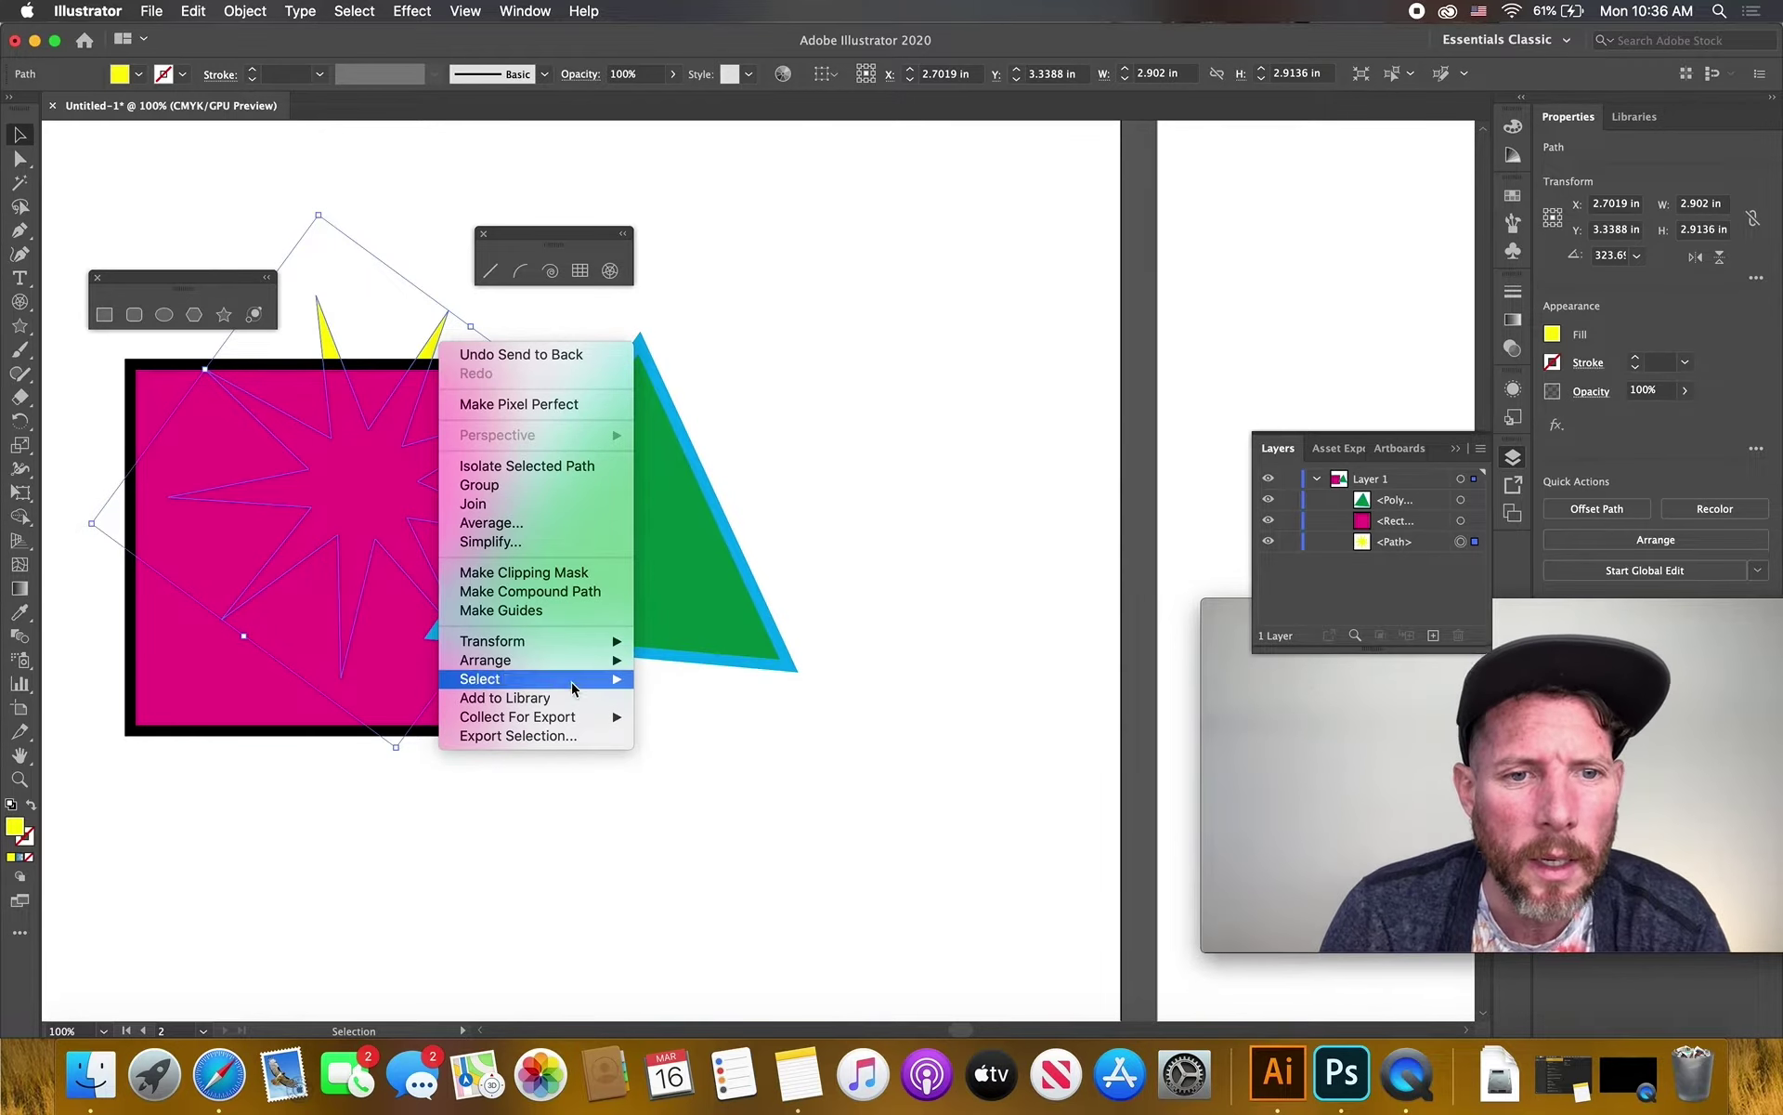
pyautogui.moveTo(577, 666)
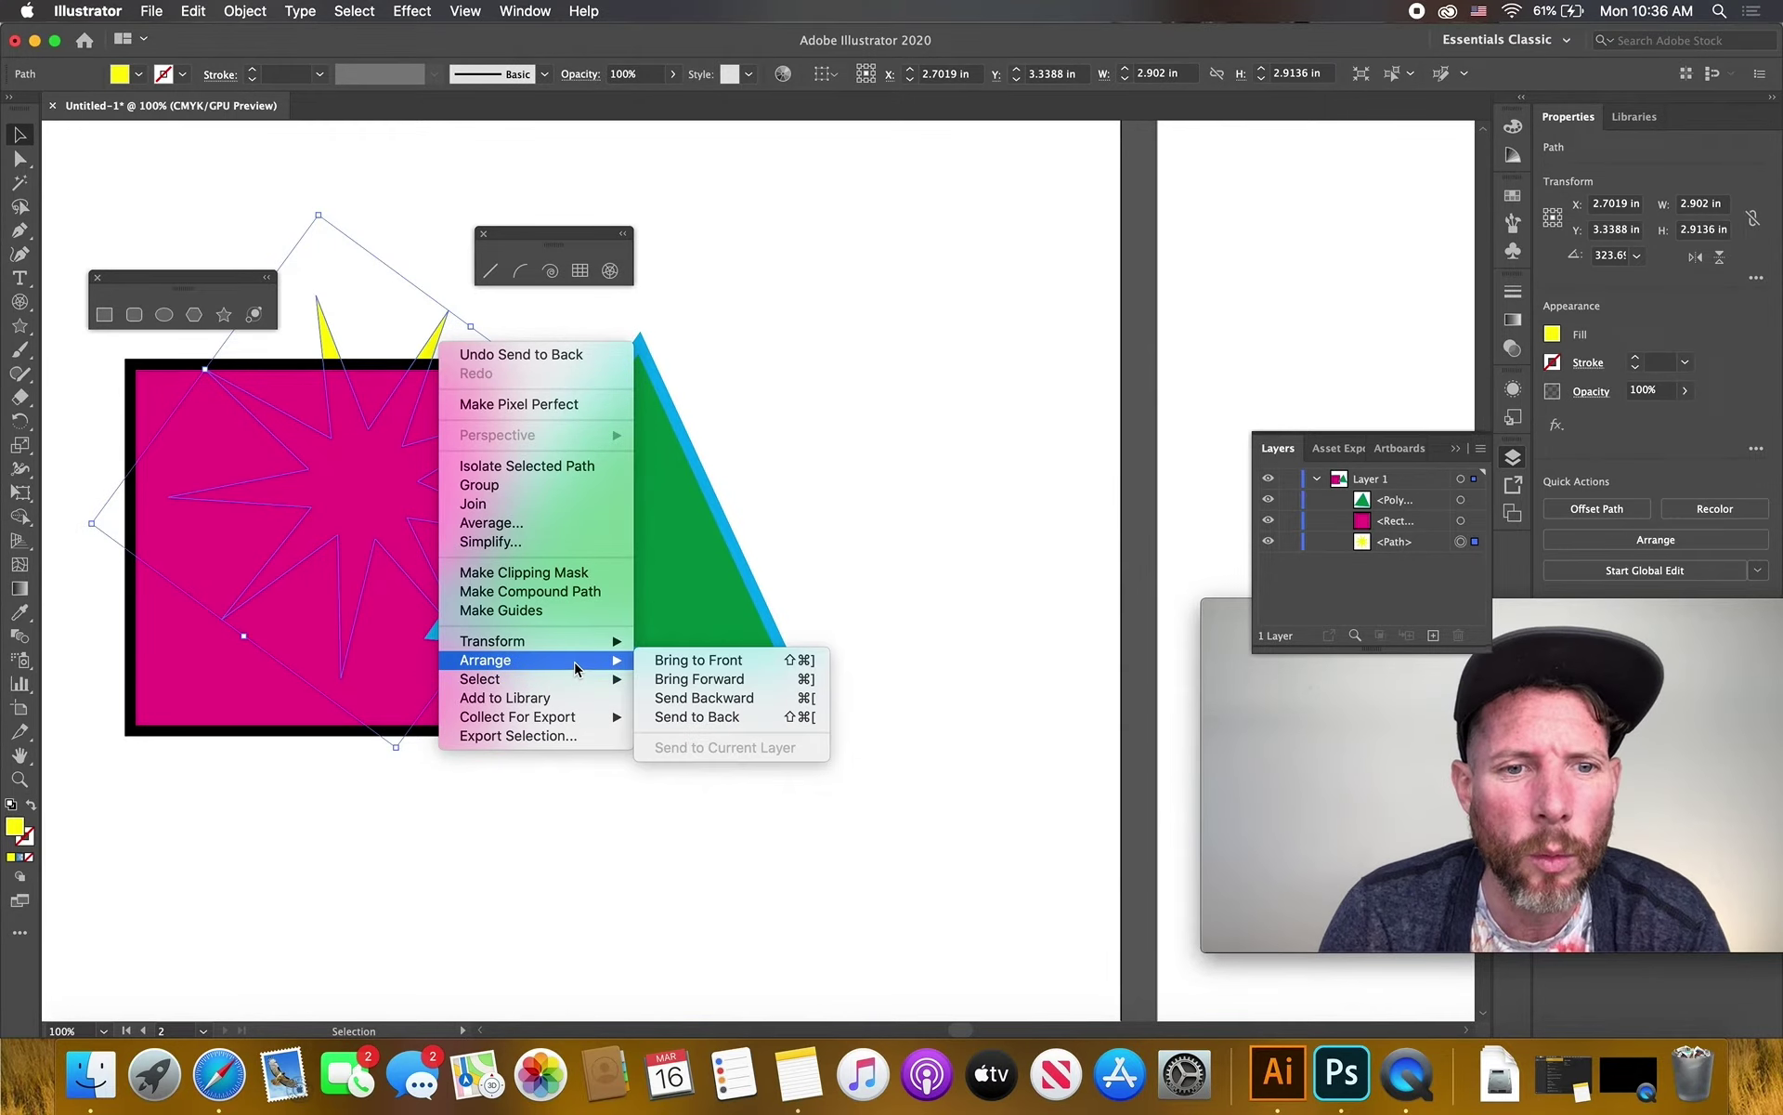
pyautogui.click(698, 660)
pyautogui.click(968, 426)
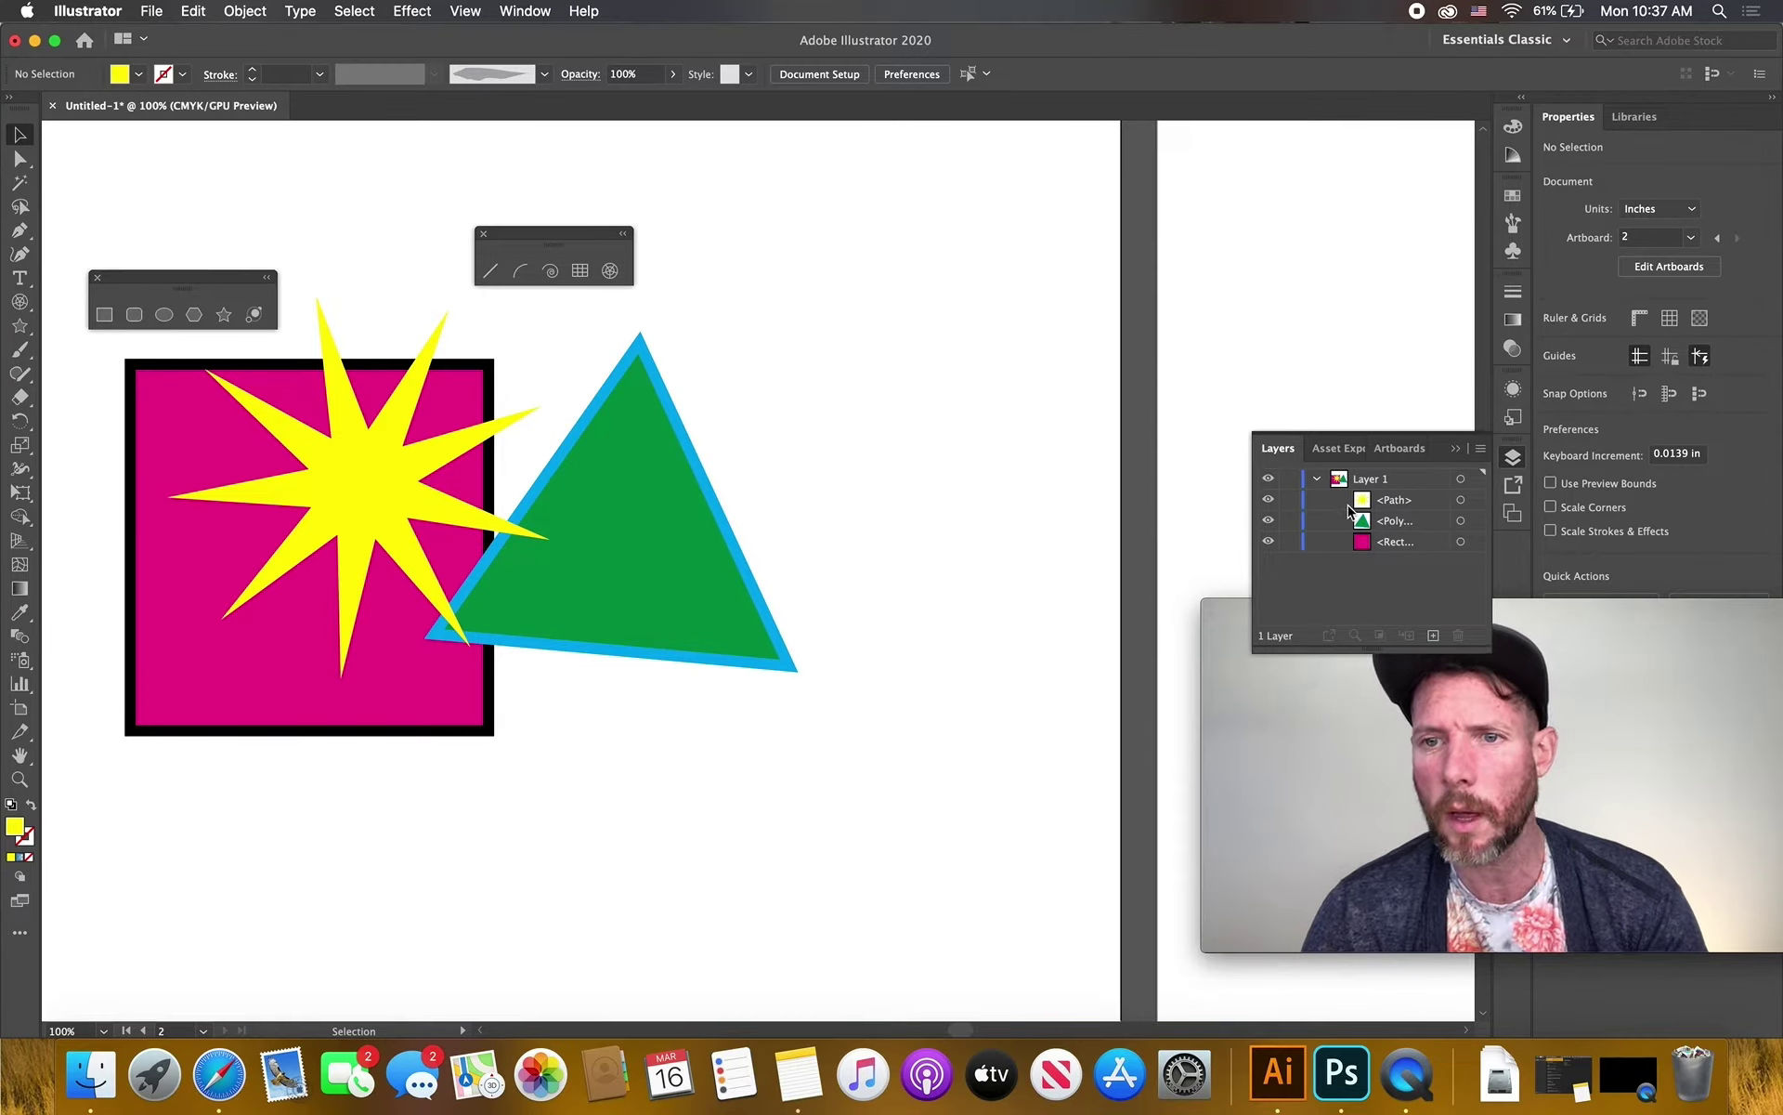
# Reorder the star between the triangle and the square within Layer 1, and add a new layer
pyautogui.moveTo(1421, 505); pyautogui.dragTo(1376, 513)
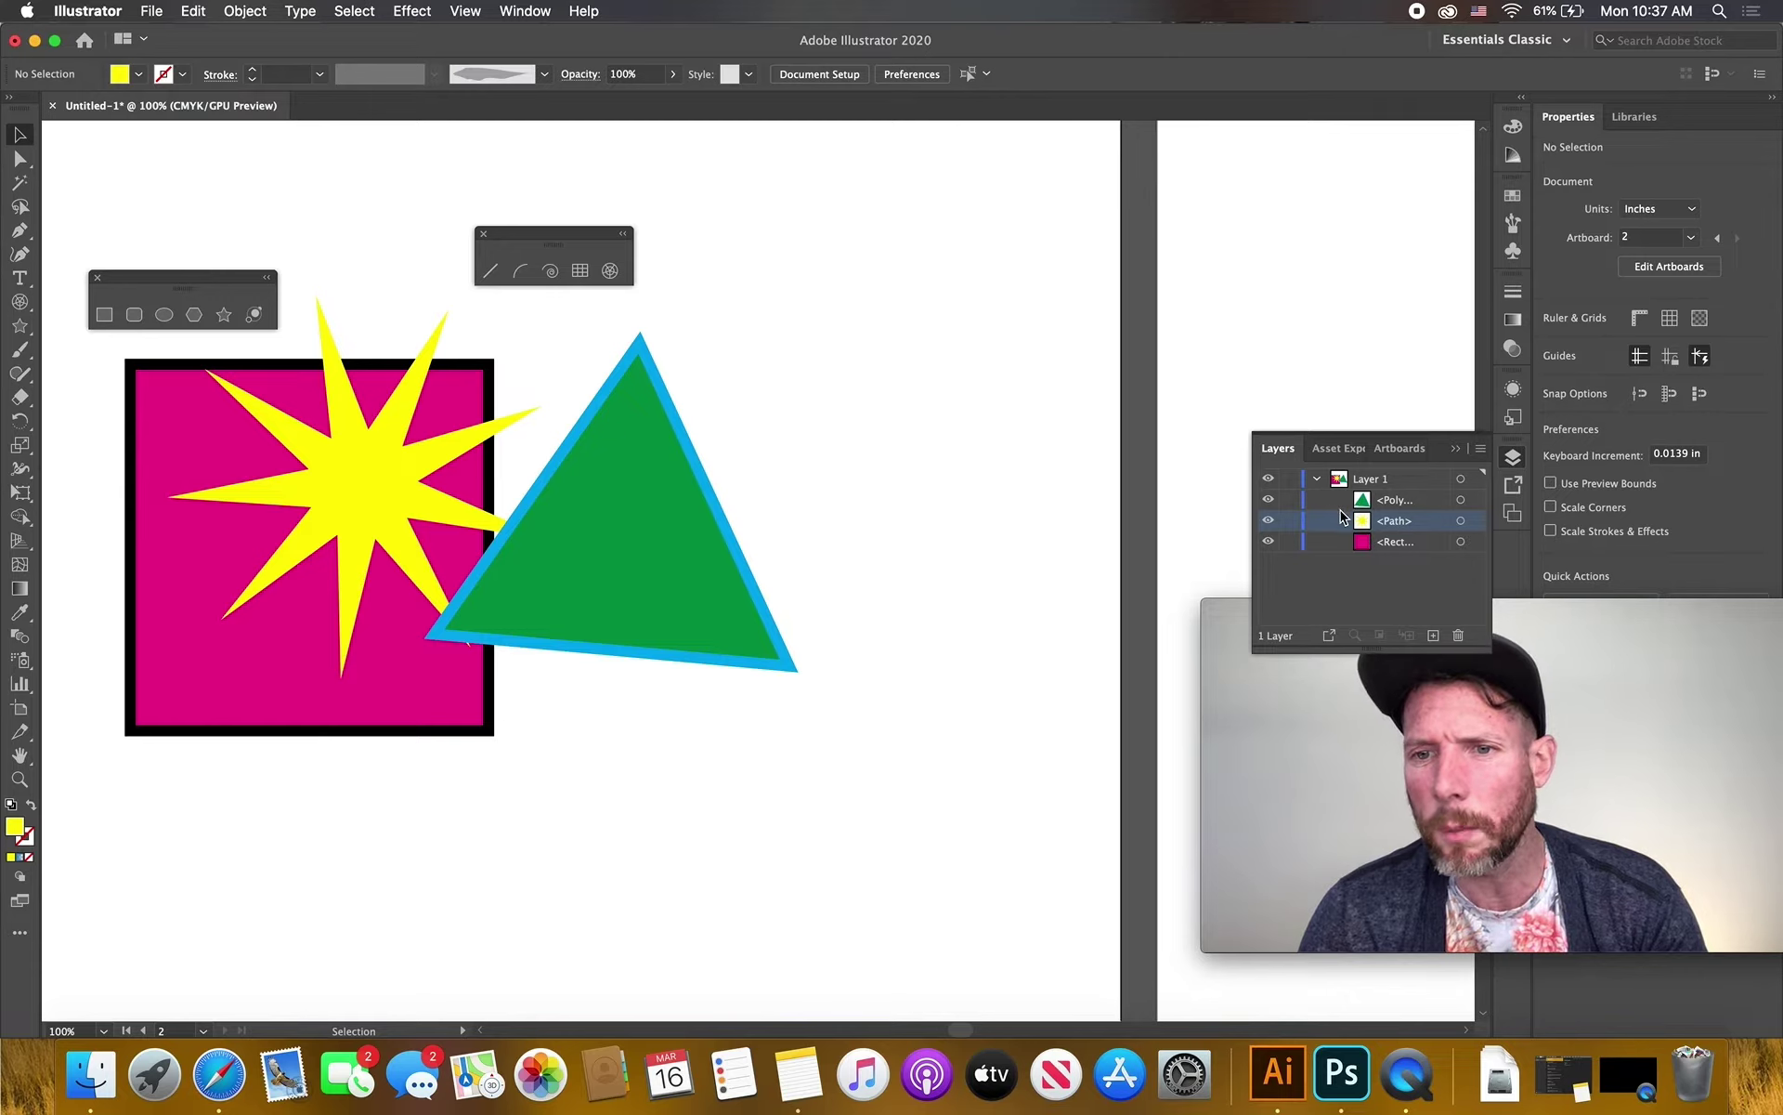
pyautogui.click(1435, 638)
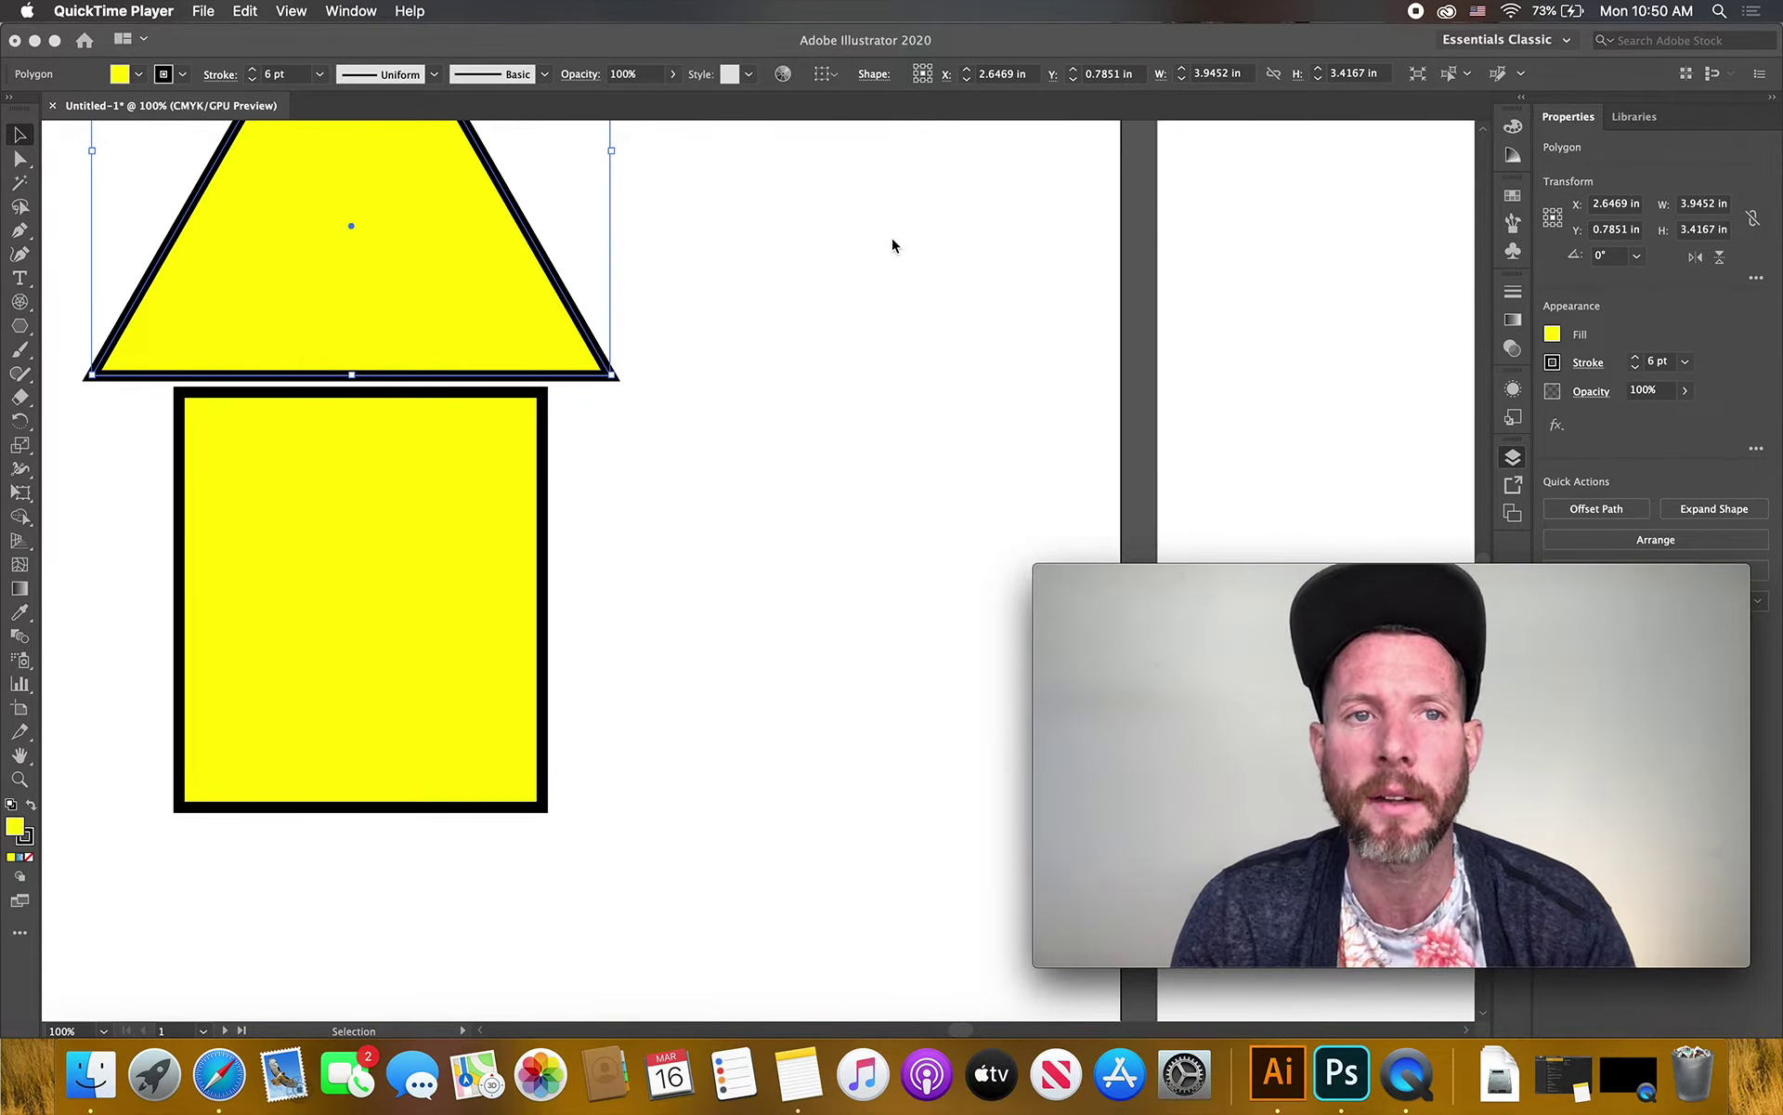
# Switch back to Illustrator, display the Pathfinder options and deselect the yellow triangle
pyautogui.click(810, 49)
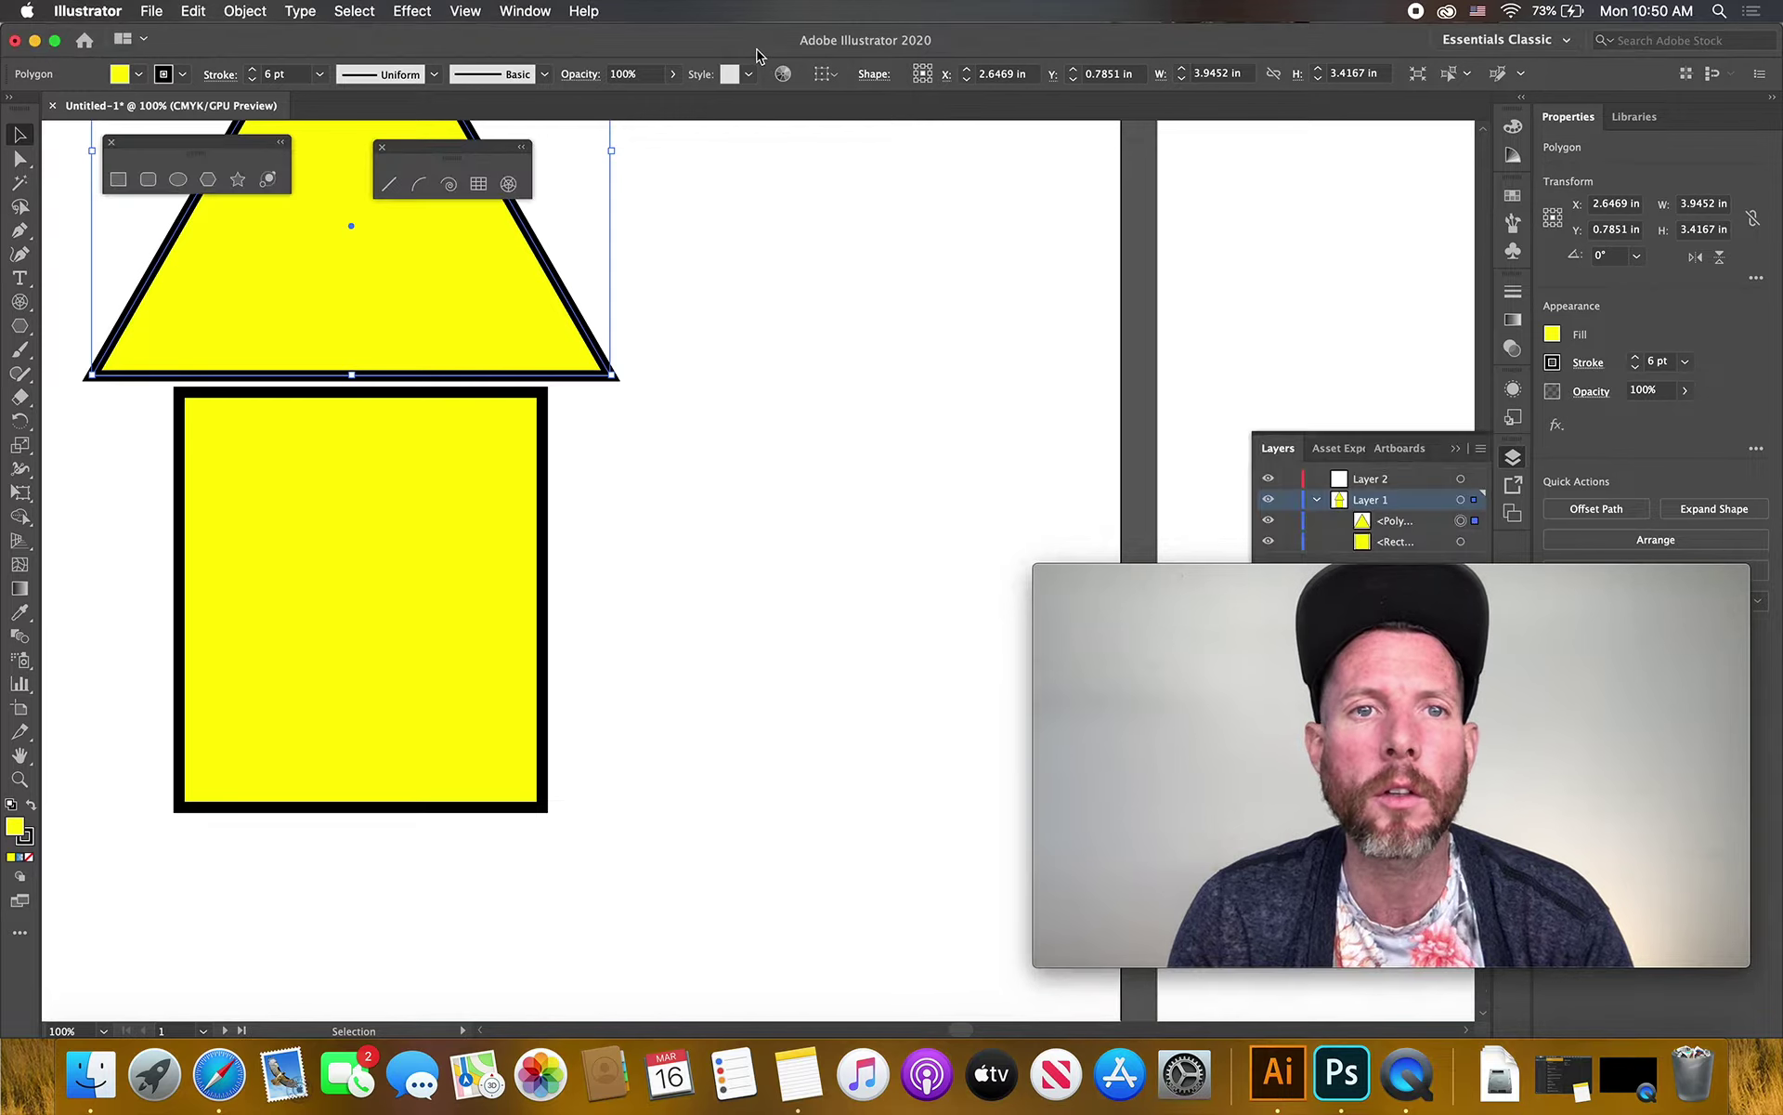
pyautogui.click(526, 11)
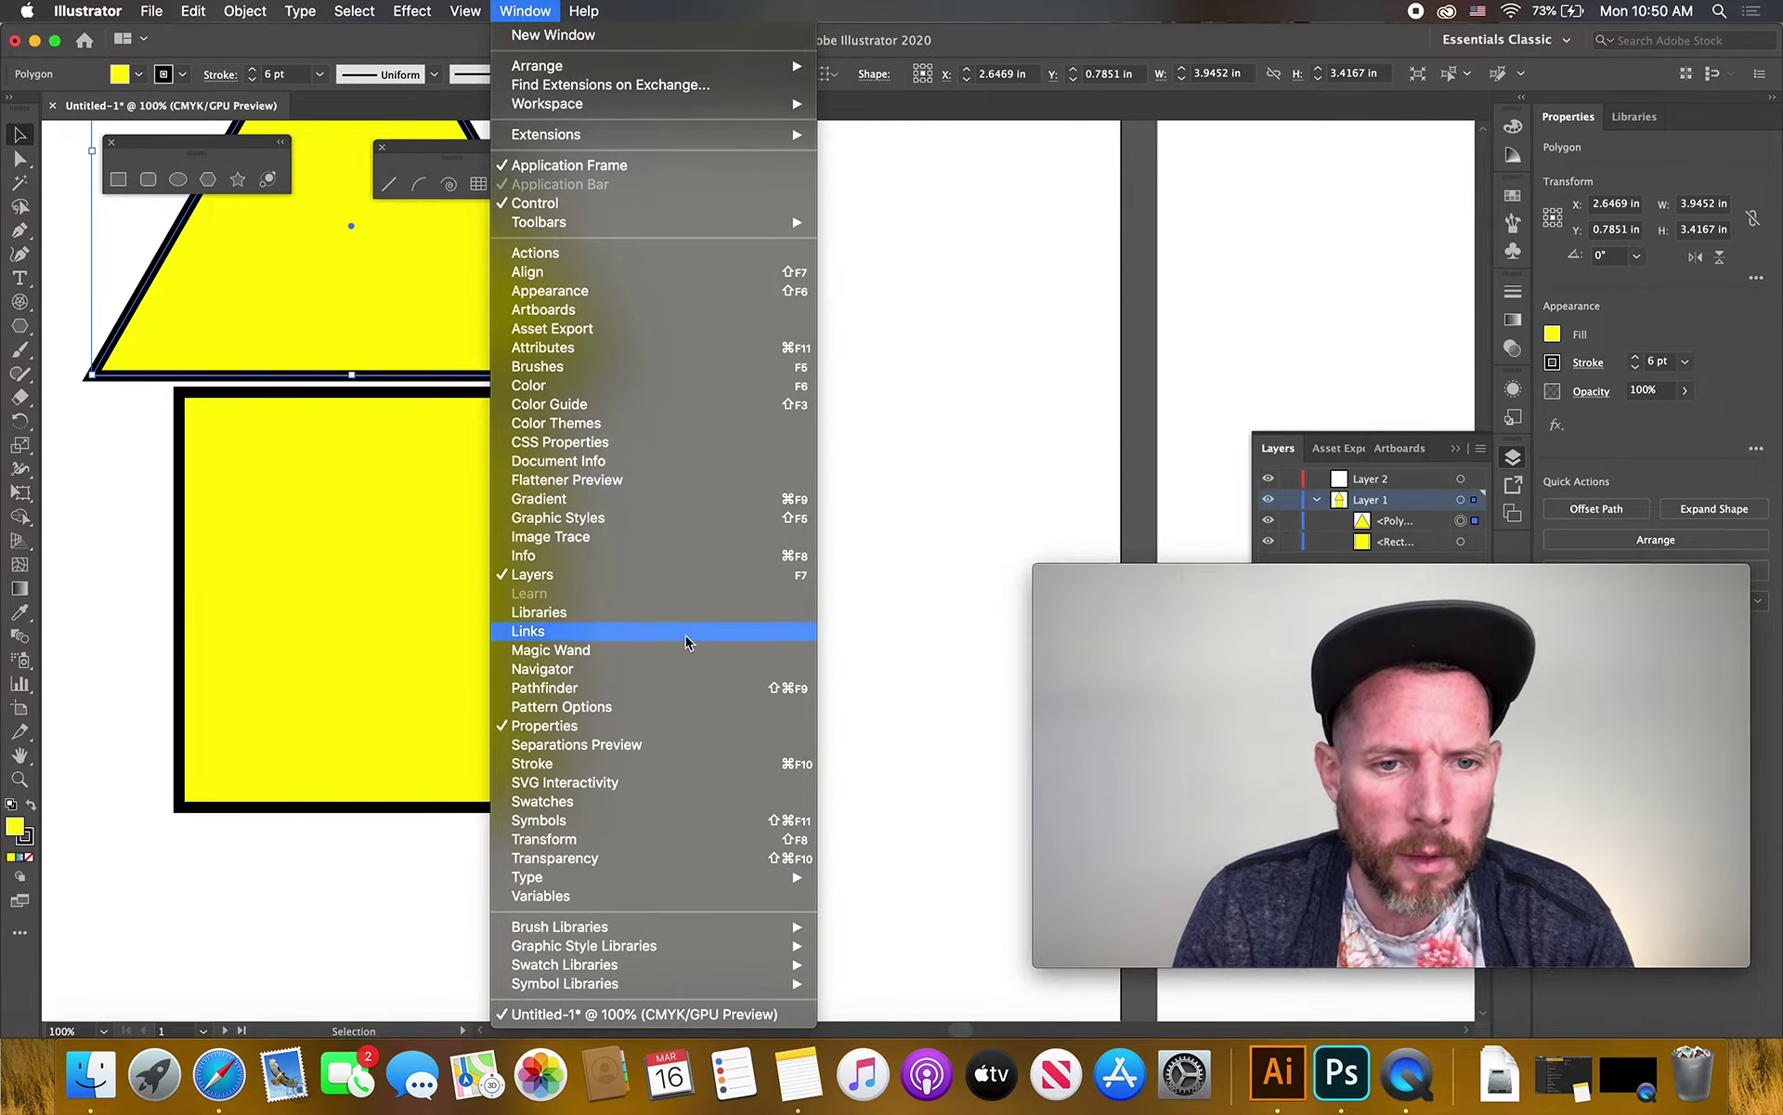
pyautogui.click(664, 692)
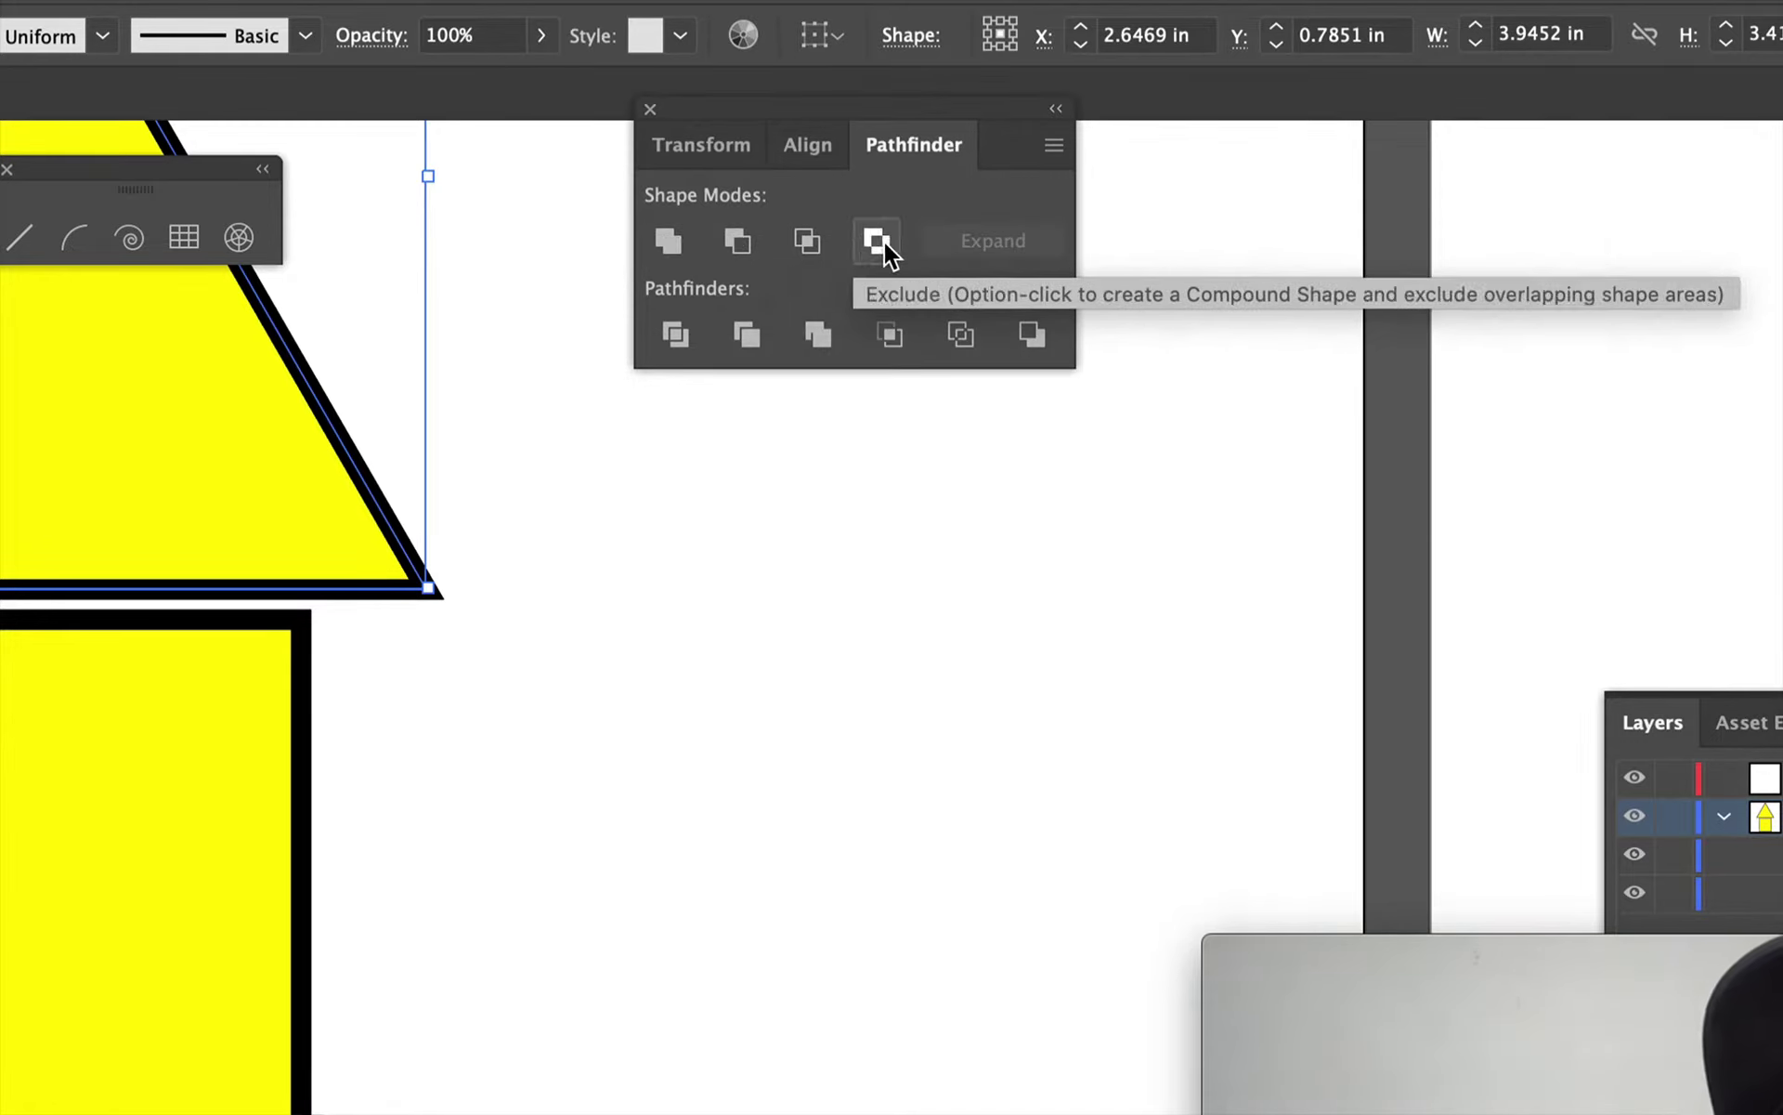
pyautogui.click(666, 609)
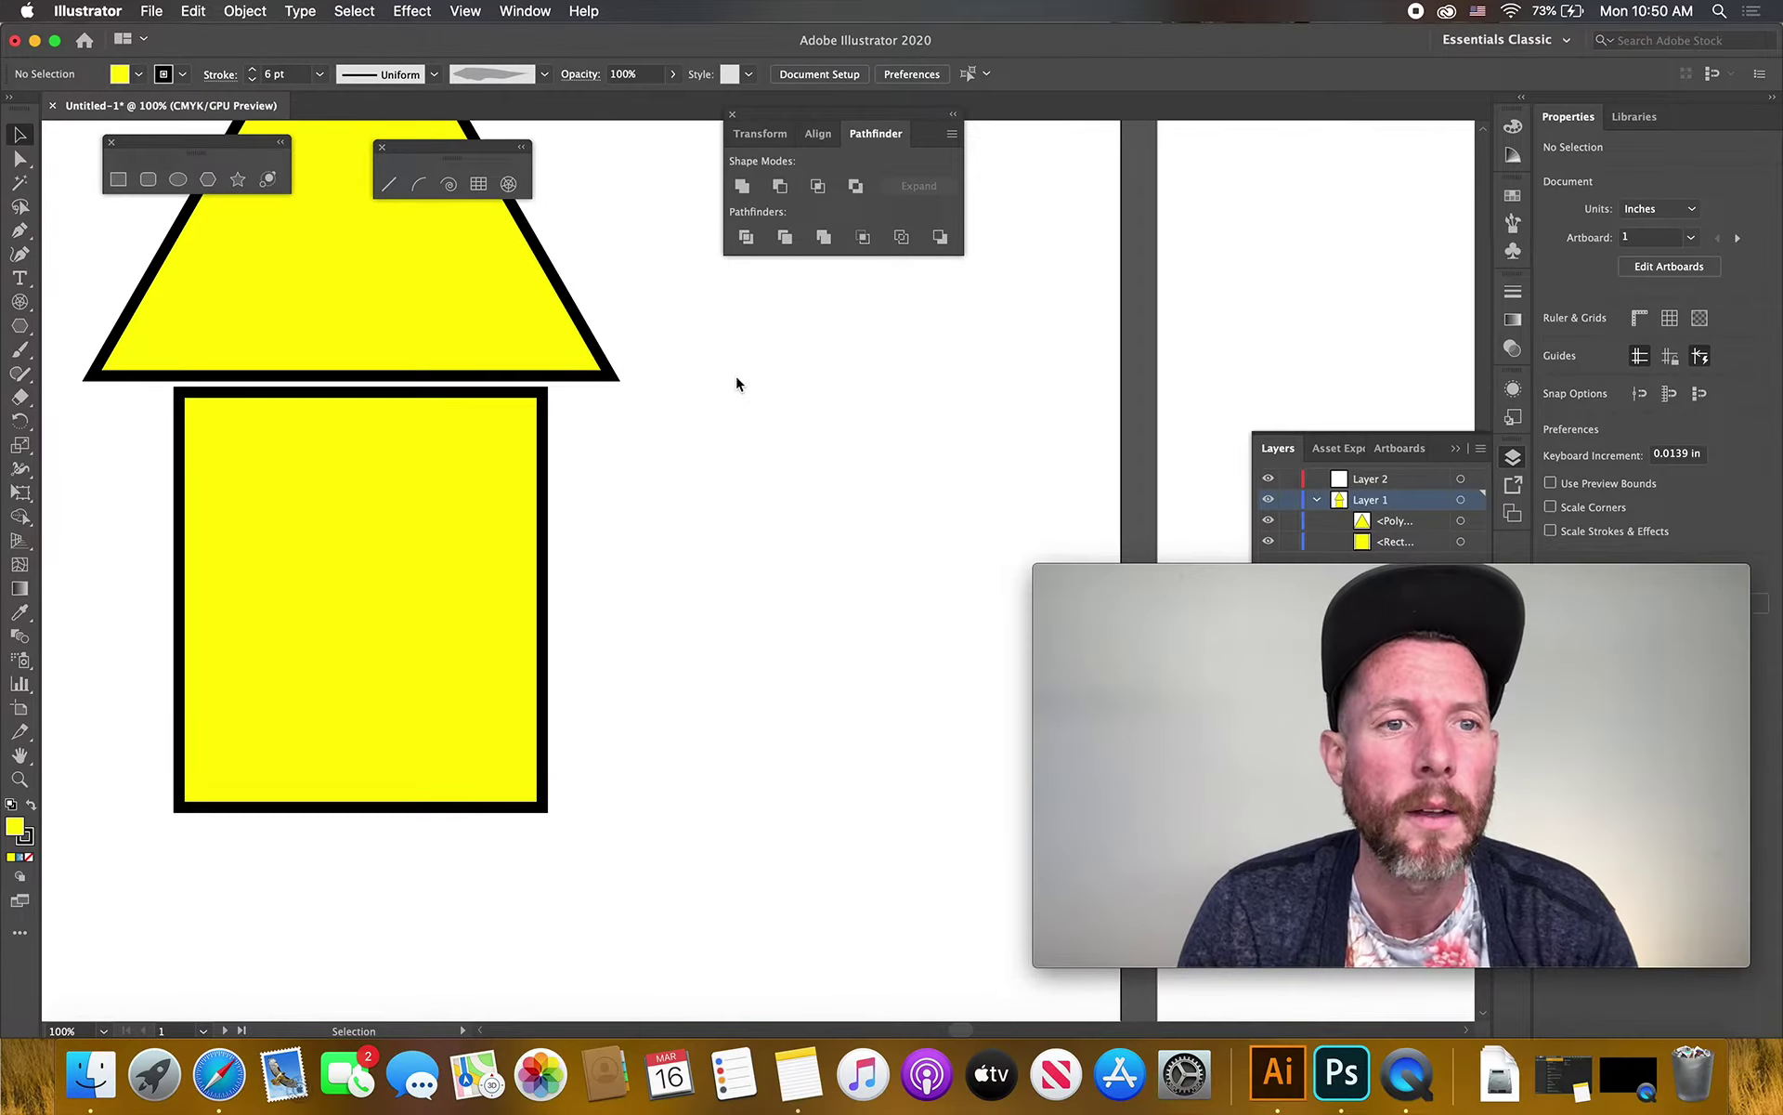
# Move the yellow triangle down over the rectangle's upper edge and combine the two shapes with Unite
pyautogui.moveTo(212, 445); pyautogui.dragTo(225, 571)
pyautogui.moveTo(501, 366); pyautogui.dragTo(507, 346)
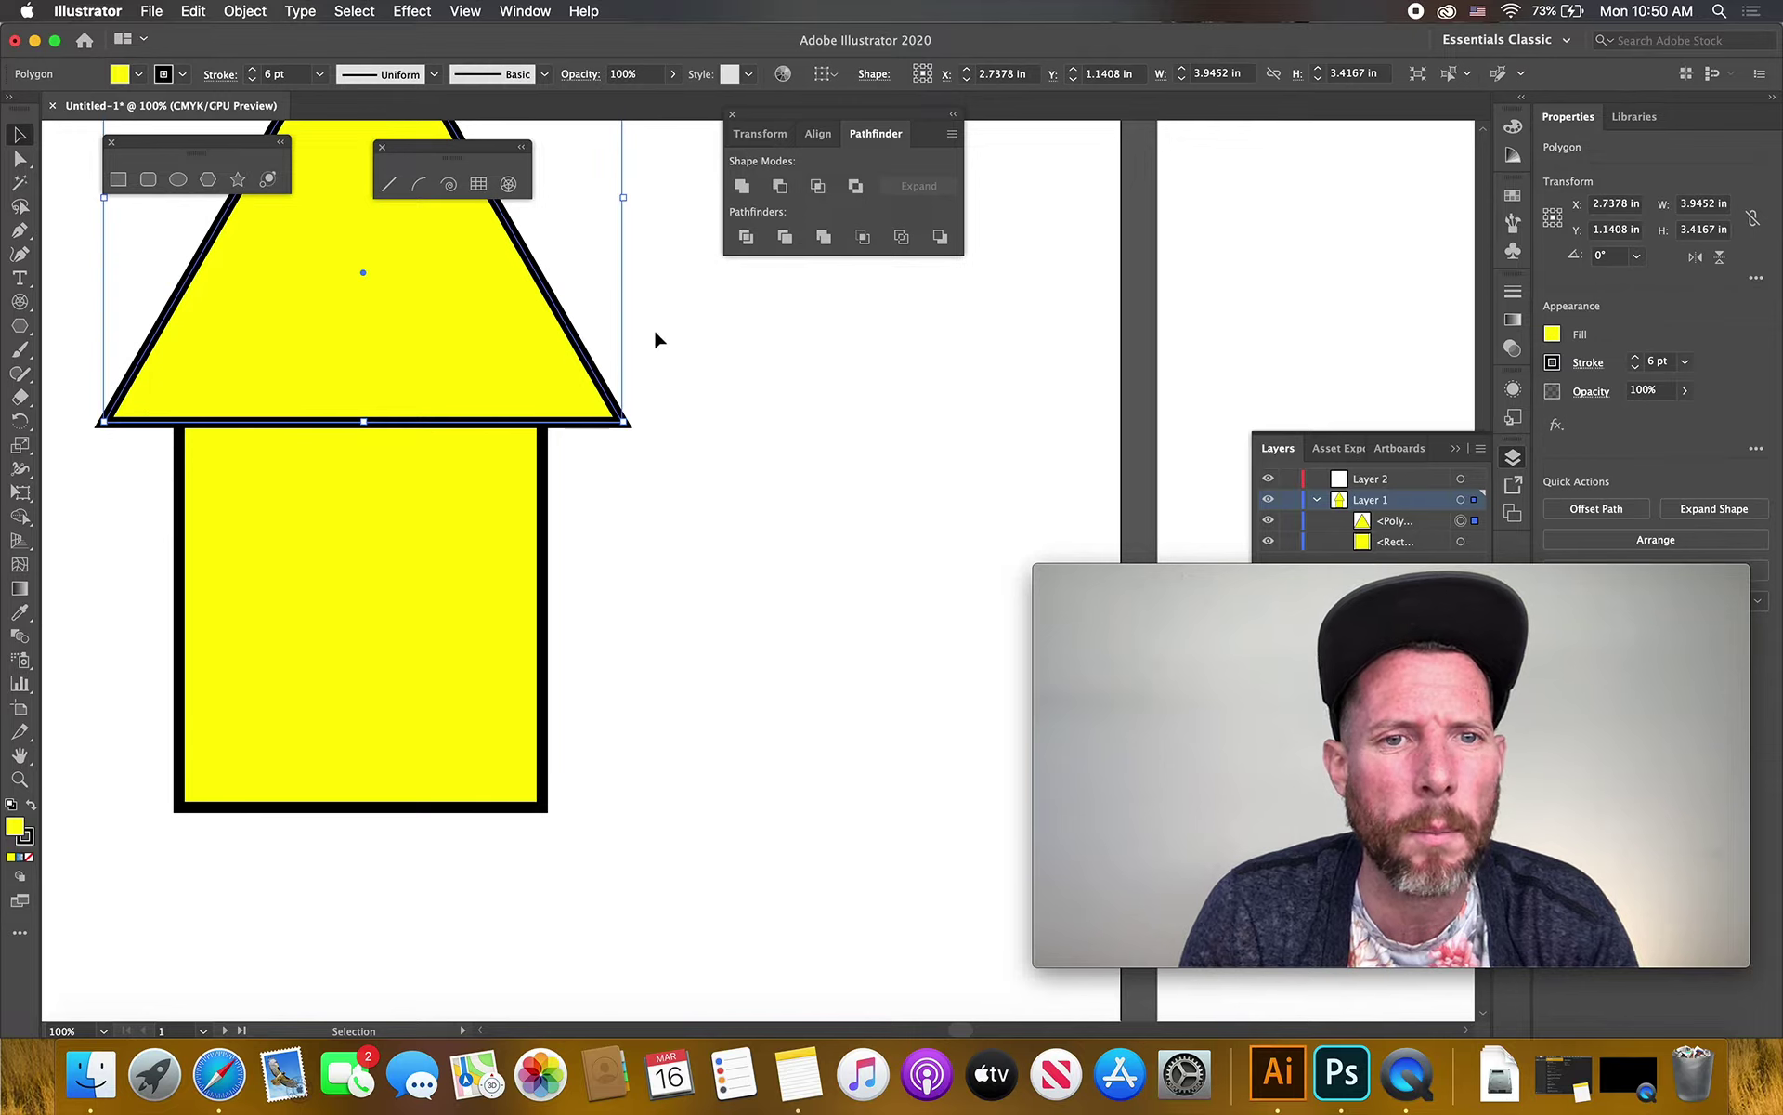
pyautogui.moveTo(664, 326); pyautogui.dragTo(151, 641)
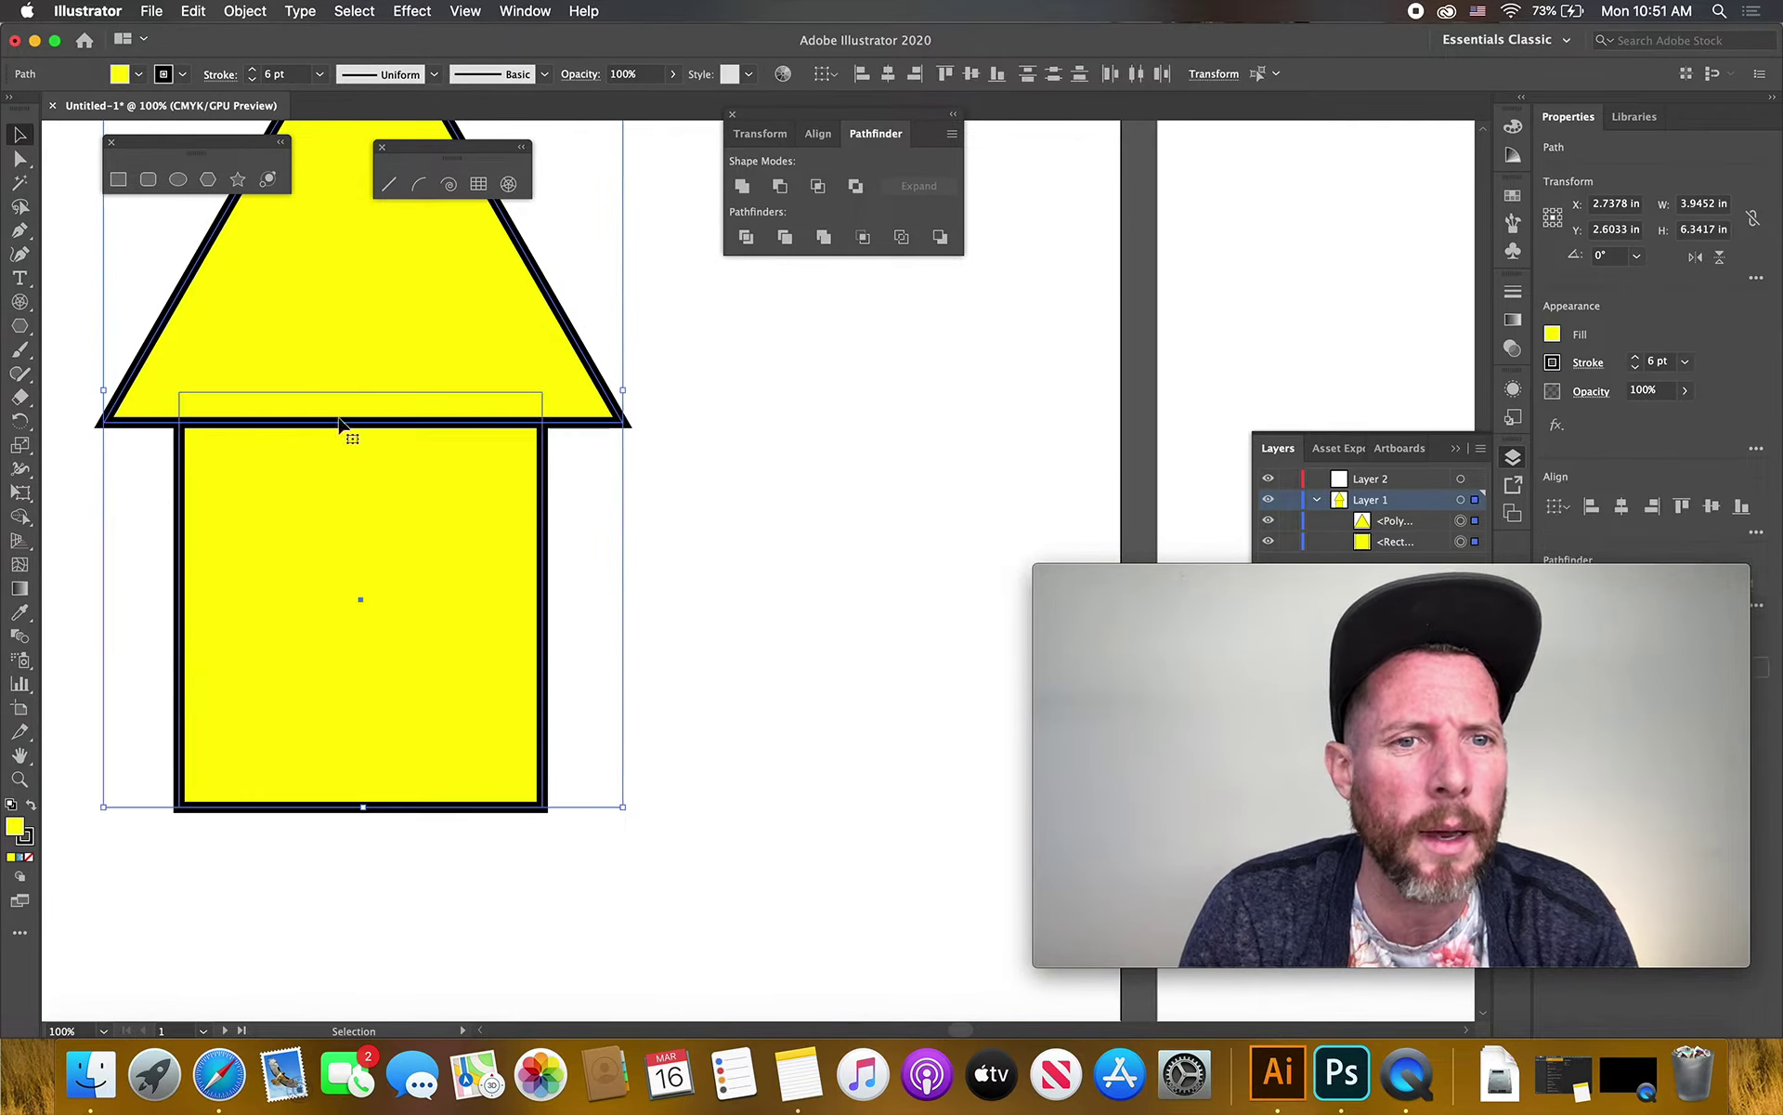
pyautogui.click(742, 187)
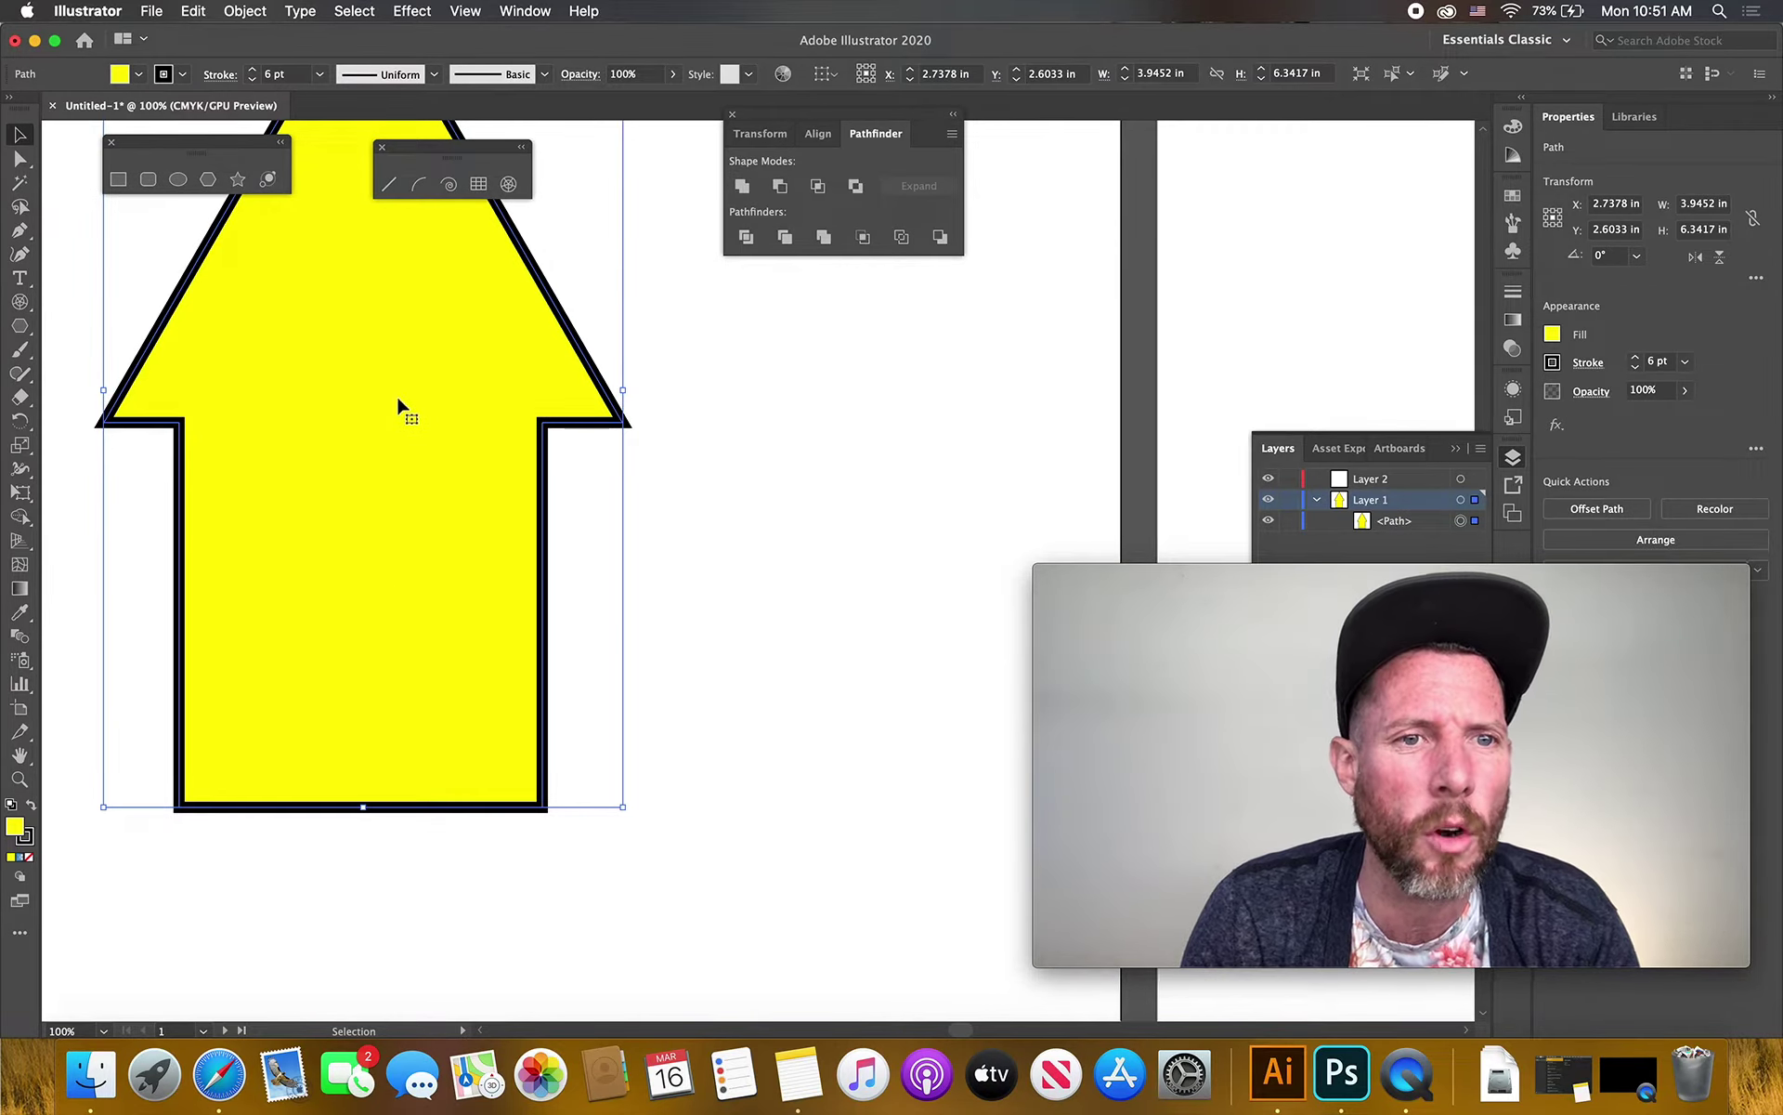
# Shift the merged house shape down and right, and try several swatches including the Pompadour pattern before filling it with light blue
pyautogui.moveTo(356, 349); pyautogui.dragTo(452, 445)
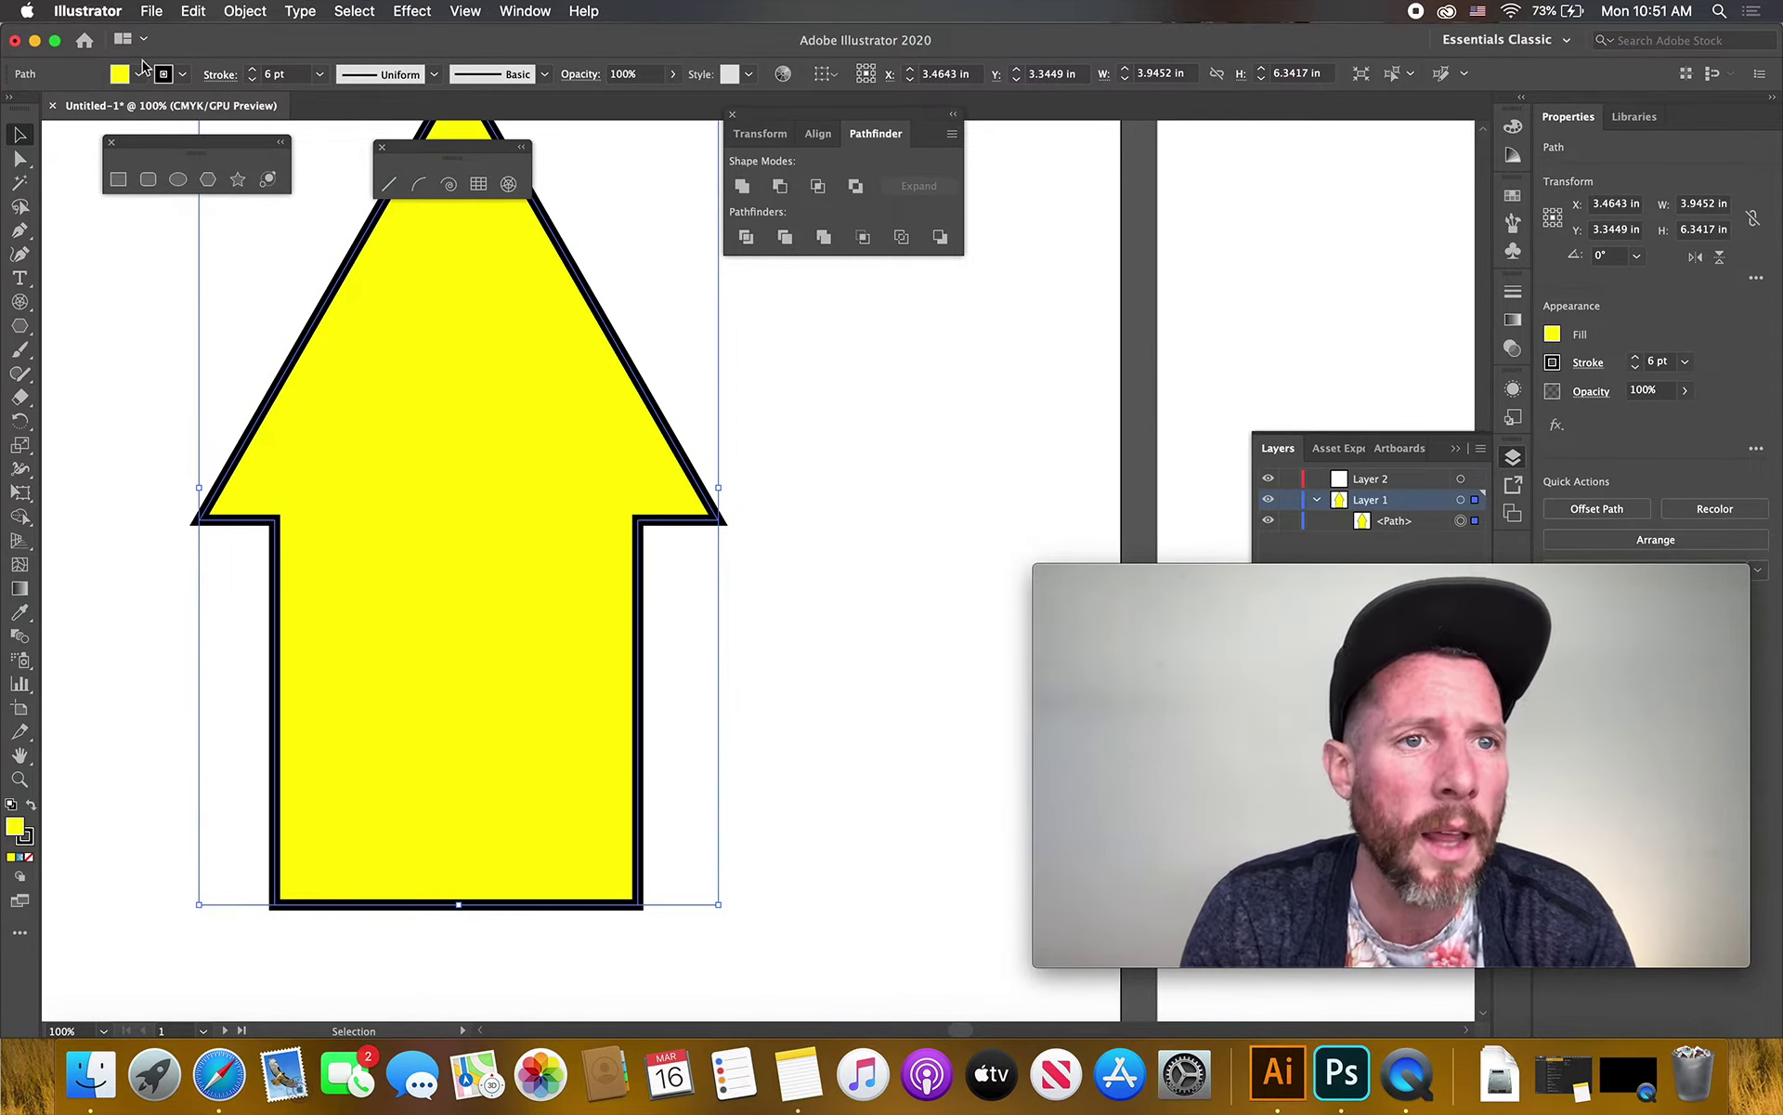
pyautogui.click(138, 75)
pyautogui.click(113, 111)
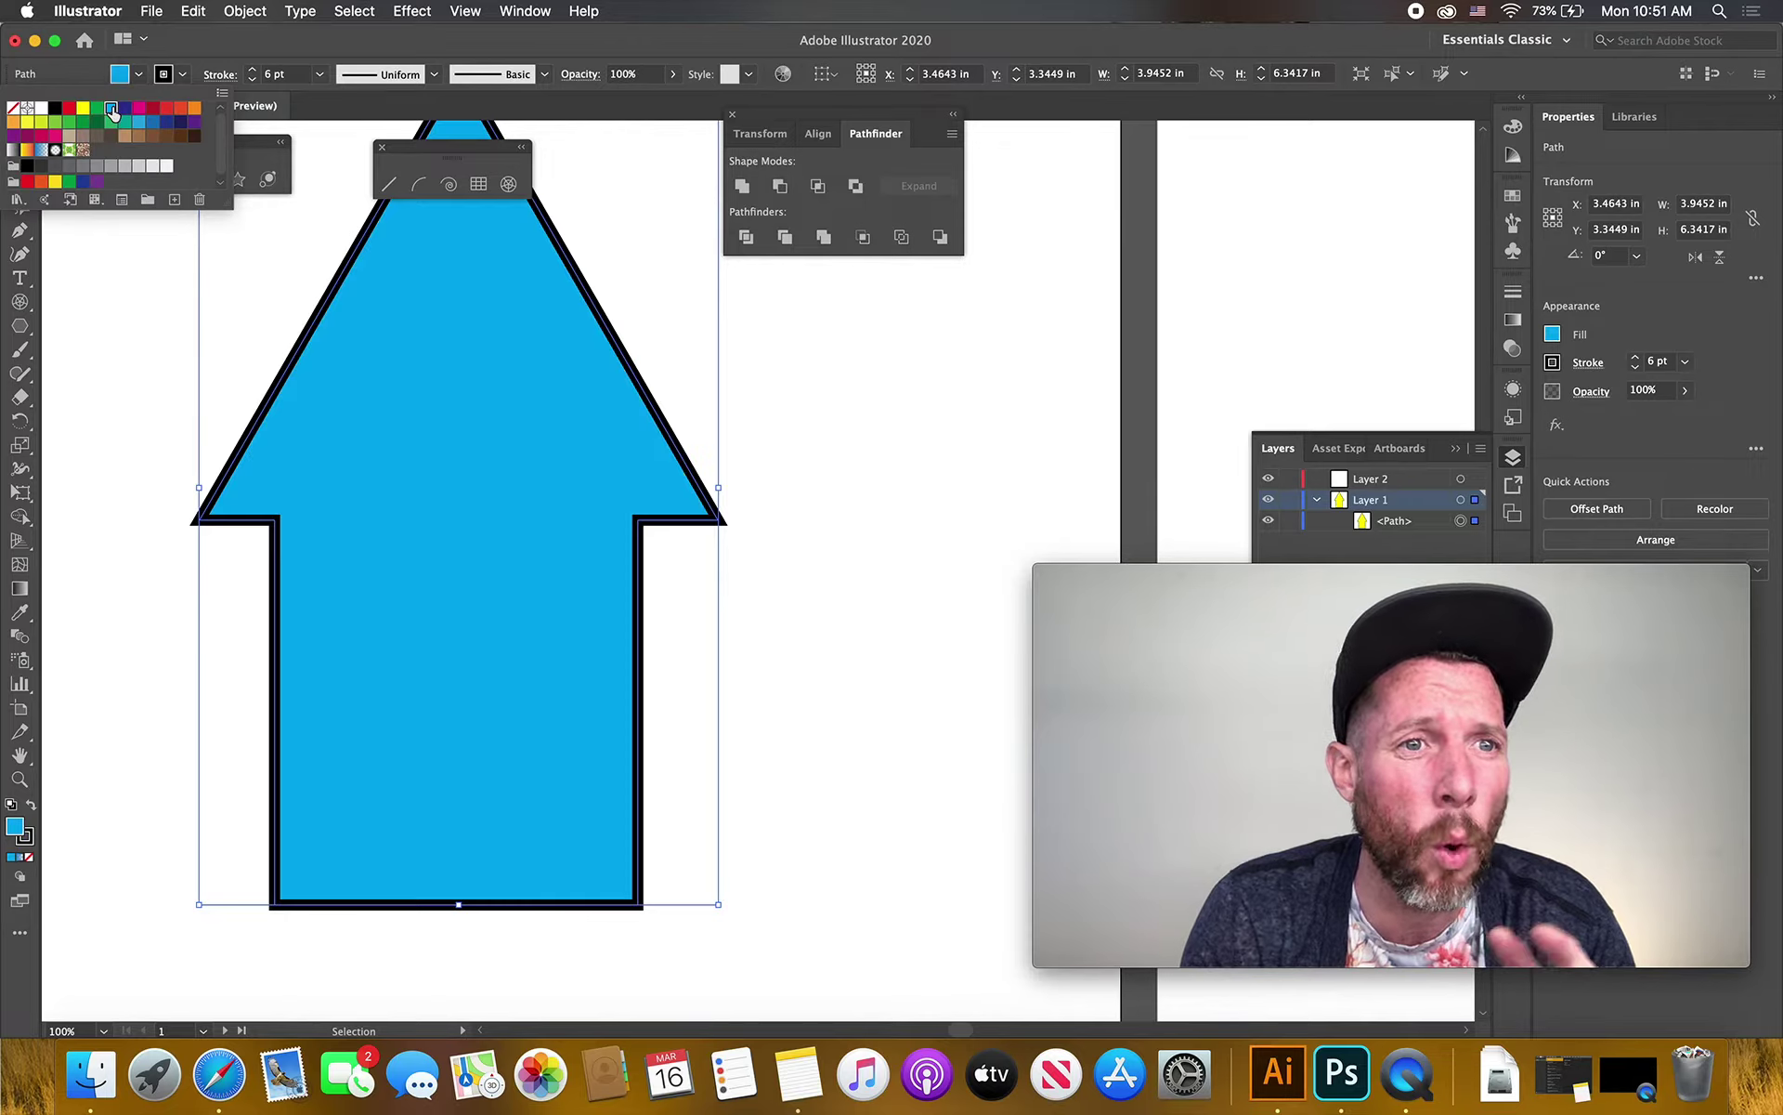
pyautogui.click(68, 150)
pyautogui.click(84, 149)
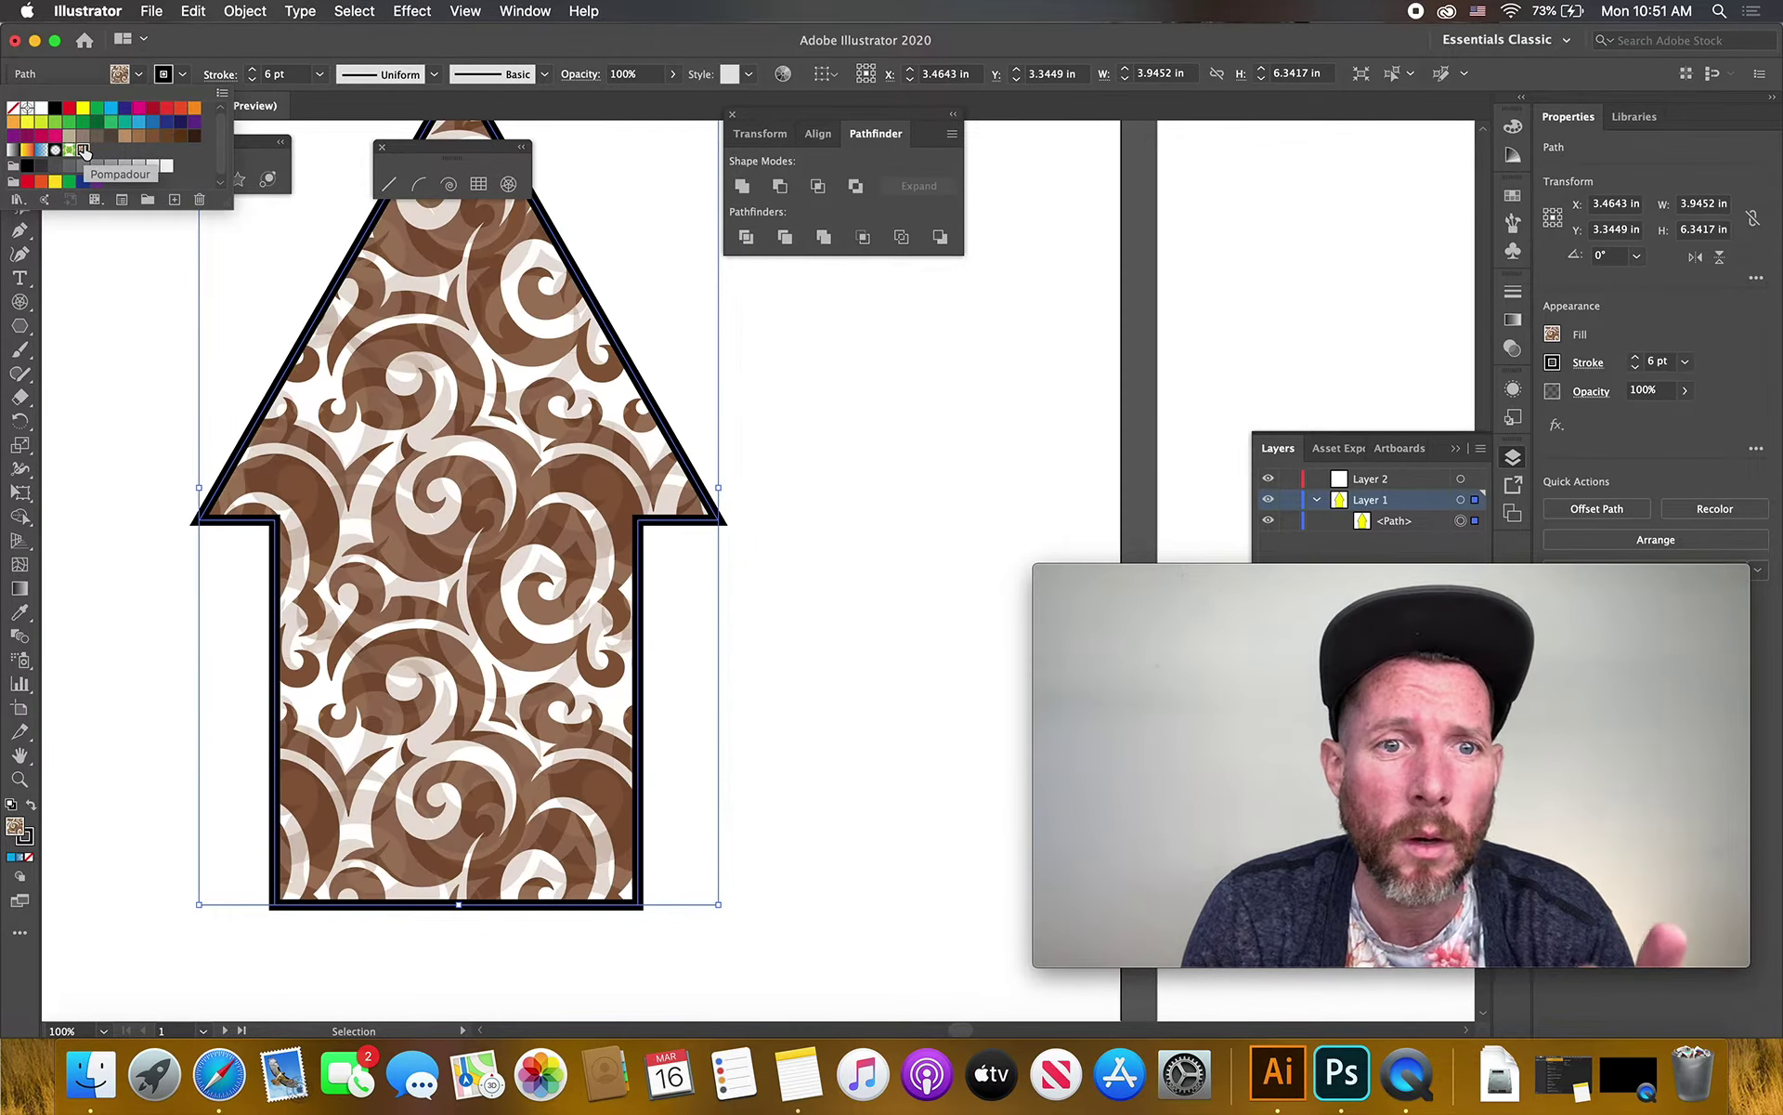
pyautogui.click(96, 139)
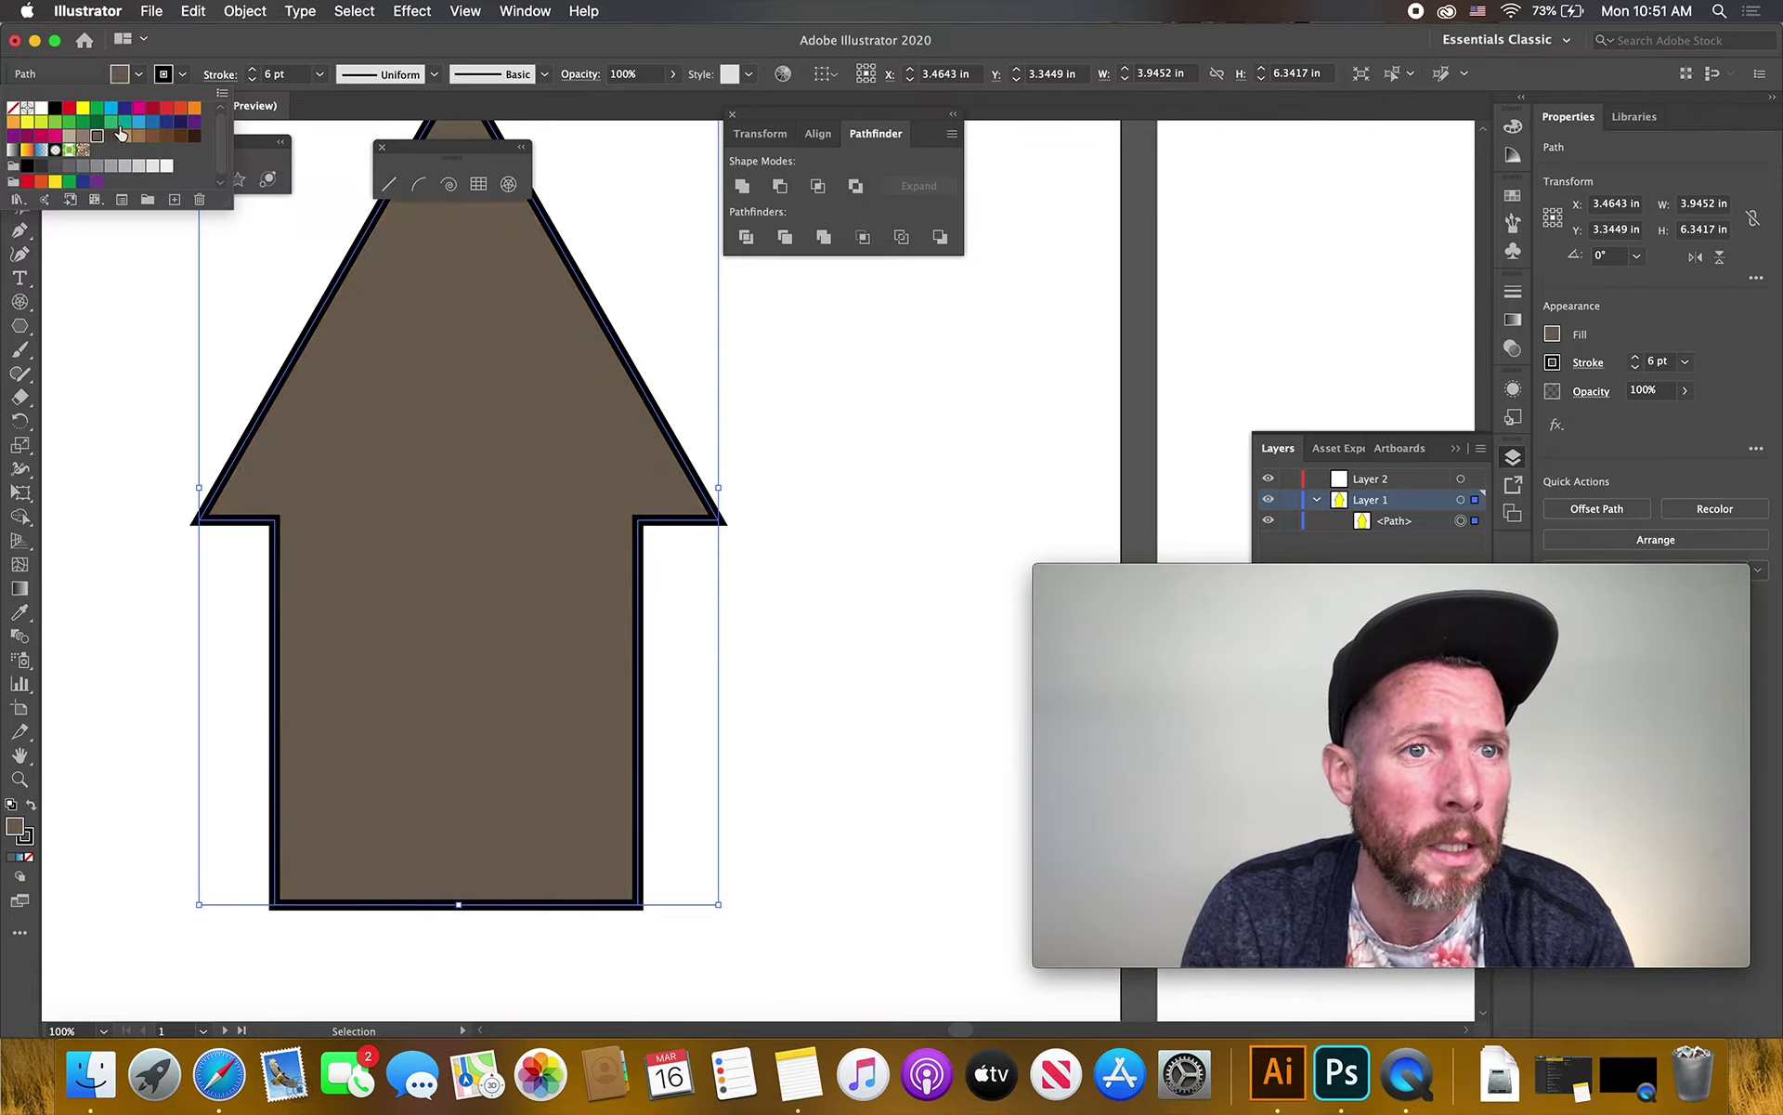
pyautogui.click(130, 124)
pyautogui.click(138, 122)
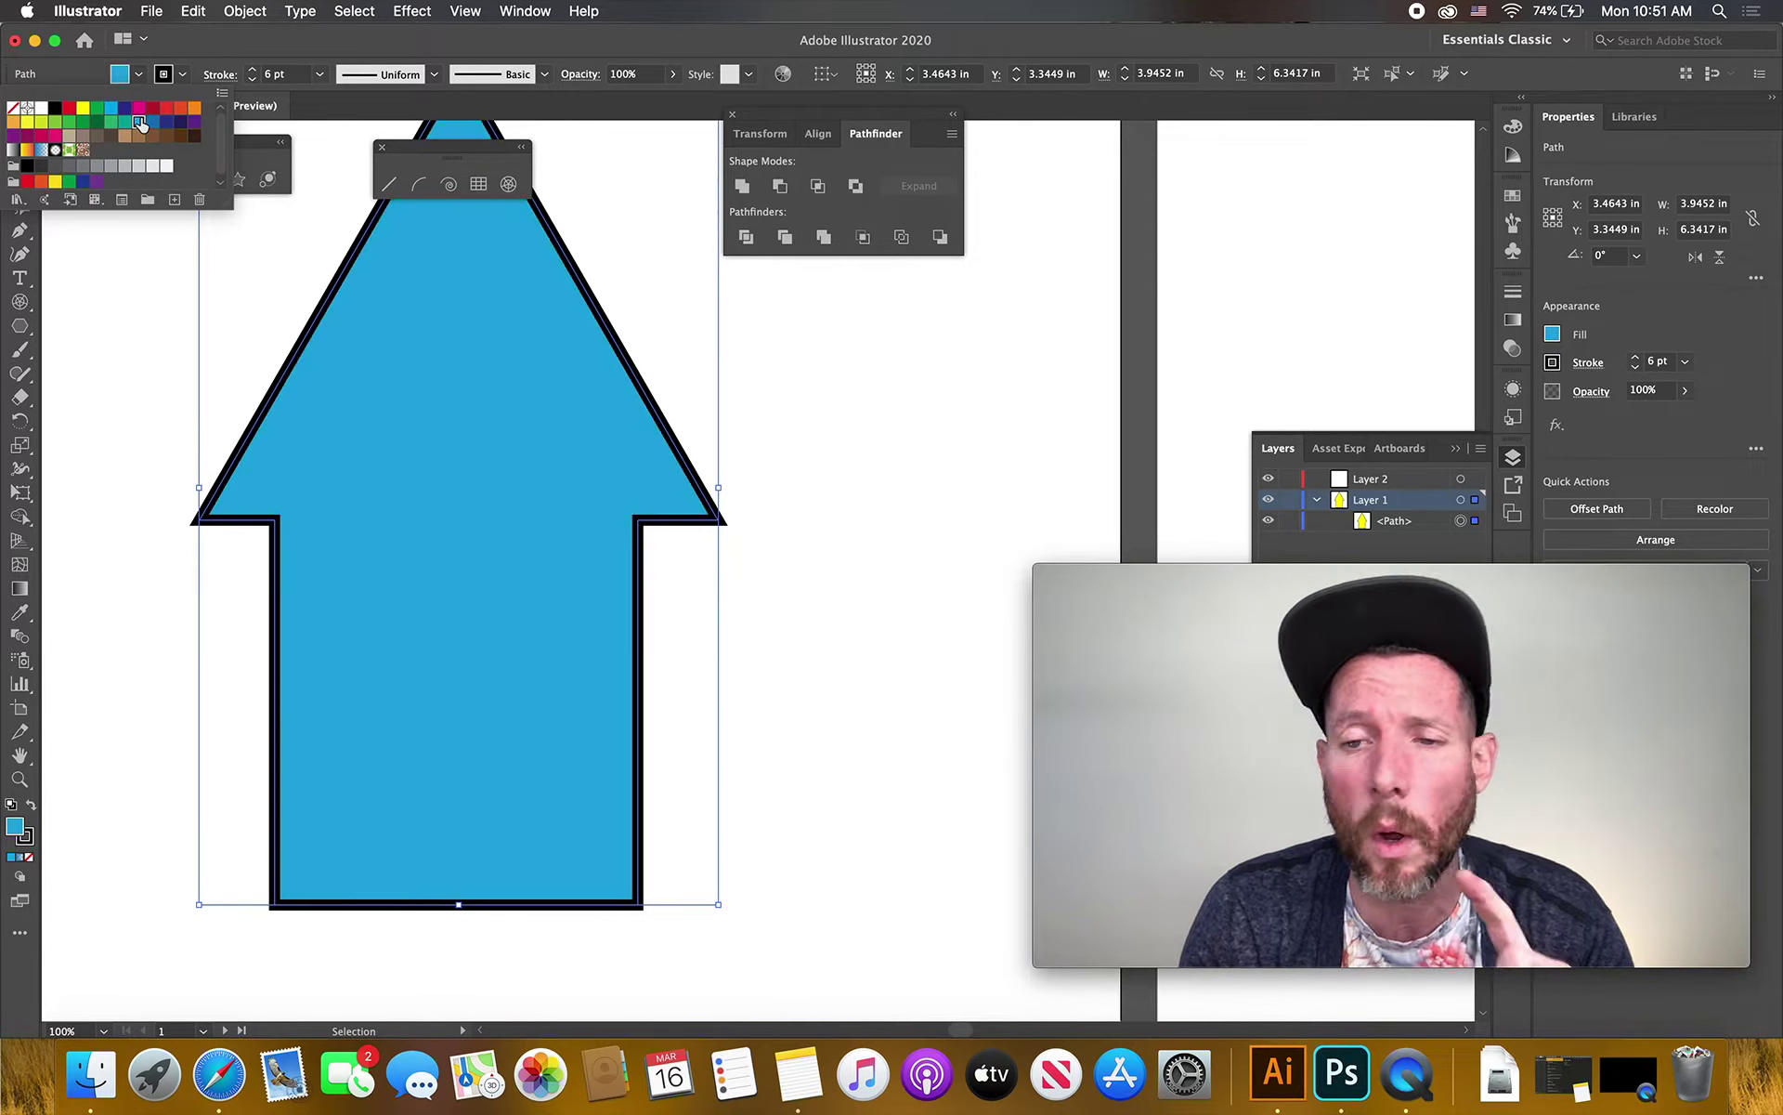
pyautogui.click(837, 368)
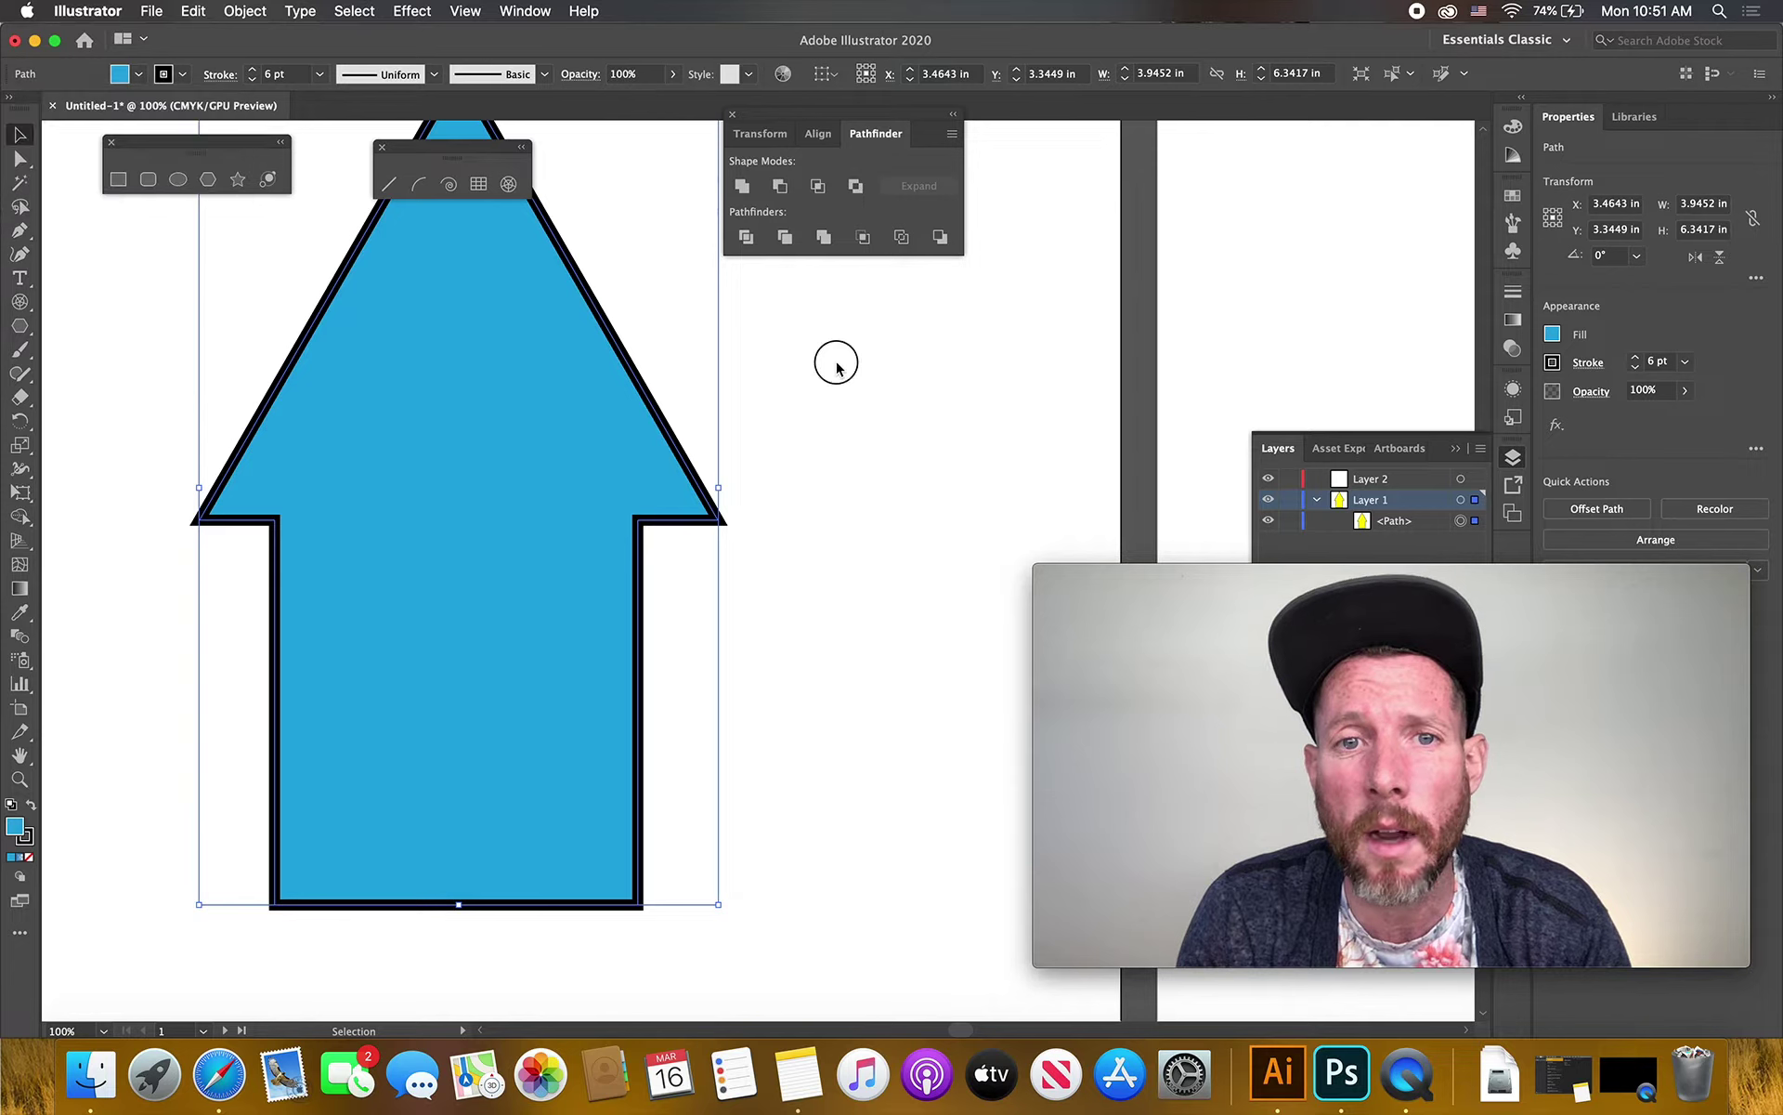
# Draw a nine-pointed star about 2.3 in wide and position it over the left slope of the house's roof
pyautogui.click(238, 183)
pyautogui.moveTo(239, 302); pyautogui.dragTo(388, 321)
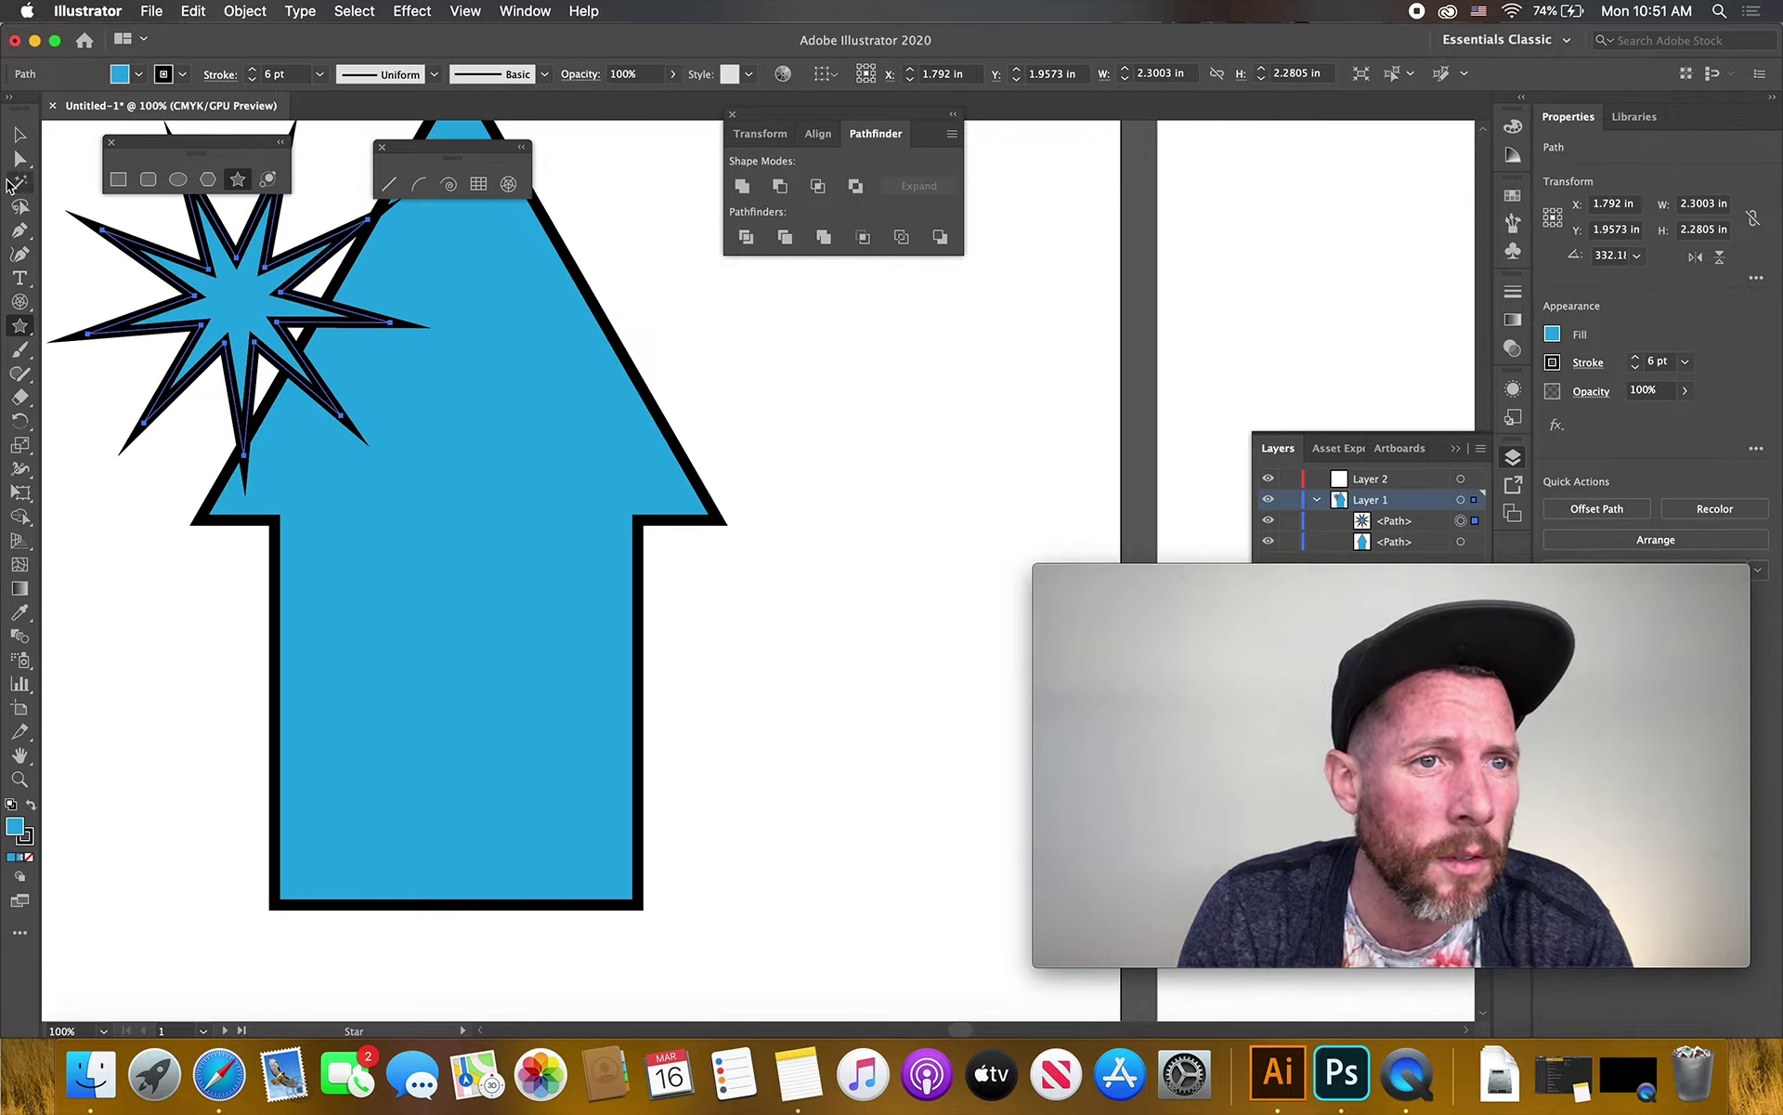
pyautogui.click(18, 136)
pyautogui.moveTo(252, 288); pyautogui.dragTo(321, 293)
# Select the star together with the house shape, combine them with Unite and clear the selection
pyautogui.click(85, 251)
pyautogui.moveTo(86, 251); pyautogui.dragTo(641, 533)
pyautogui.click(743, 186)
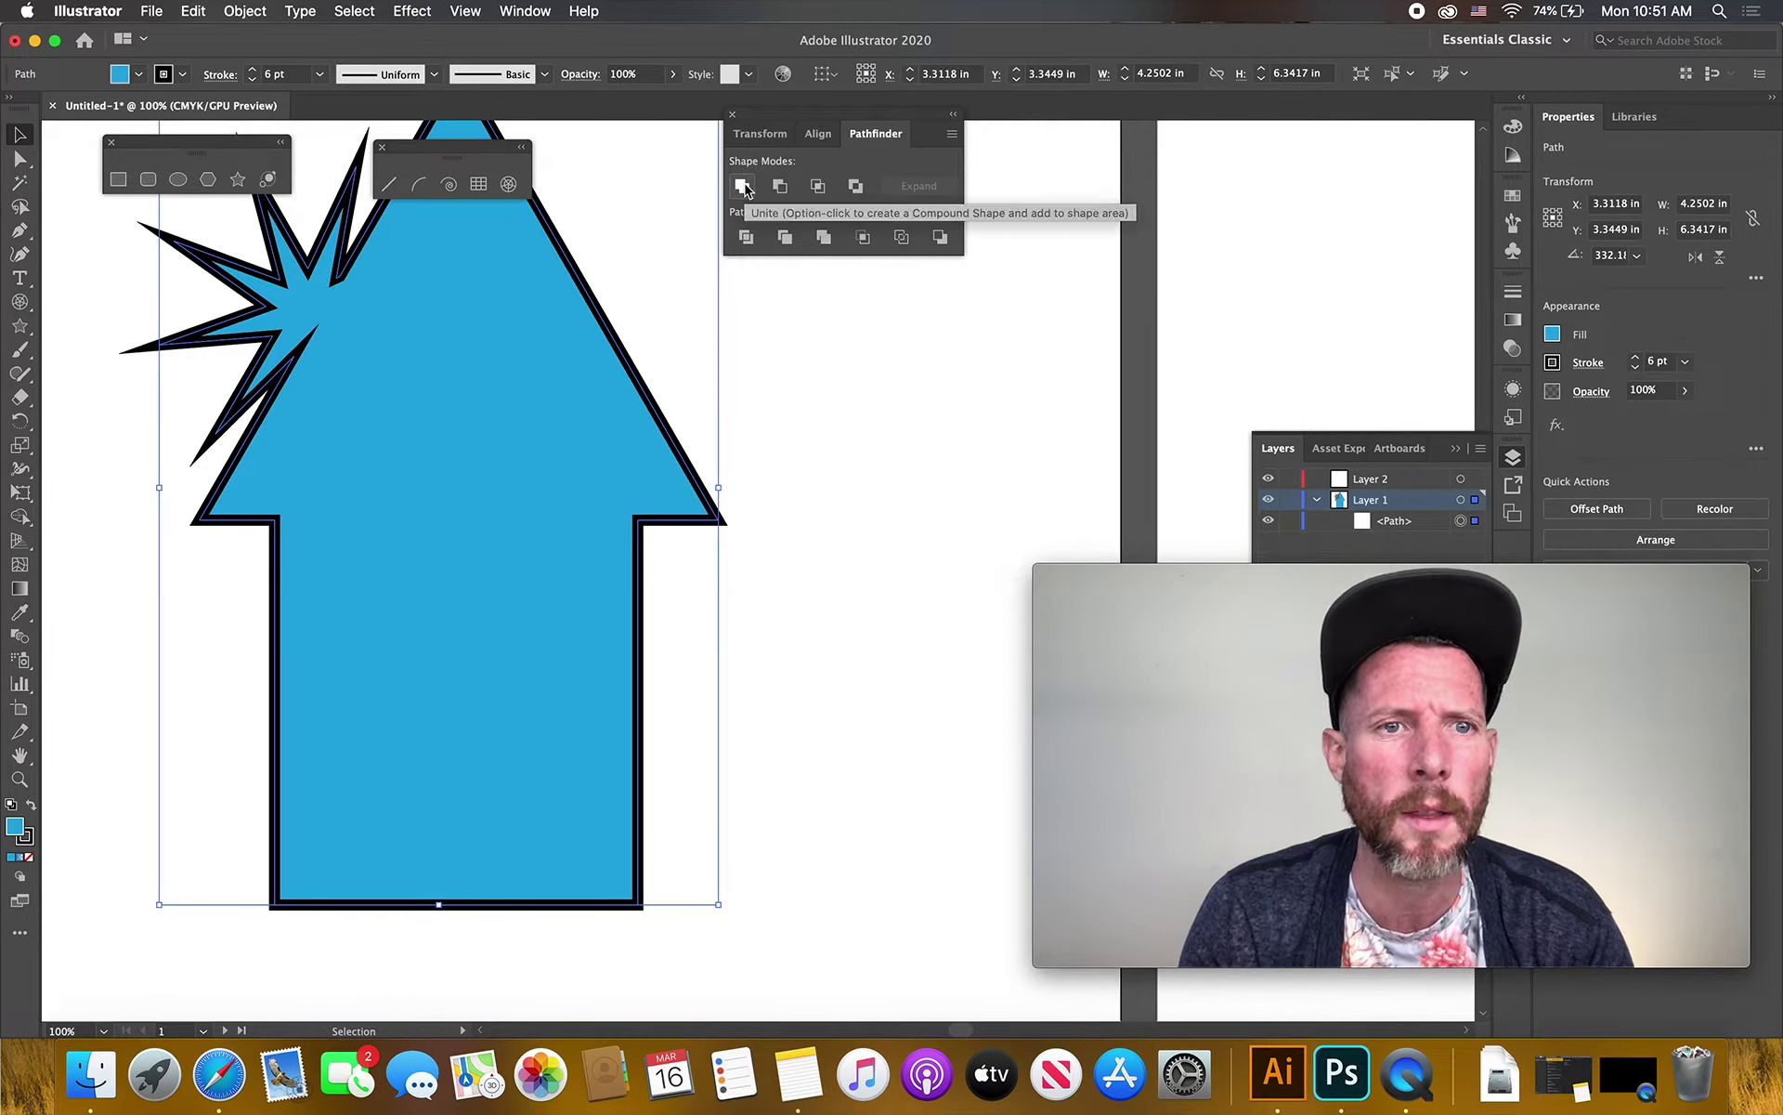
pyautogui.click(851, 521)
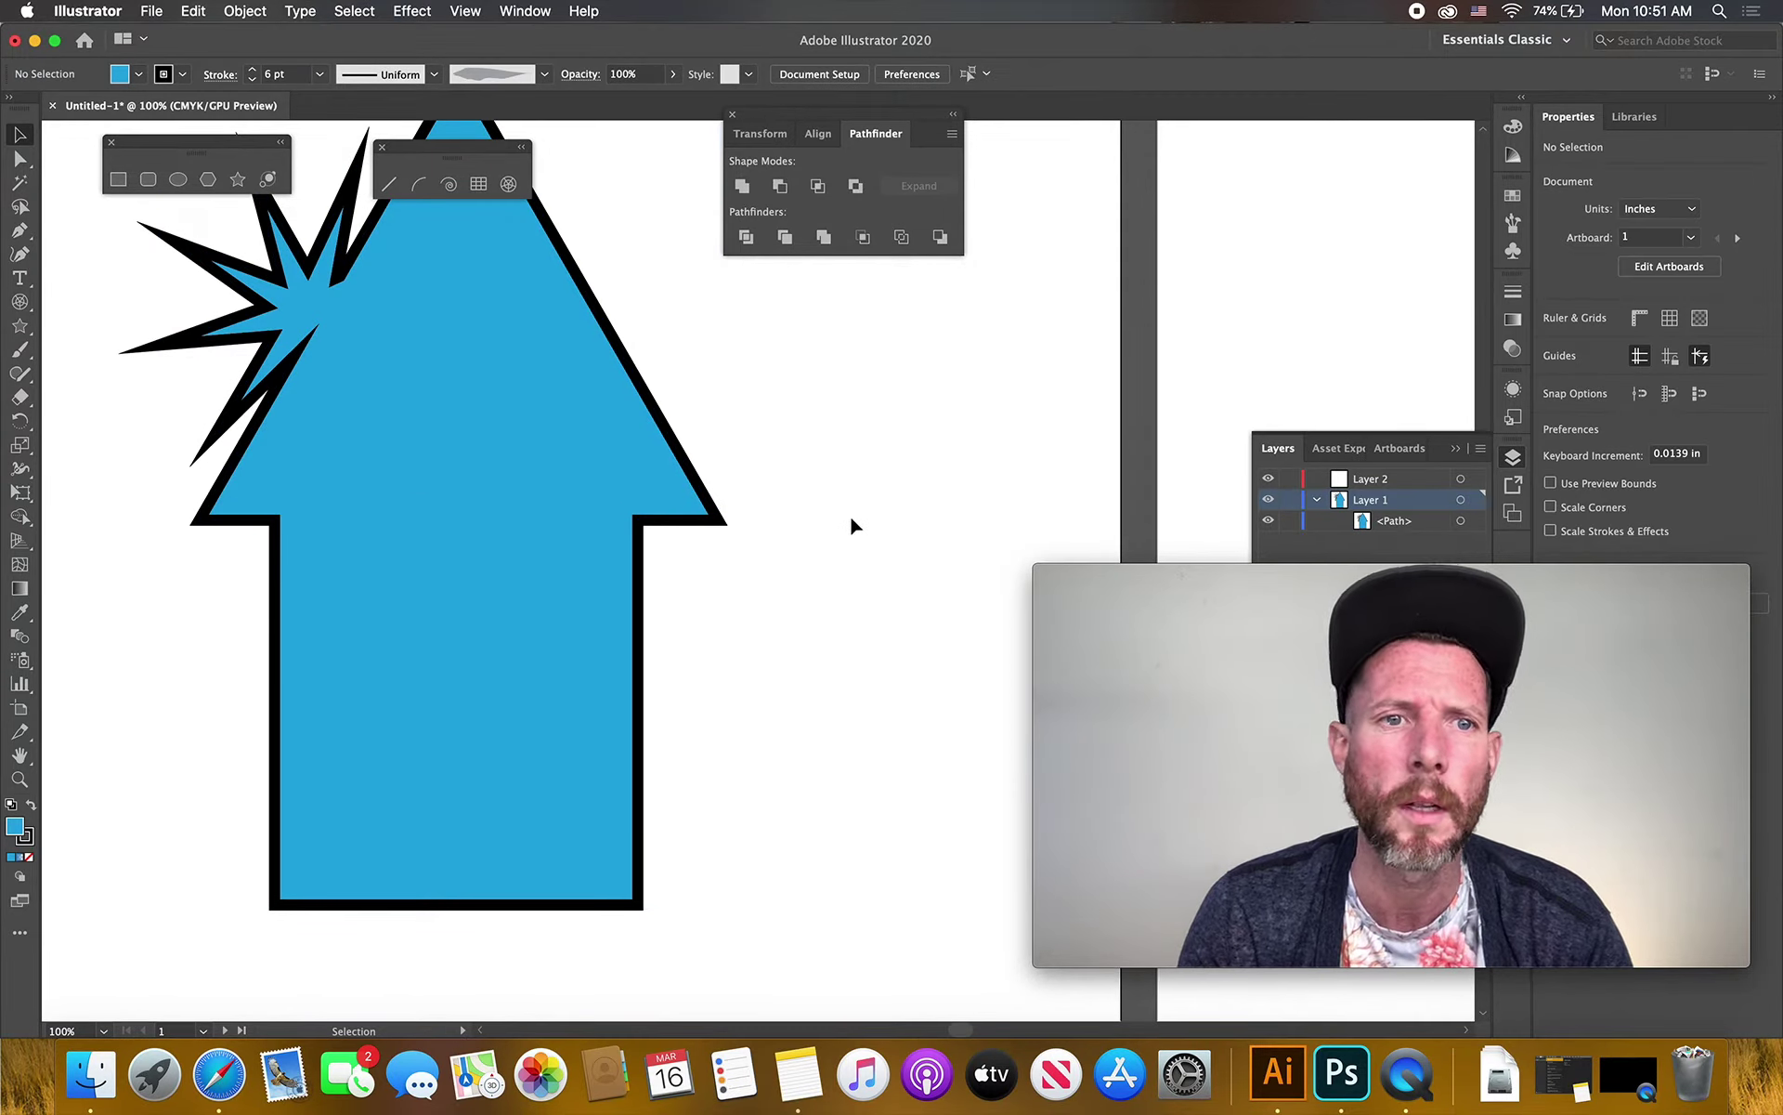
# Move the combined star-and-house shape slightly down and right on the artboard, and deselect it
pyautogui.click(344, 267)
pyautogui.moveTo(344, 266); pyautogui.dragTo(367, 357)
pyautogui.click(894, 400)
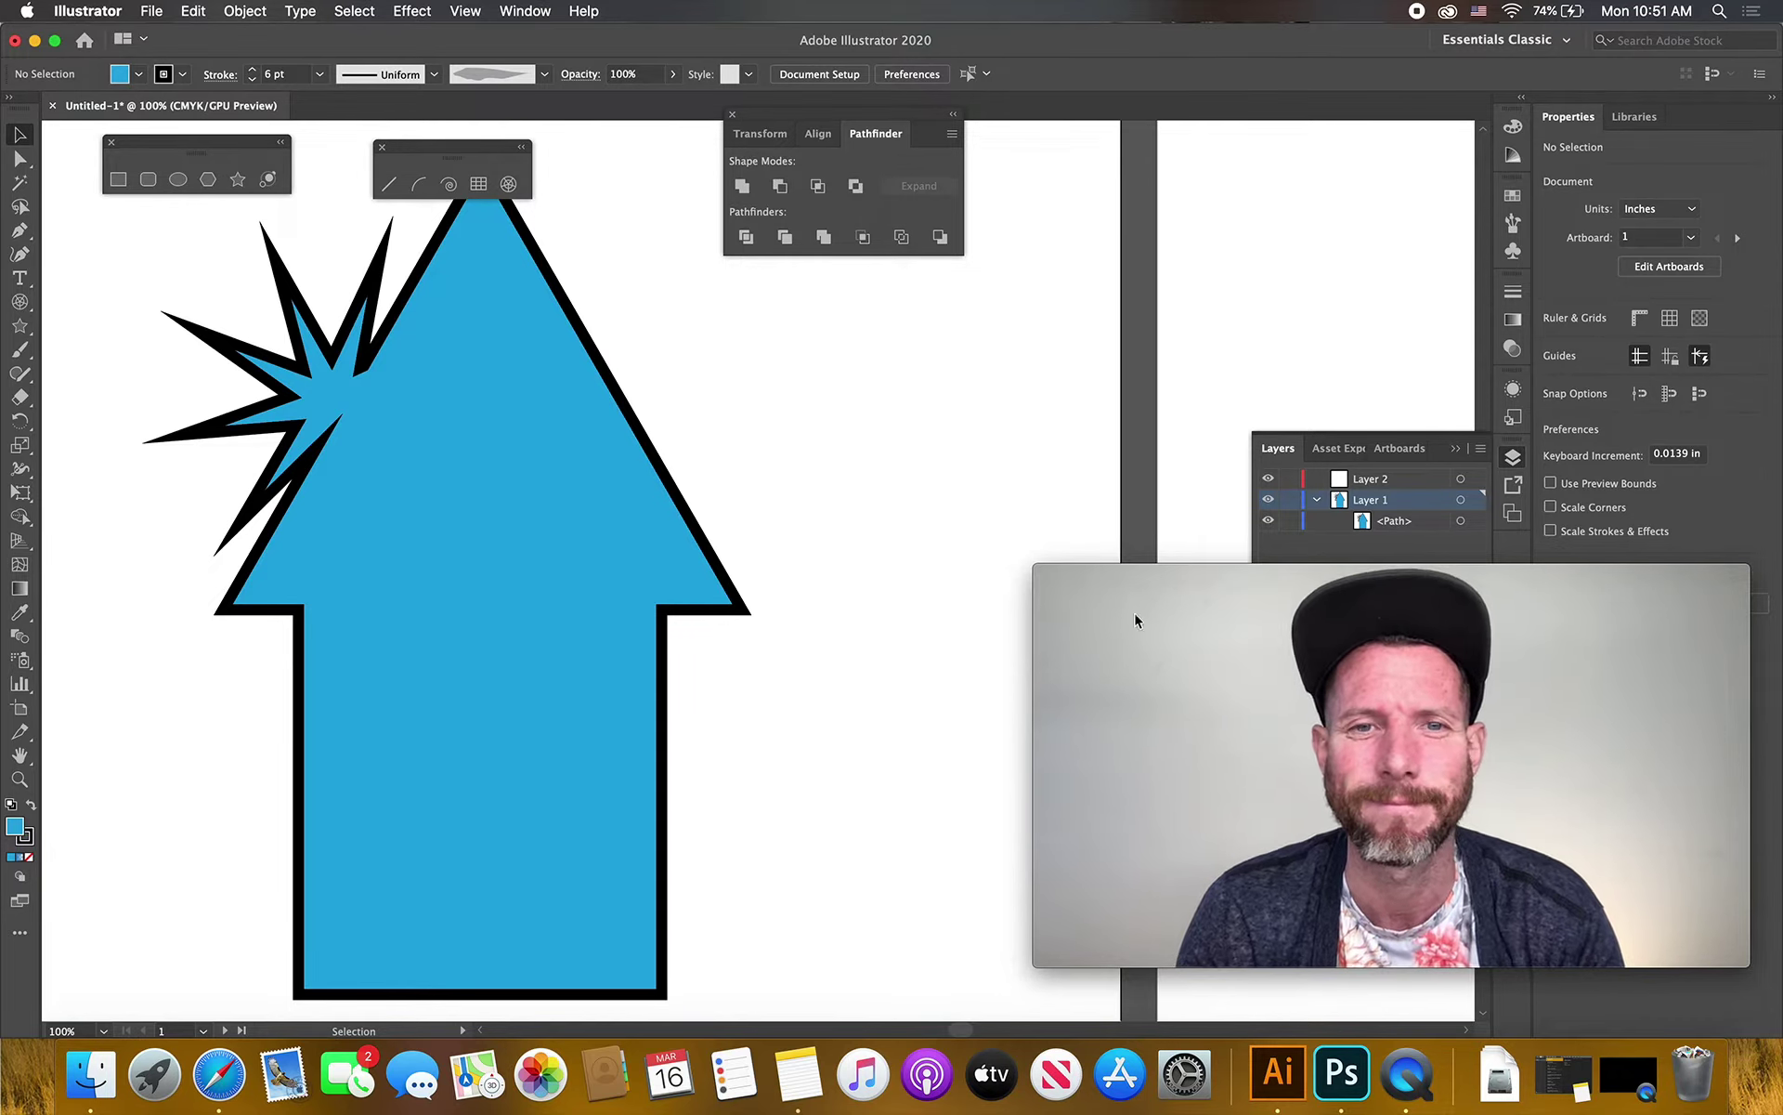
pyautogui.moveTo(1272, 734)
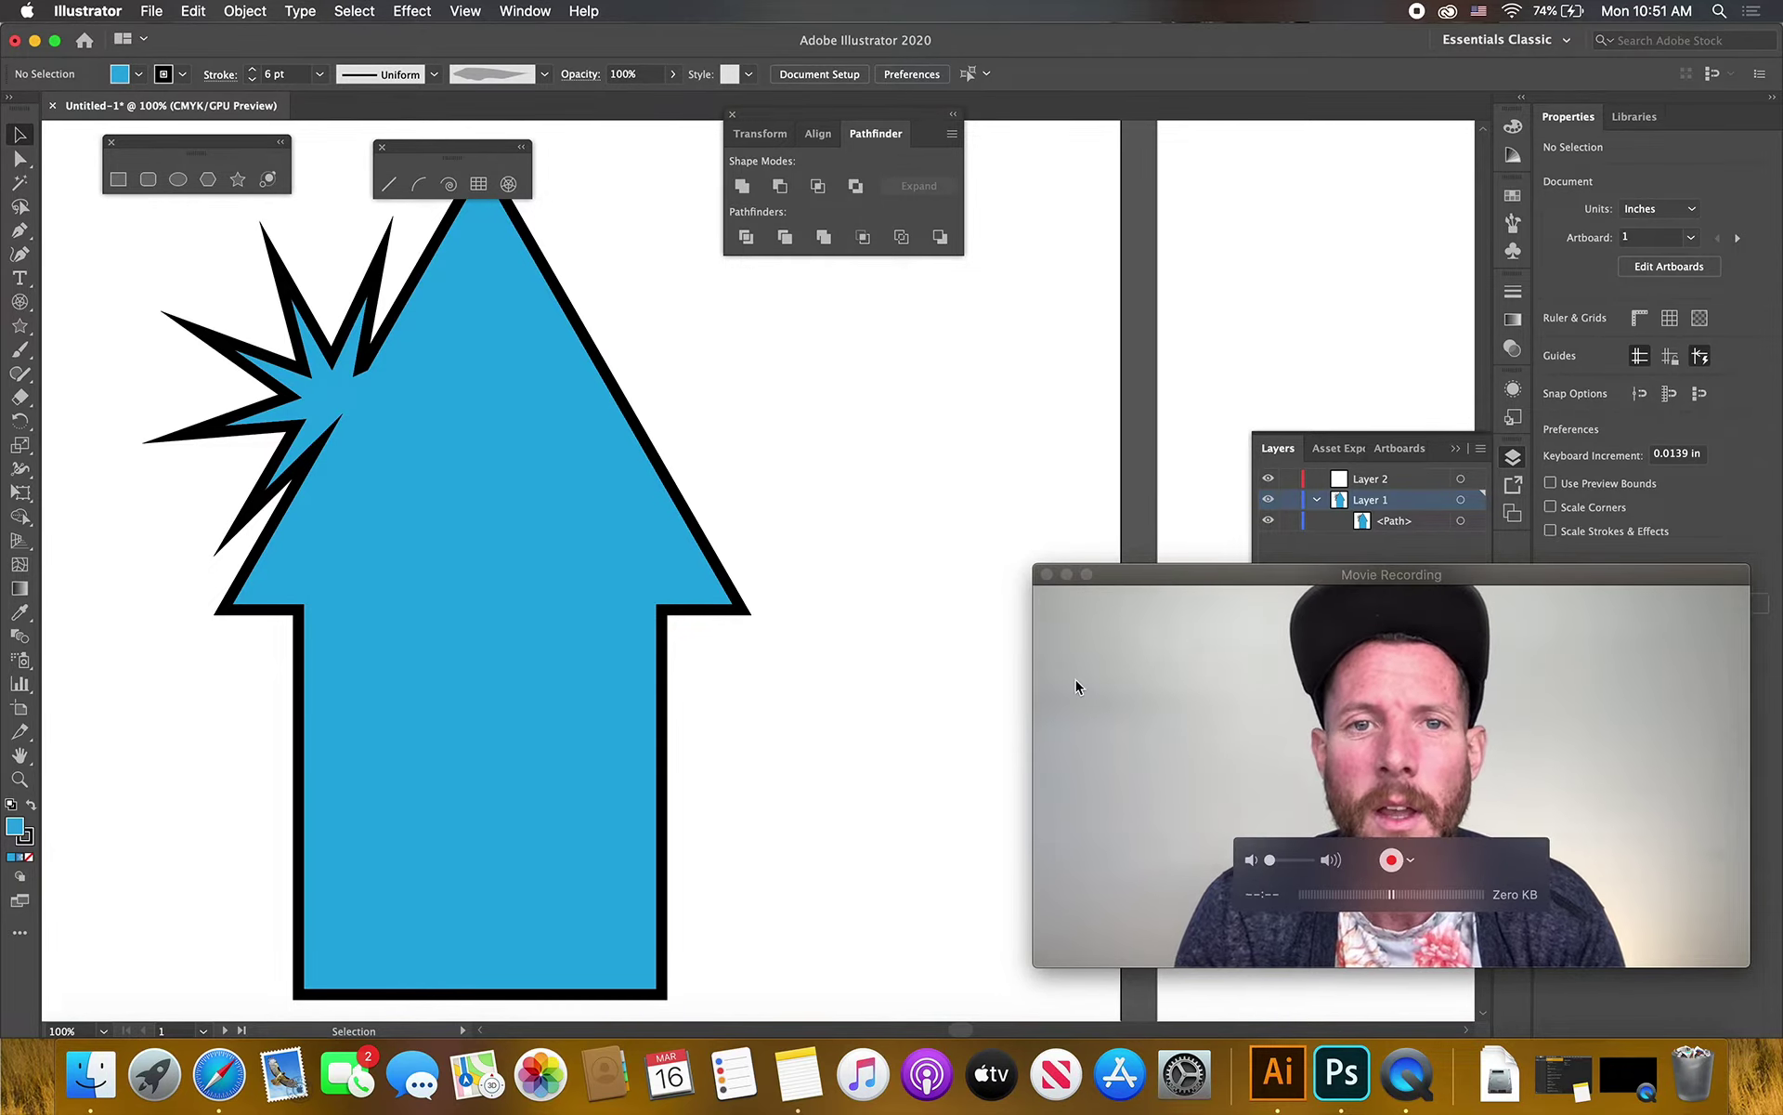
# Delete the combined star-and-house shape from the artboard
pyautogui.click(498, 450)
pyautogui.press('Delete')
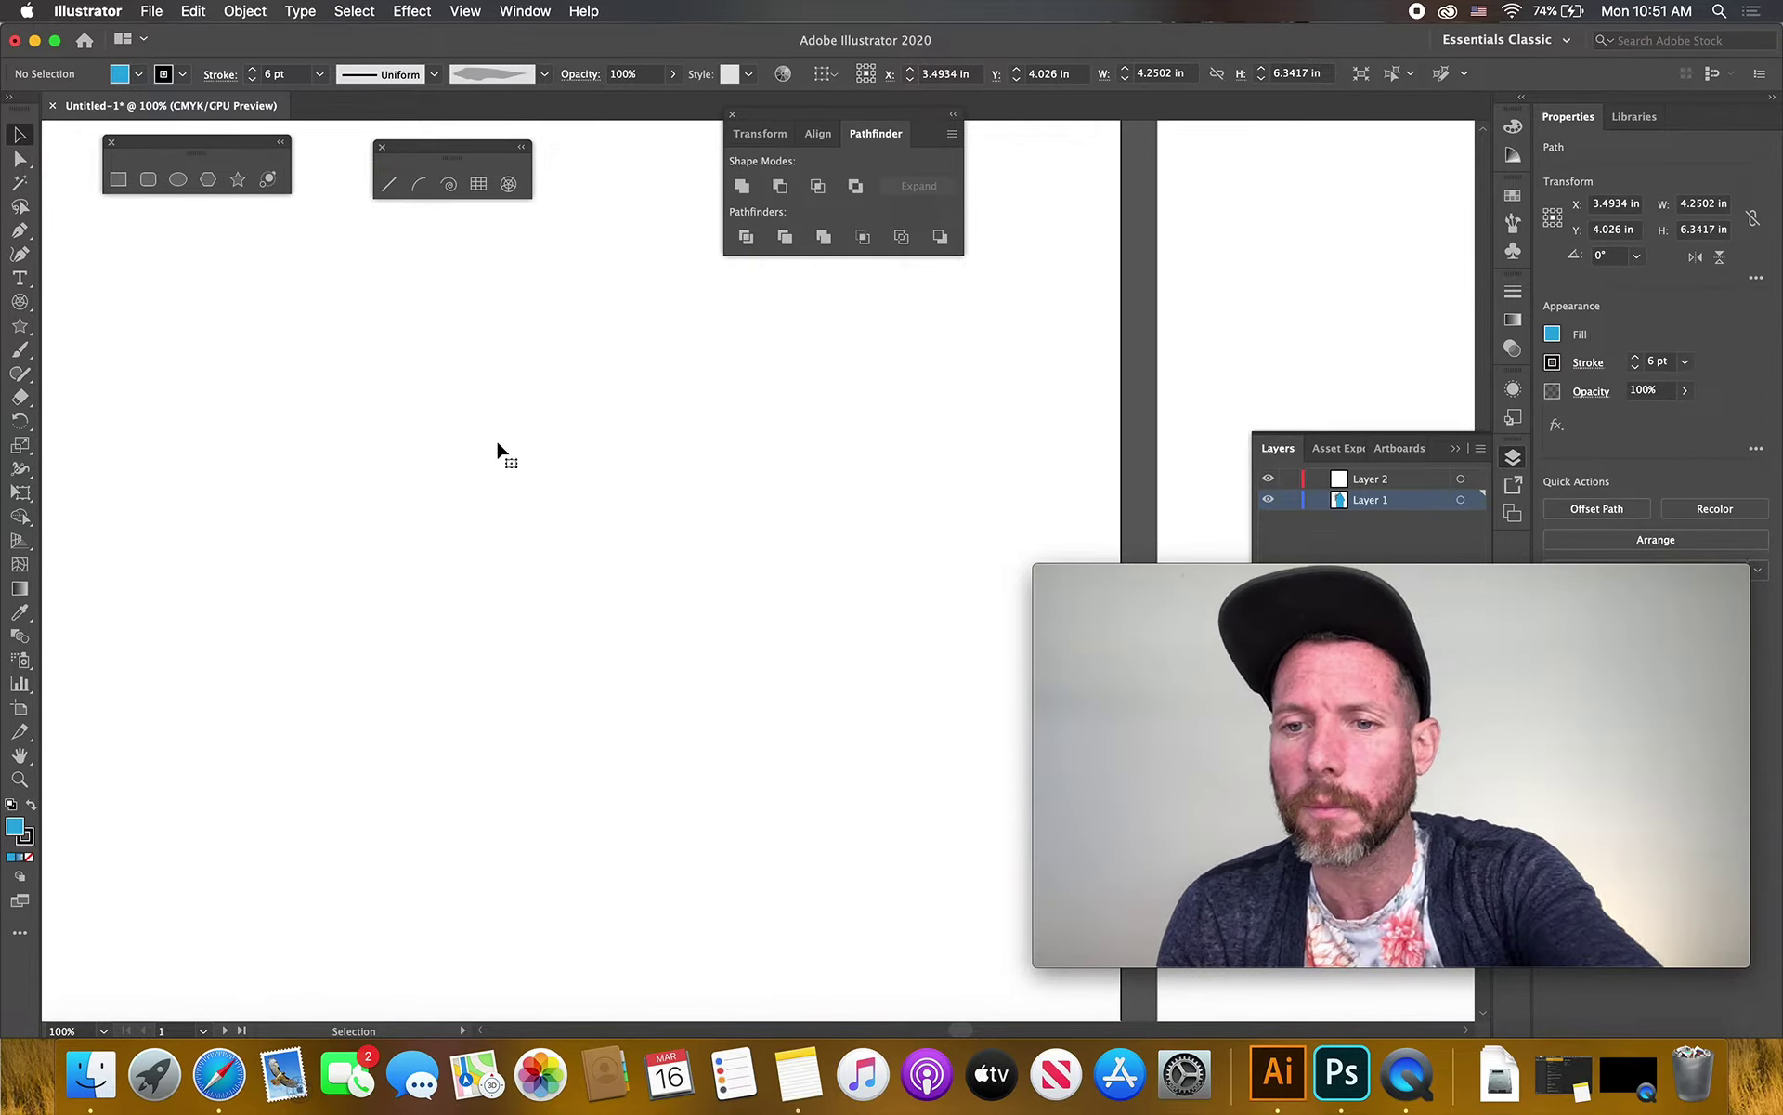
# Draw a rectangle about 3.7 by 4.7 in and a small one about 0.54 by 0.77 in inside its upper-left corner
pyautogui.click(120, 180)
pyautogui.moveTo(331, 308)
pyautogui.mouseDown()
pyautogui.moveTo(688, 804)
pyautogui.moveTo(864, 979)
pyautogui.moveTo(821, 927)
pyautogui.mouseUp()
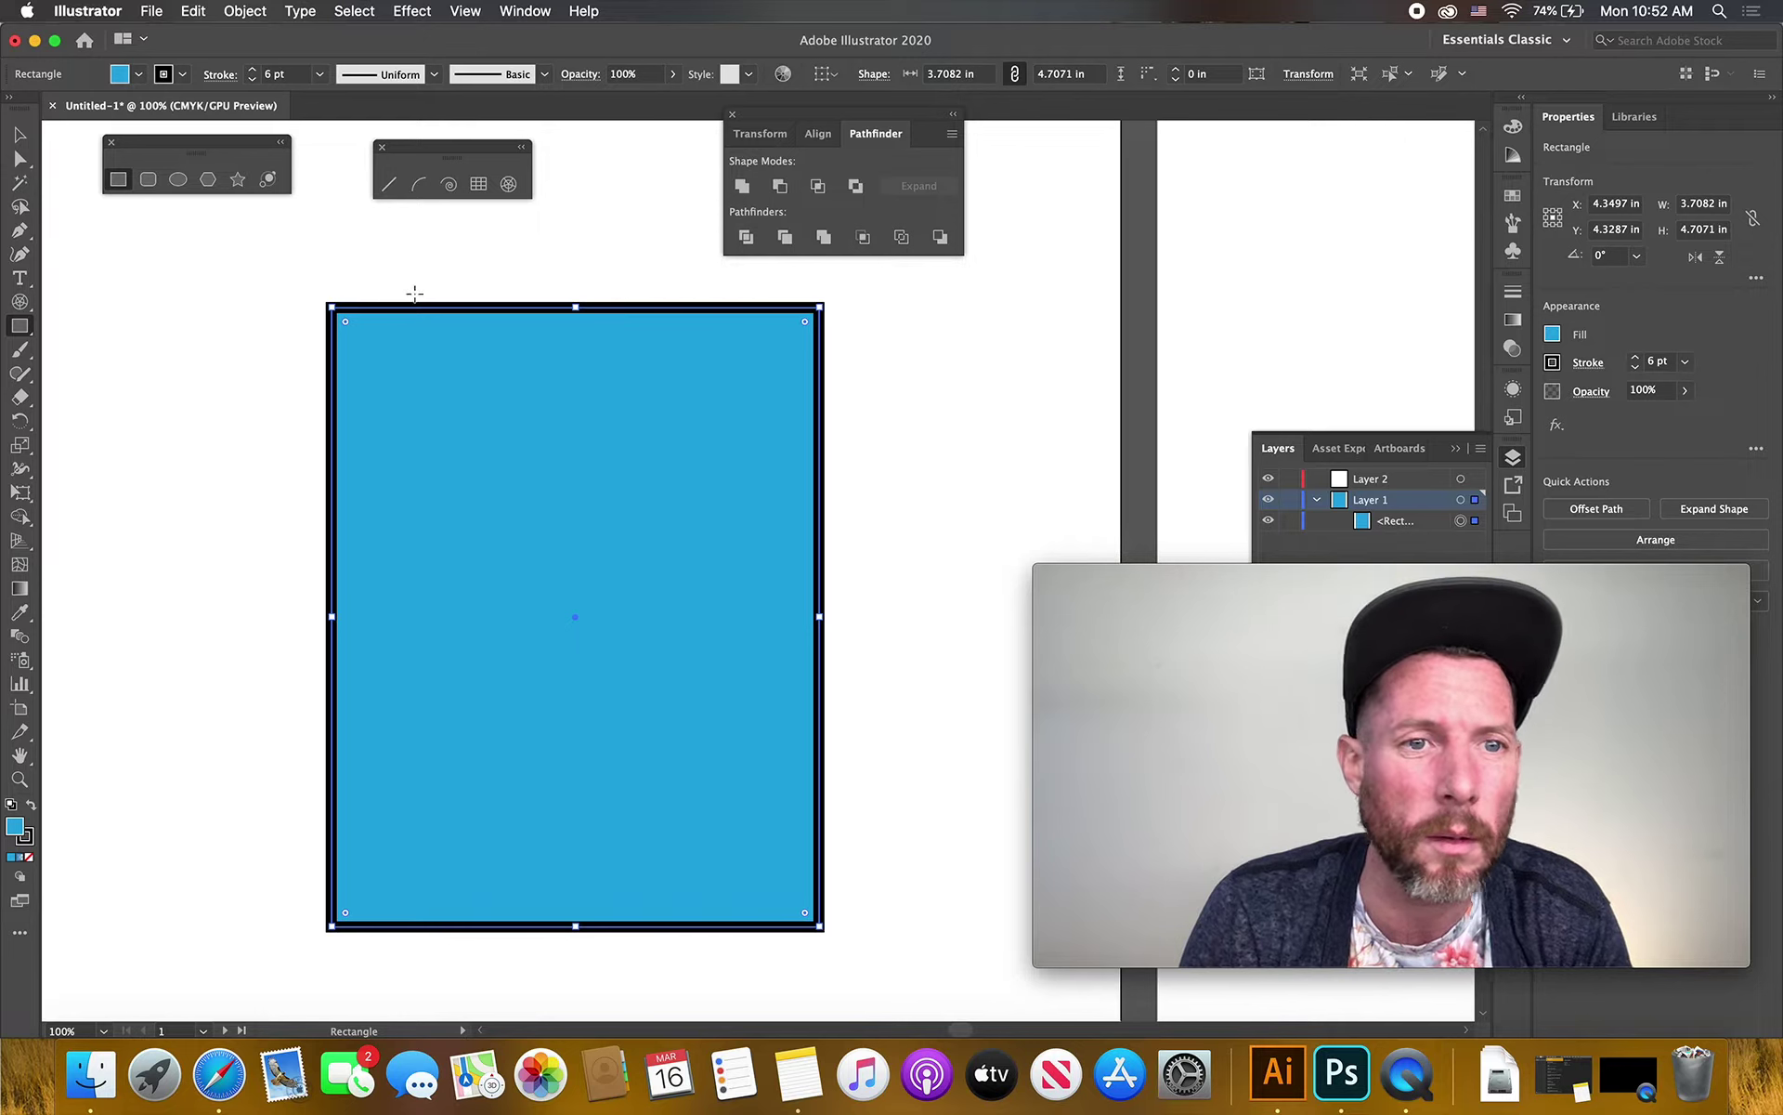
pyautogui.moveTo(367, 353); pyautogui.dragTo(396, 416)
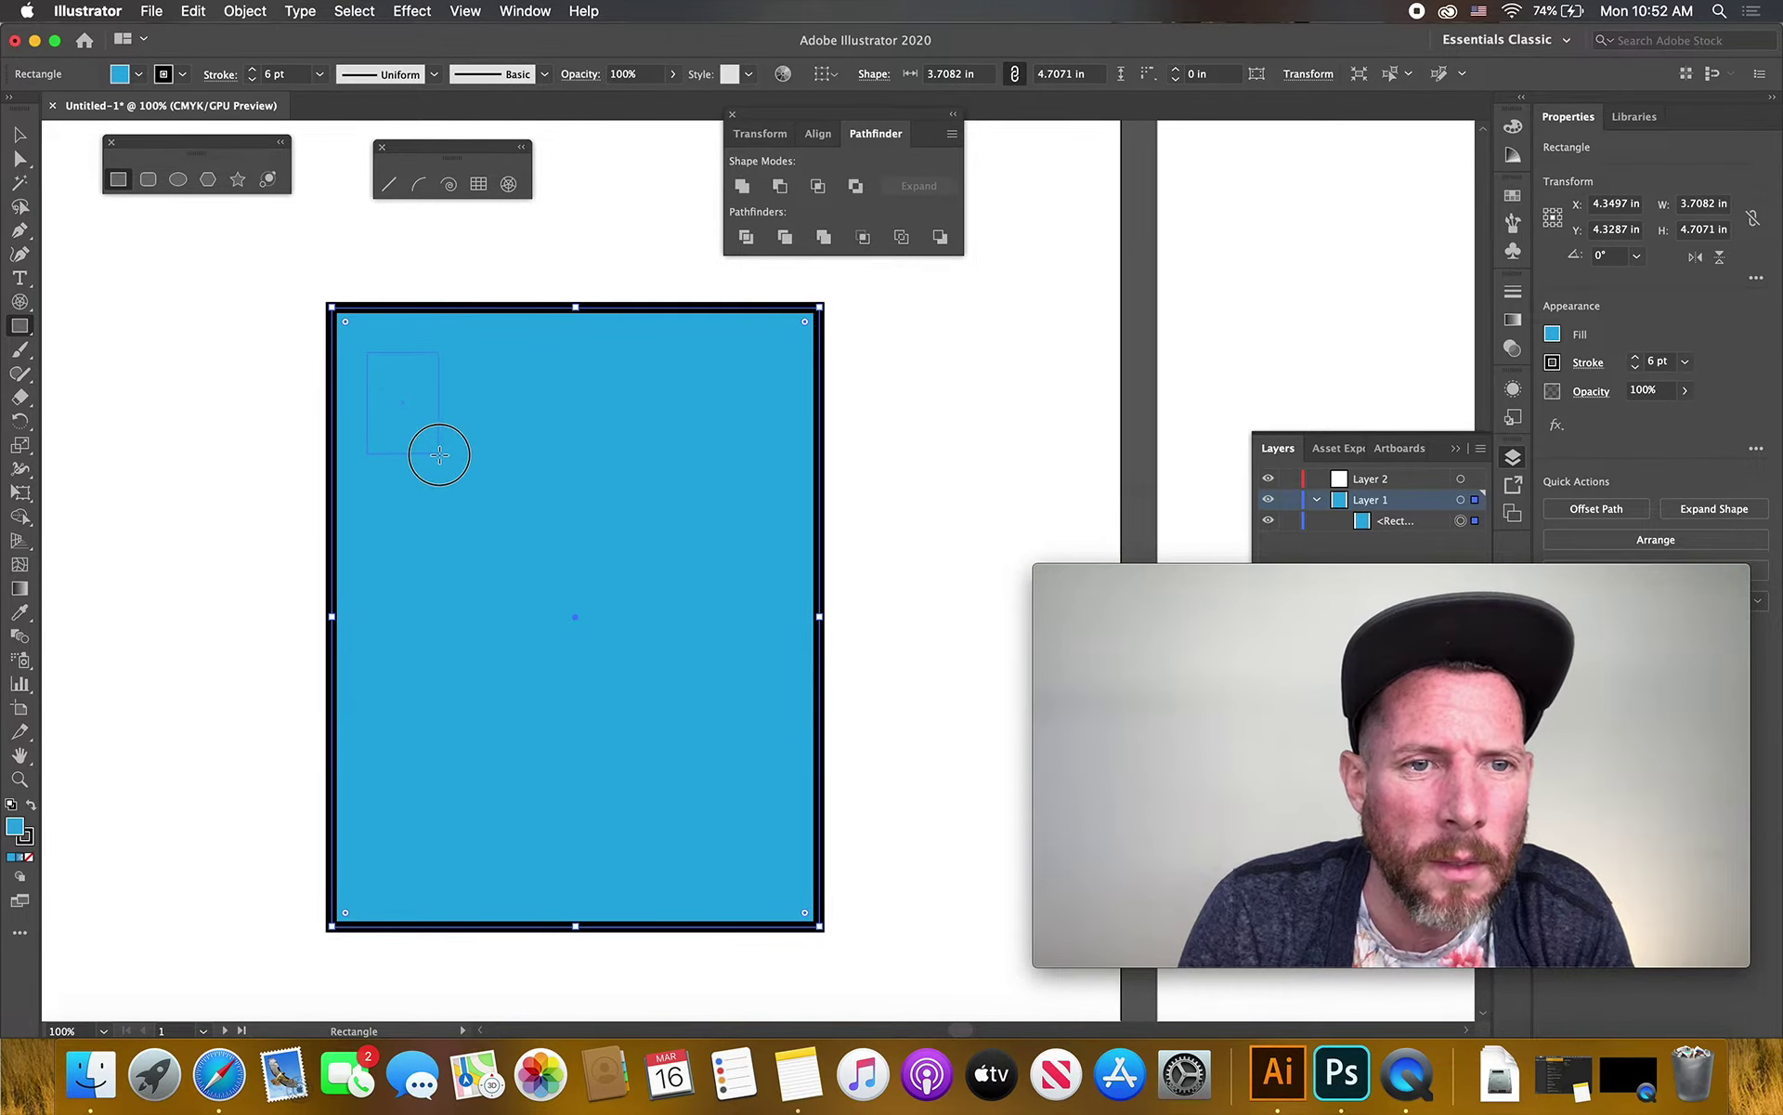
pyautogui.moveTo(439, 454); pyautogui.dragTo(440, 454)
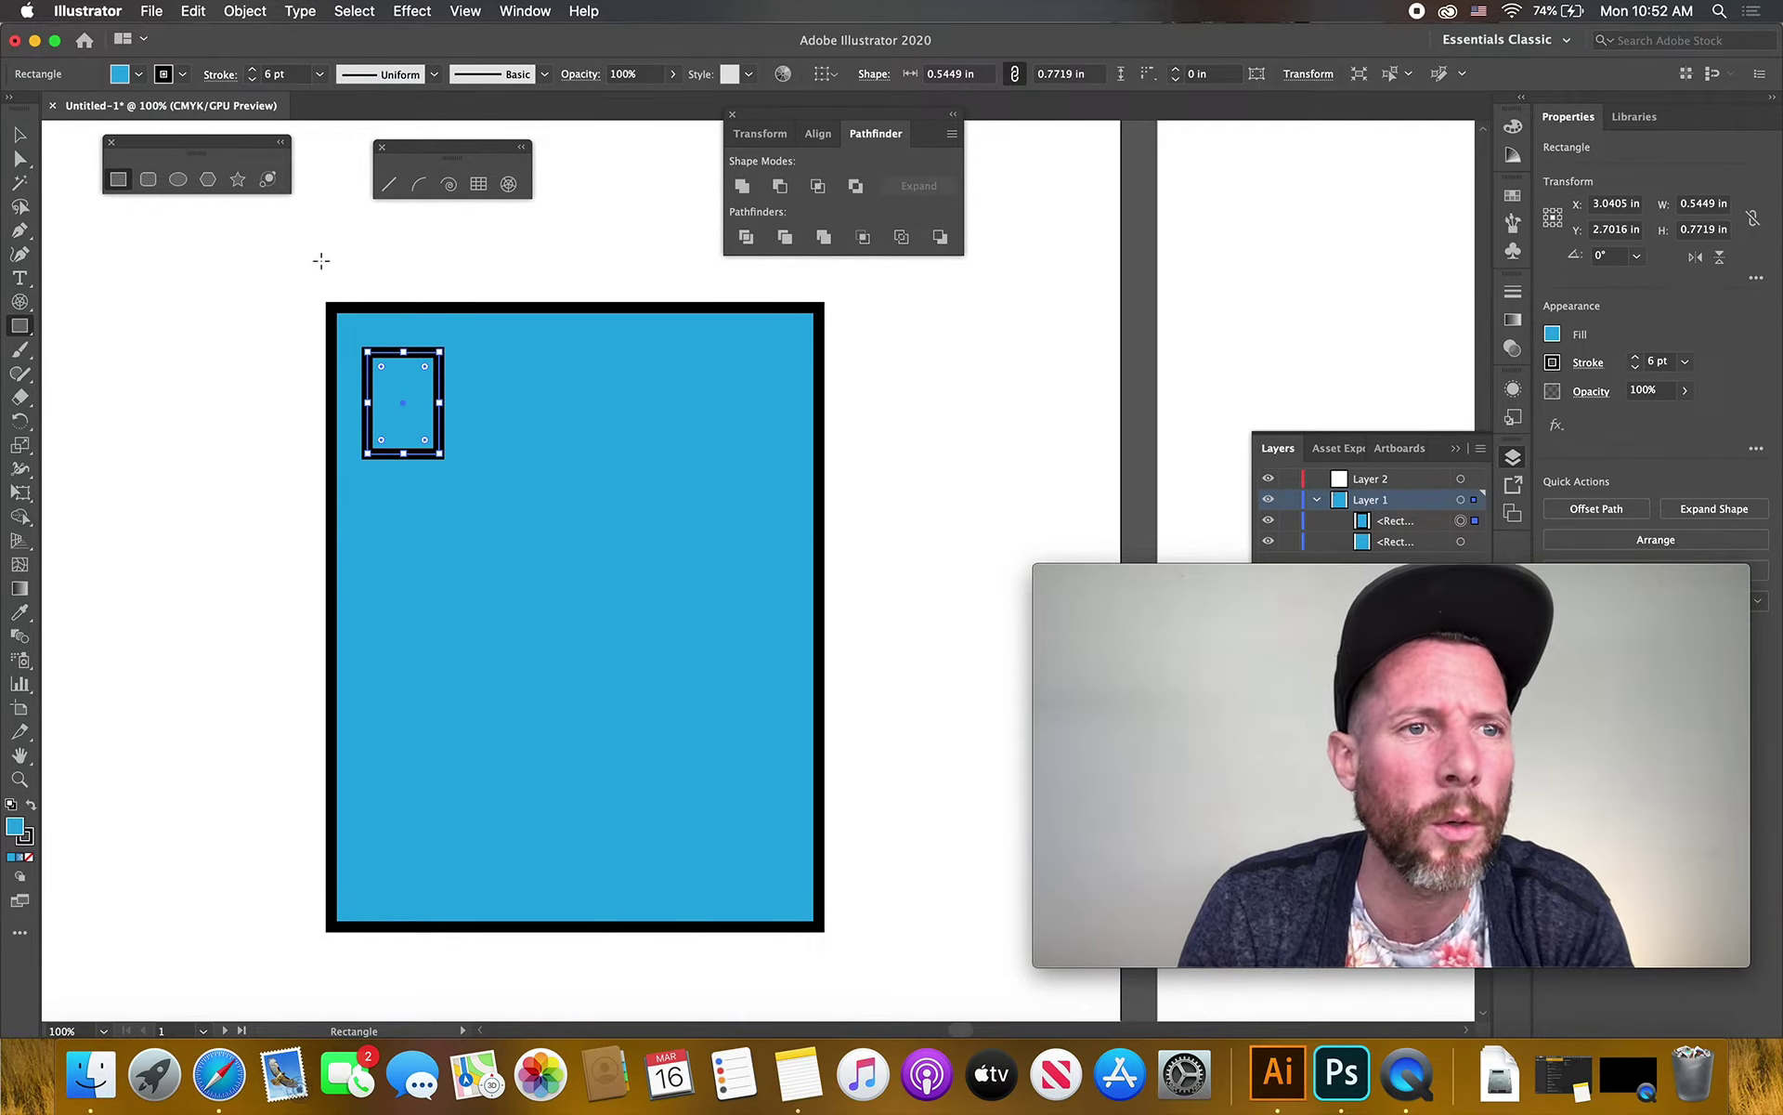
pyautogui.click(22, 137)
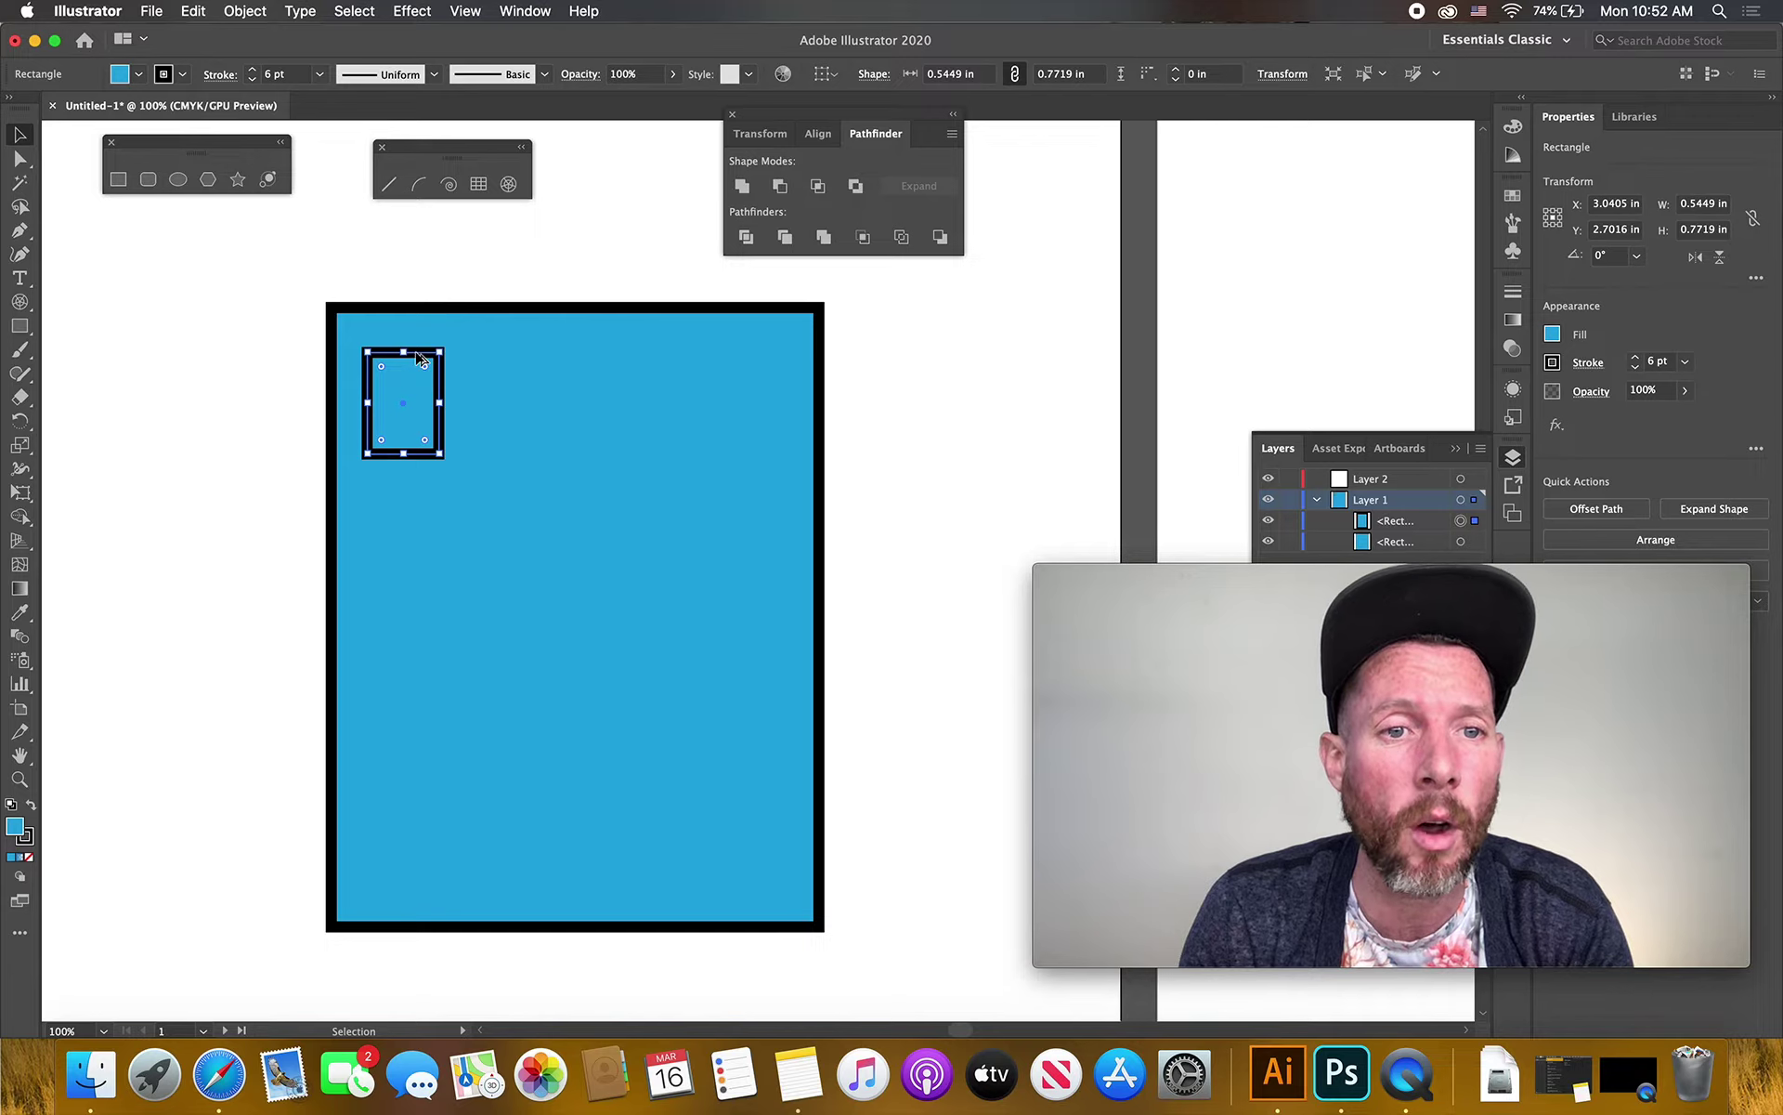
pyautogui.moveTo(423, 361); pyautogui.dragTo(530, 362)
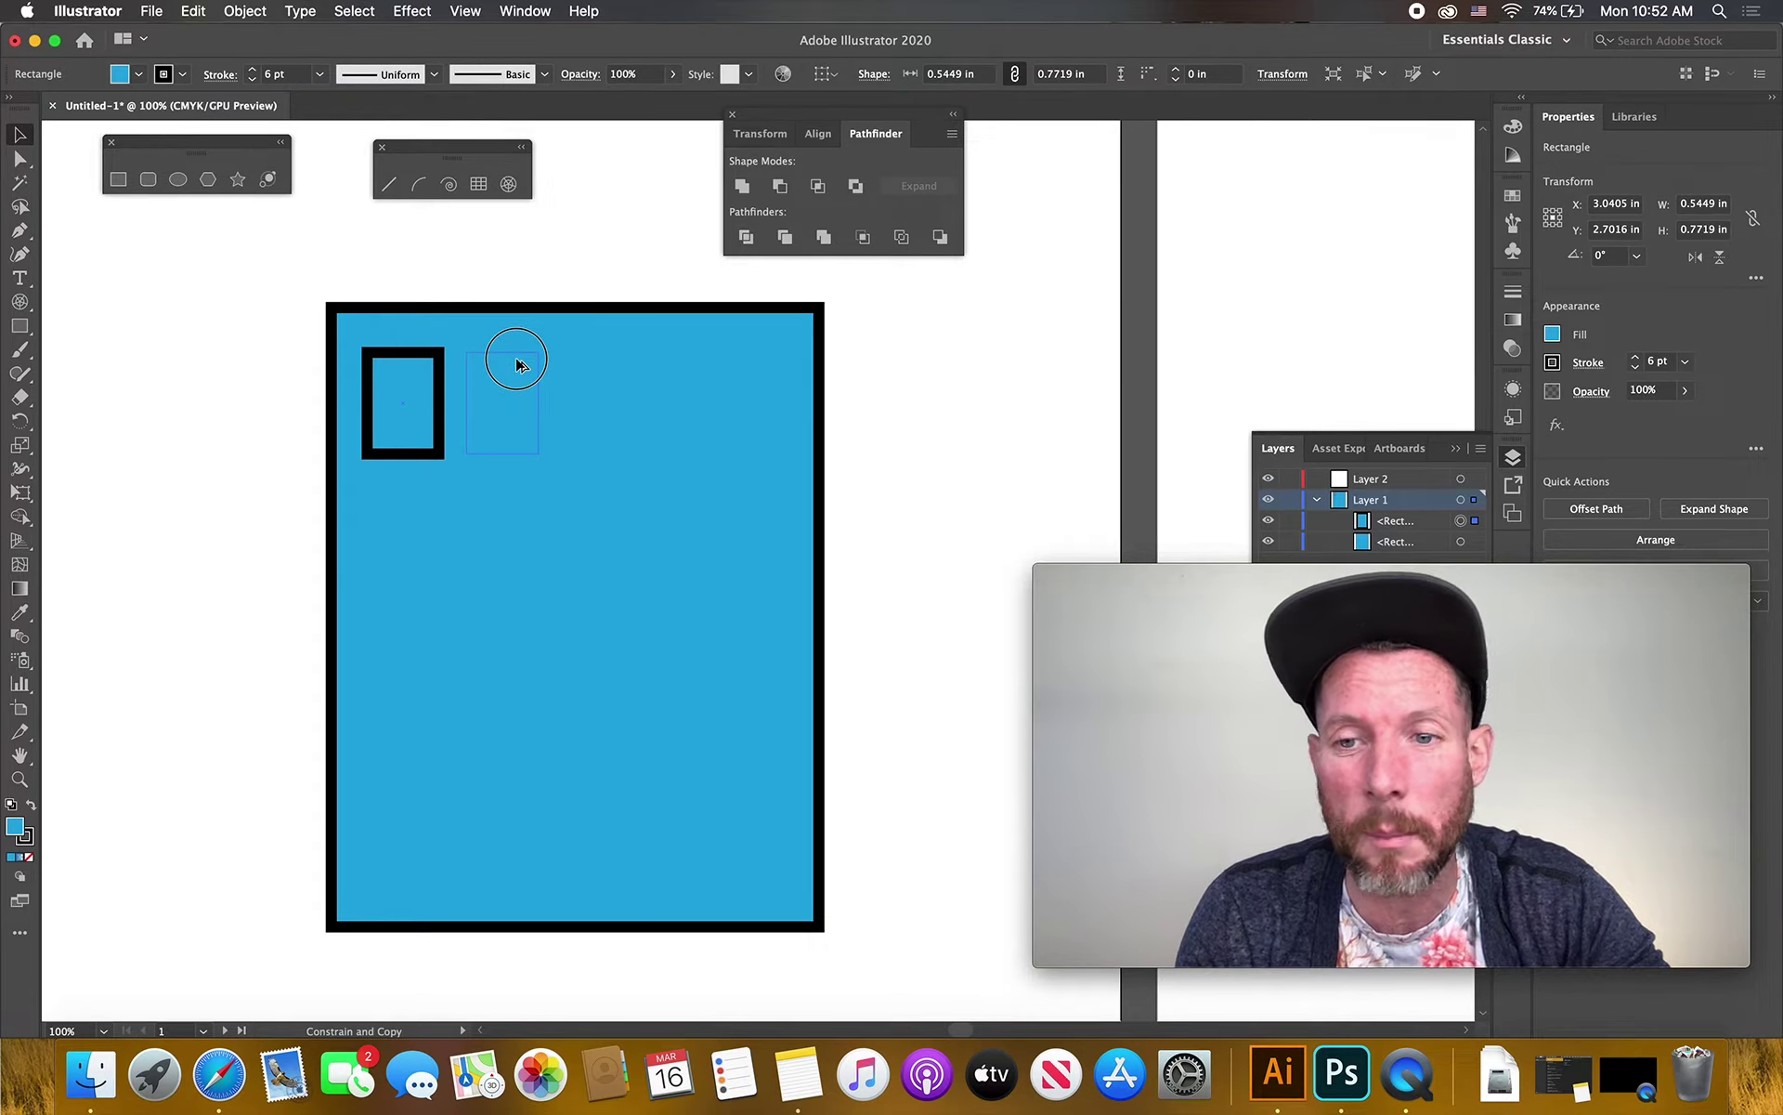
pyautogui.moveTo(519, 364); pyautogui.dragTo(520, 365)
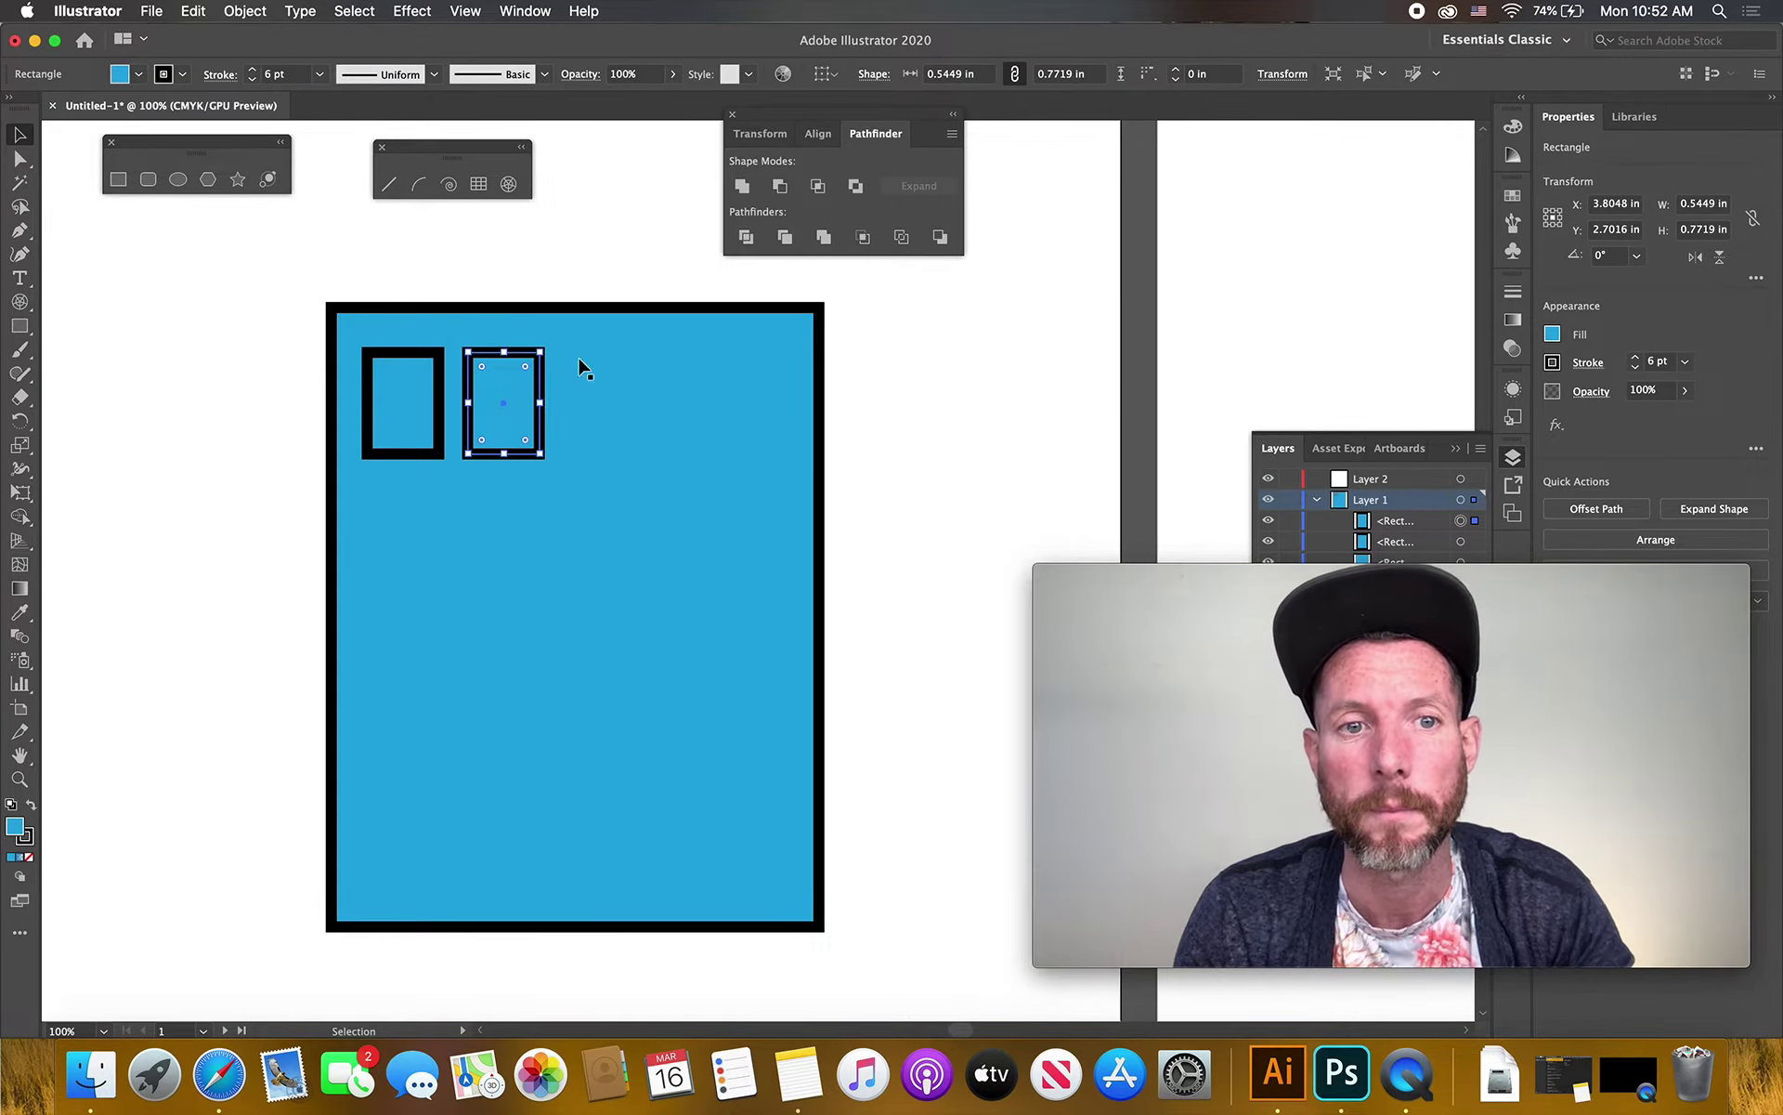
pyautogui.press('super+z')
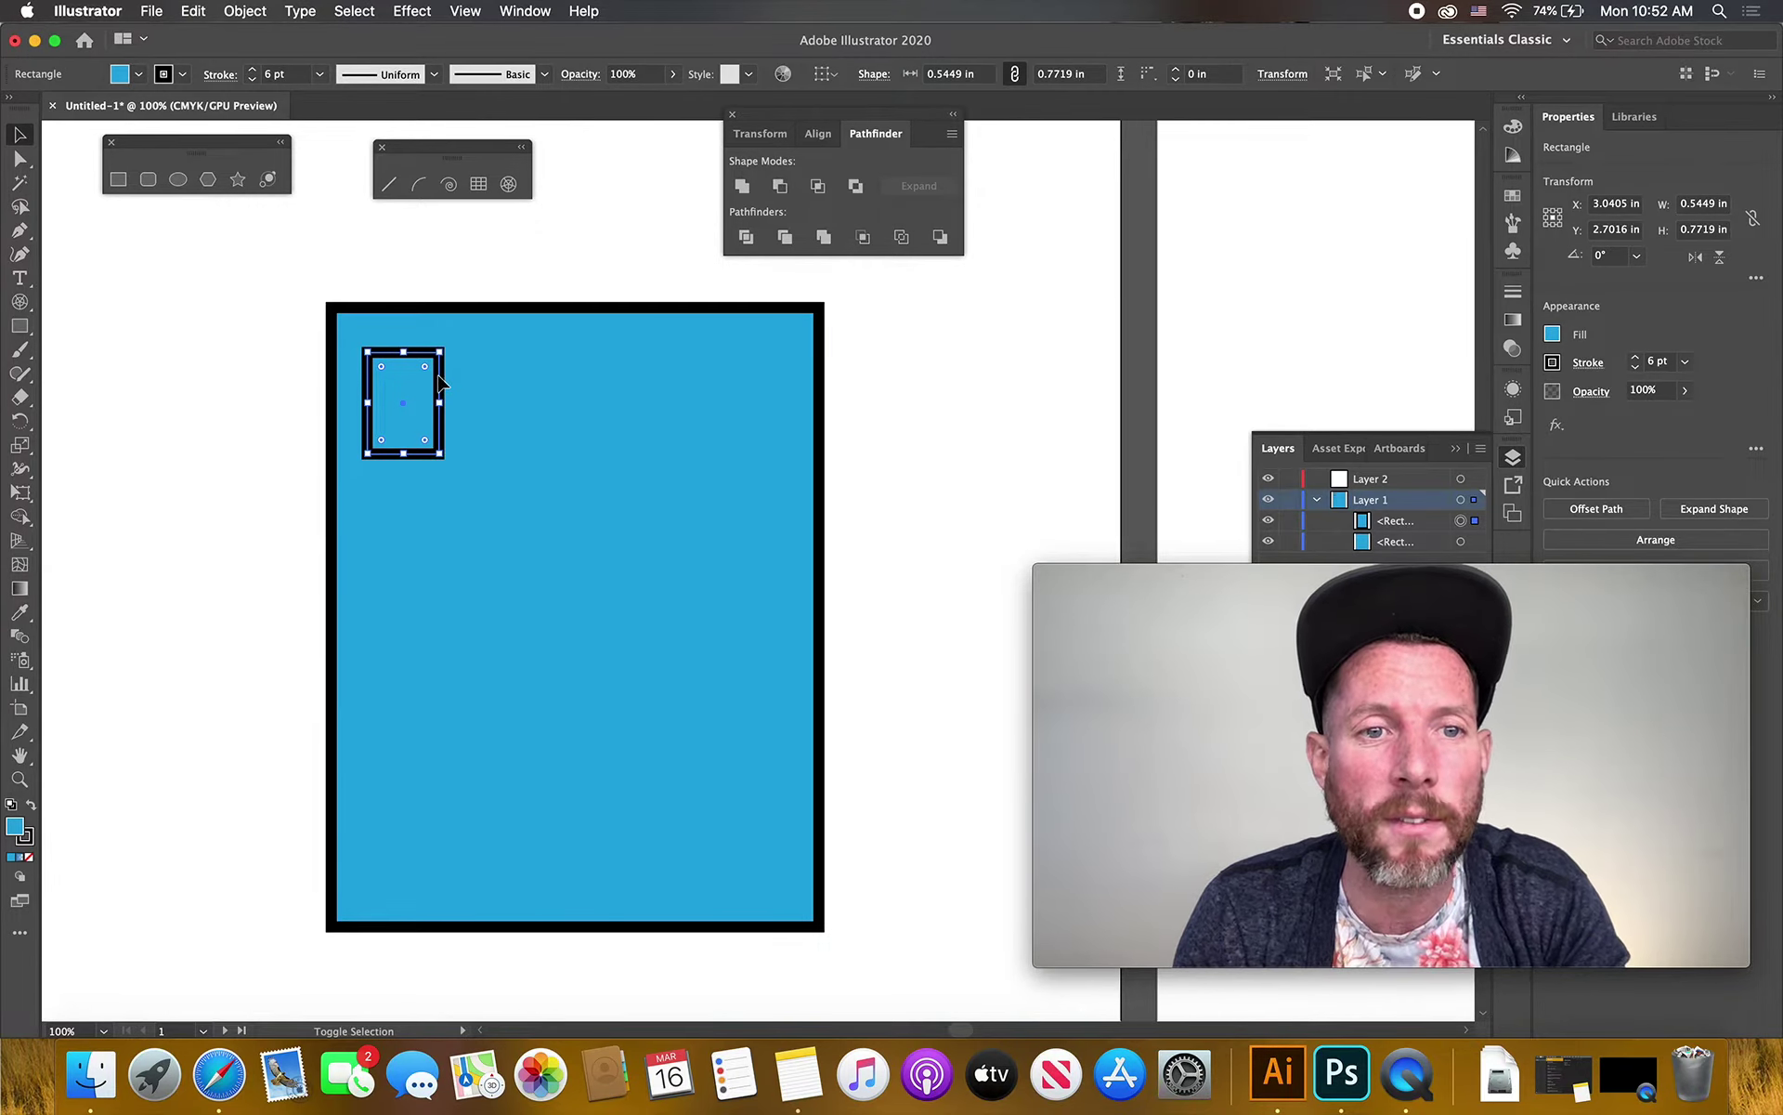
pyautogui.press('super+shift+a')
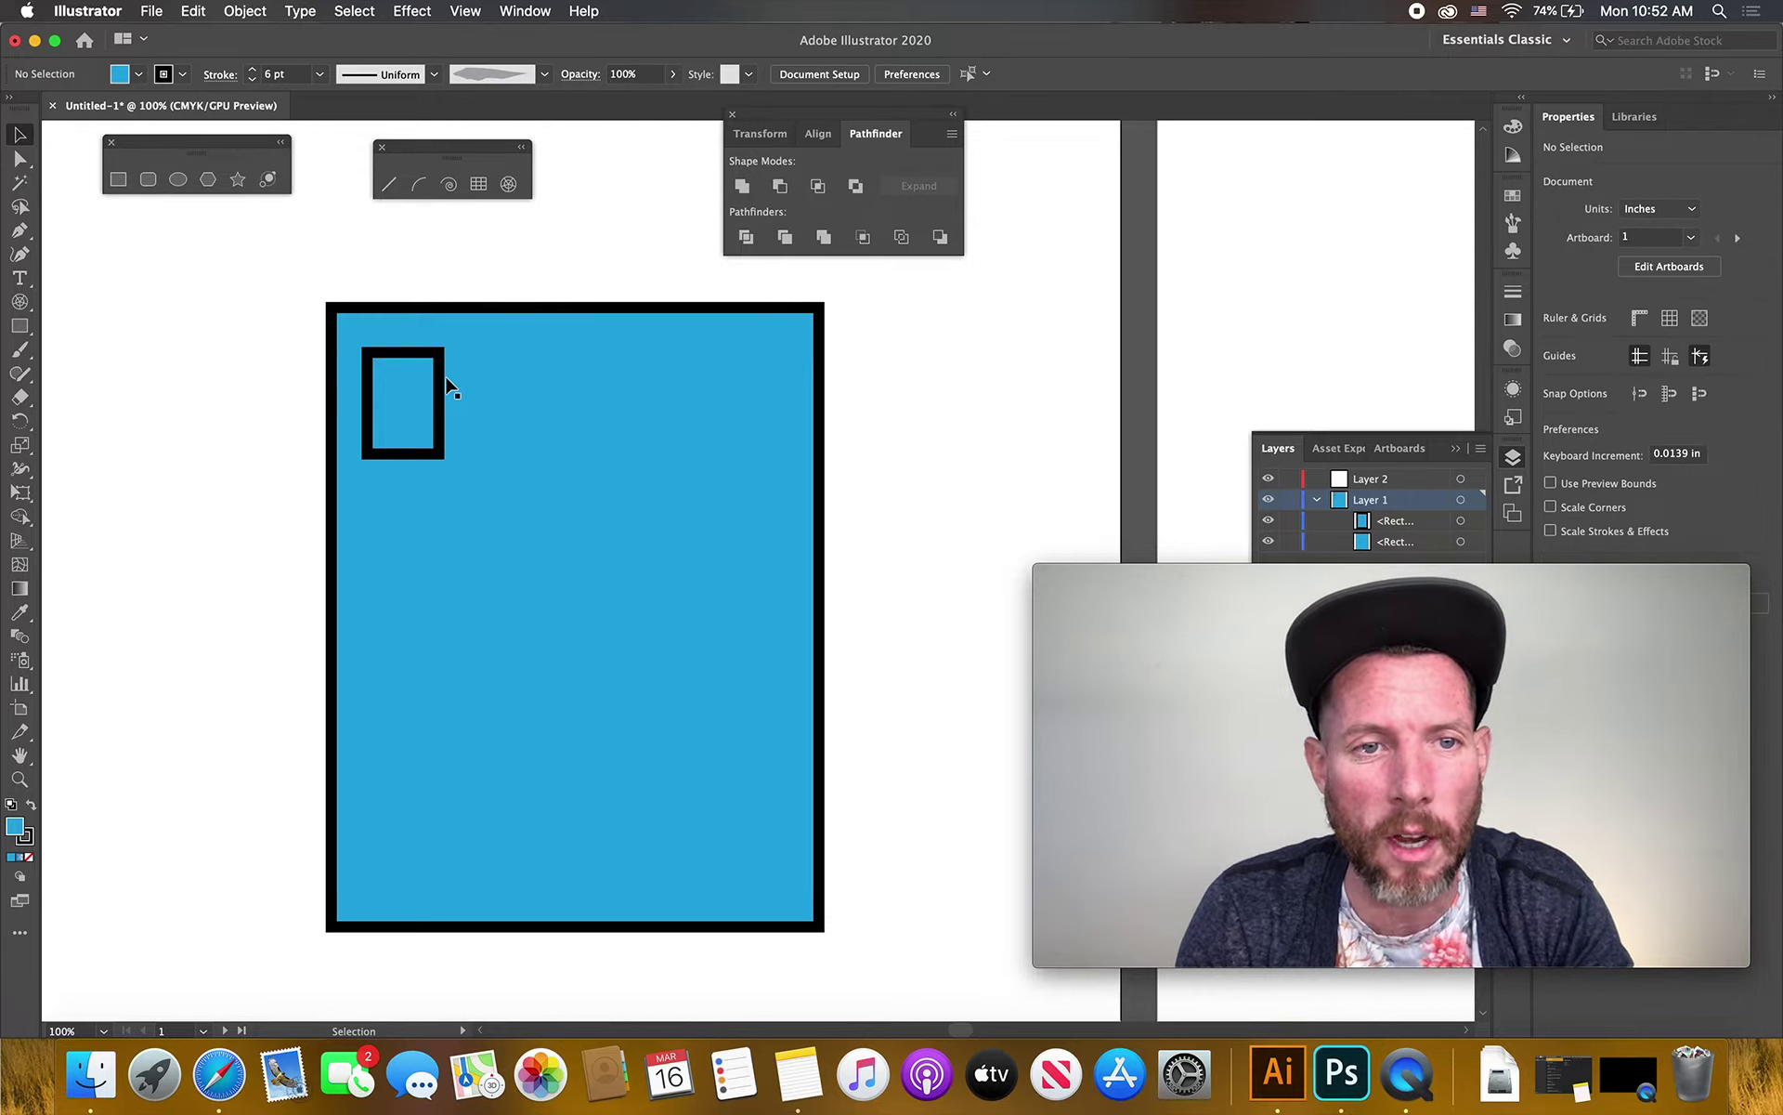
# Duplicate the small rectangle horizontally to its right and repeat the transformation twice to make a row of four
pyautogui.click(440, 381)
pyautogui.keyDown('shift'); pyautogui.click(444, 379); pyautogui.keyUp('shift')
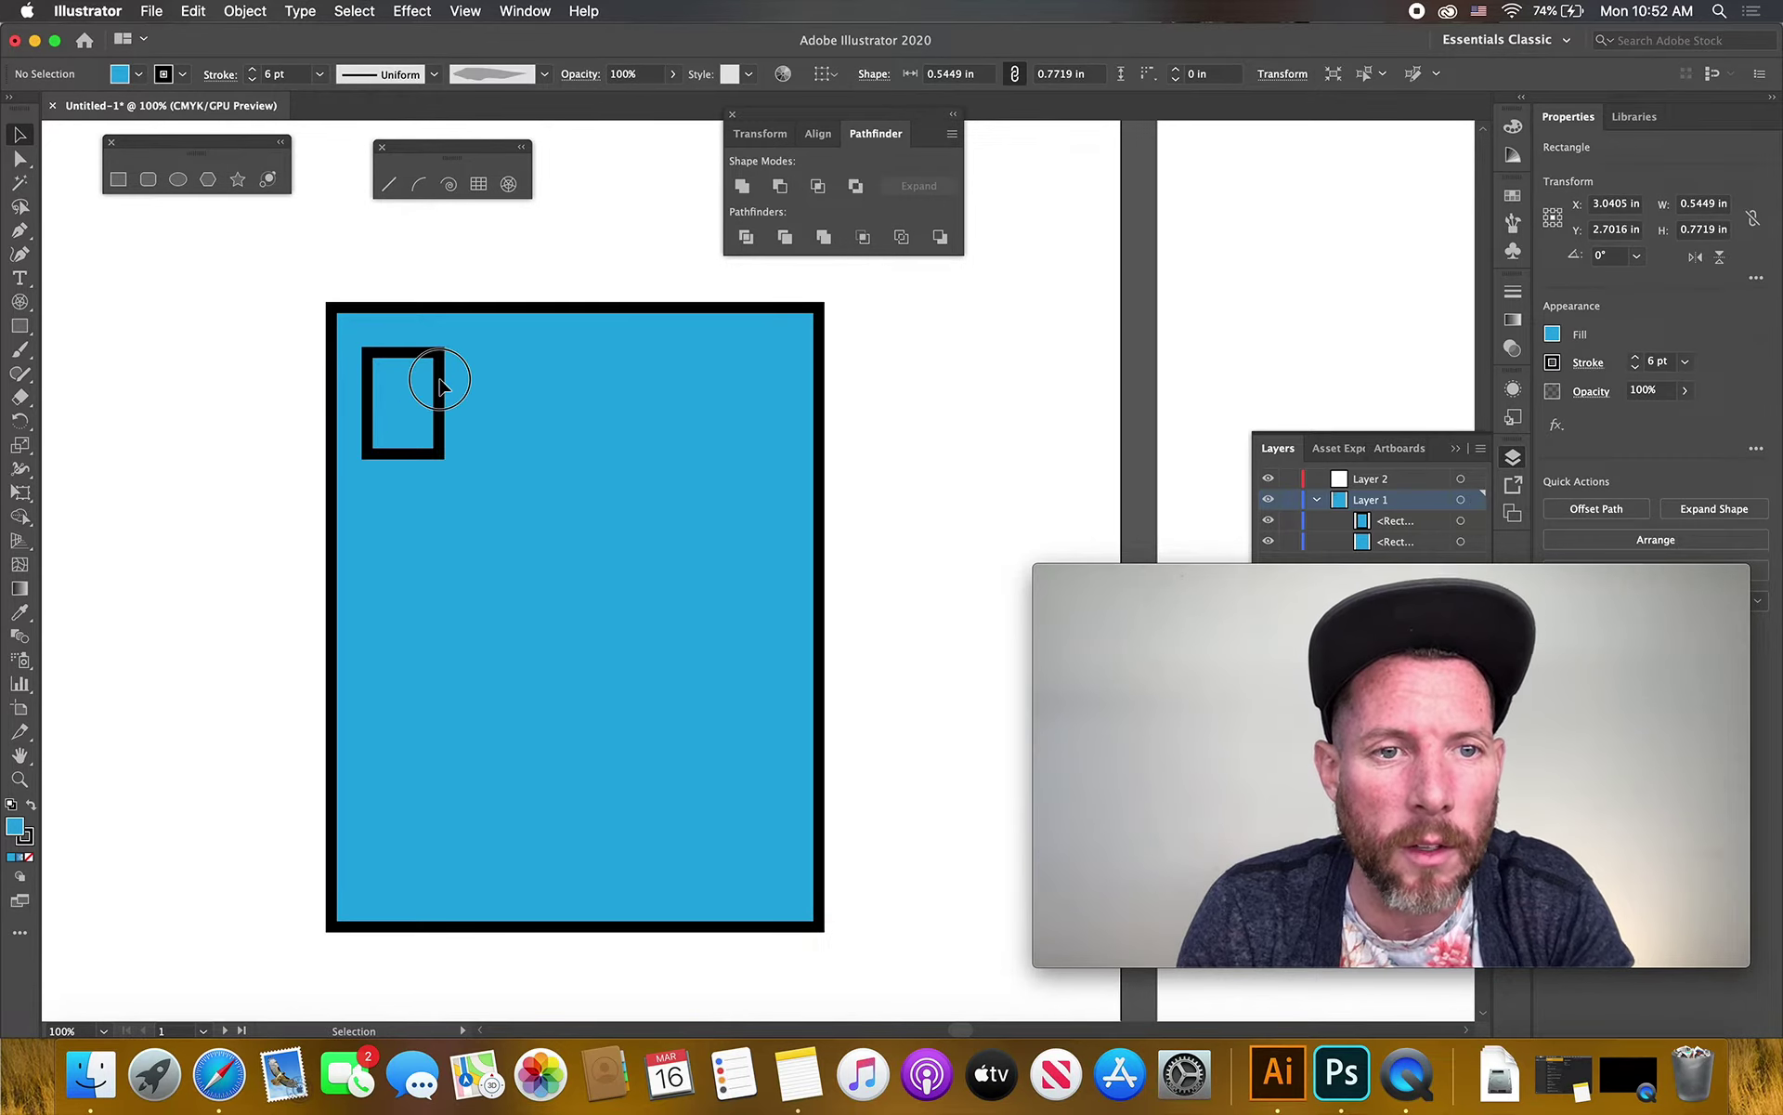
pyautogui.click(440, 390)
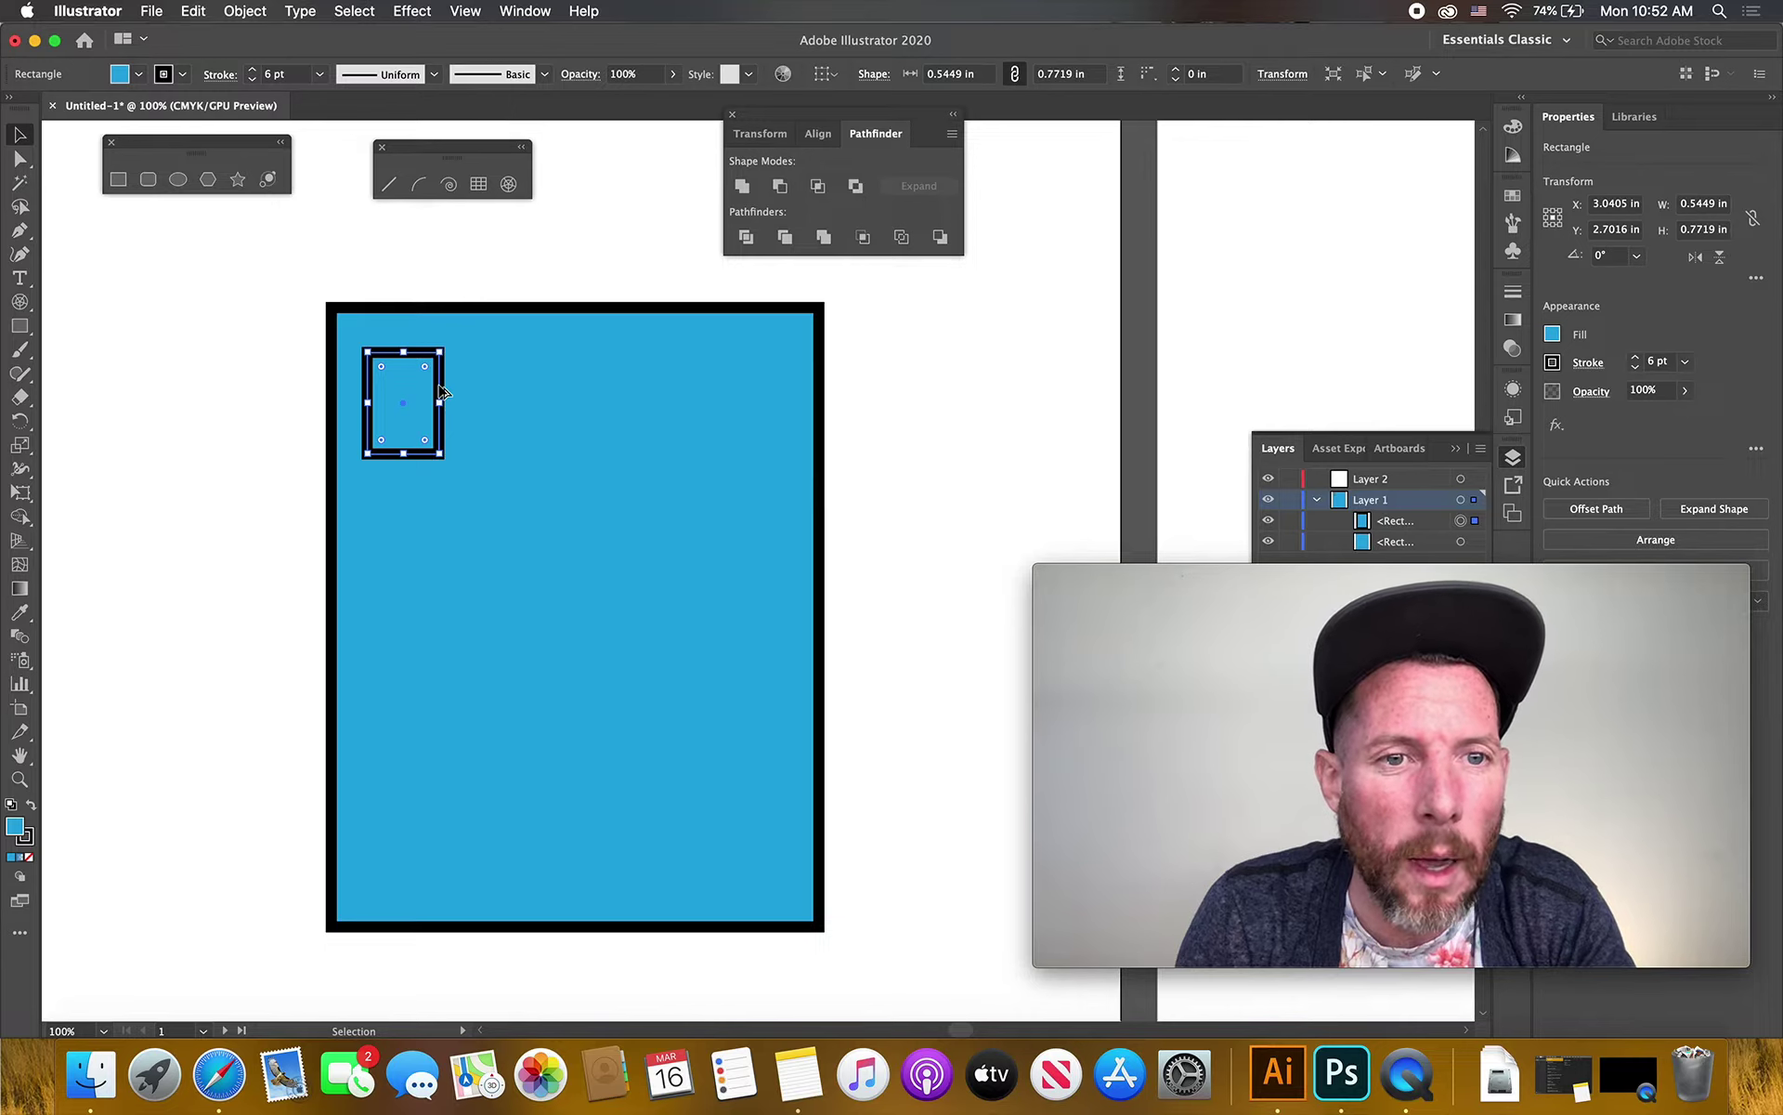
pyautogui.moveTo(439, 384); pyautogui.dragTo(550, 390)
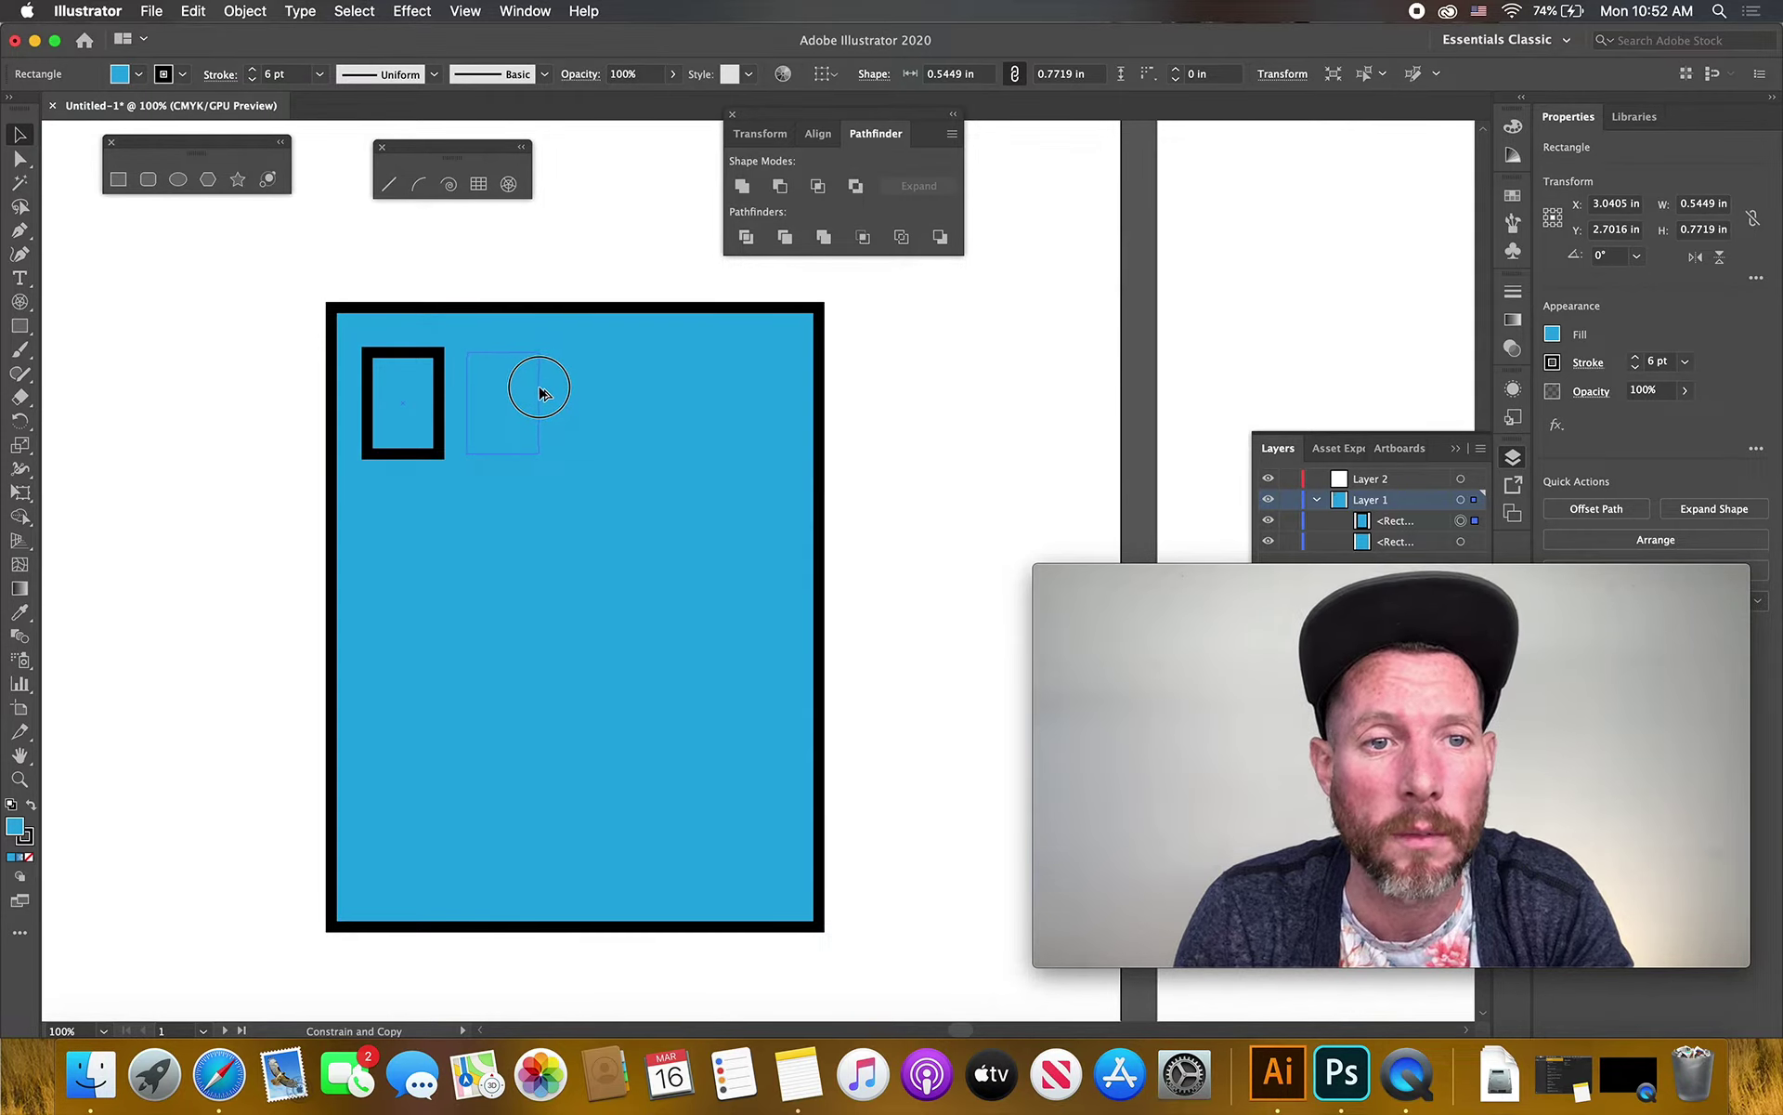
pyautogui.moveTo(540, 393); pyautogui.dragTo(543, 395)
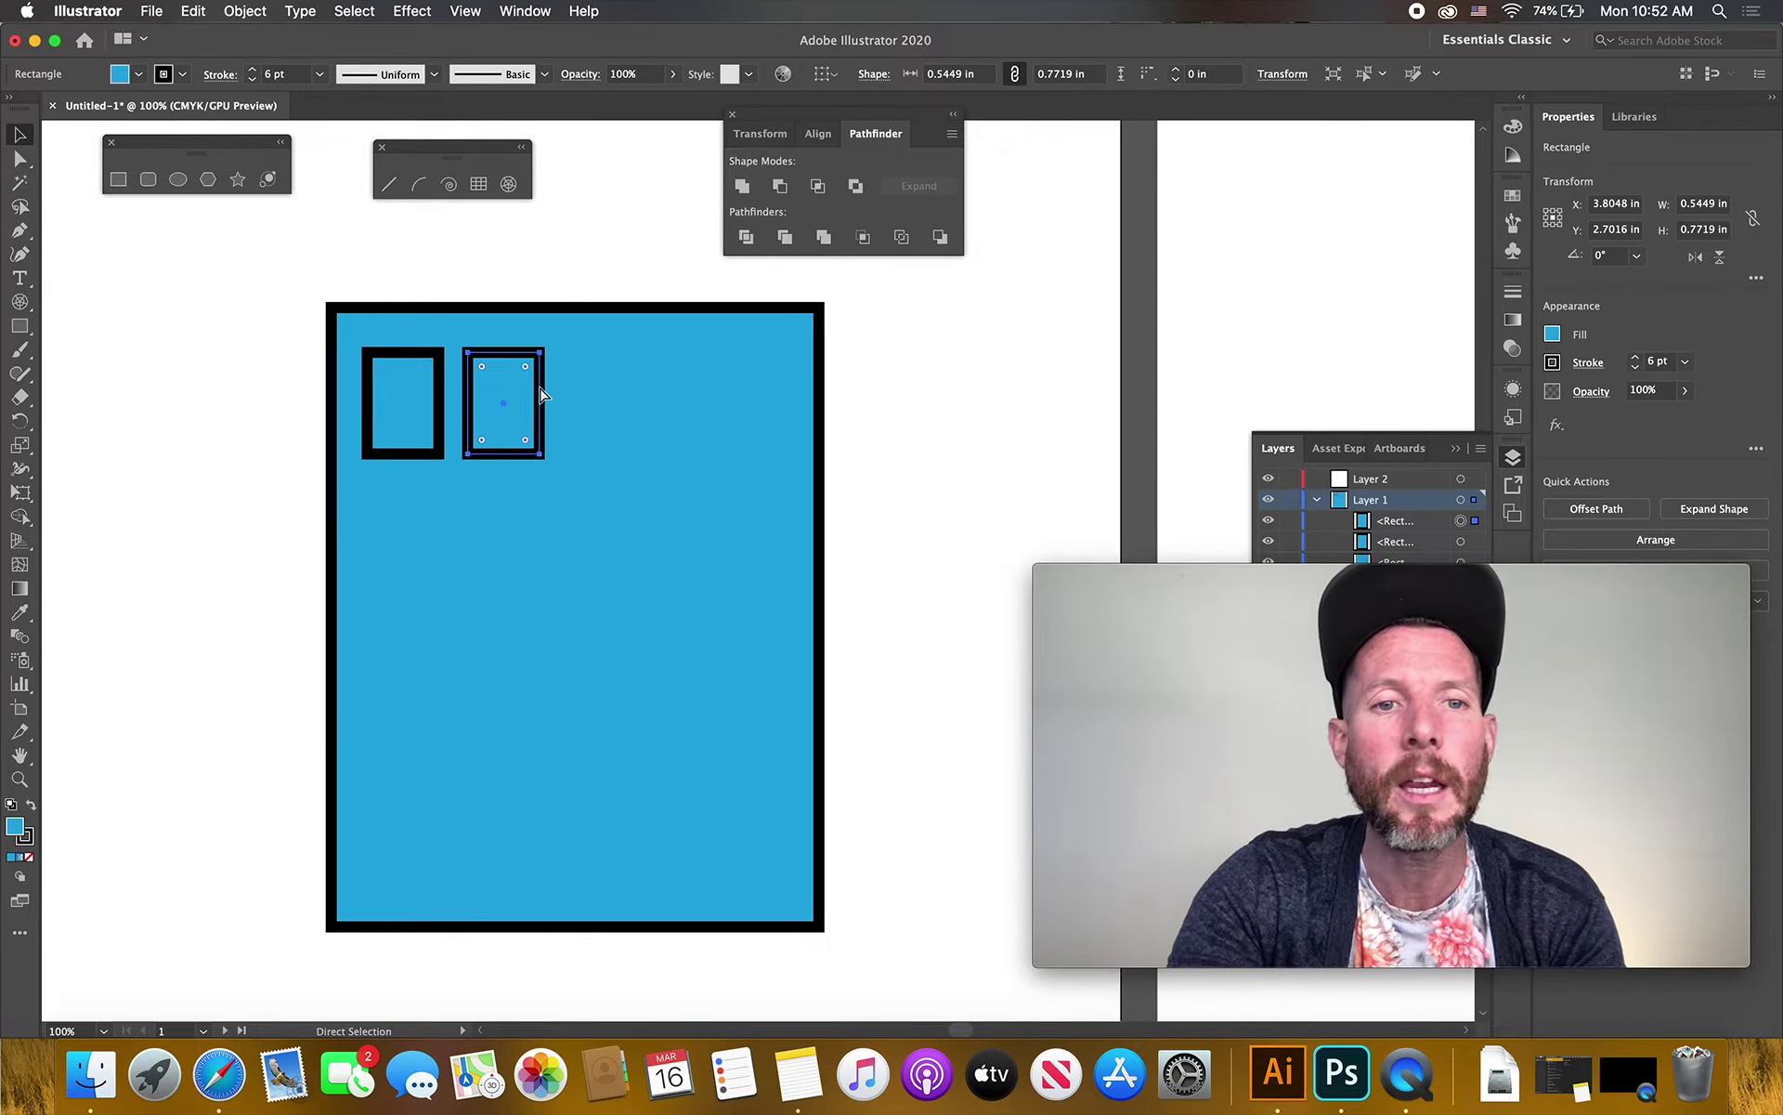
pyautogui.press('super+d')
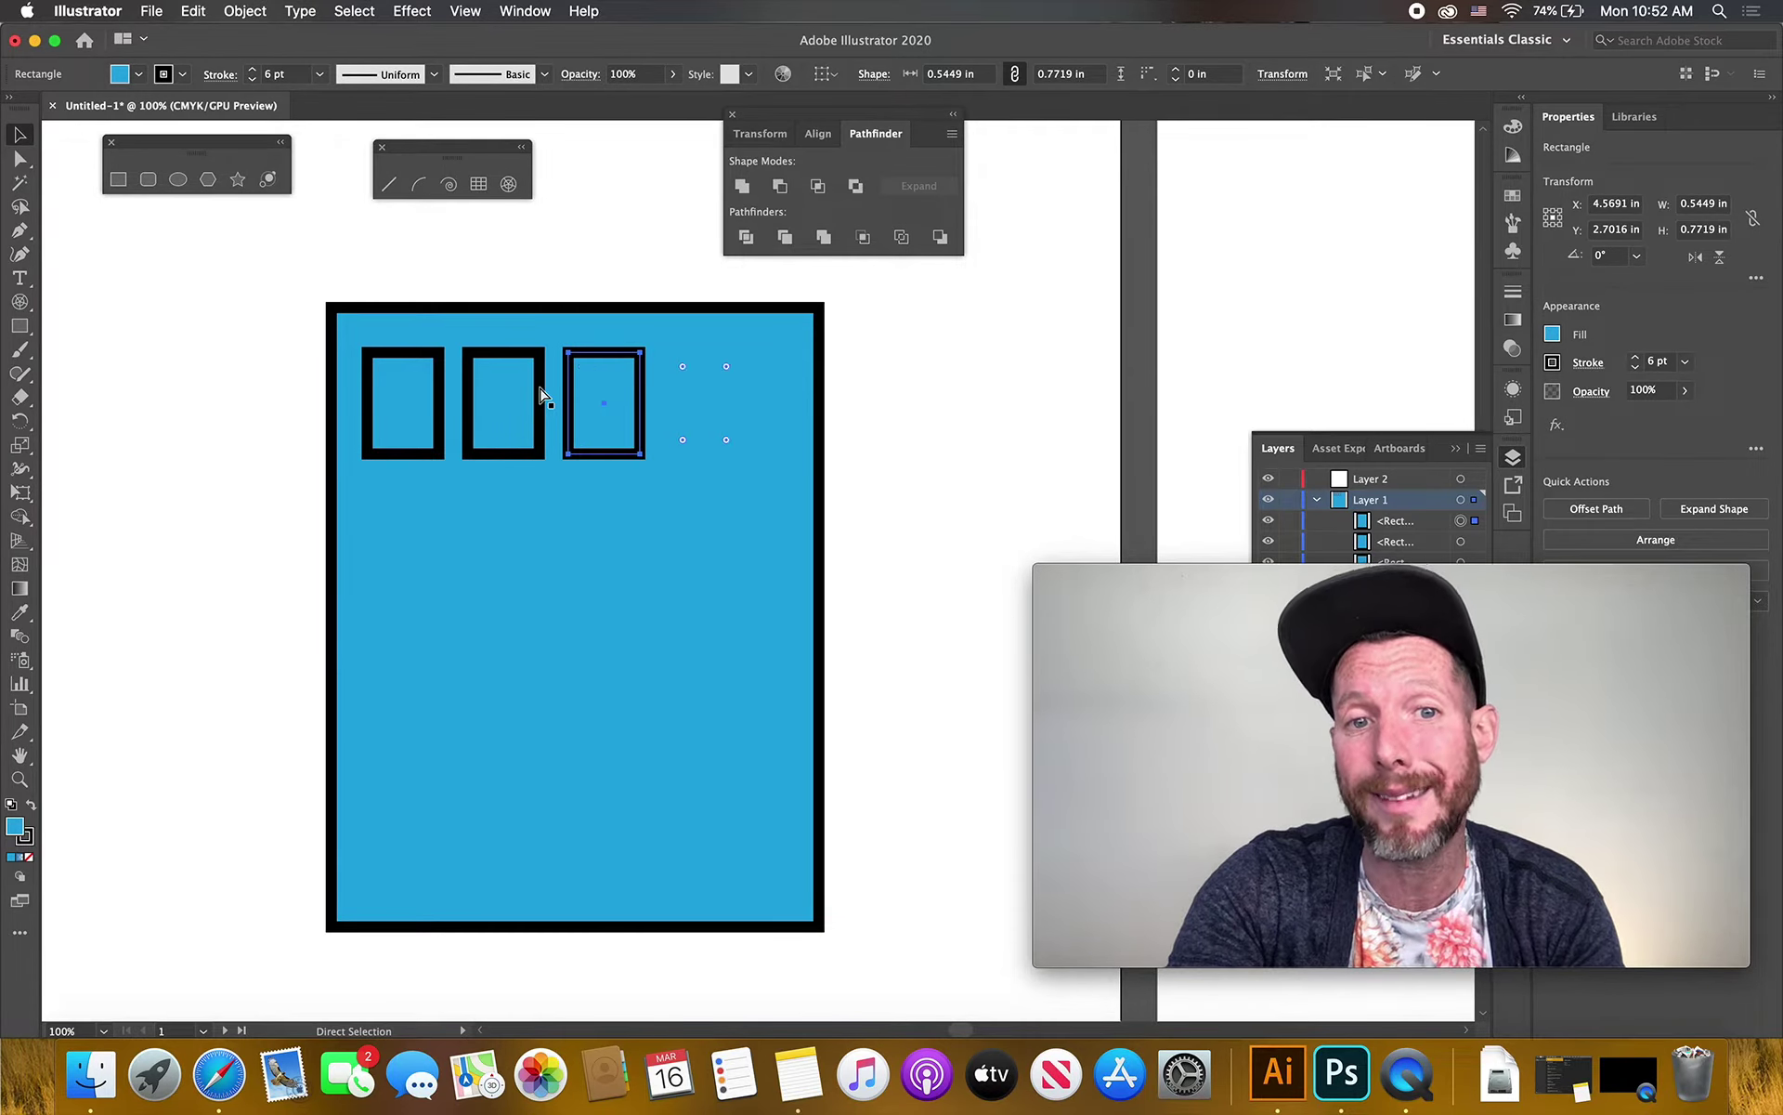
pyautogui.press('super+d')
pyautogui.press('v')
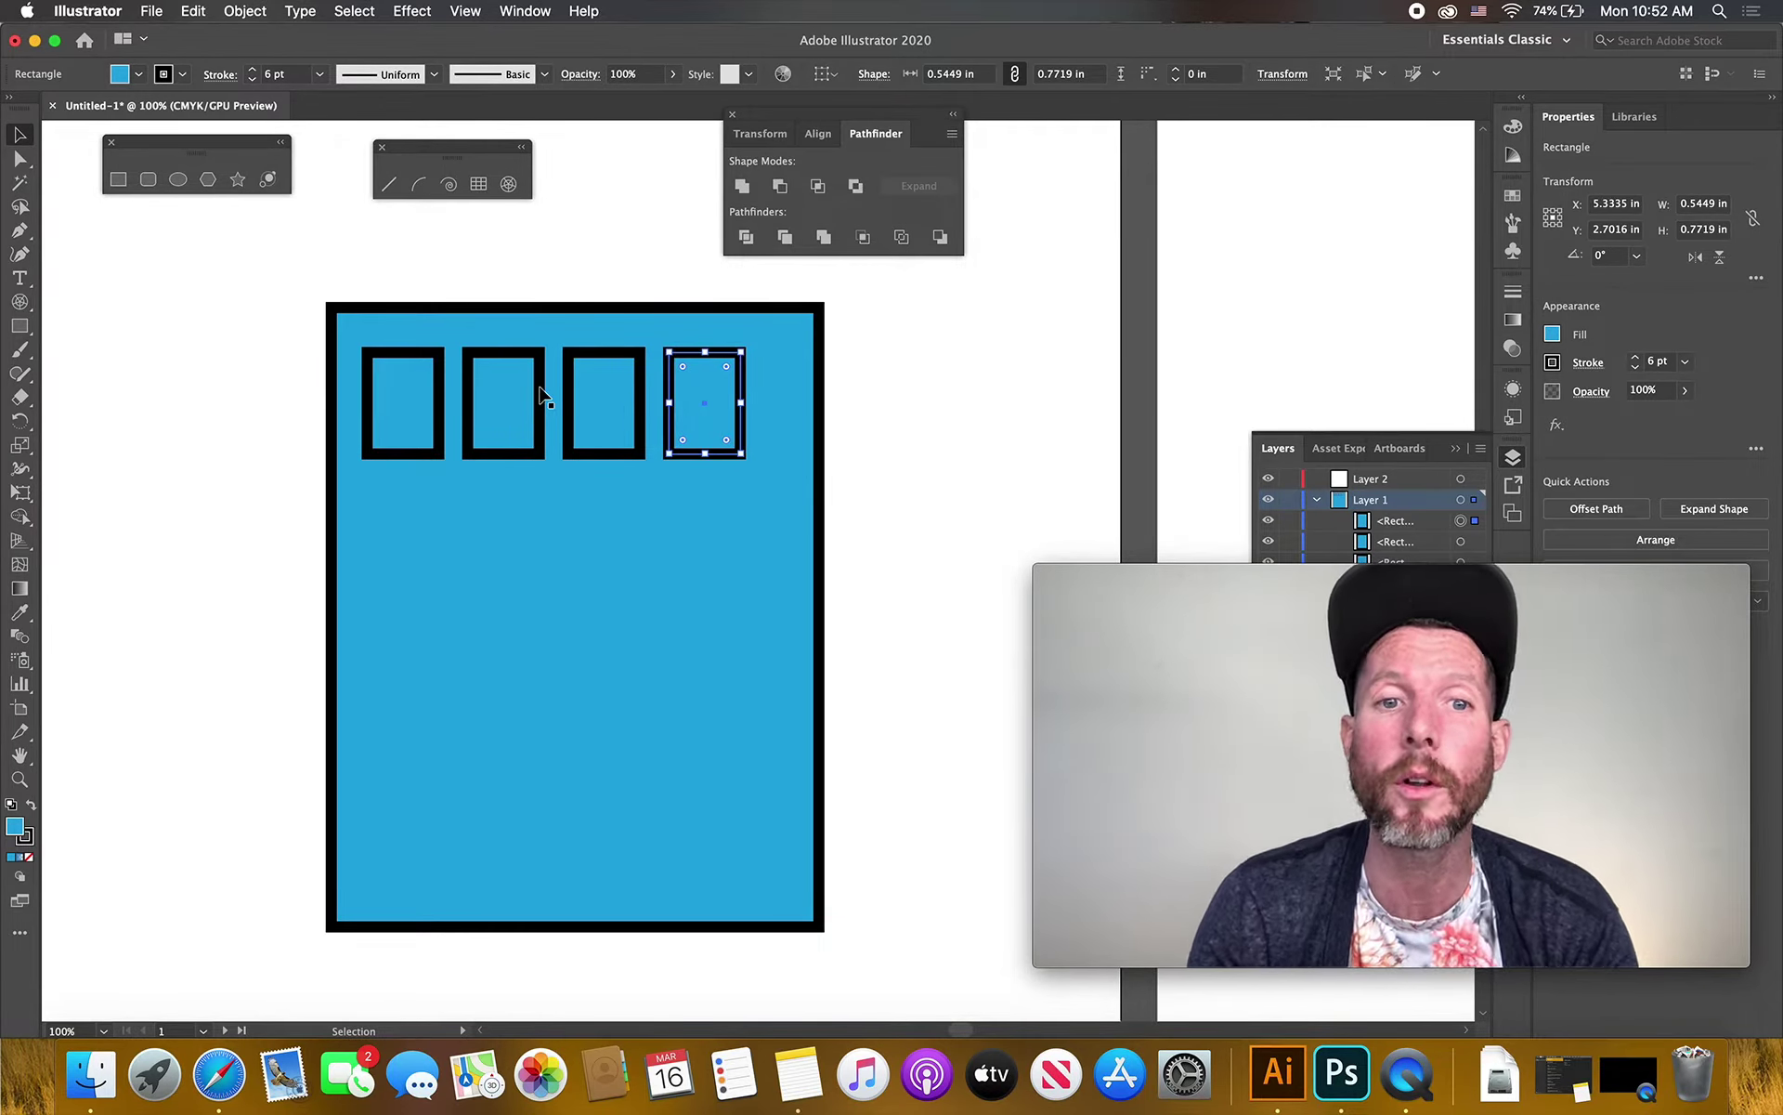
# Select all four small rectangles and shift the row right to centre it within the large rectangle
pyautogui.moveTo(344, 325); pyautogui.dragTo(552, 406)
pyautogui.press('super+z')
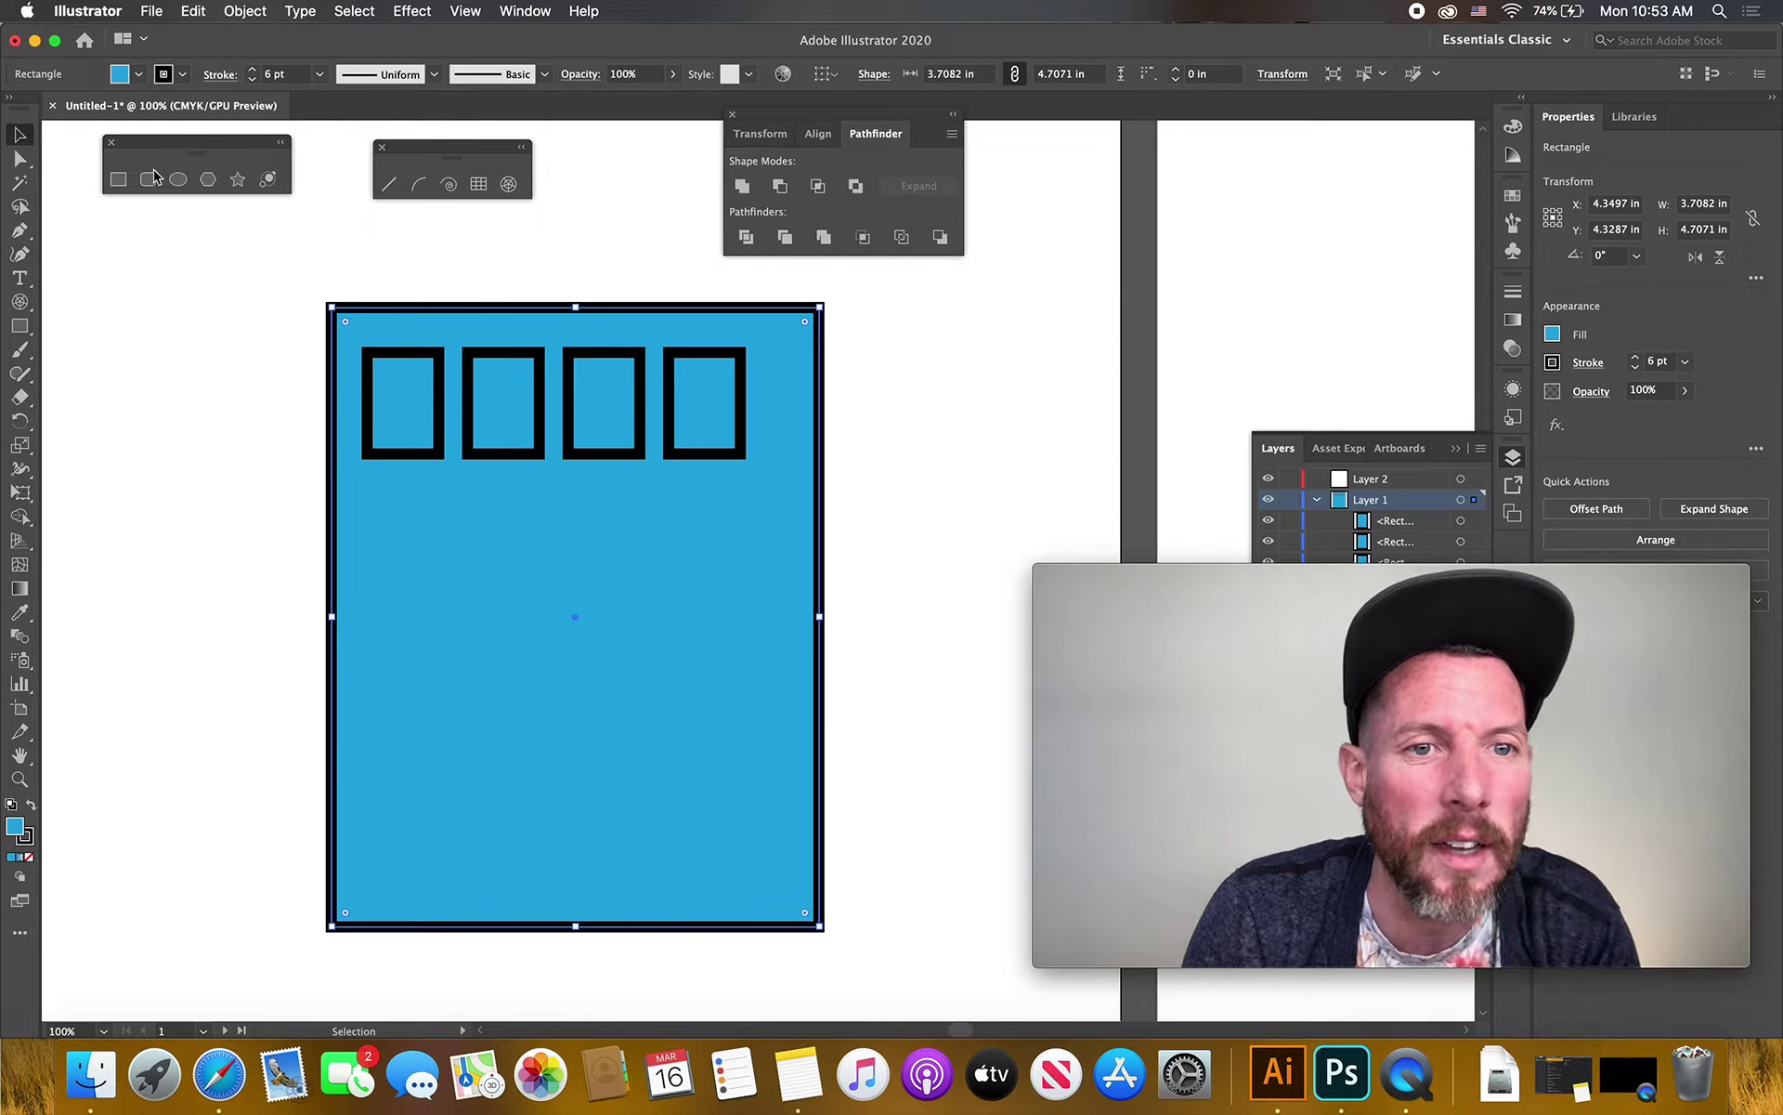
pyautogui.click(438, 364)
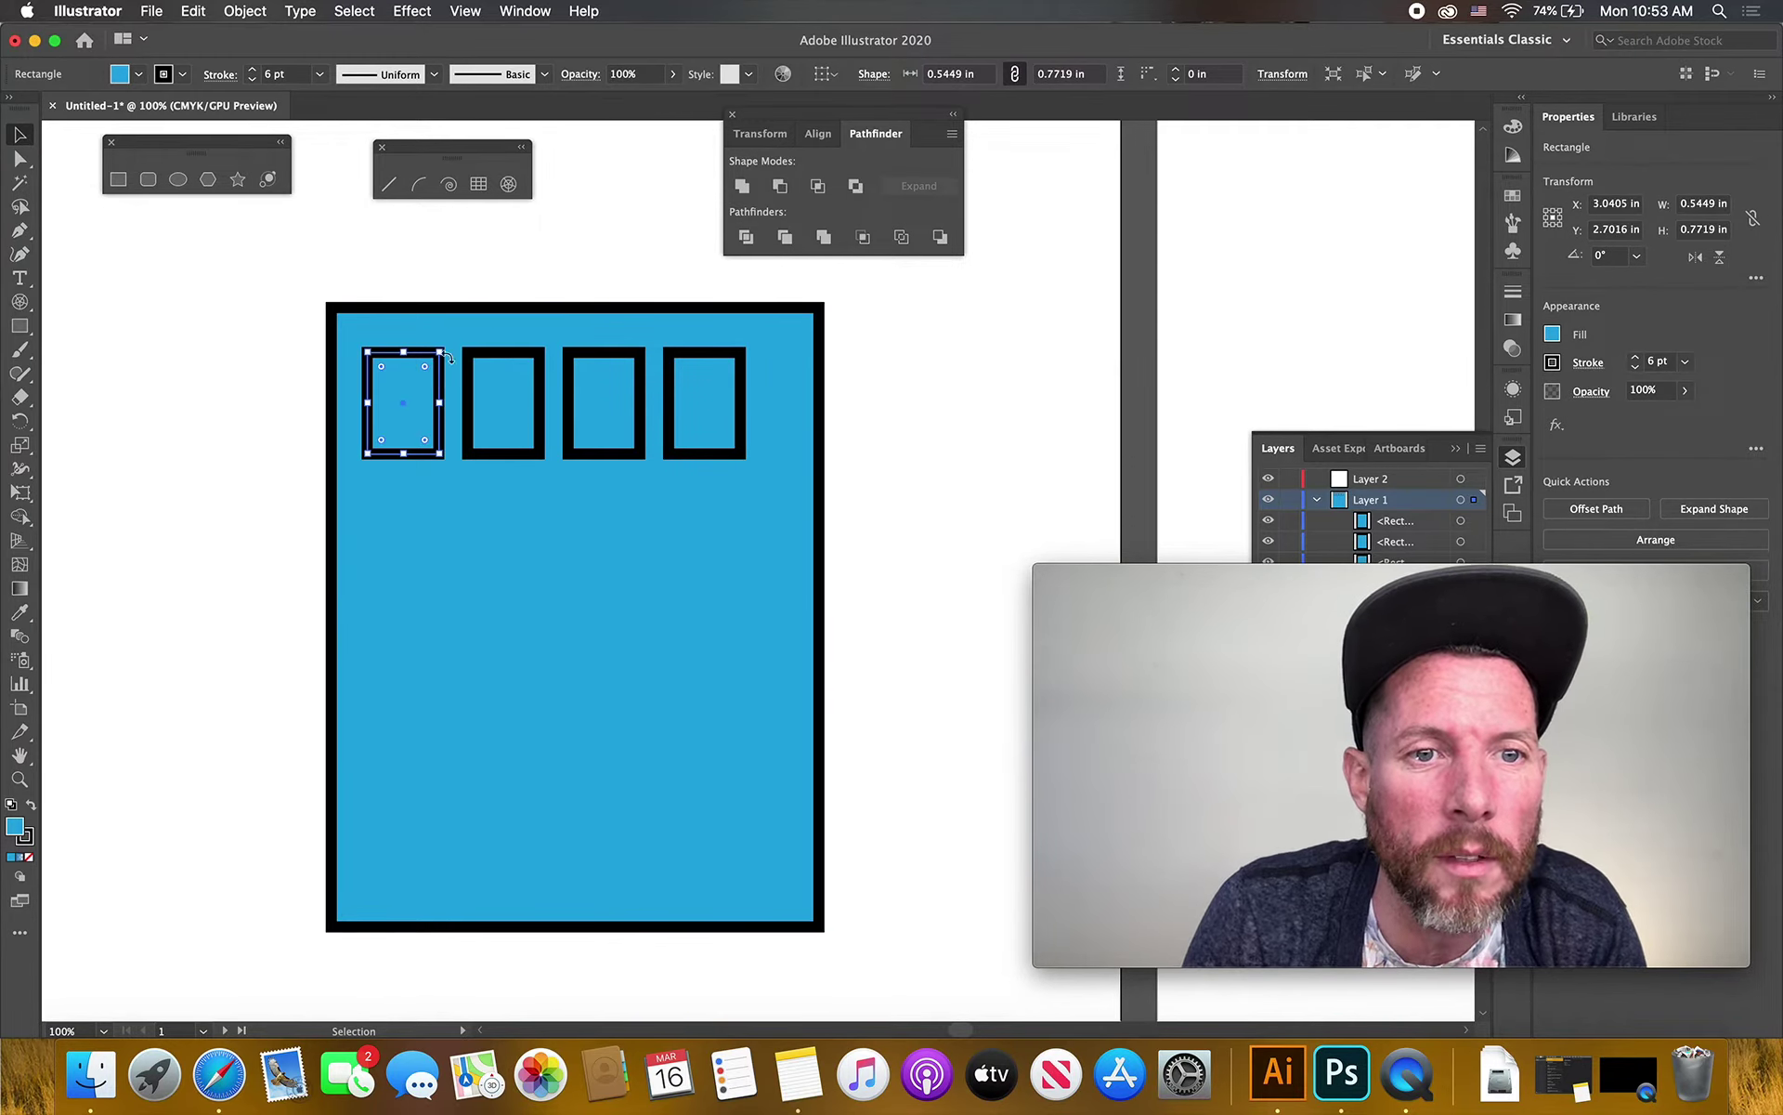
pyautogui.keyDown('shift'); pyautogui.click(512, 361); pyautogui.keyUp('shift')
pyautogui.keyDown('shift'); pyautogui.click(627, 361); pyautogui.keyUp('shift')
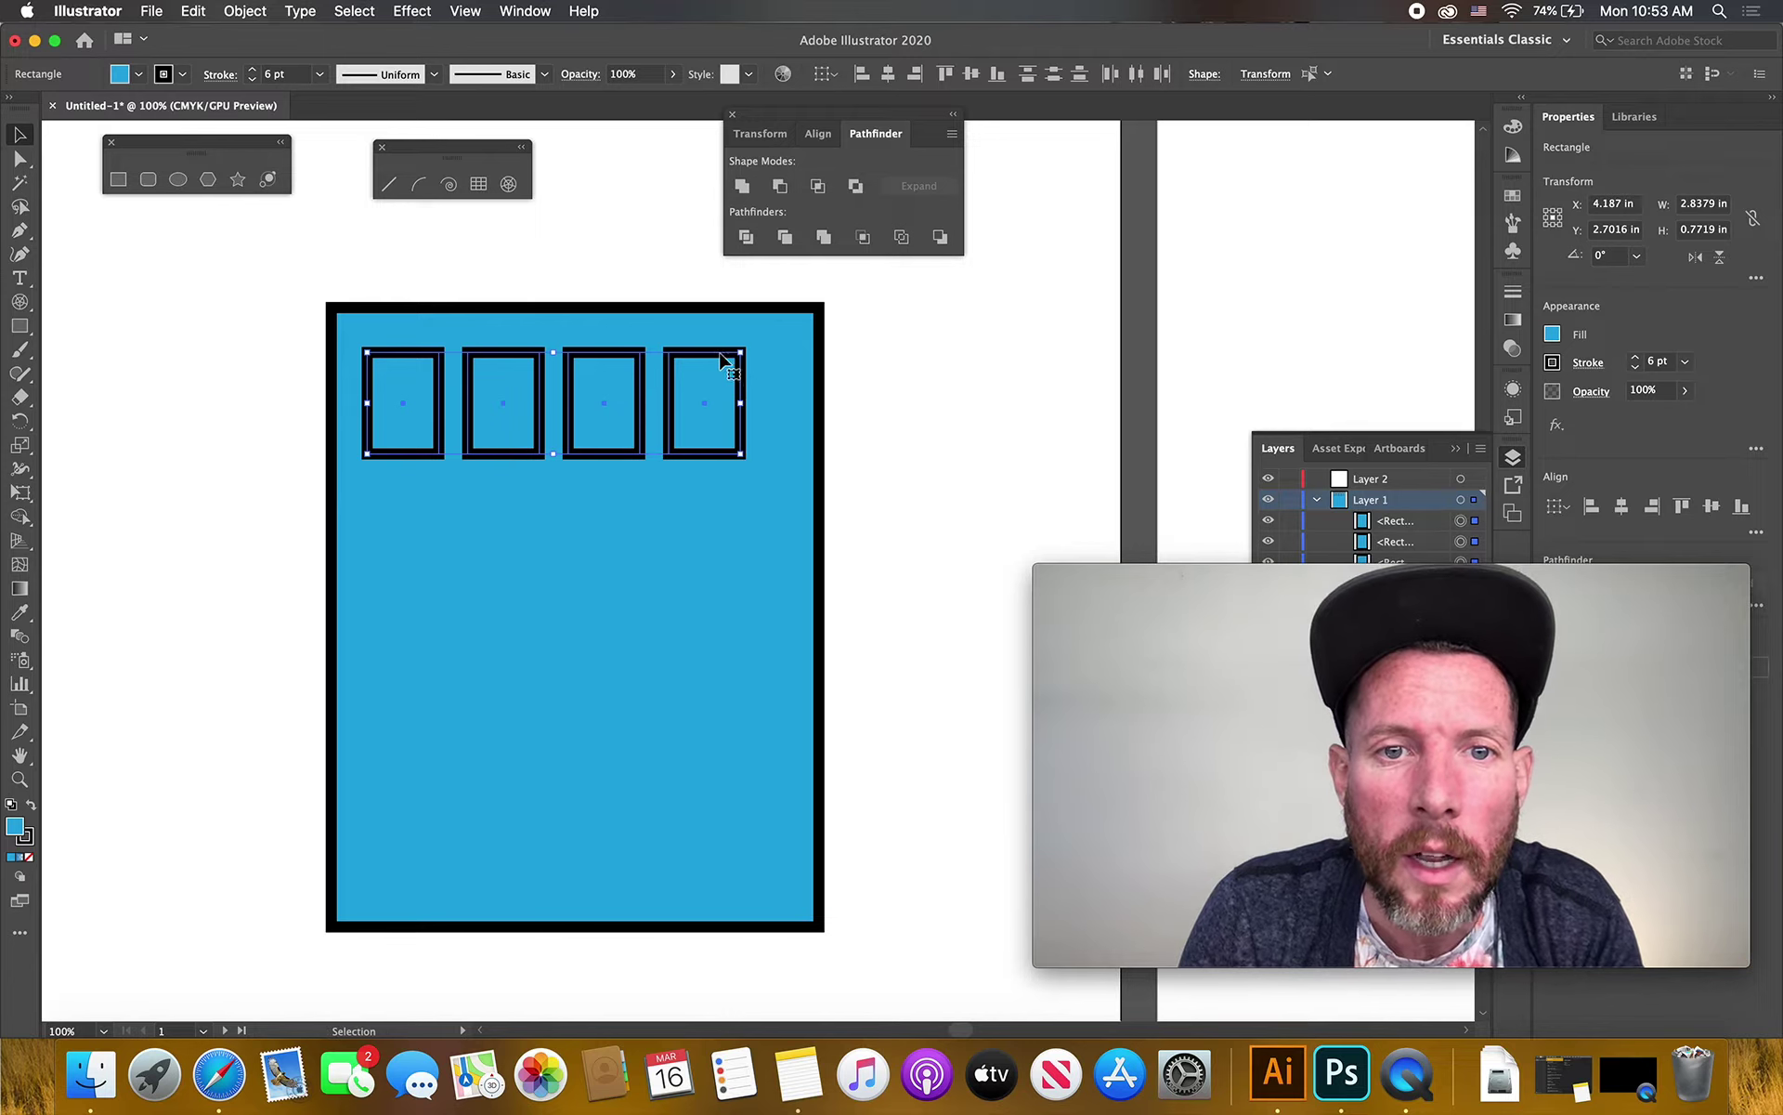
pyautogui.moveTo(718, 353); pyautogui.dragTo(743, 358)
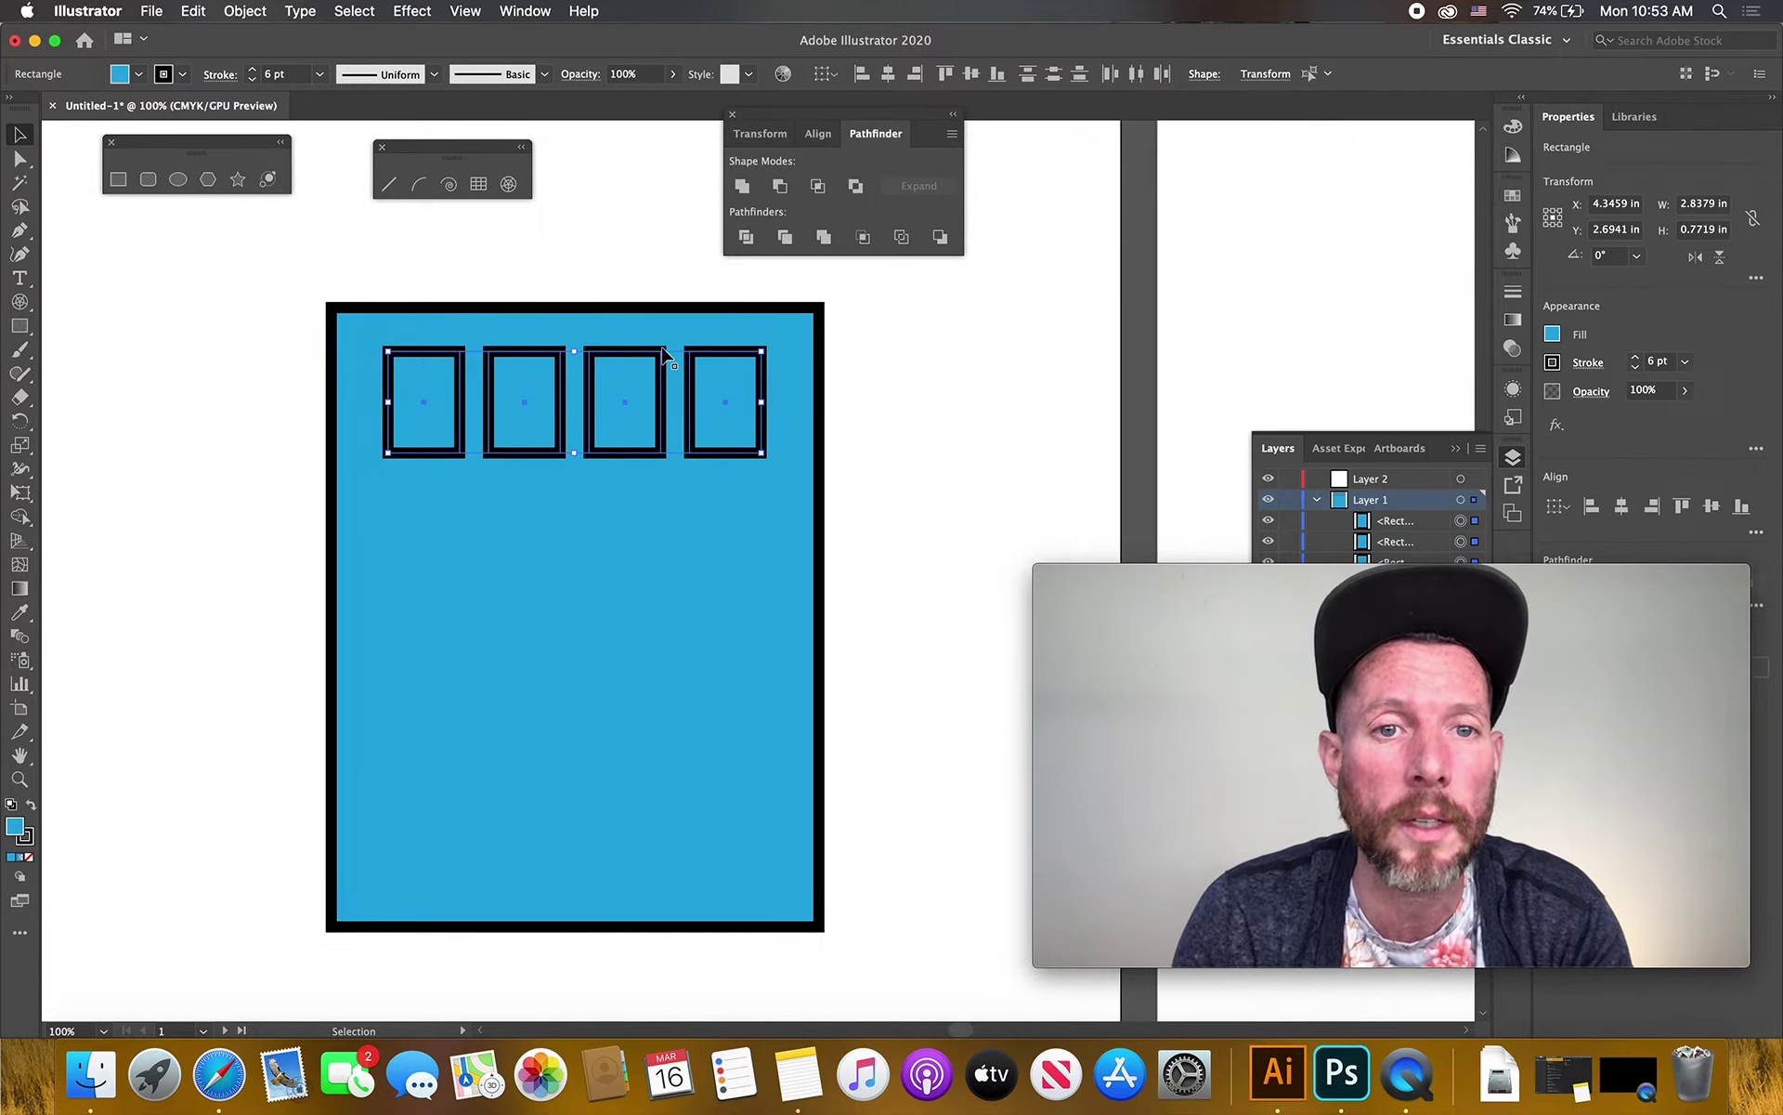
# Copy the row of four small rectangles straight down and repeat the duplication until there are four rows, then deselect
pyautogui.moveTo(664, 355); pyautogui.dragTo(660, 418)
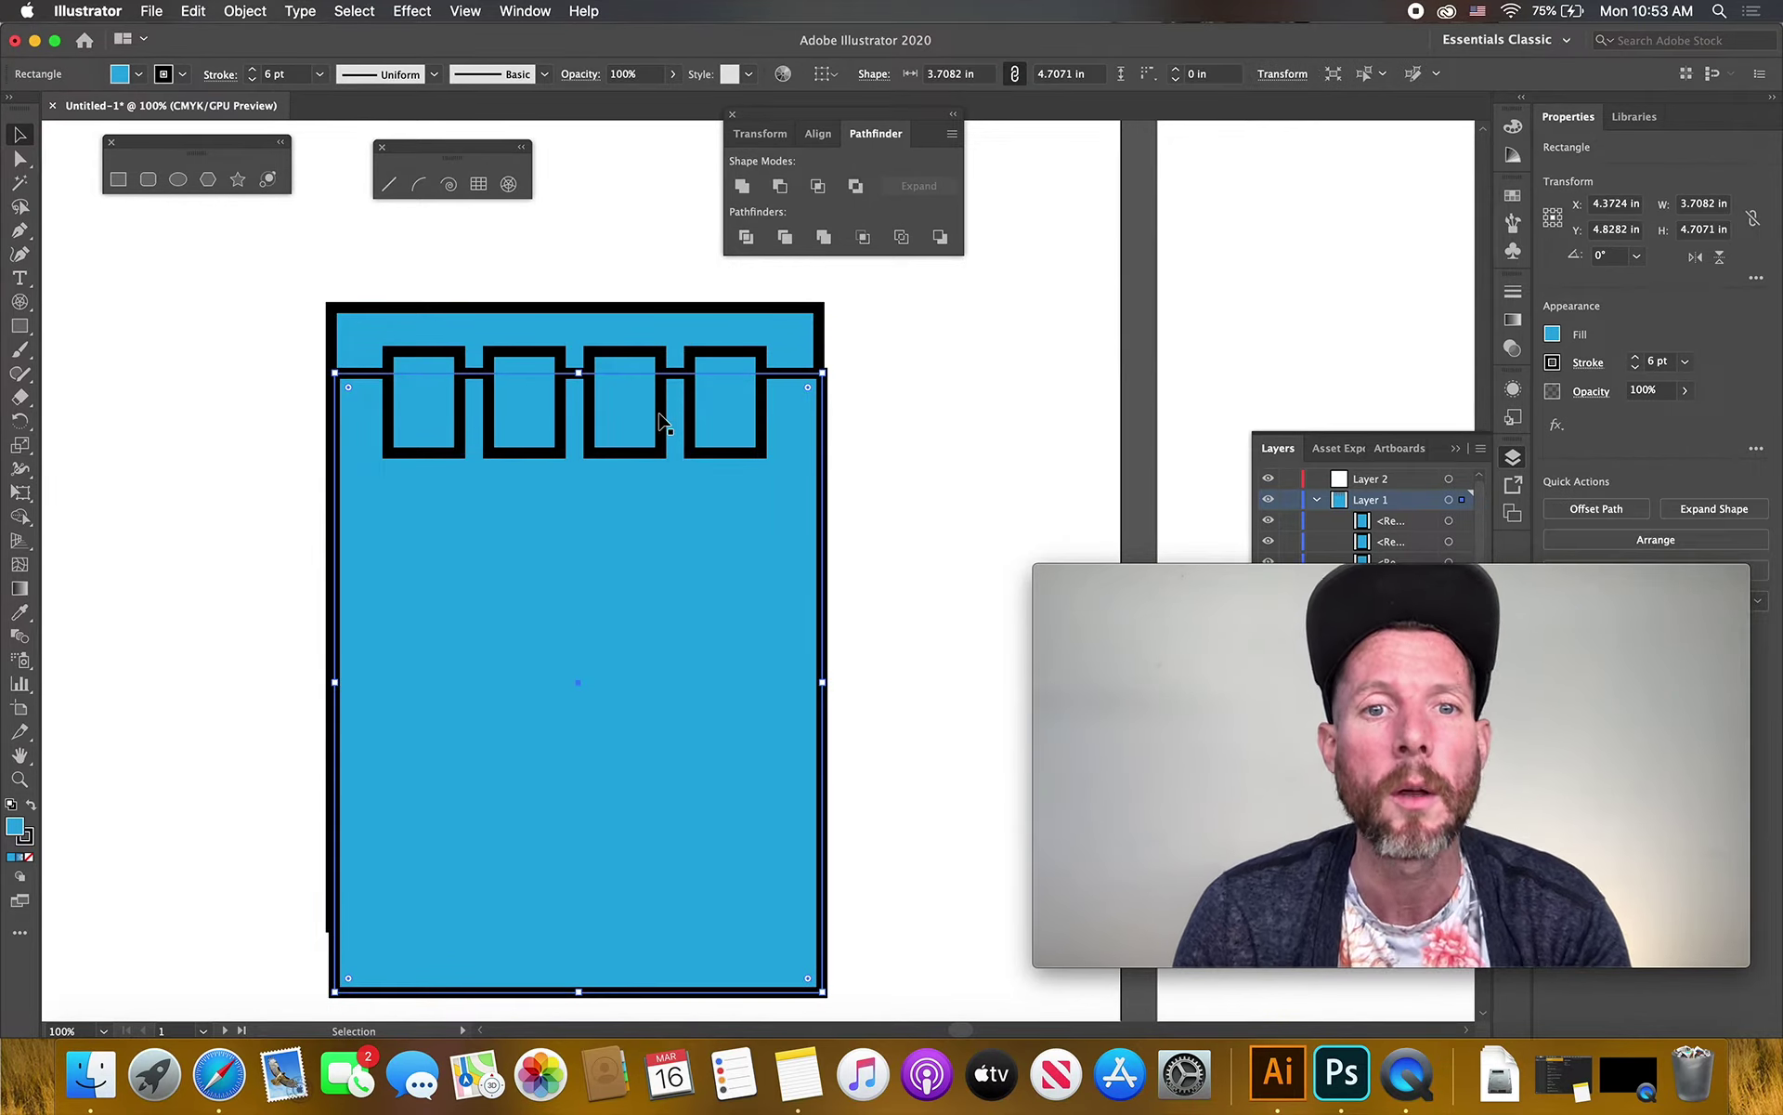
pyautogui.press('super+z')
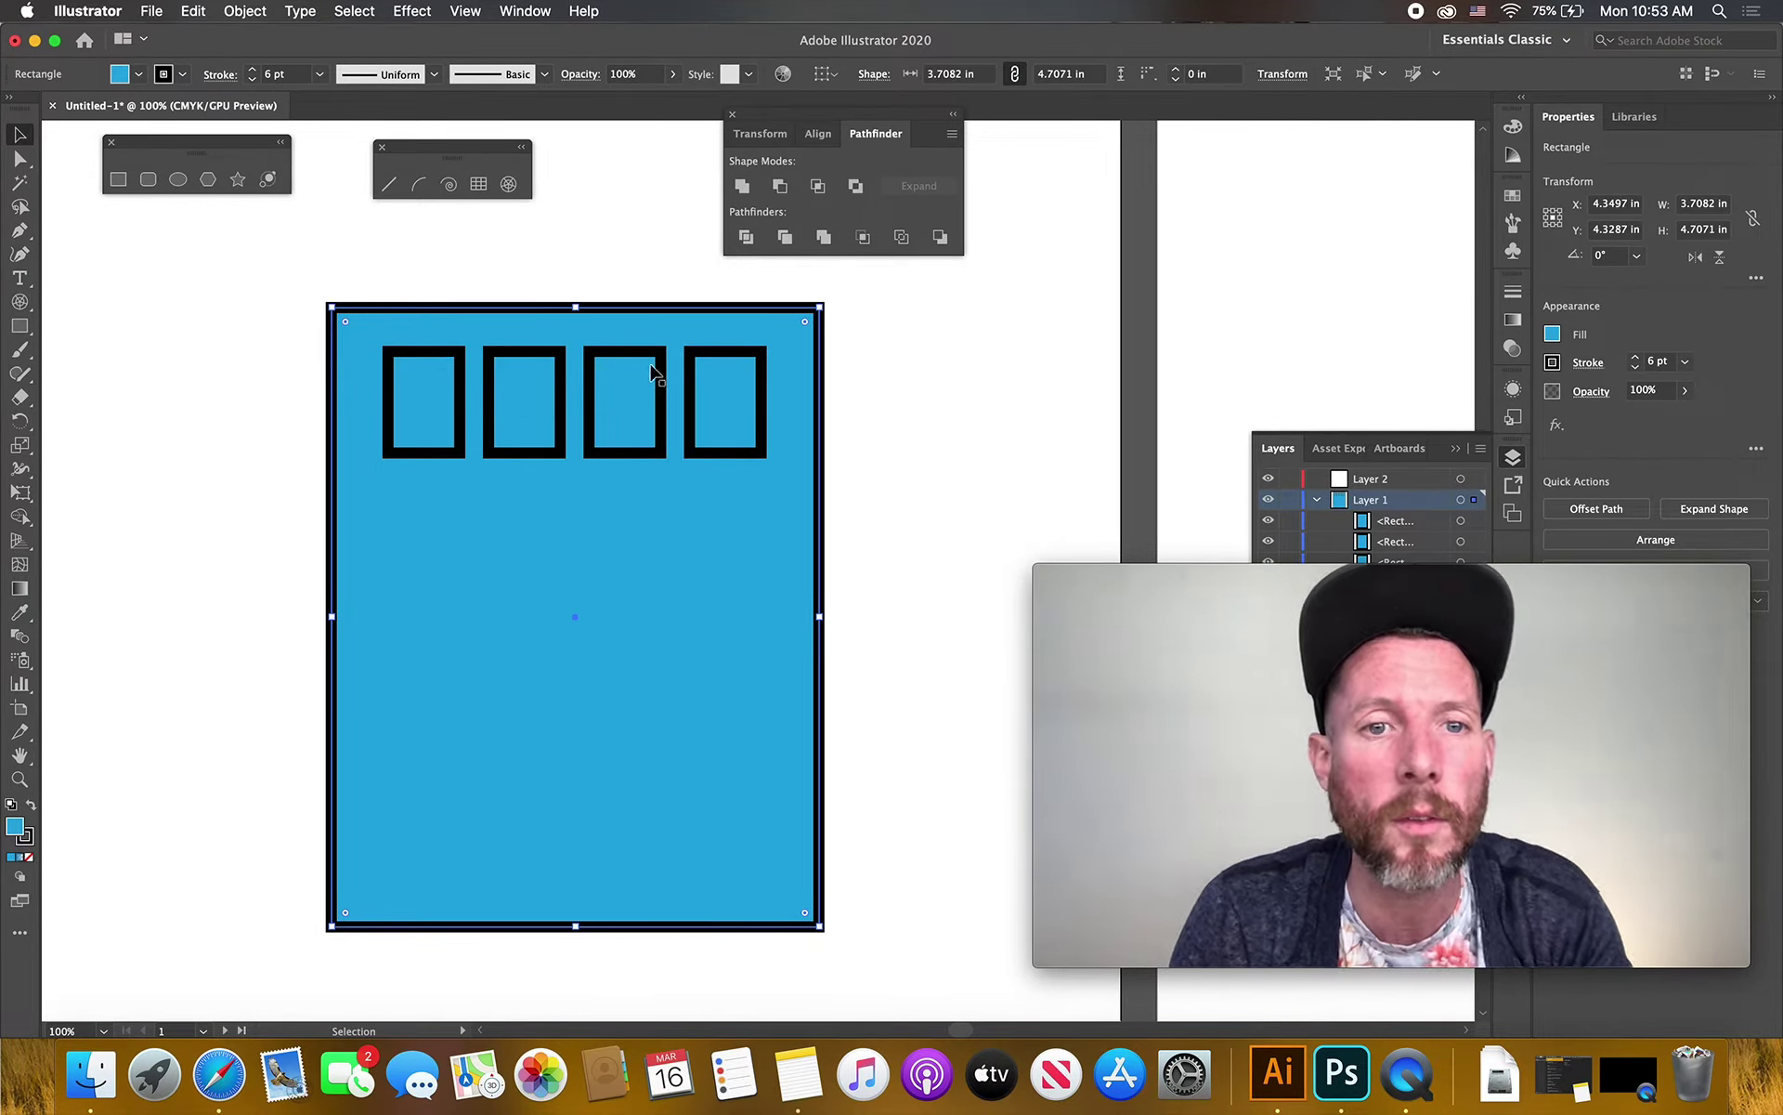
pyautogui.click(639, 363)
pyautogui.click(544, 358)
pyautogui.keyDown('shift'); pyautogui.click(450, 362); pyautogui.keyUp('shift')
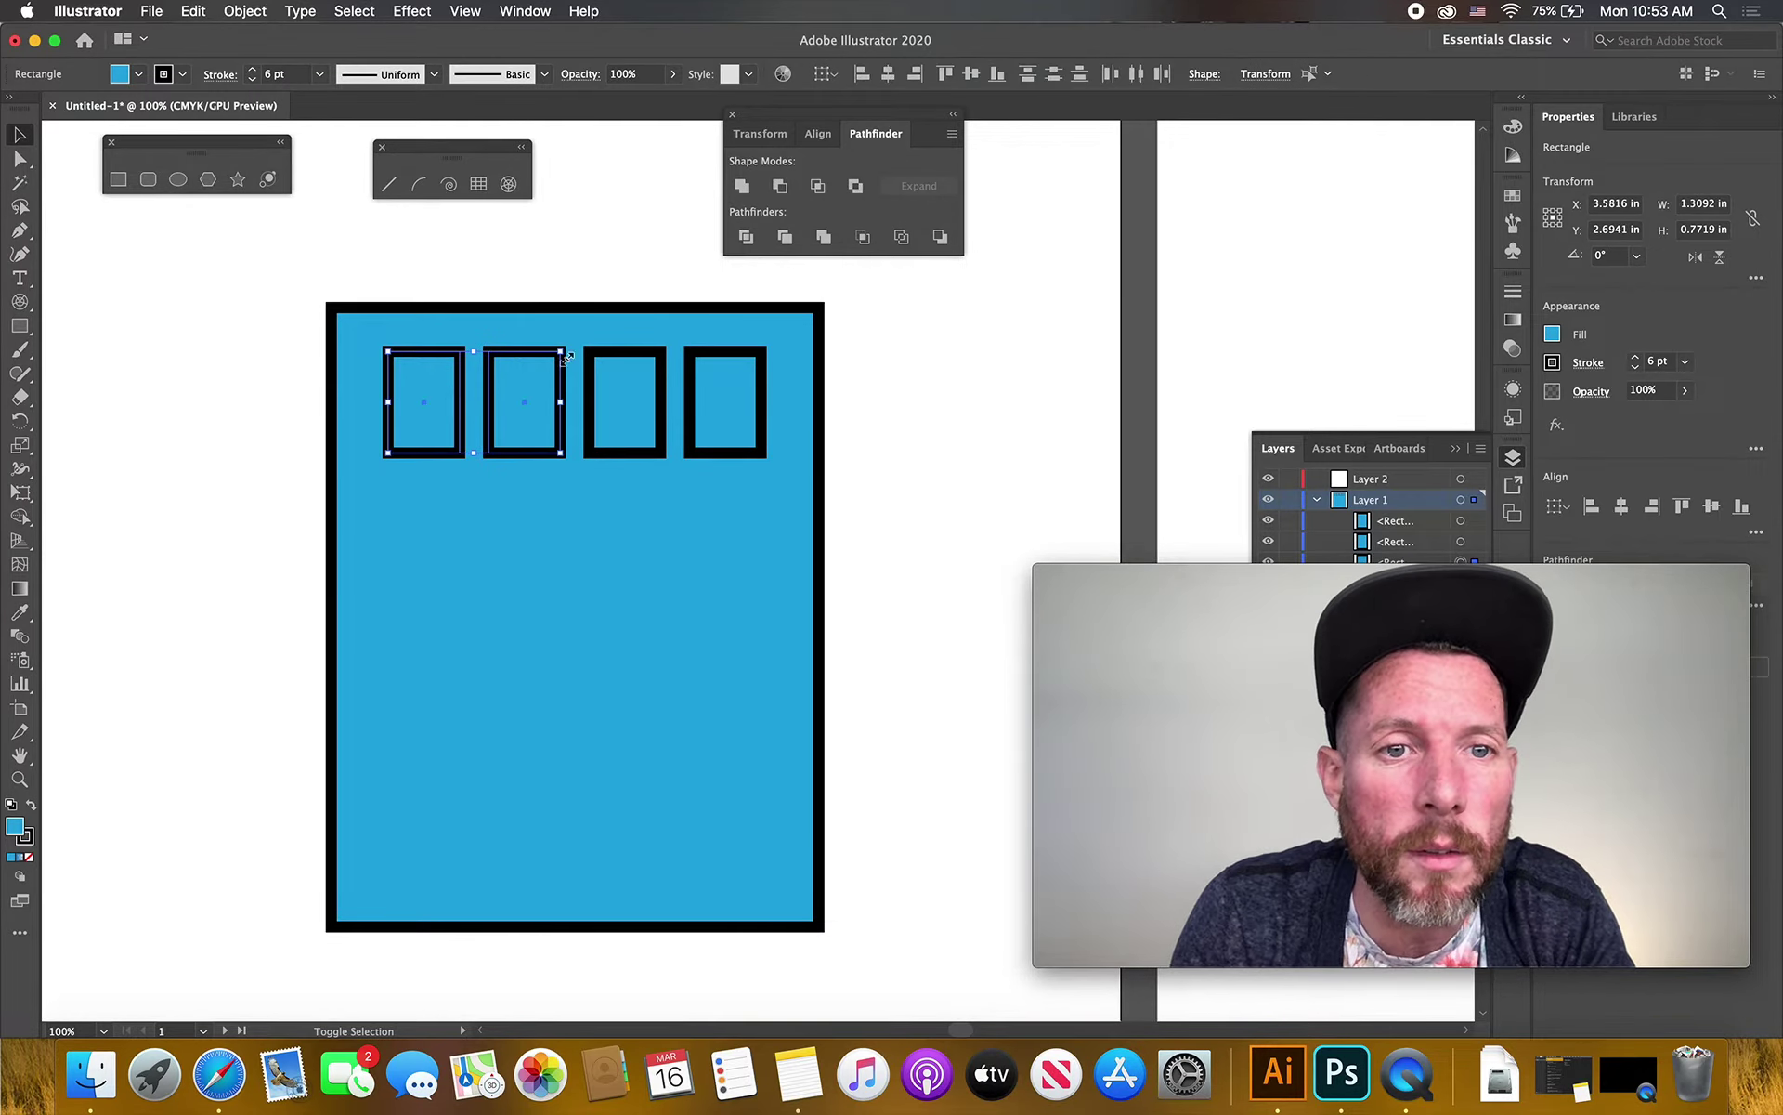
pyautogui.keyDown('shift'); pyautogui.click(624, 362); pyautogui.keyUp('shift')
pyautogui.keyDown('shift'); pyautogui.click(698, 358); pyautogui.keyUp('shift')
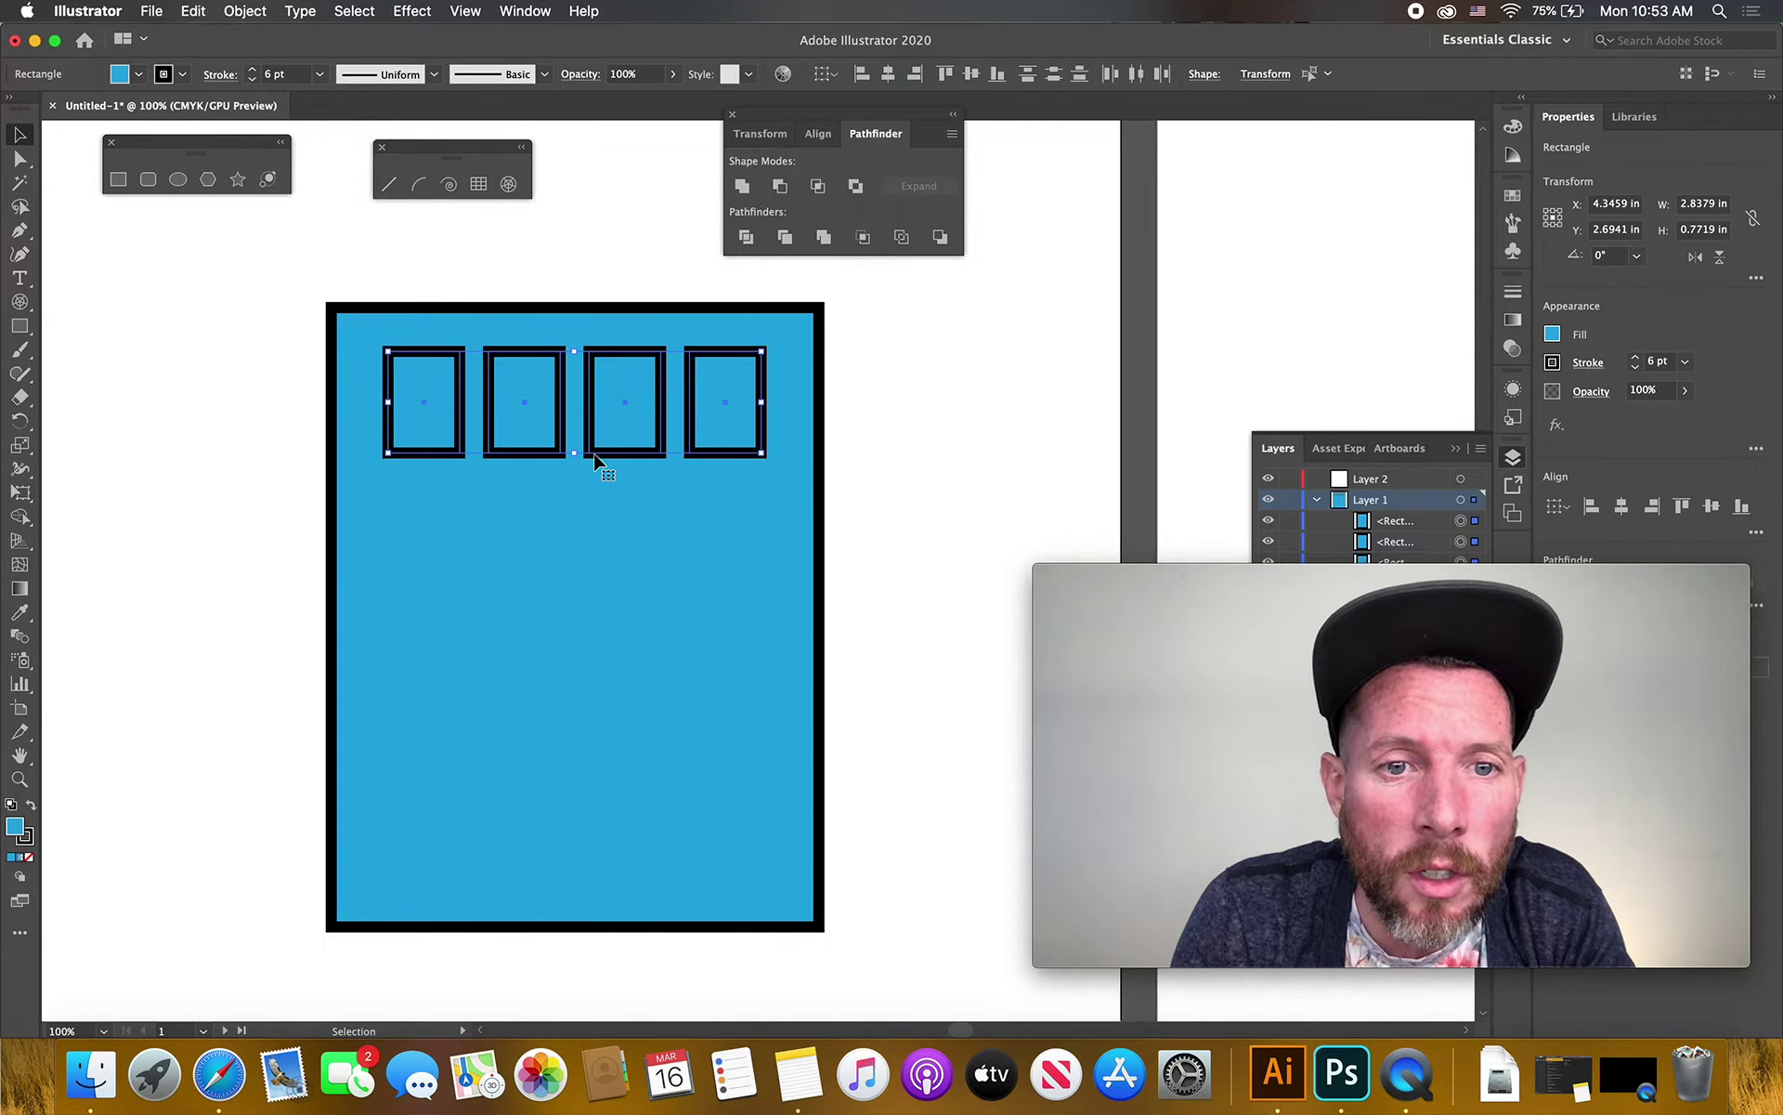
pyautogui.moveTo(595, 455); pyautogui.dragTo(600, 595)
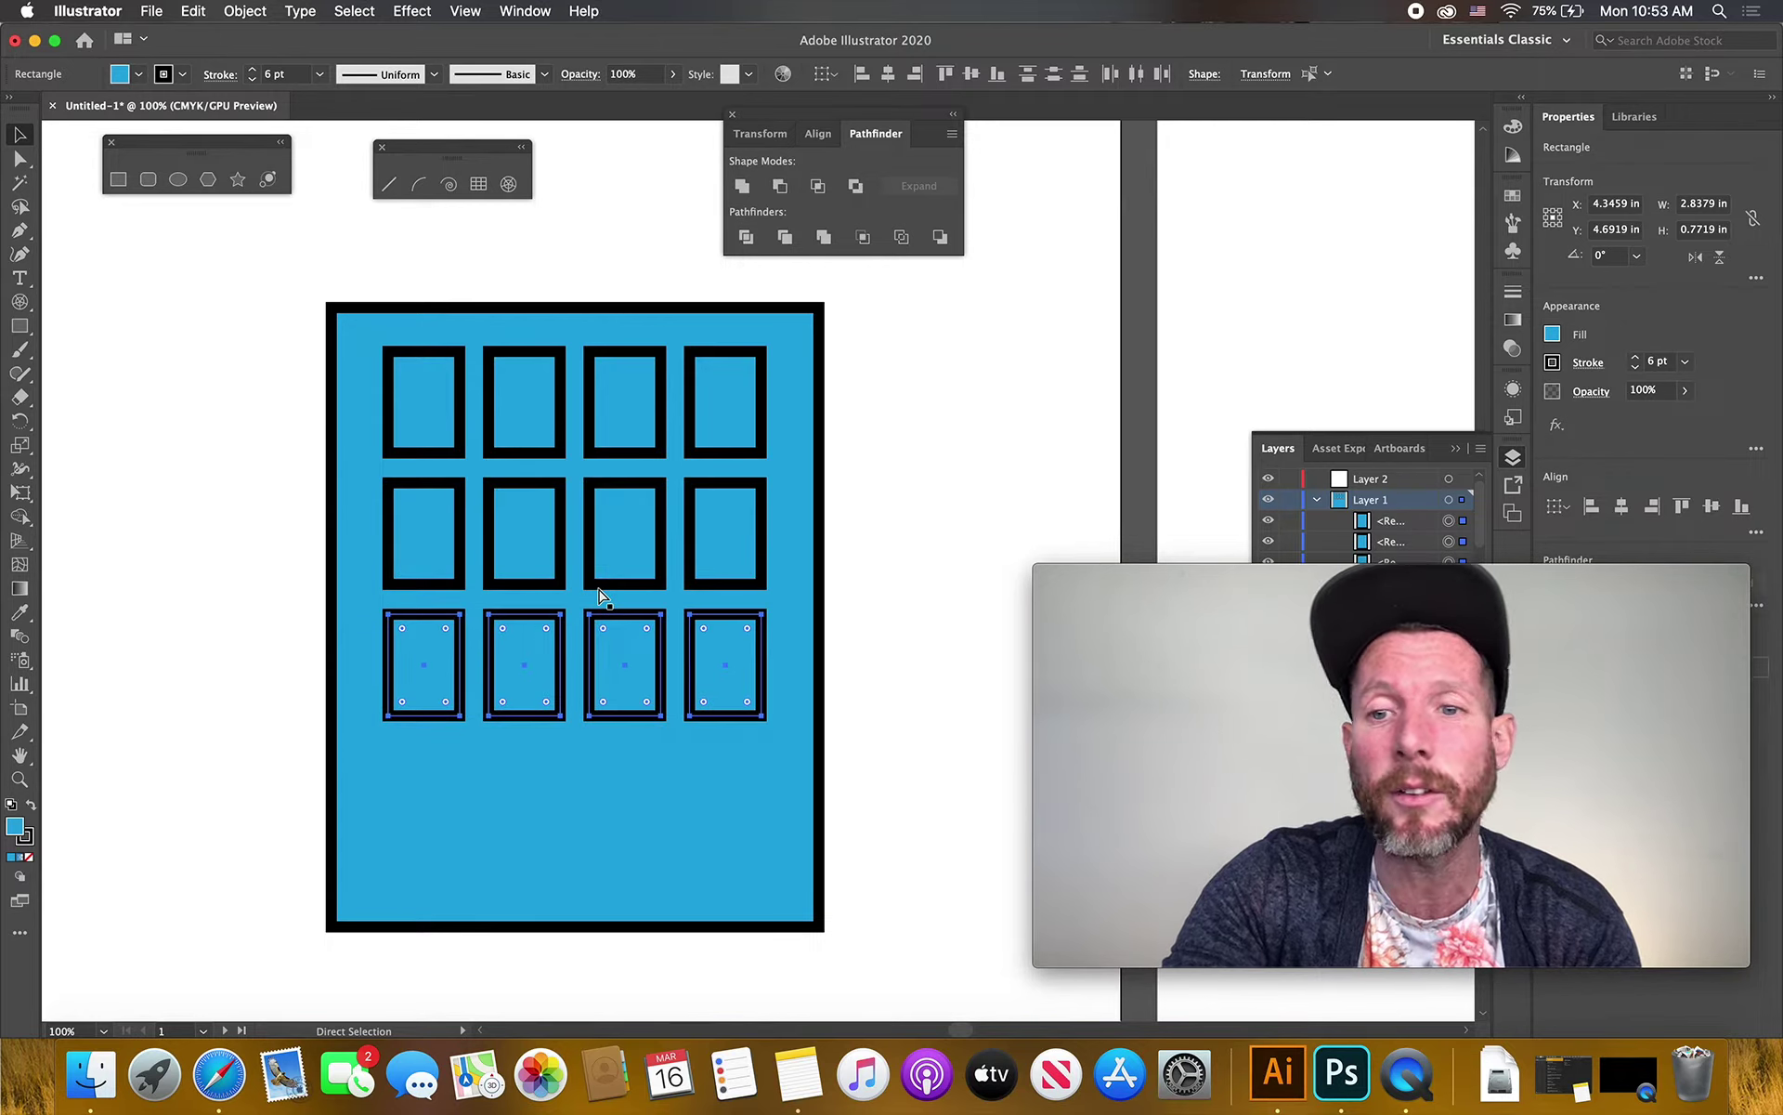
pyautogui.press('super+d')
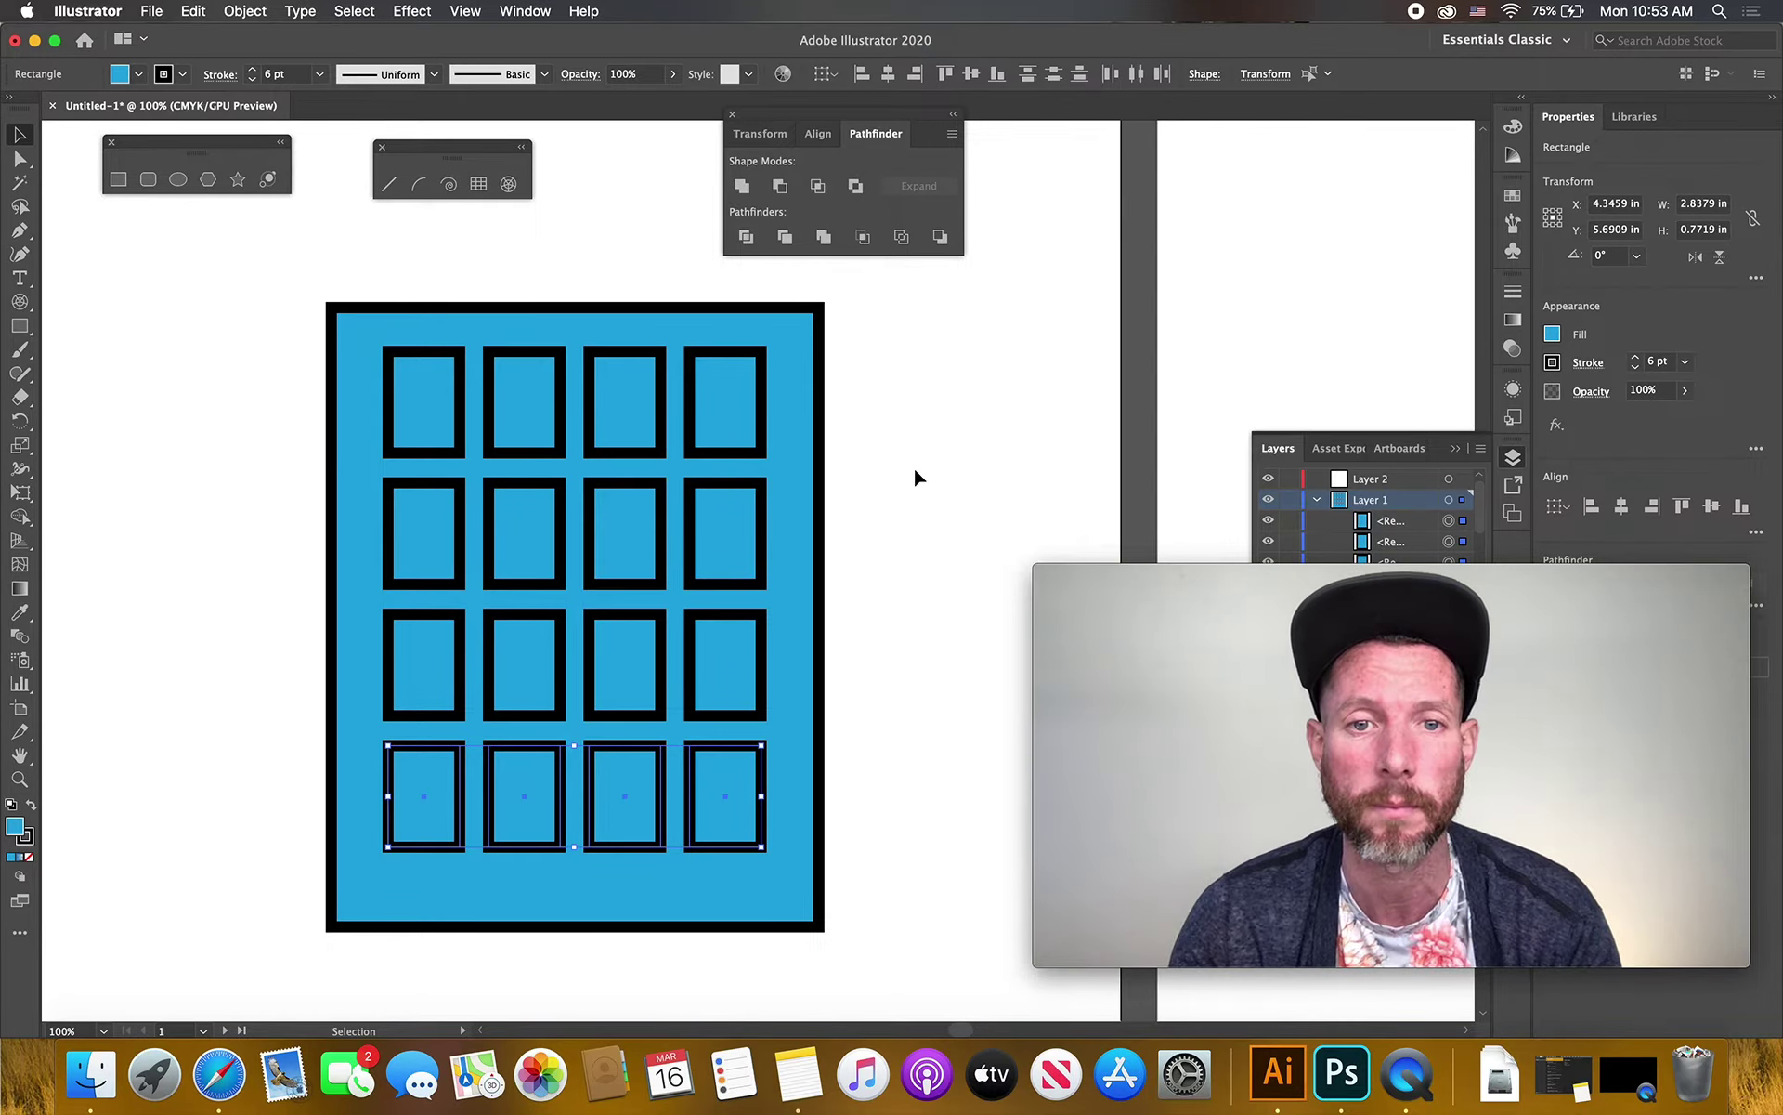
pyautogui.click(915, 473)
# Cut the sixteen small rectangles out of the large rectangle with Minus Front and move the resulting shape slightly left
pyautogui.moveTo(270, 290); pyautogui.dragTo(890, 855)
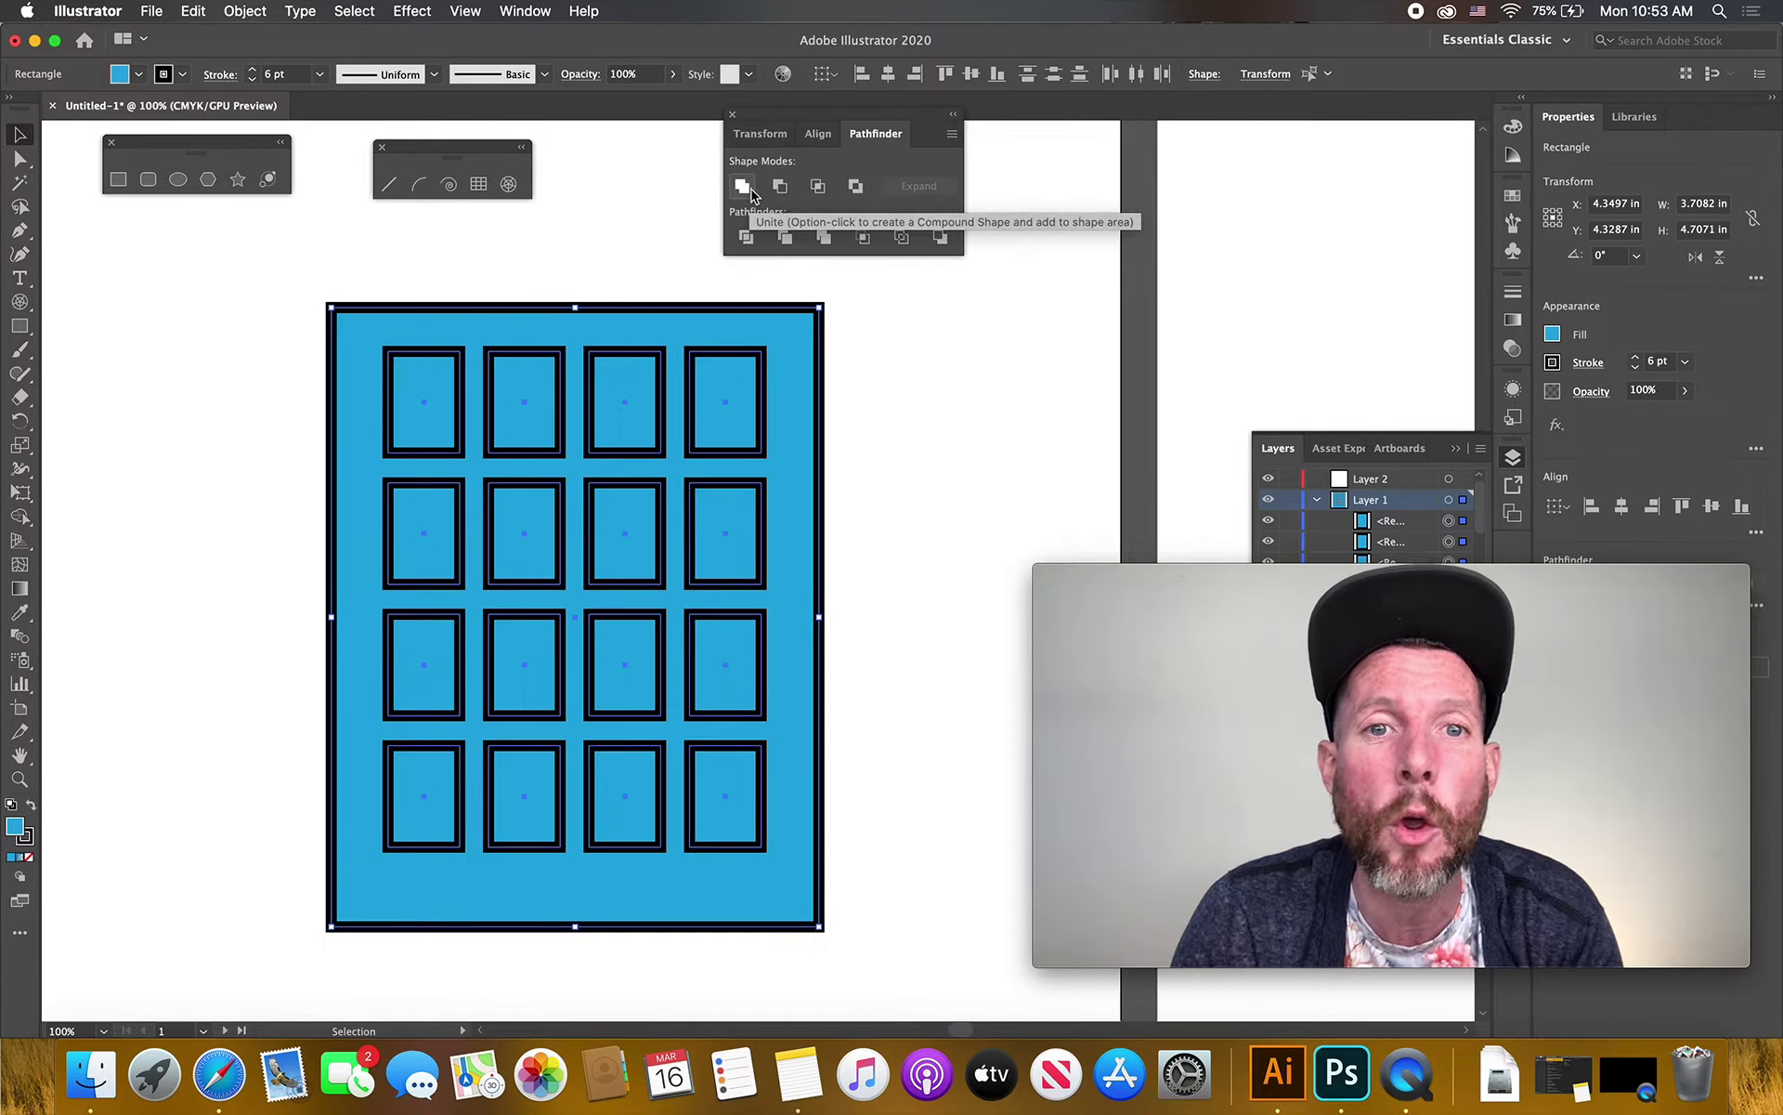
pyautogui.click(781, 187)
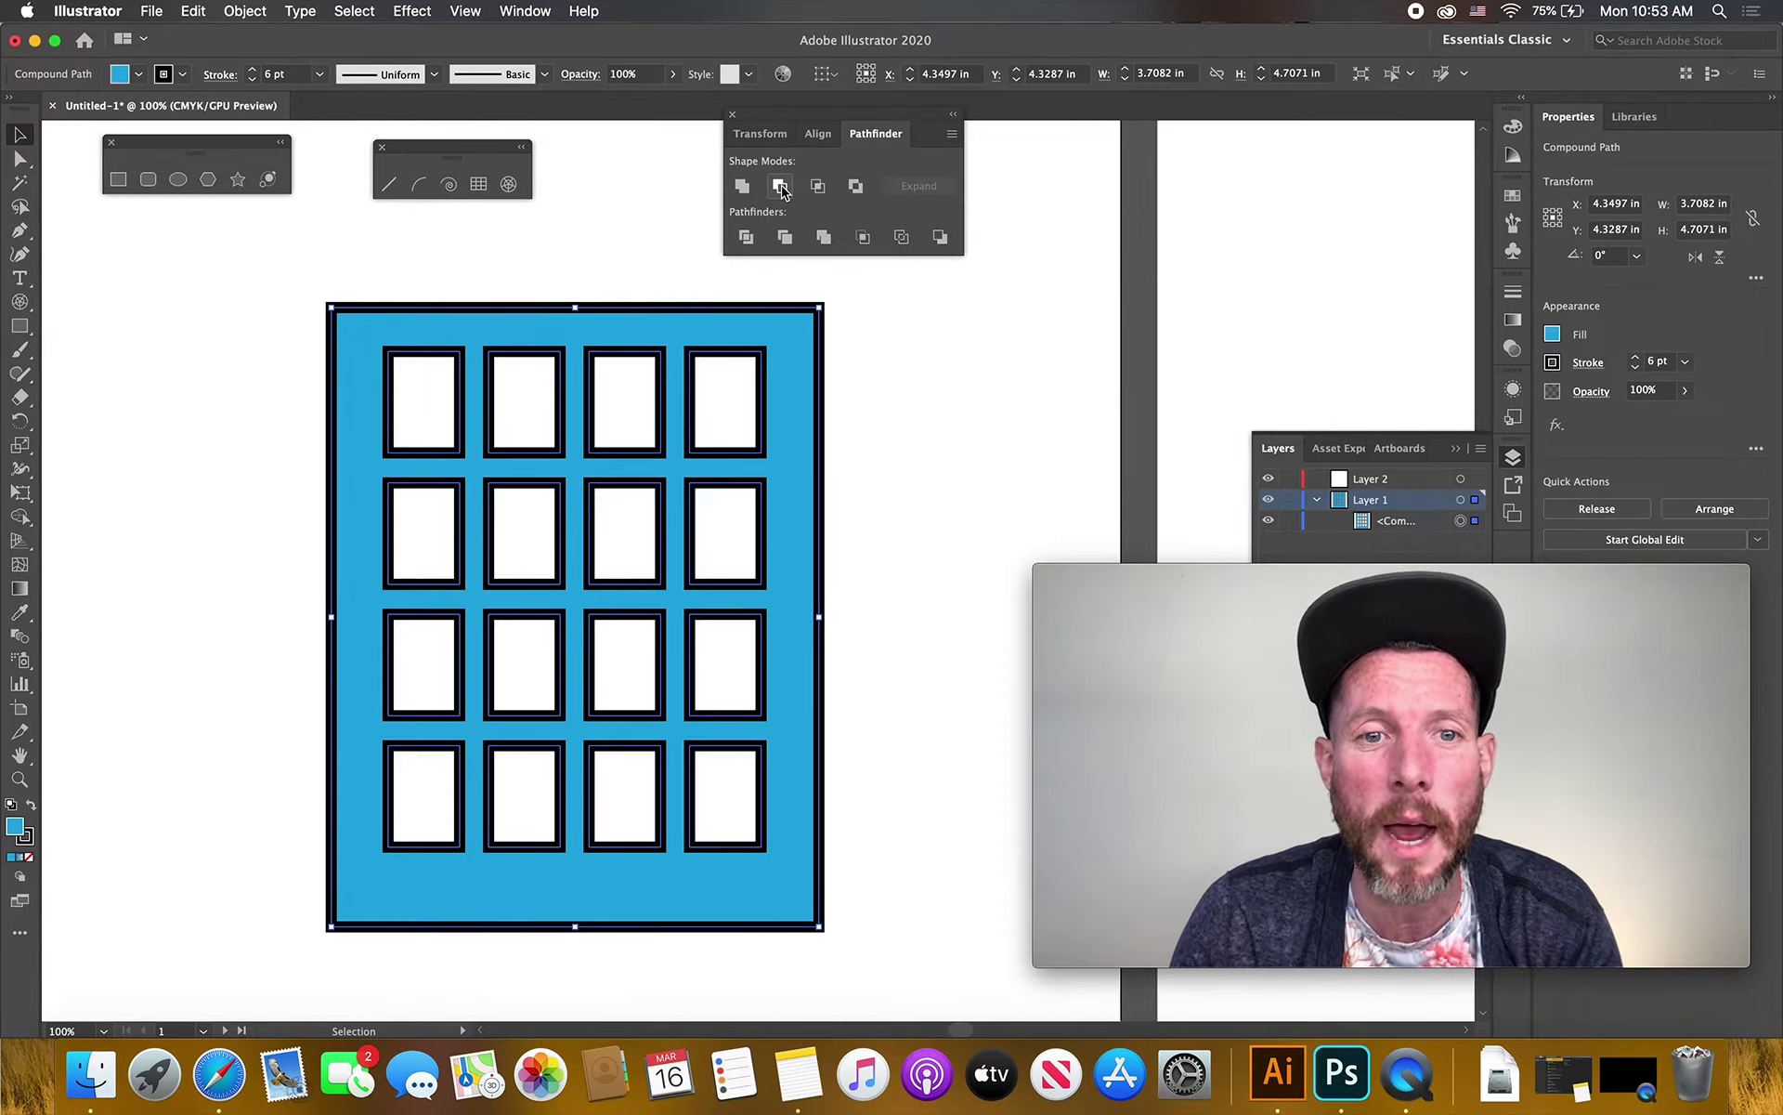
pyautogui.click(957, 534)
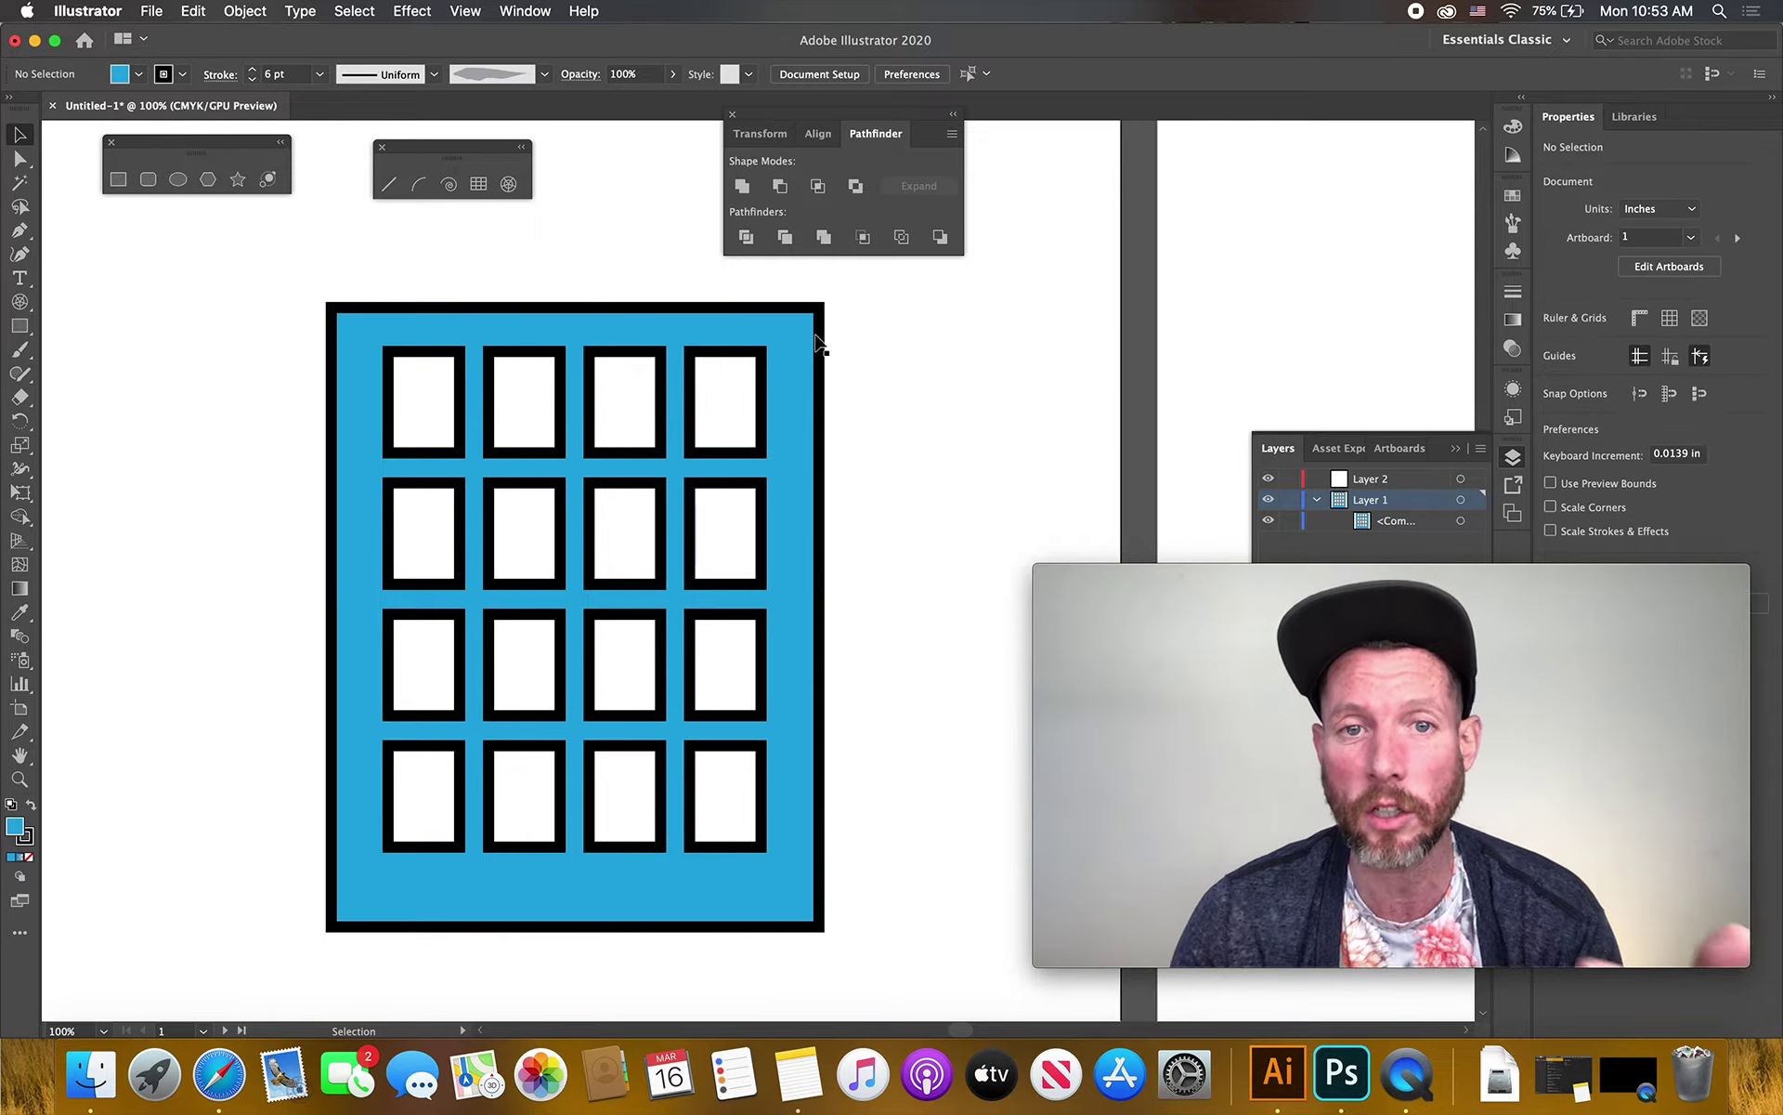
pyautogui.moveTo(785, 320); pyautogui.dragTo(732, 321)
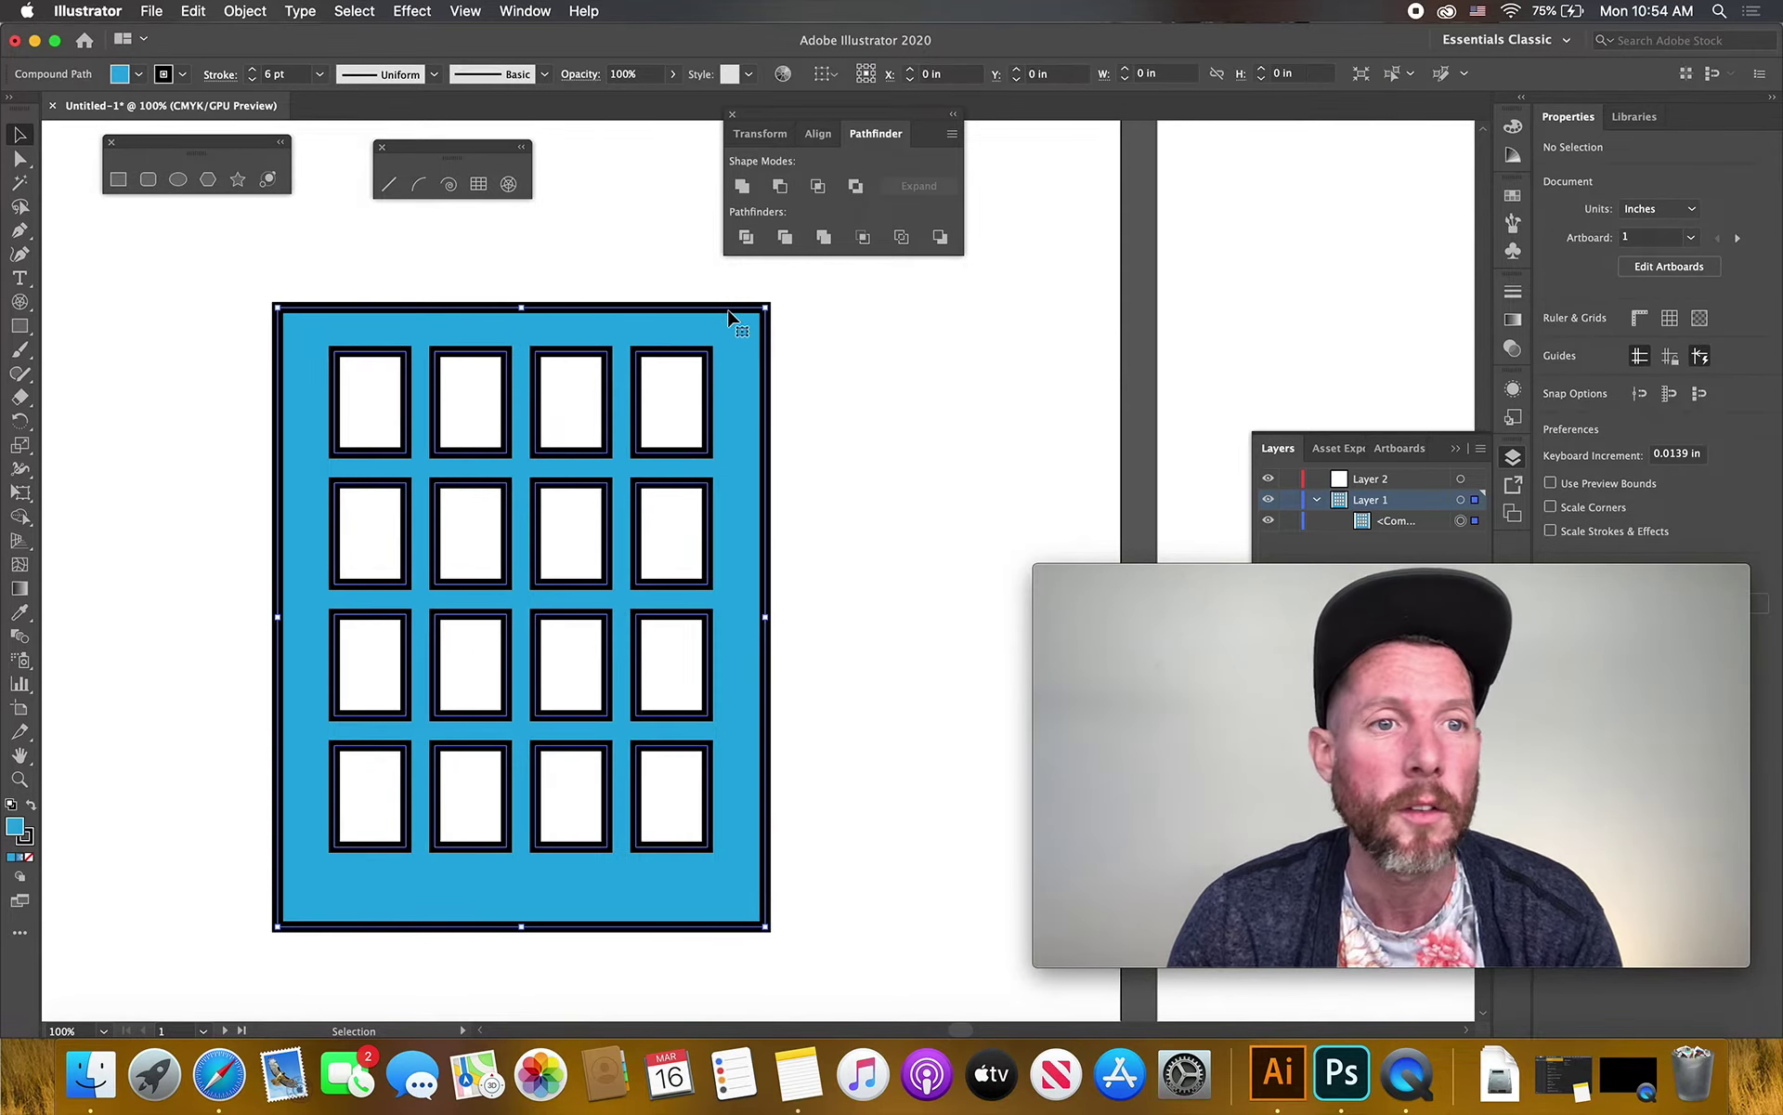
# Draw a nine-pointed star about 6.3 in wide overlapping the windowed rectangle and fill it with yellow
pyautogui.click(238, 179)
pyautogui.moveTo(855, 661); pyautogui.dragTo(452, 547)
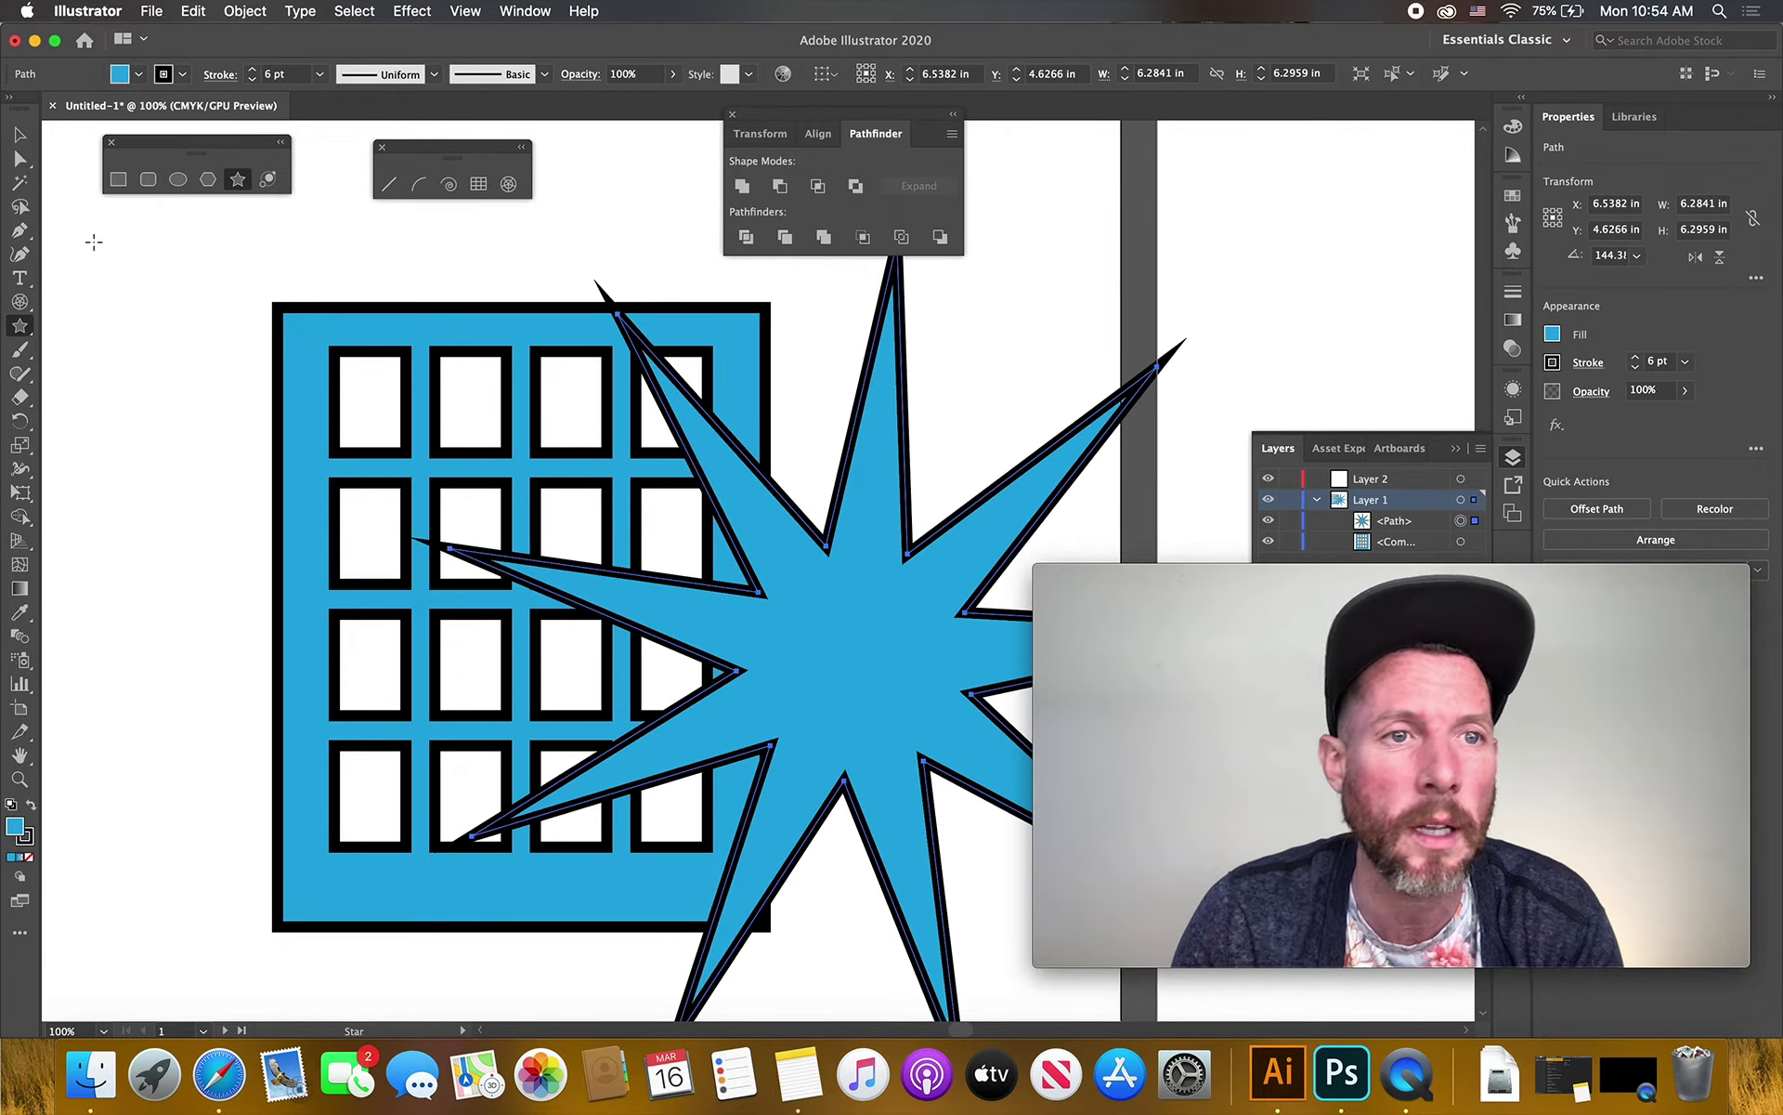
pyautogui.click(138, 76)
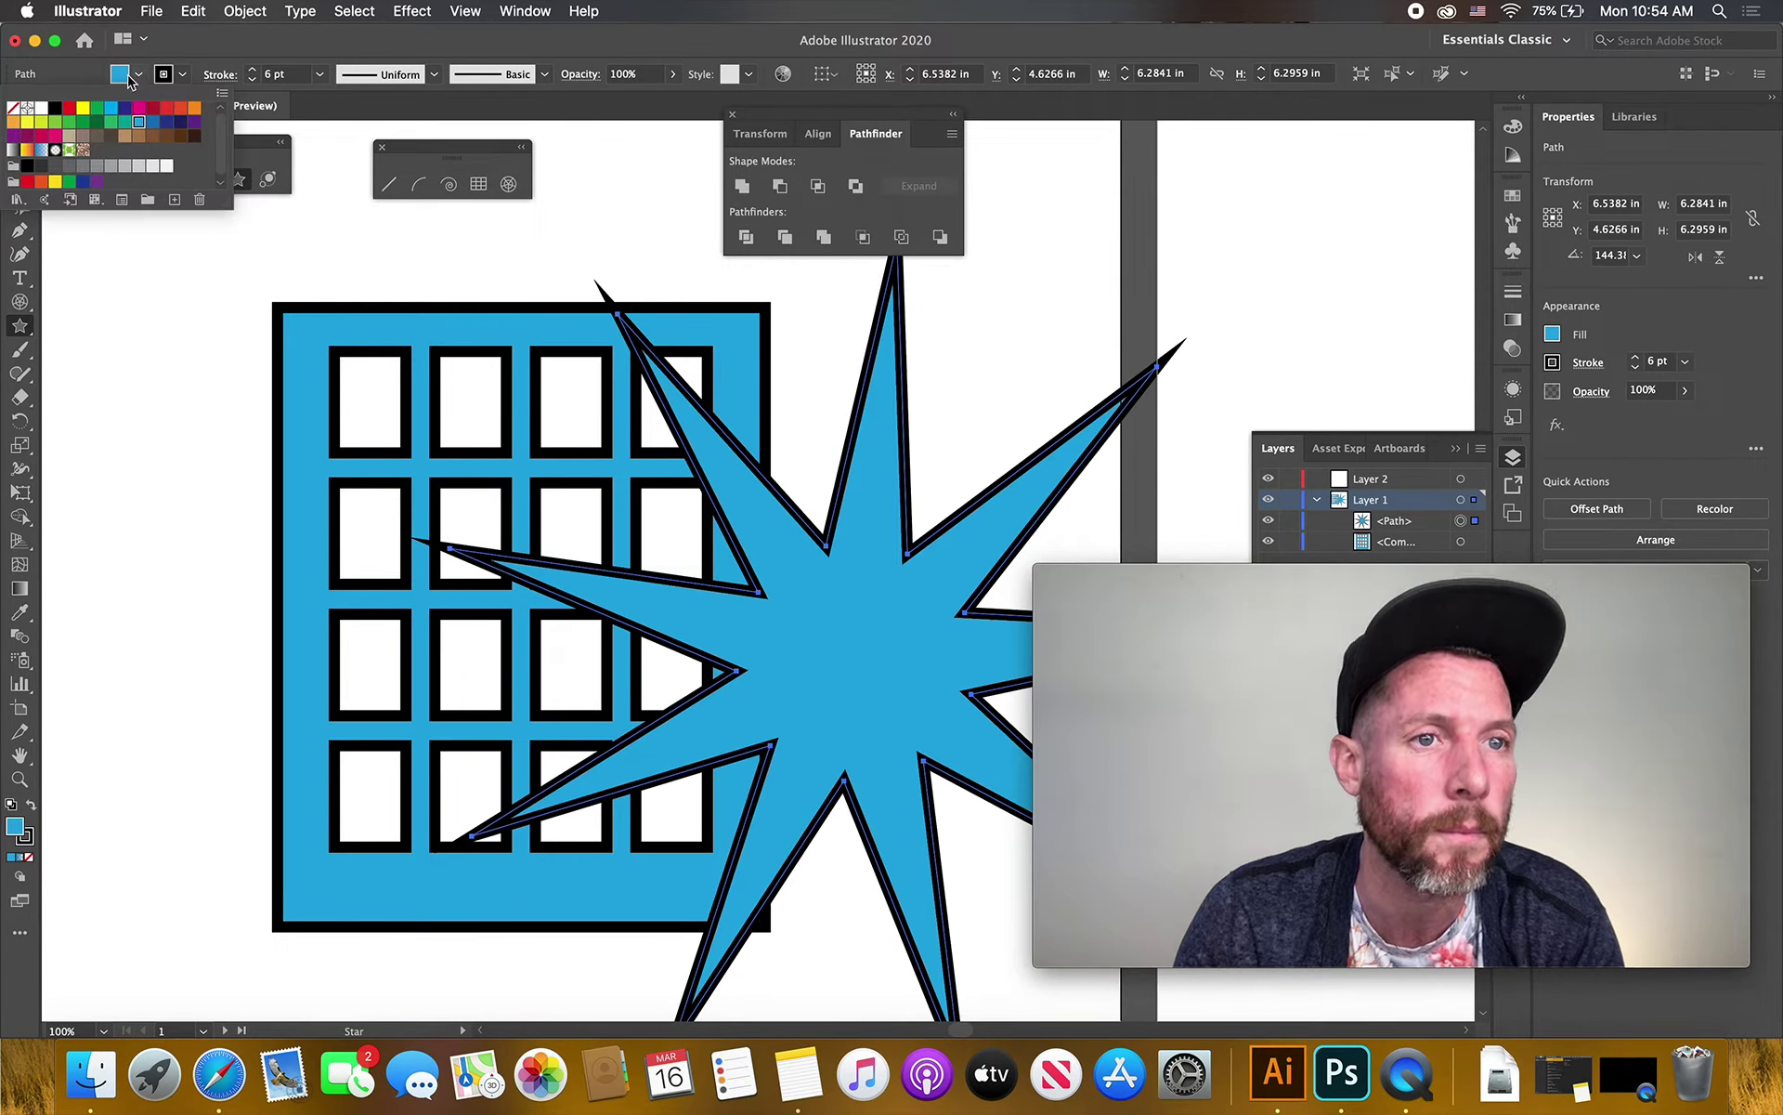
pyautogui.click(93, 100)
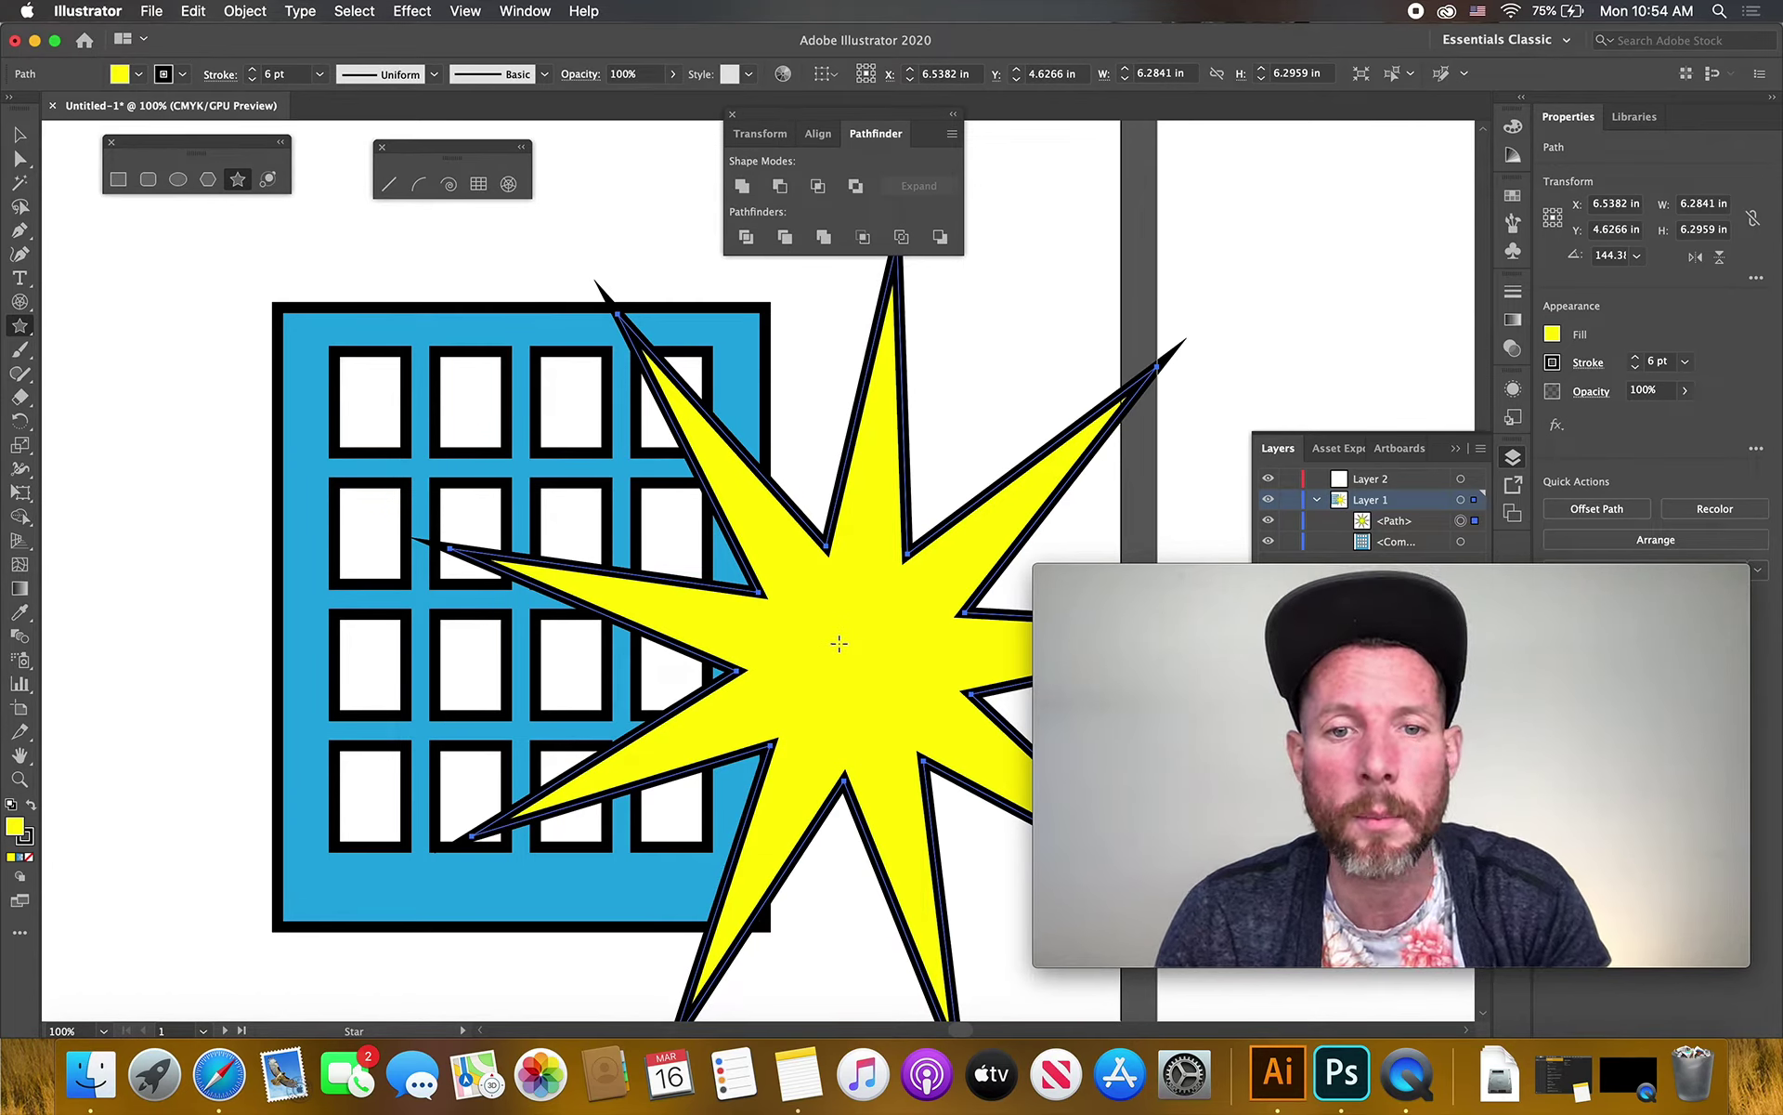
# Send the yellow star to the back, move it left behind the rectangle's window openings and deselect it
pyautogui.rightClick(838, 643)
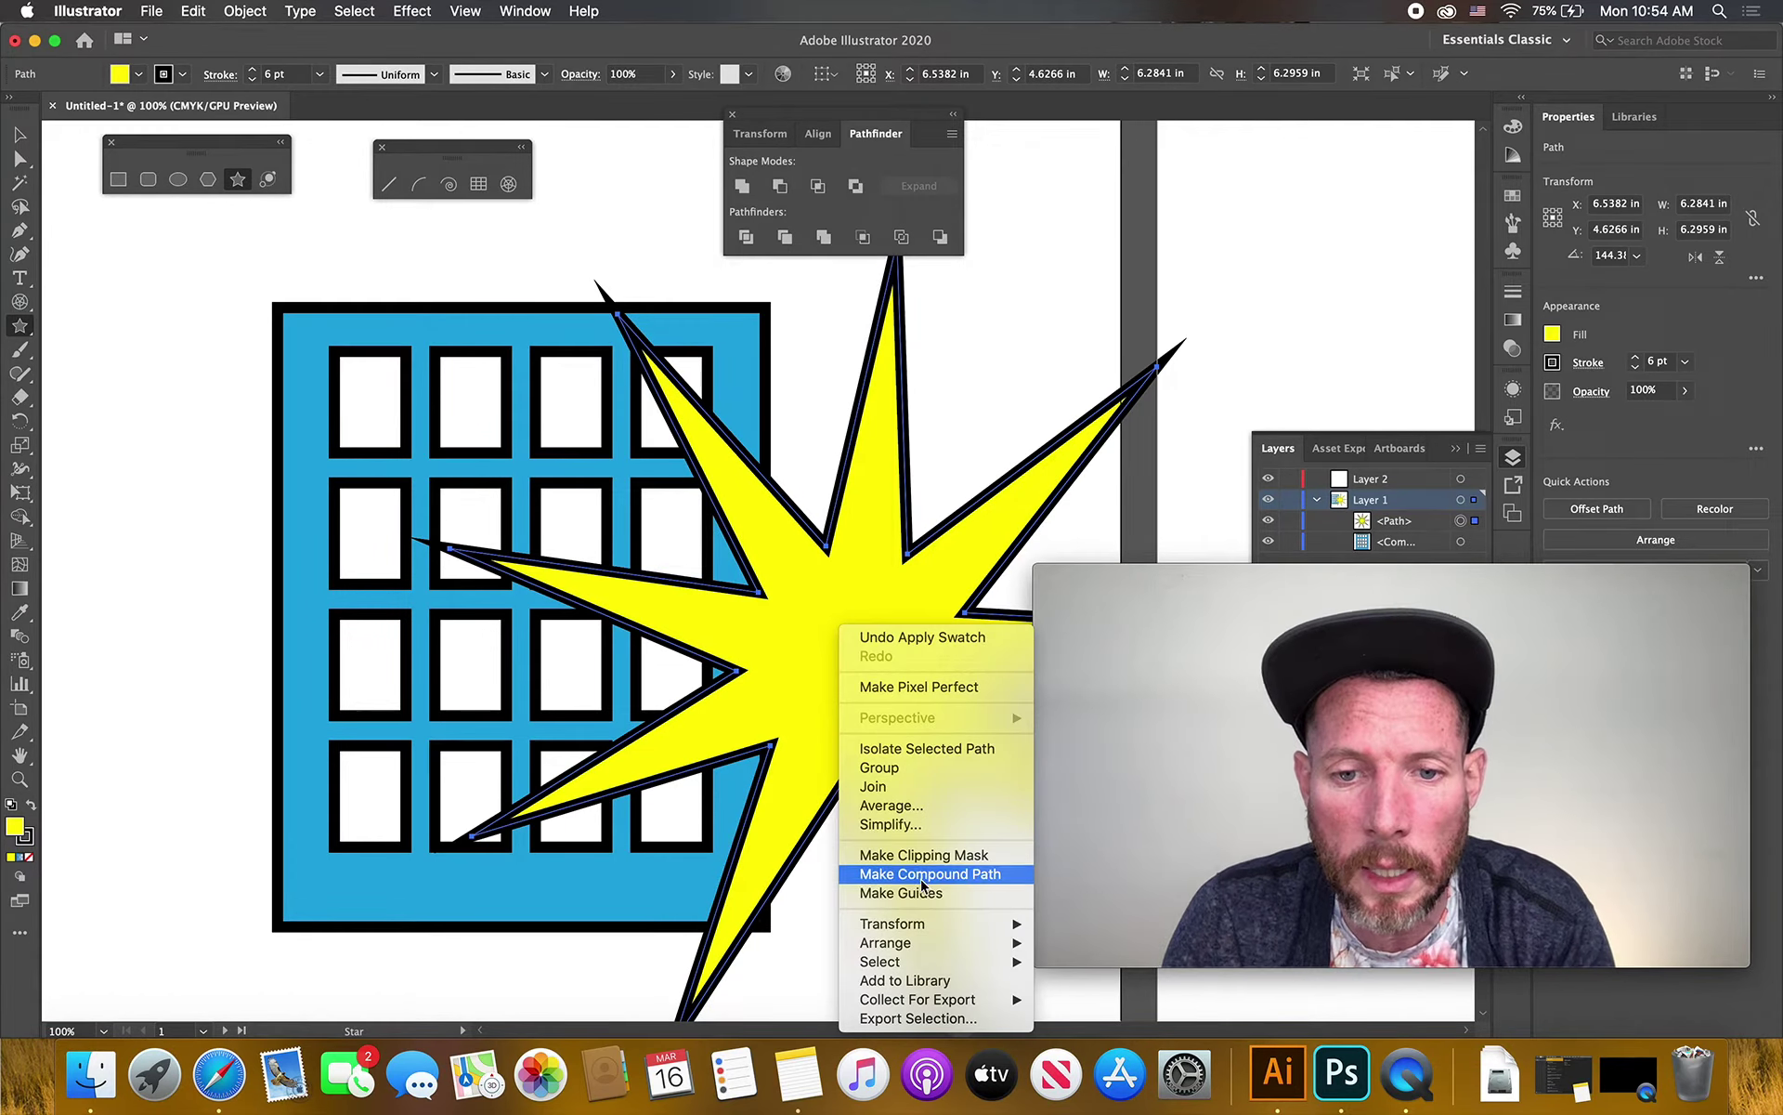
pyautogui.moveTo(921, 945)
pyautogui.click(1099, 989)
pyautogui.press('v')
pyautogui.moveTo(867, 526); pyautogui.dragTo(696, 512)
pyautogui.click(429, 235)
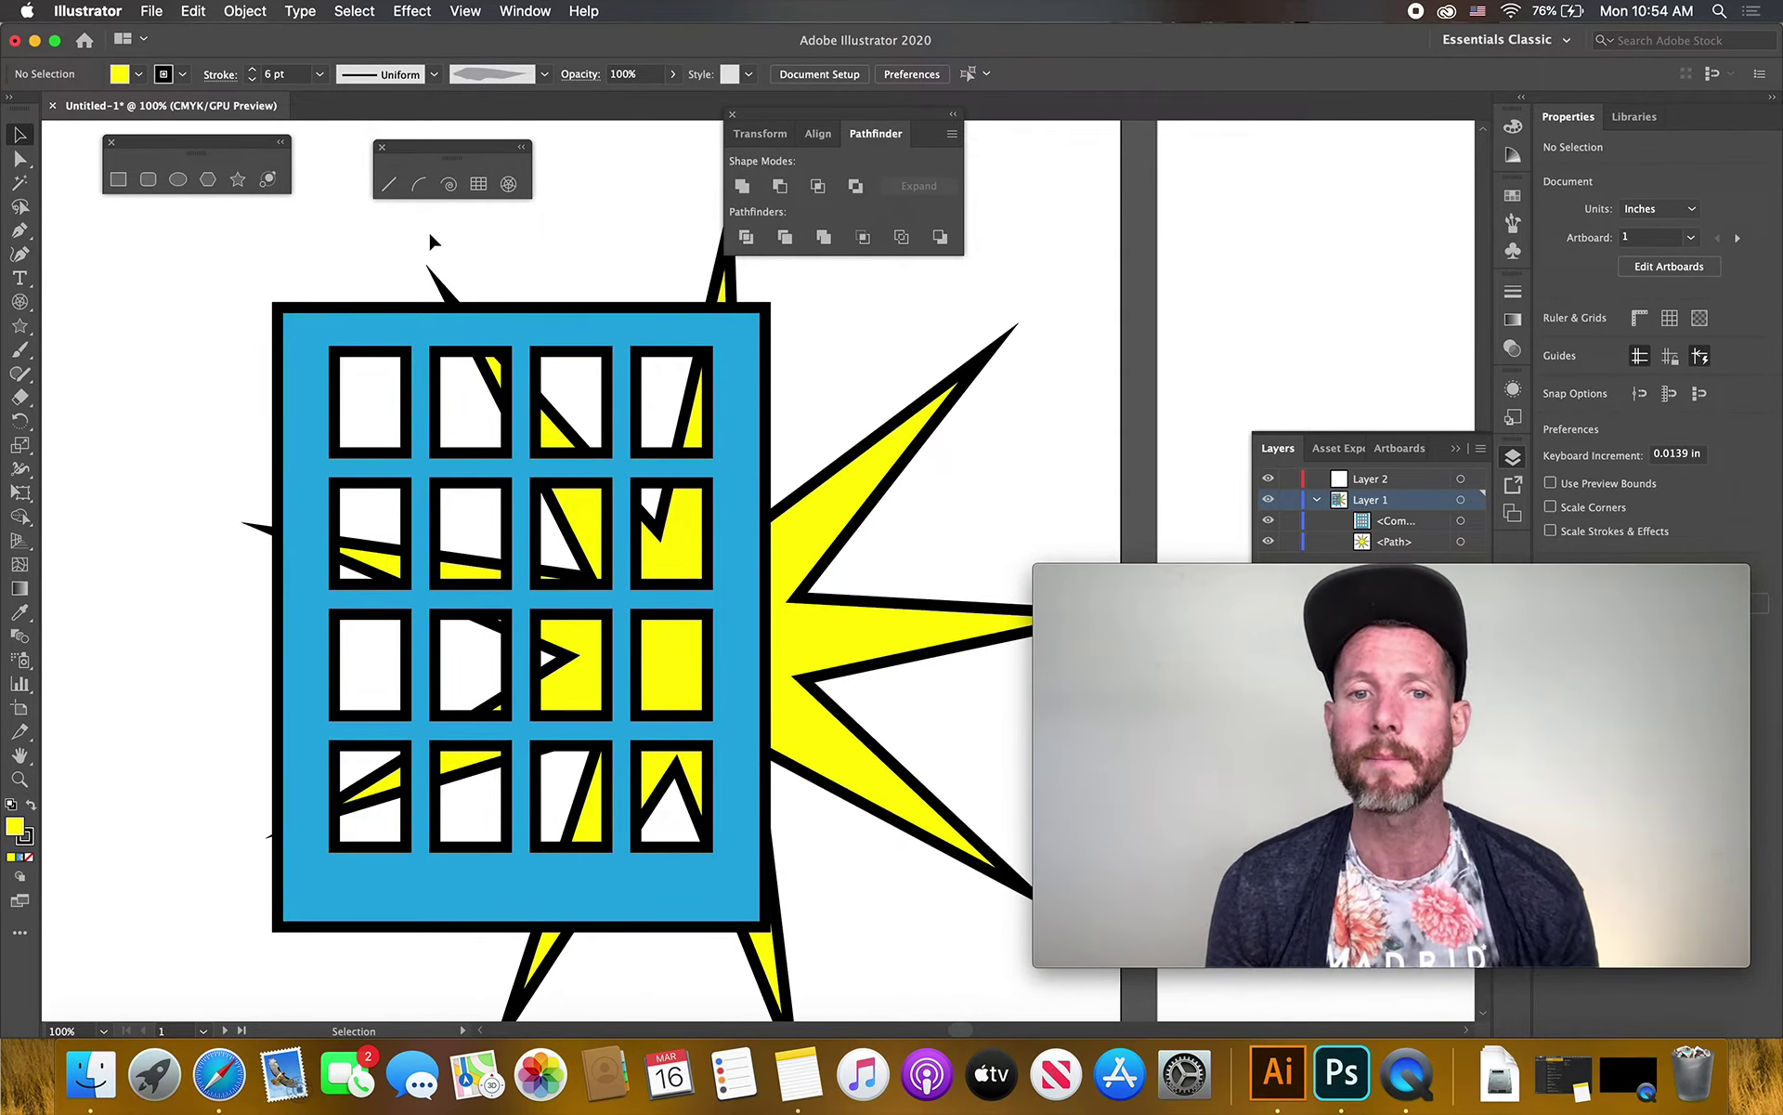
# Delete the blue windowed rectangle in front of the yellow star
pyautogui.click(512, 323)
pyautogui.press('Delete')
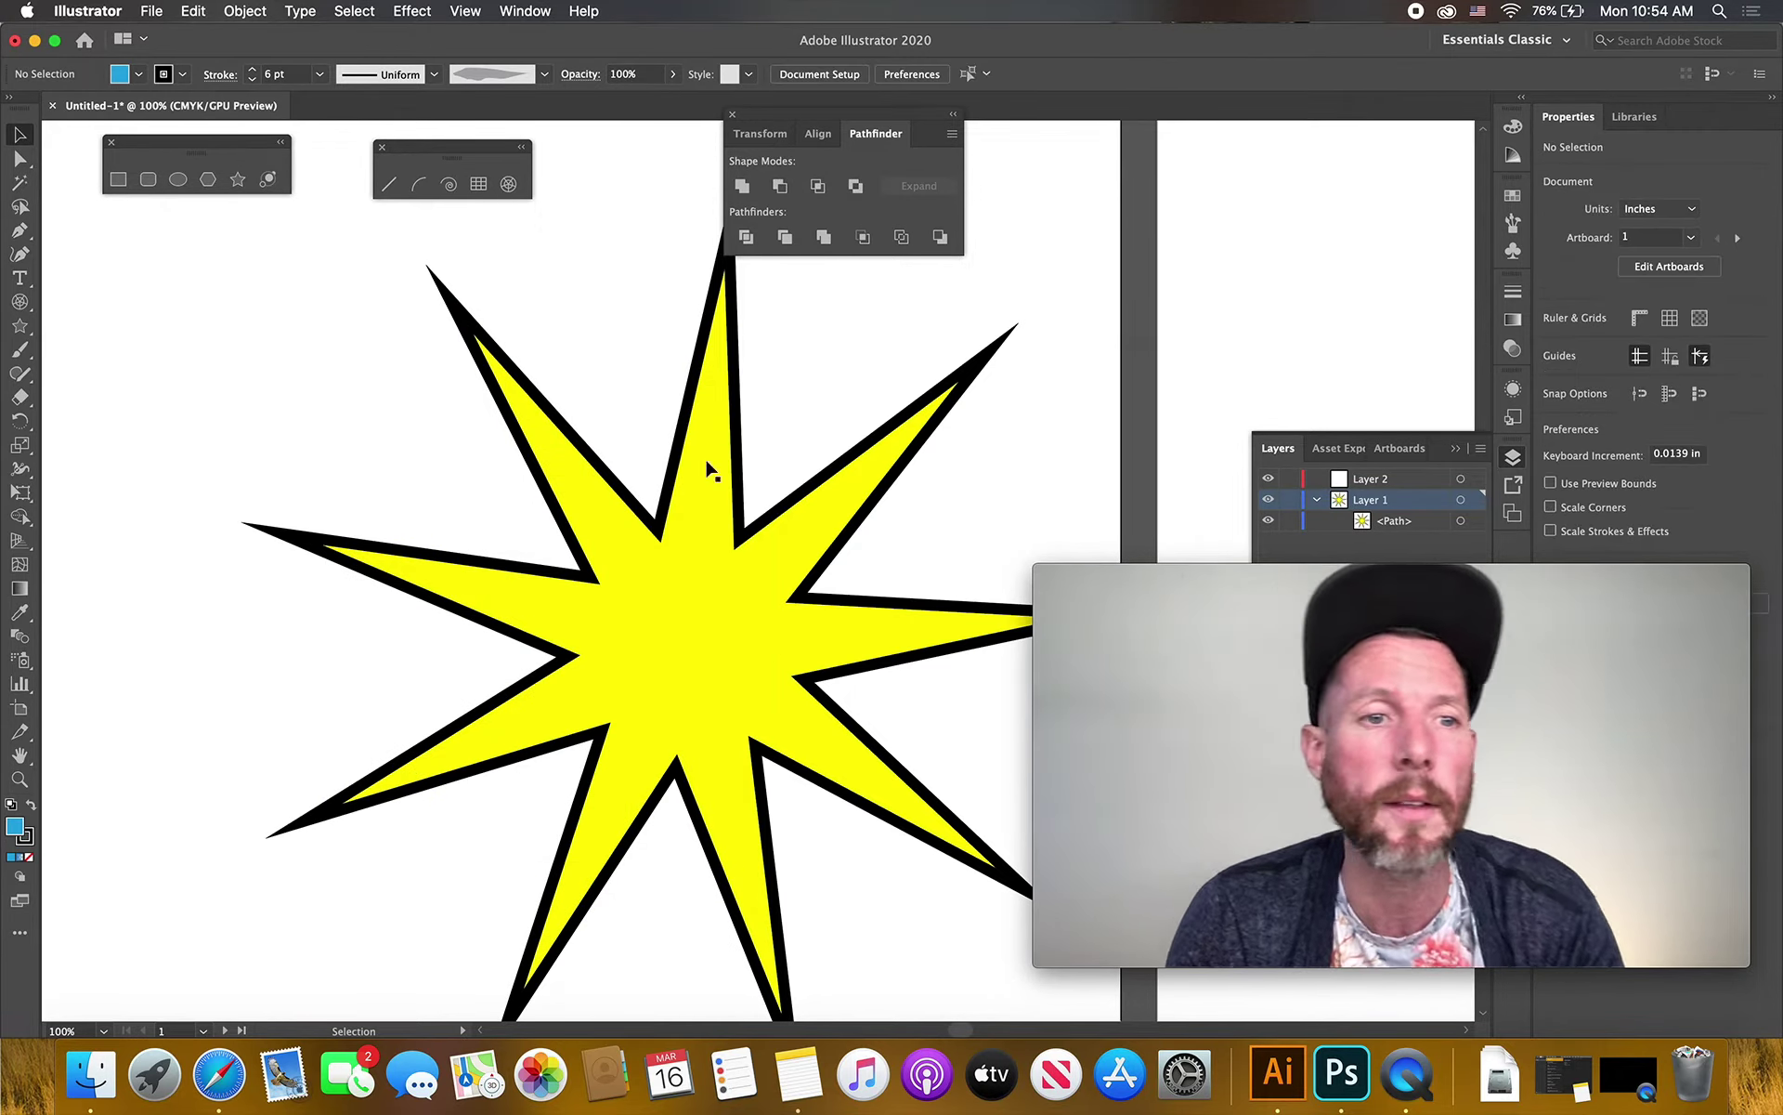
# Draw a blue circle about 0.63 in wide near the star's center and cut it out of the star with Minus Front
pyautogui.click(177, 180)
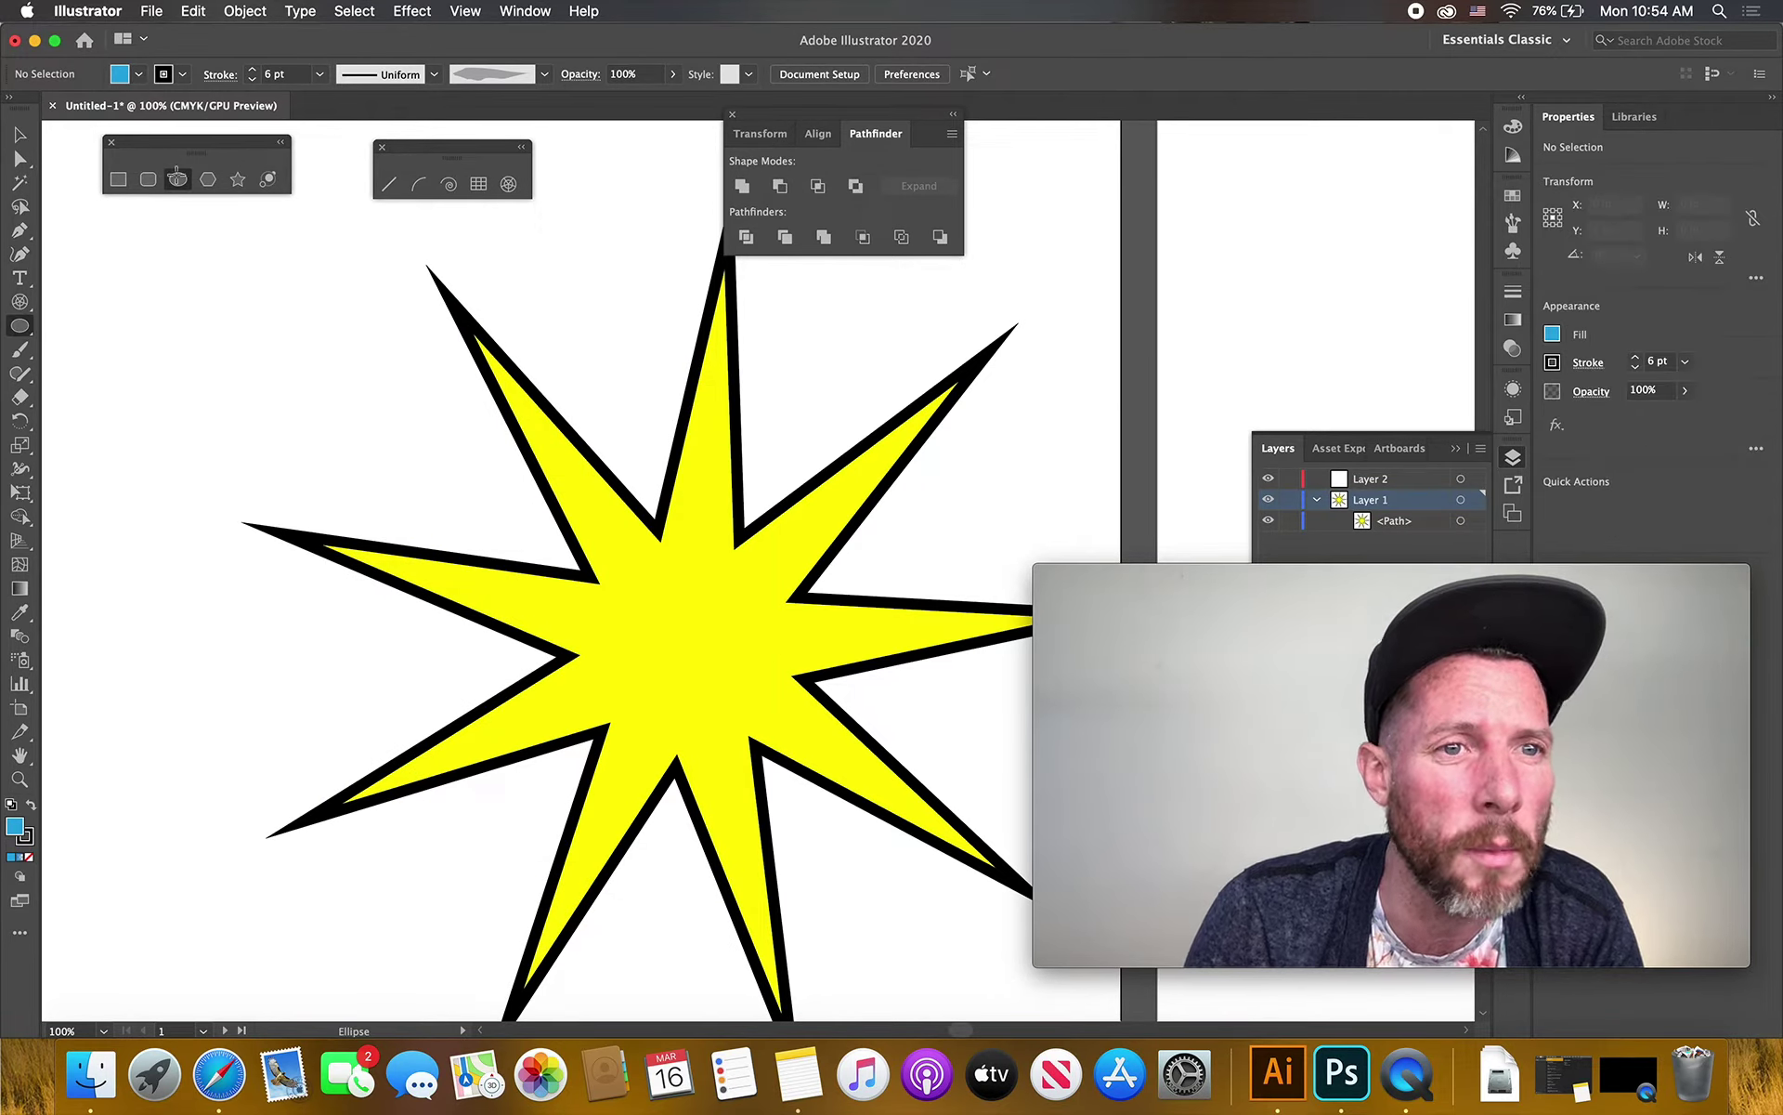
pyautogui.moveTo(622, 566)
pyautogui.mouseDown()
pyautogui.moveTo(725, 633)
pyautogui.moveTo(707, 646)
pyautogui.mouseUp()
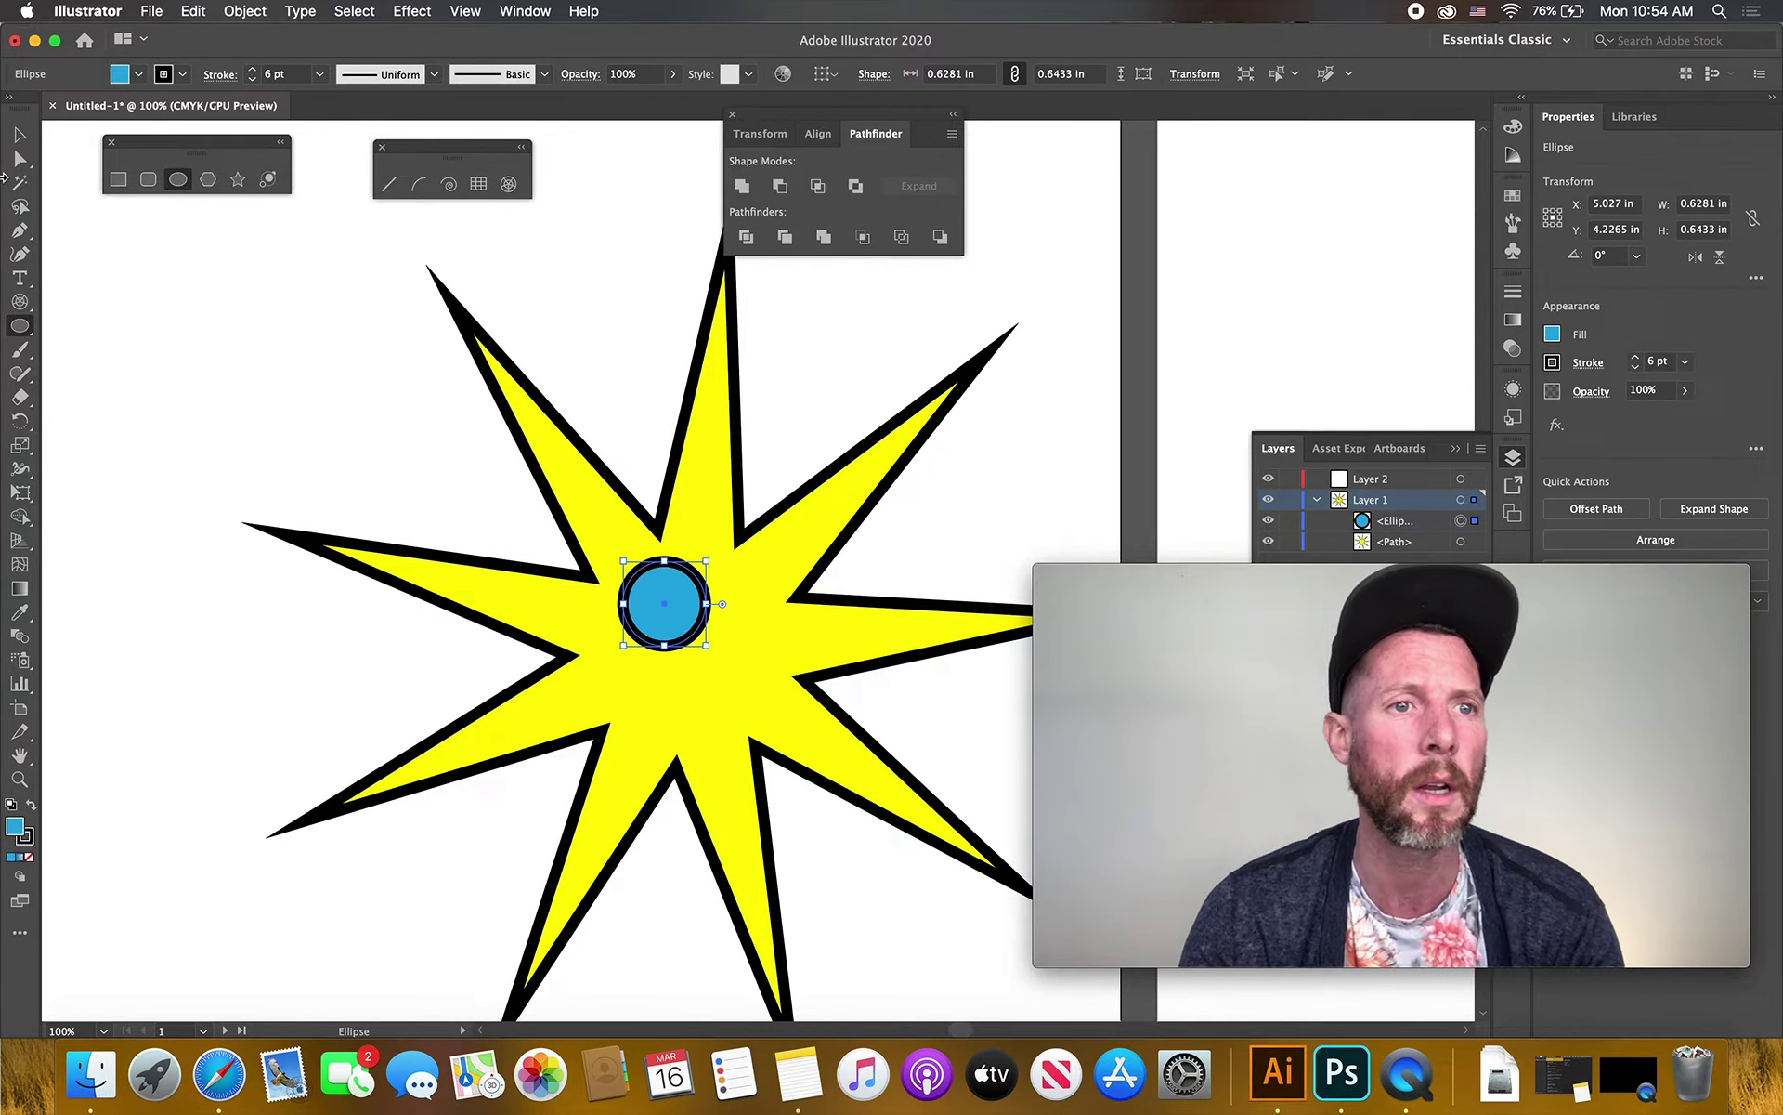
pyautogui.click(23, 138)
pyautogui.moveTo(388, 464); pyautogui.dragTo(947, 864)
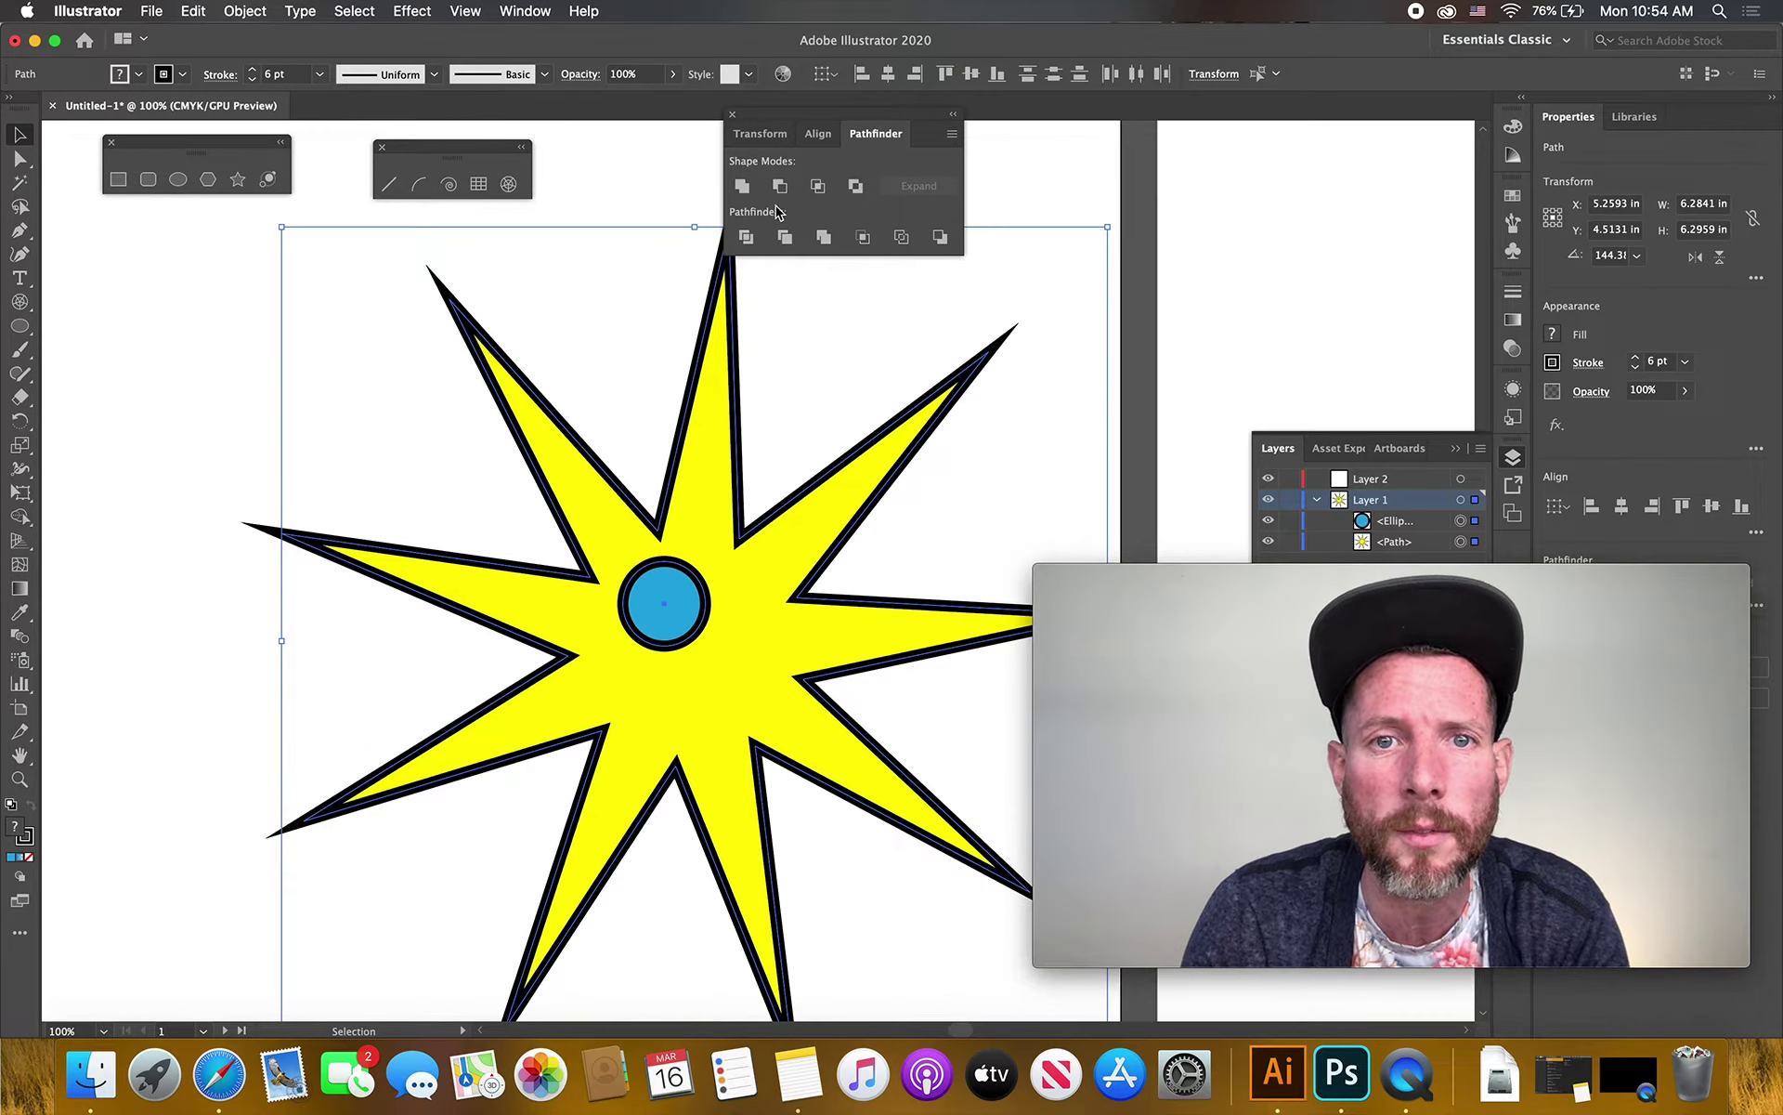
pyautogui.click(781, 188)
pyautogui.click(141, 427)
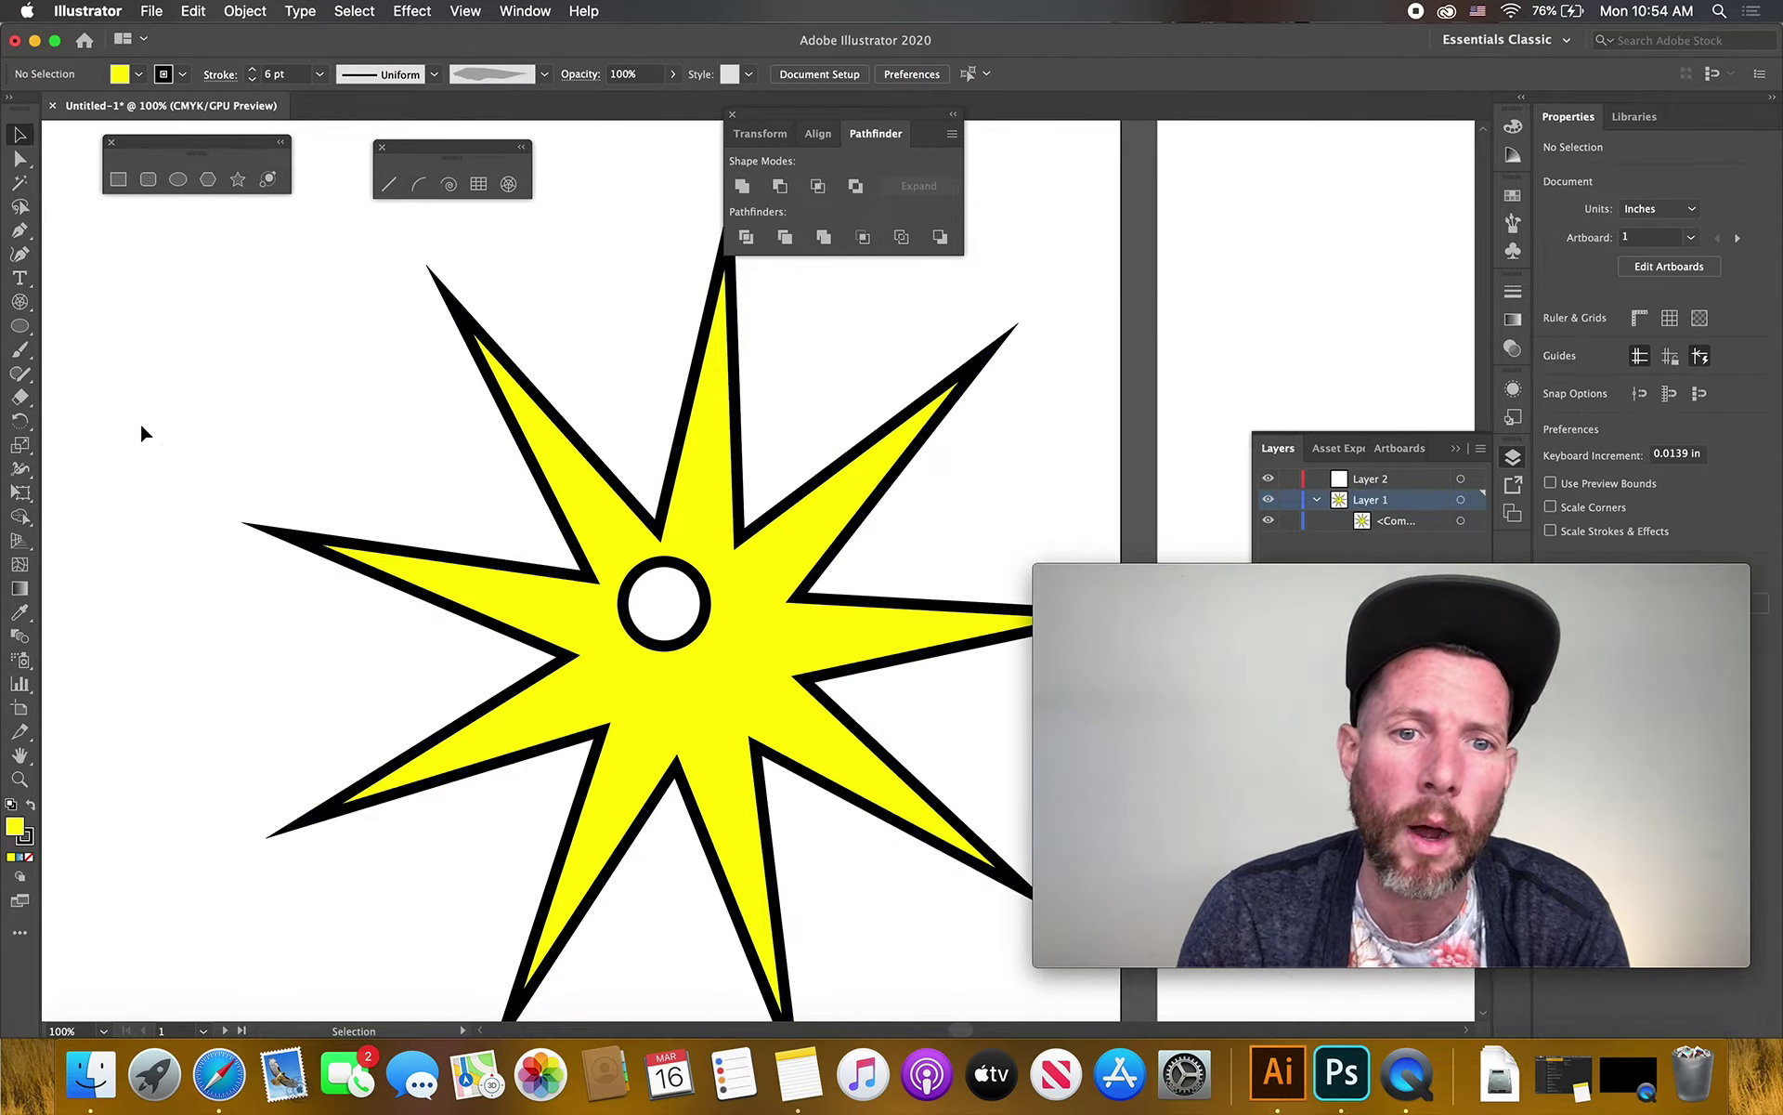
# Move the pierced star left and duplicate it down to the right, repeating the transformation into a long diagonal row of overlapping stars
pyautogui.moveTo(613, 501); pyautogui.dragTo(465, 475)
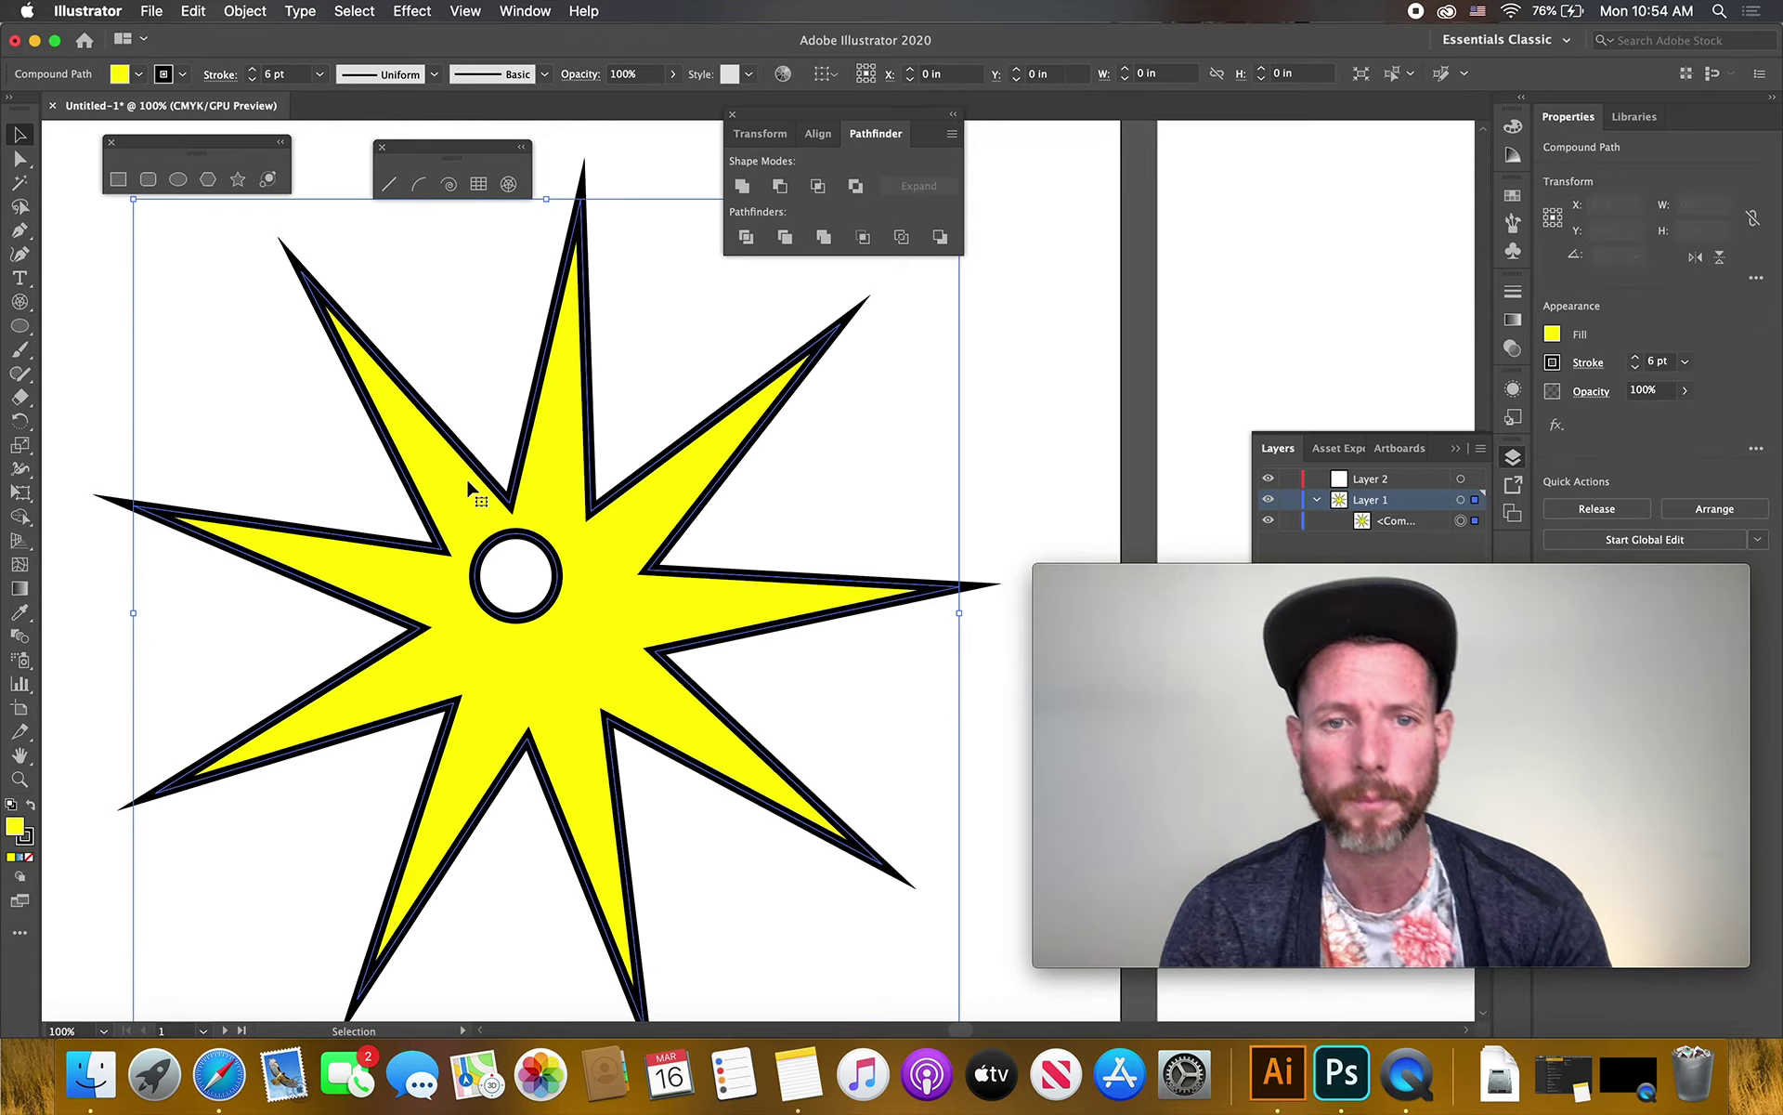
pyautogui.moveTo(636, 519); pyautogui.dragTo(342, 482)
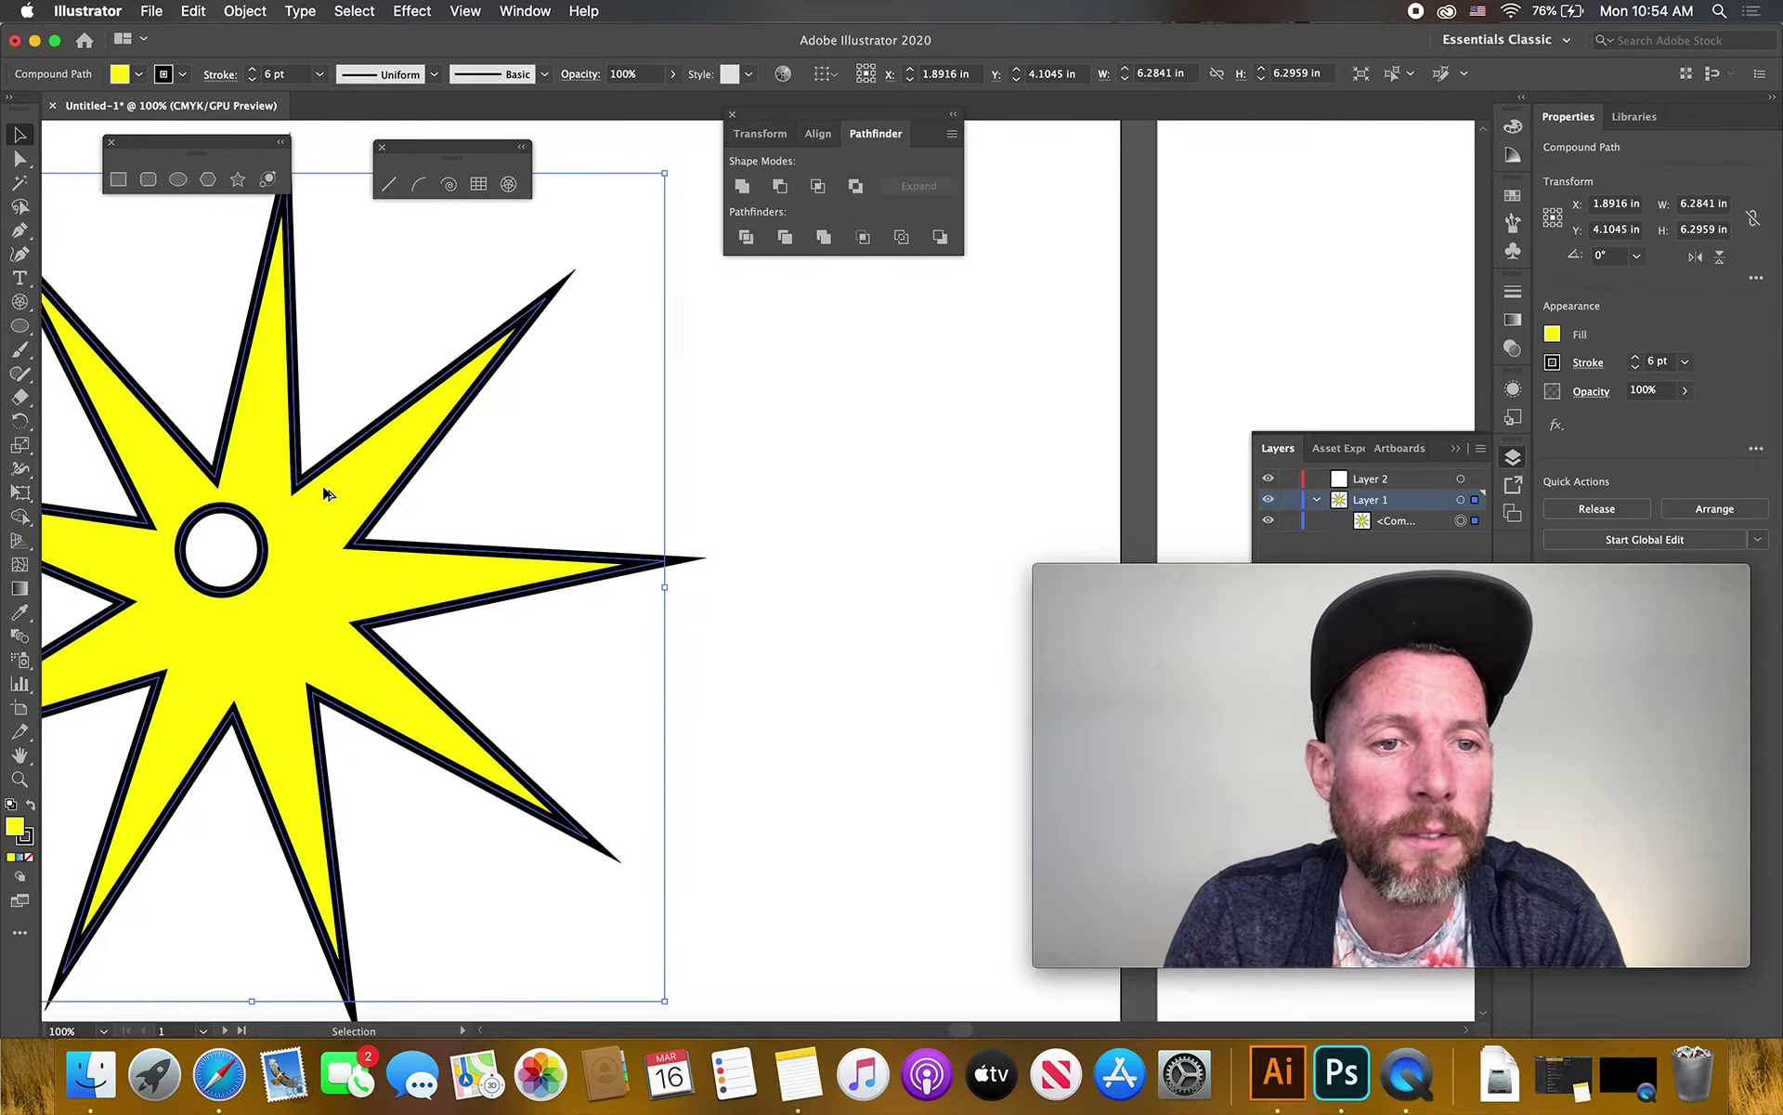
pyautogui.moveTo(326, 493); pyautogui.dragTo(754, 670)
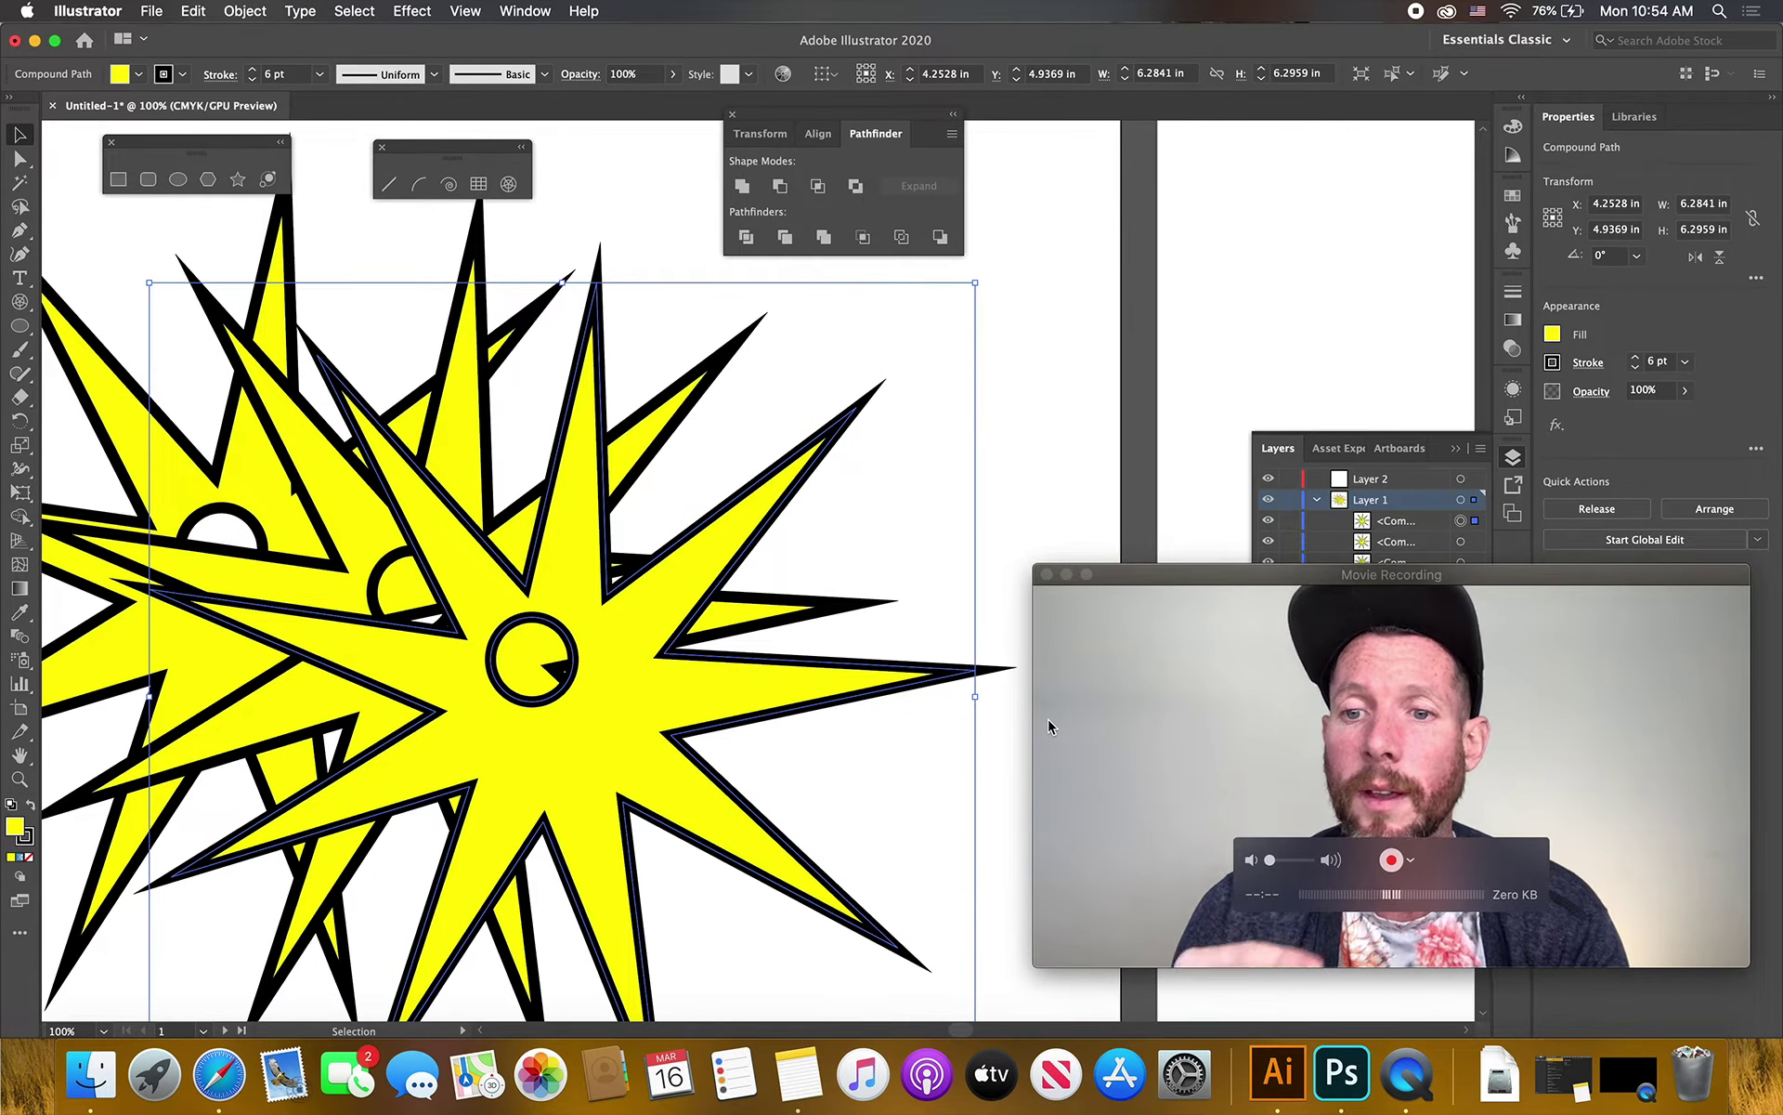
pyautogui.press('super+d')
pyautogui.press('super+d')
pyautogui.press('super+d')
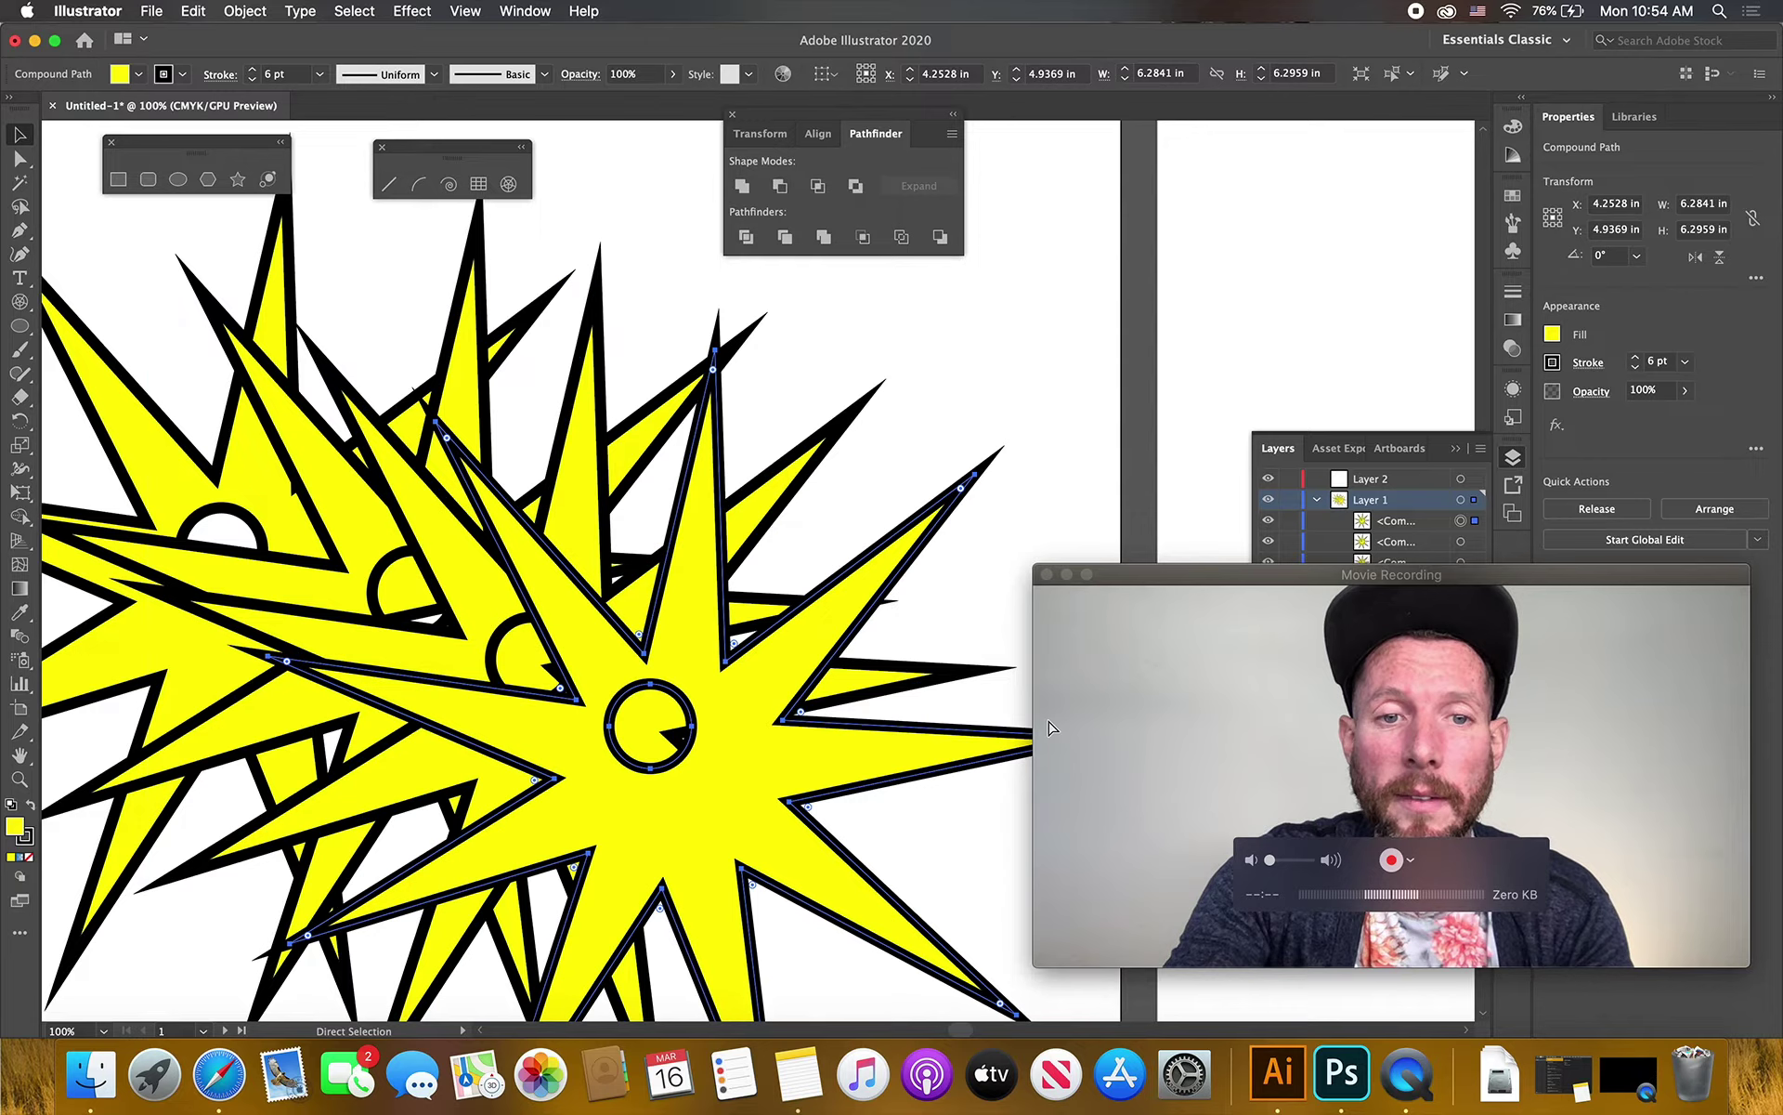
pyautogui.press('super+d')
pyautogui.press('super+d')
pyautogui.press('super+d')
pyautogui.press('super+d')
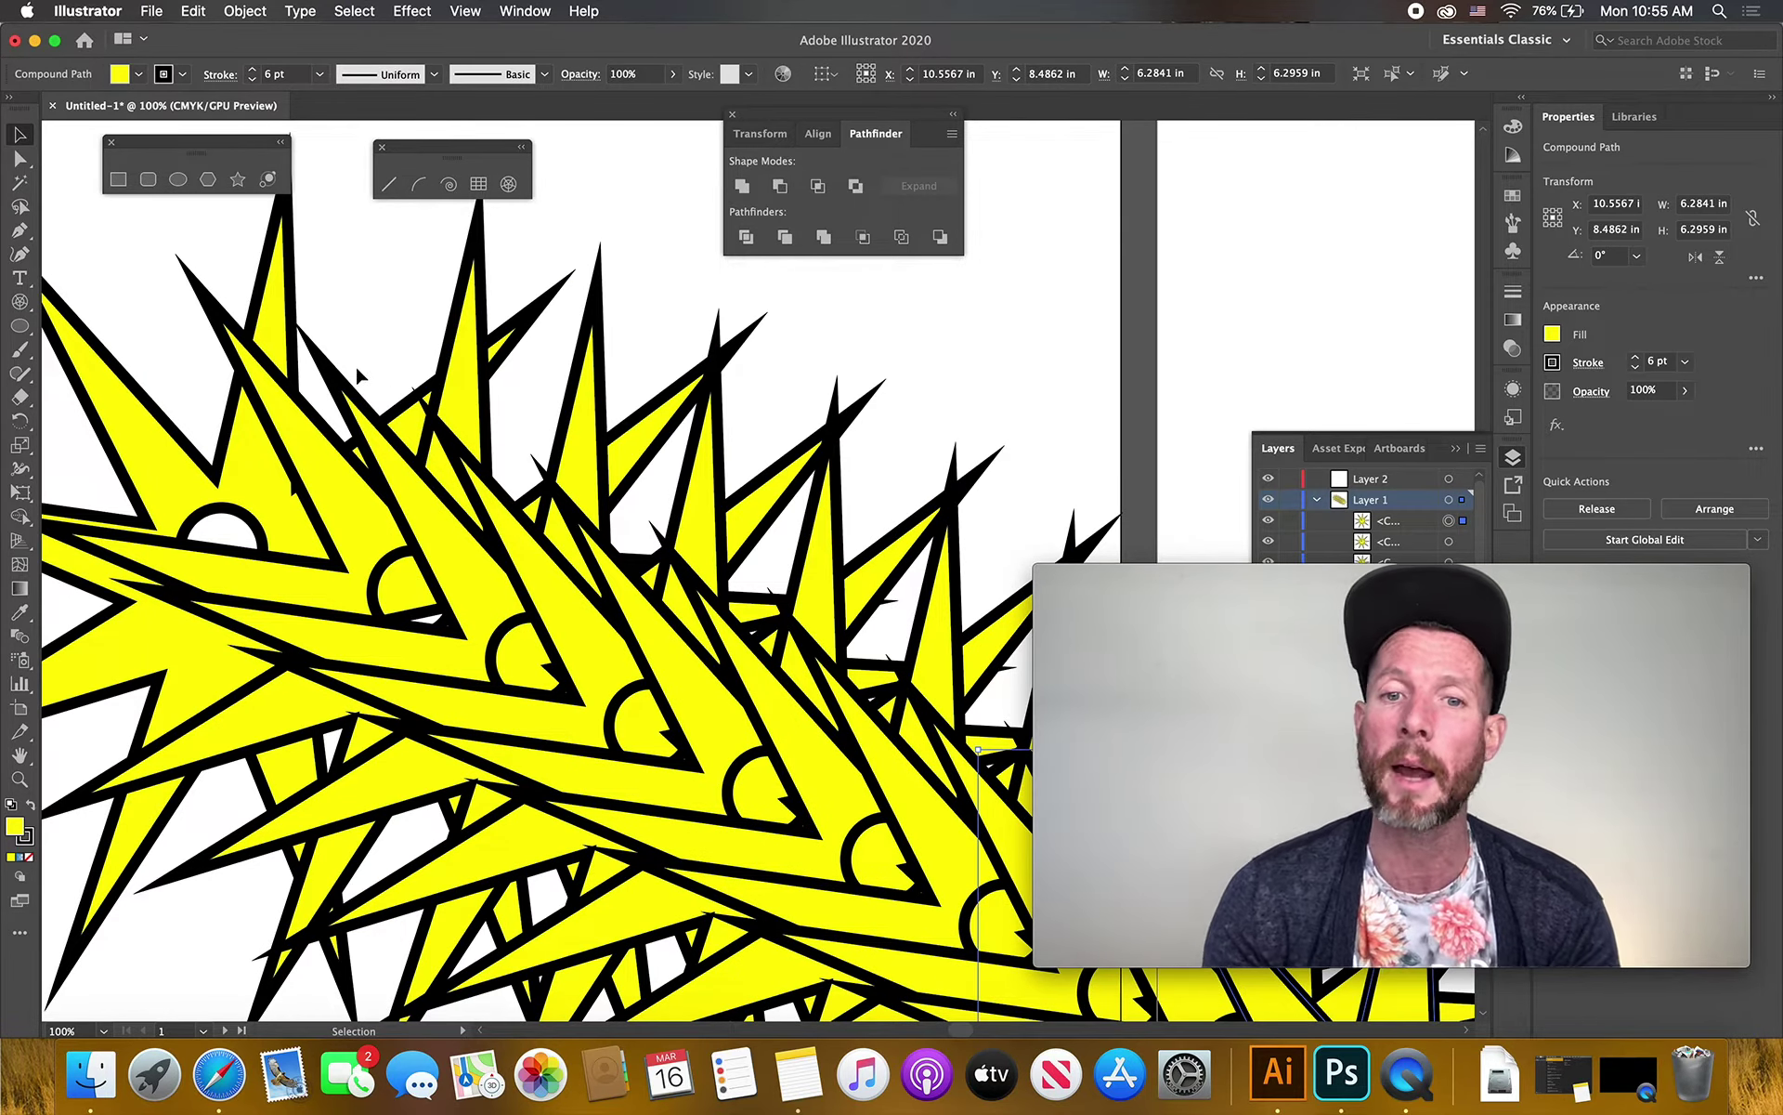
# Undo all the star, windowed rectangle and arrow-shape edits back to an empty artboard
pyautogui.press('super+z')
pyautogui.press('super+z')
pyautogui.press('super+z')
pyautogui.press('super+z')
pyautogui.press('super+z')
pyautogui.press('super+z')
pyautogui.press('super+z')
pyautogui.press('super+z')
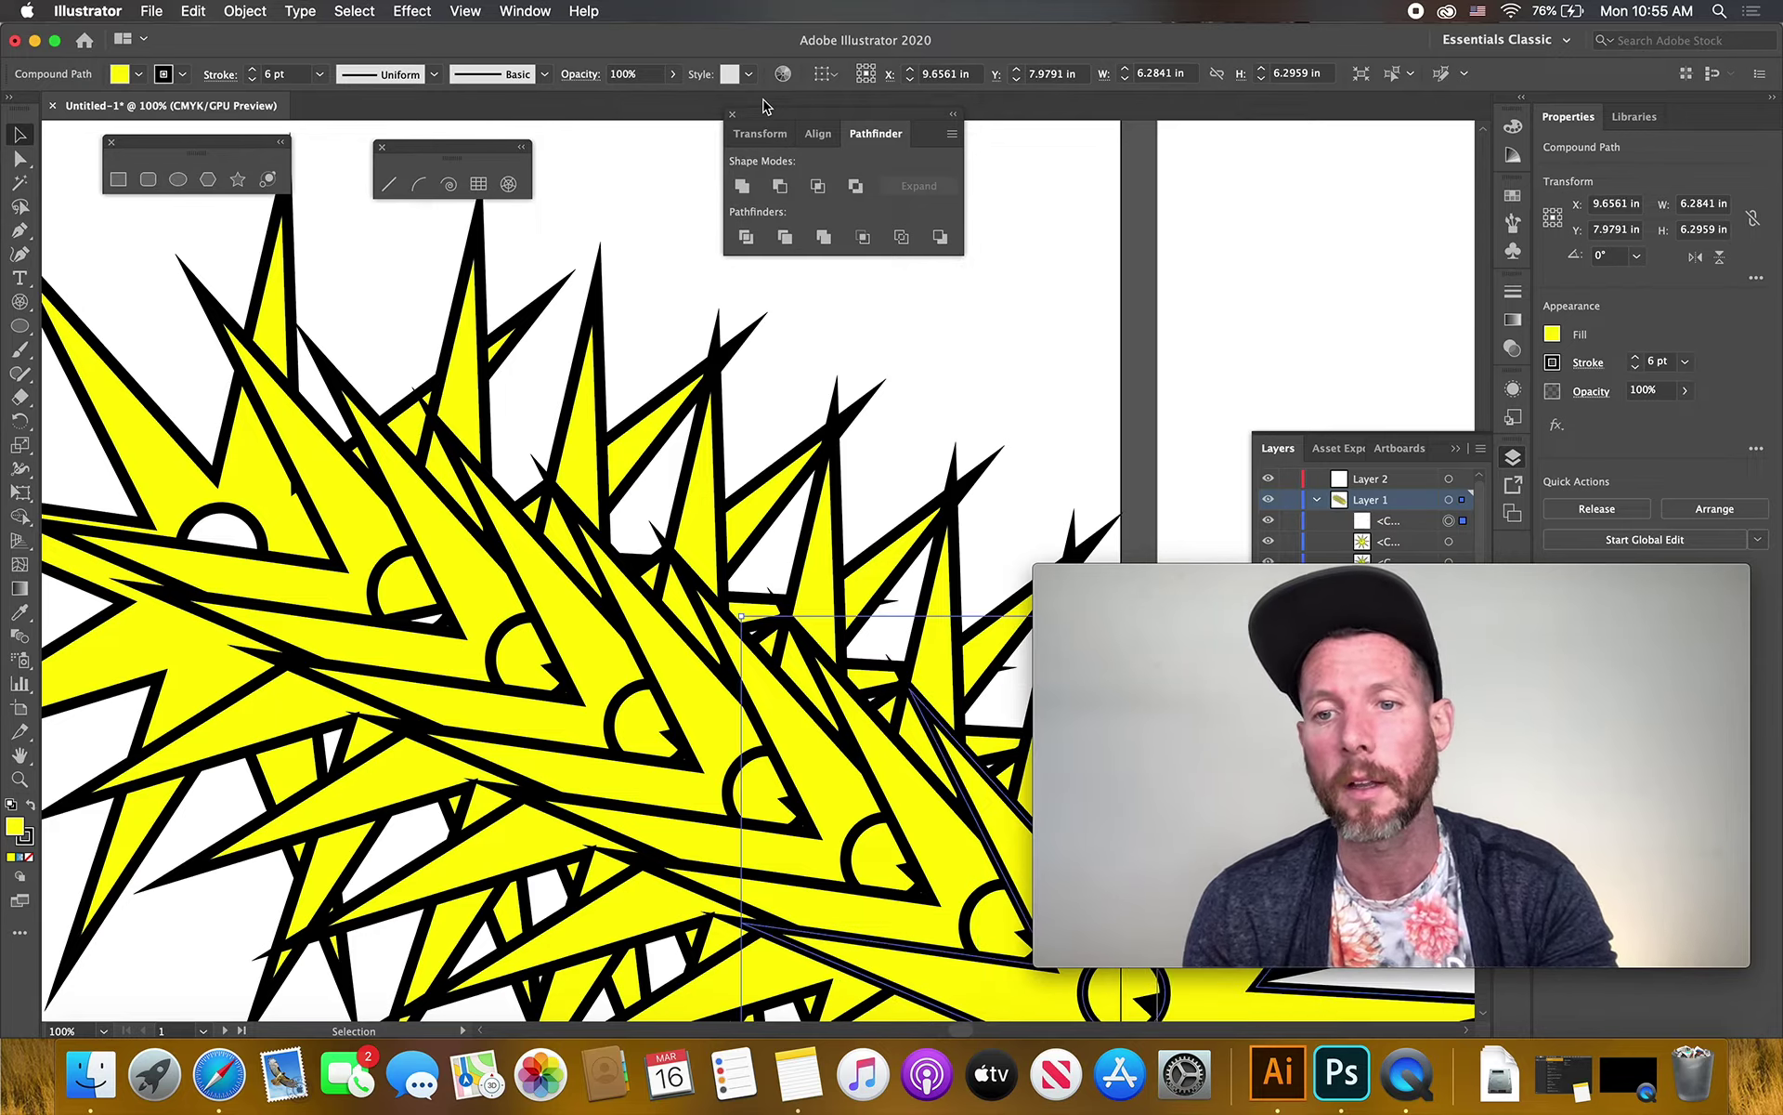
pyautogui.press('super+z')
pyautogui.press('super+z')
pyautogui.press('super+z')
pyautogui.press('super+z')
pyautogui.press('super+z')
pyautogui.press('super+z')
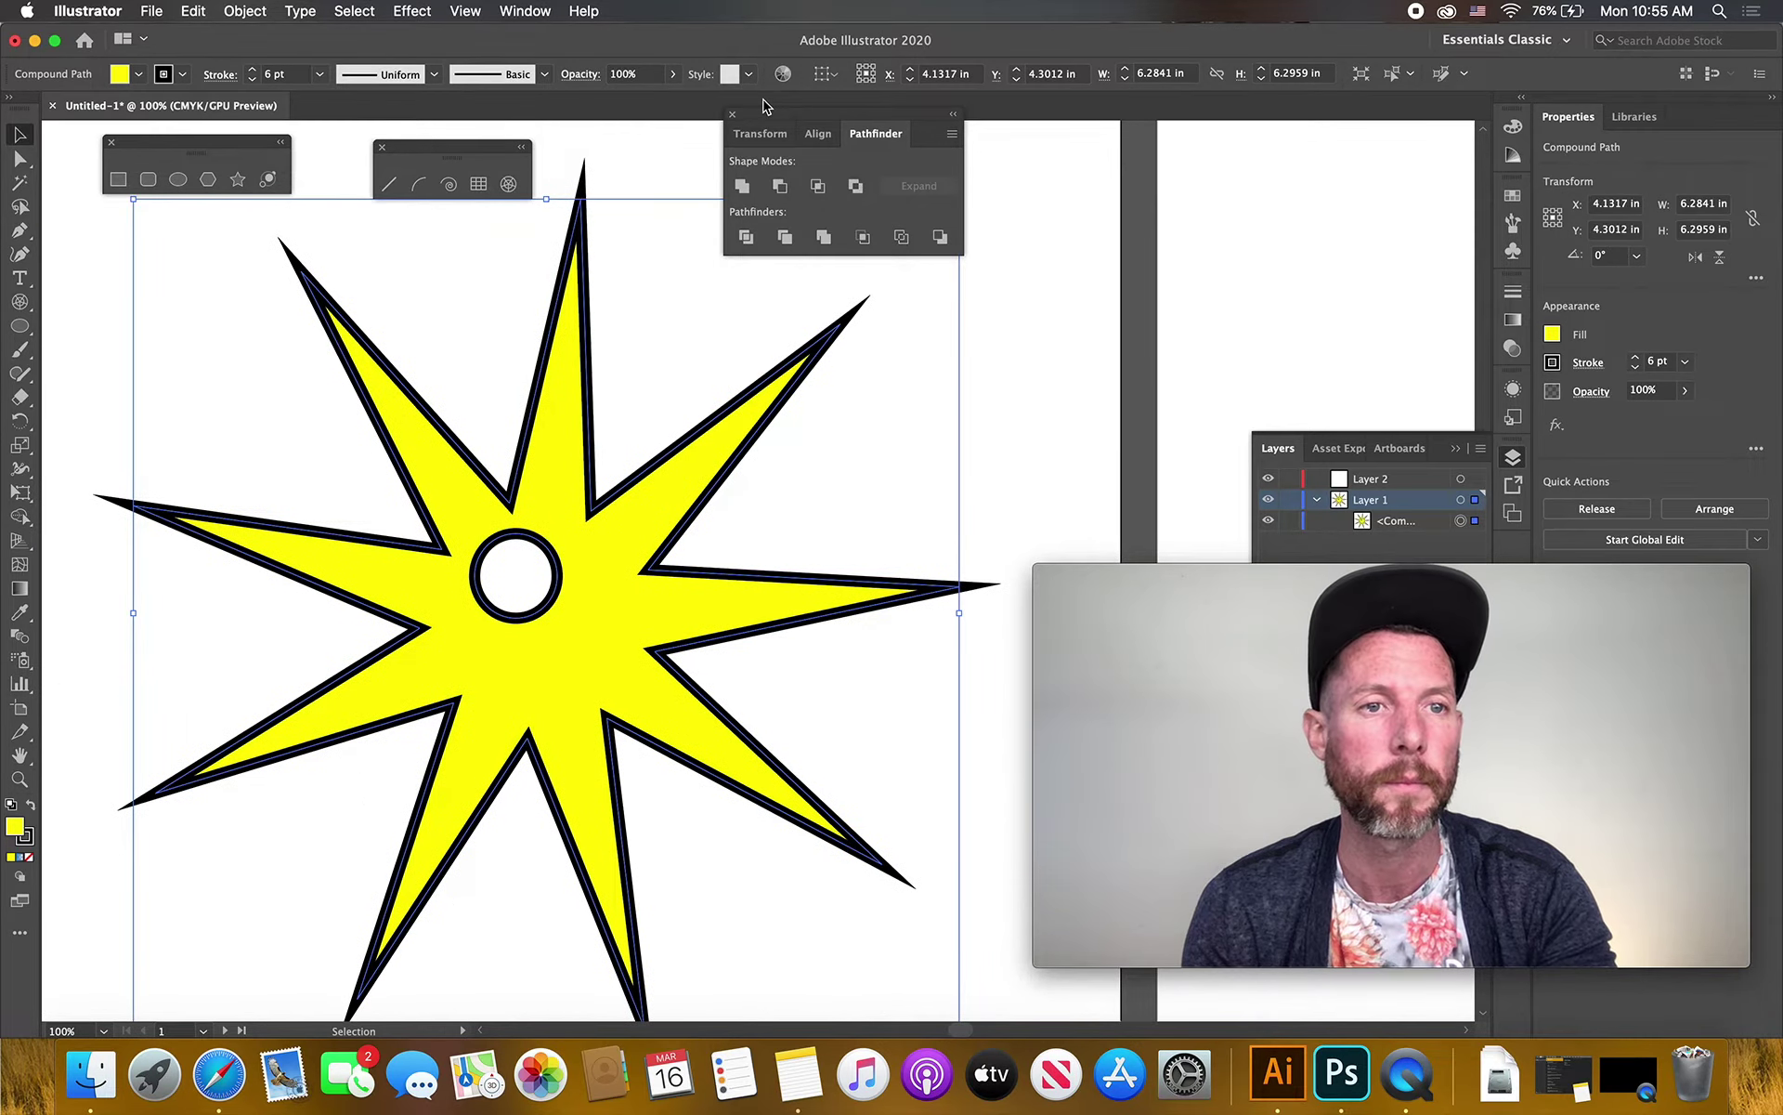
pyautogui.press('super+z')
pyautogui.press('super+z')
pyautogui.press('super+z')
pyautogui.press('super+z')
pyautogui.press('super+z')
pyautogui.press('super+z')
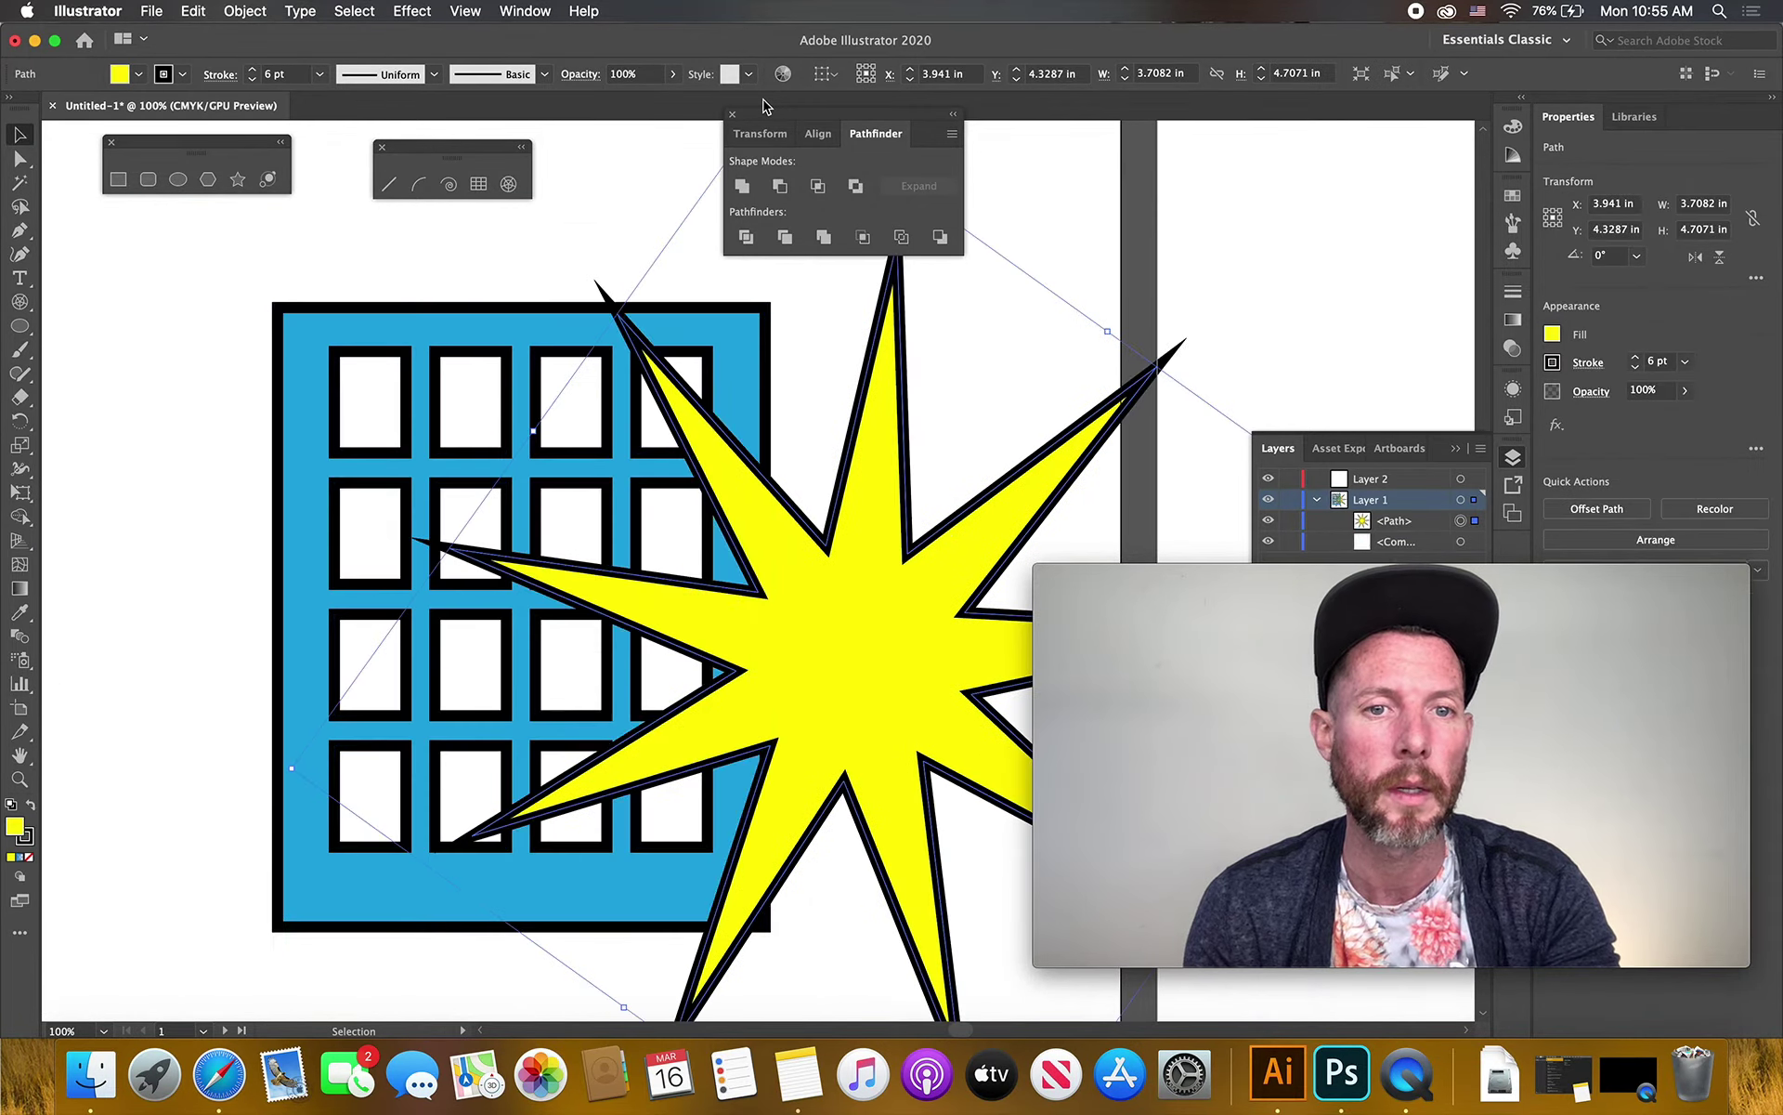
pyautogui.press('super+z')
pyautogui.press('super+z')
pyautogui.press('super+z')
pyautogui.press('super+z')
pyautogui.press('super+z')
pyautogui.press('super+z')
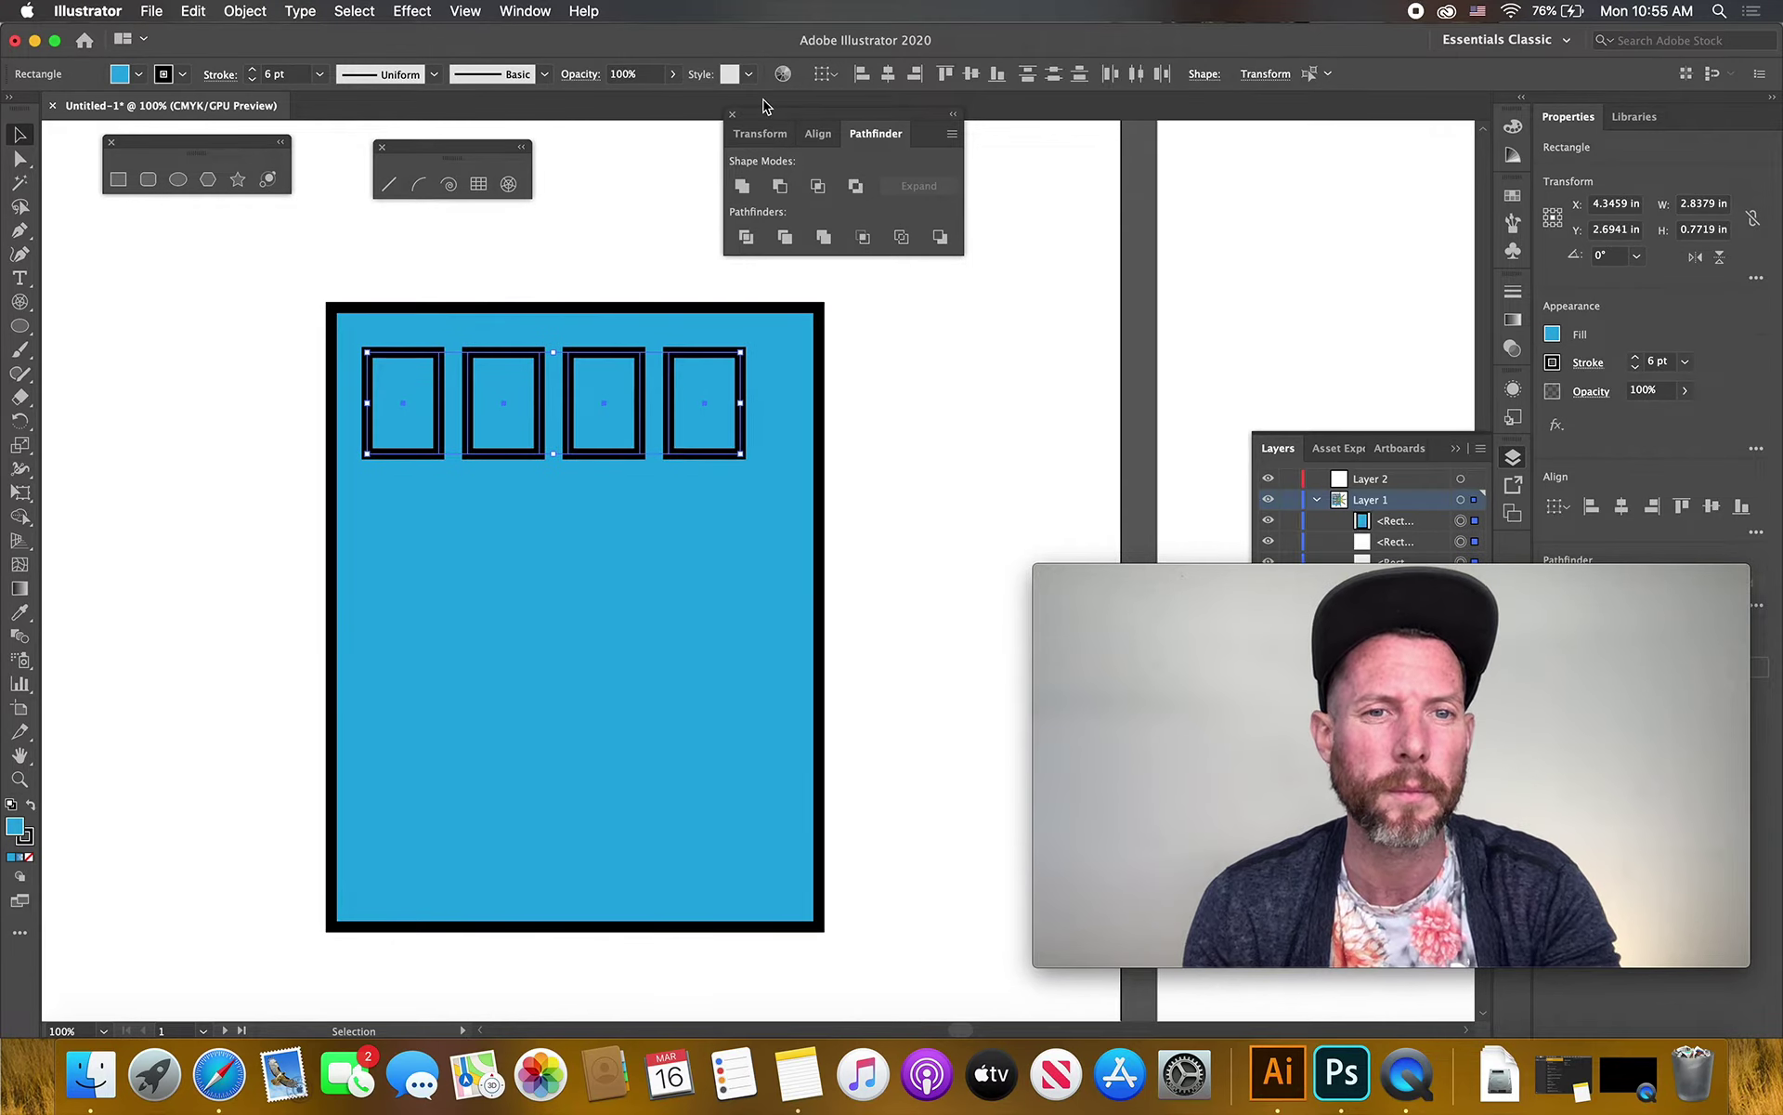
pyautogui.press('super+z')
pyautogui.press('super+z')
pyautogui.press('super+z')
pyautogui.press('super+z')
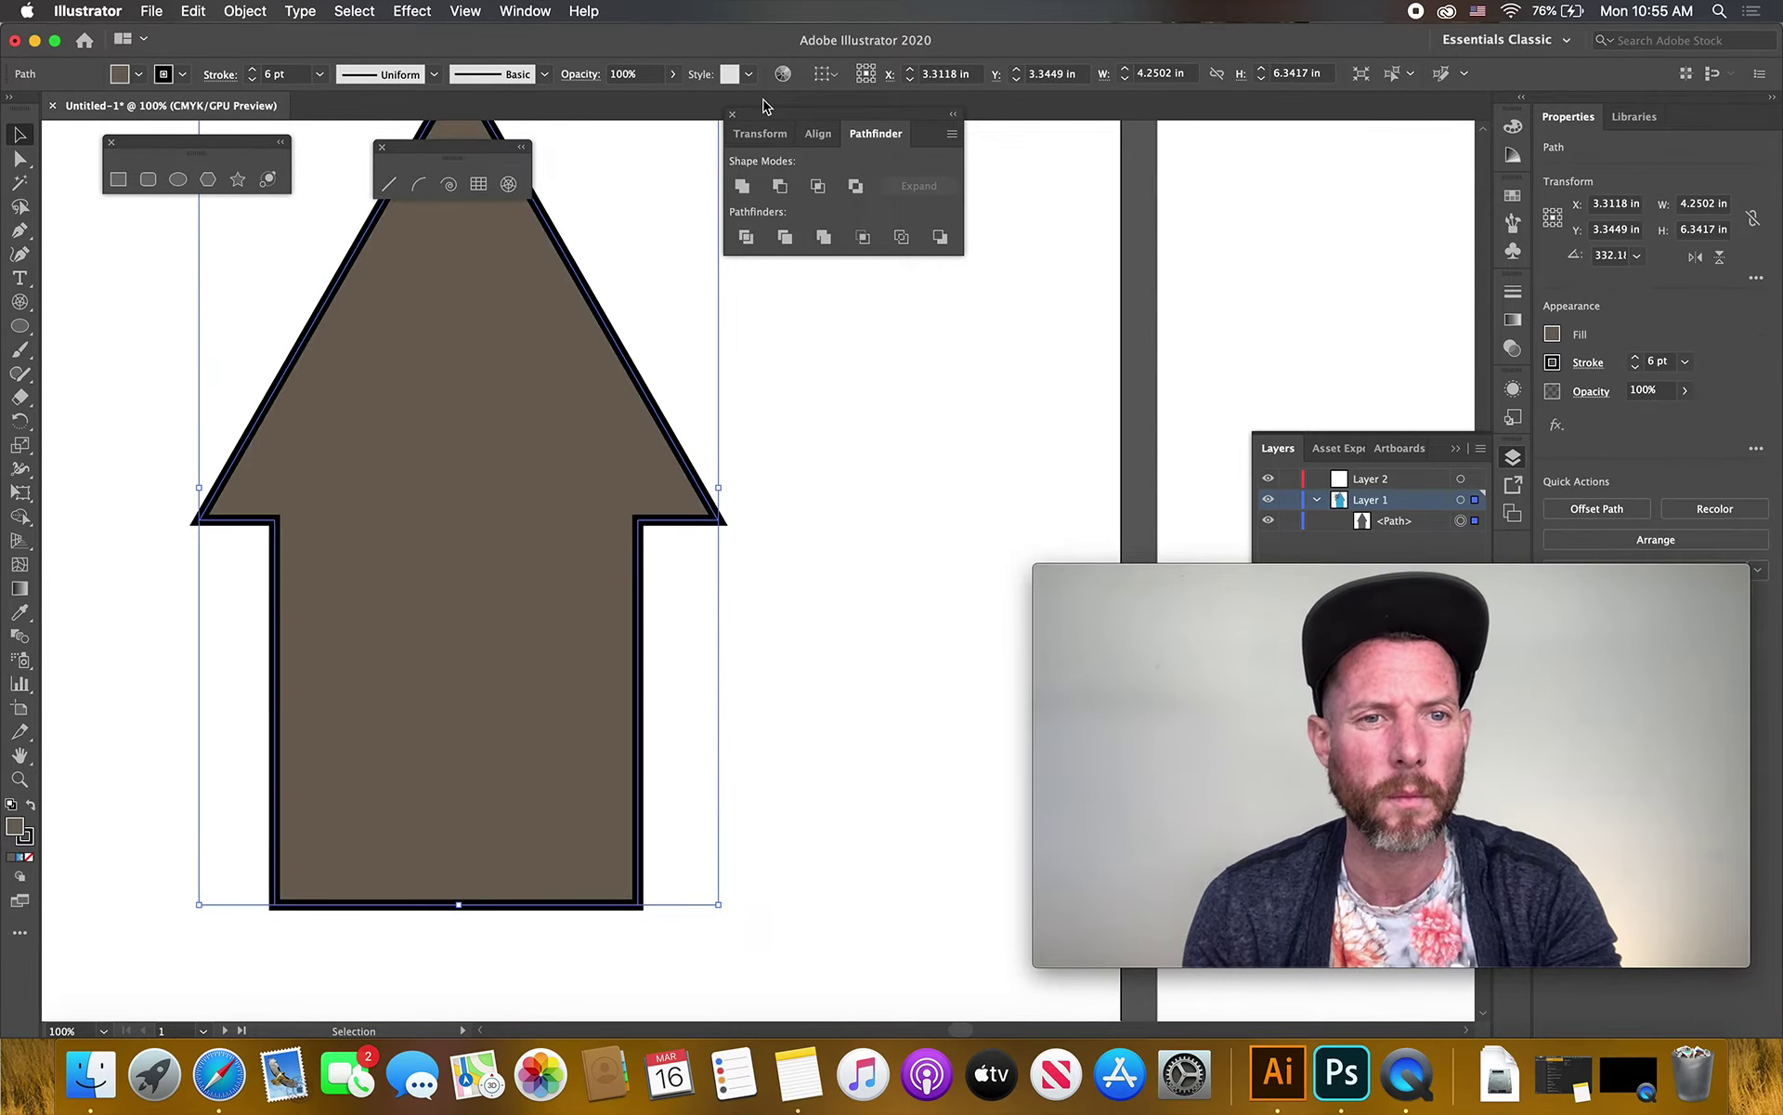
pyautogui.press('super+z')
pyautogui.press('super+z')
pyautogui.press('super+z')
pyautogui.press('super+z')
pyautogui.press('super+z')
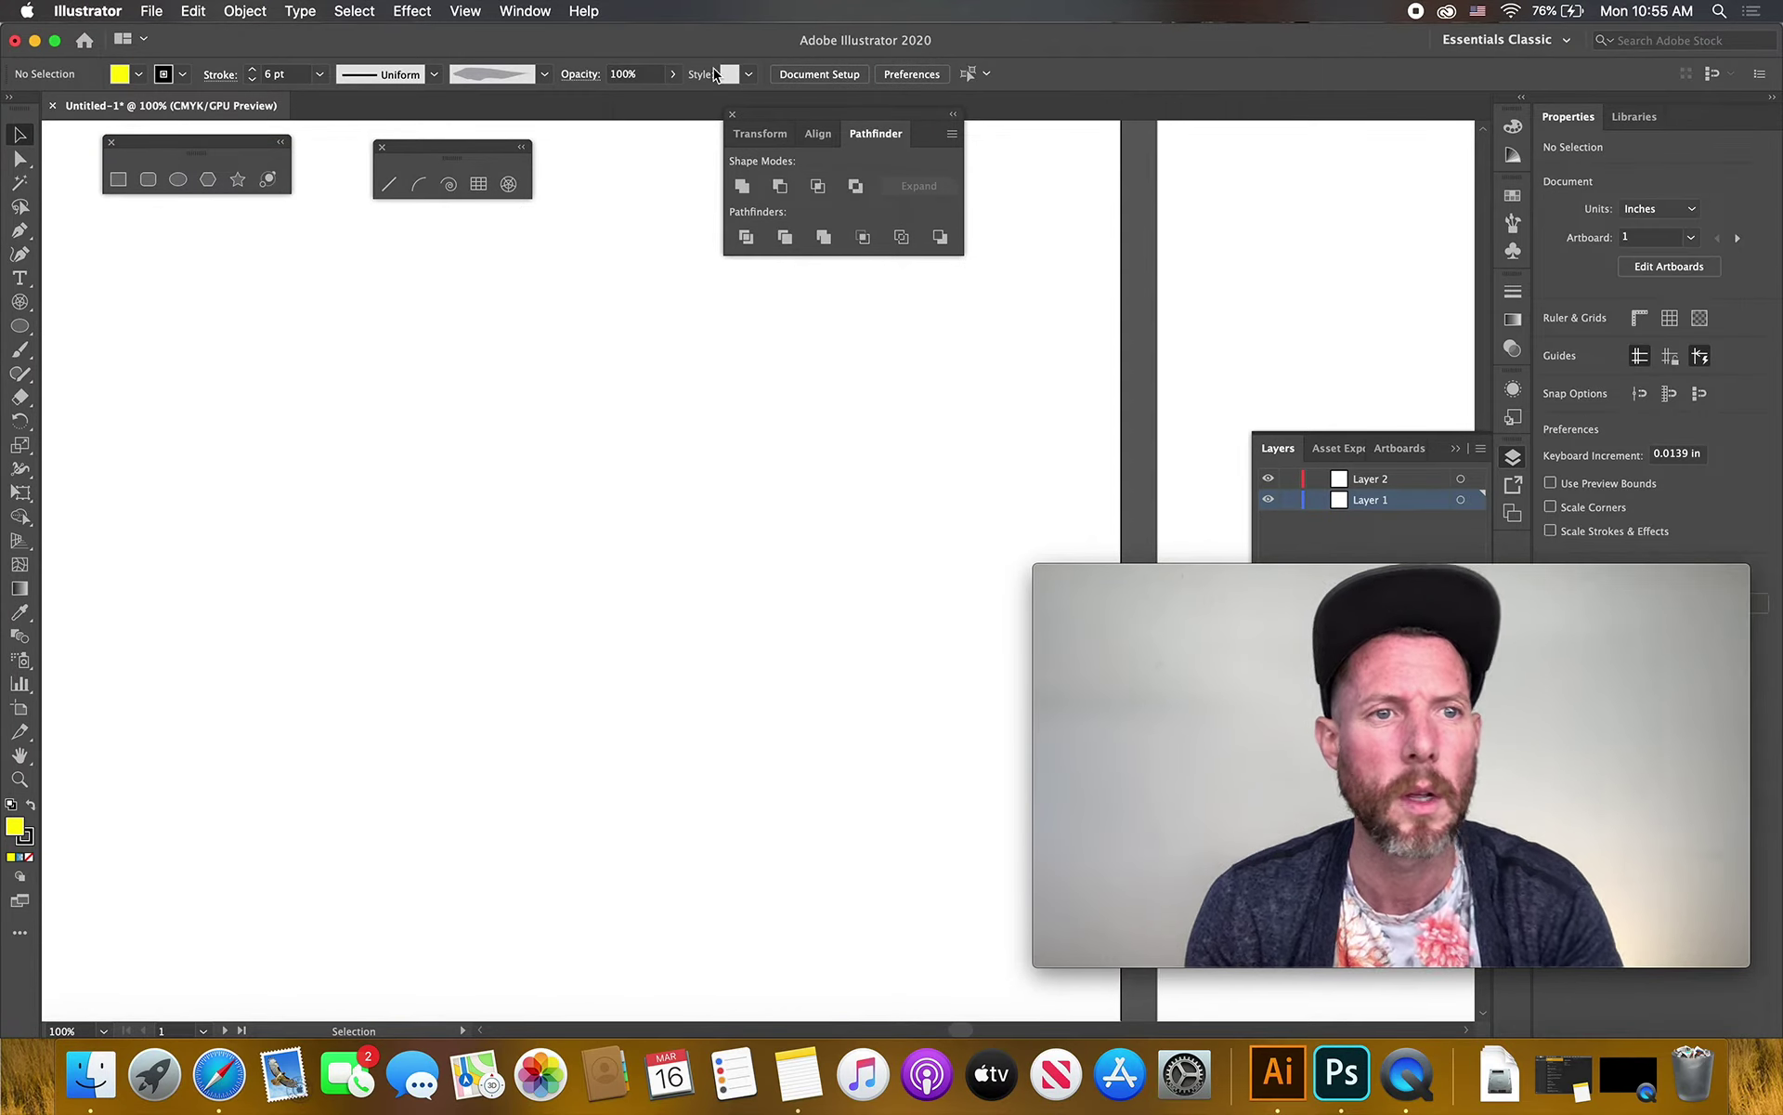
# Draw a yellow rectangle about 1.9 by 2 in and place a duplicate overlapping it diagonally down to the right
pyautogui.click(118, 179)
pyautogui.moveTo(133, 240); pyautogui.dragTo(389, 506)
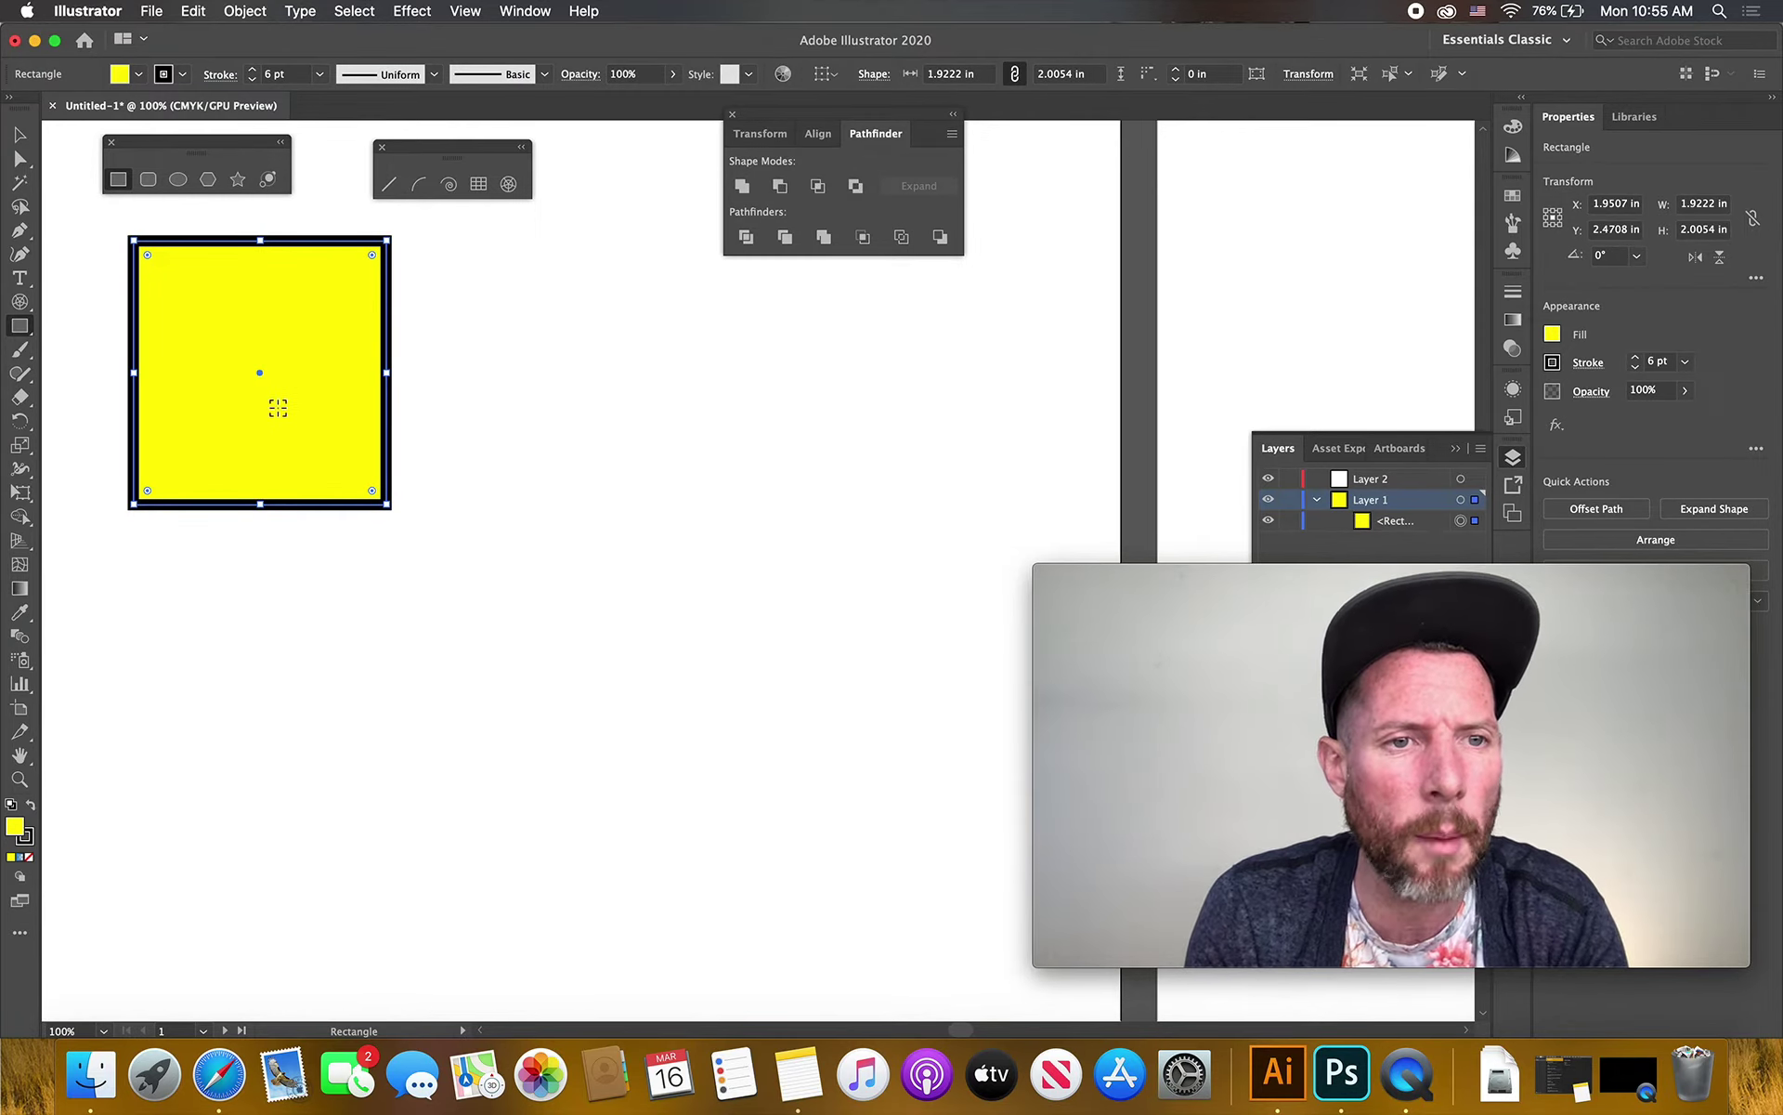
pyautogui.click(18, 134)
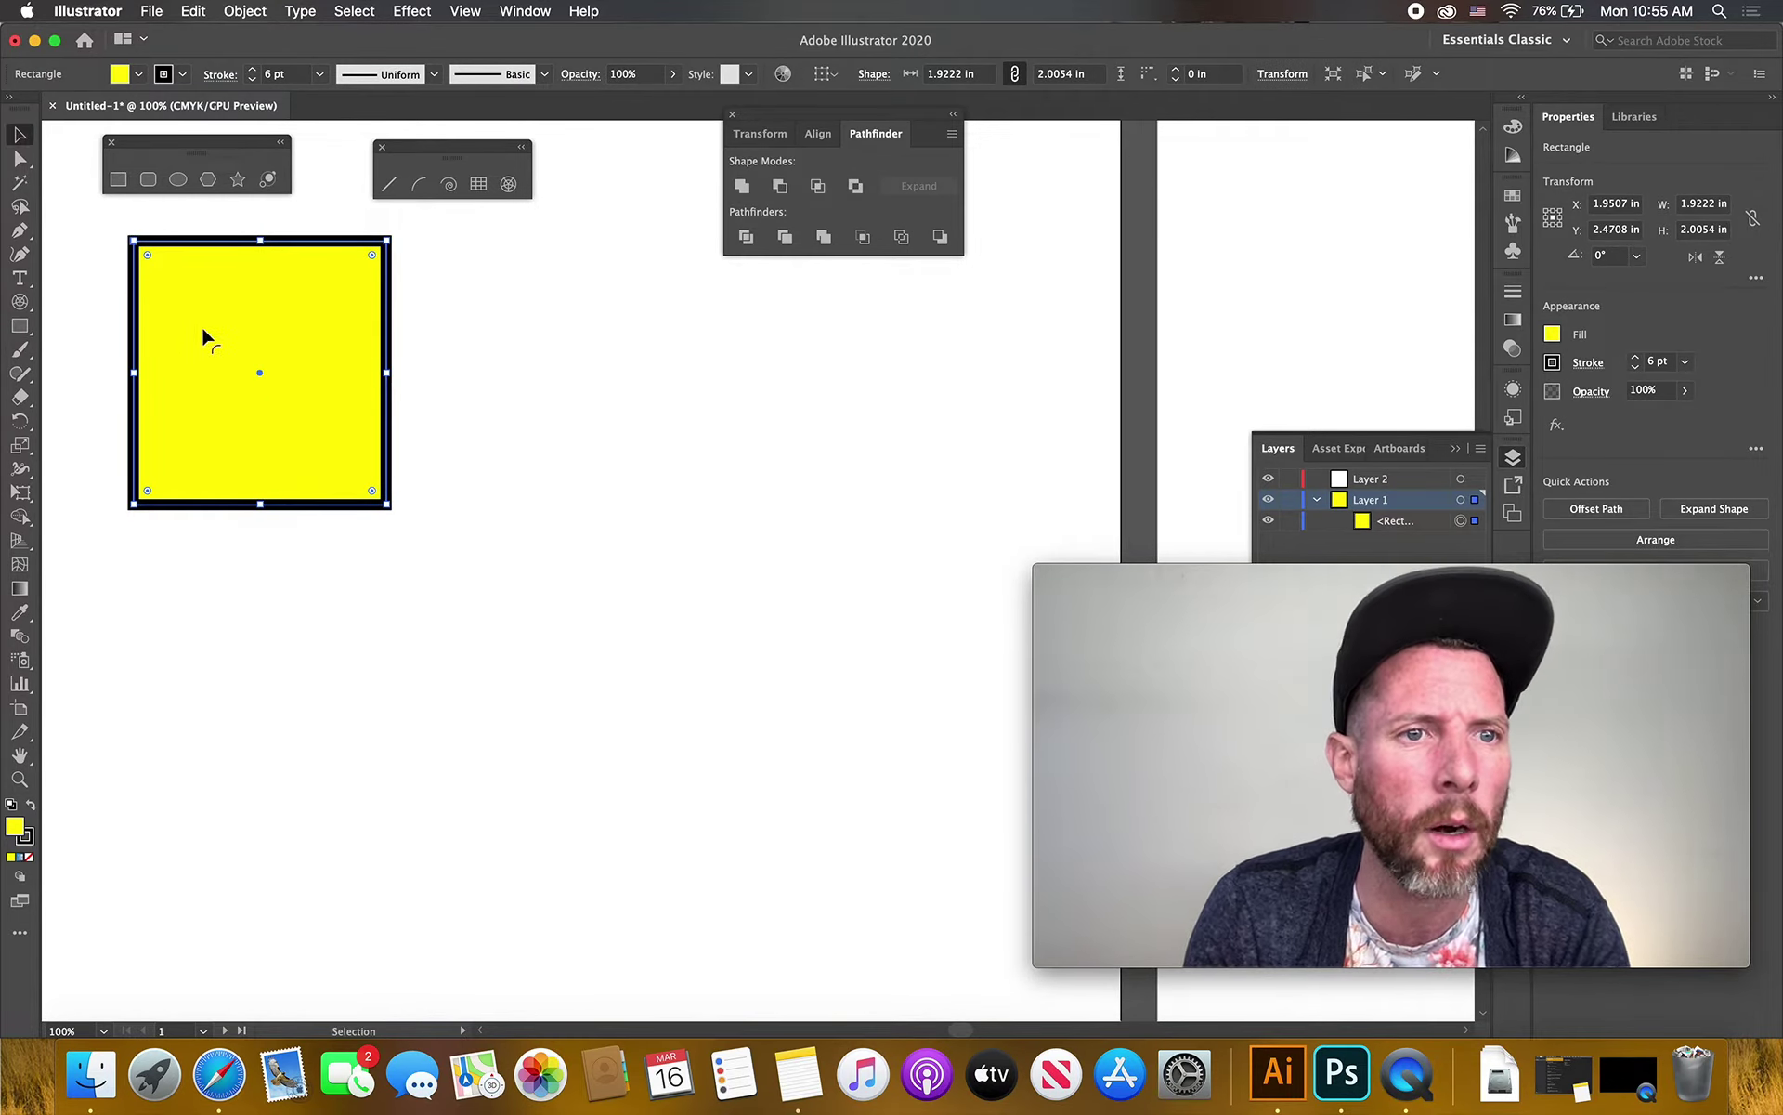
pyautogui.moveTo(239, 366); pyautogui.dragTo(336, 462)
pyautogui.press('a')
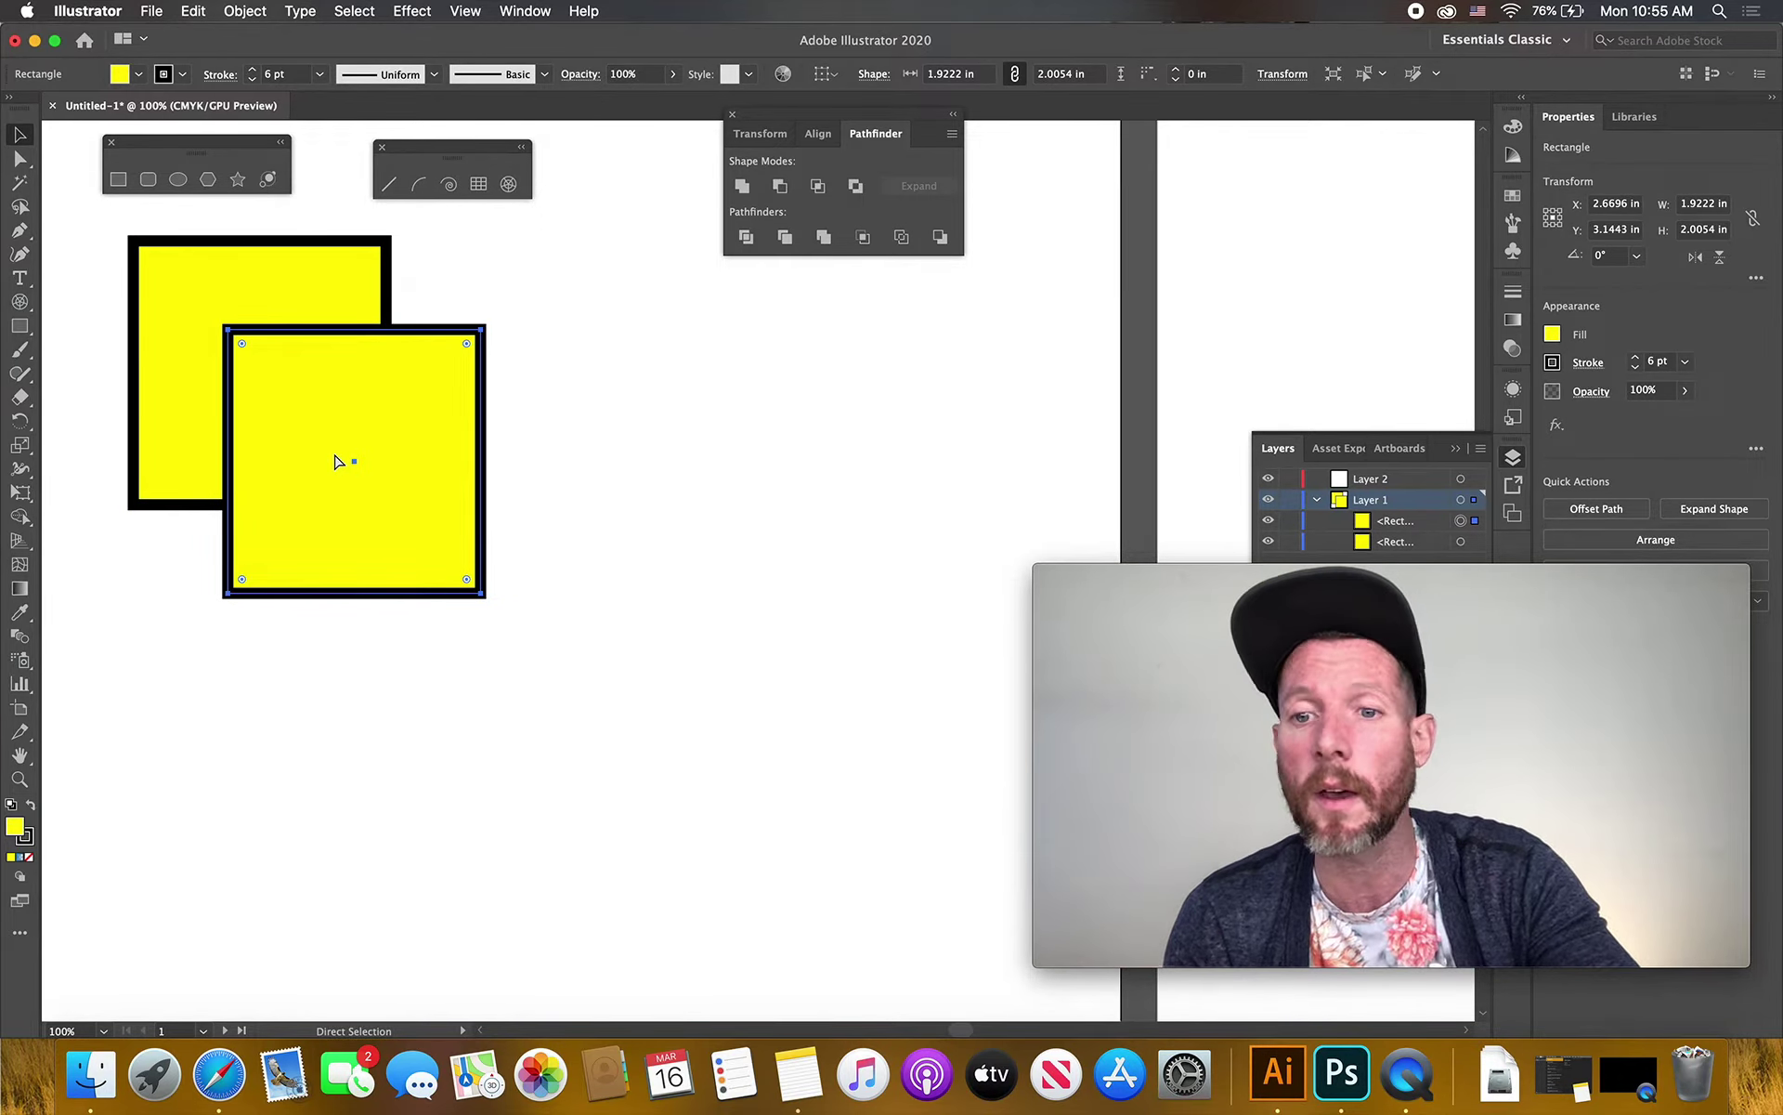
# Repeat the offset duplication six more times to build a diagonal row of eight yellow rectangles
pyautogui.press('super+d')
pyautogui.press('super+d')
pyautogui.press('super+d')
pyautogui.press('super+d')
pyautogui.press('super+d')
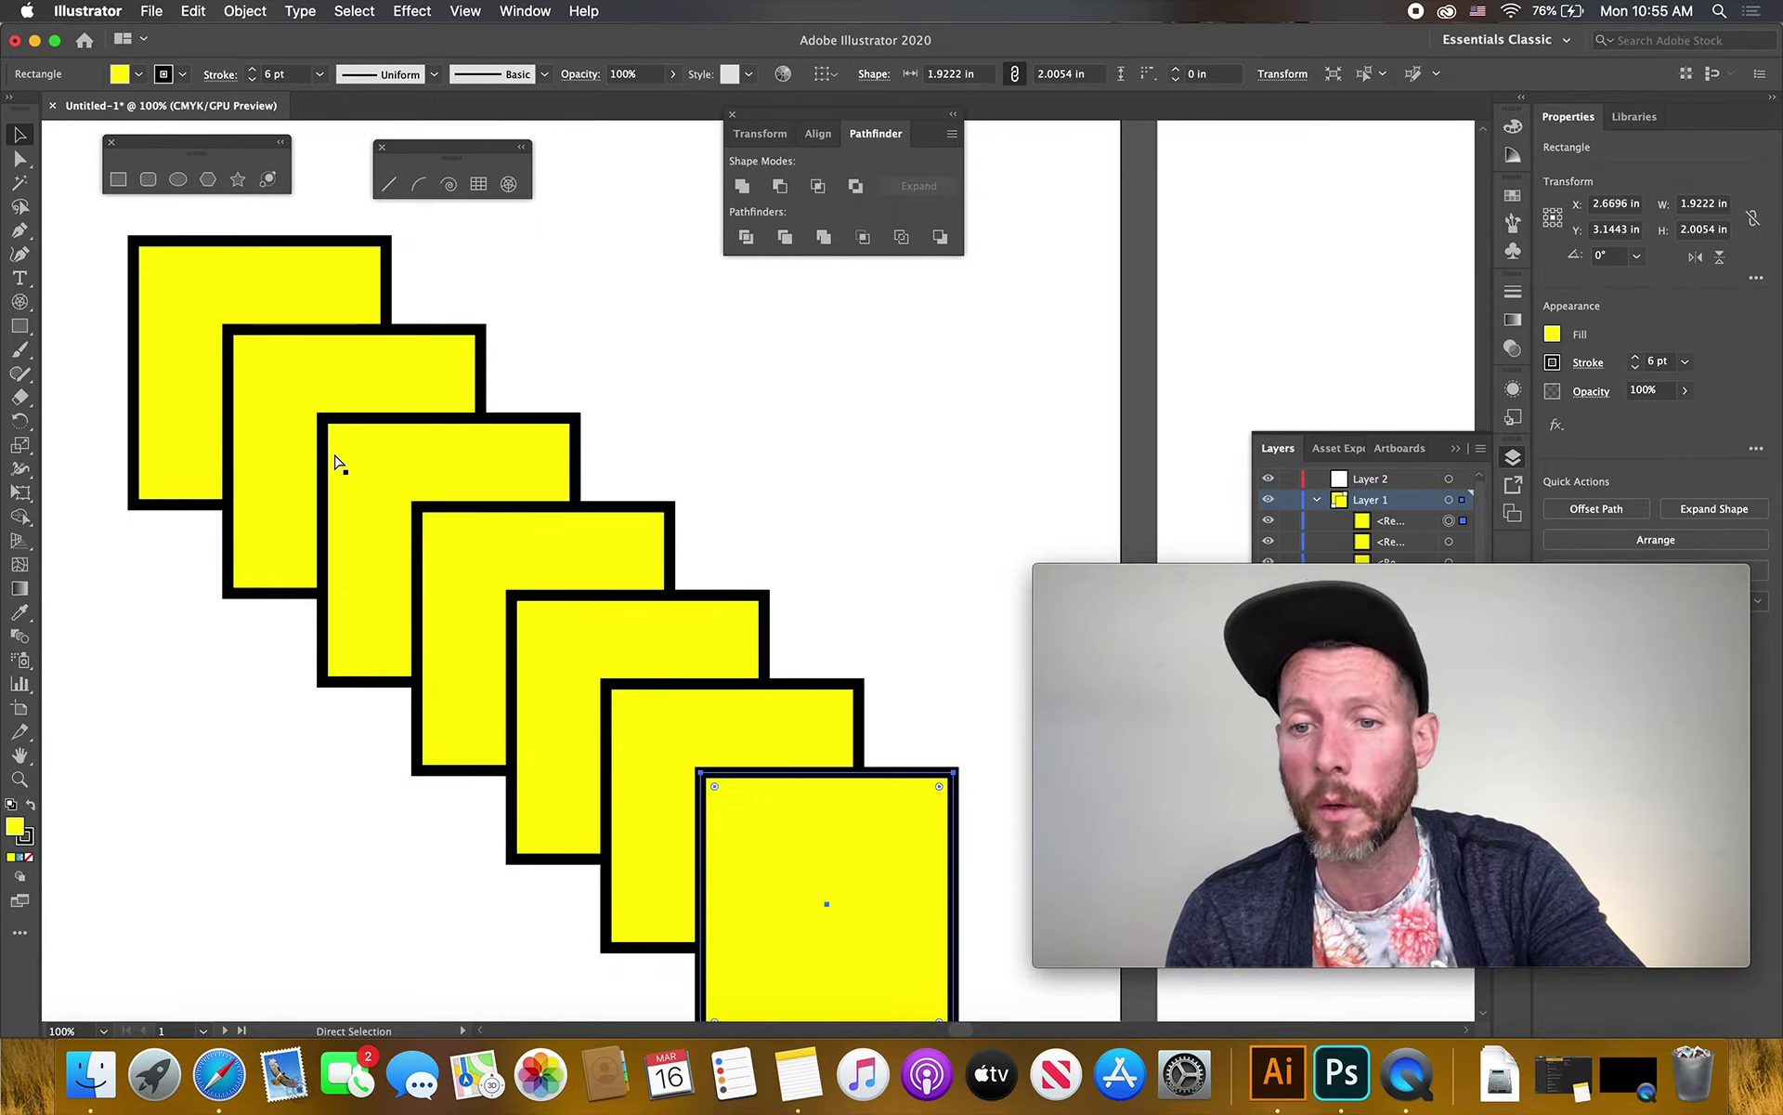
pyautogui.press('super+d')
# Select the whole diagonal row of yellow rectangles, place a duplicate of it up and to the right, and deselect
pyautogui.press('v')
pyautogui.moveTo(86, 286); pyautogui.dragTo(987, 1000)
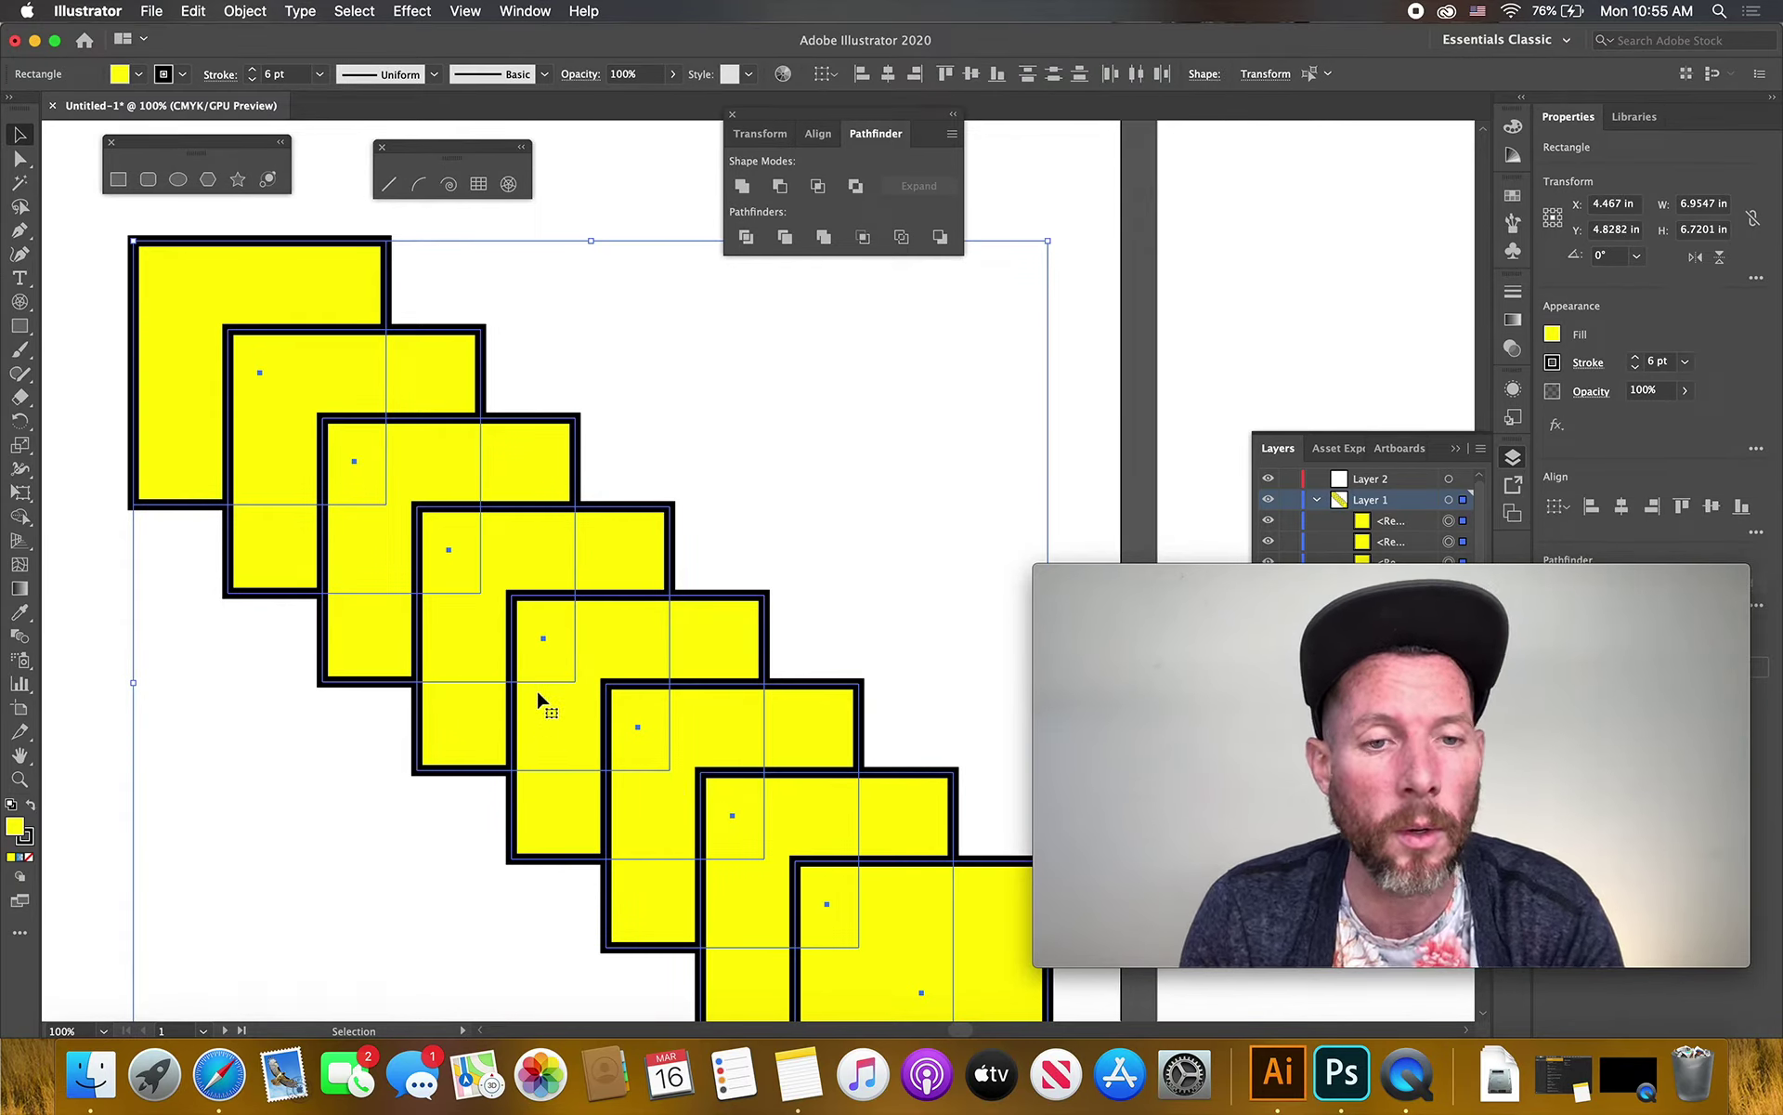
pyautogui.moveTo(550, 662); pyautogui.dragTo(698, 499)
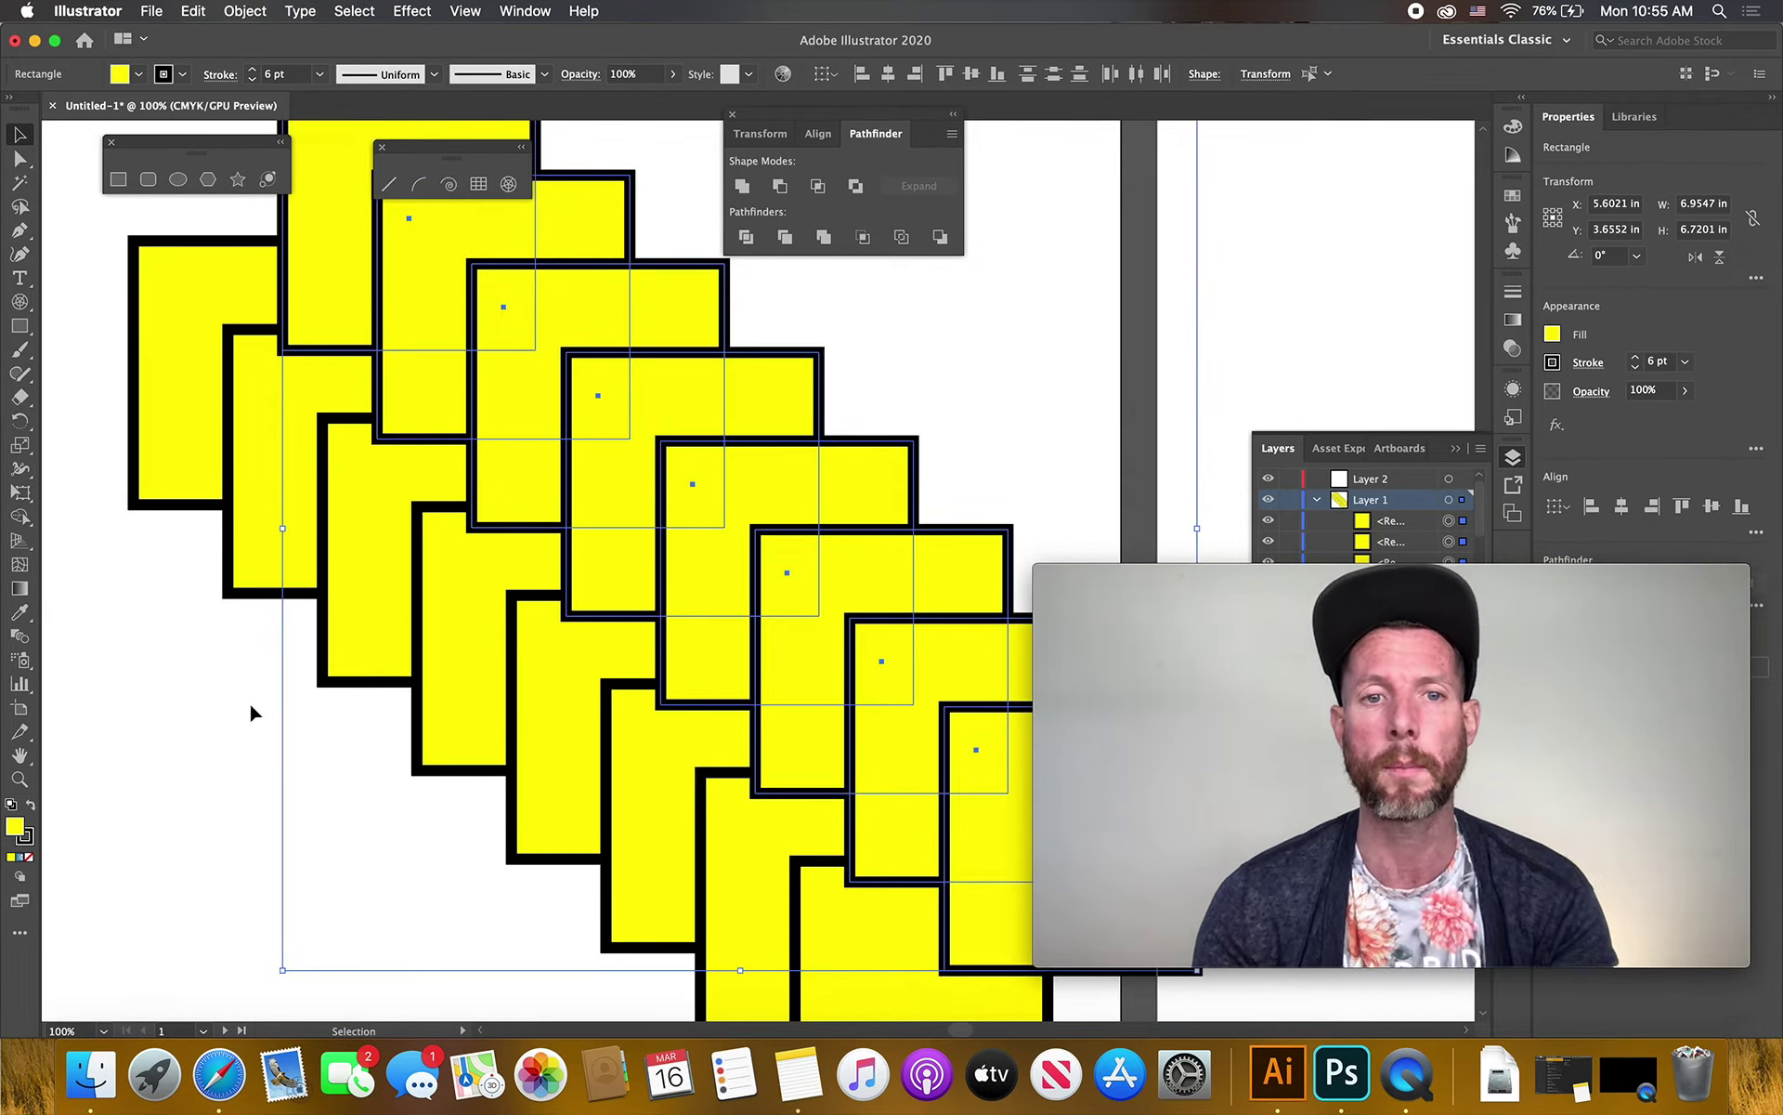
pyautogui.click(120, 733)
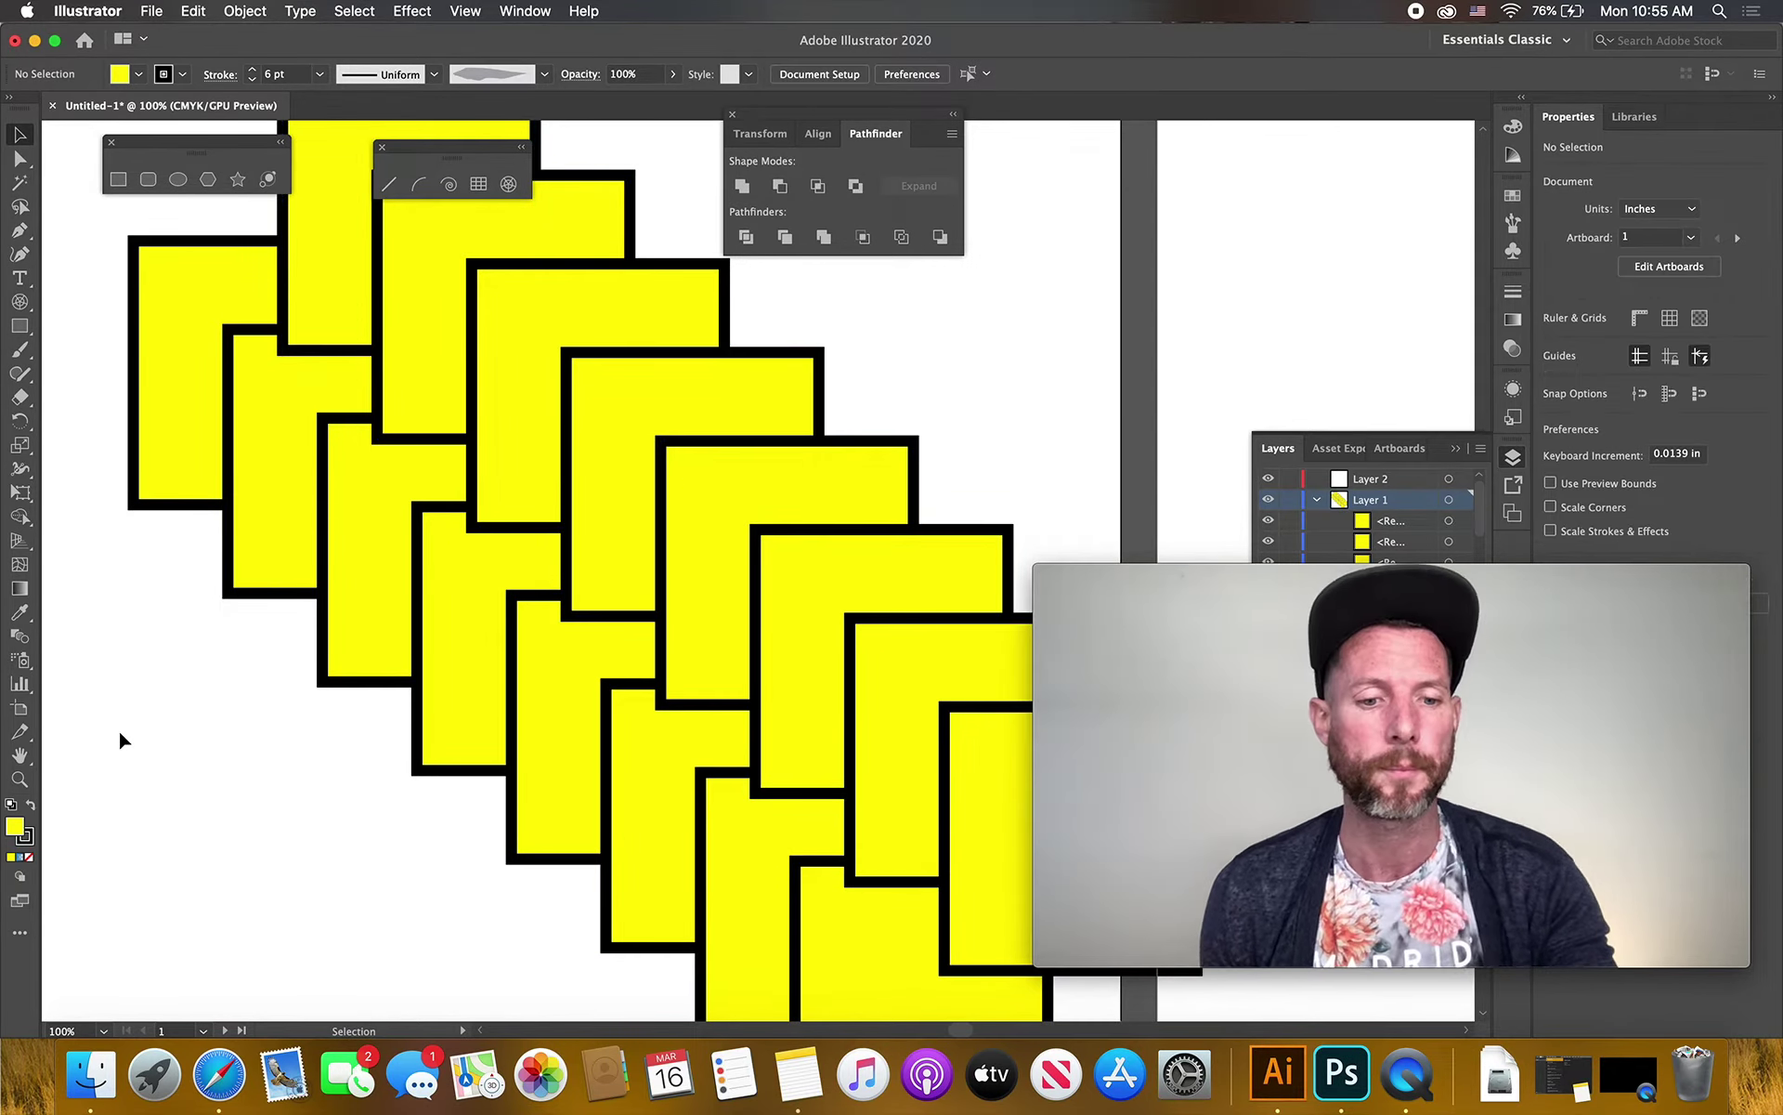
# Undo the yellow rectangle and all its duplicates back to an empty artboard
pyautogui.press('super+z')
pyautogui.press('super+z')
pyautogui.press('super+z')
pyautogui.press('super+z')
pyautogui.press('super+z')
pyautogui.press('super+z')
pyautogui.press('super+z')
pyautogui.press('super+z')
pyautogui.press('super+z')
pyautogui.press('super+z')
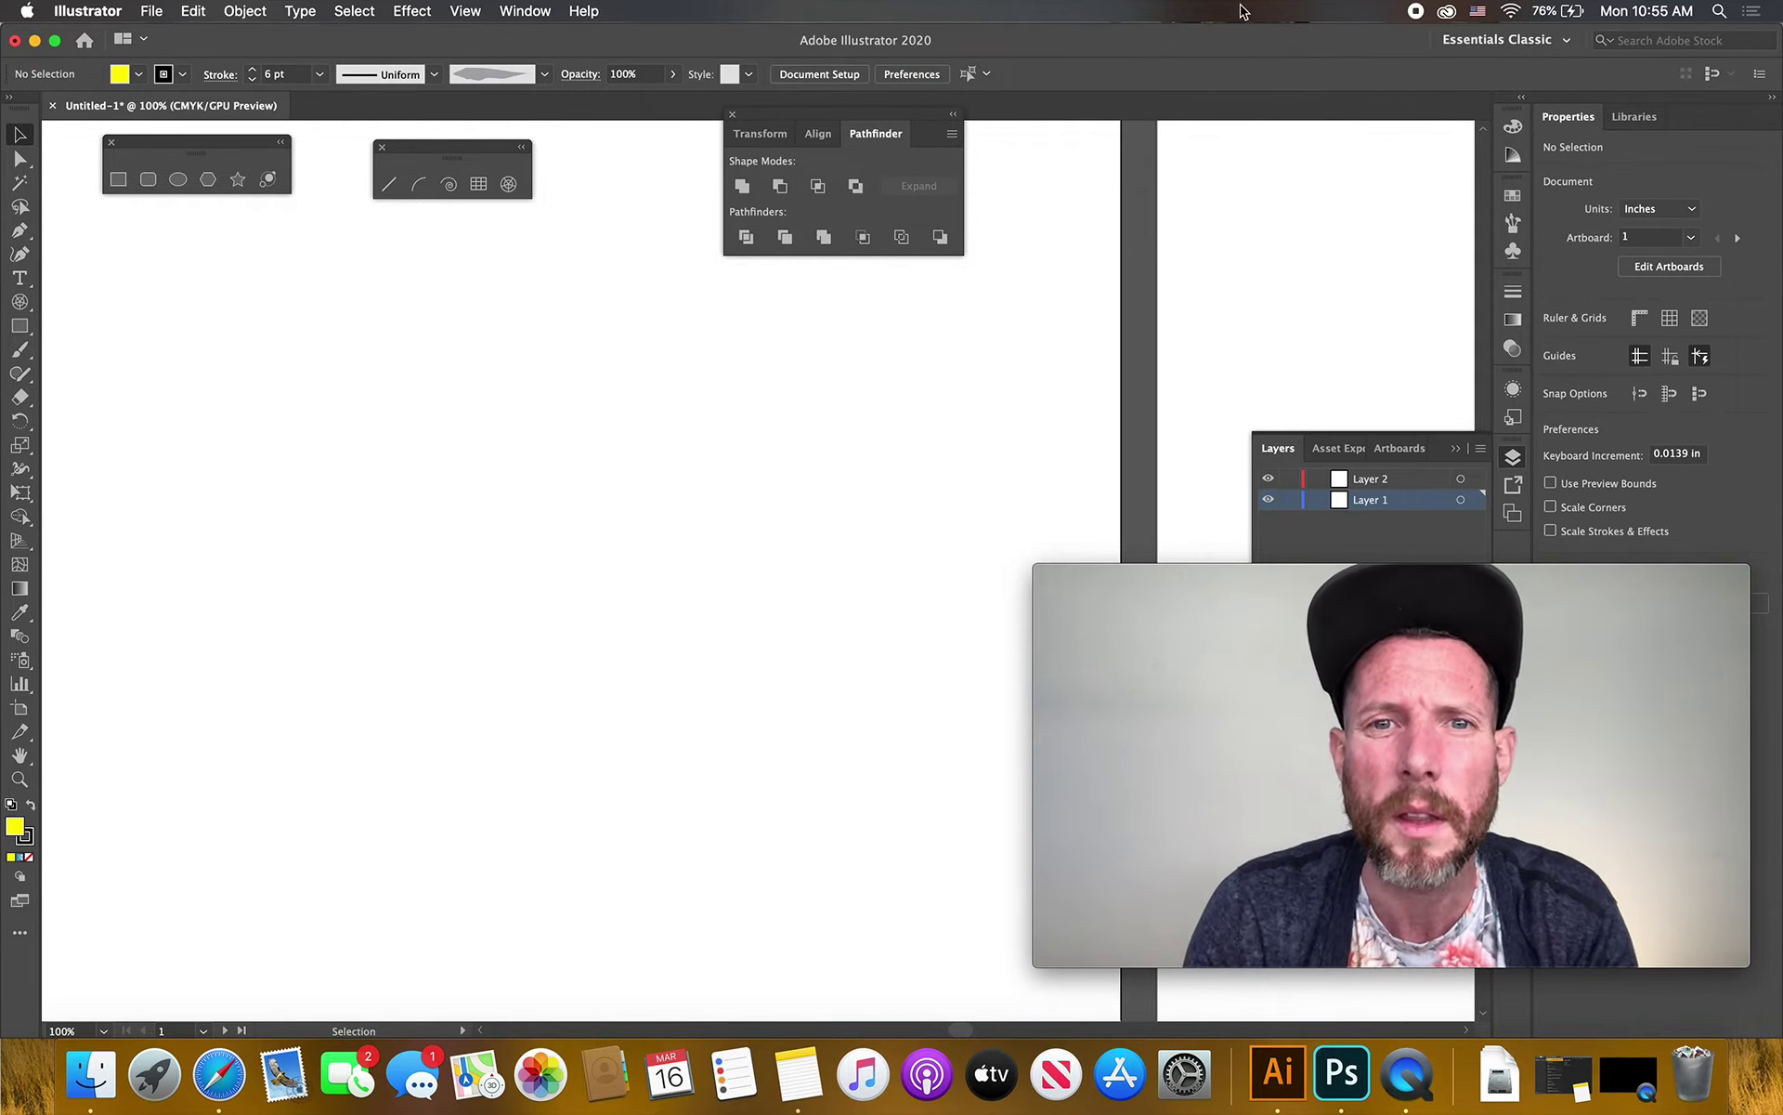
# Draw two overlapping yellow rectangles, the front one about 4.4 by 3 in, and reduce them to their overlap with Intersect
pyautogui.click(118, 180)
pyautogui.moveTo(139, 261); pyautogui.dragTo(641, 748)
pyautogui.moveTo(876, 805); pyautogui.dragTo(292, 411)
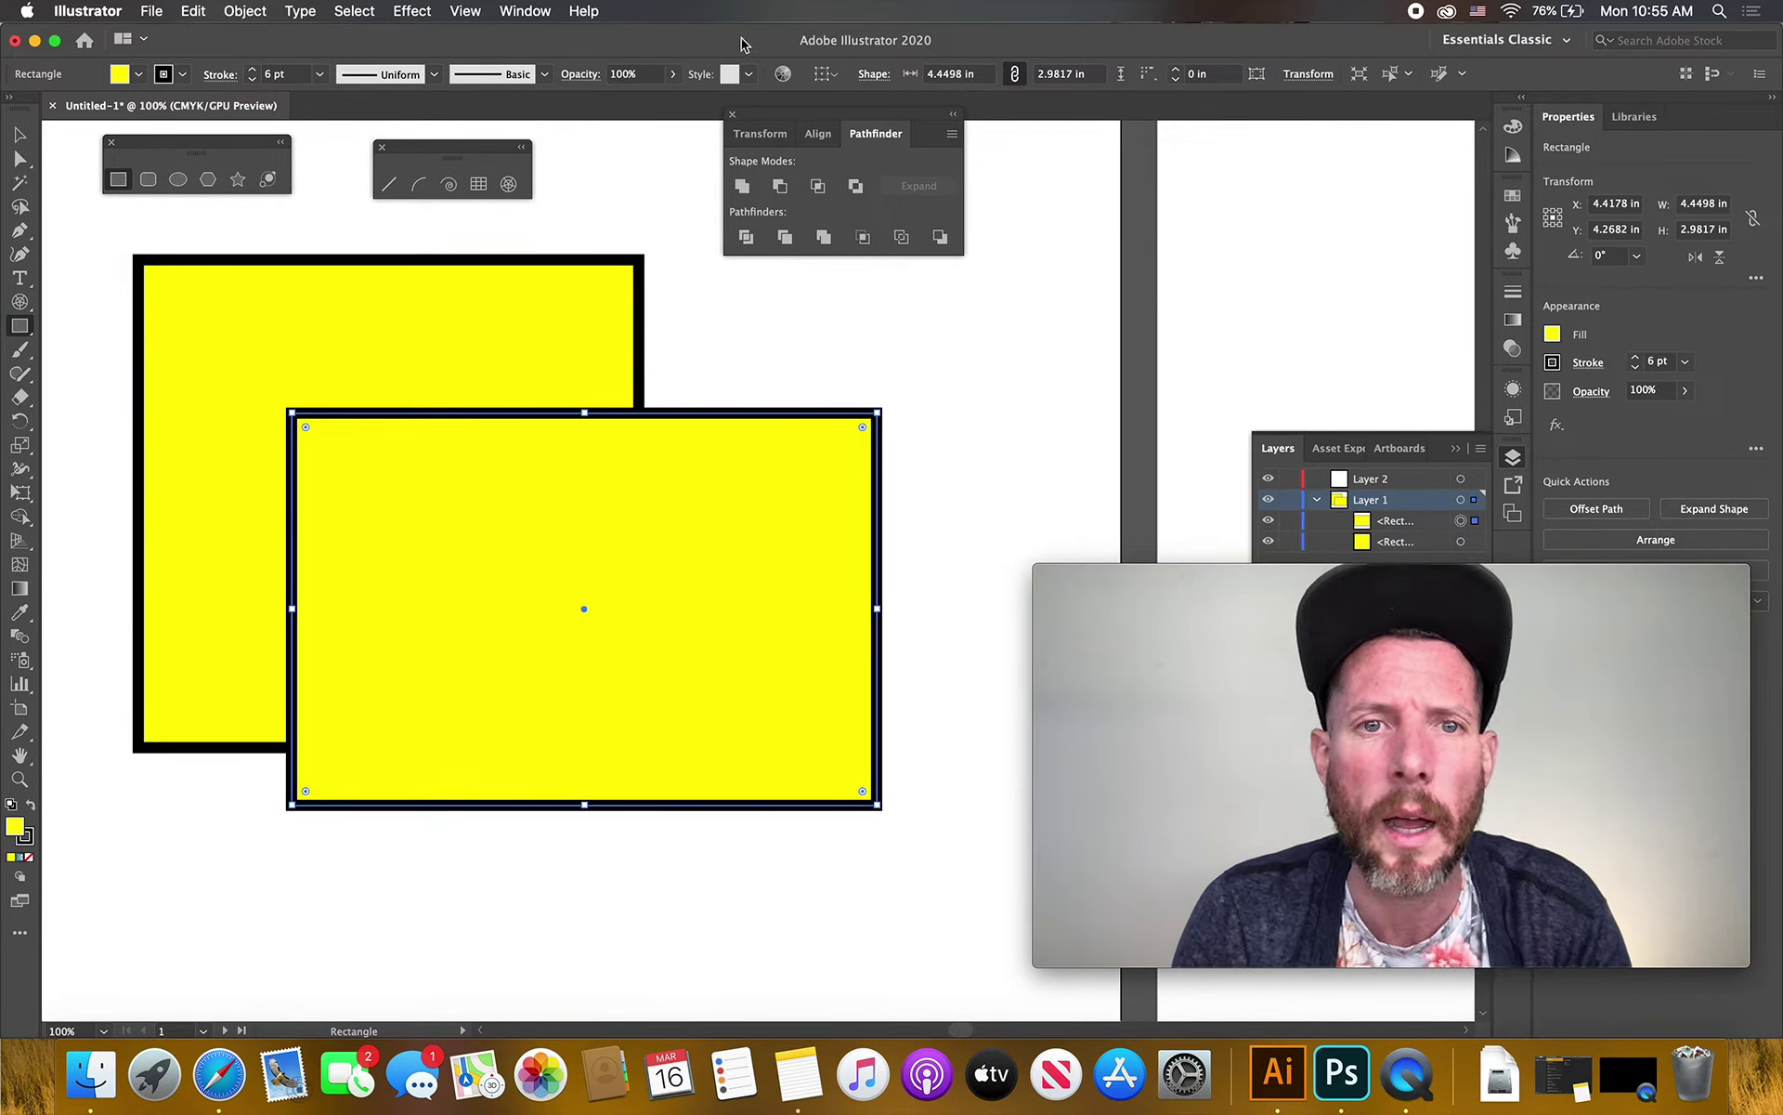
pyautogui.click(19, 137)
pyautogui.moveTo(82, 226); pyautogui.dragTo(696, 563)
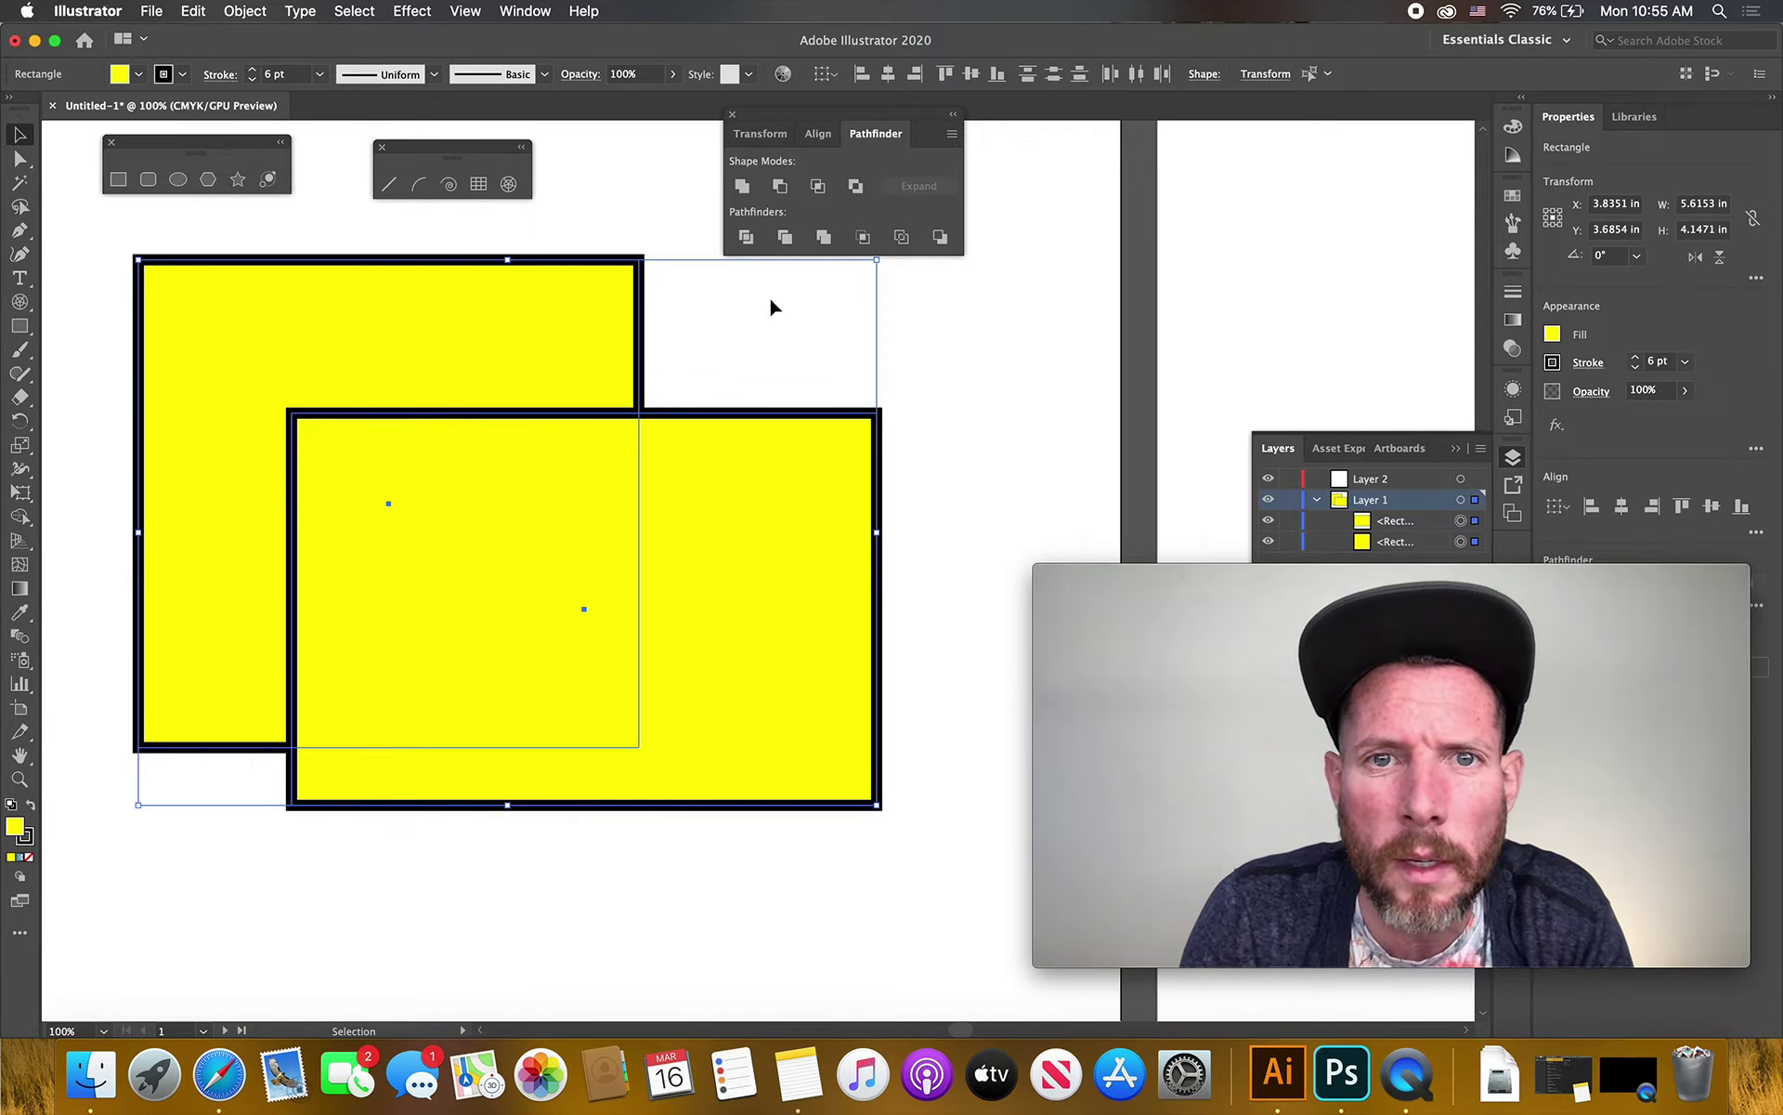
pyautogui.click(818, 187)
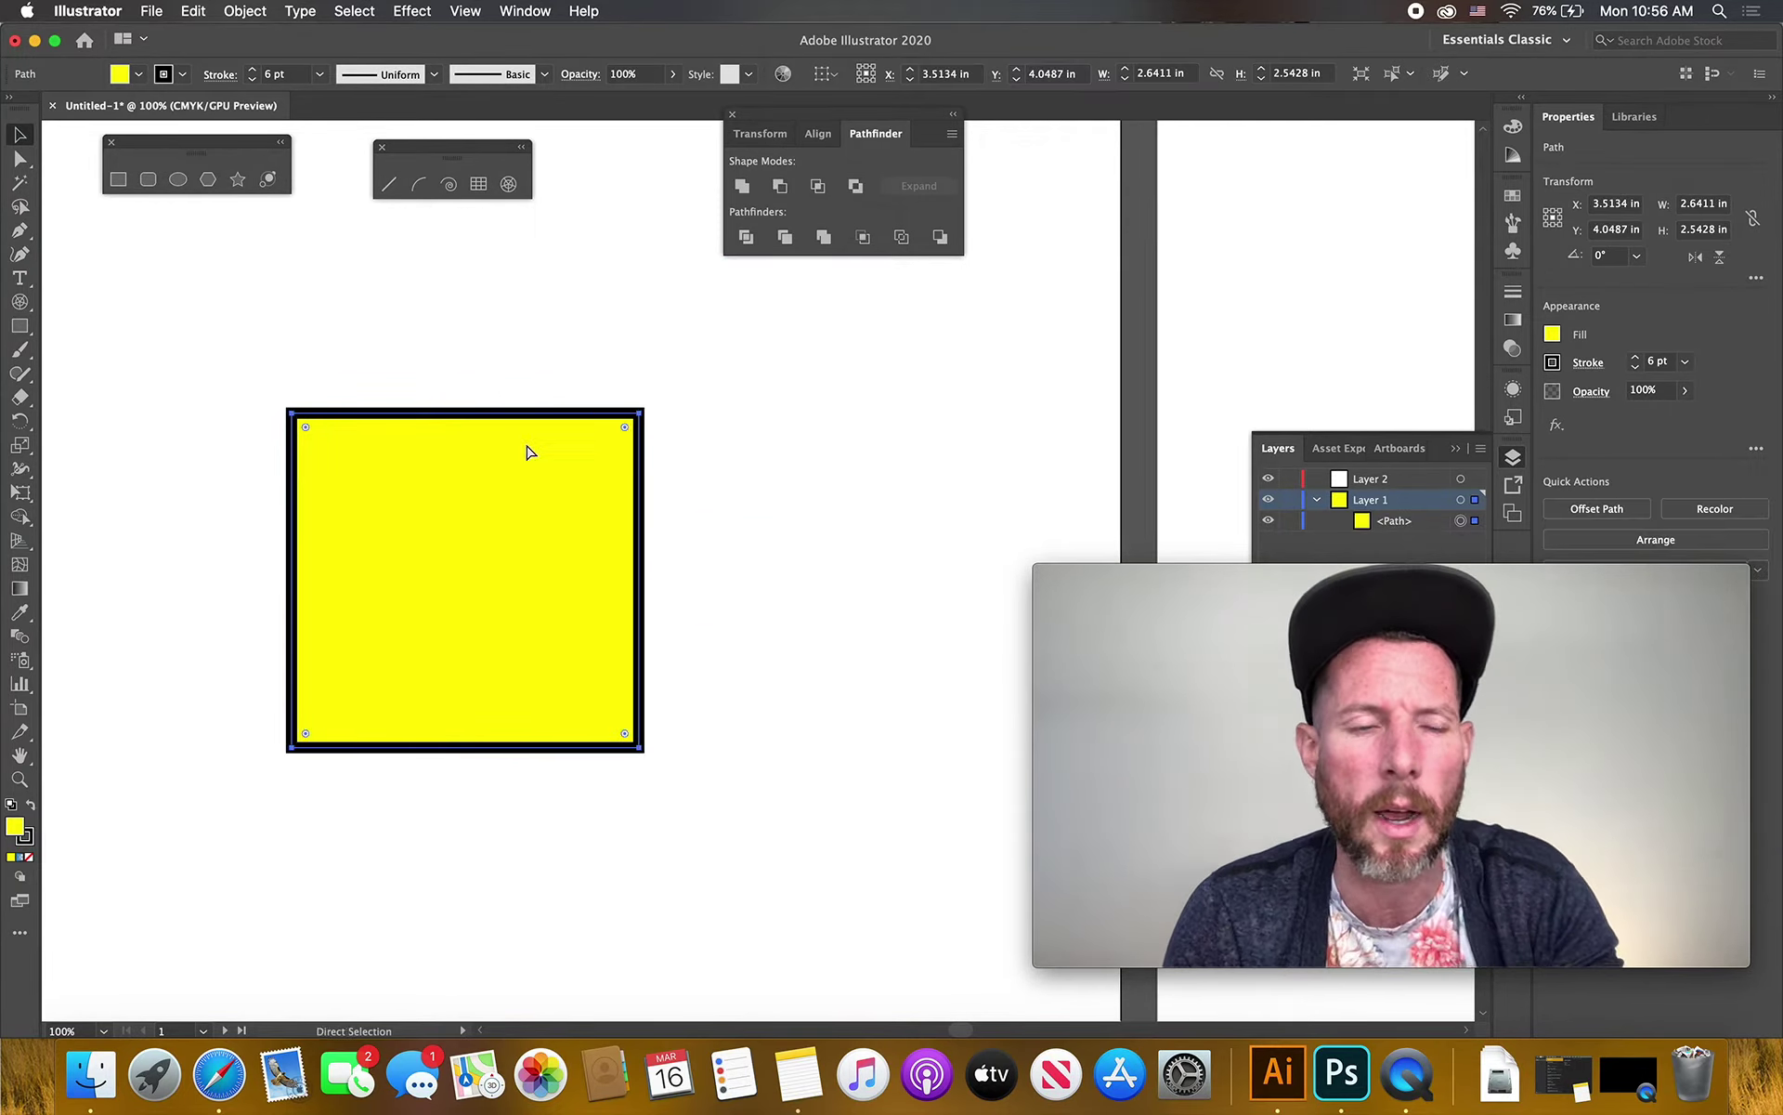
# Undo the intersection and the drawing of both yellow rectangles
pyautogui.hotkey('ctrl', 'z')
pyautogui.hotkey('ctrl', 'z')
pyautogui.hotkey('ctrl', 'z')
# Draw a large yellow ellipse and a second one about 3.7 by 2.5 in overlapping its upper right, and select both
pyautogui.click(177, 182)
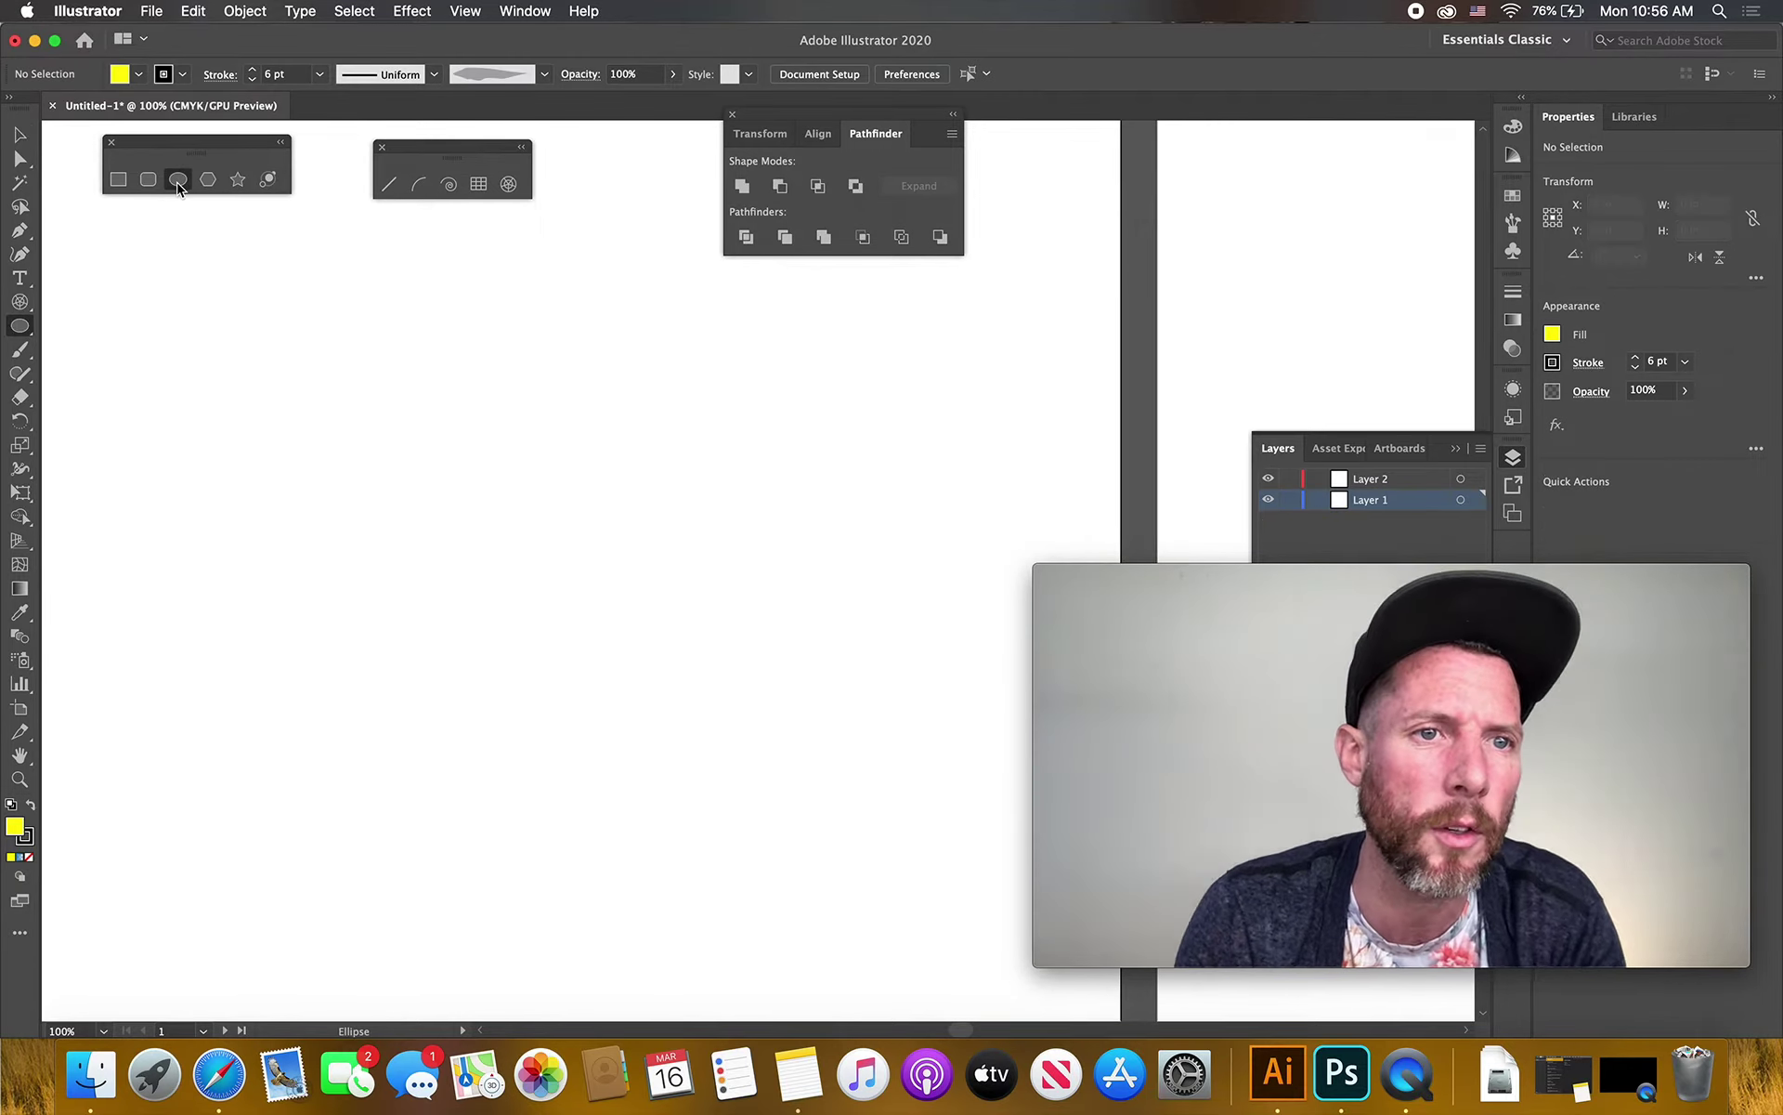
pyautogui.moveTo(217, 310); pyautogui.dragTo(915, 815)
pyautogui.moveTo(1057, 252); pyautogui.dragTo(574, 585)
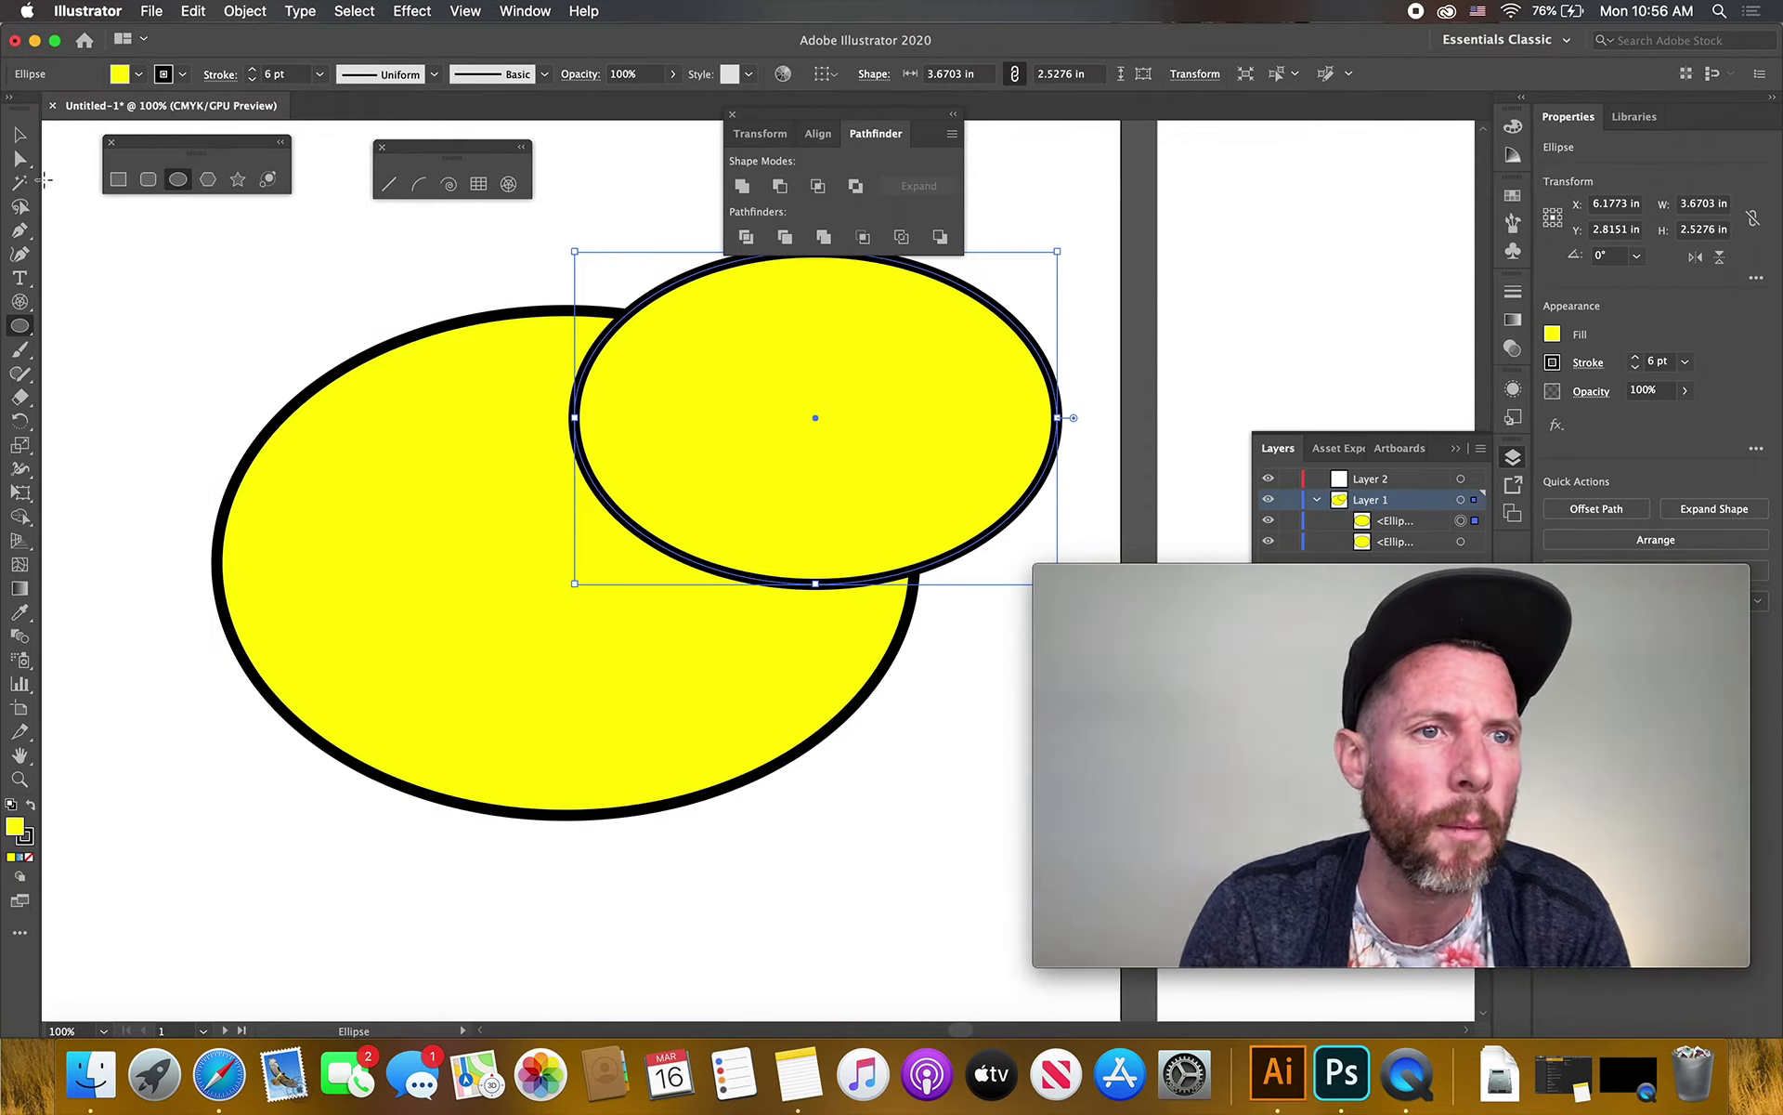
pyautogui.click(19, 140)
pyautogui.moveTo(409, 311); pyautogui.dragTo(792, 561)
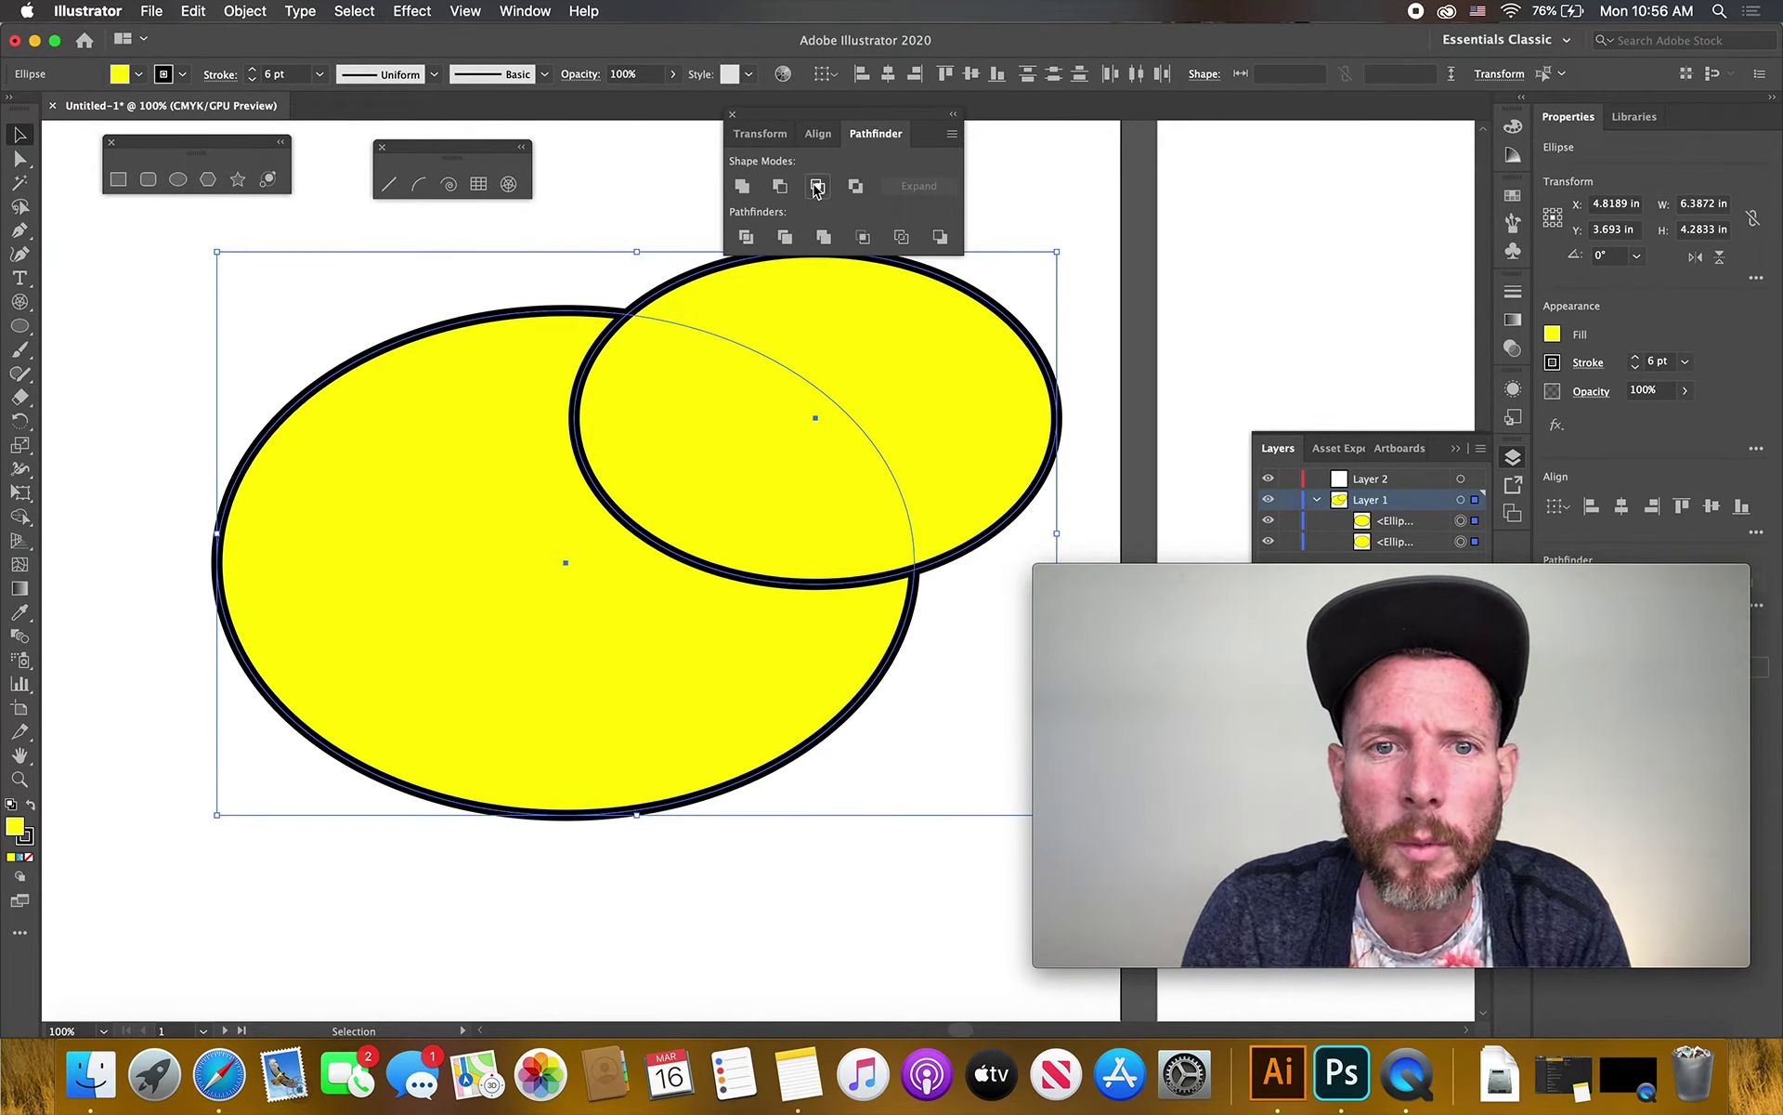
# Try Intersect on the two ellipses, undo it, and remove their overlapping area with Exclude instead
pyautogui.click(817, 188)
pyautogui.press('super+z')
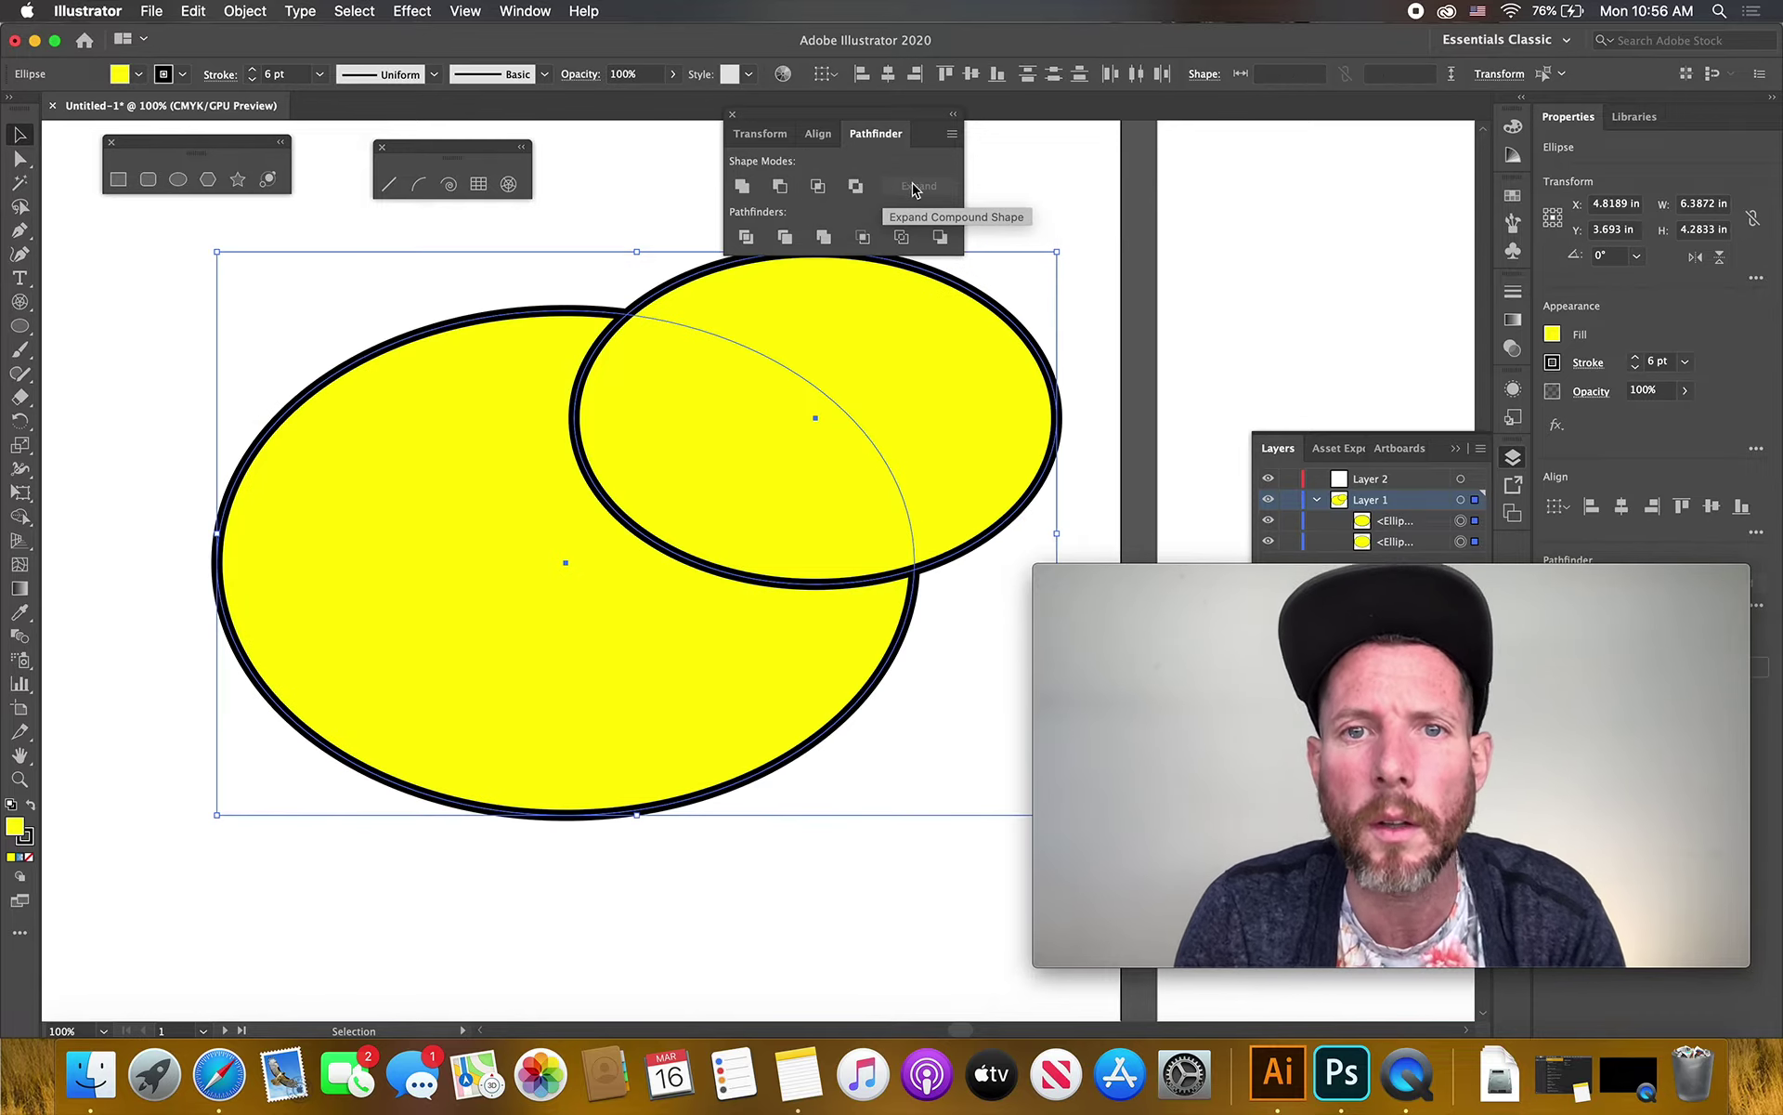
pyautogui.click(857, 187)
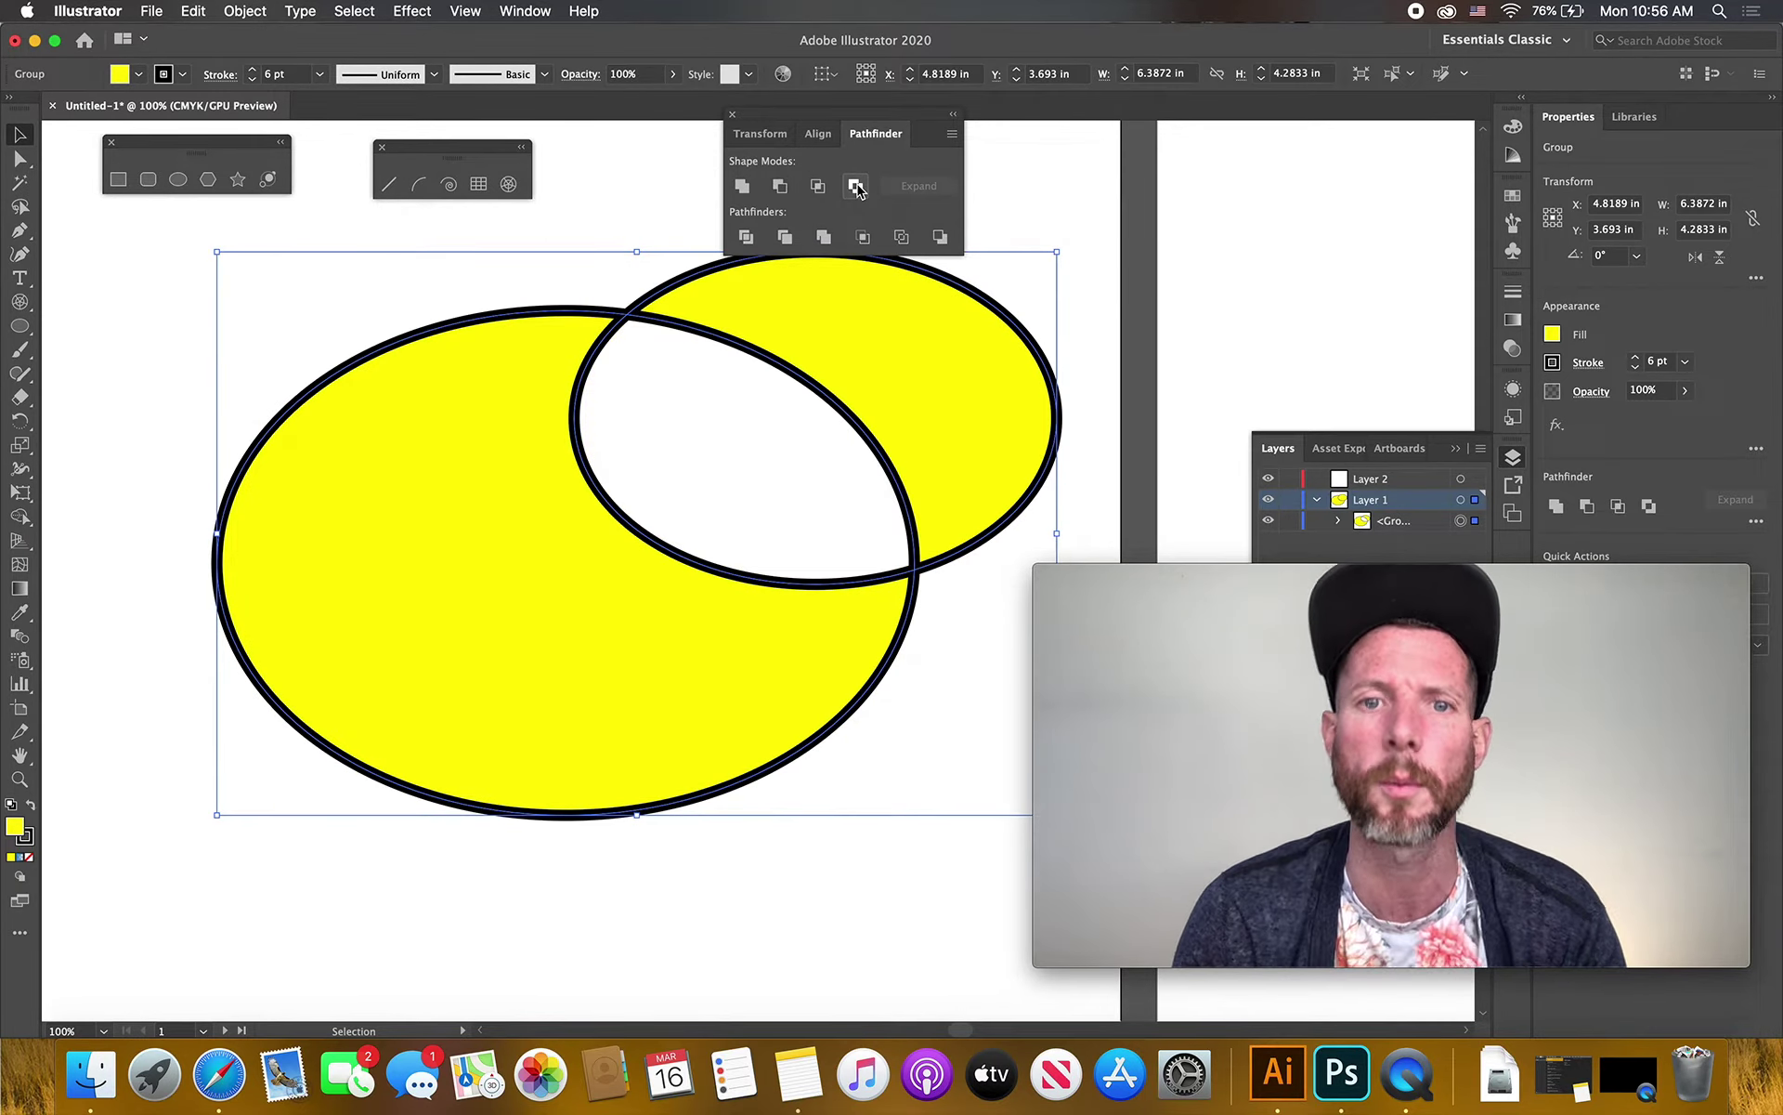
pyautogui.click(1145, 291)
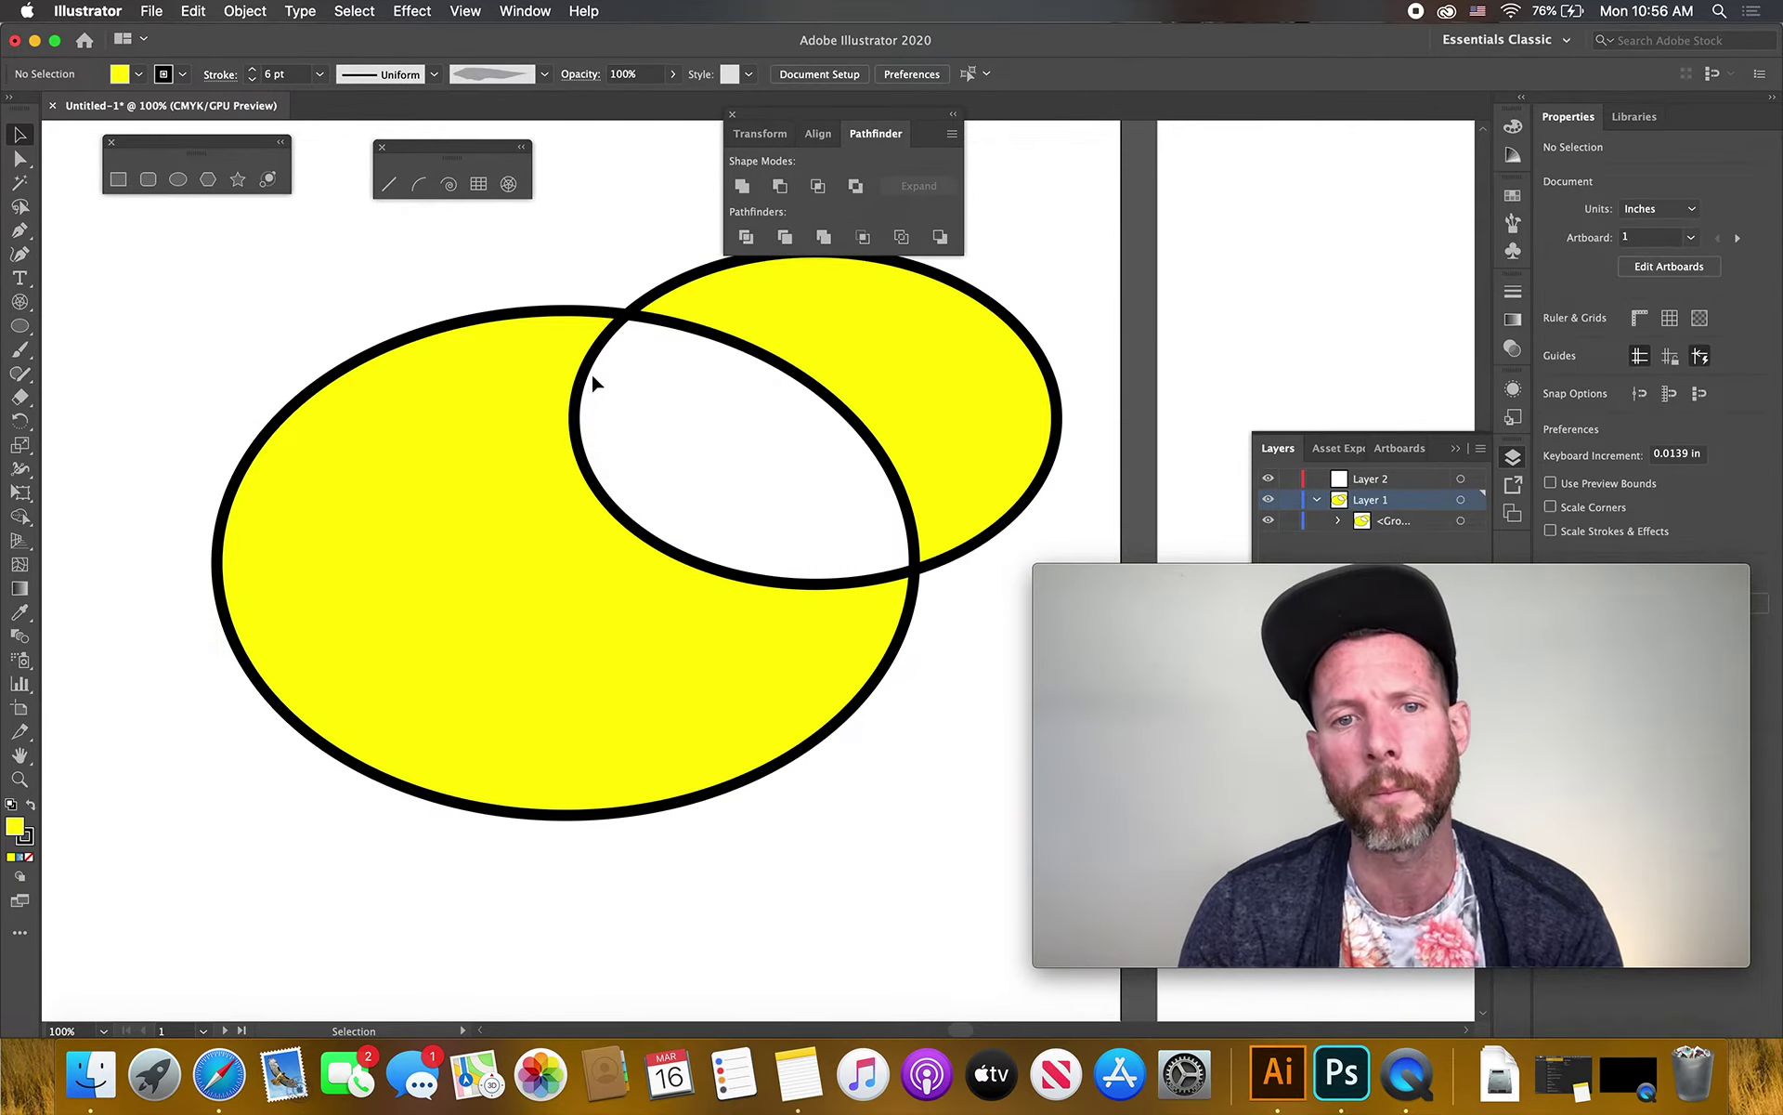
# Select the grouped ellipses with the excluded overlap and delete them
pyautogui.click(631, 319)
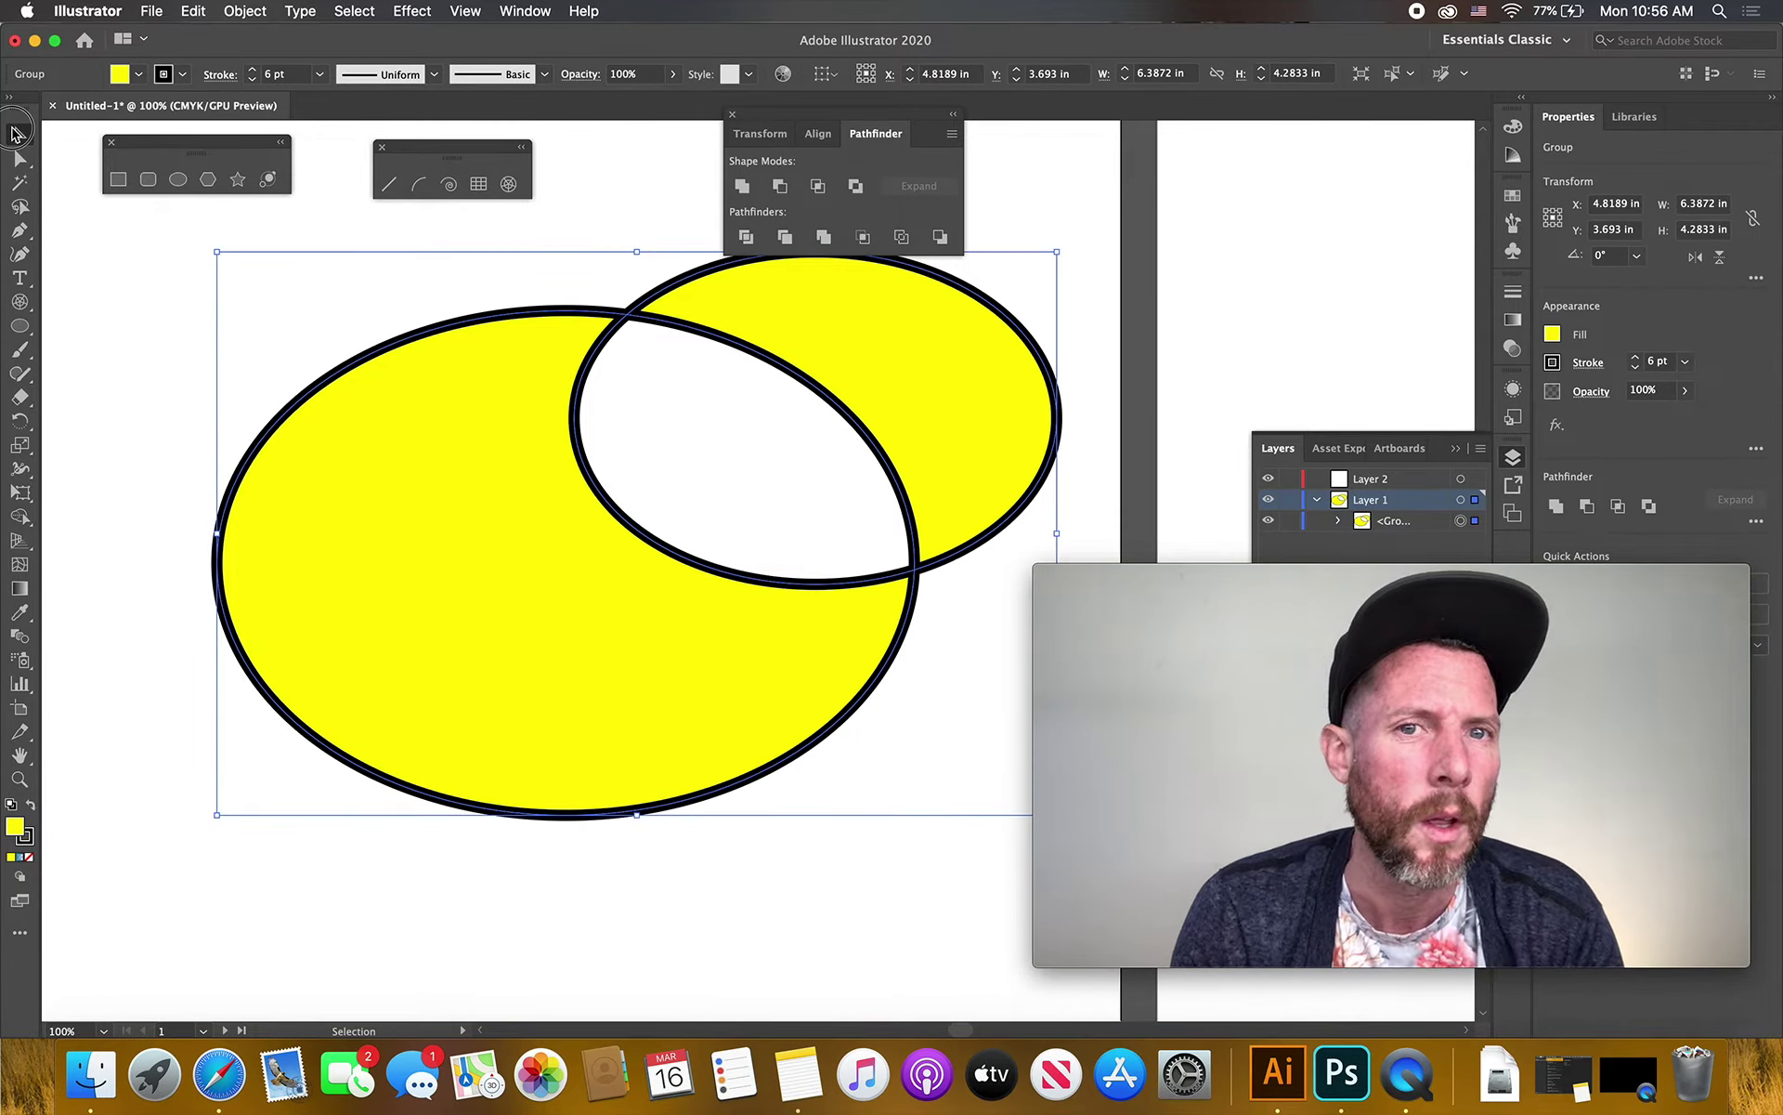
pyautogui.press('Delete')
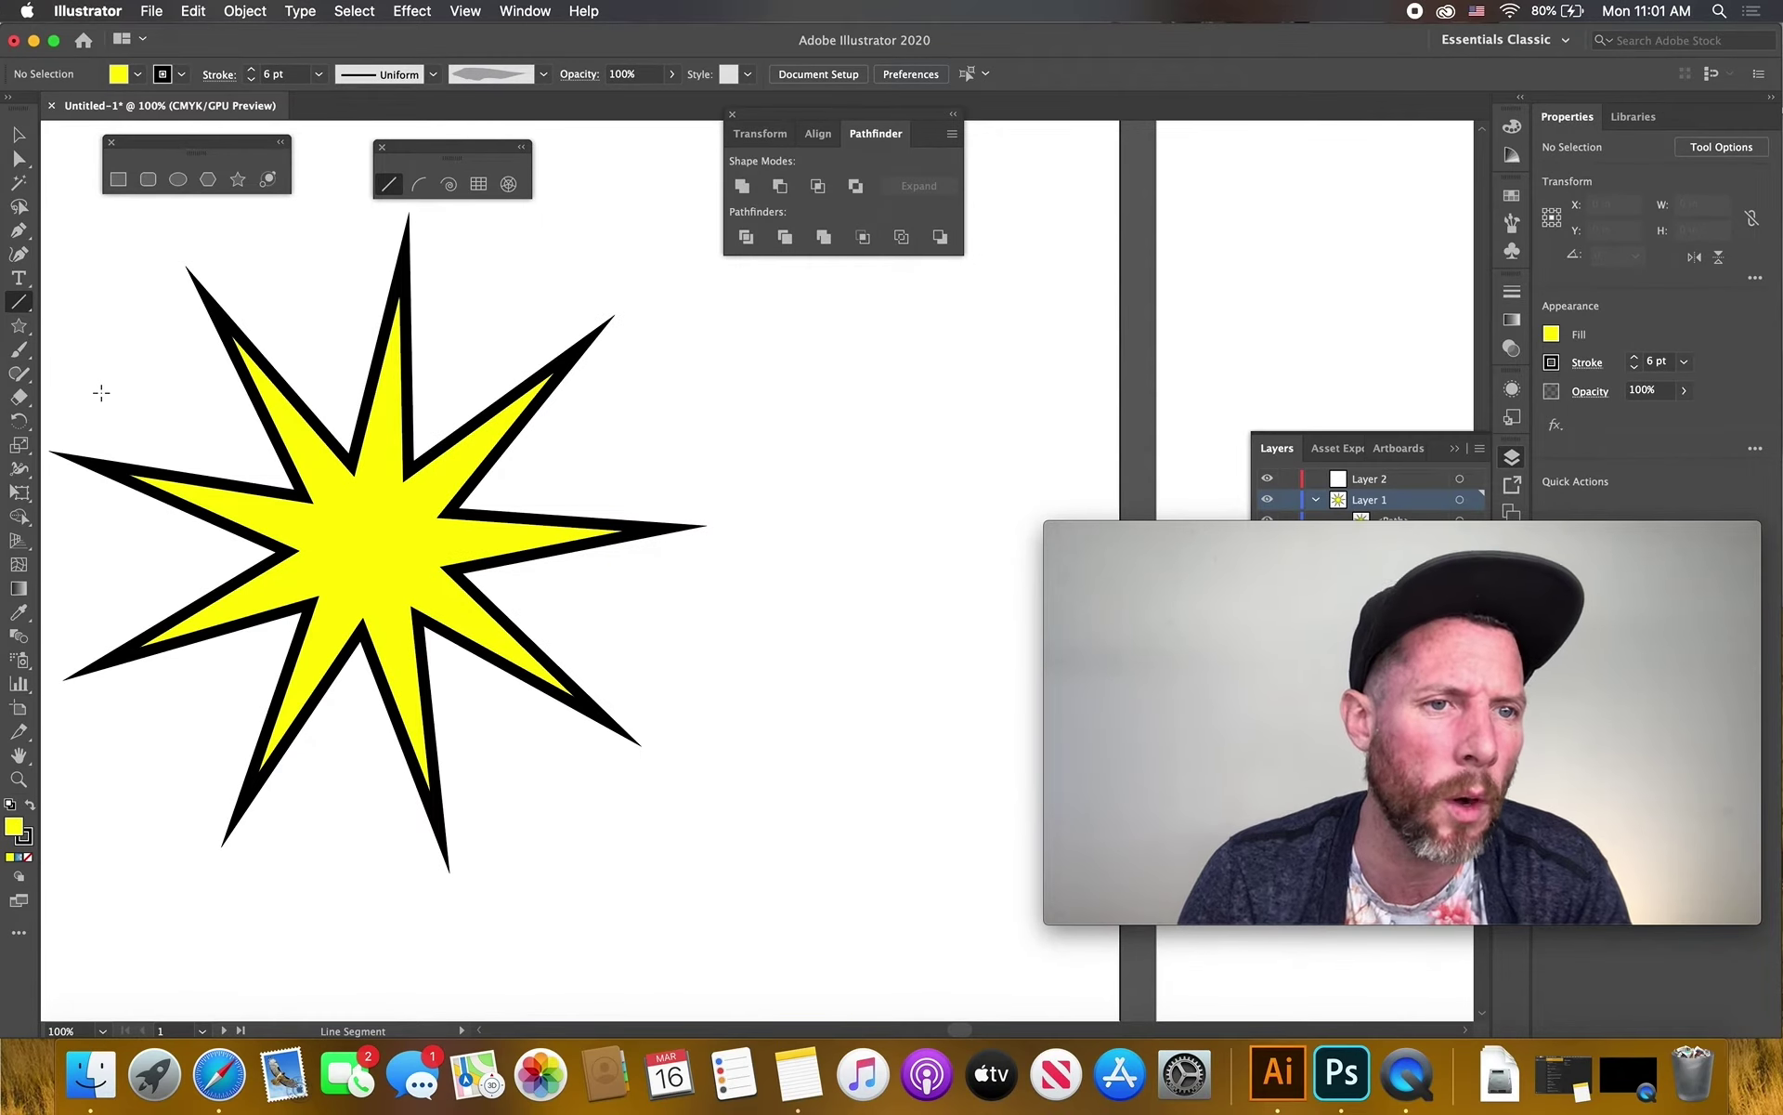
# Draw a horizontal line about 4.6 in long across the upper points of the yellow star
pyautogui.moveTo(101, 392); pyautogui.dragTo(711, 385)
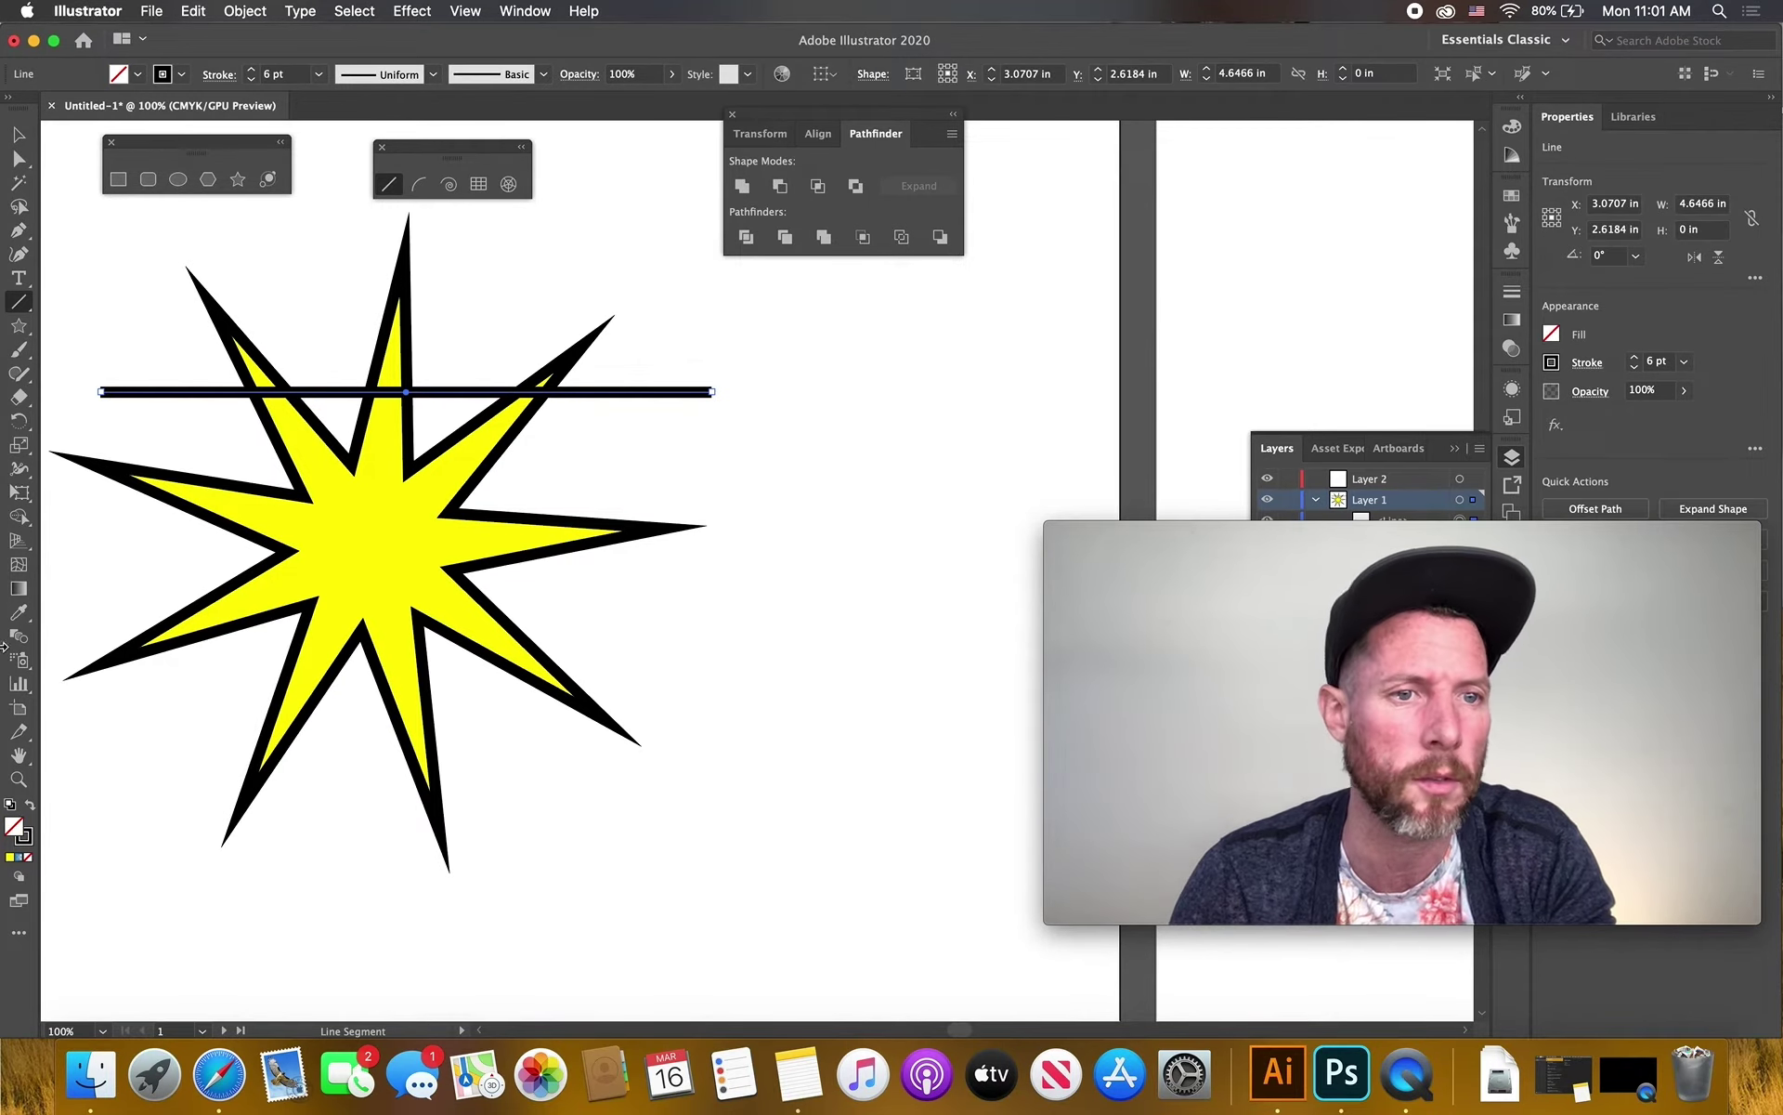
# Draw two more horizontal lines across the yellow star, one through its middle and one about 5.4 in long through its lower points
pyautogui.moveTo(115, 540); pyautogui.dragTo(774, 539)
pyautogui.moveTo(90, 728); pyautogui.dragTo(801, 727)
# Select the star together with the three horizontal lines and cut it into pieces with Pathfinder's Divide
pyautogui.click(22, 135)
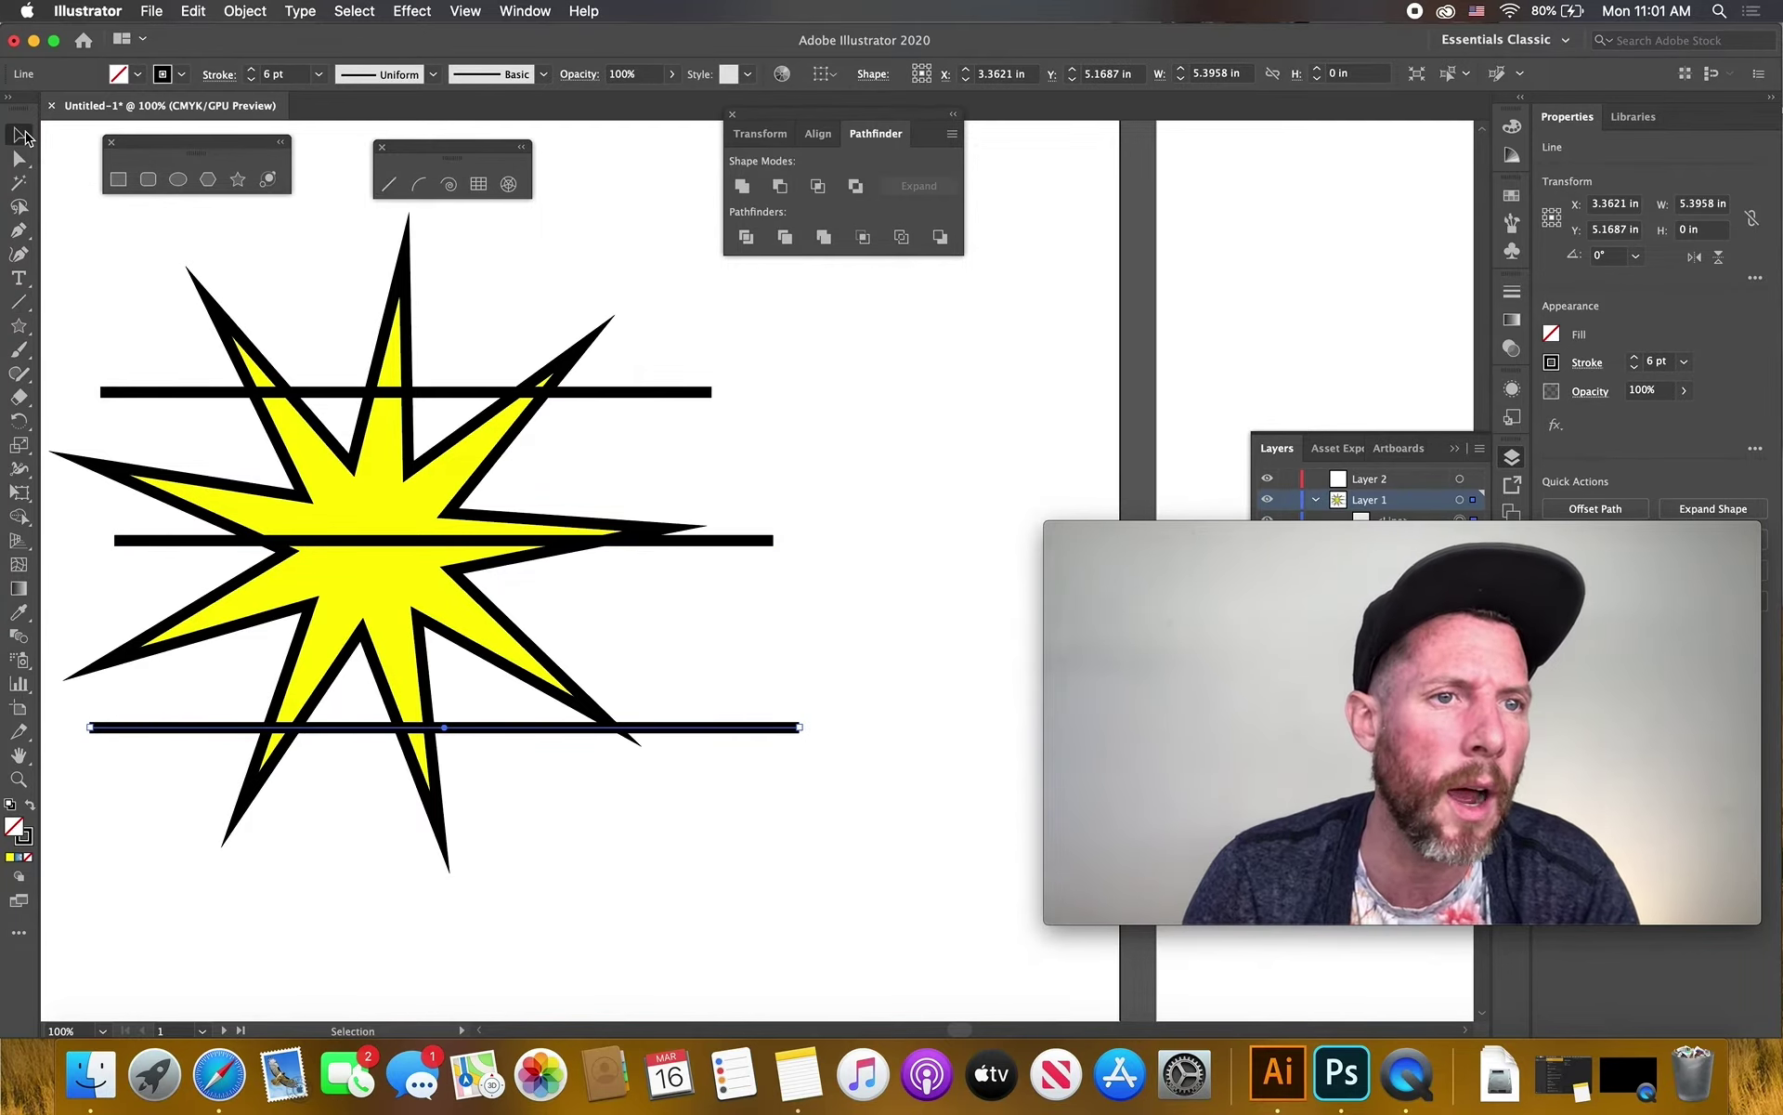
pyautogui.moveTo(102, 244); pyautogui.dragTo(756, 904)
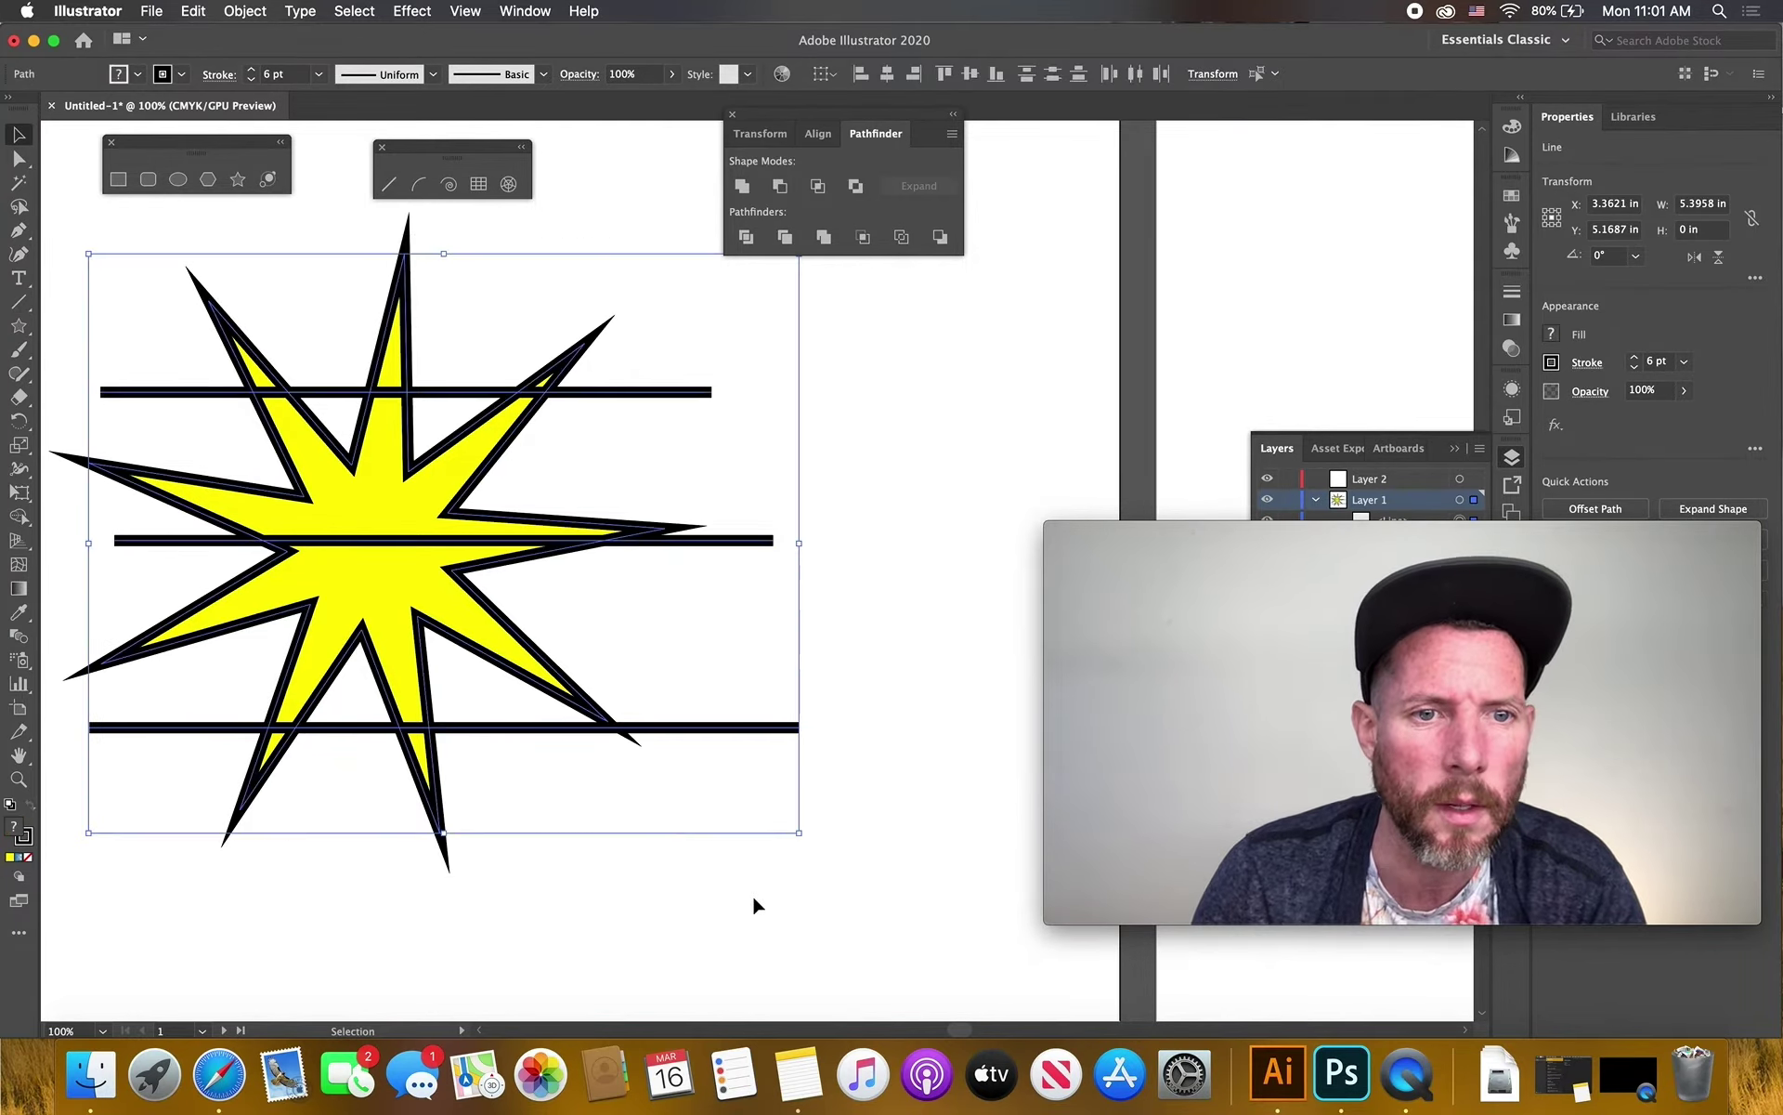
pyautogui.click(745, 238)
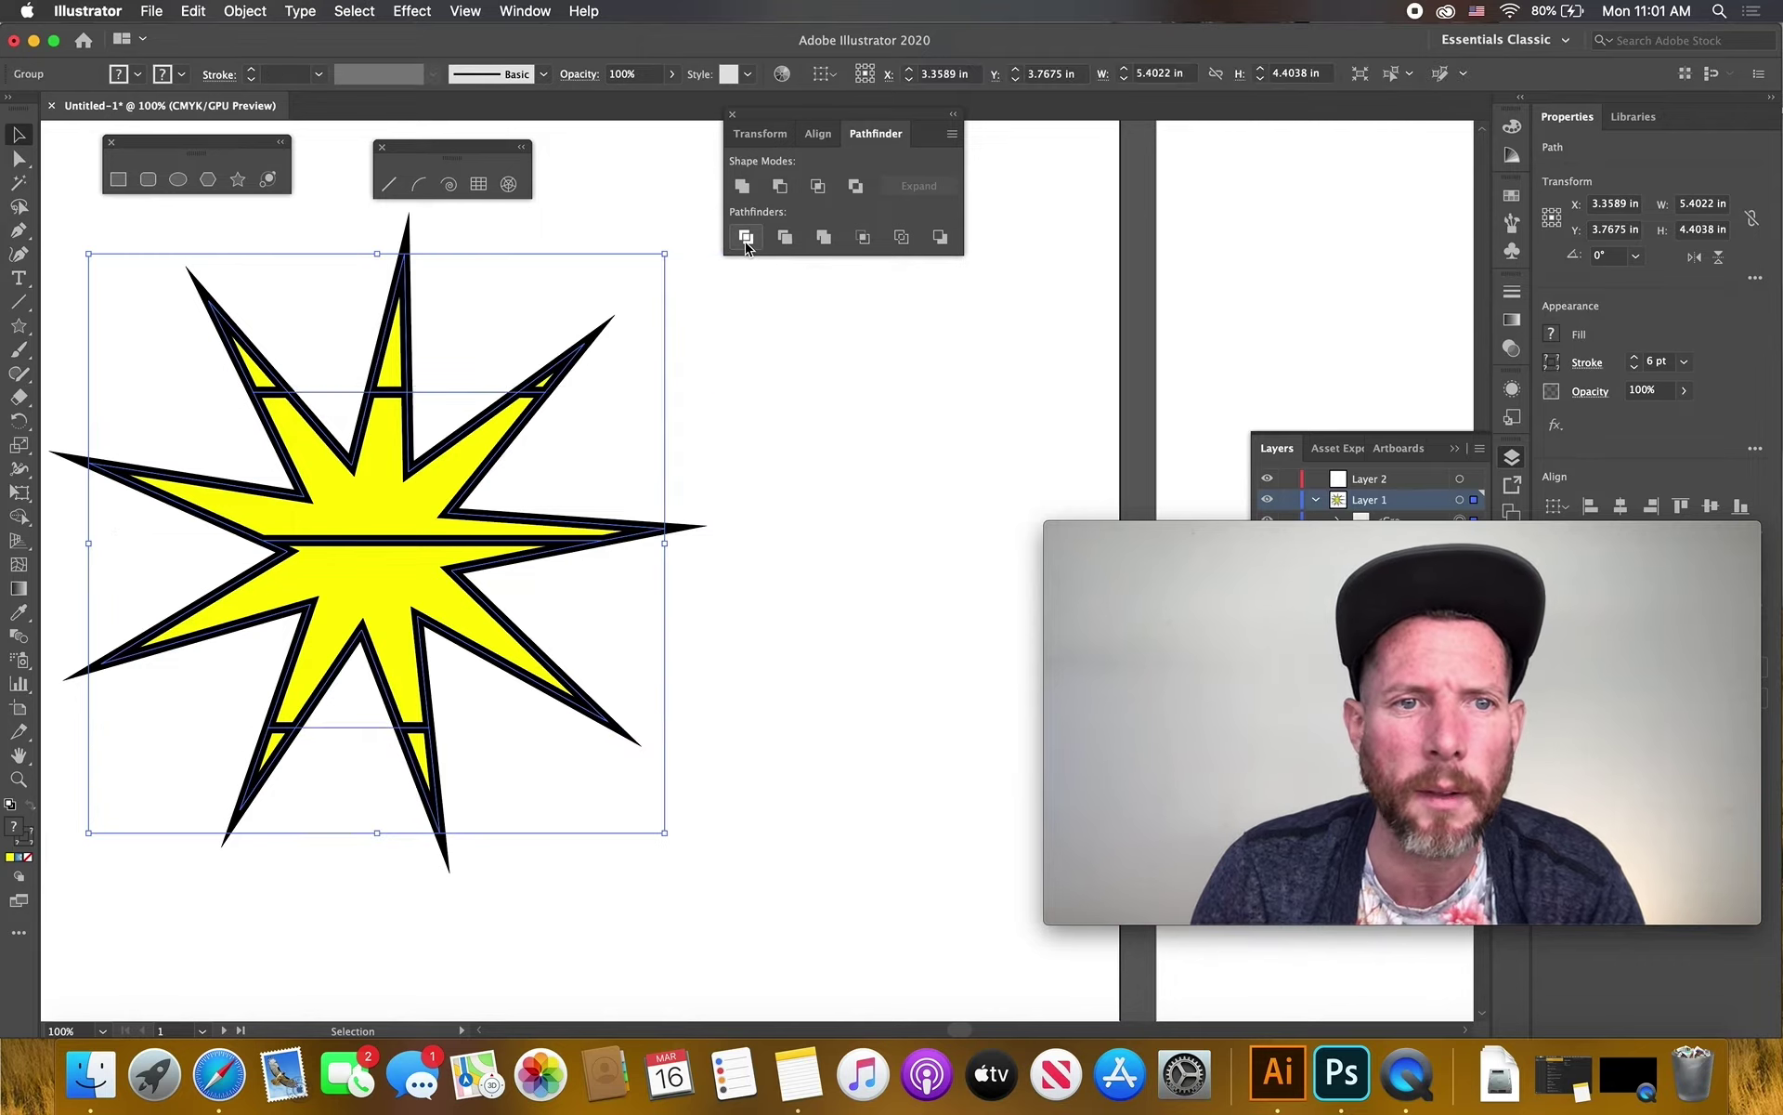
pyautogui.click(632, 223)
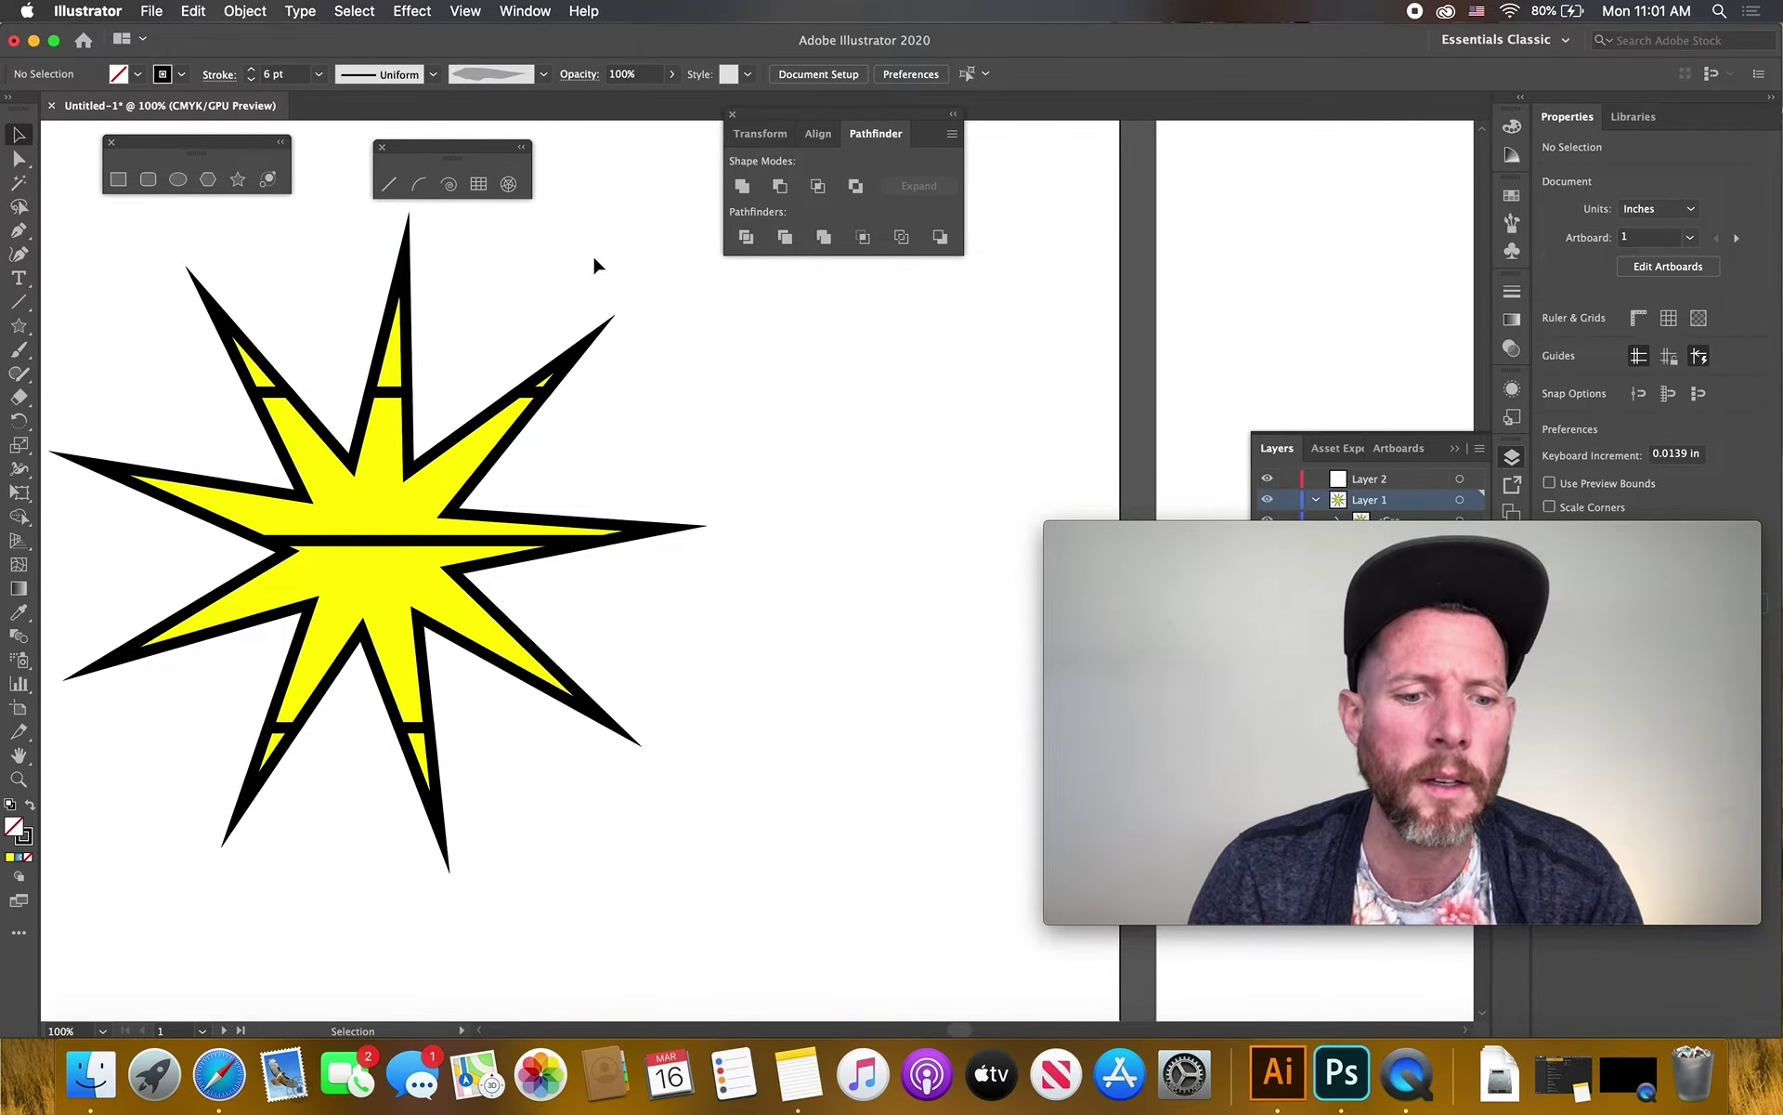
pyautogui.click(401, 511)
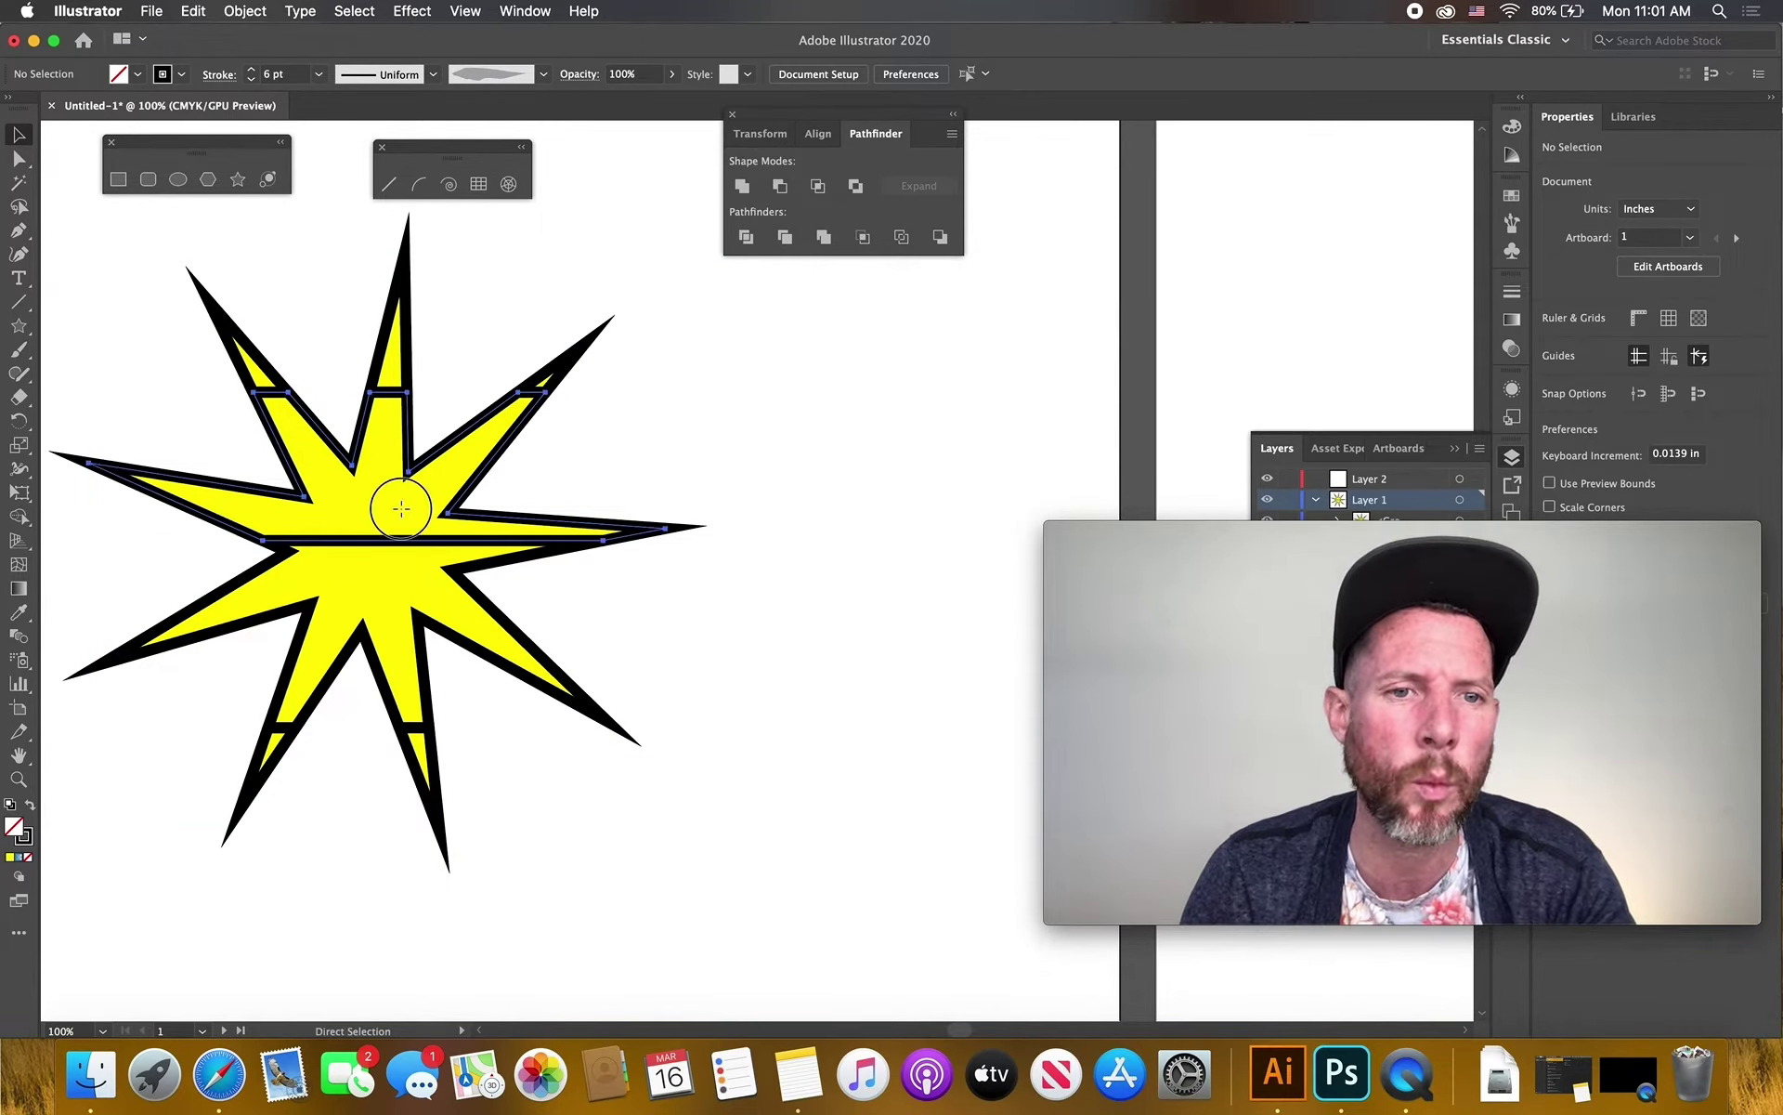
pyautogui.rightClick(401, 510)
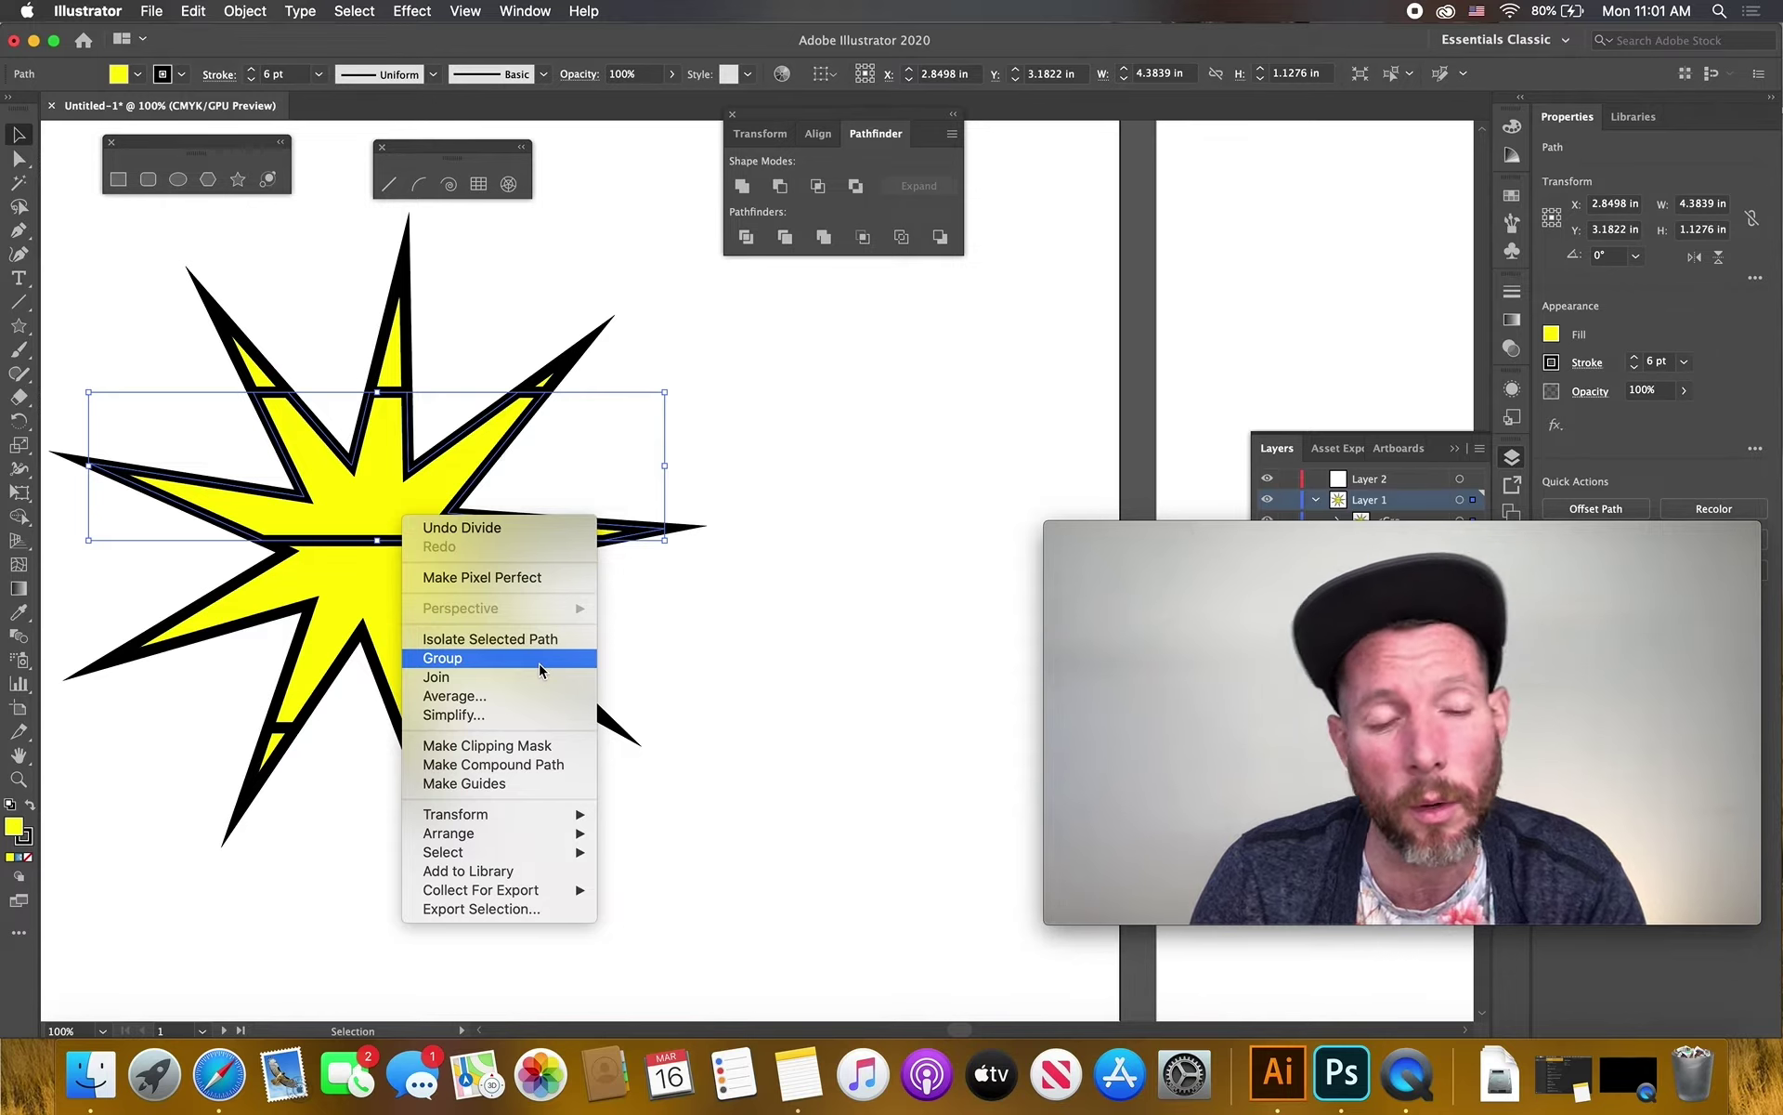
pyautogui.click(710, 647)
# Select the divided star and ungroup its pieces
pyautogui.moveTo(109, 253); pyautogui.dragTo(665, 372)
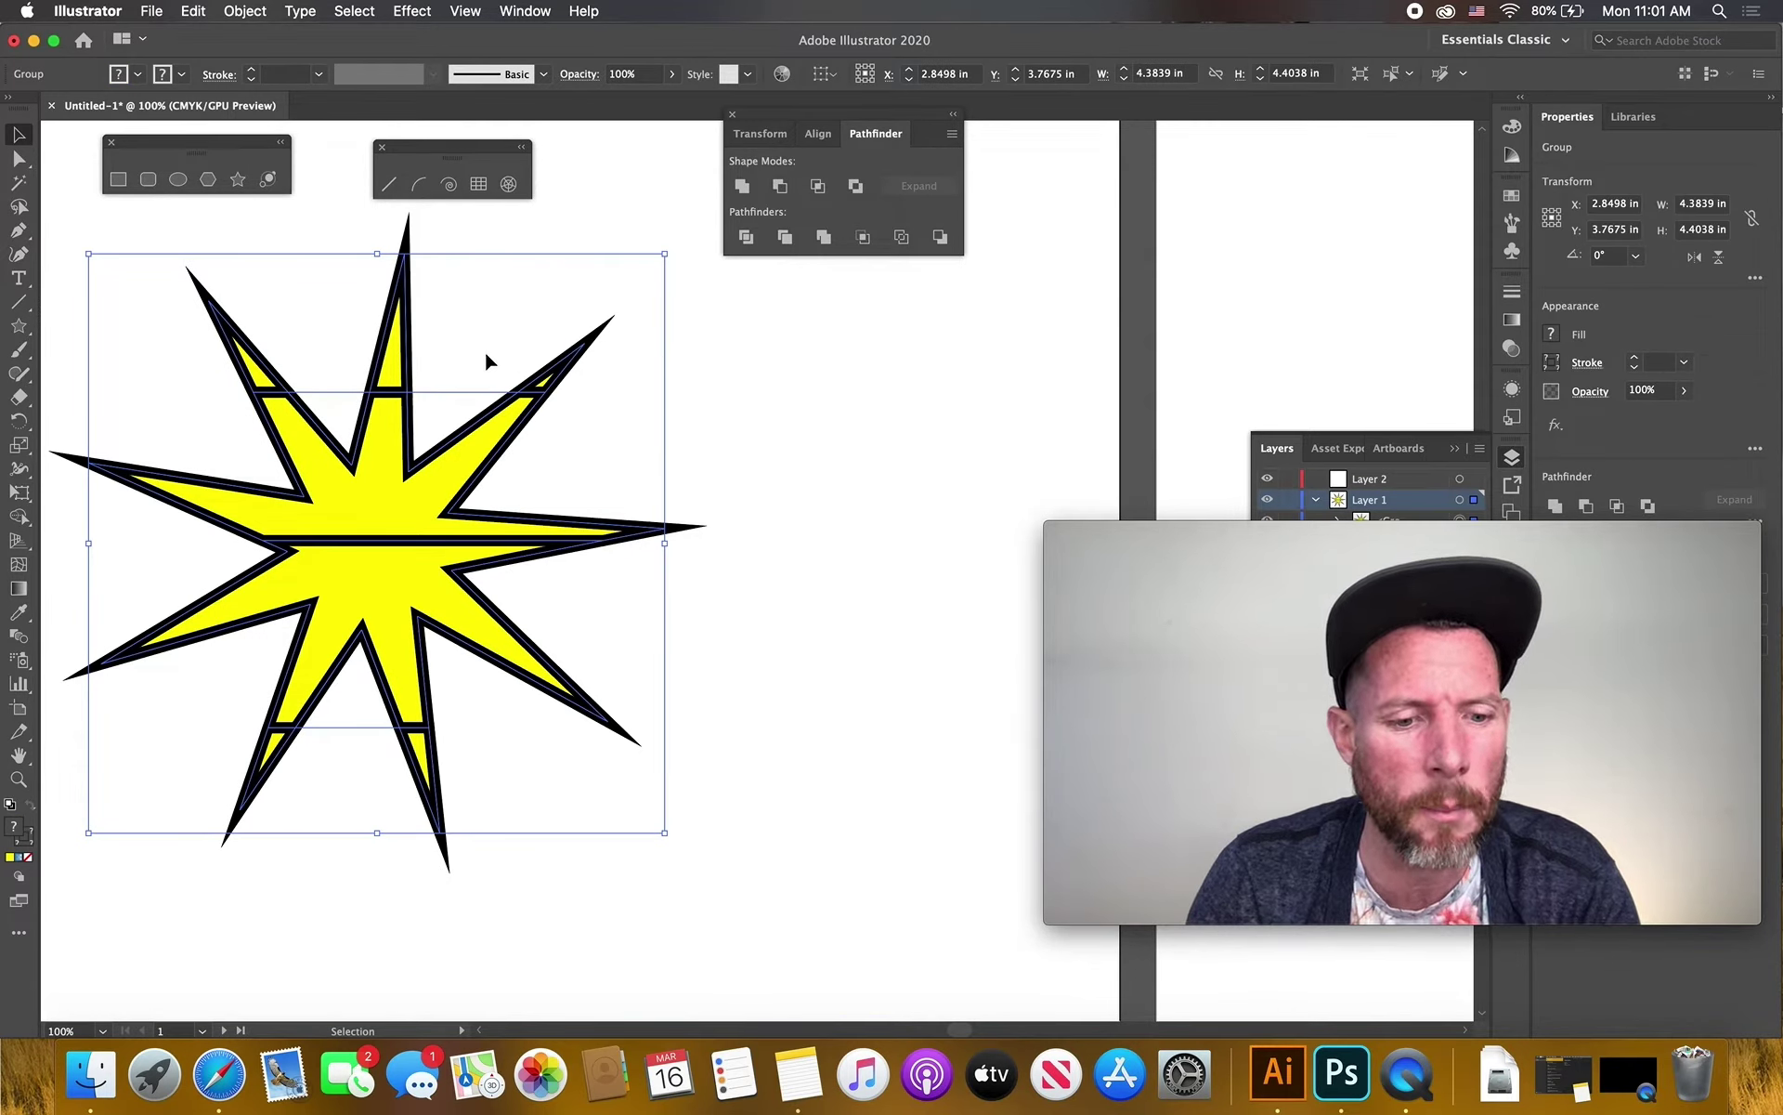
pyautogui.rightClick(401, 446)
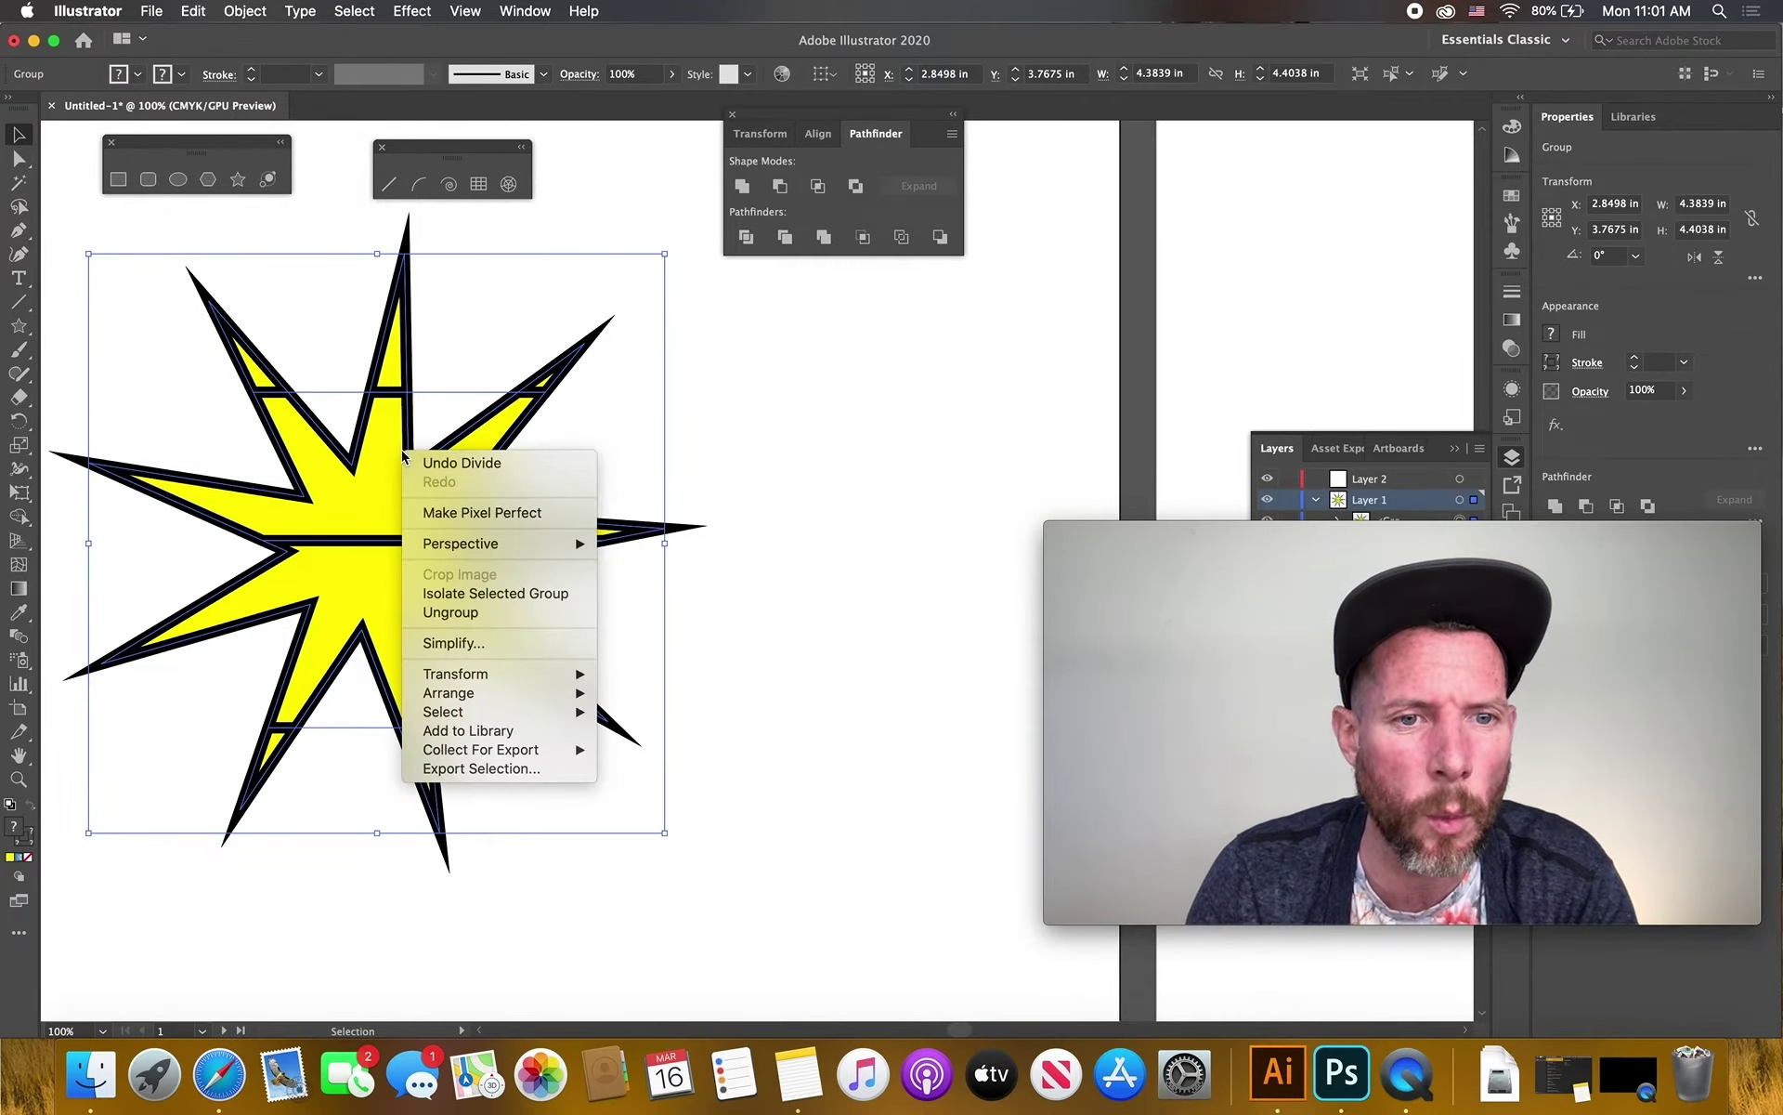
pyautogui.click(473, 613)
pyautogui.click(741, 522)
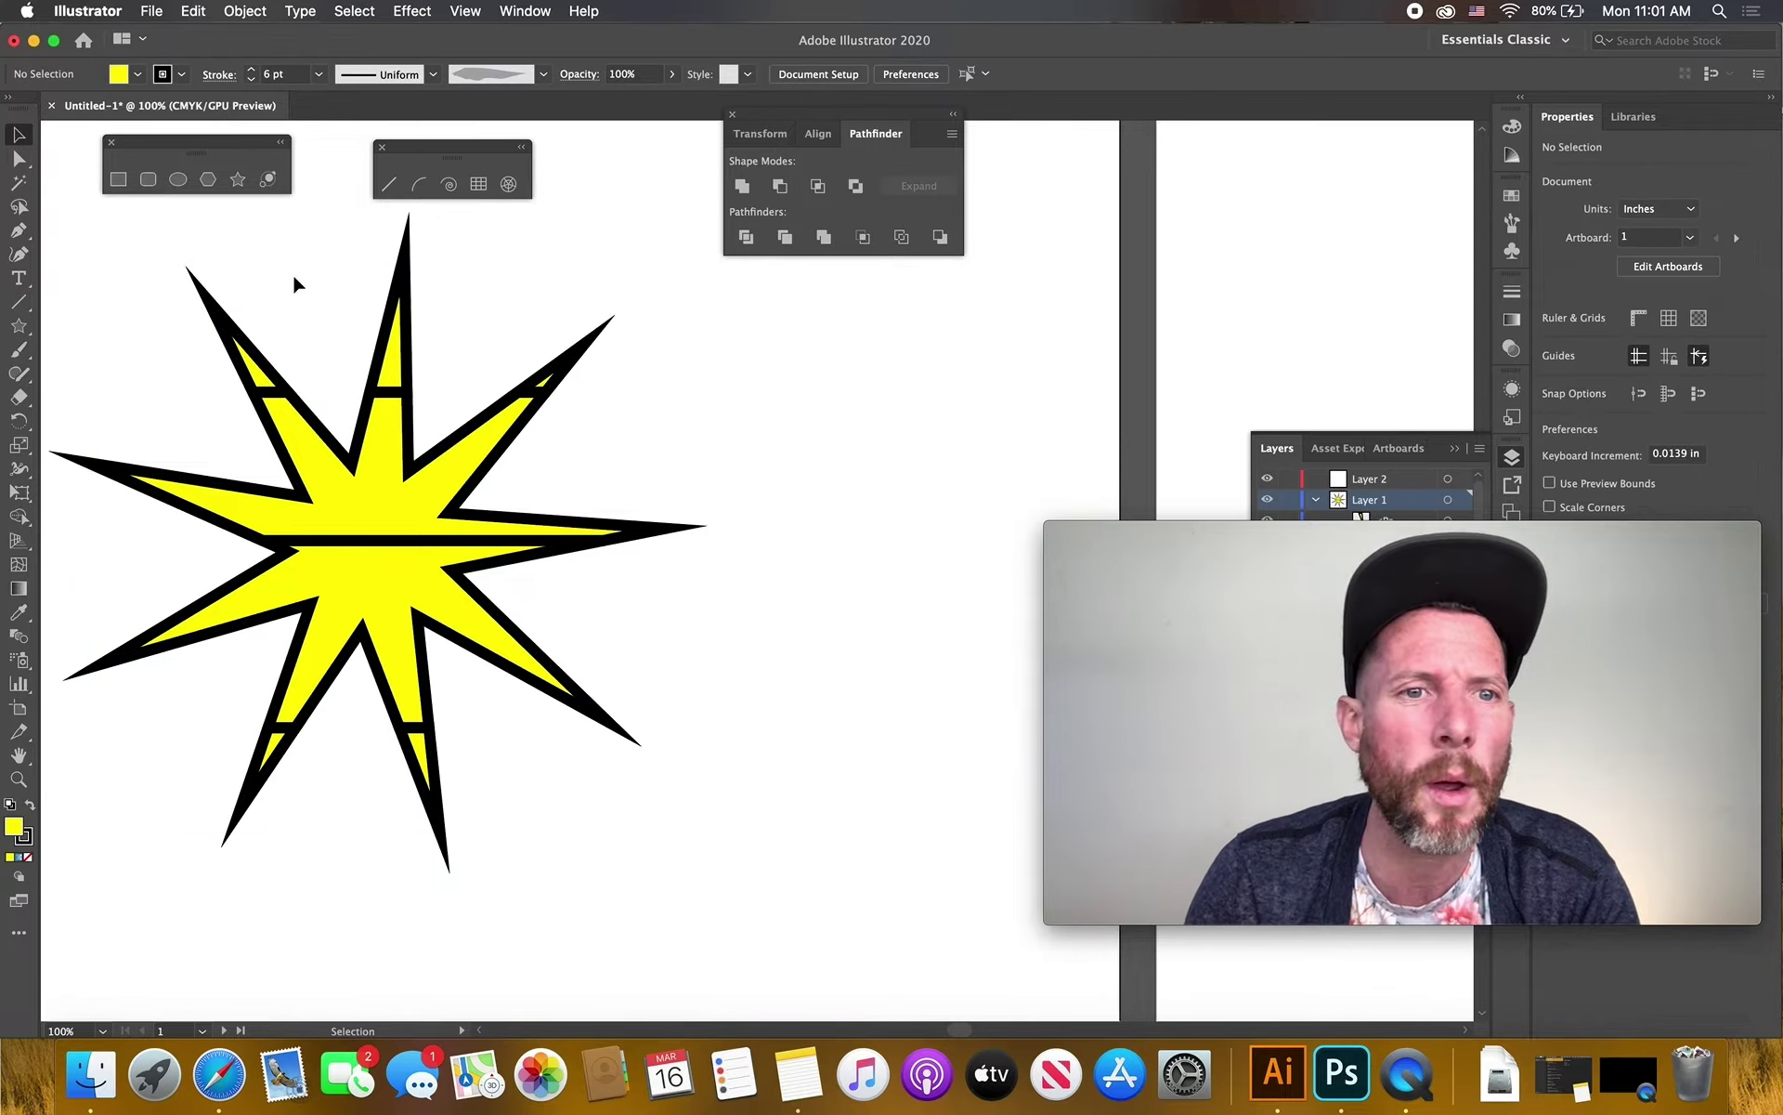
# Select the three cut-off upper tips of the star and nudge them upward, leaving a gap above the star's body
pyautogui.moveTo(146, 271); pyautogui.dragTo(650, 358)
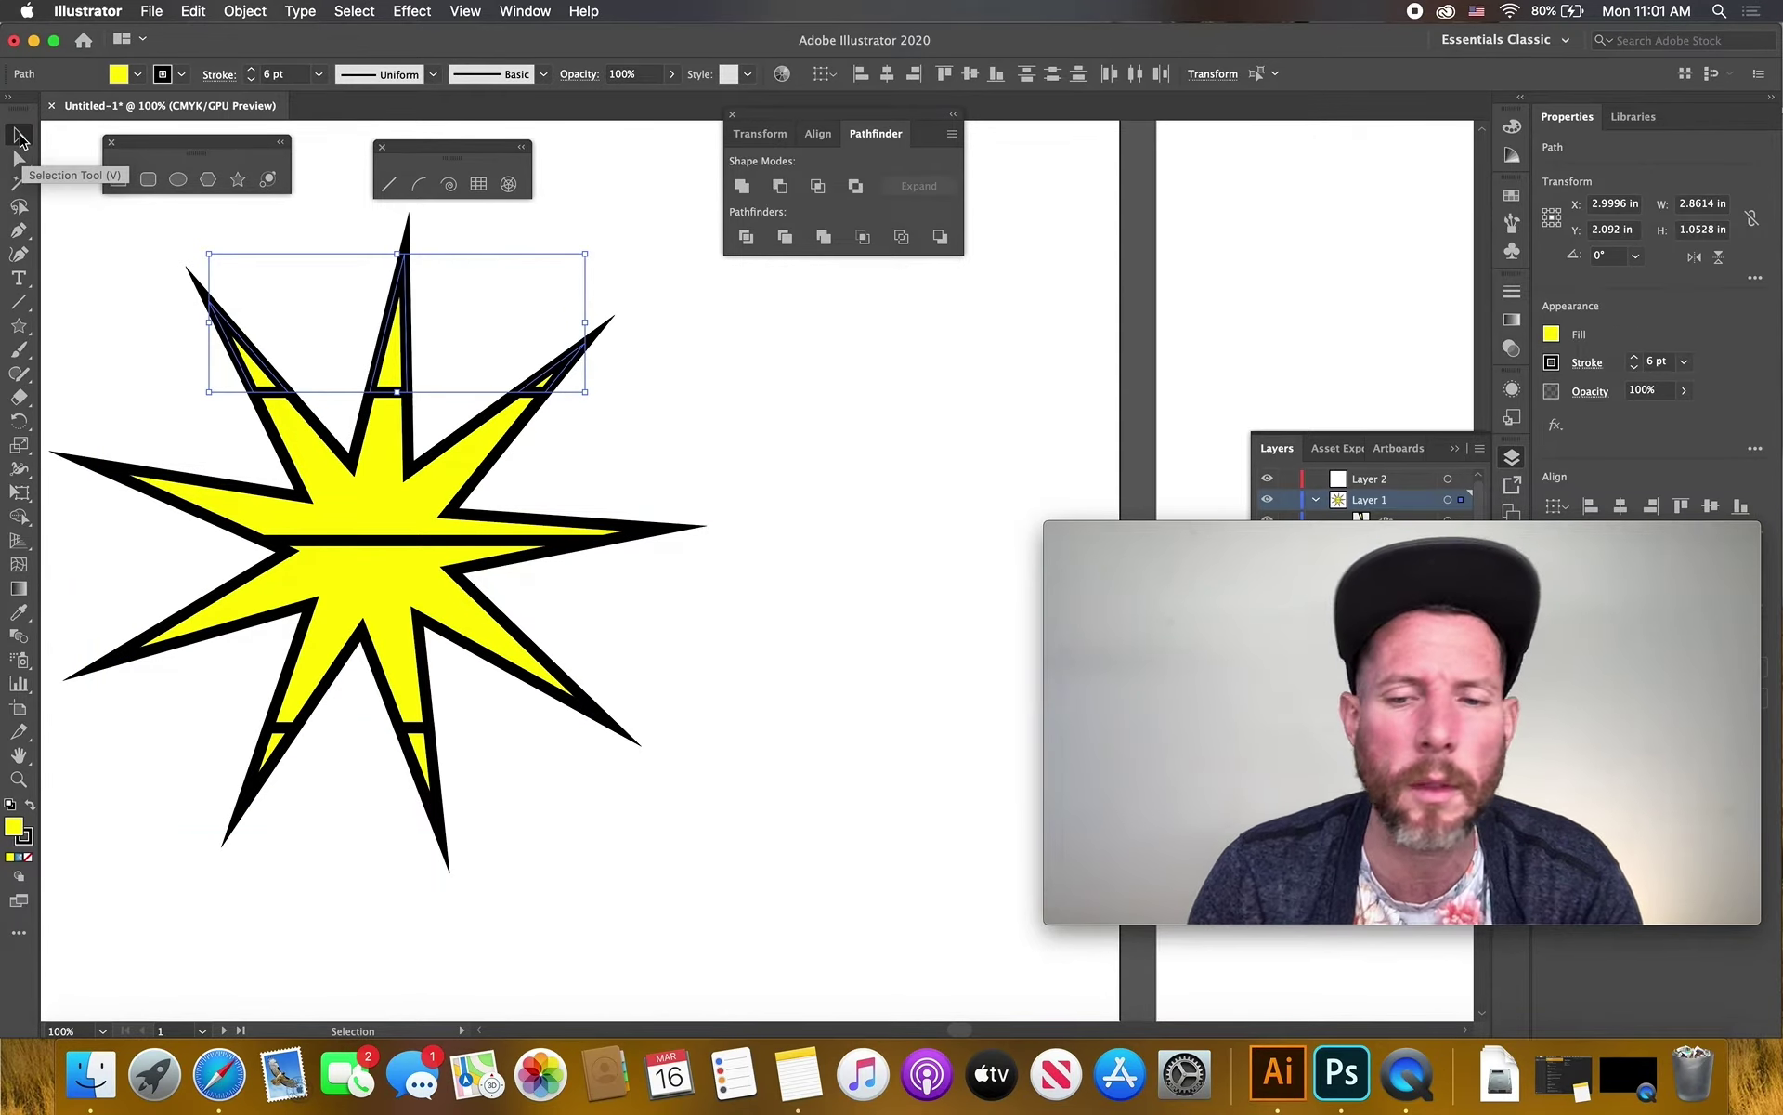
pyautogui.press('Up')
pyautogui.press('Up')
pyautogui.press('Up')
pyautogui.press('Up')
pyautogui.press('Up')
pyautogui.press('Up')
pyautogui.press('Up')
pyautogui.press('Up')
pyautogui.press('Up')
pyautogui.press('Up')
pyautogui.press('Up')
pyautogui.press('Up')
pyautogui.press('Up')
pyautogui.press('Up')
pyautogui.press('Up')
pyautogui.press('Up')
pyautogui.press('Up')
pyautogui.press('Up')
pyautogui.press('Up')
pyautogui.press('Up')
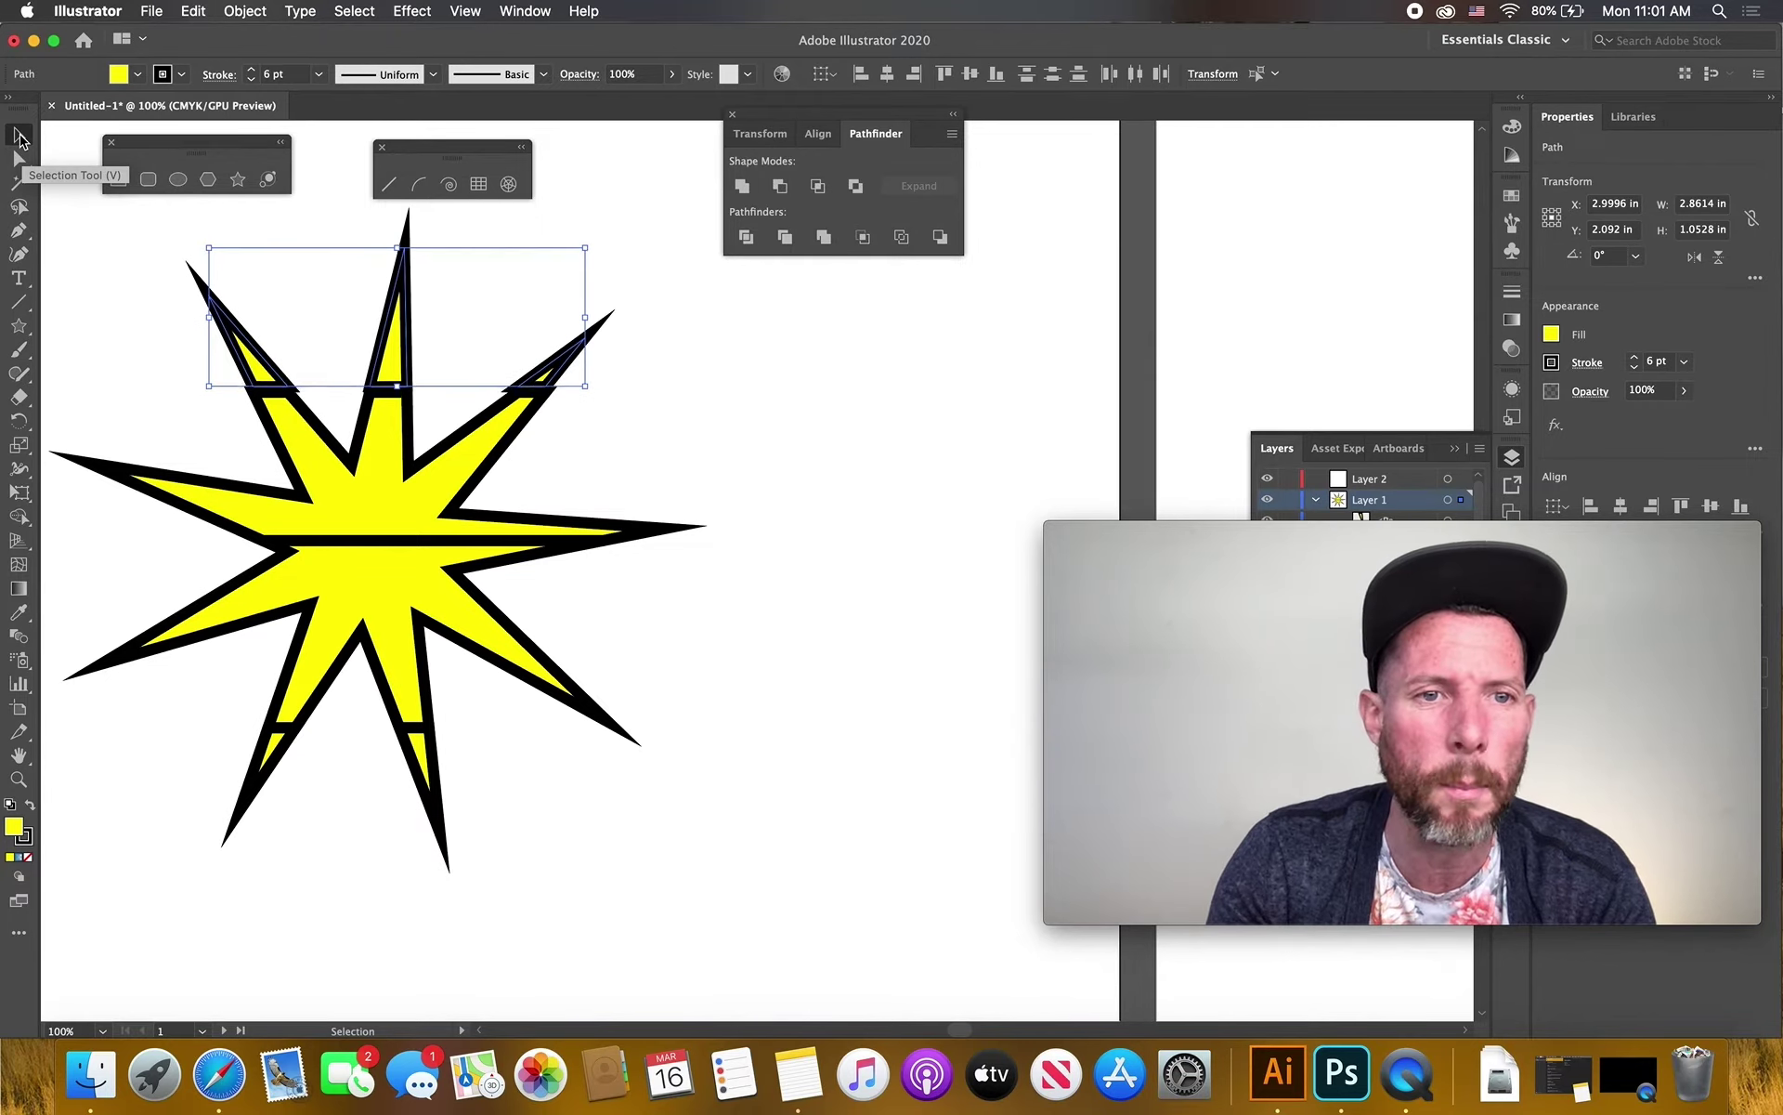
pyautogui.press('Up')
pyautogui.press('Up')
pyautogui.press('Up')
pyautogui.press('Up')
pyautogui.press('Up')
pyautogui.press('Up')
pyautogui.press('Up')
pyautogui.press('Up')
pyautogui.press('Up')
pyautogui.press('Up')
pyautogui.press('Up')
pyautogui.press('Up')
pyautogui.press('Up')
pyautogui.press('Up')
pyautogui.press('Up')
pyautogui.press('Up')
pyautogui.press('Up')
pyautogui.press('Up')
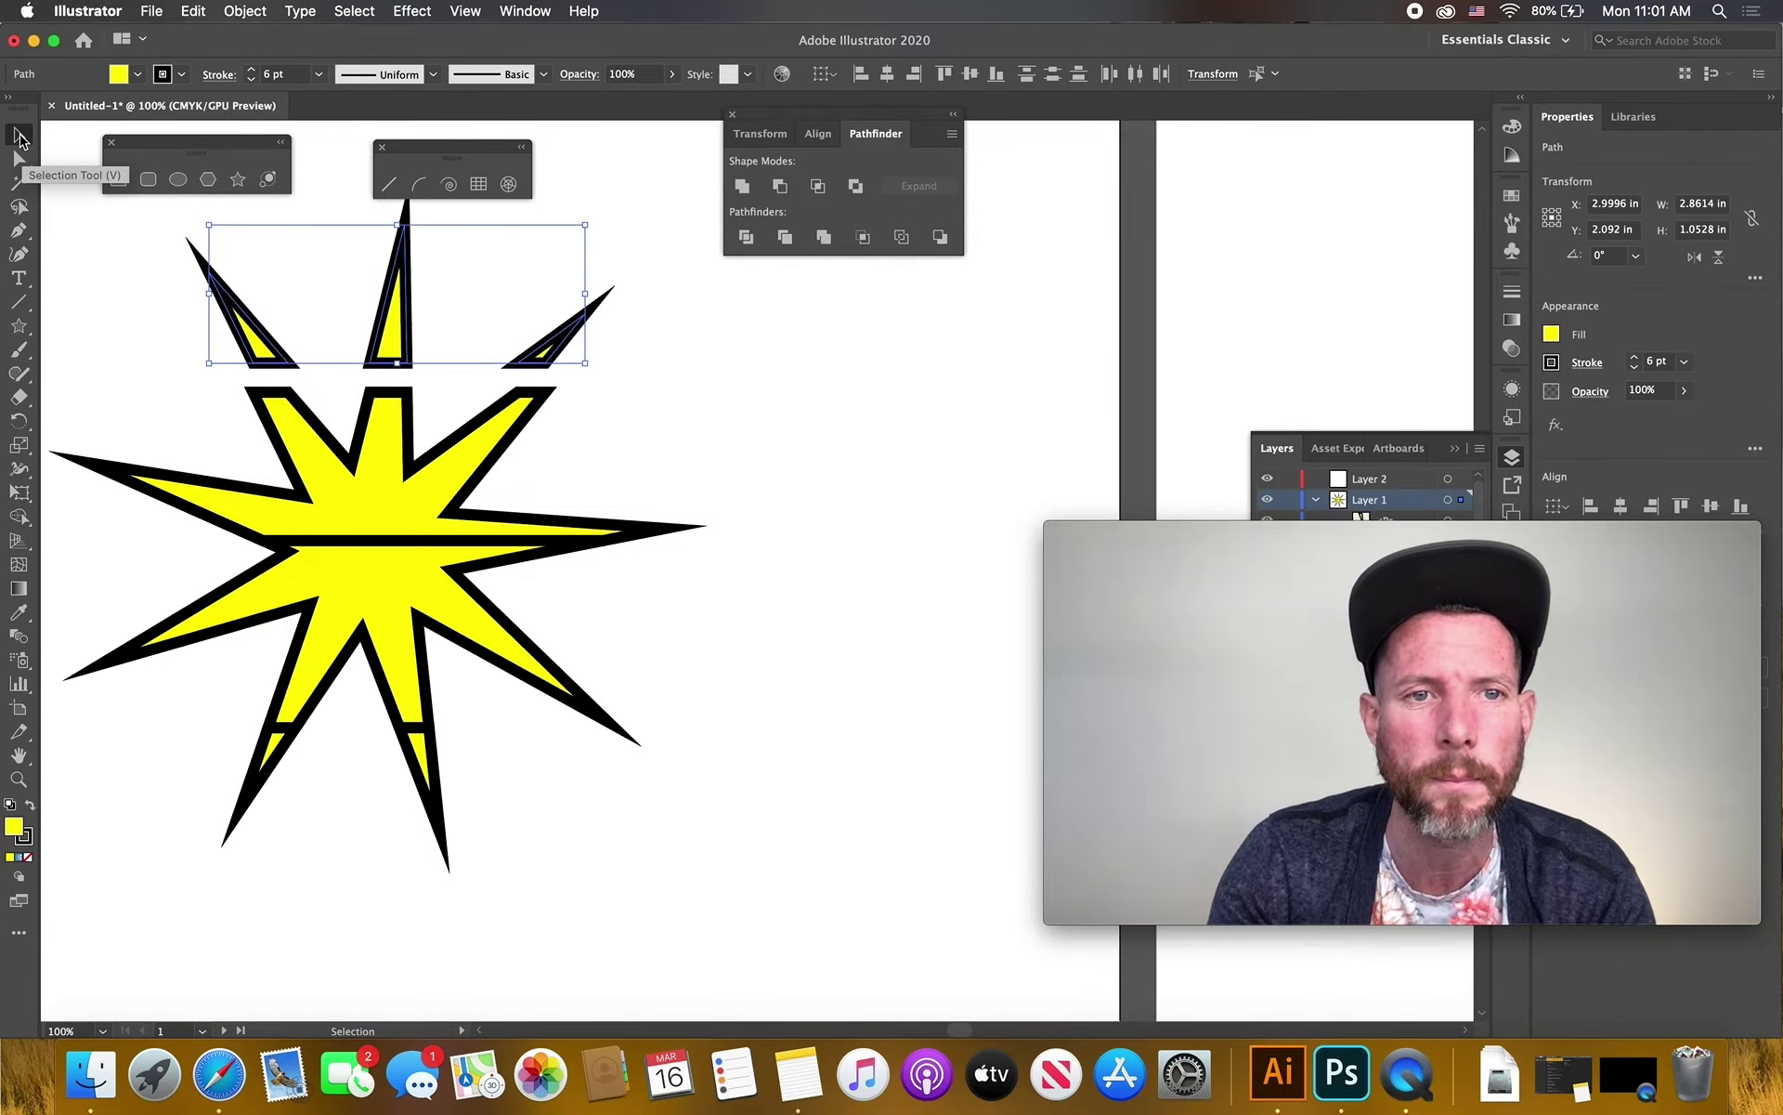
# Select the star's upper middle piece and nudge it slightly upward, away from the lower half
pyautogui.moveTo(128, 425); pyautogui.dragTo(766, 519)
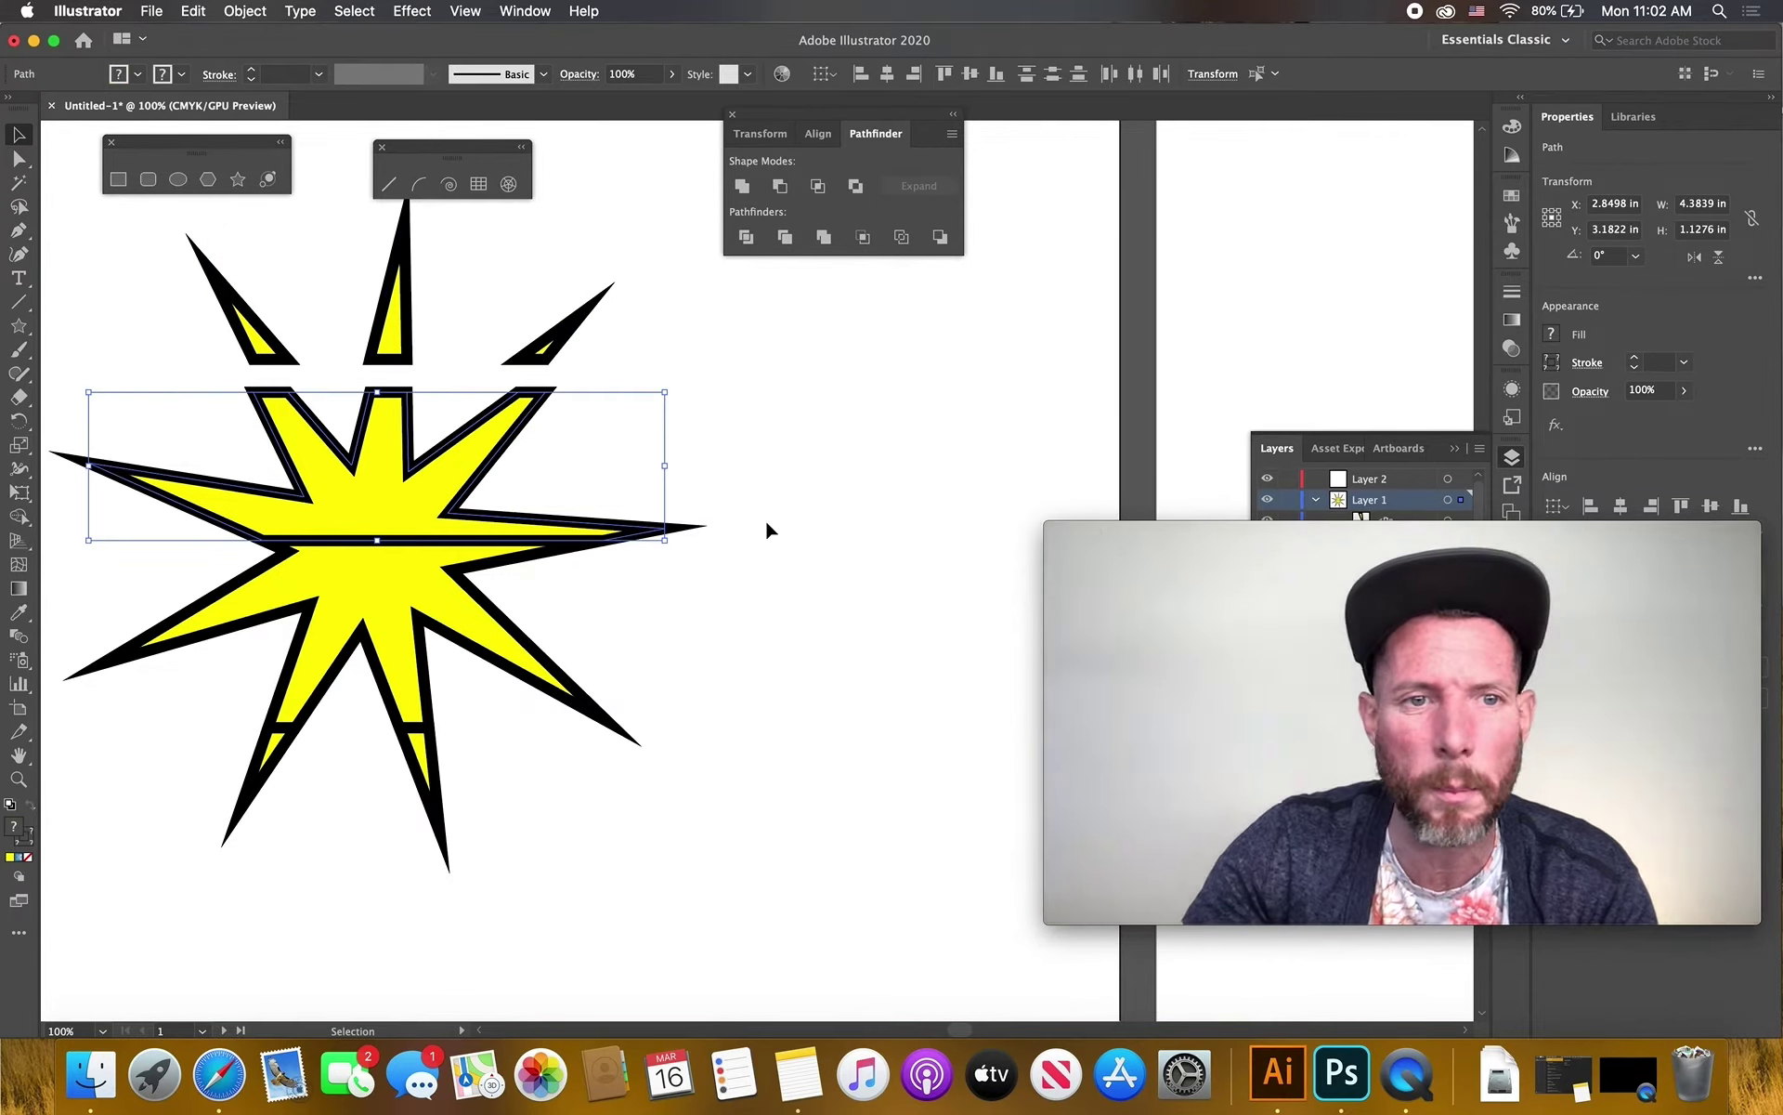
pyautogui.press('Up')
pyautogui.press('Up')
pyautogui.press('Up')
pyautogui.press('Up')
pyautogui.press('Up')
pyautogui.press('Up')
pyautogui.press('Up')
pyautogui.press('Up')
pyautogui.press('Up')
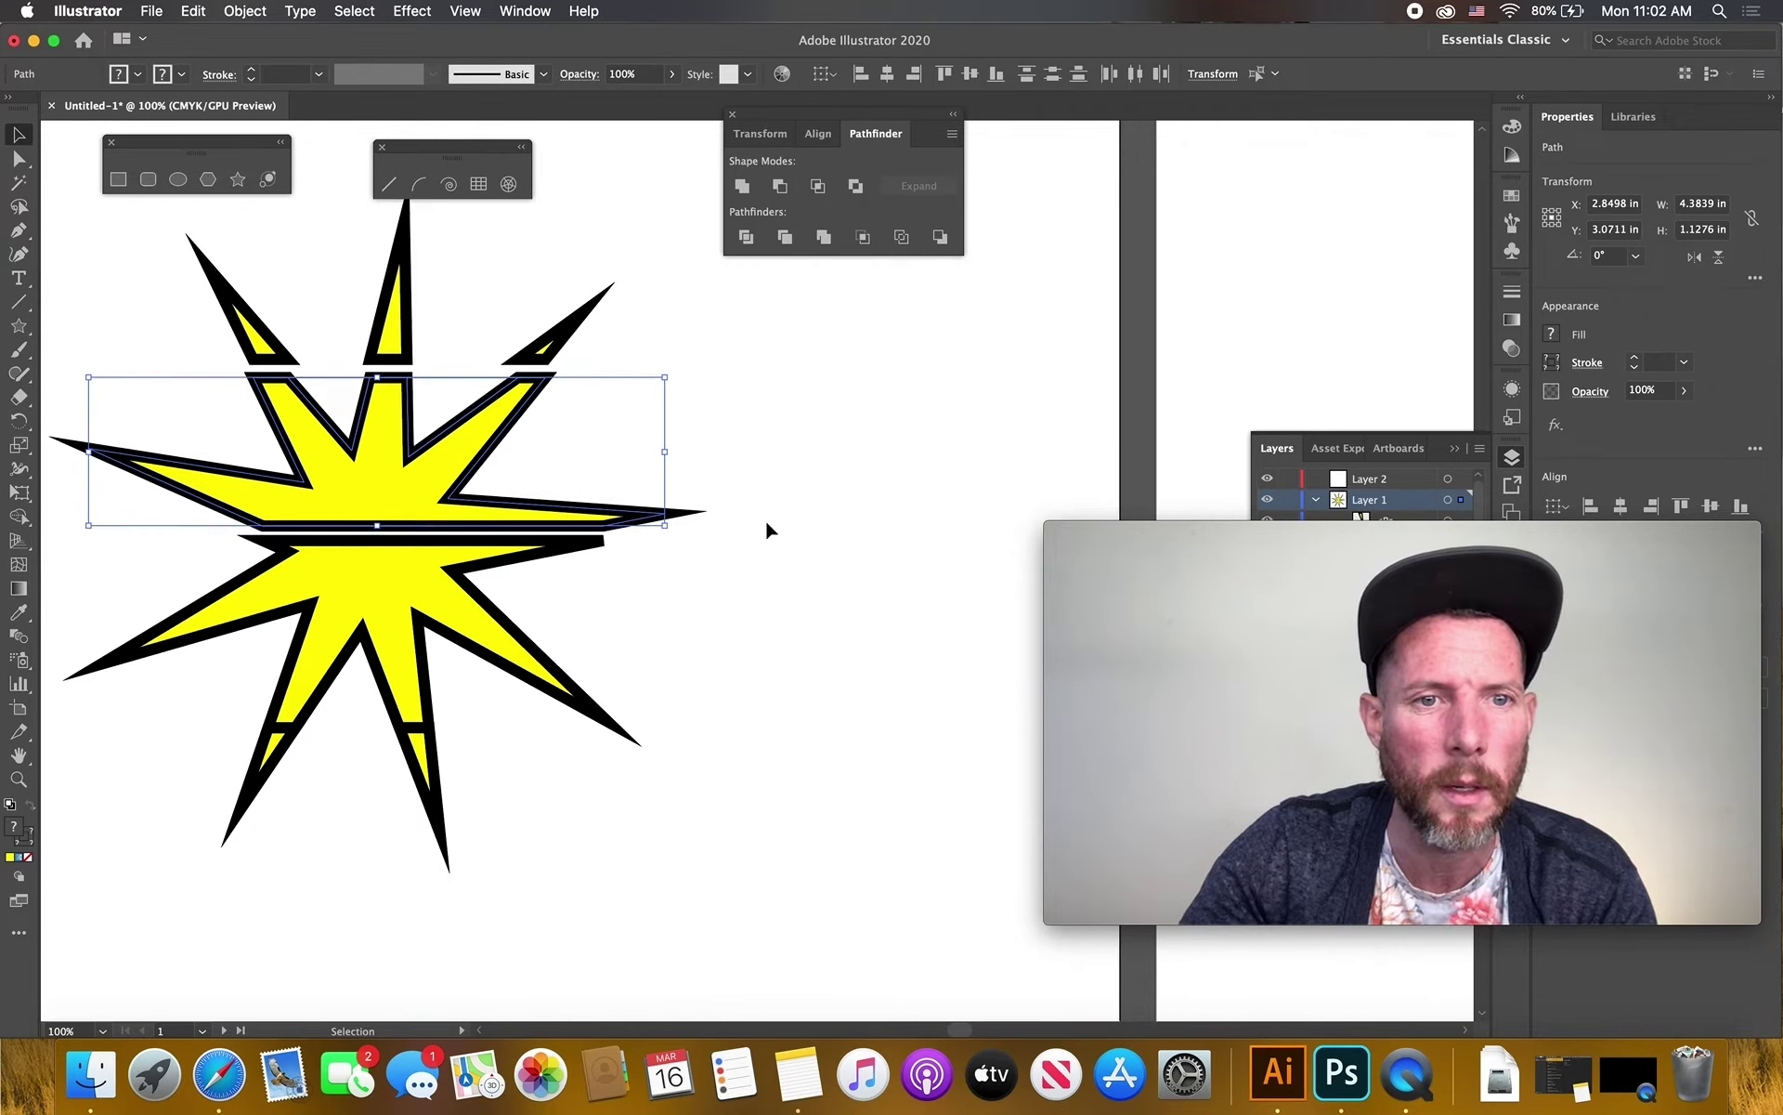
# Select the two cut-off lower tips of the star, nudge them slightly downward and deselect them
pyautogui.moveTo(141, 770); pyautogui.dragTo(522, 843)
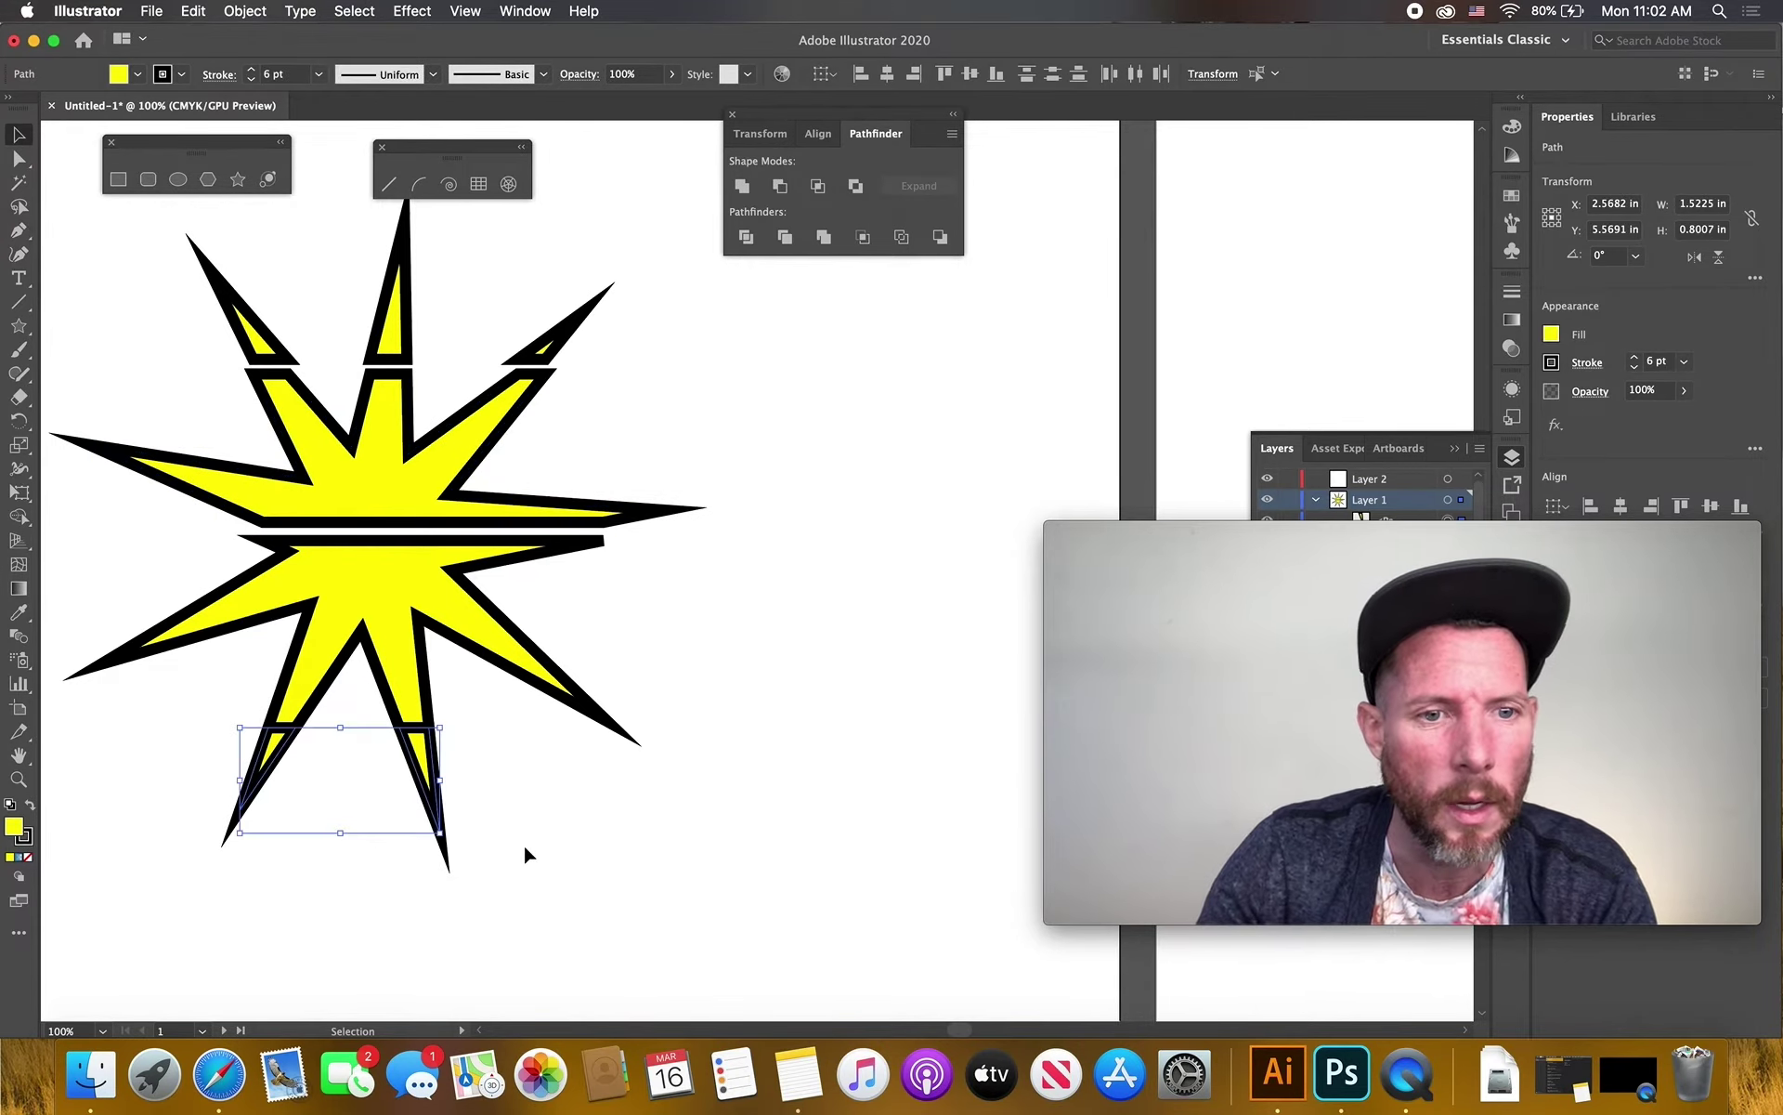
pyautogui.press('Down')
pyautogui.press('Down')
pyautogui.press('Down')
pyautogui.press('Down')
pyautogui.press('Down')
pyautogui.press('Down')
pyautogui.press('Down')
pyautogui.press('Down')
pyautogui.press('Down')
pyautogui.press('Down')
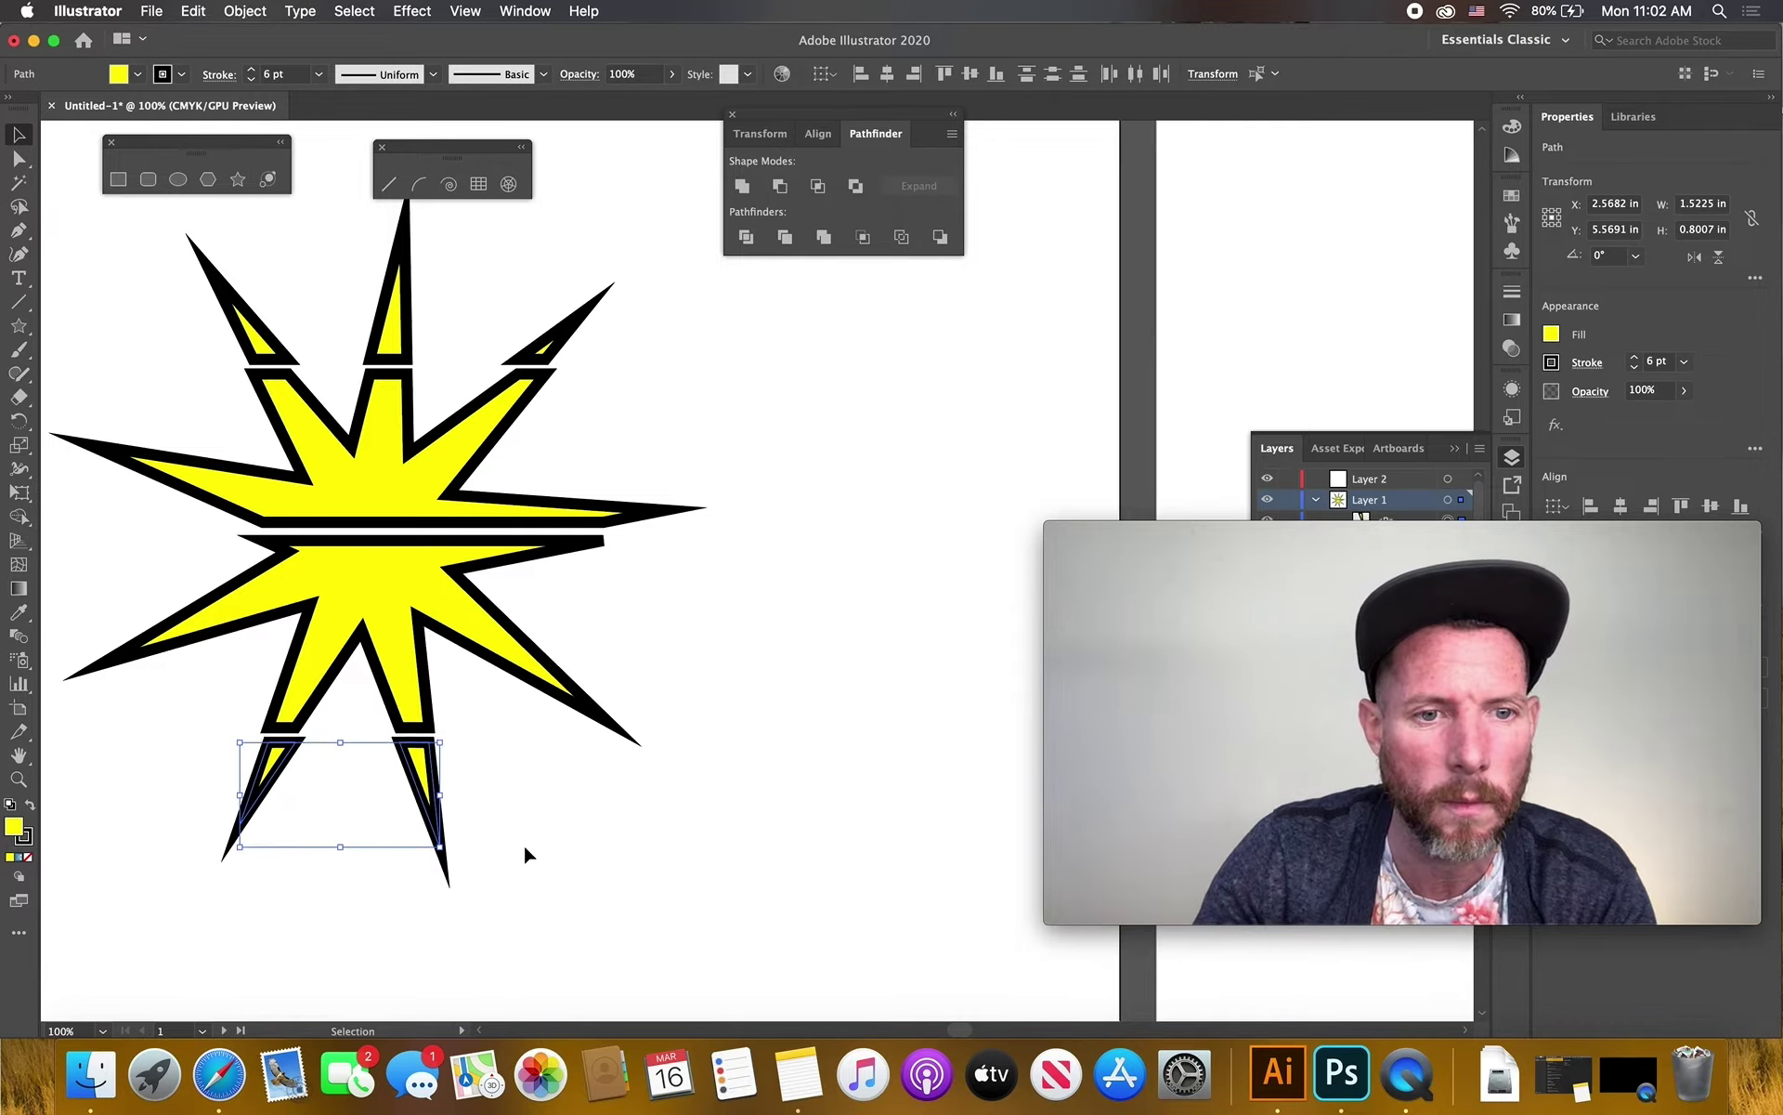
pyautogui.click(808, 899)
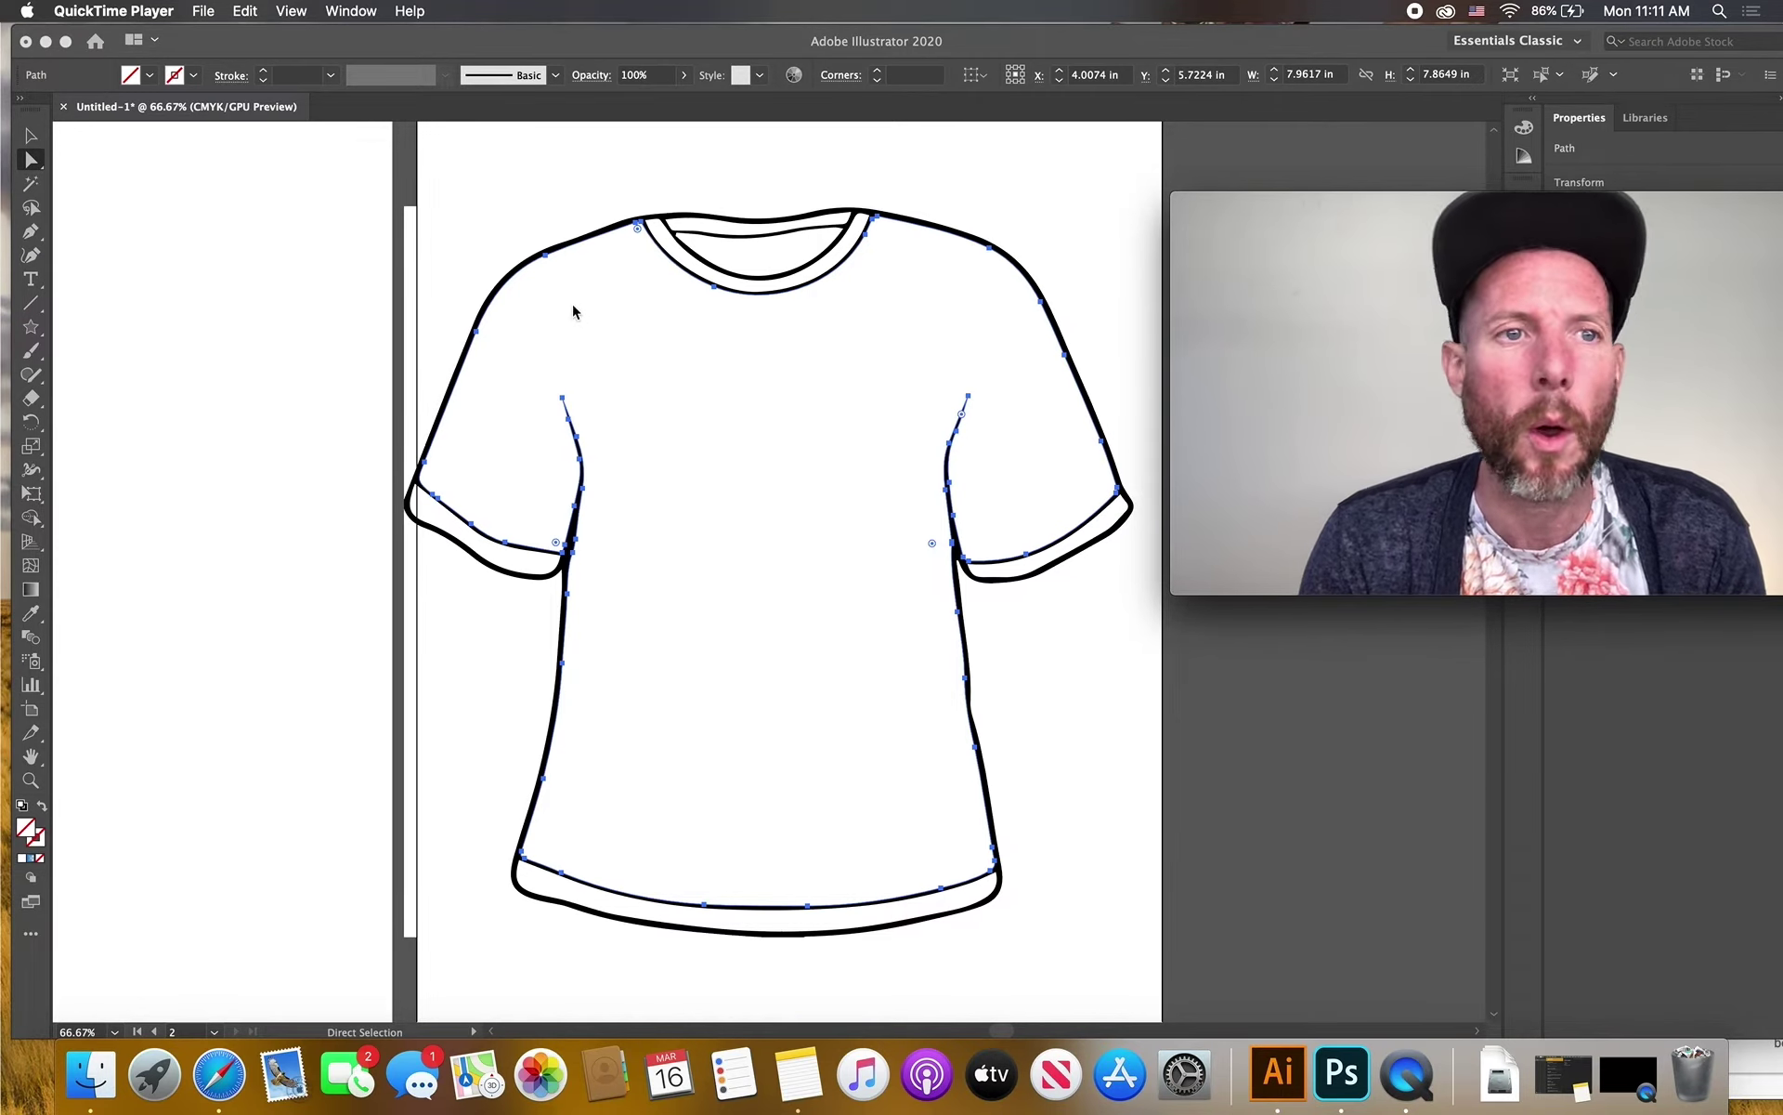
# Try the brown swirl and green Foliage pattern swatches as the T-shirt's fill, finish with Foliage and deselect the shirt
pyautogui.click(148, 78)
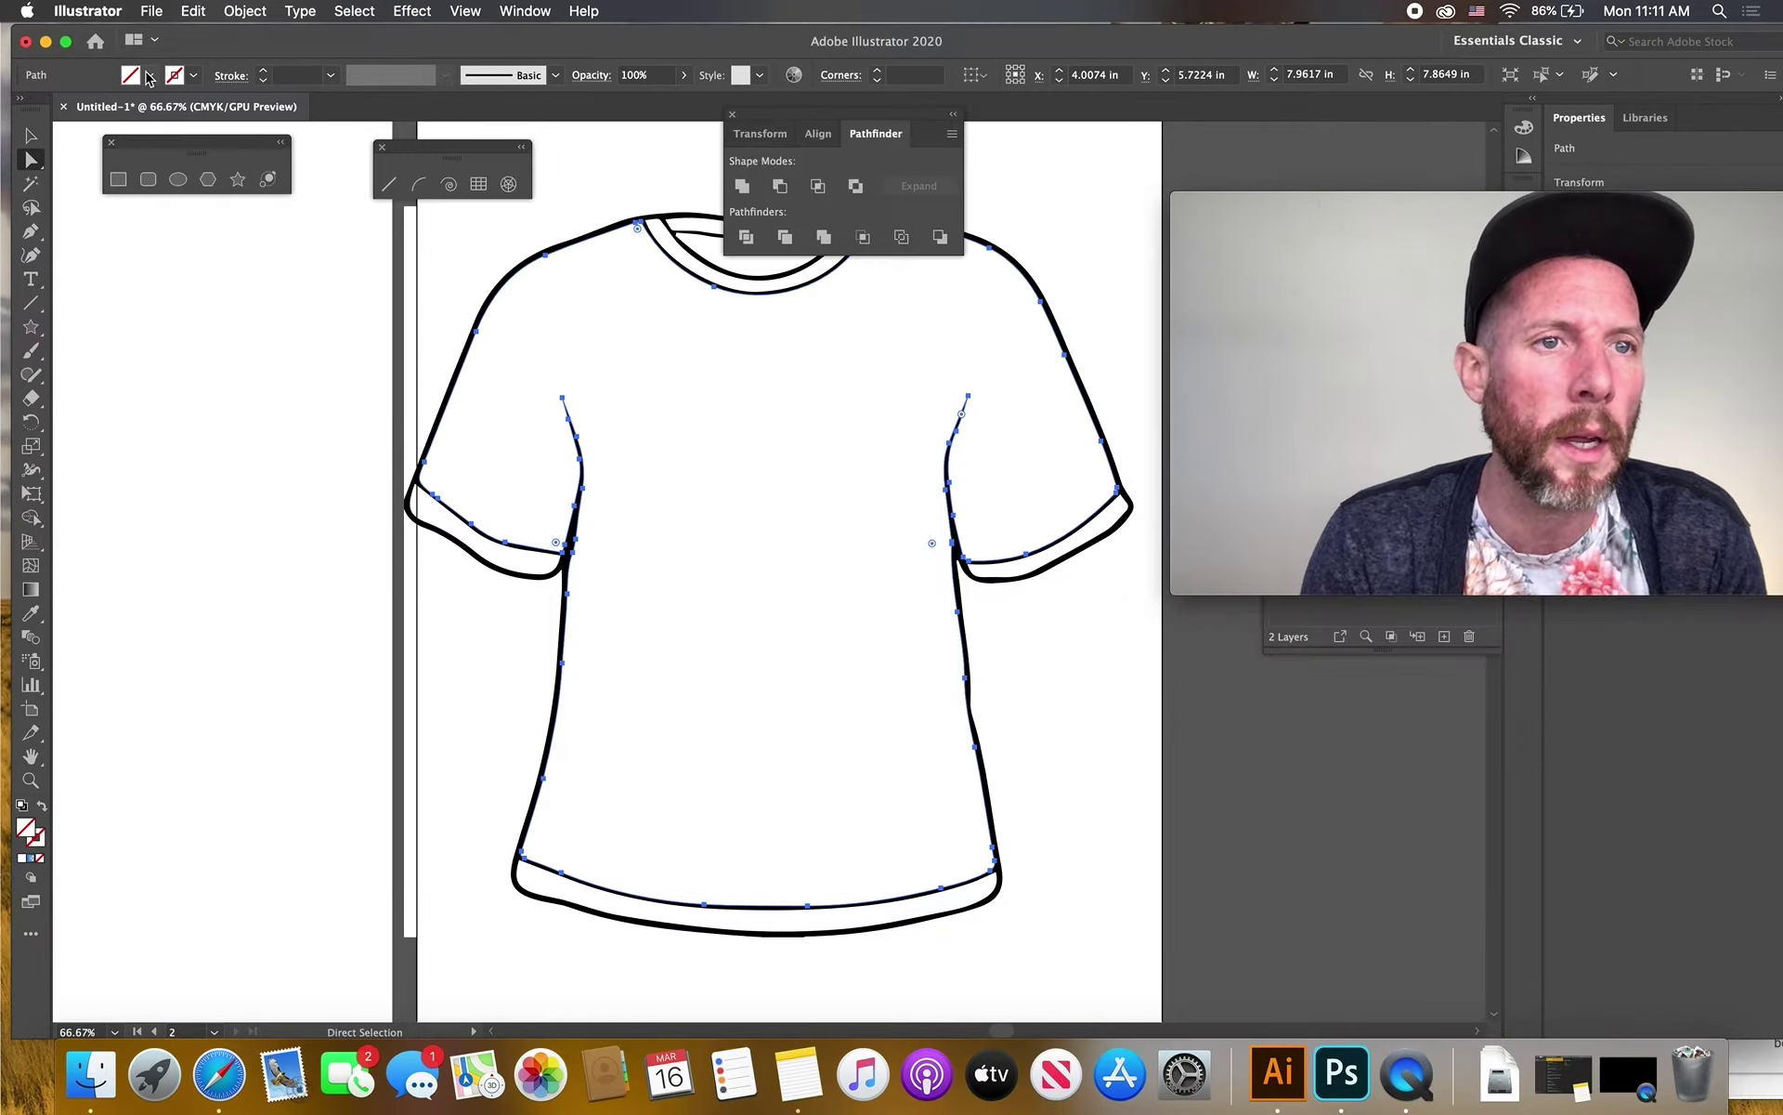
pyautogui.click(148, 78)
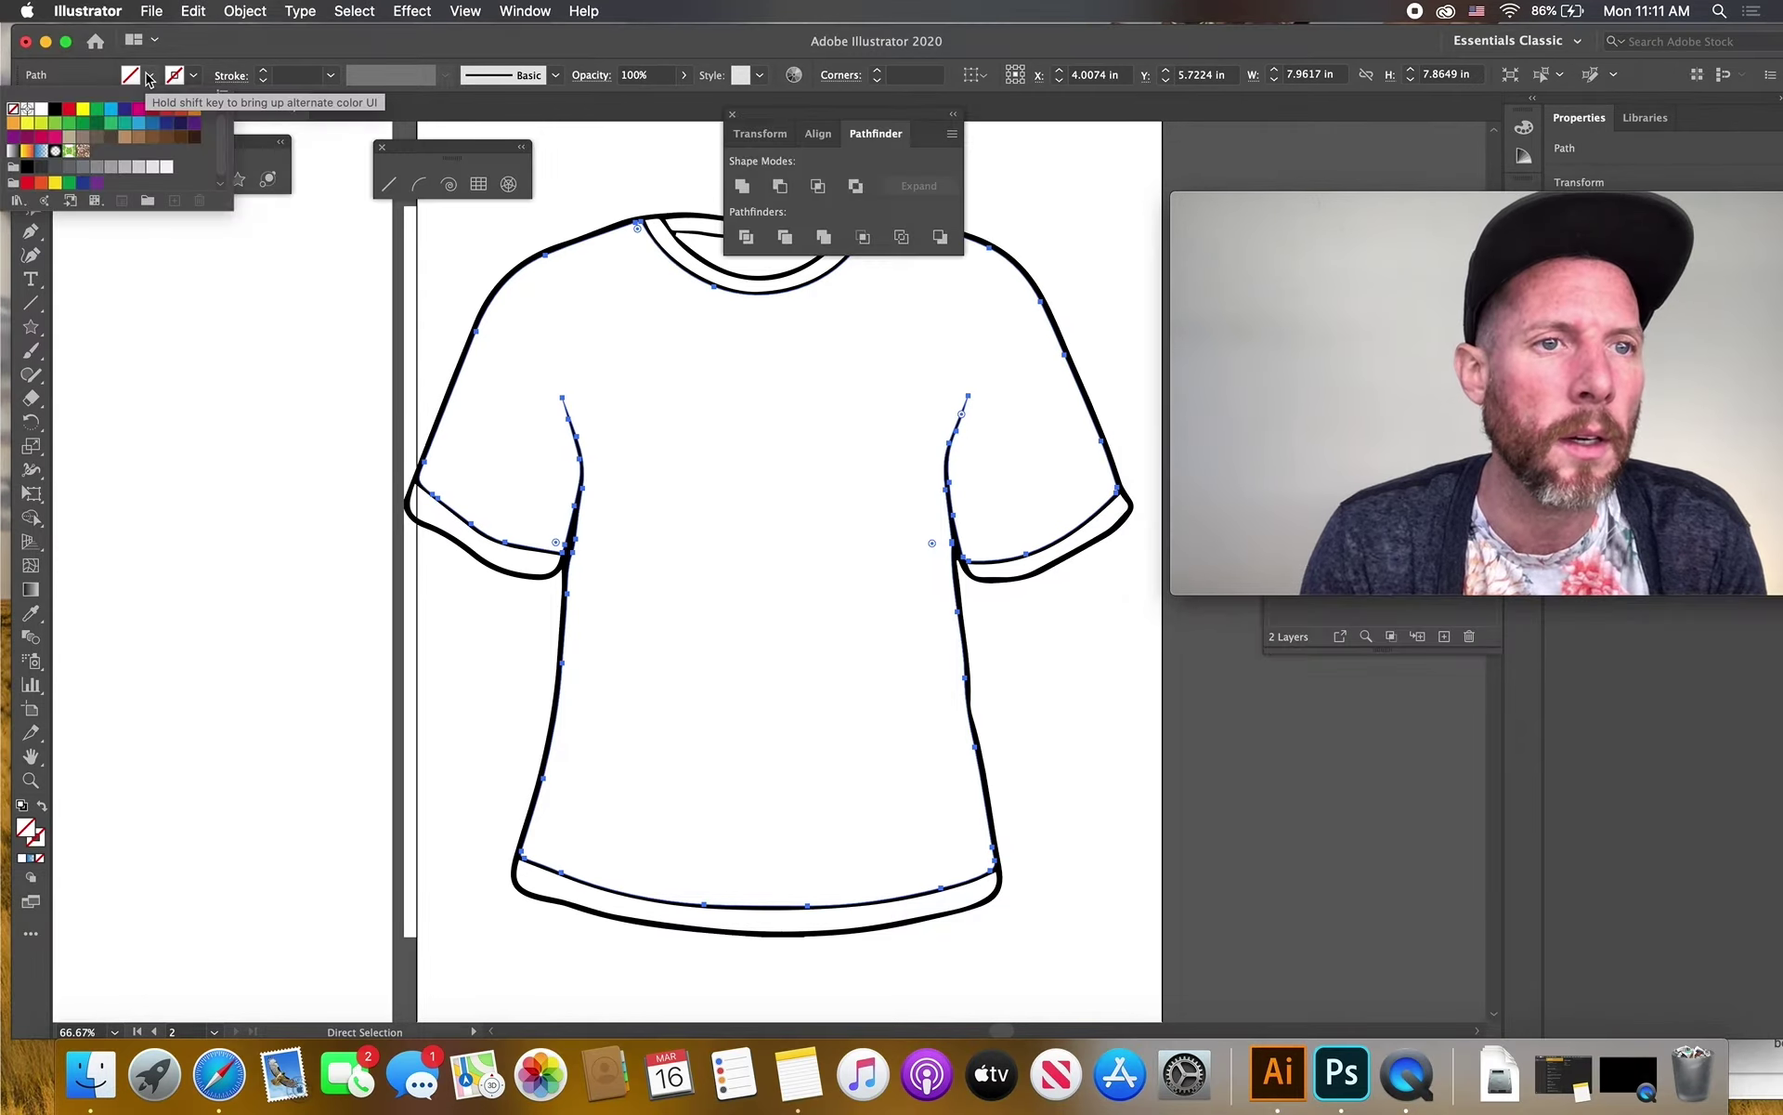
pyautogui.click(70, 153)
pyautogui.click(83, 151)
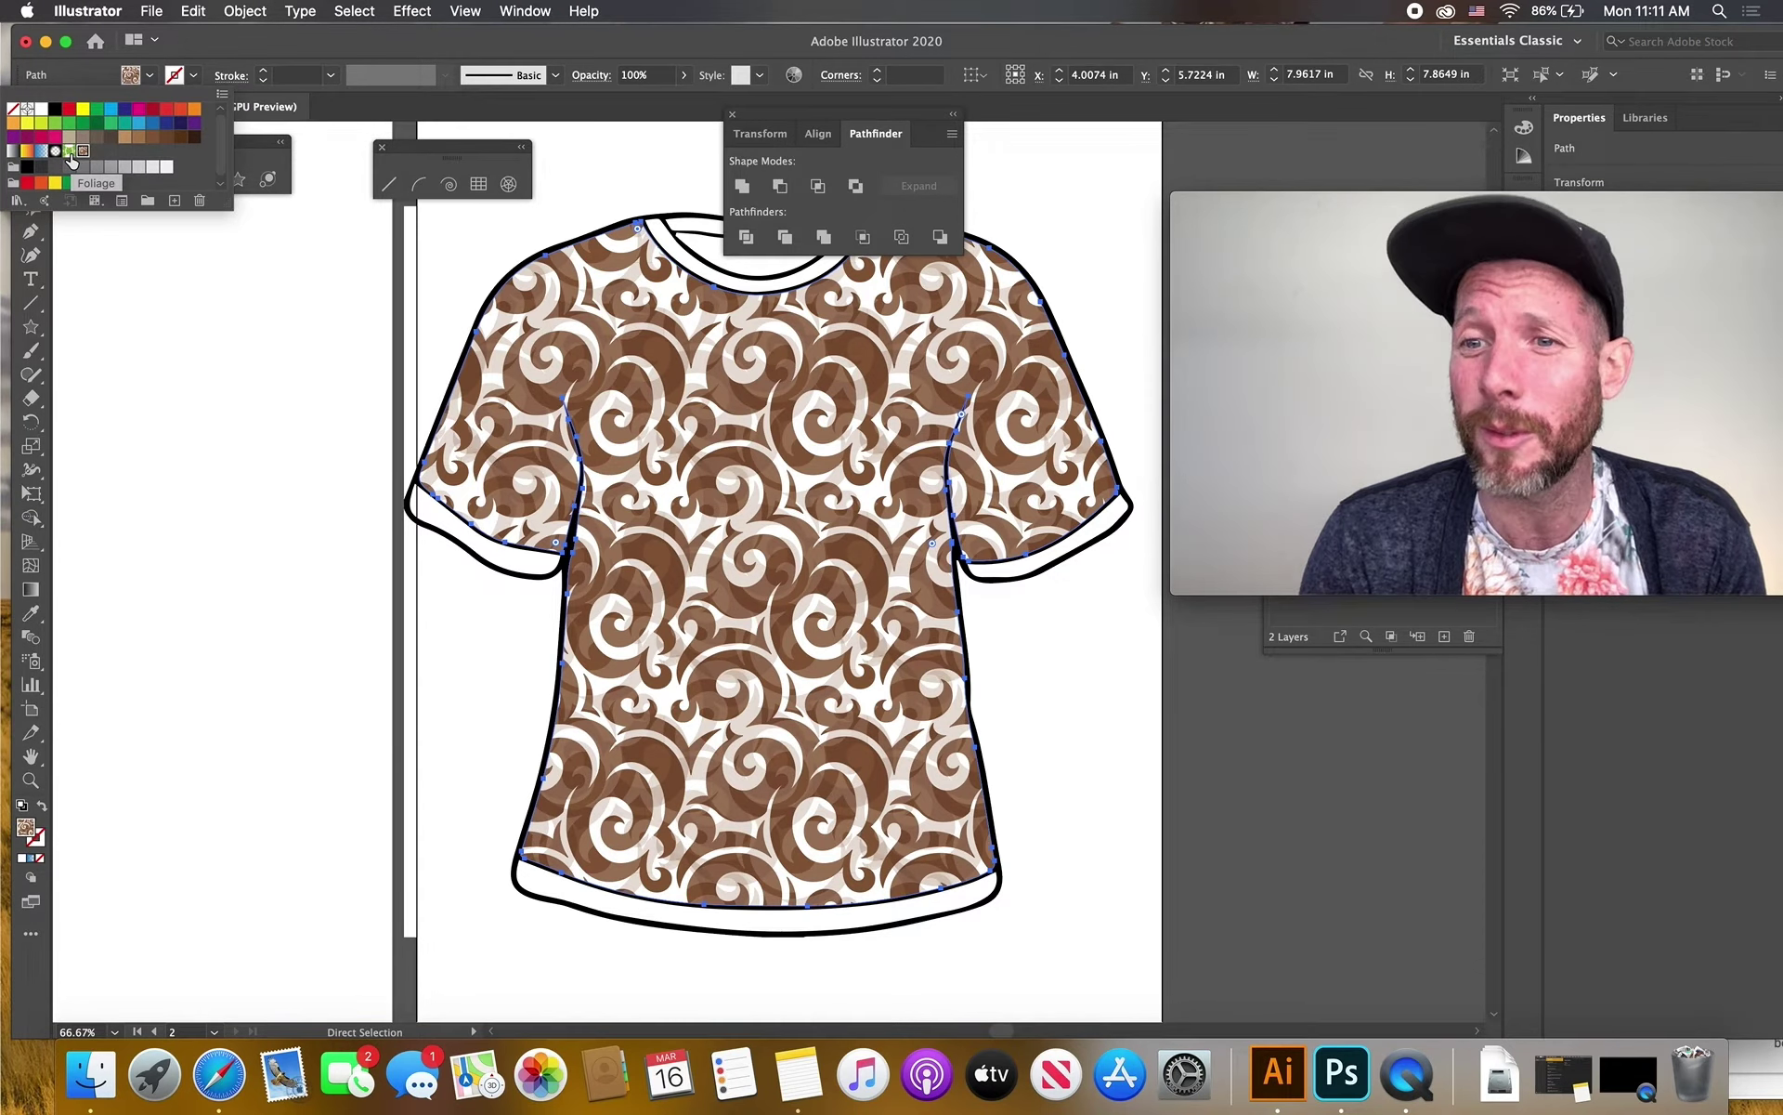
pyautogui.click(55, 151)
pyautogui.click(72, 151)
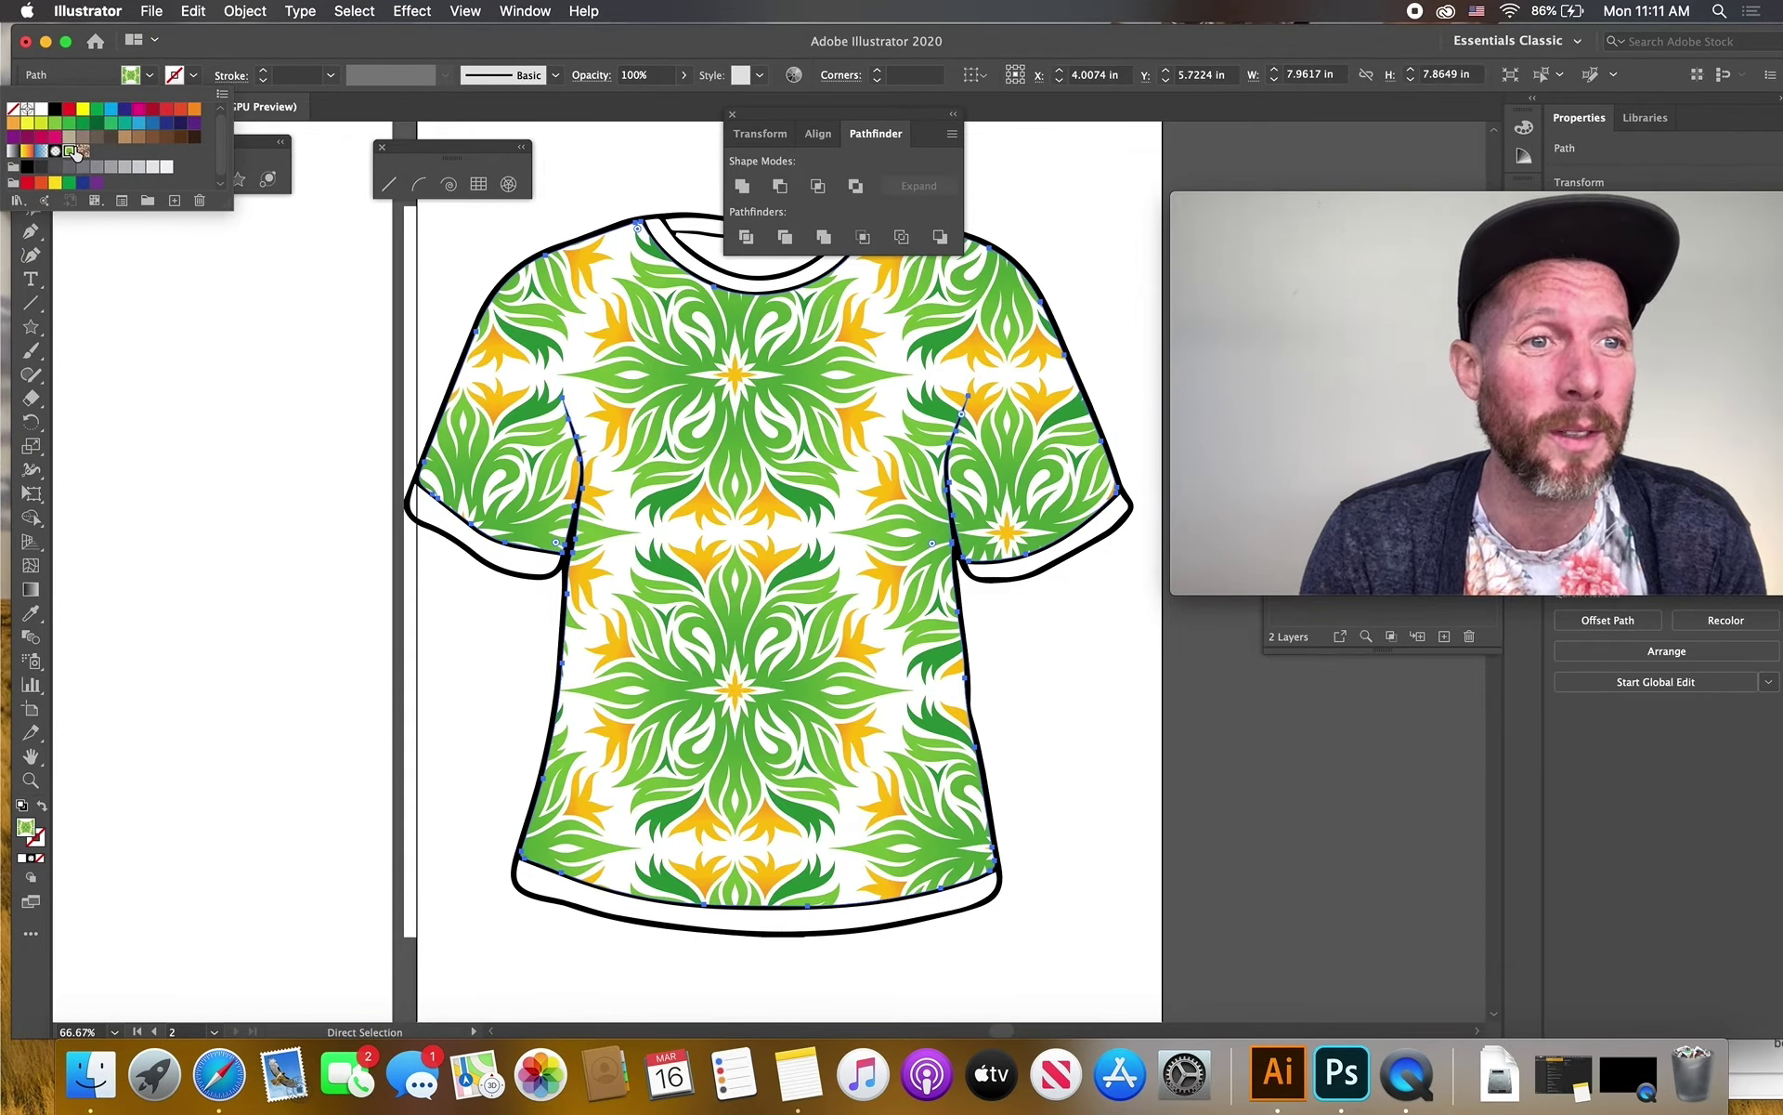
pyautogui.click(83, 151)
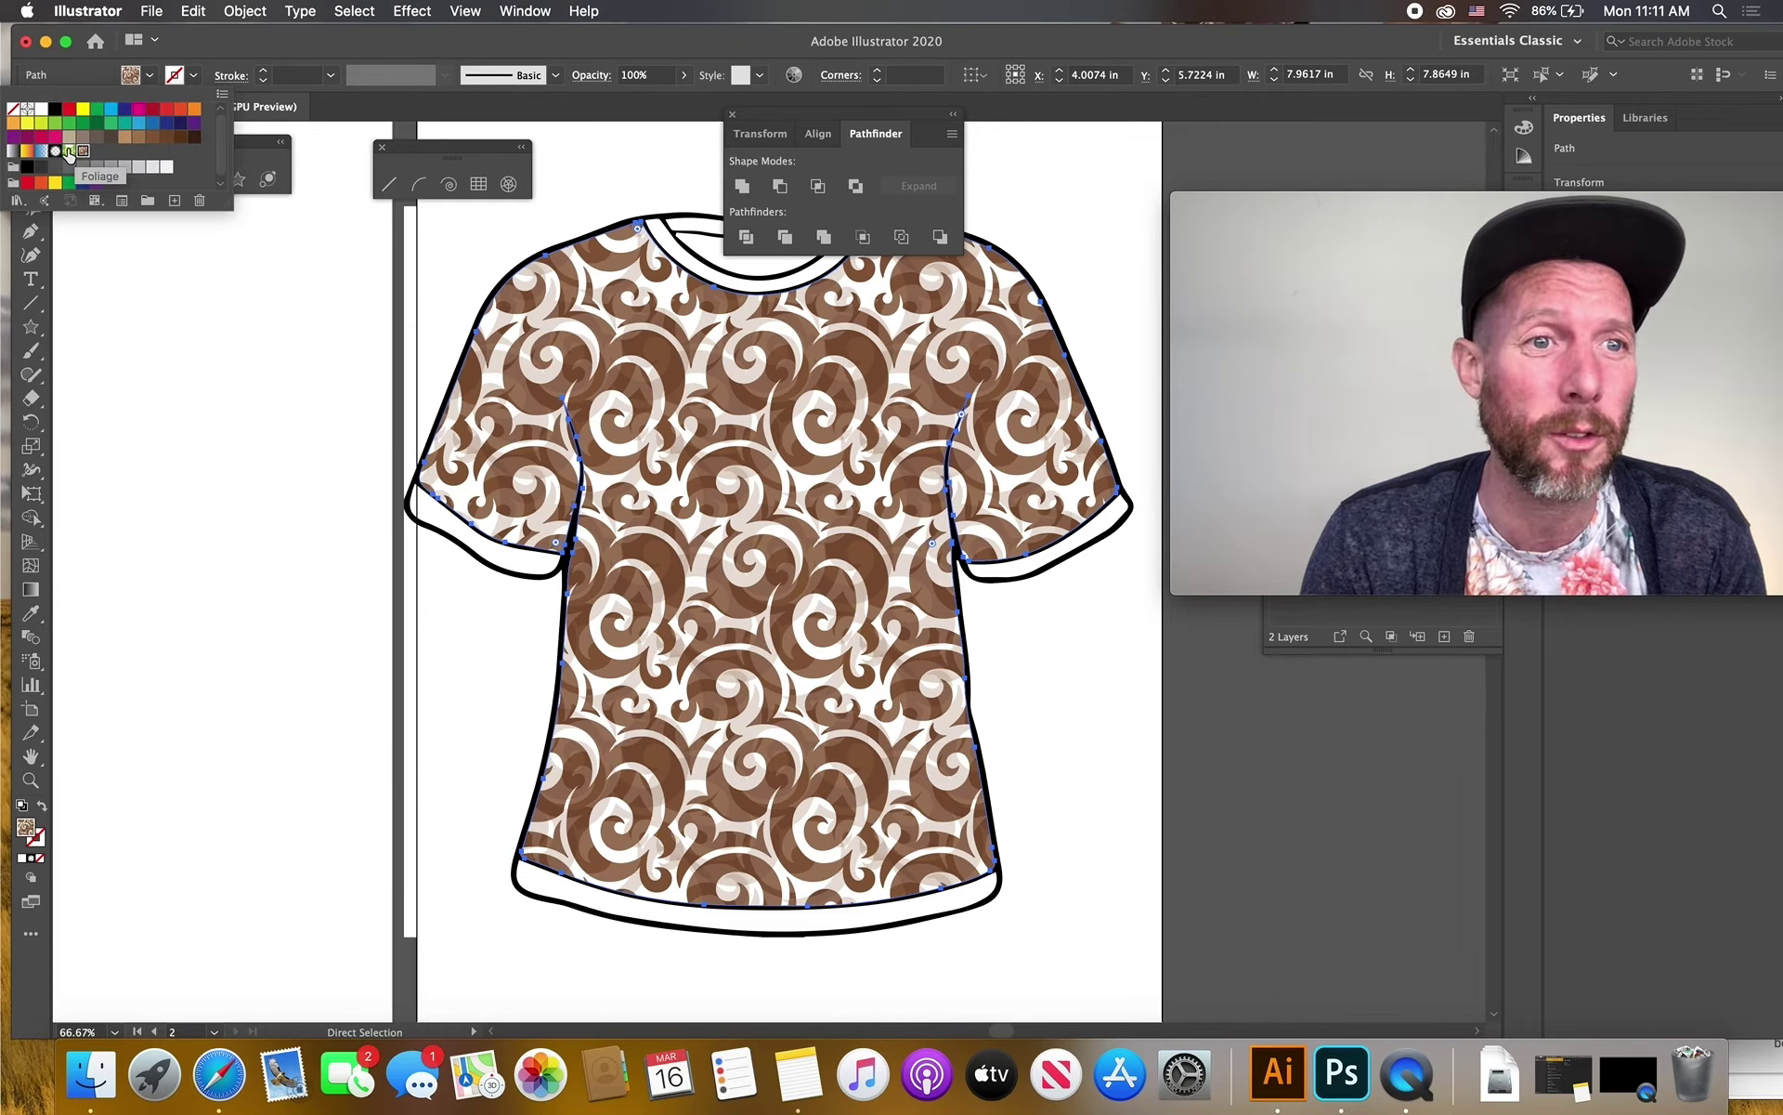
pyautogui.click(71, 150)
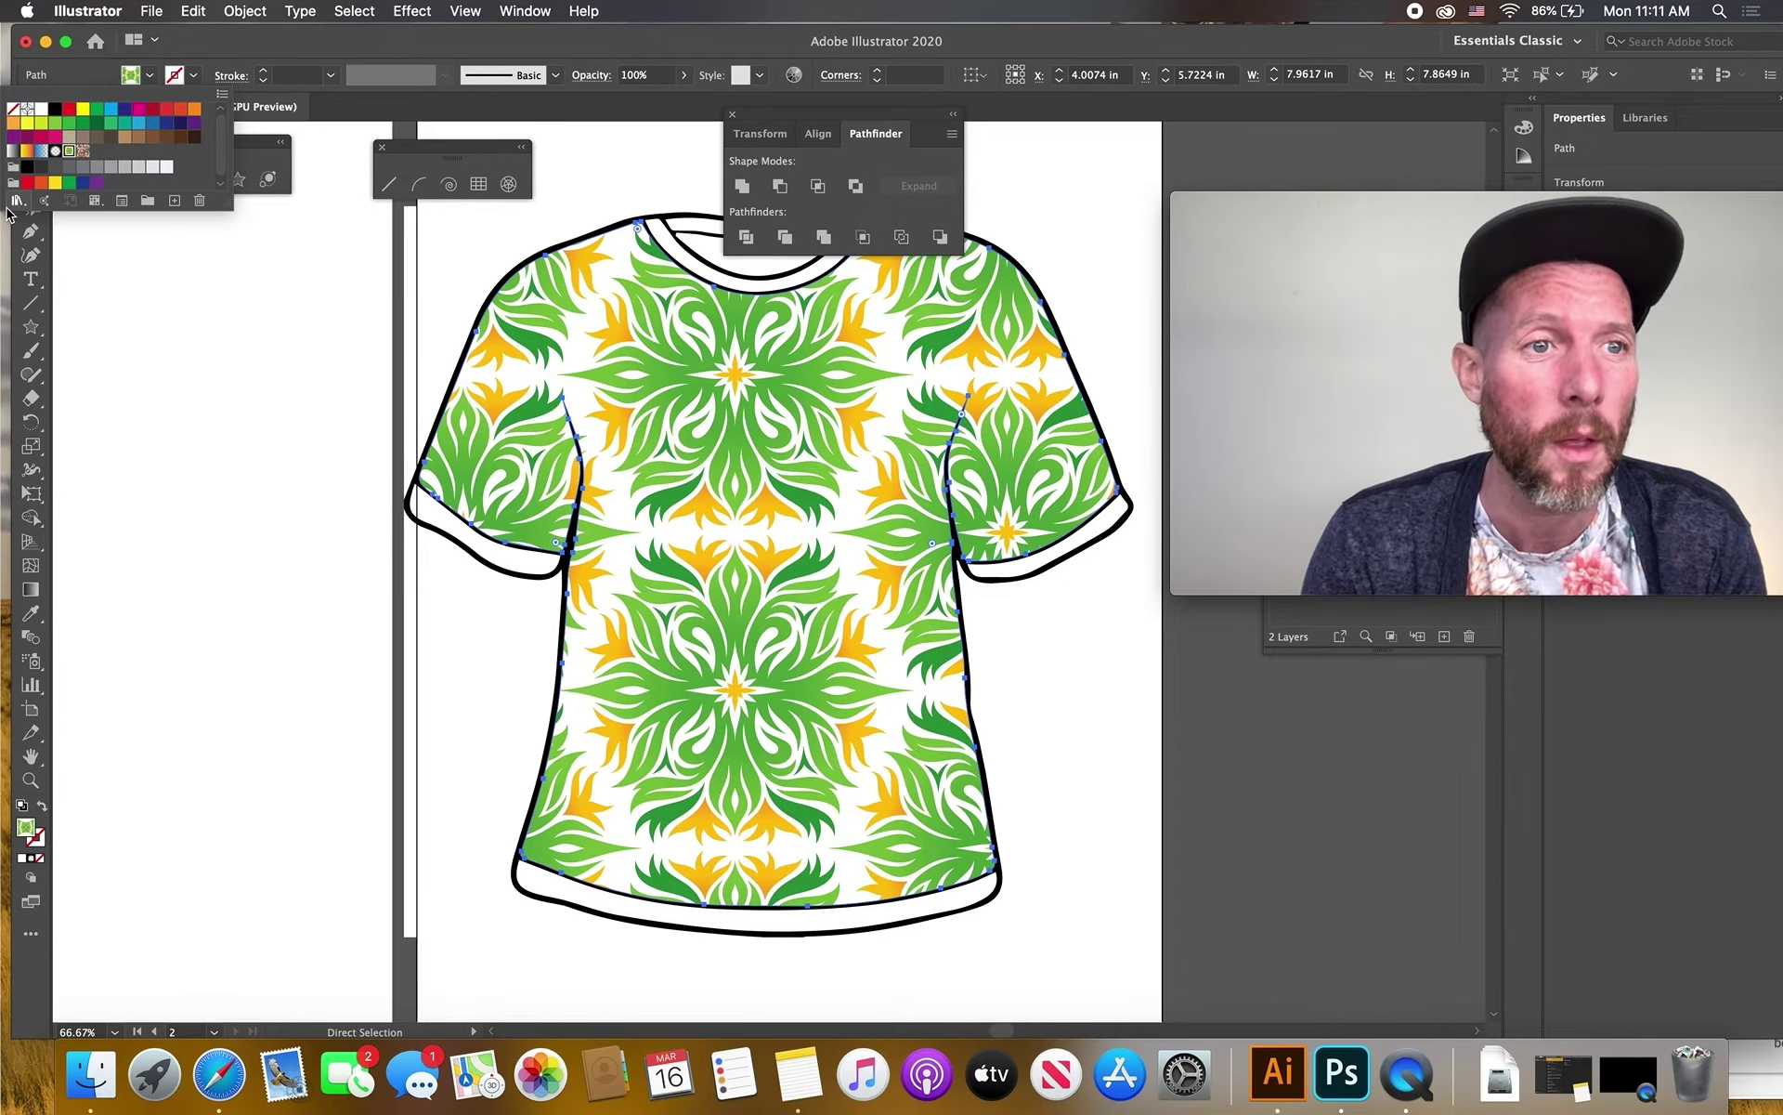
pyautogui.click(54, 231)
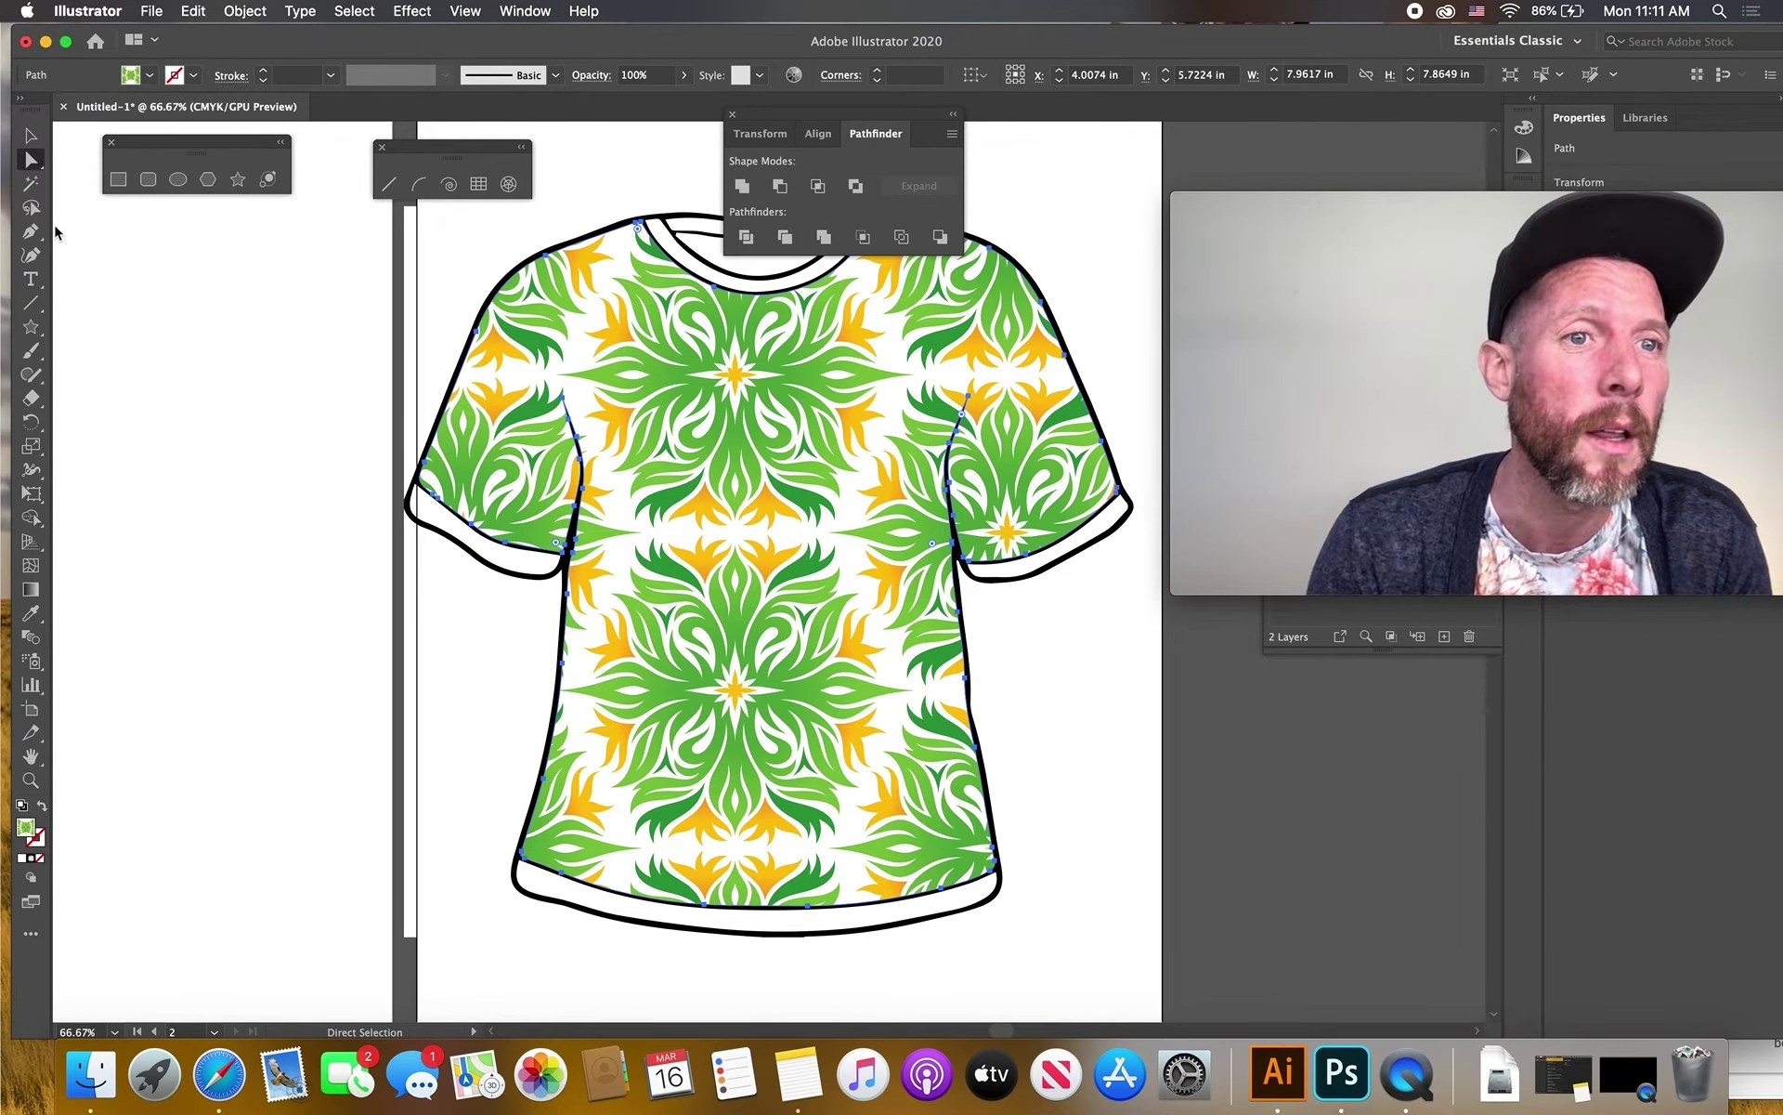
pyautogui.click(81, 239)
pyautogui.rightClick(83, 241)
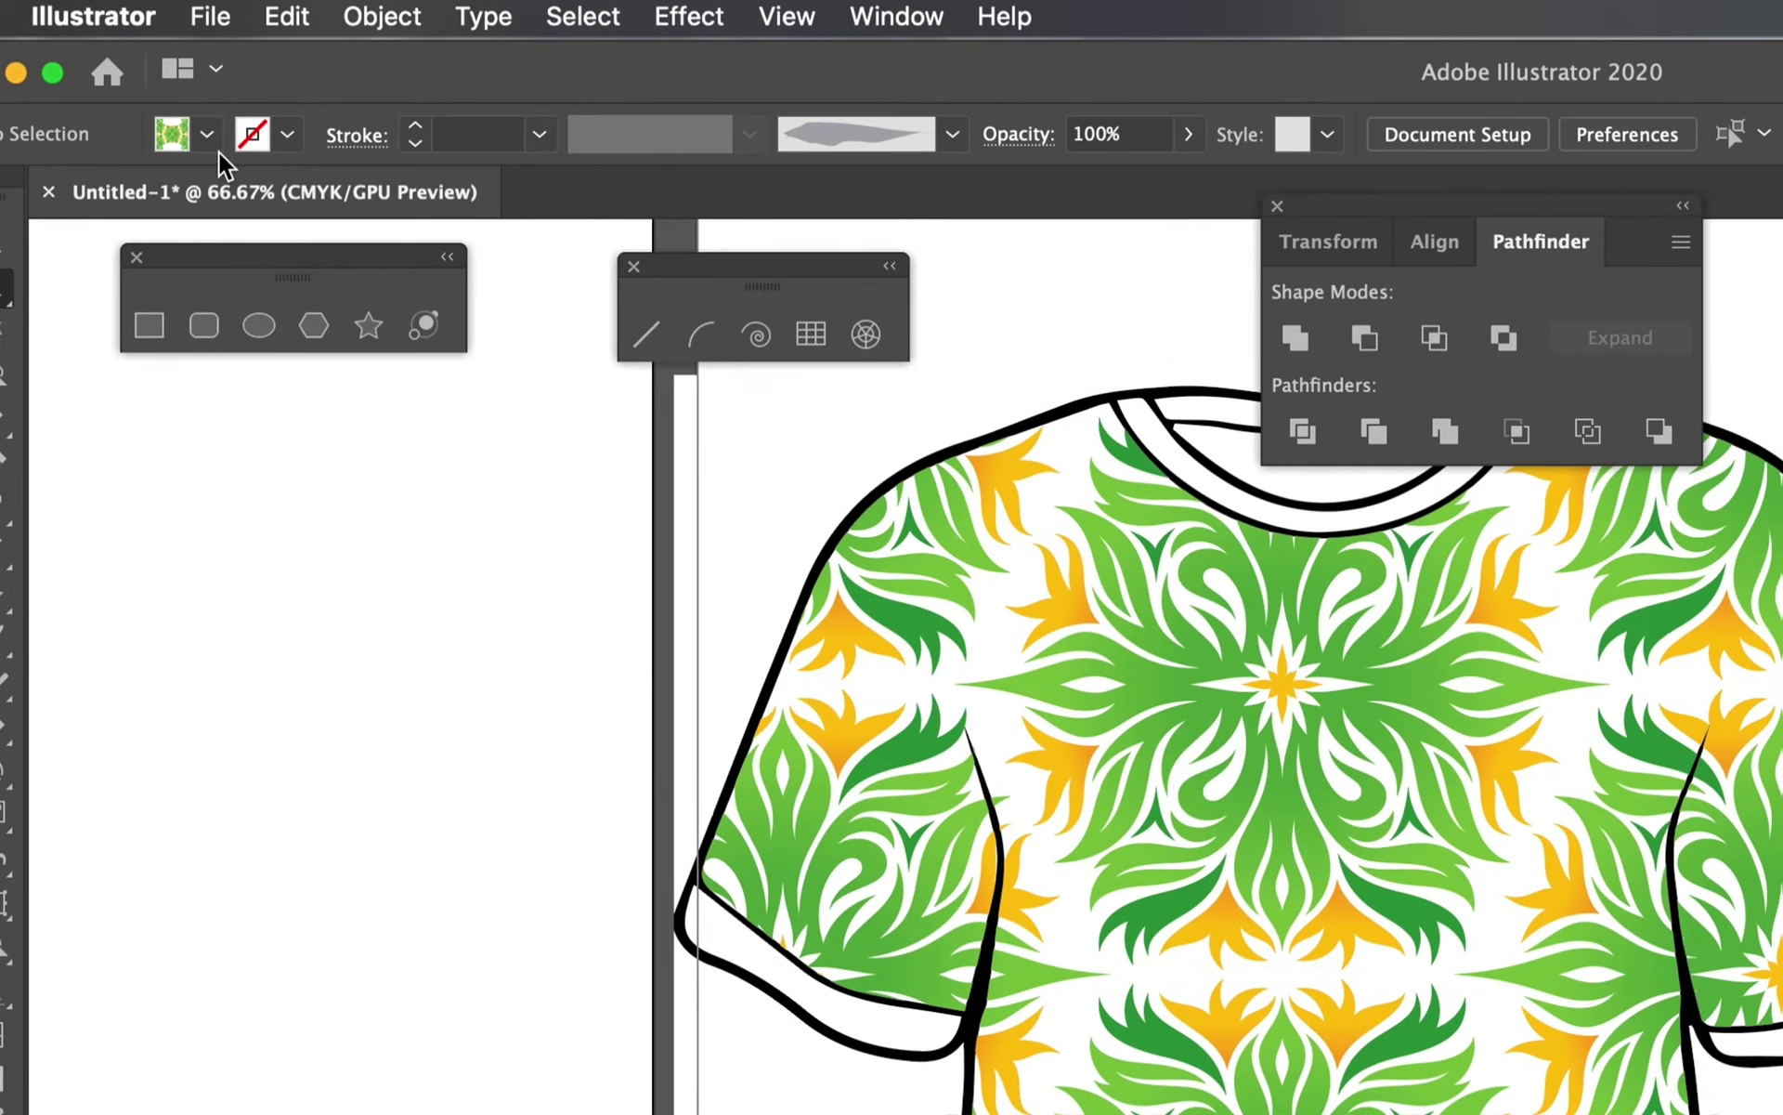
# Open the Basic Graphics_Dots pattern library from the swatch libraries
pyautogui.click(215, 141)
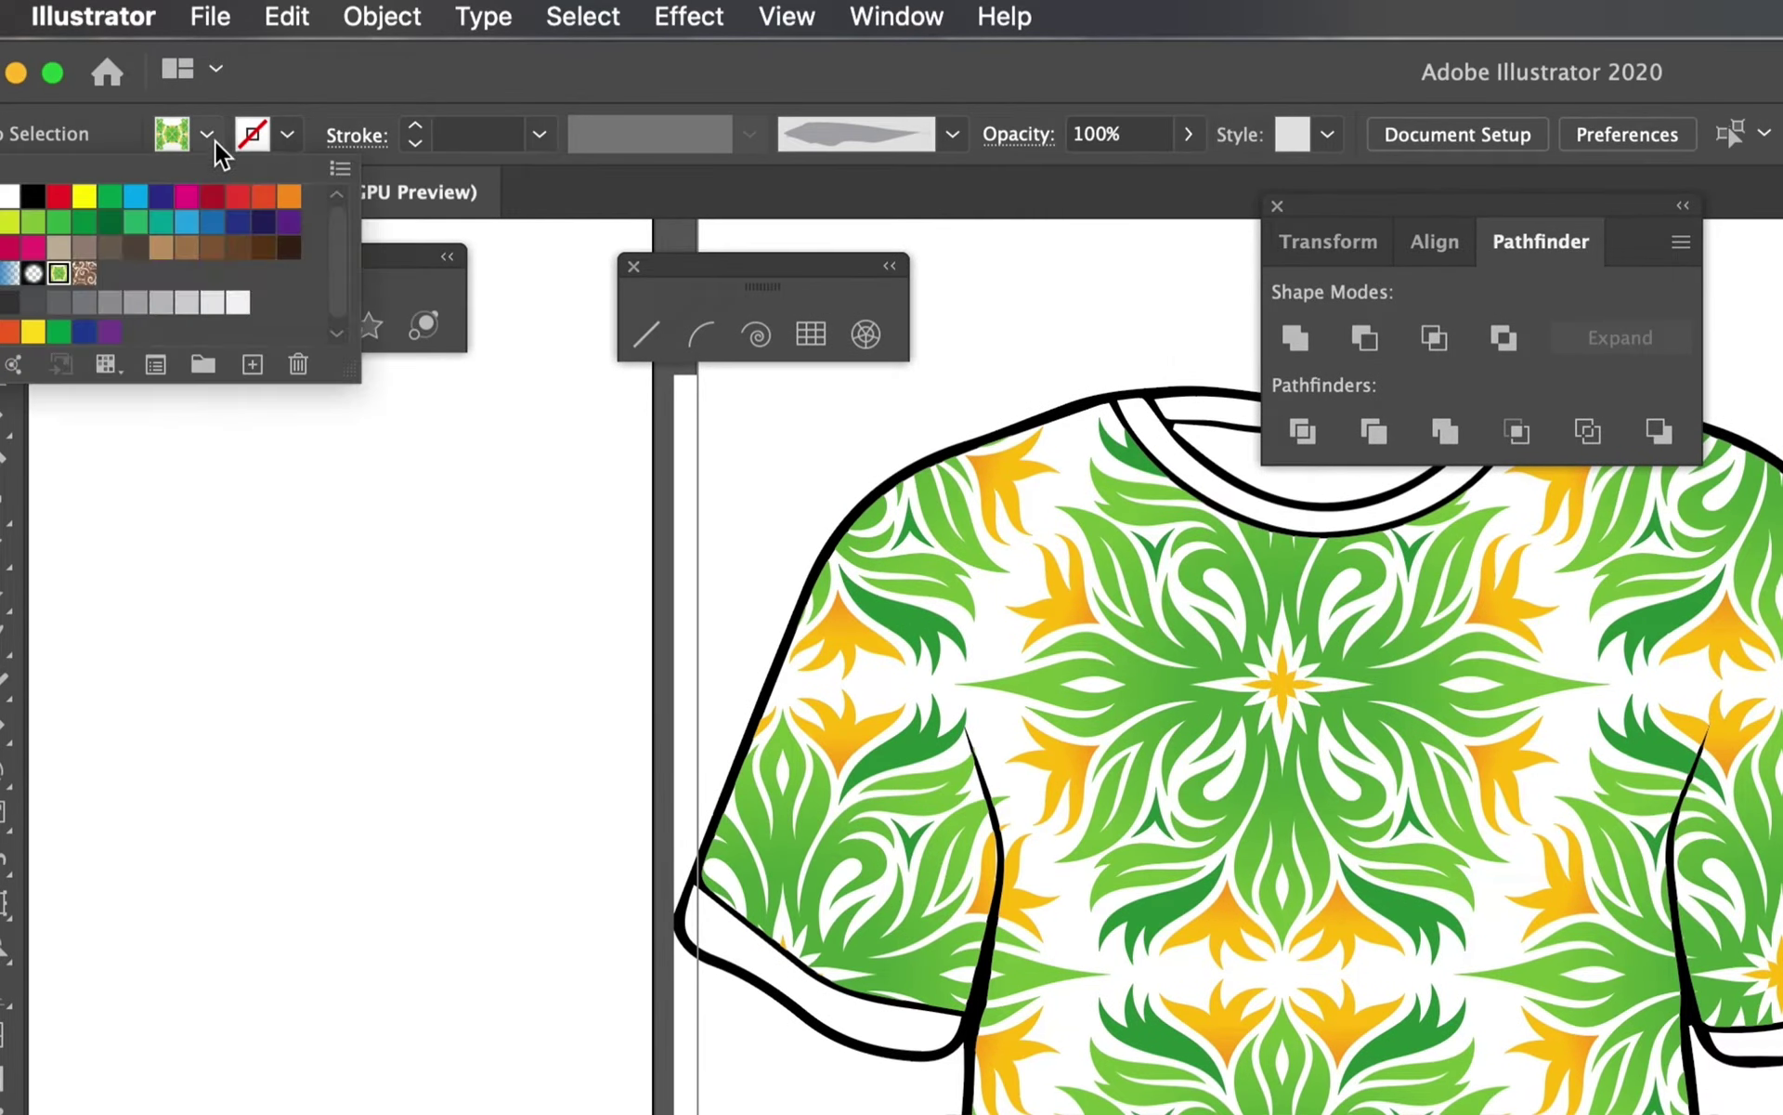
pyautogui.click(32, 365)
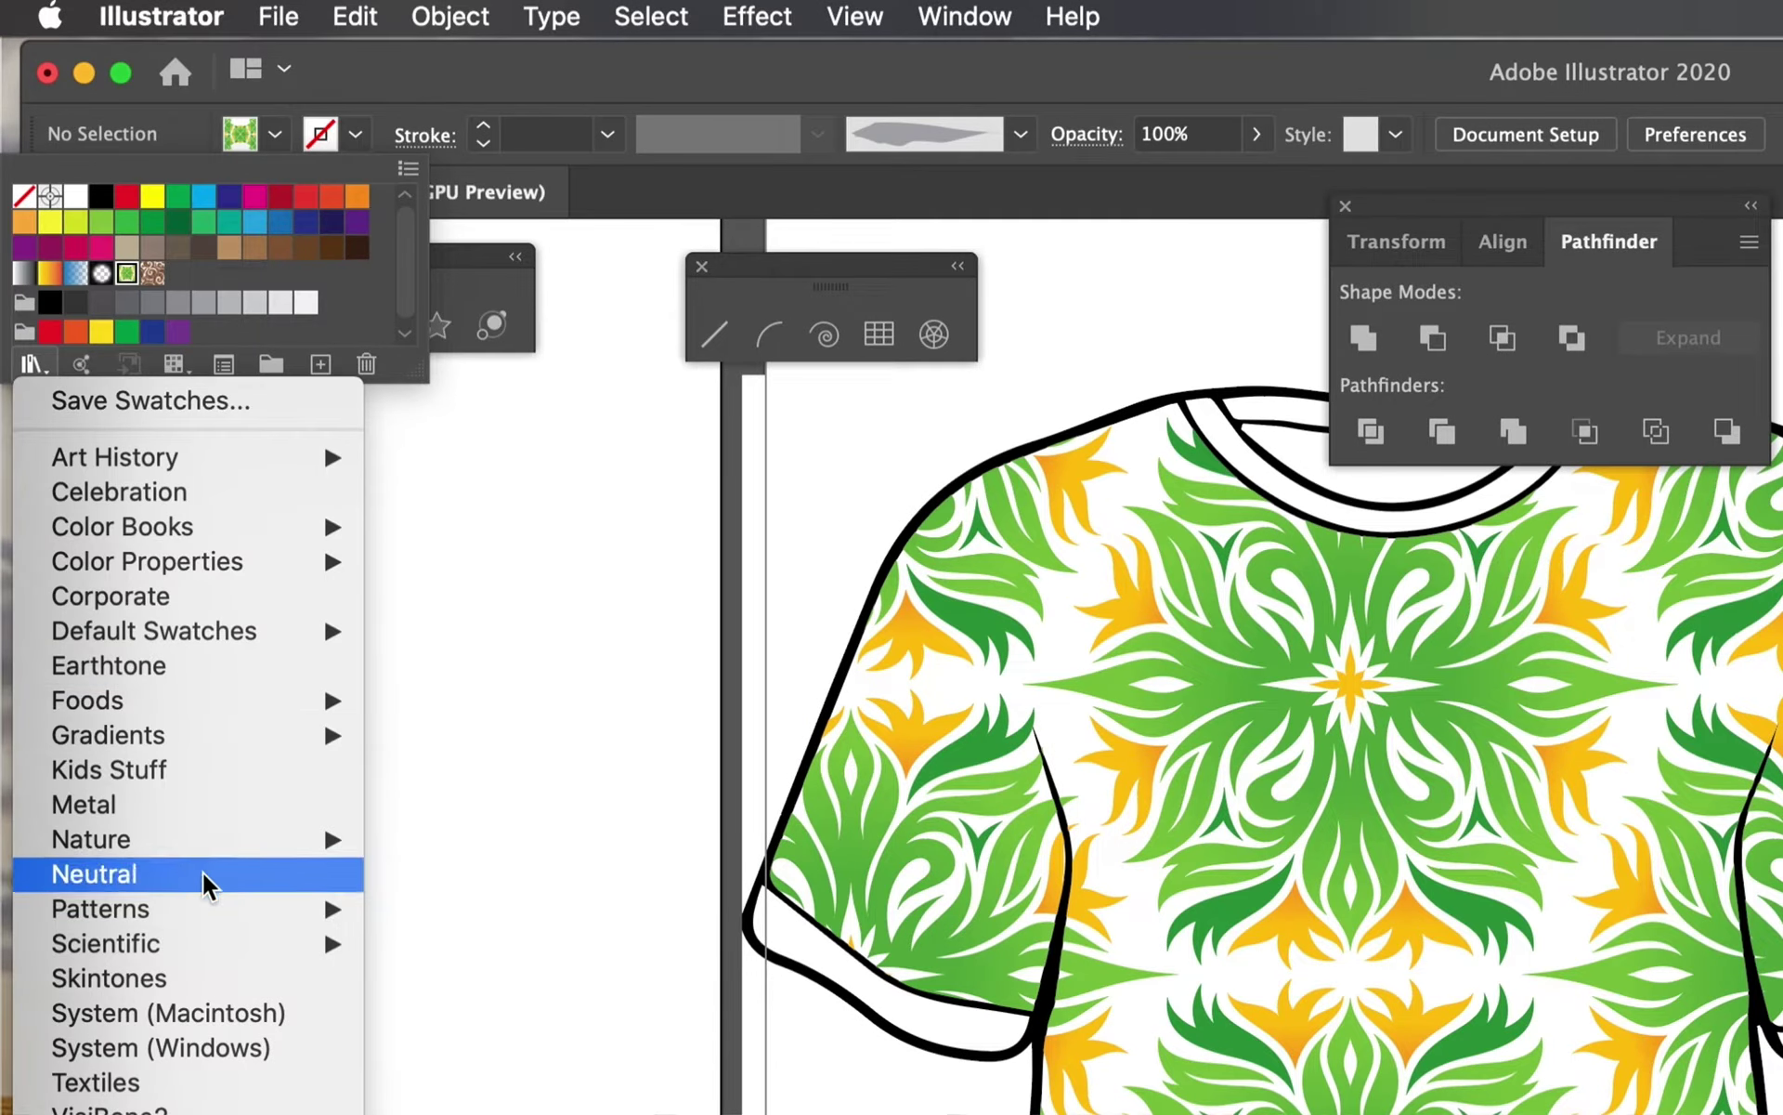
pyautogui.moveTo(207, 907)
pyautogui.moveTo(264, 909)
pyautogui.moveTo(488, 911)
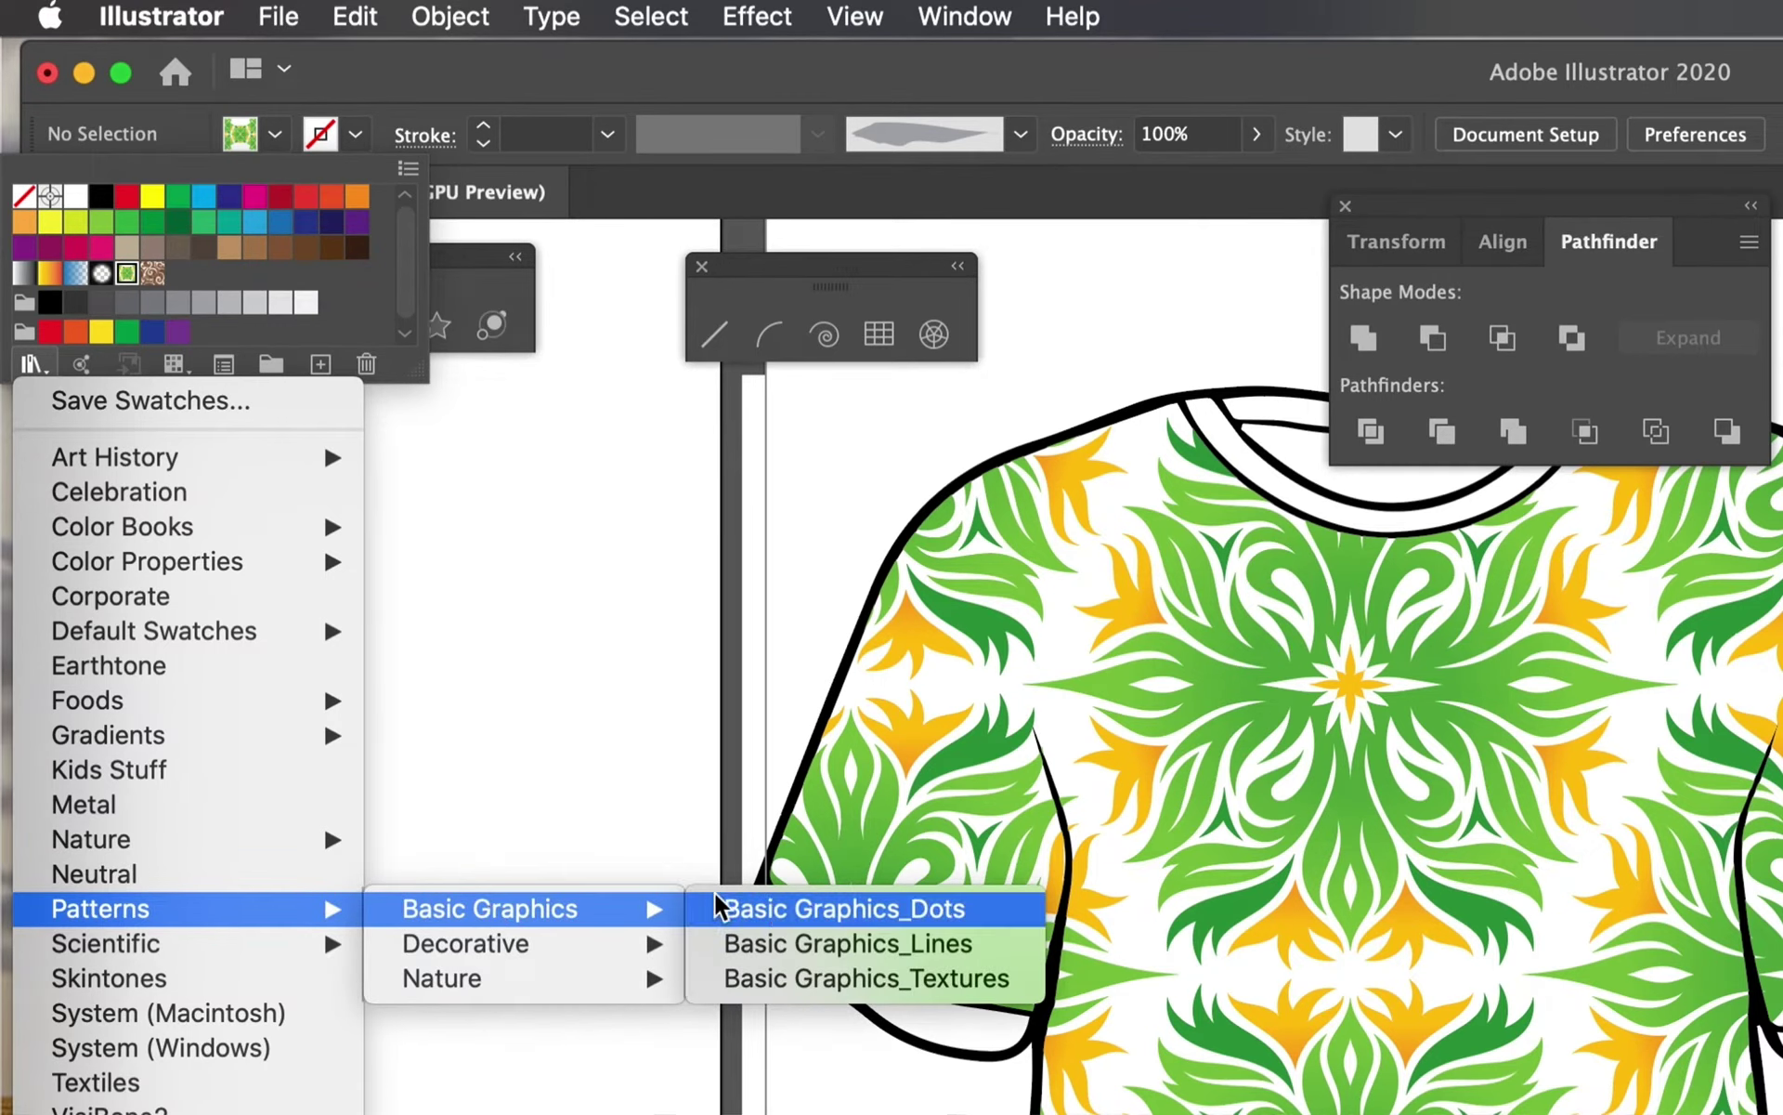
pyautogui.click(734, 908)
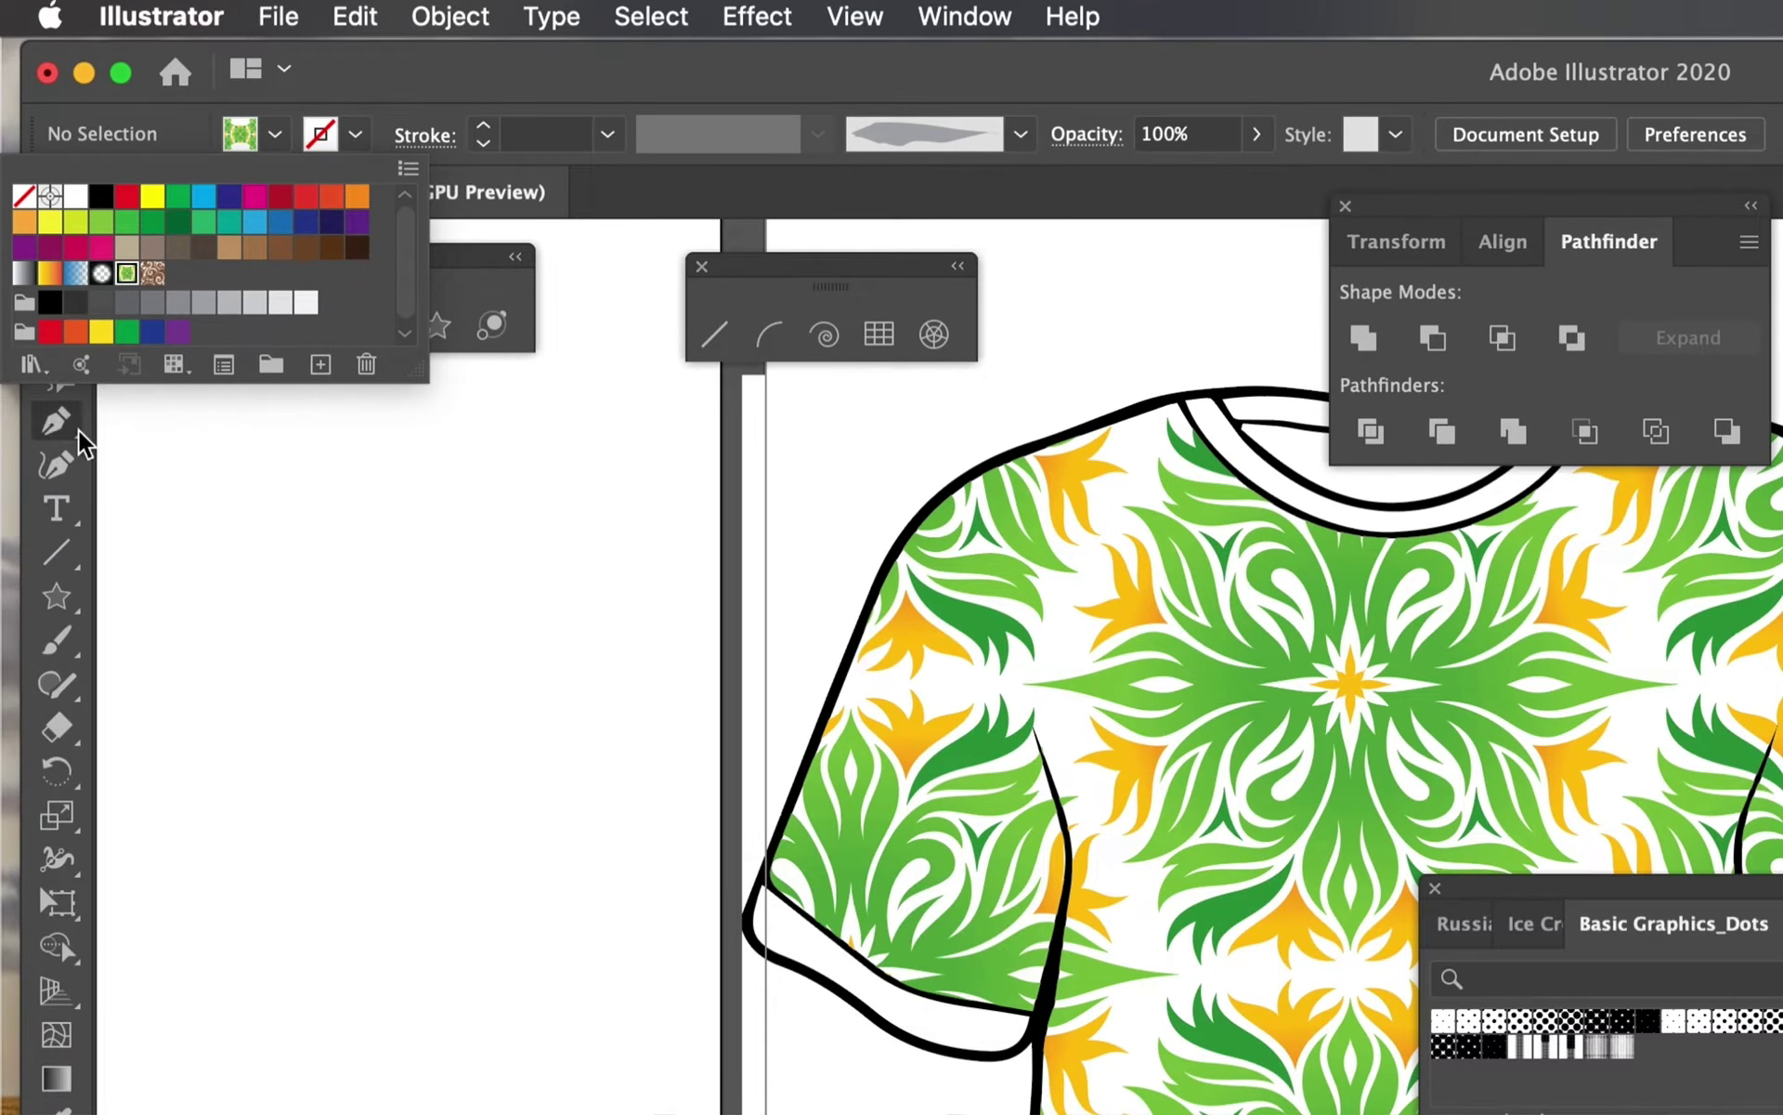
# Open the Nature_Animal Skins pattern library from the swatch libraries
pyautogui.click(32, 364)
pyautogui.moveTo(131, 910)
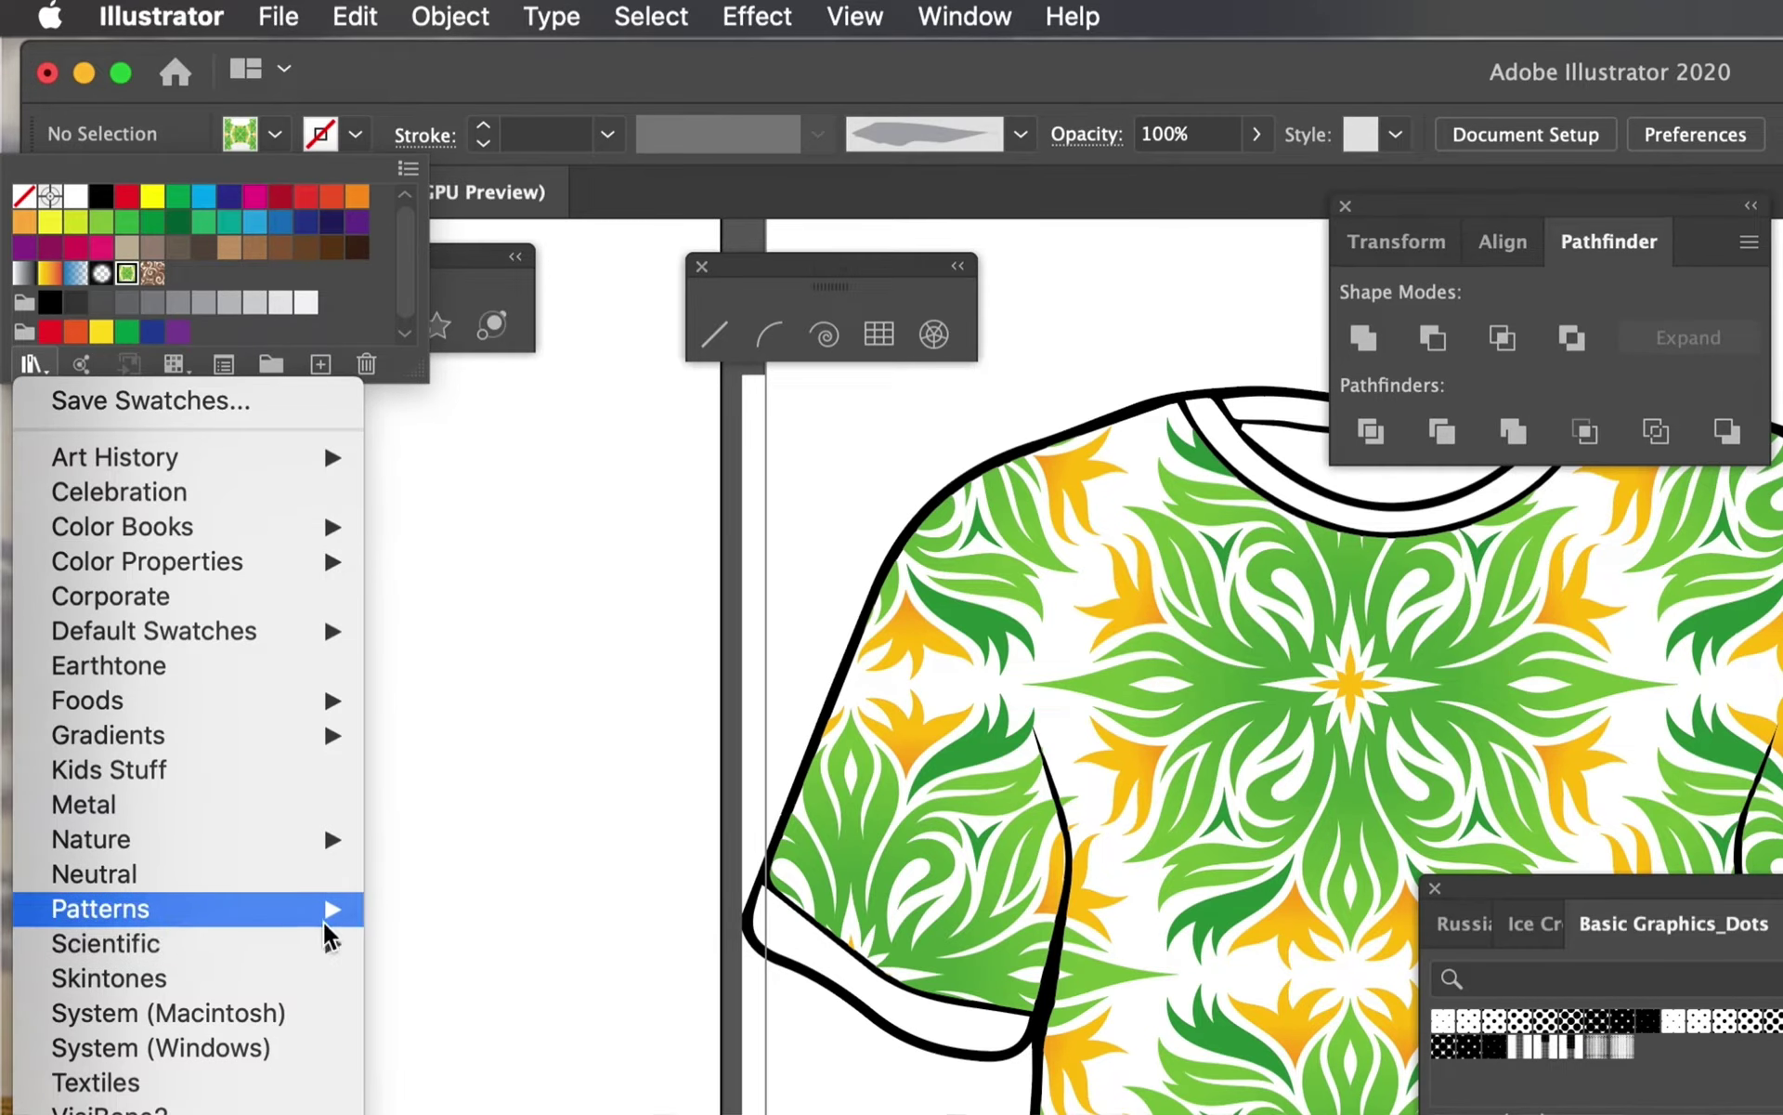
pyautogui.moveTo(327, 920)
pyautogui.moveTo(517, 975)
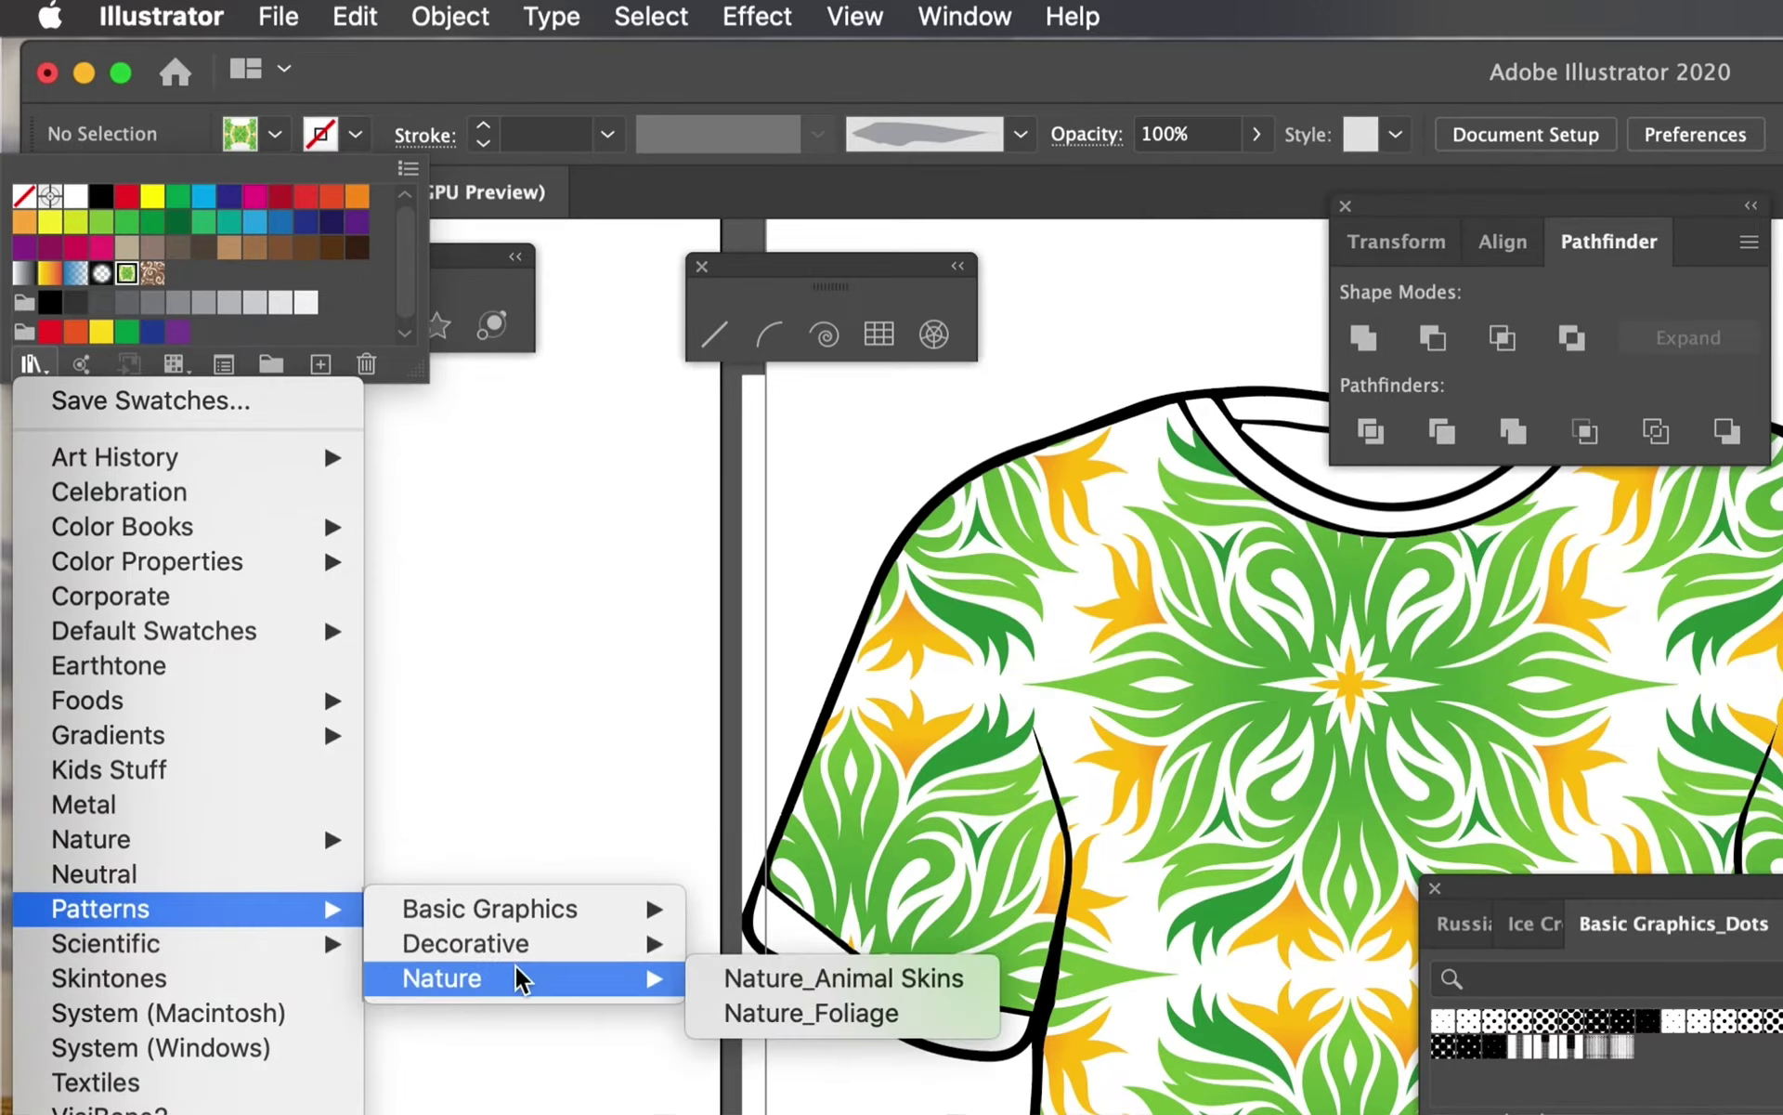
pyautogui.click(743, 987)
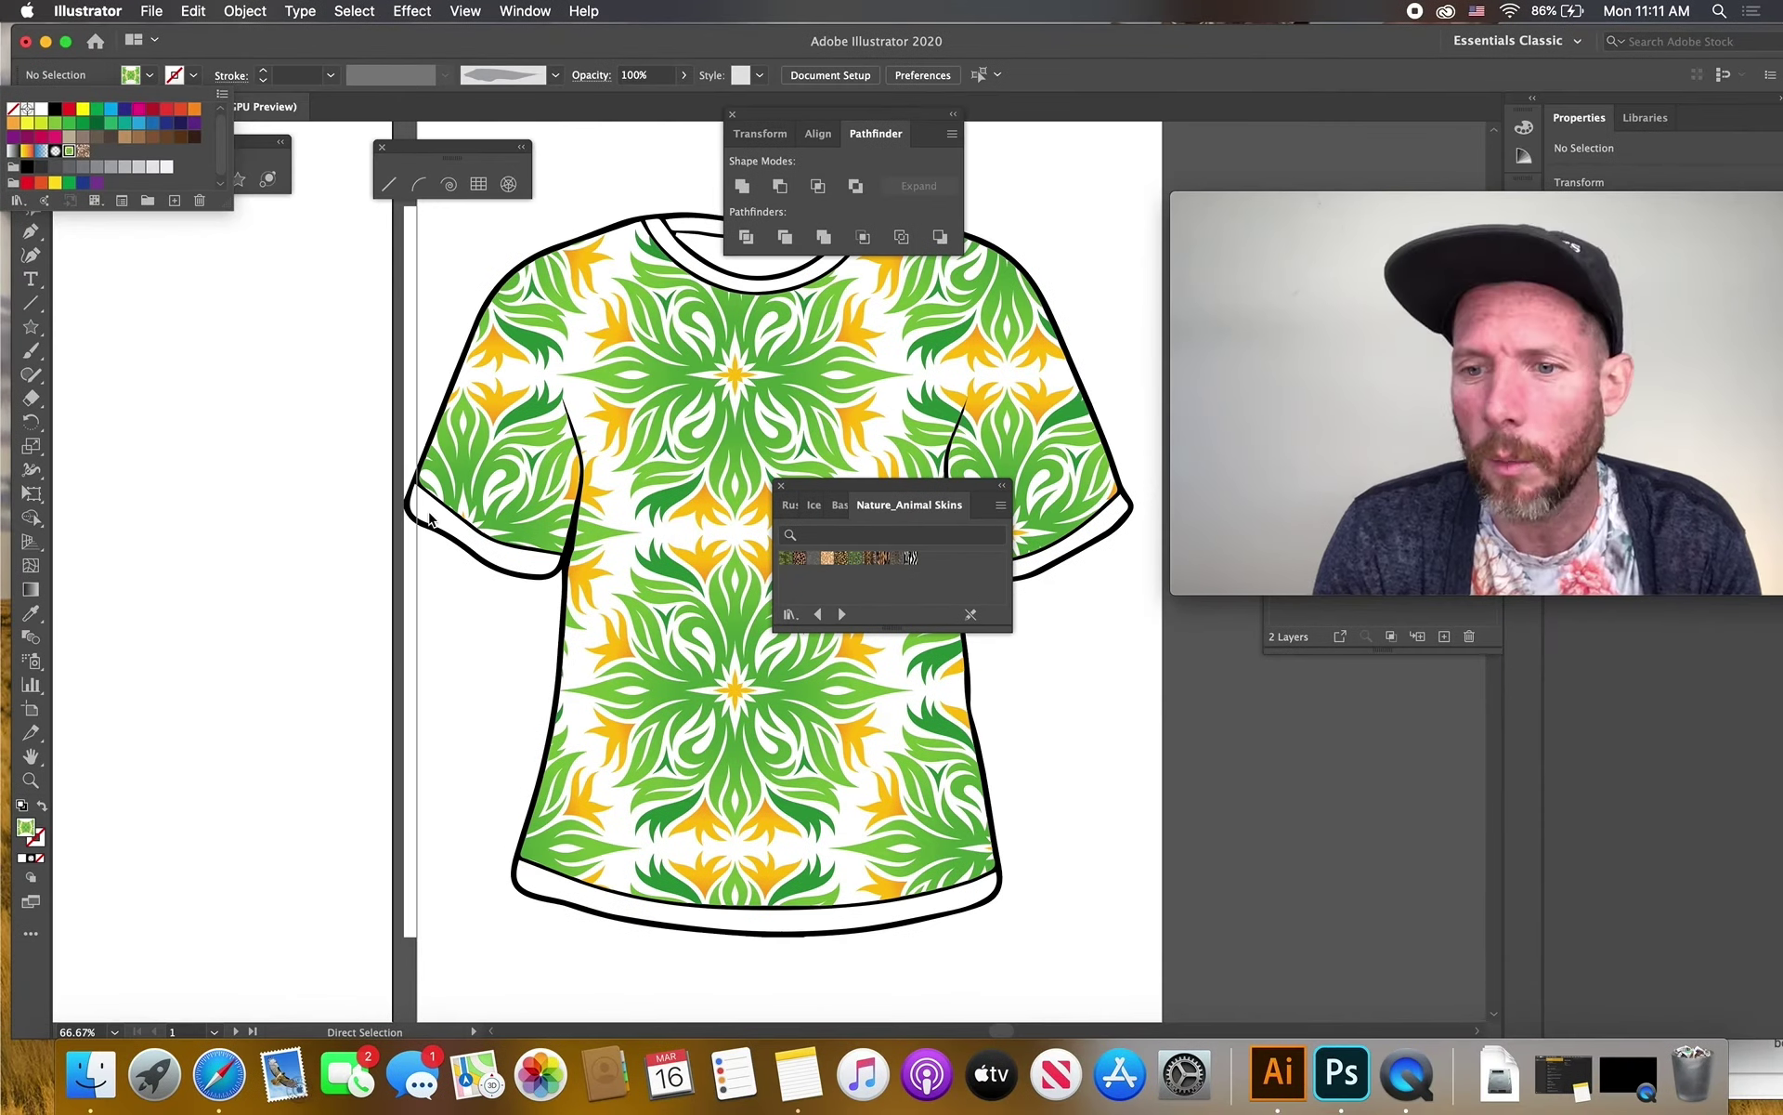
# Fill the T-shirt with the dark brown turtle-shell pattern from the Nature_Animal Skins library
pyautogui.click(890, 505)
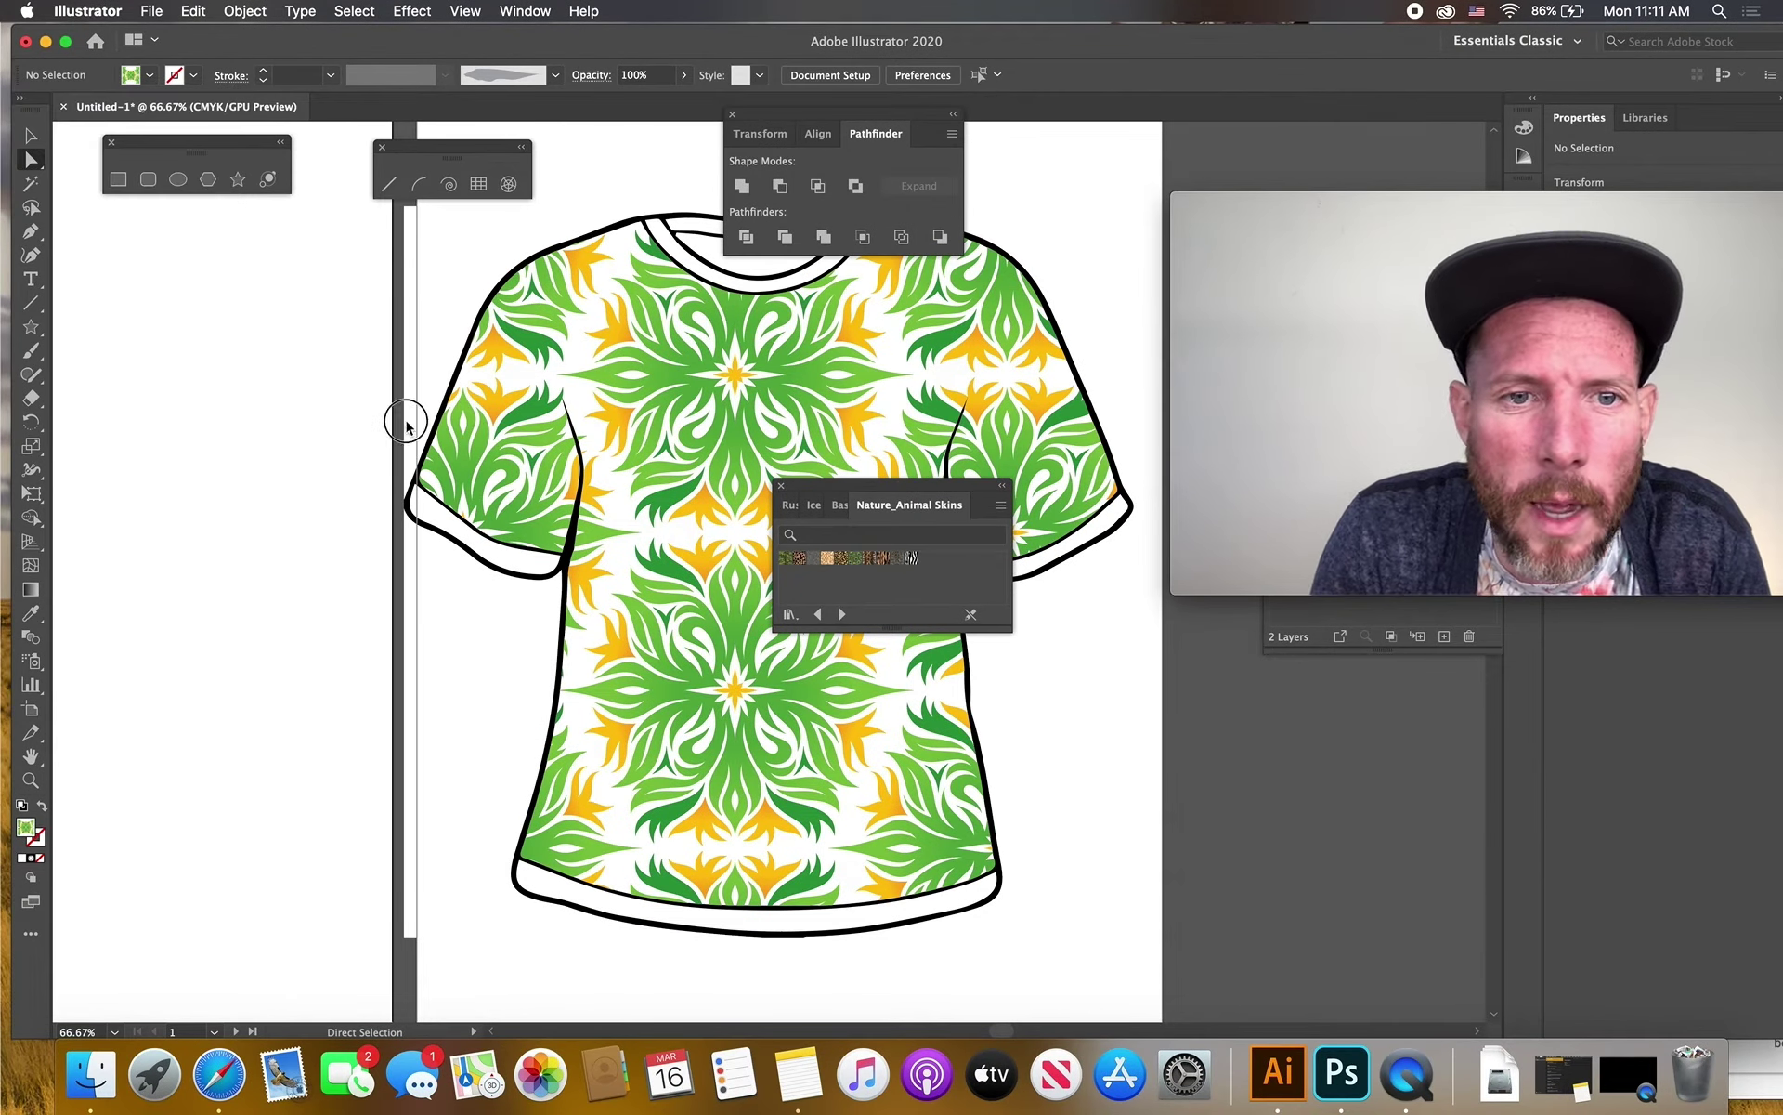
pyautogui.click(897, 558)
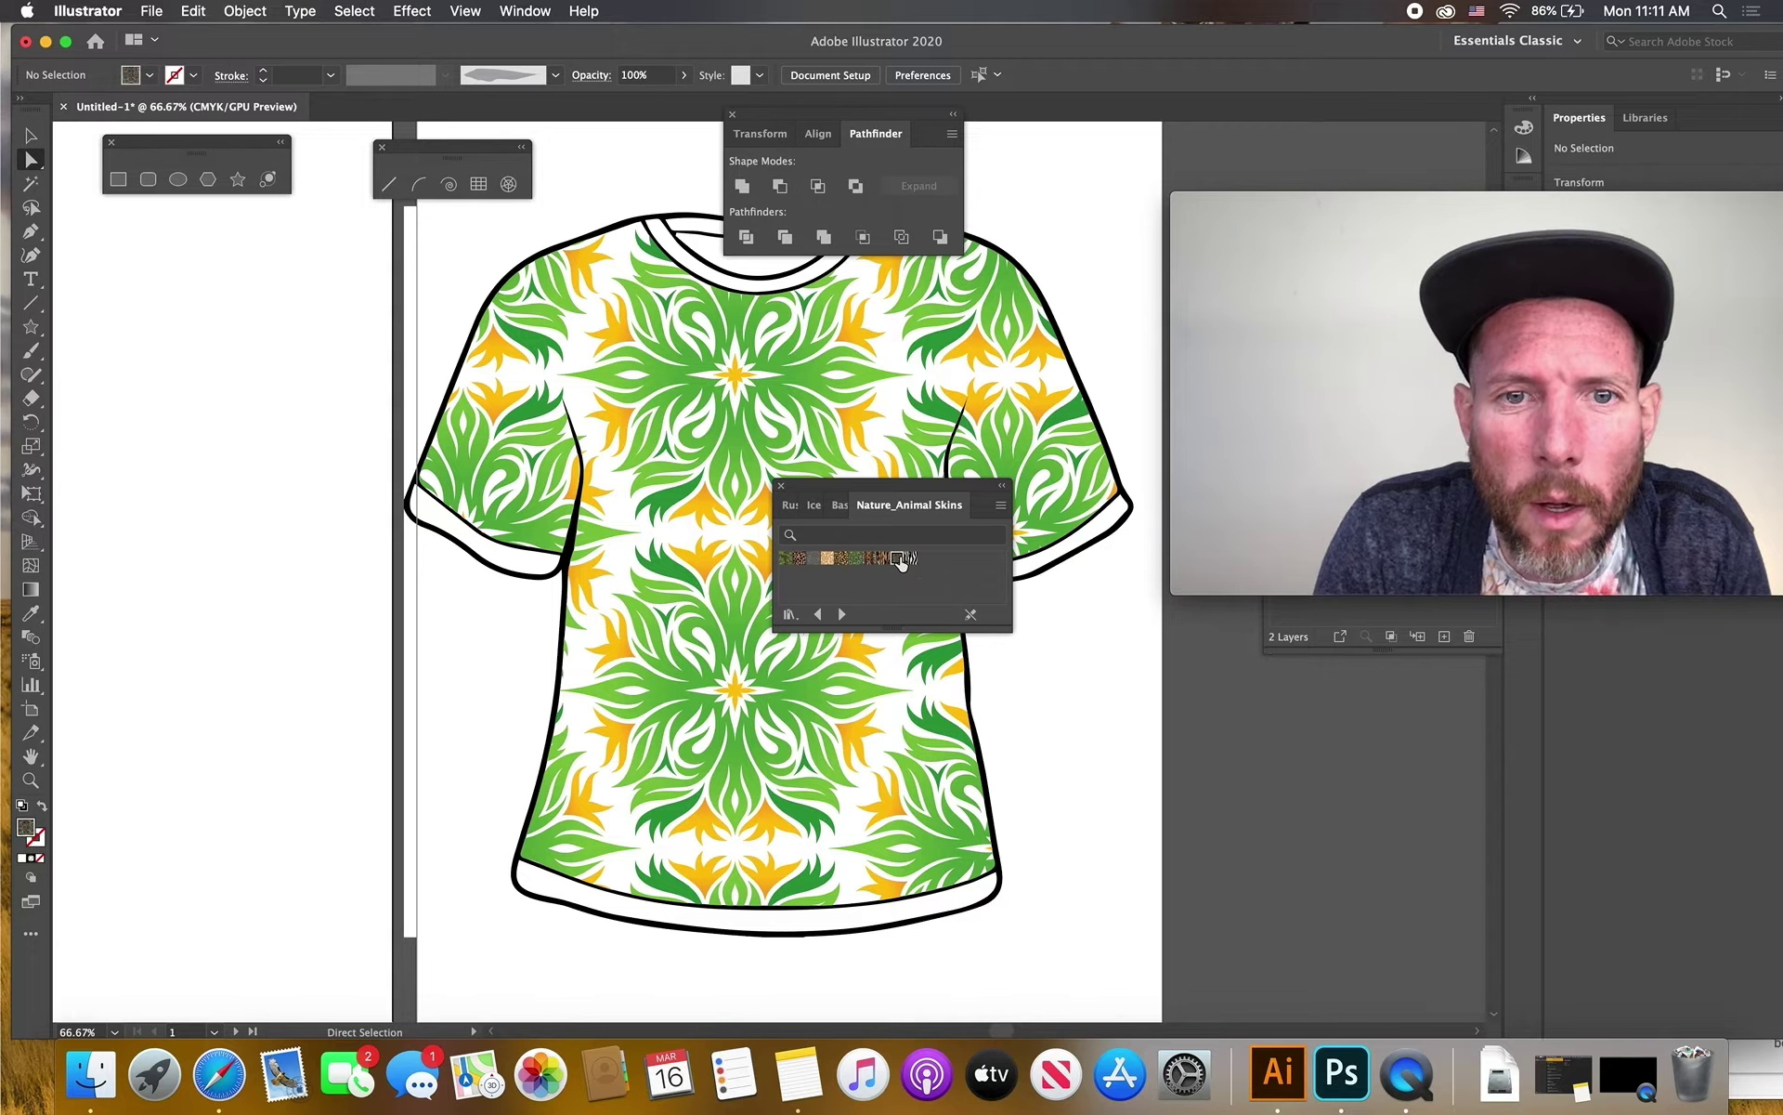
pyautogui.moveTo(897, 558); pyautogui.dragTo(729, 383)
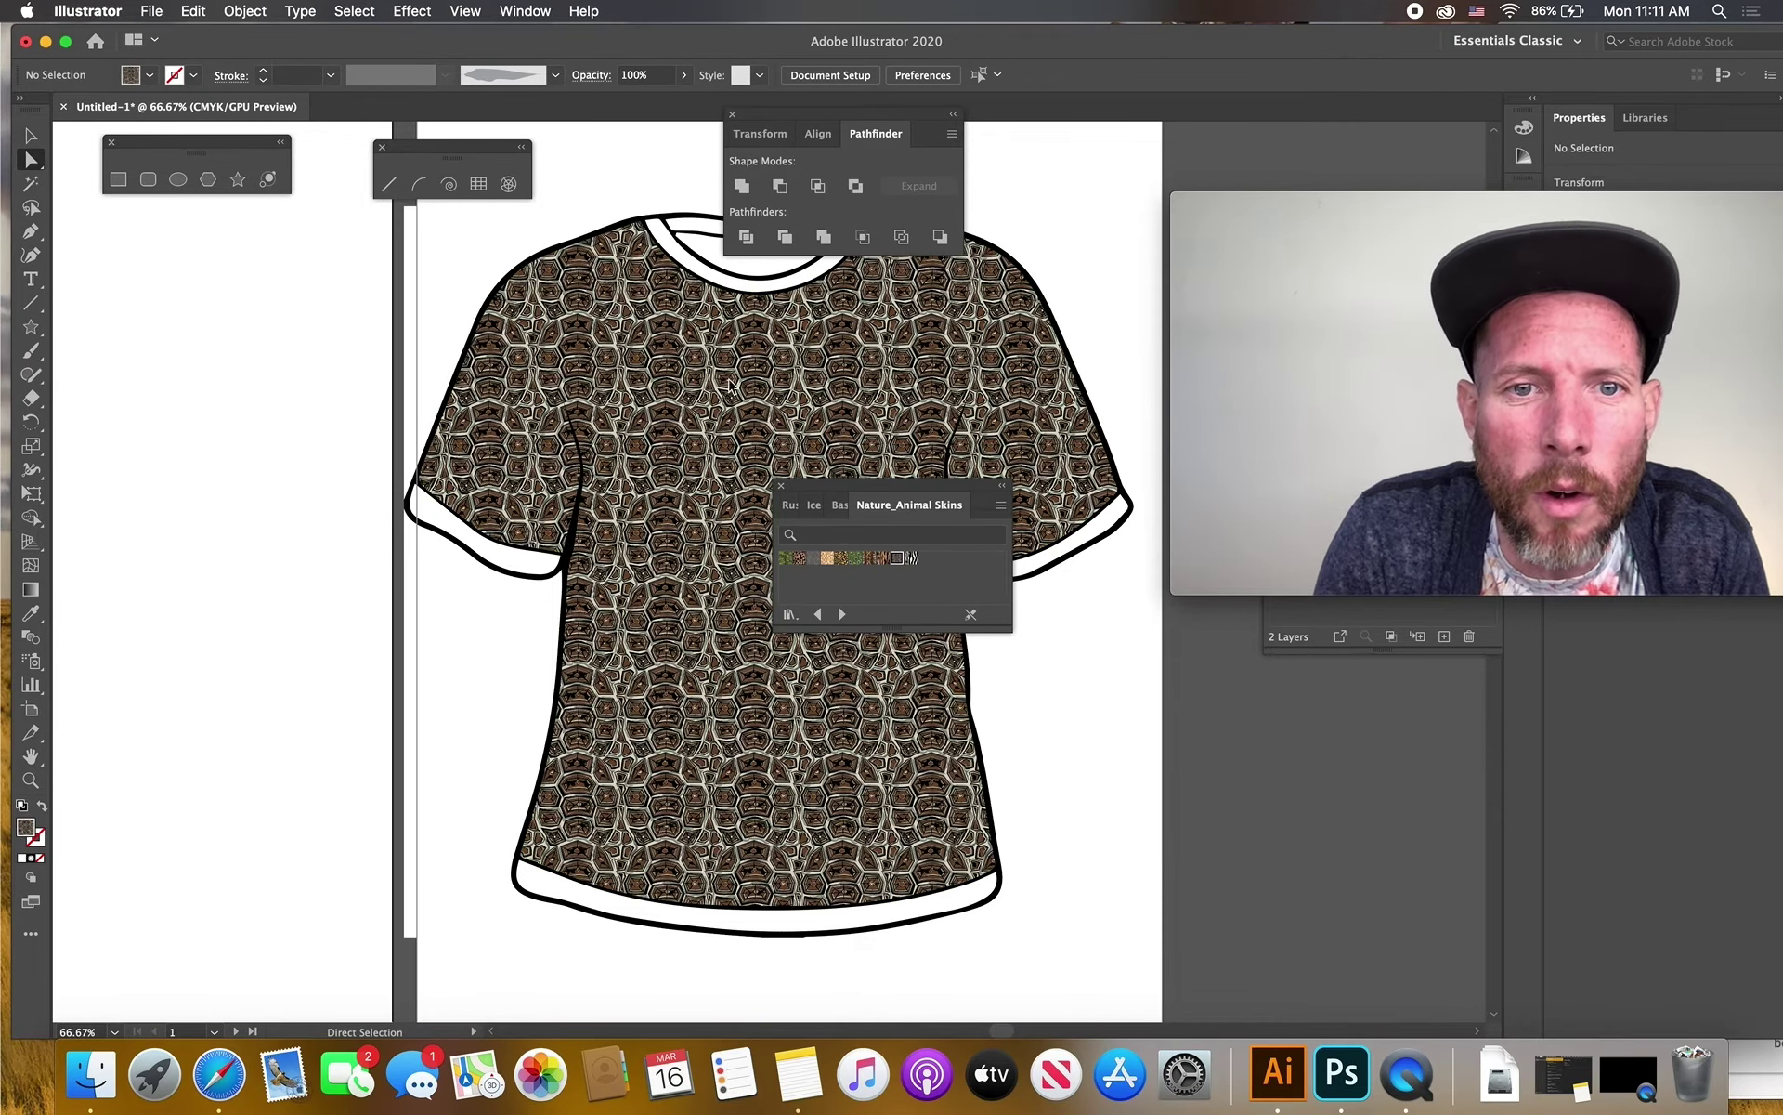
# Try the green peacock-feather and small-dot patterns on the T-shirt, finishing with the large black dots from Basic Graphics_Dots
pyautogui.moveTo(903, 559); pyautogui.dragTo(745, 381)
pyautogui.moveTo(855, 557); pyautogui.dragTo(743, 413)
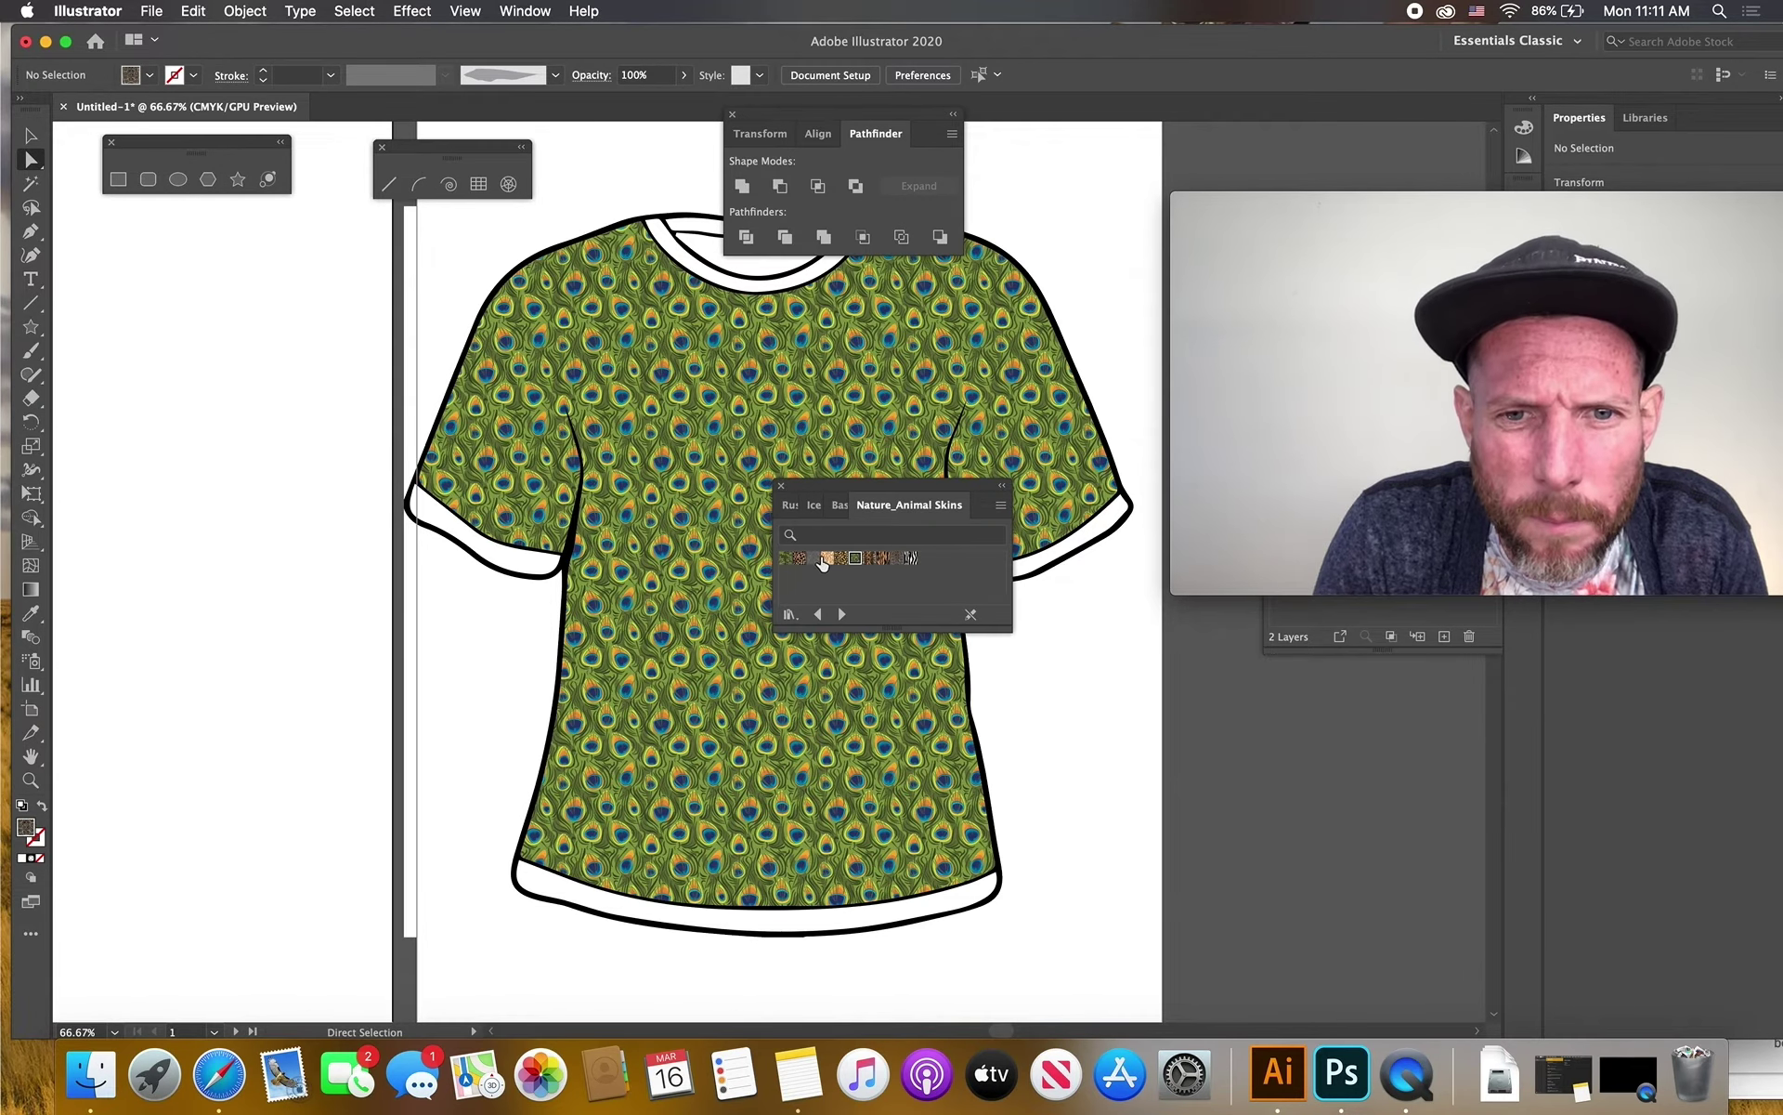
pyautogui.click(840, 506)
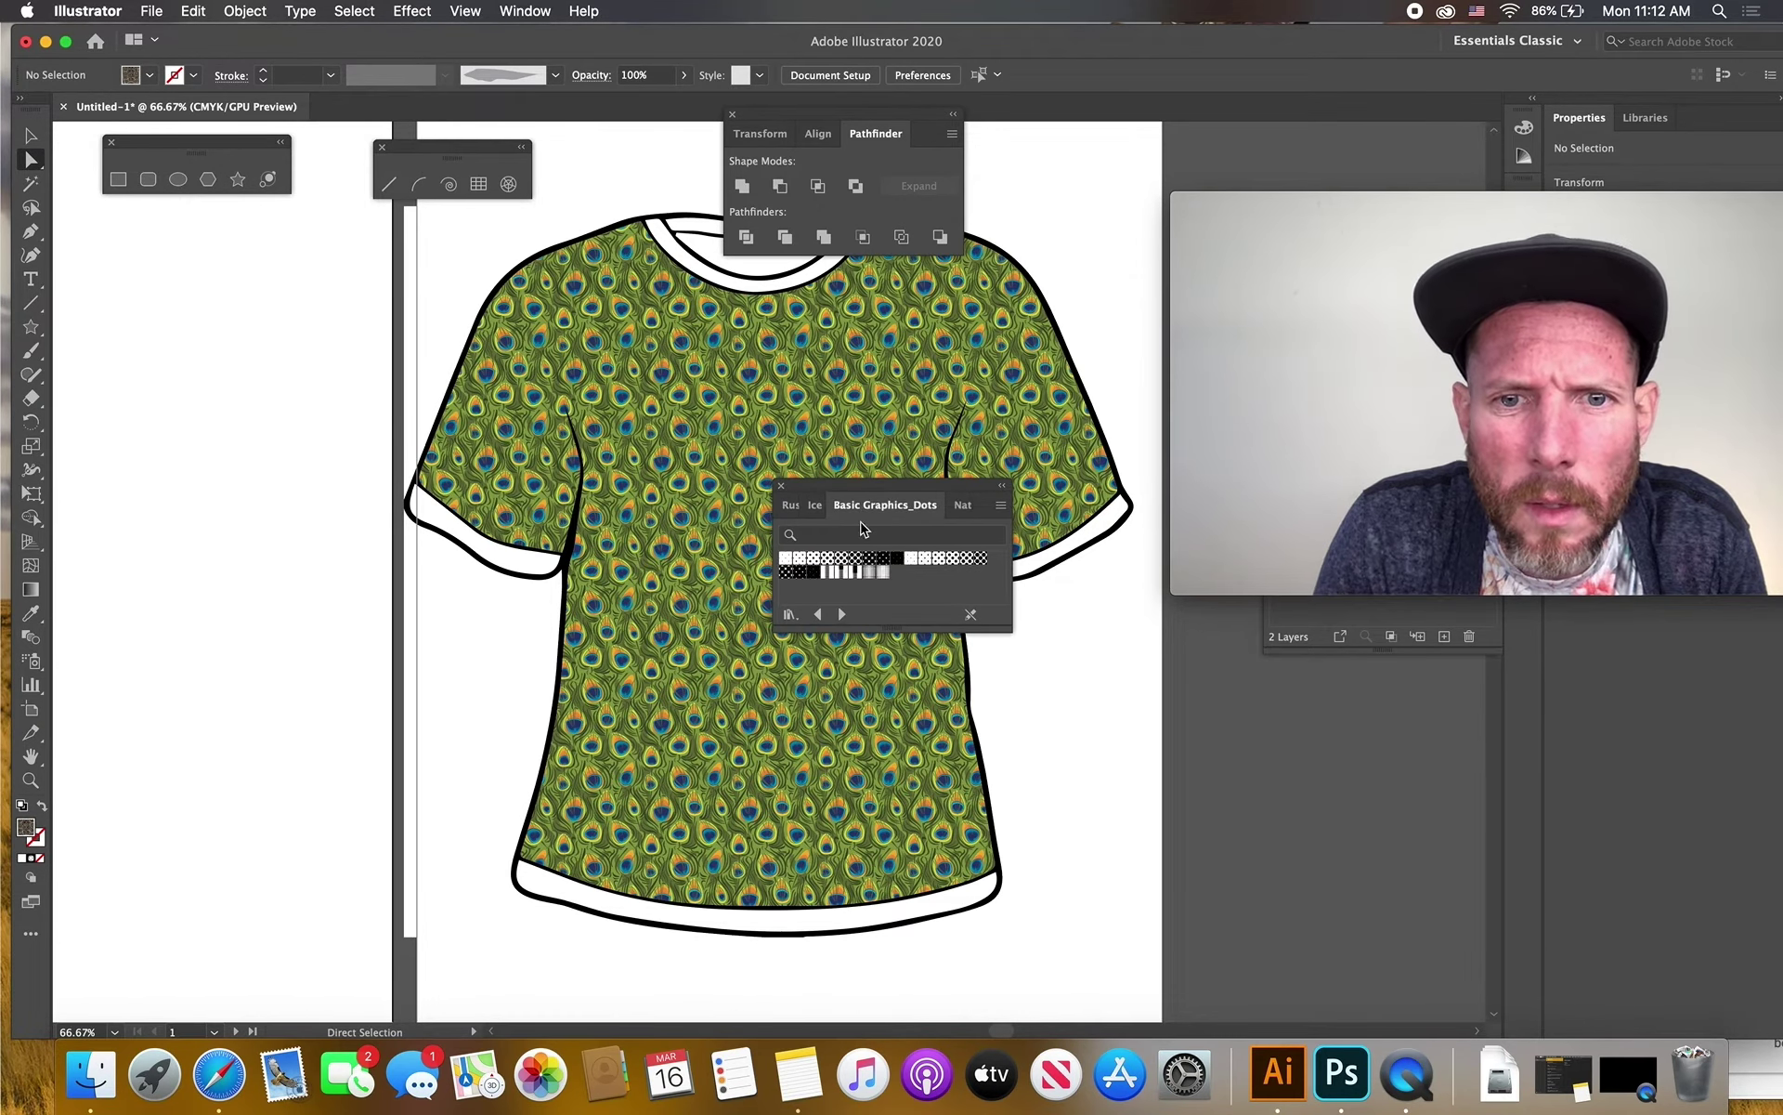
pyautogui.click(871, 558)
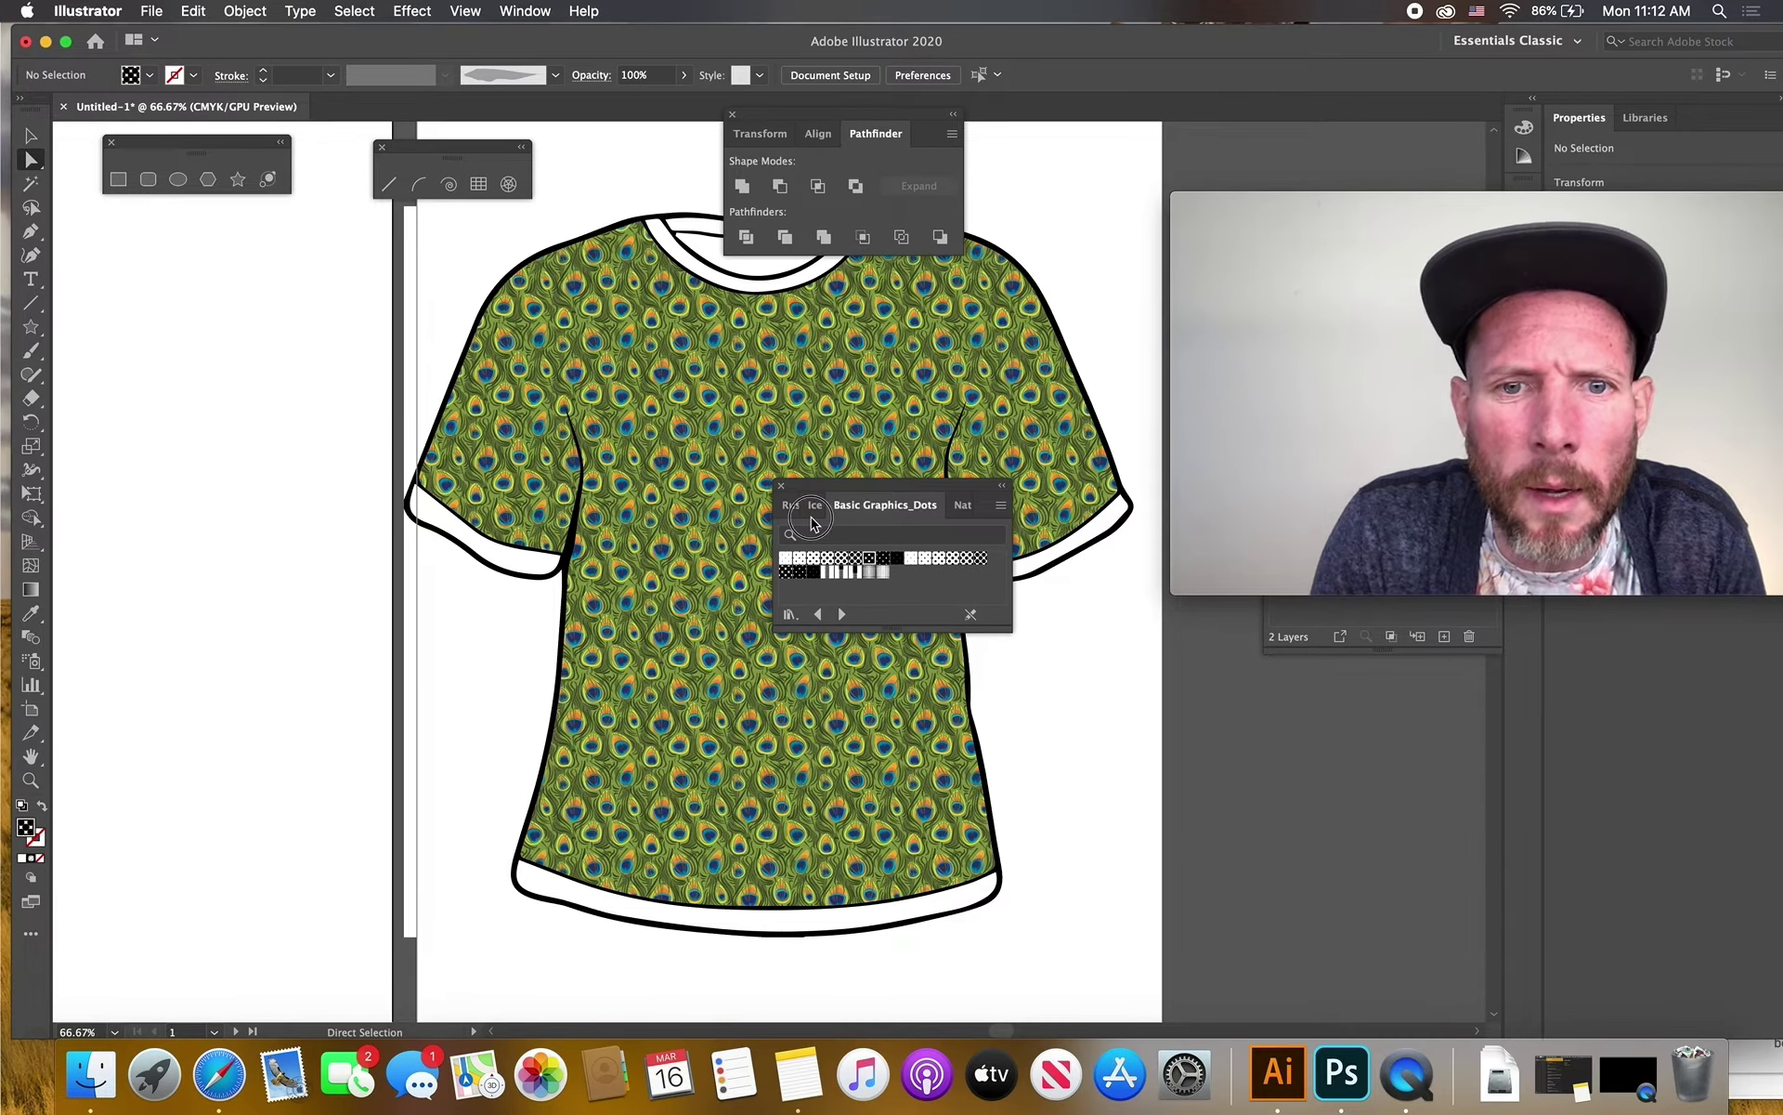
pyautogui.moveTo(927, 564); pyautogui.dragTo(627, 465)
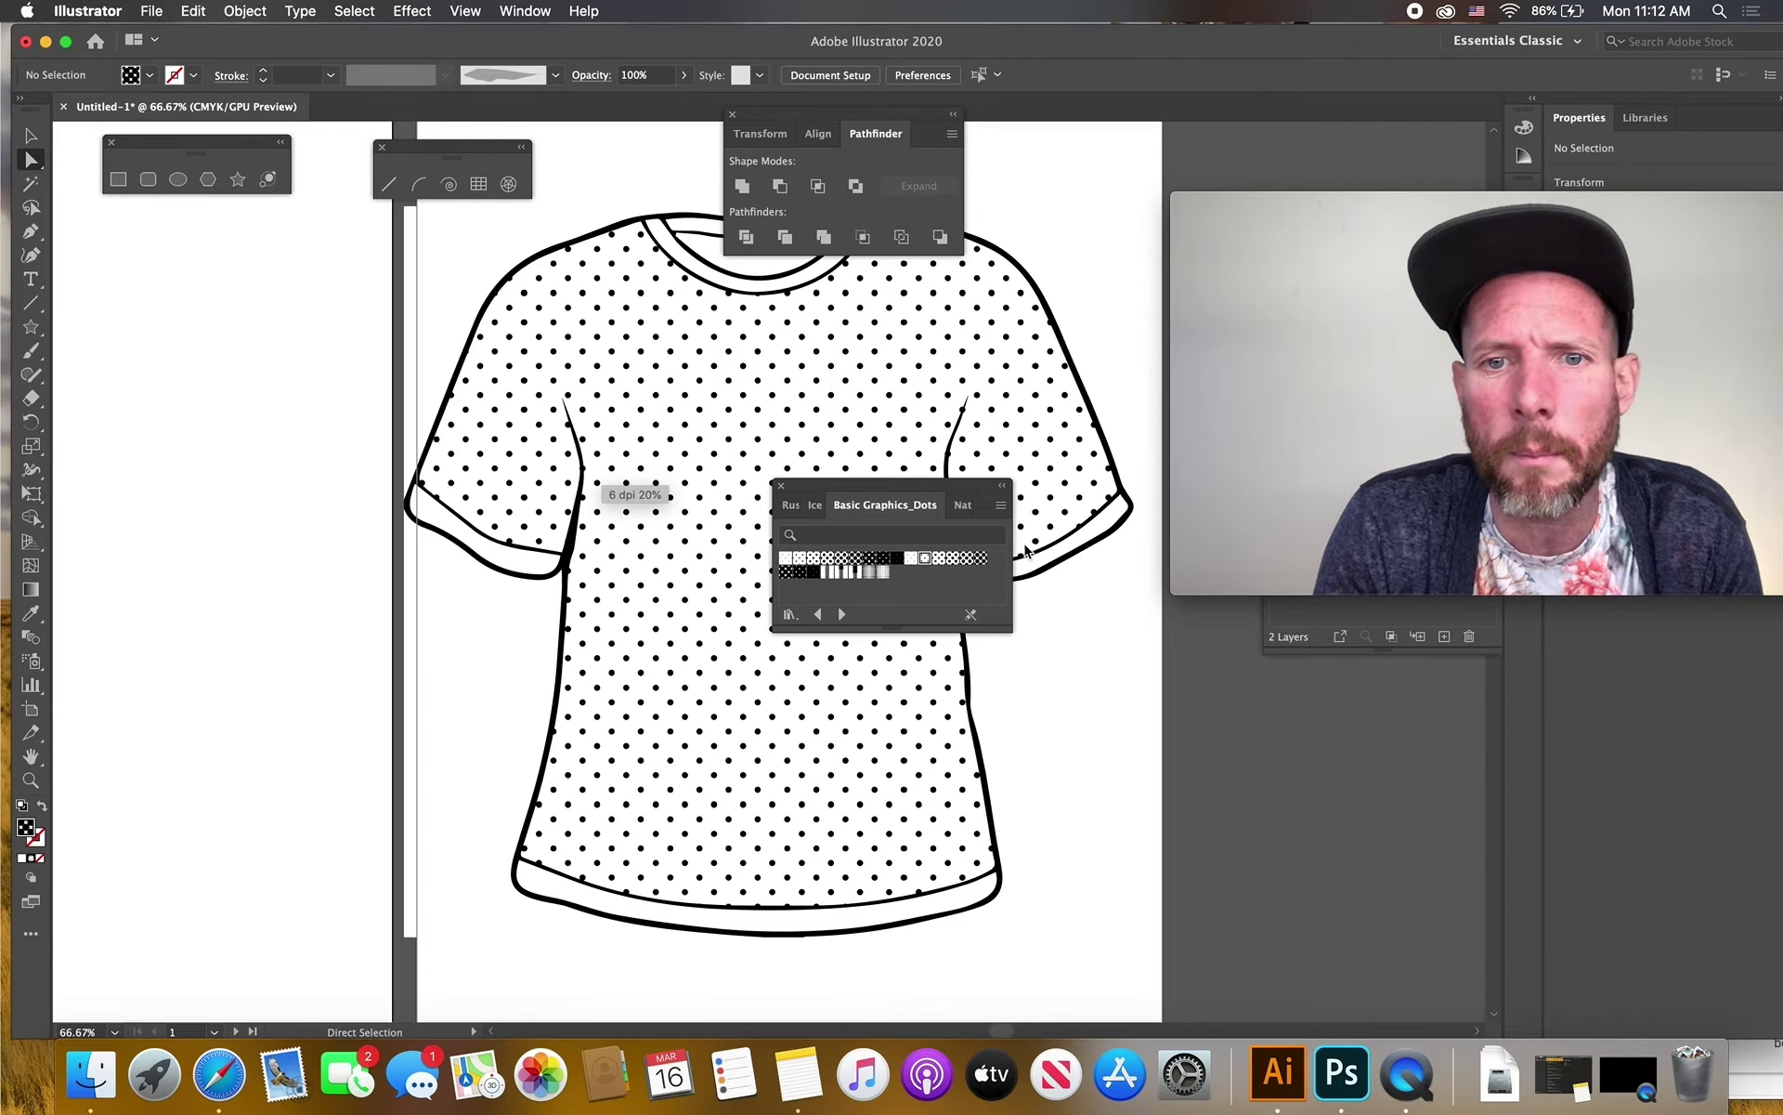
pyautogui.moveTo(967, 559); pyautogui.dragTo(824, 372)
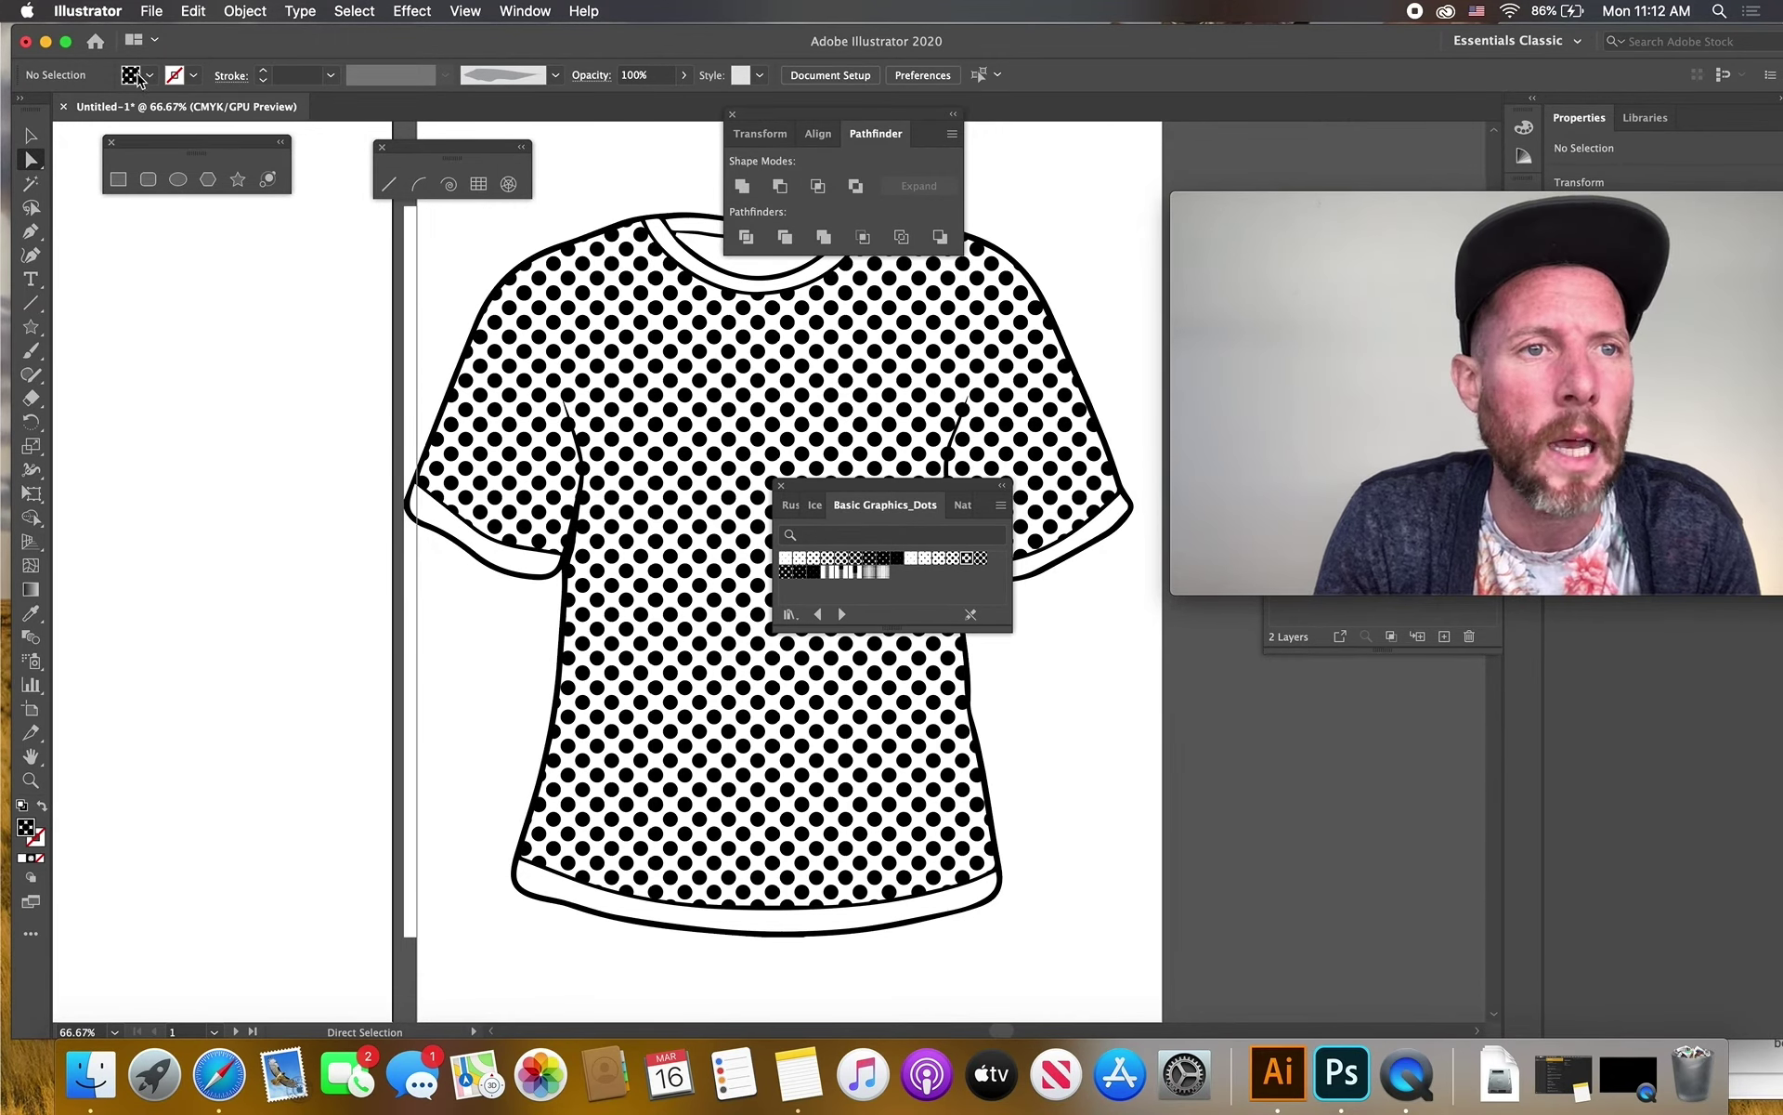
pyautogui.click(150, 76)
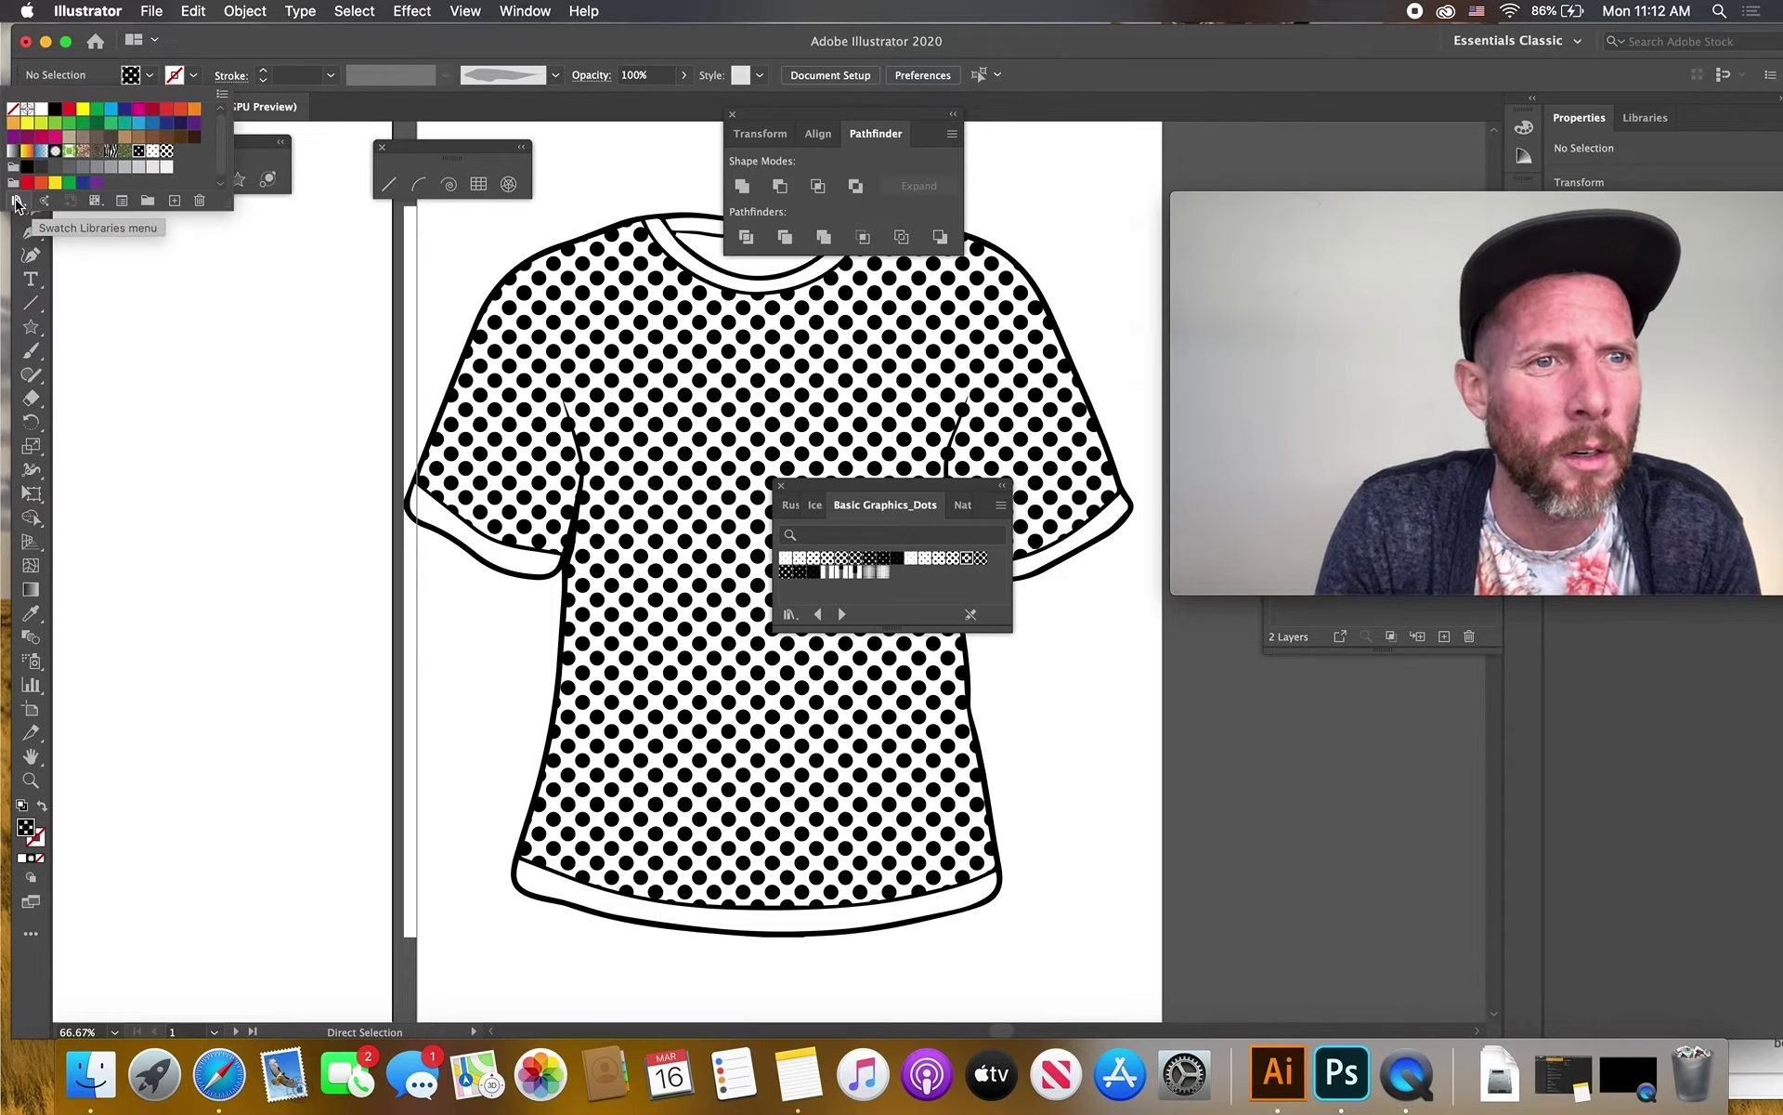
pyautogui.click(253, 48)
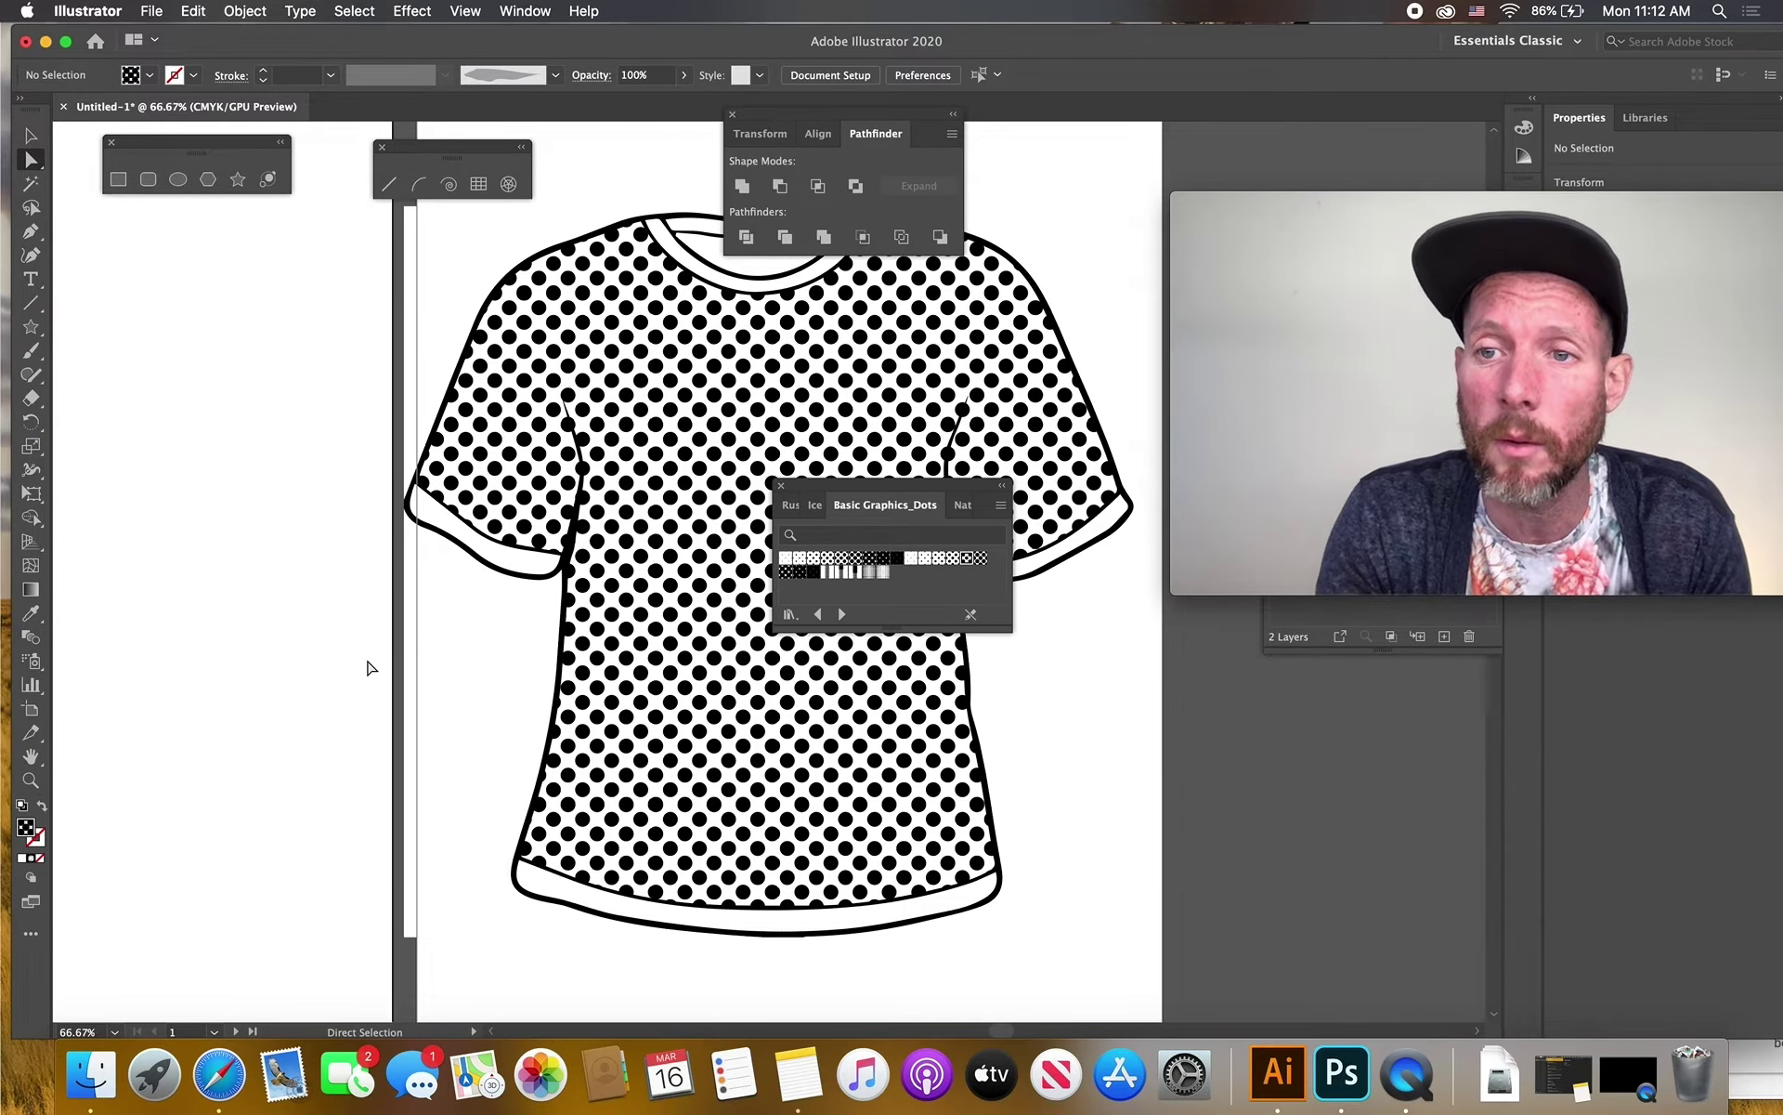
# Draw a CMYK Magenta circle about 1.96 by 1.91 in on the blank artboard and duplicate it twice into an overlapping cluster
pyautogui.moveTo(269, 452); pyautogui.dragTo(669, 529)
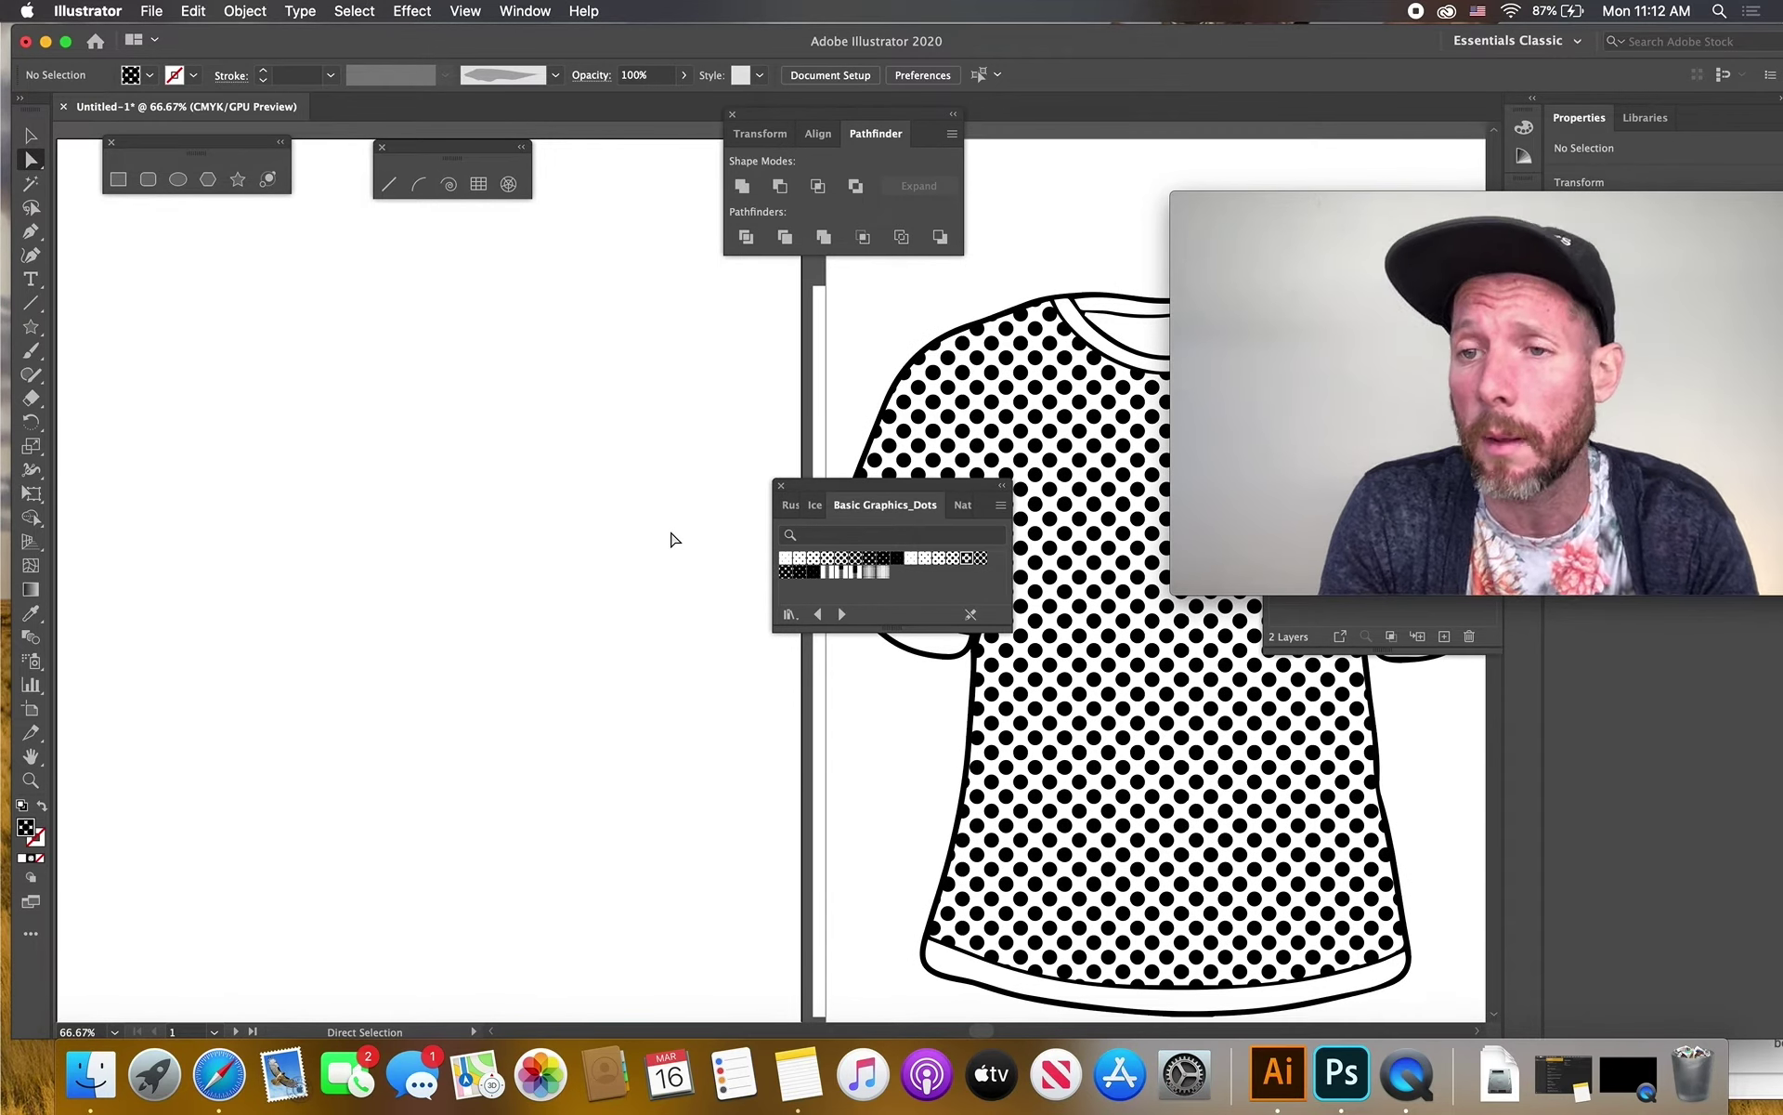
pyautogui.click(179, 180)
pyautogui.click(150, 78)
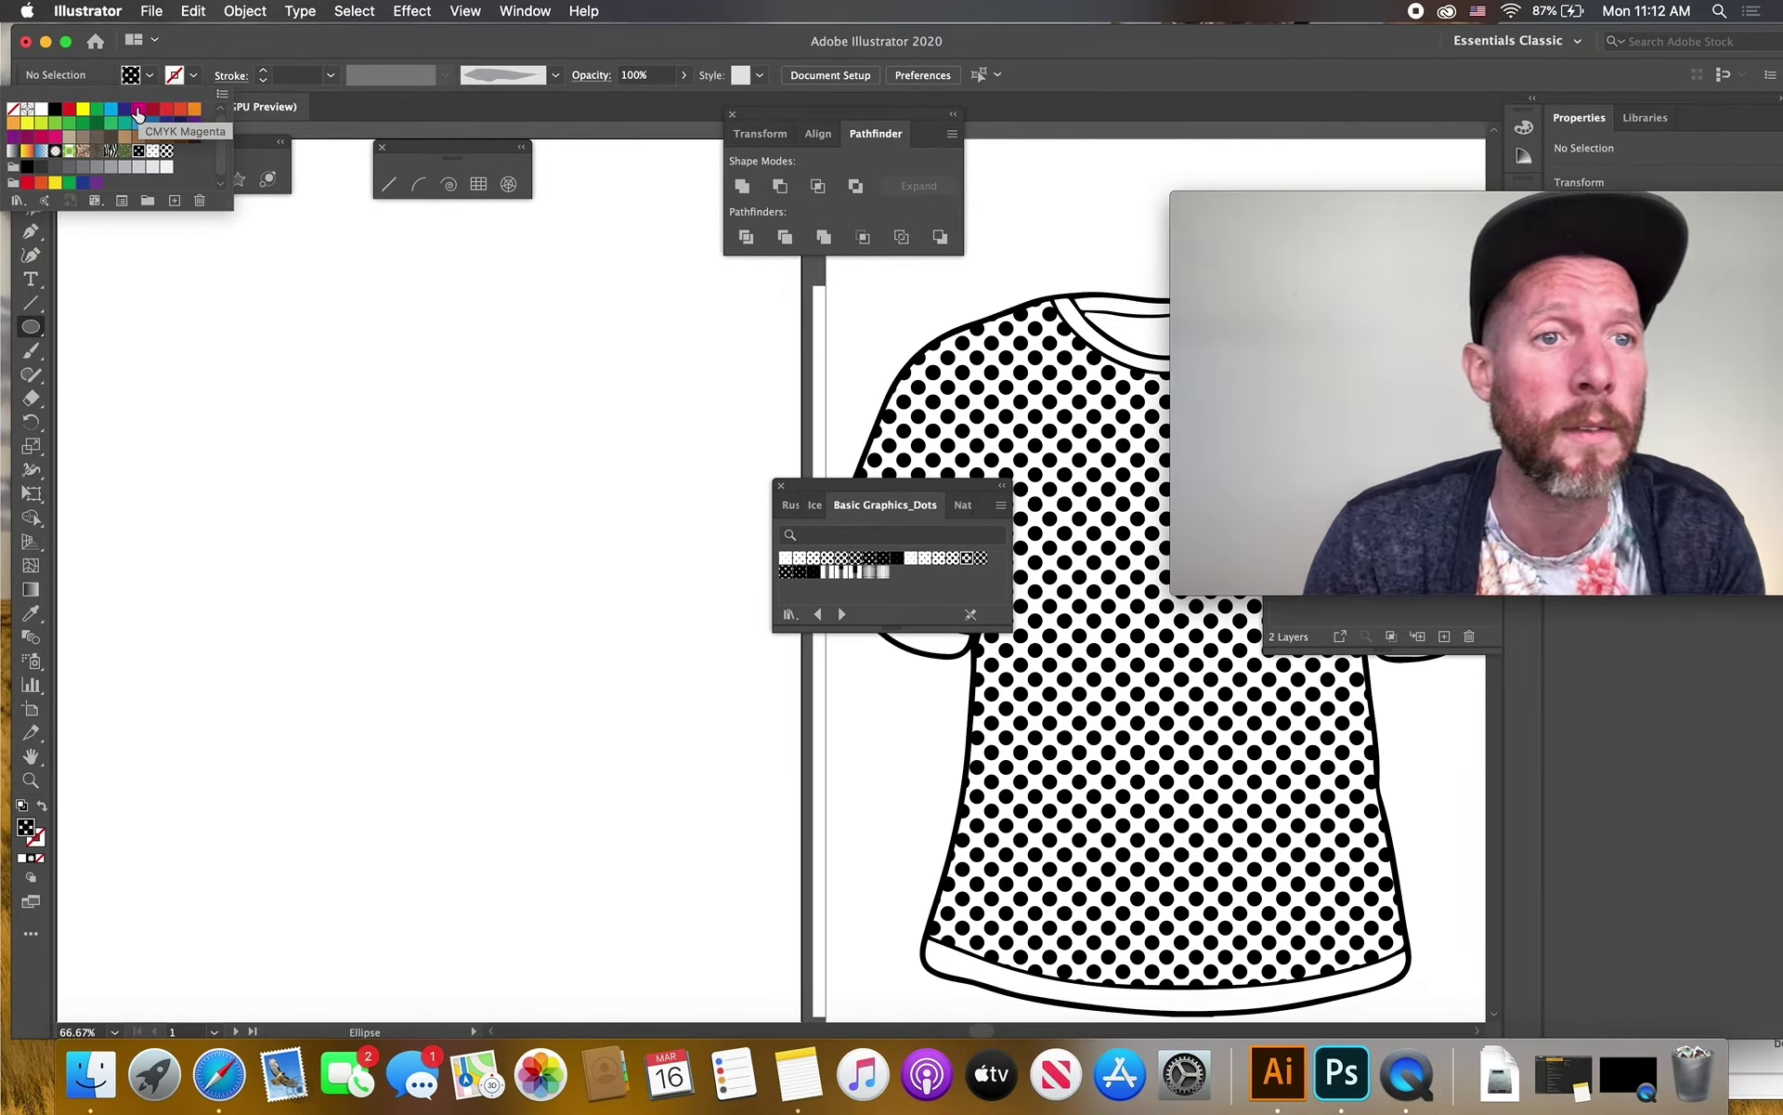
pyautogui.click(136, 110)
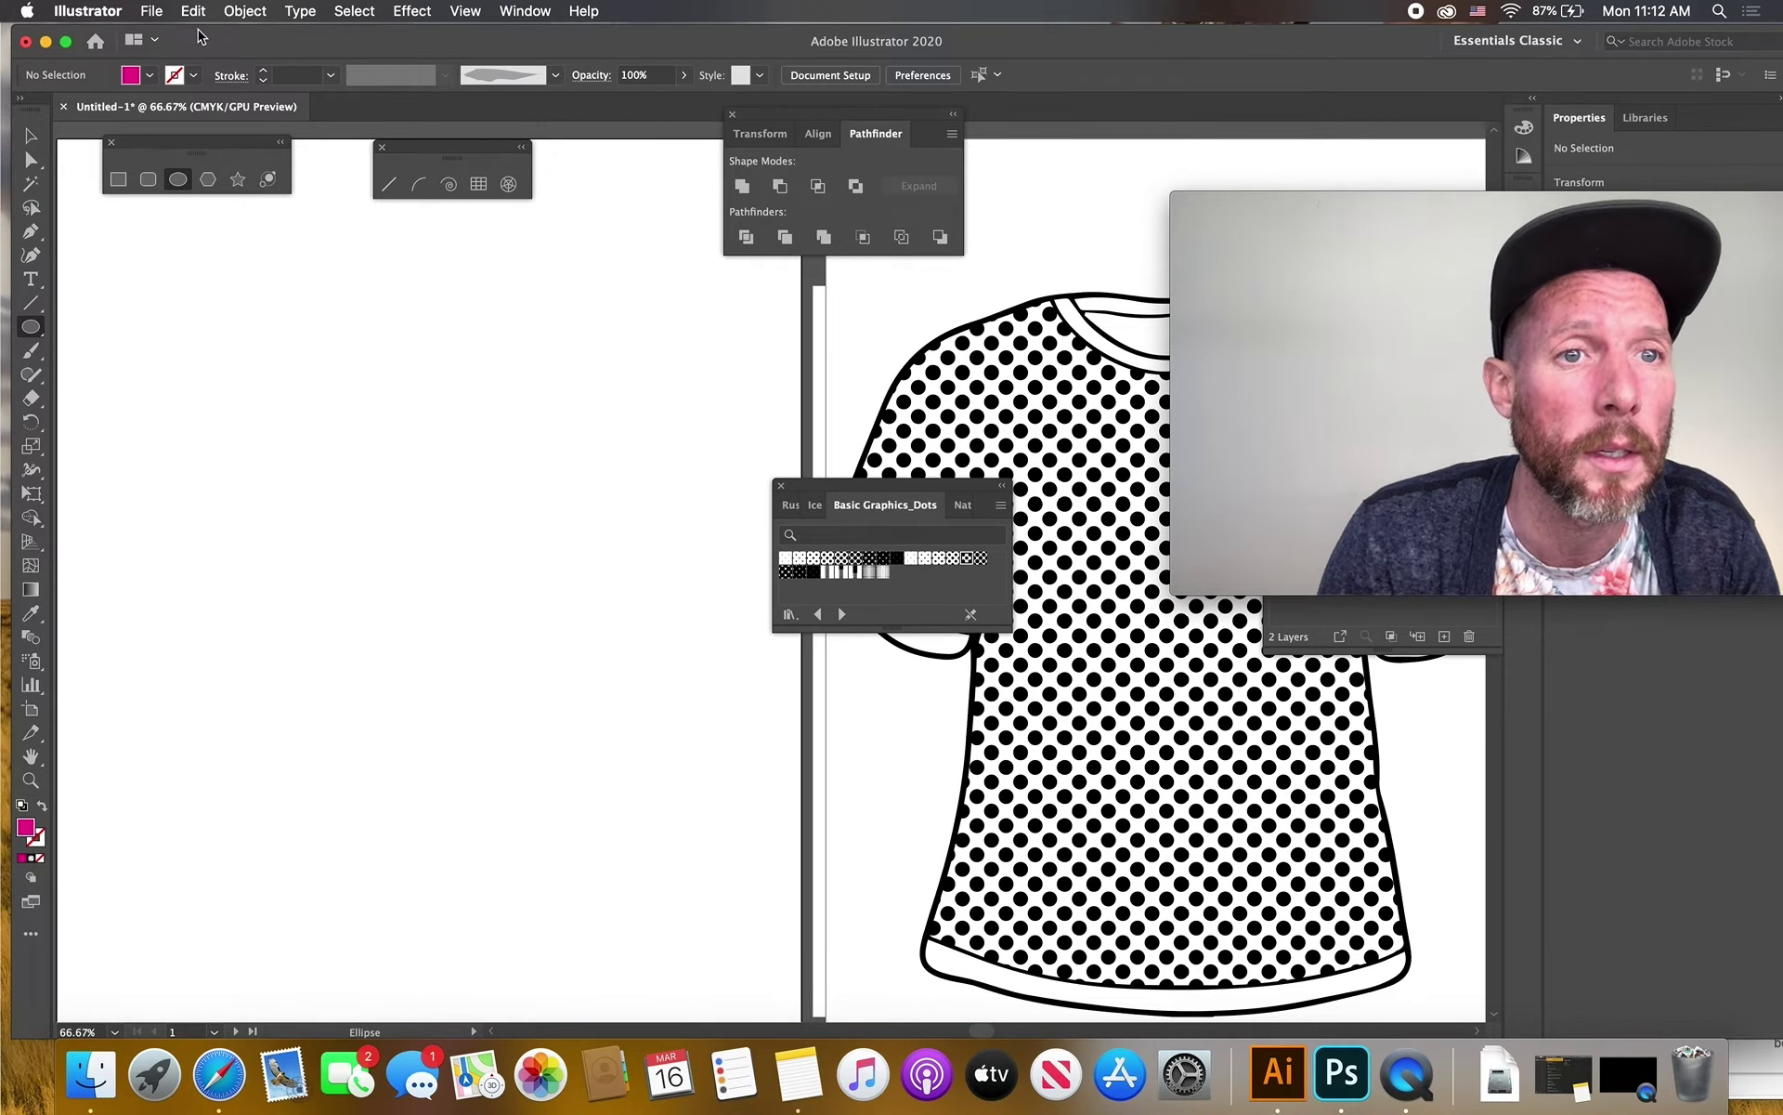
pyautogui.moveTo(199, 362); pyautogui.dragTo(372, 530)
pyautogui.press('v')
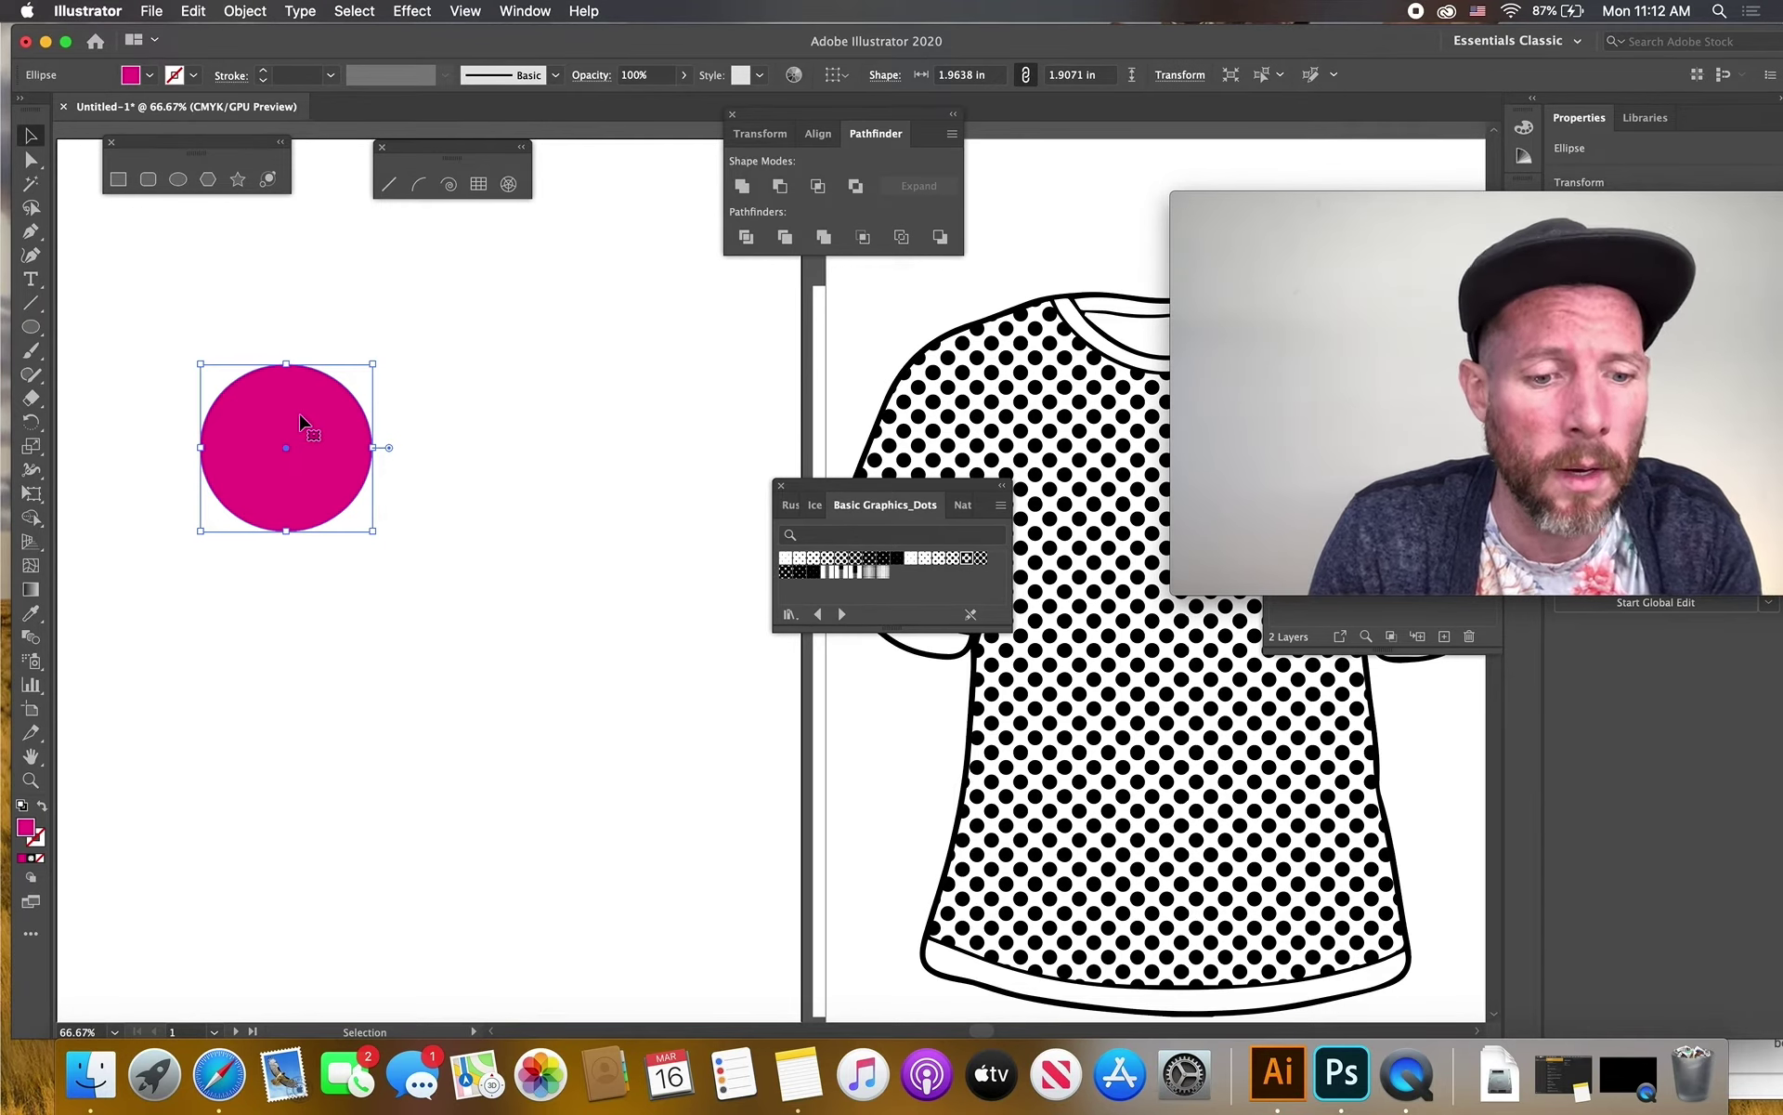
pyautogui.moveTo(304, 421); pyautogui.dragTo(291, 544)
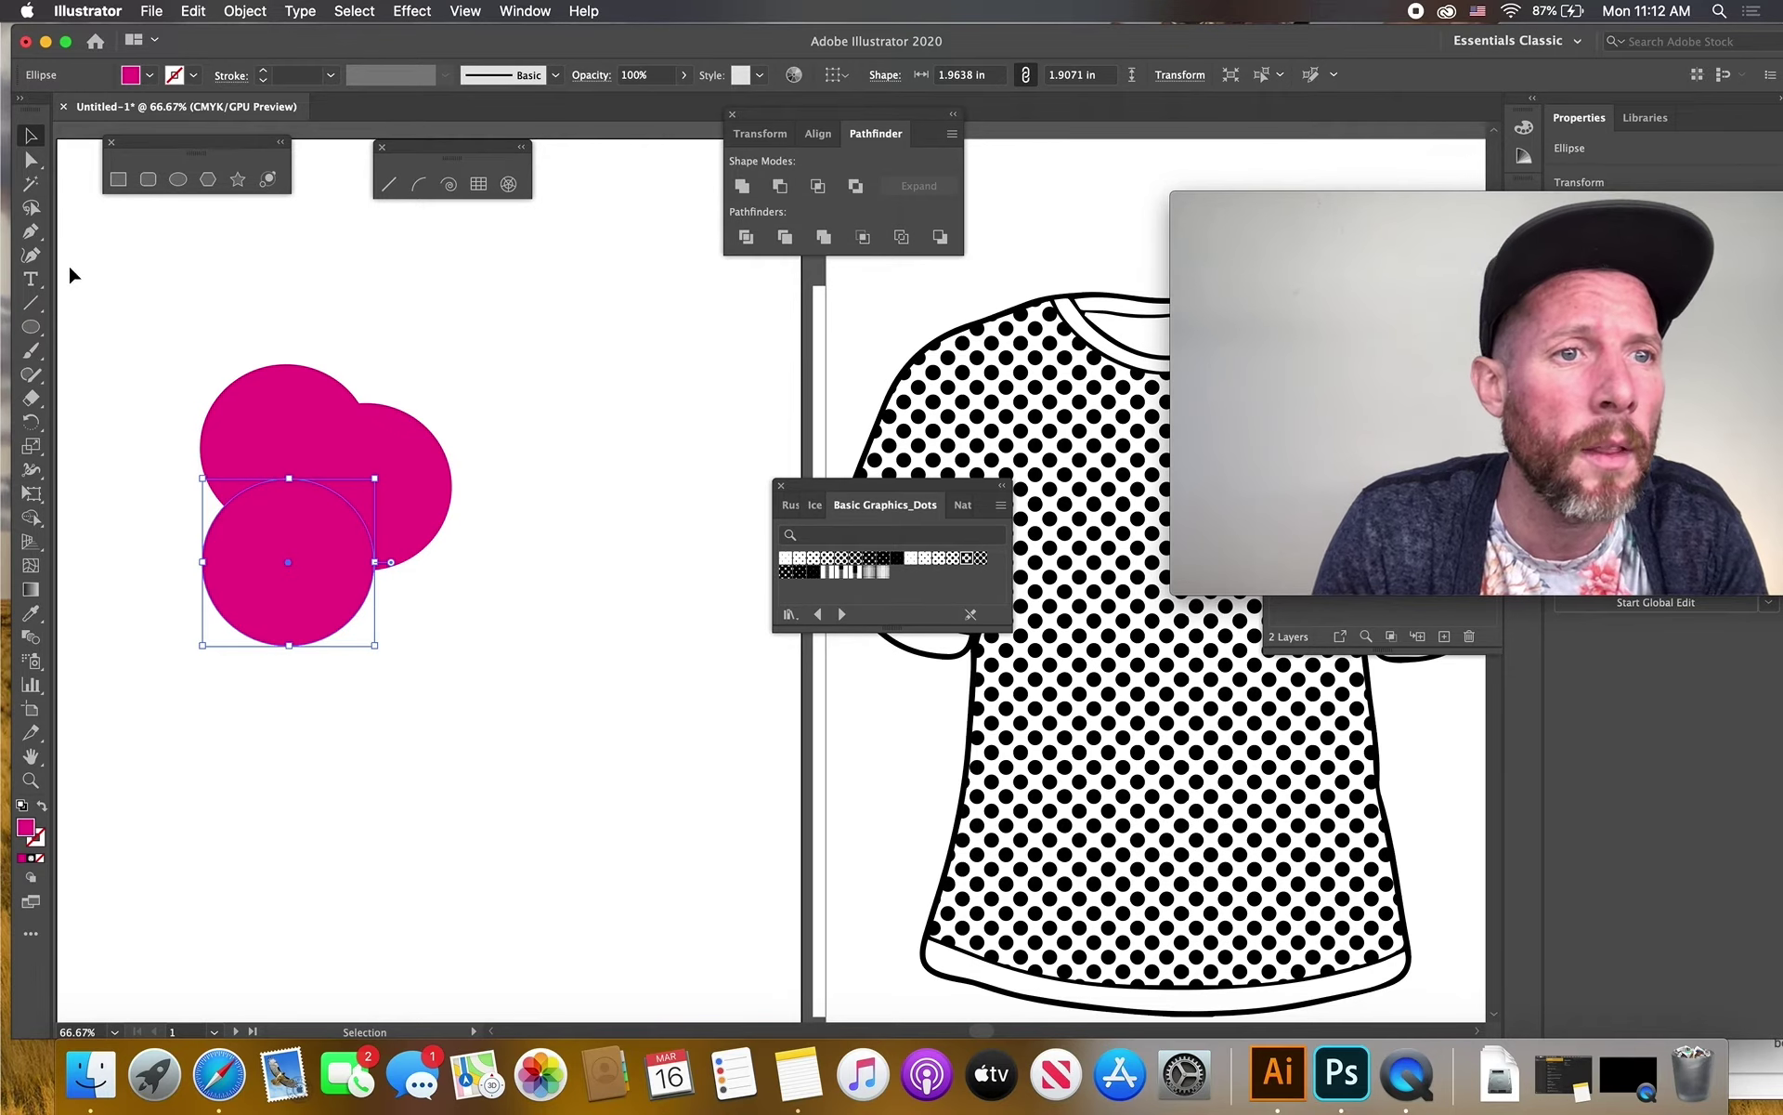
# Recolor the frontmost lower circle dark blue and the right-hand circle CMYK Red, and deselect them
pyautogui.click(25, 164)
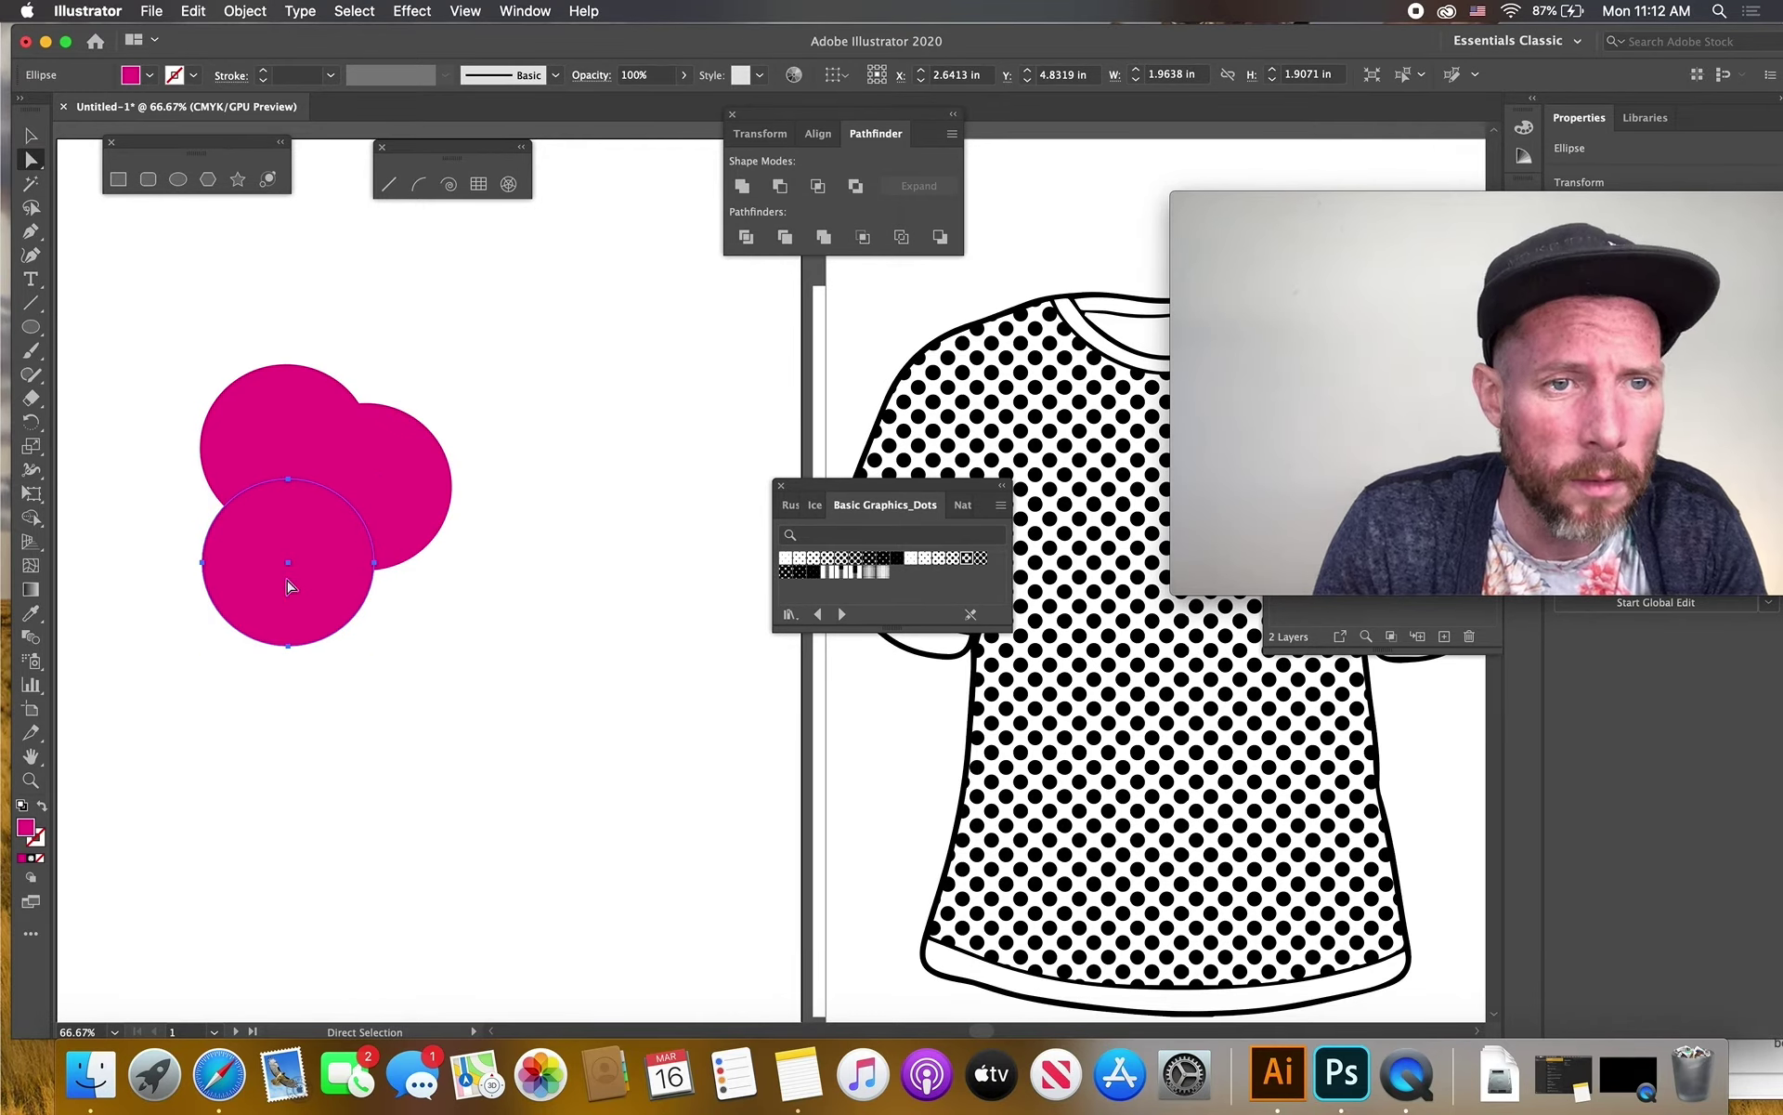
pyautogui.click(149, 77)
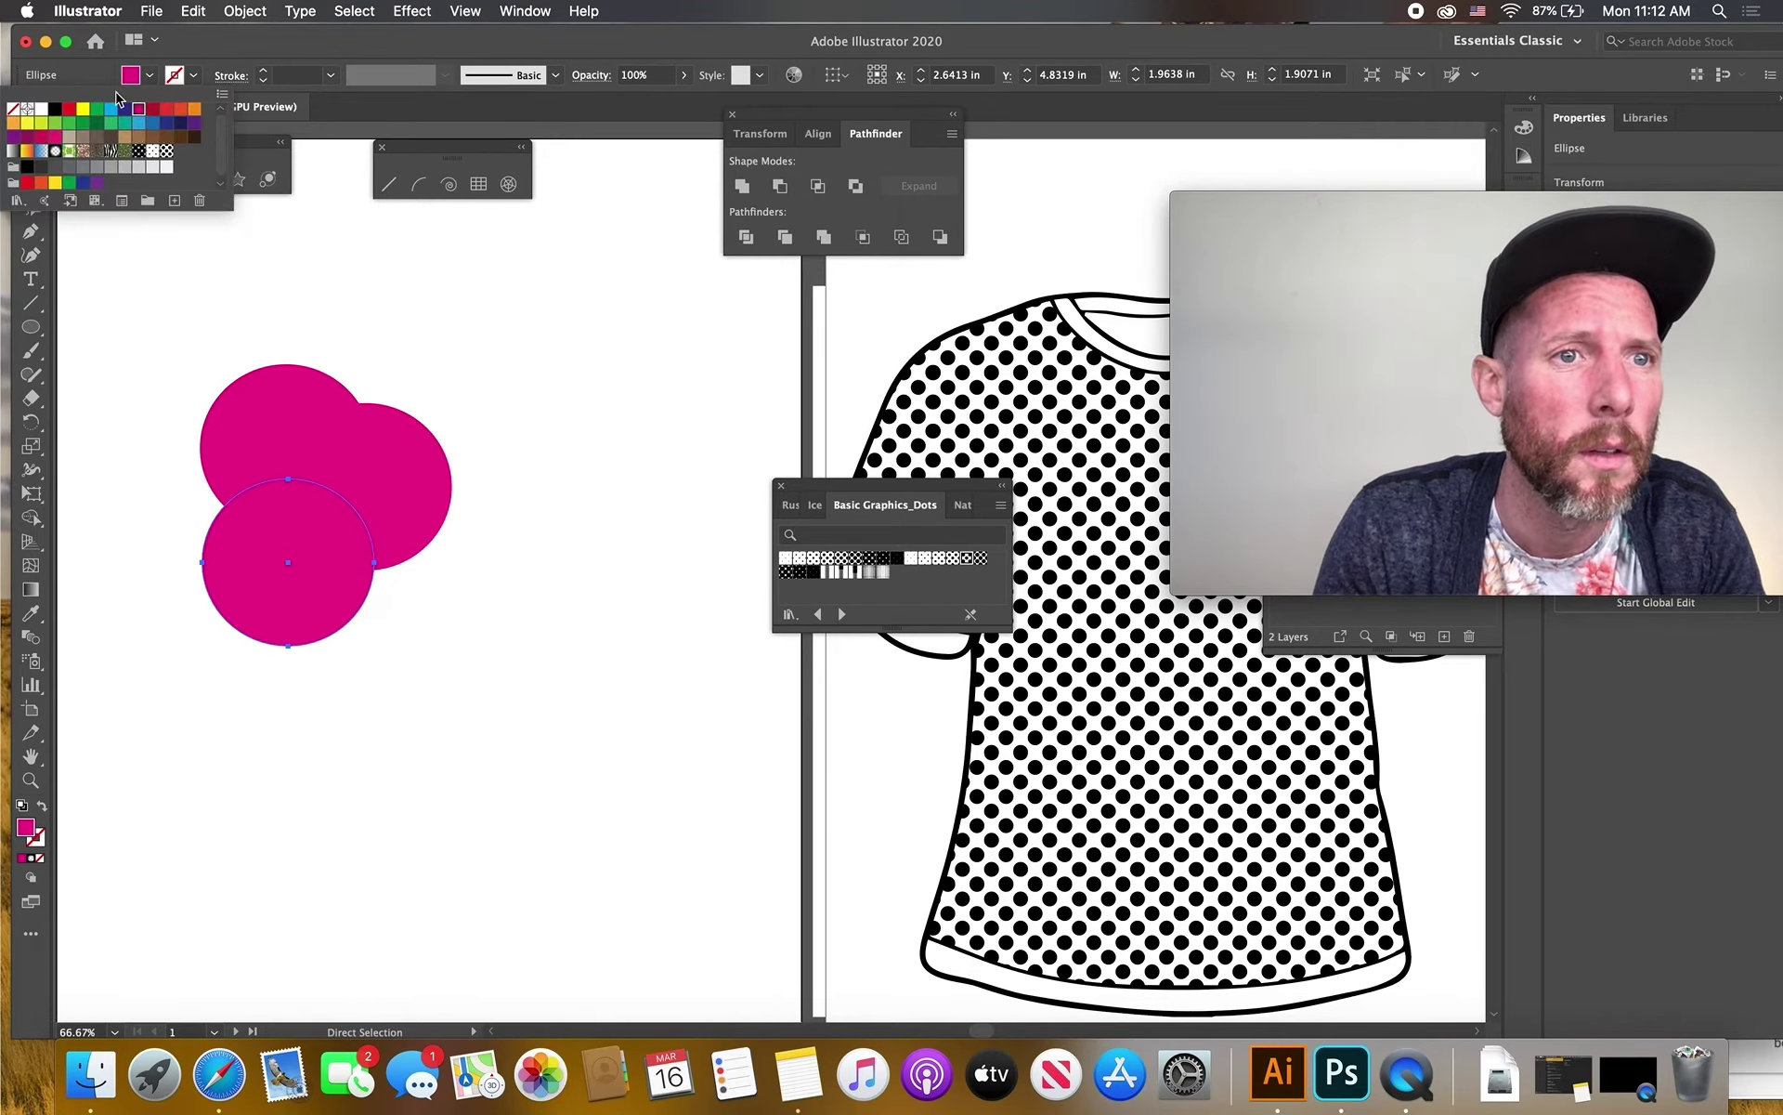
pyautogui.click(125, 110)
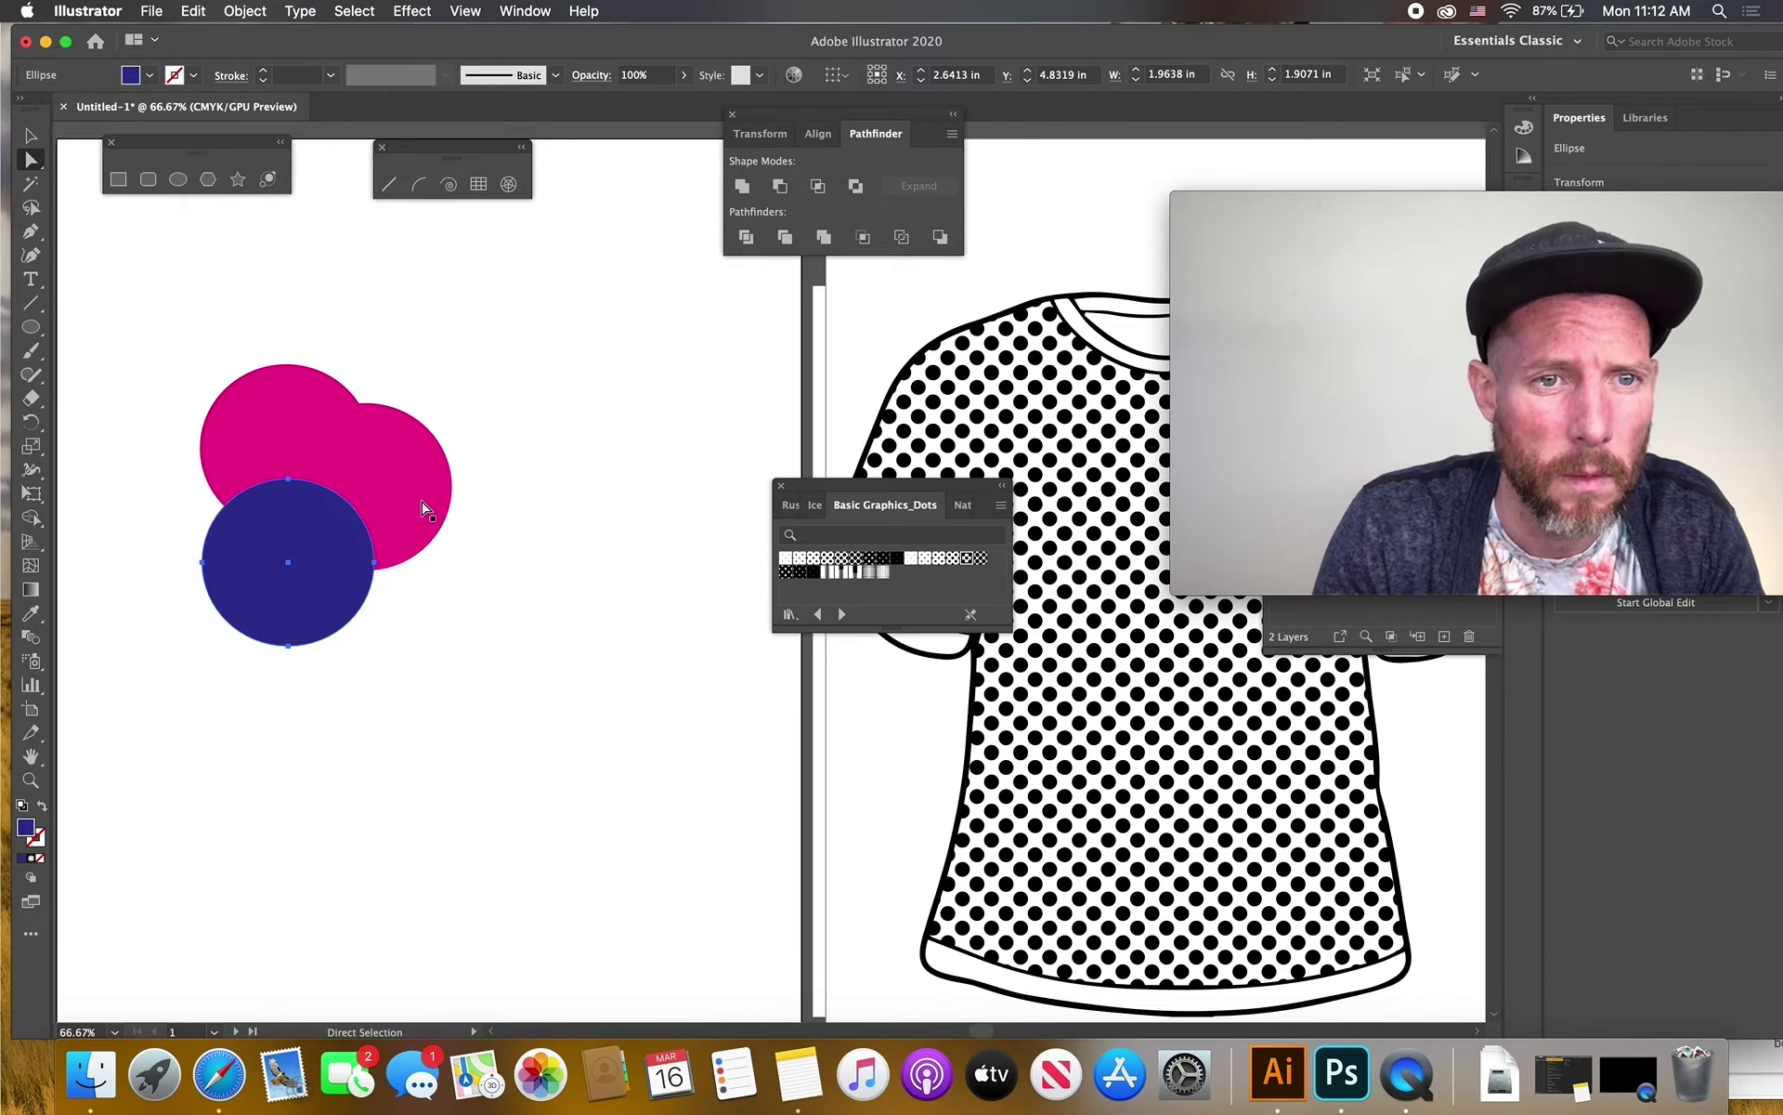
pyautogui.click(408, 493)
pyautogui.click(149, 77)
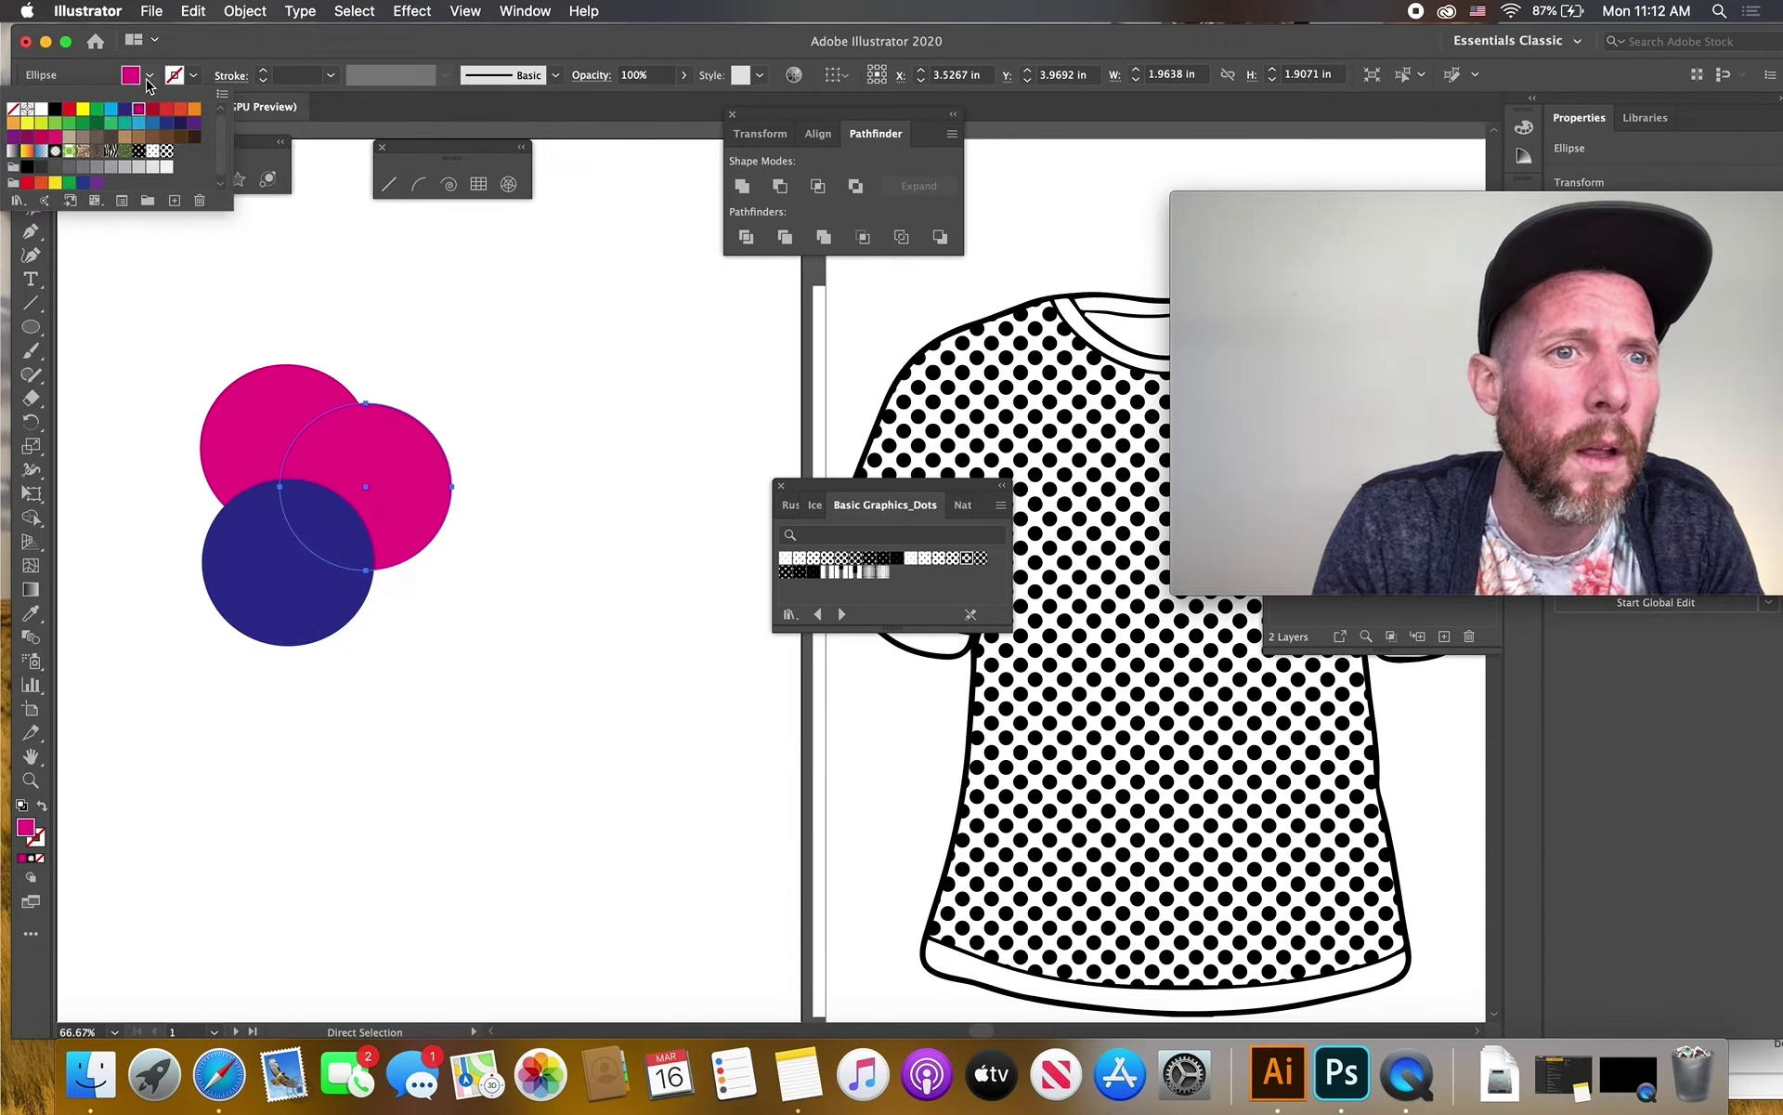
pyautogui.click(71, 109)
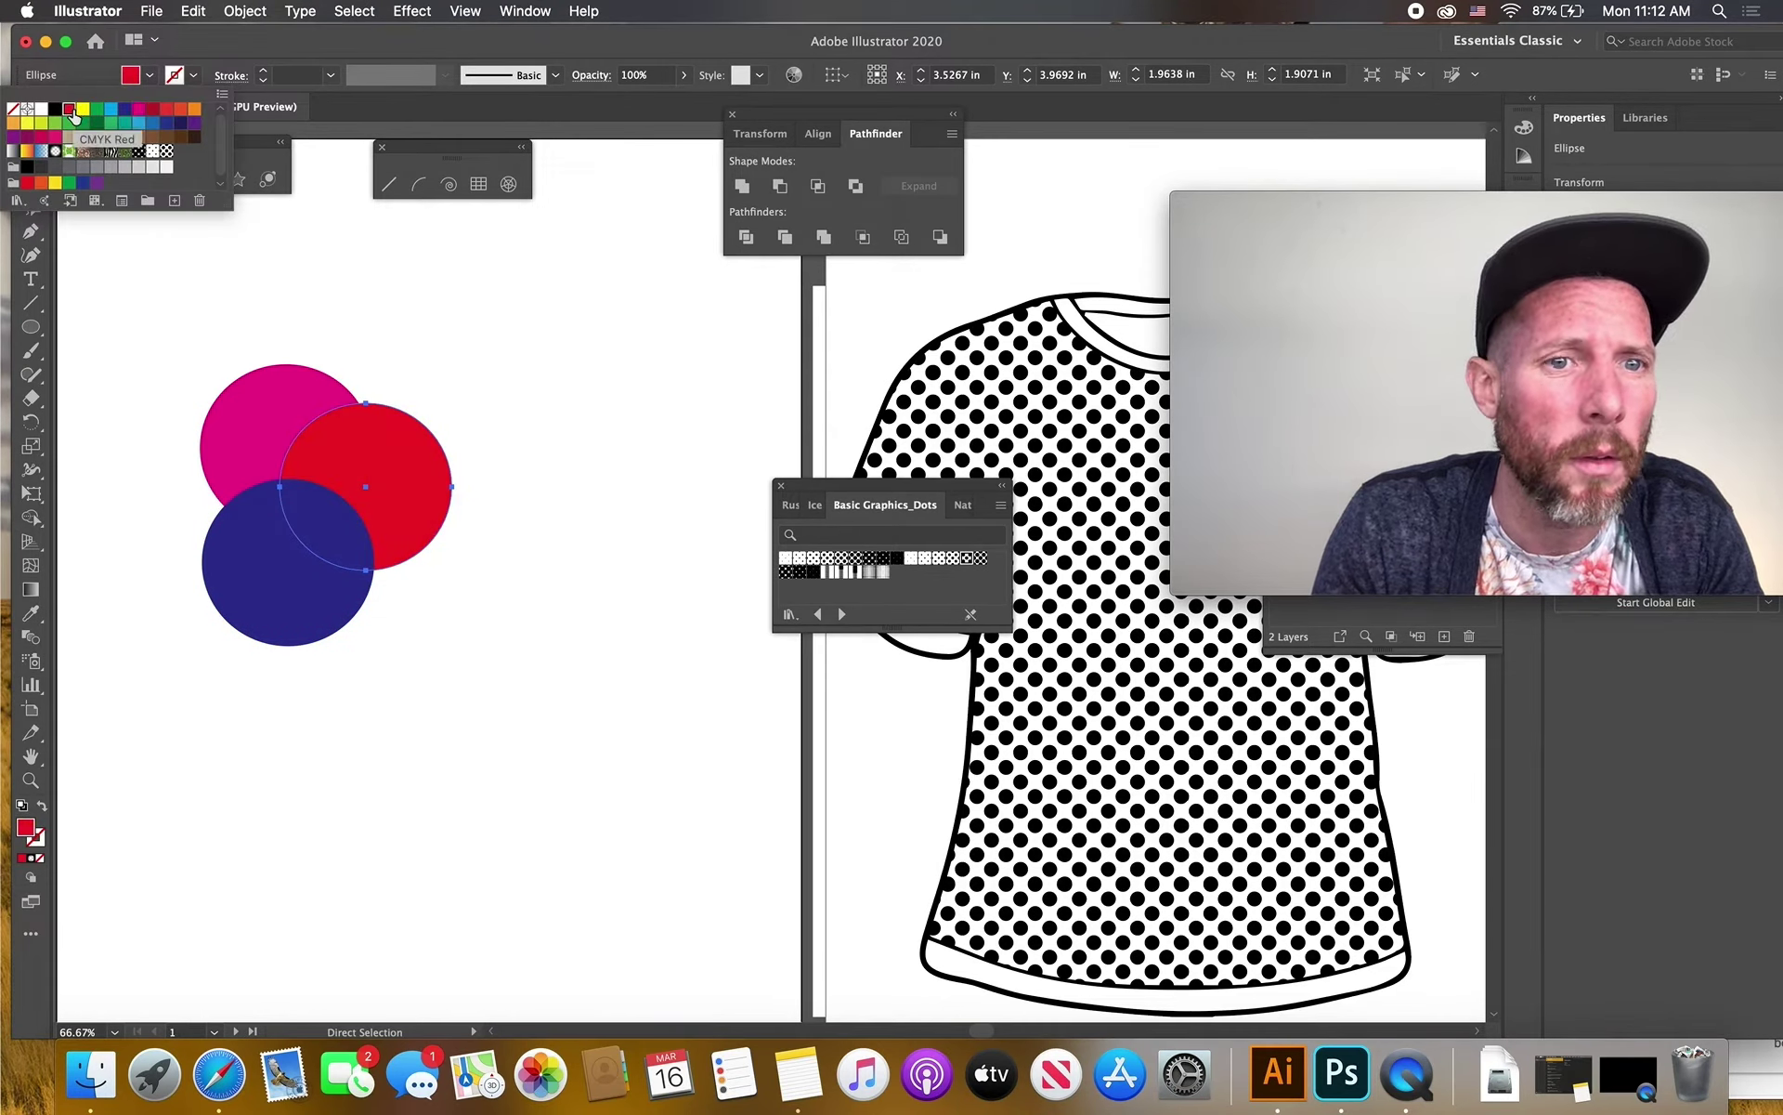
pyautogui.click(311, 312)
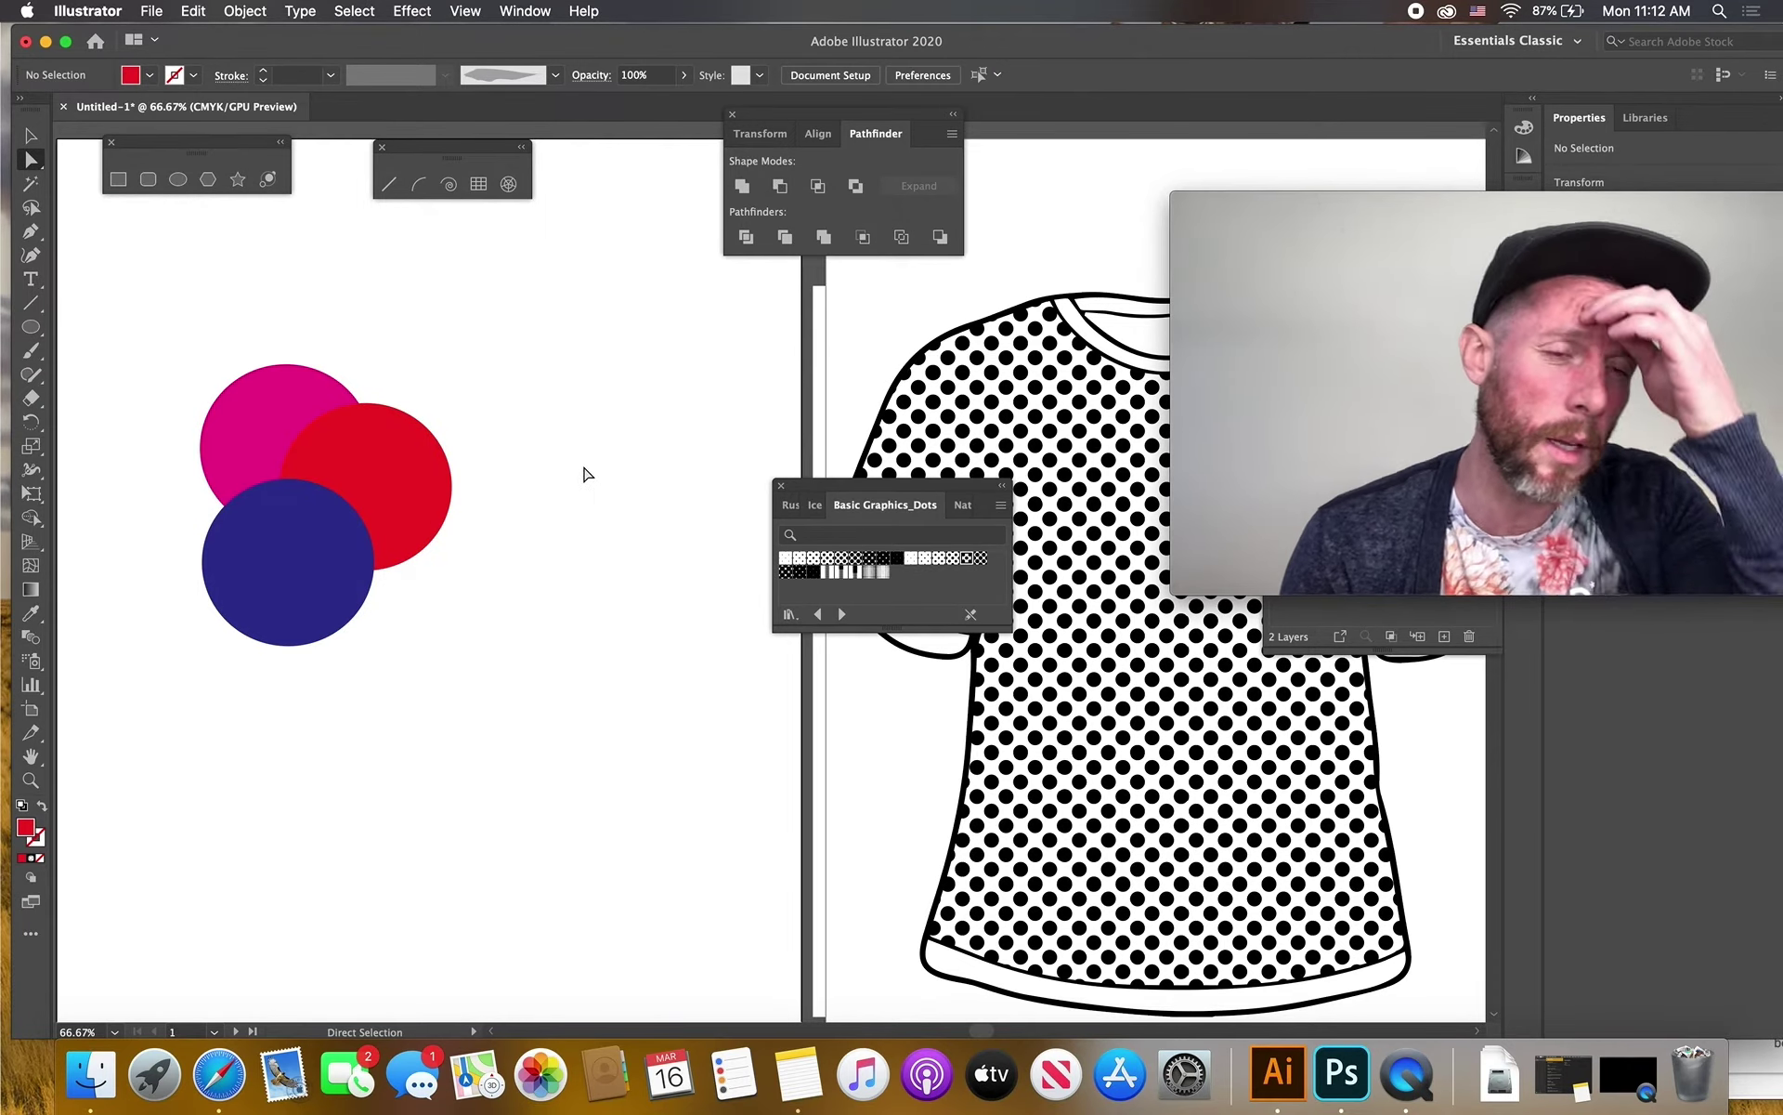
# Draw a small red many-pointed star on each of the three circles, the one on the blue circle about 0.77 in wide
pyautogui.click(235, 182)
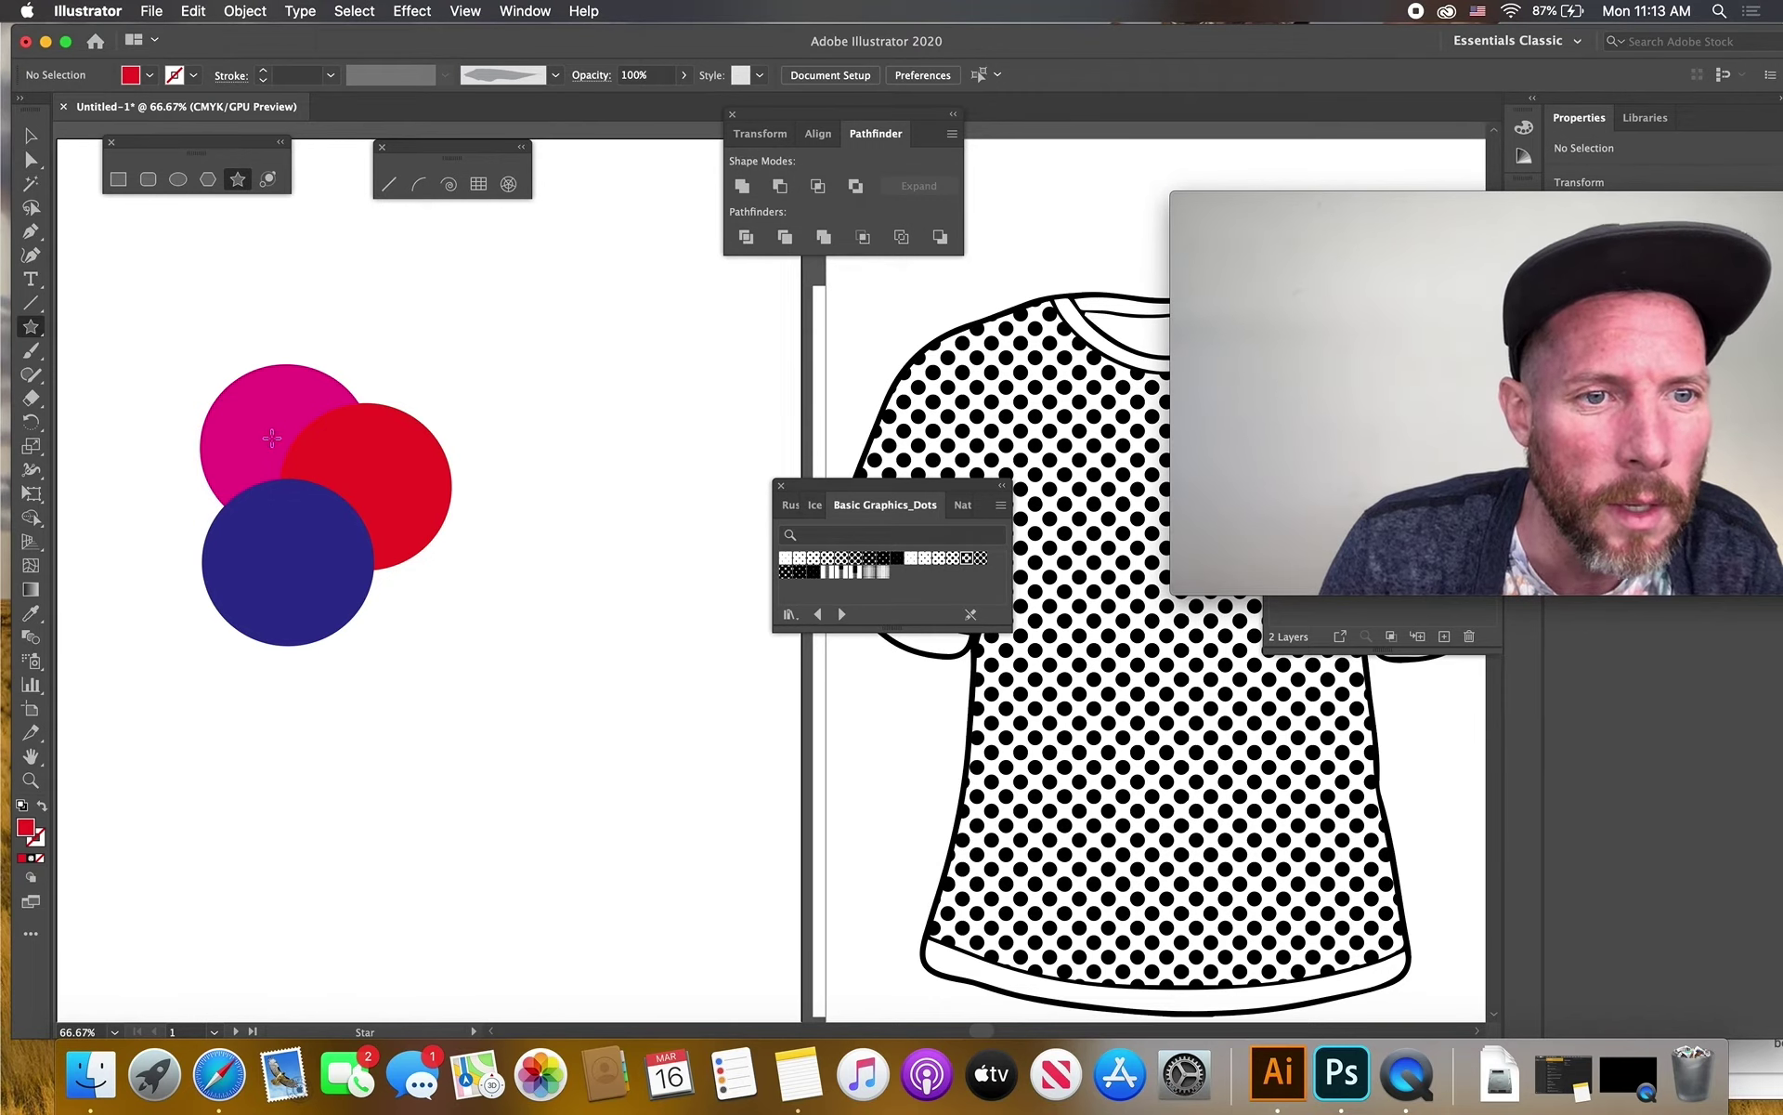
pyautogui.moveTo(247, 412)
pyautogui.mouseDown()
pyautogui.moveTo(356, 459)
pyautogui.moveTo(339, 461)
pyautogui.mouseUp()
pyautogui.moveTo(288, 532); pyautogui.dragTo(316, 558)
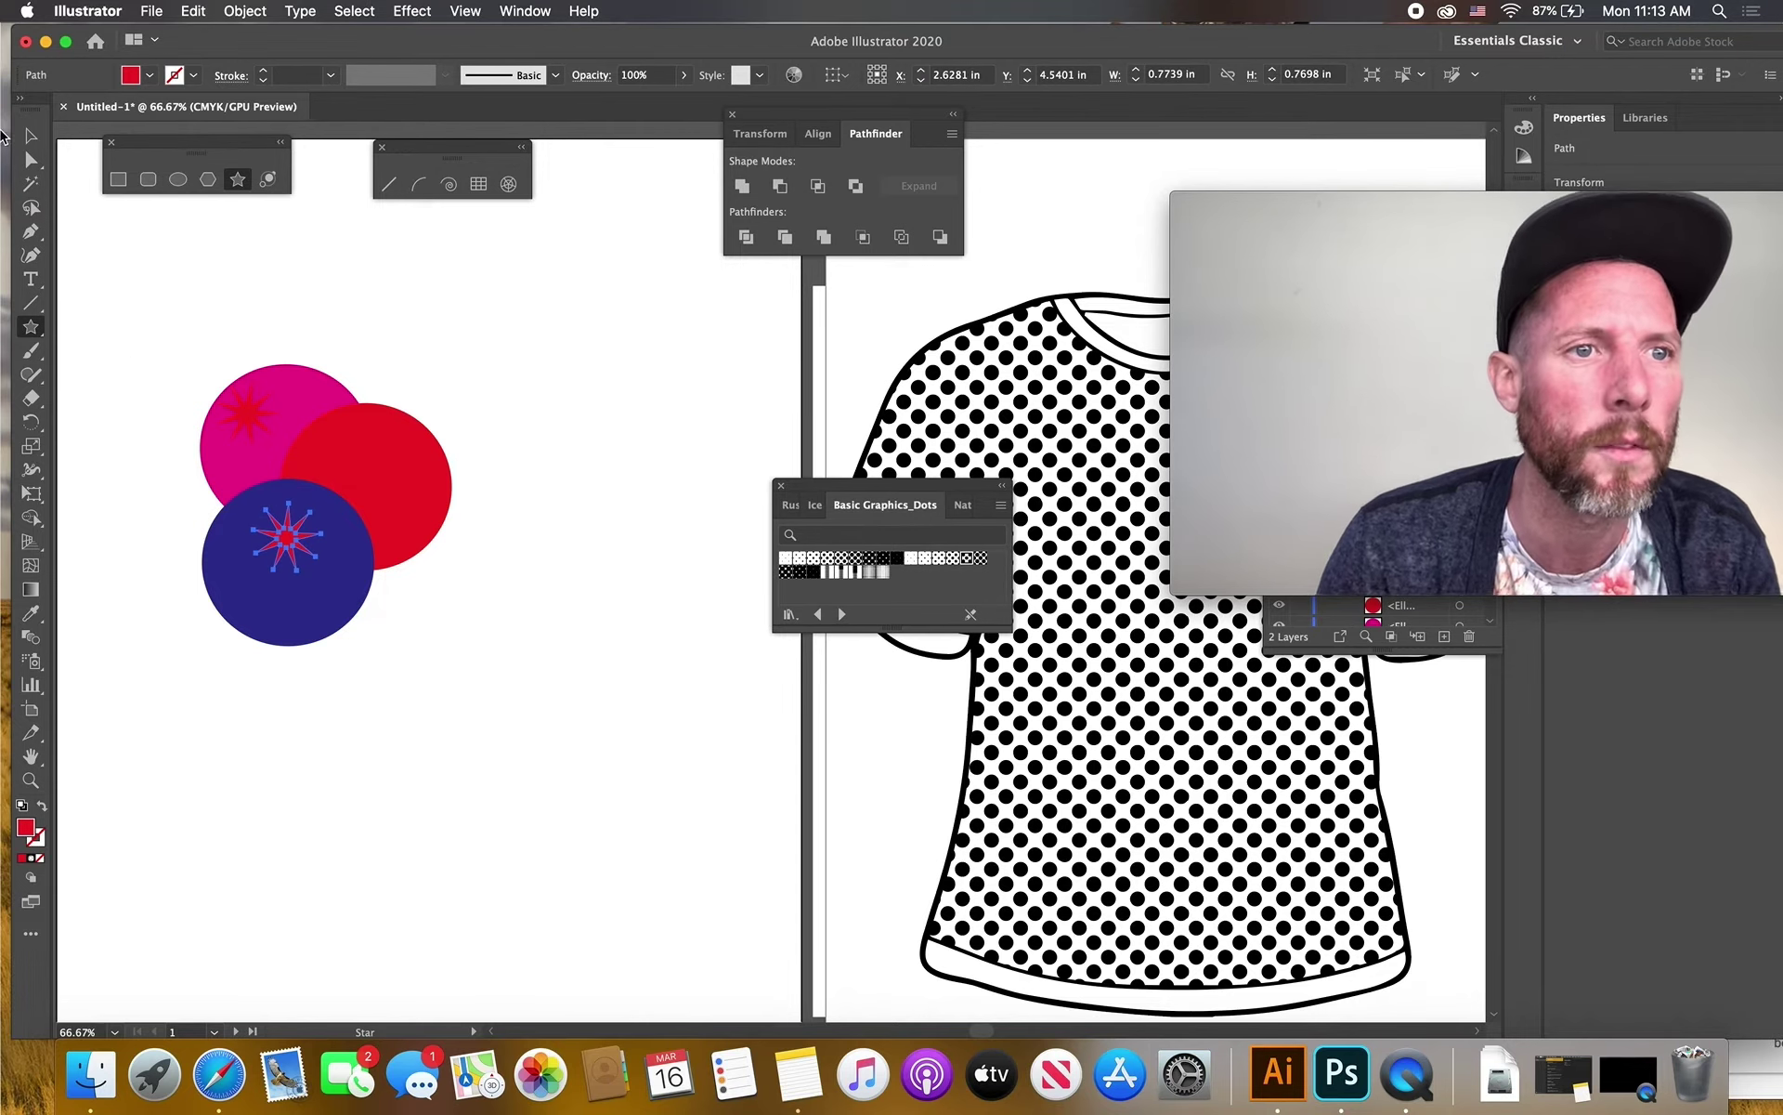
pyautogui.click(28, 137)
pyautogui.click(181, 353)
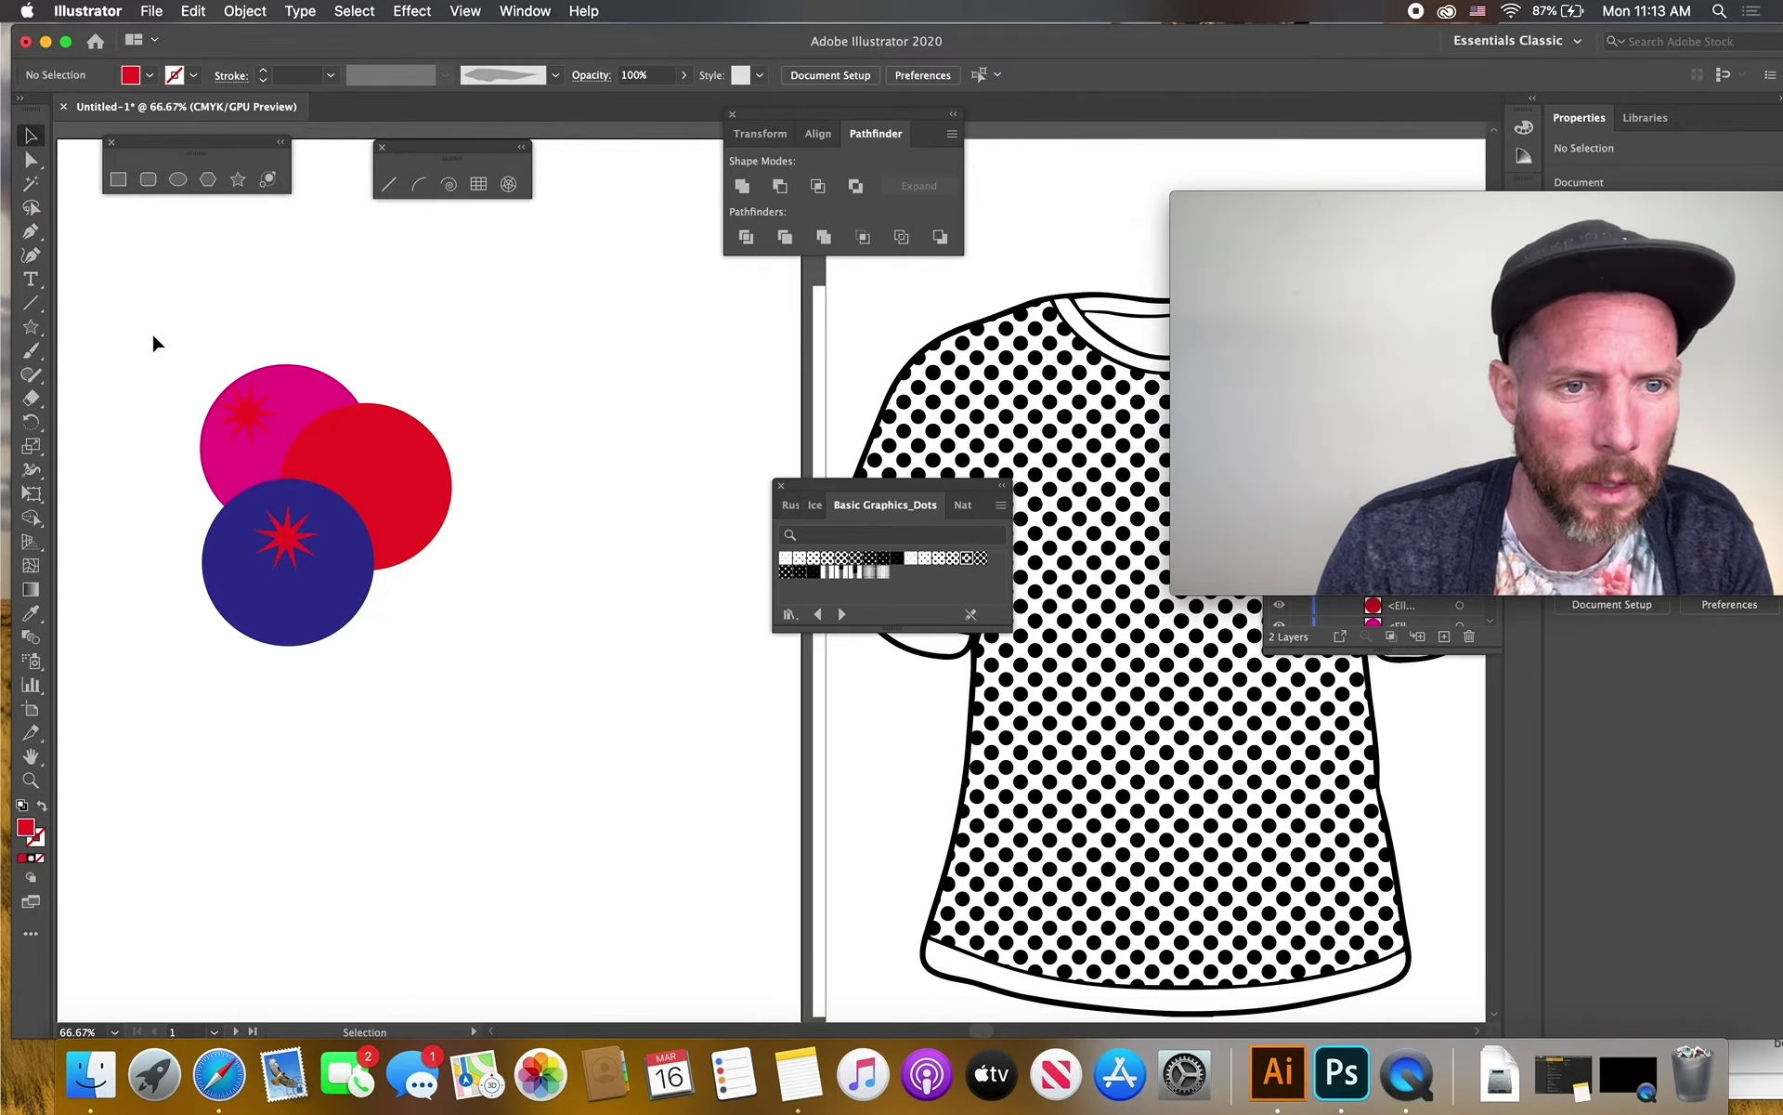
# Cut the small star out of the red circle with Pathfinder's Minus Front operation
pyautogui.click(386, 478)
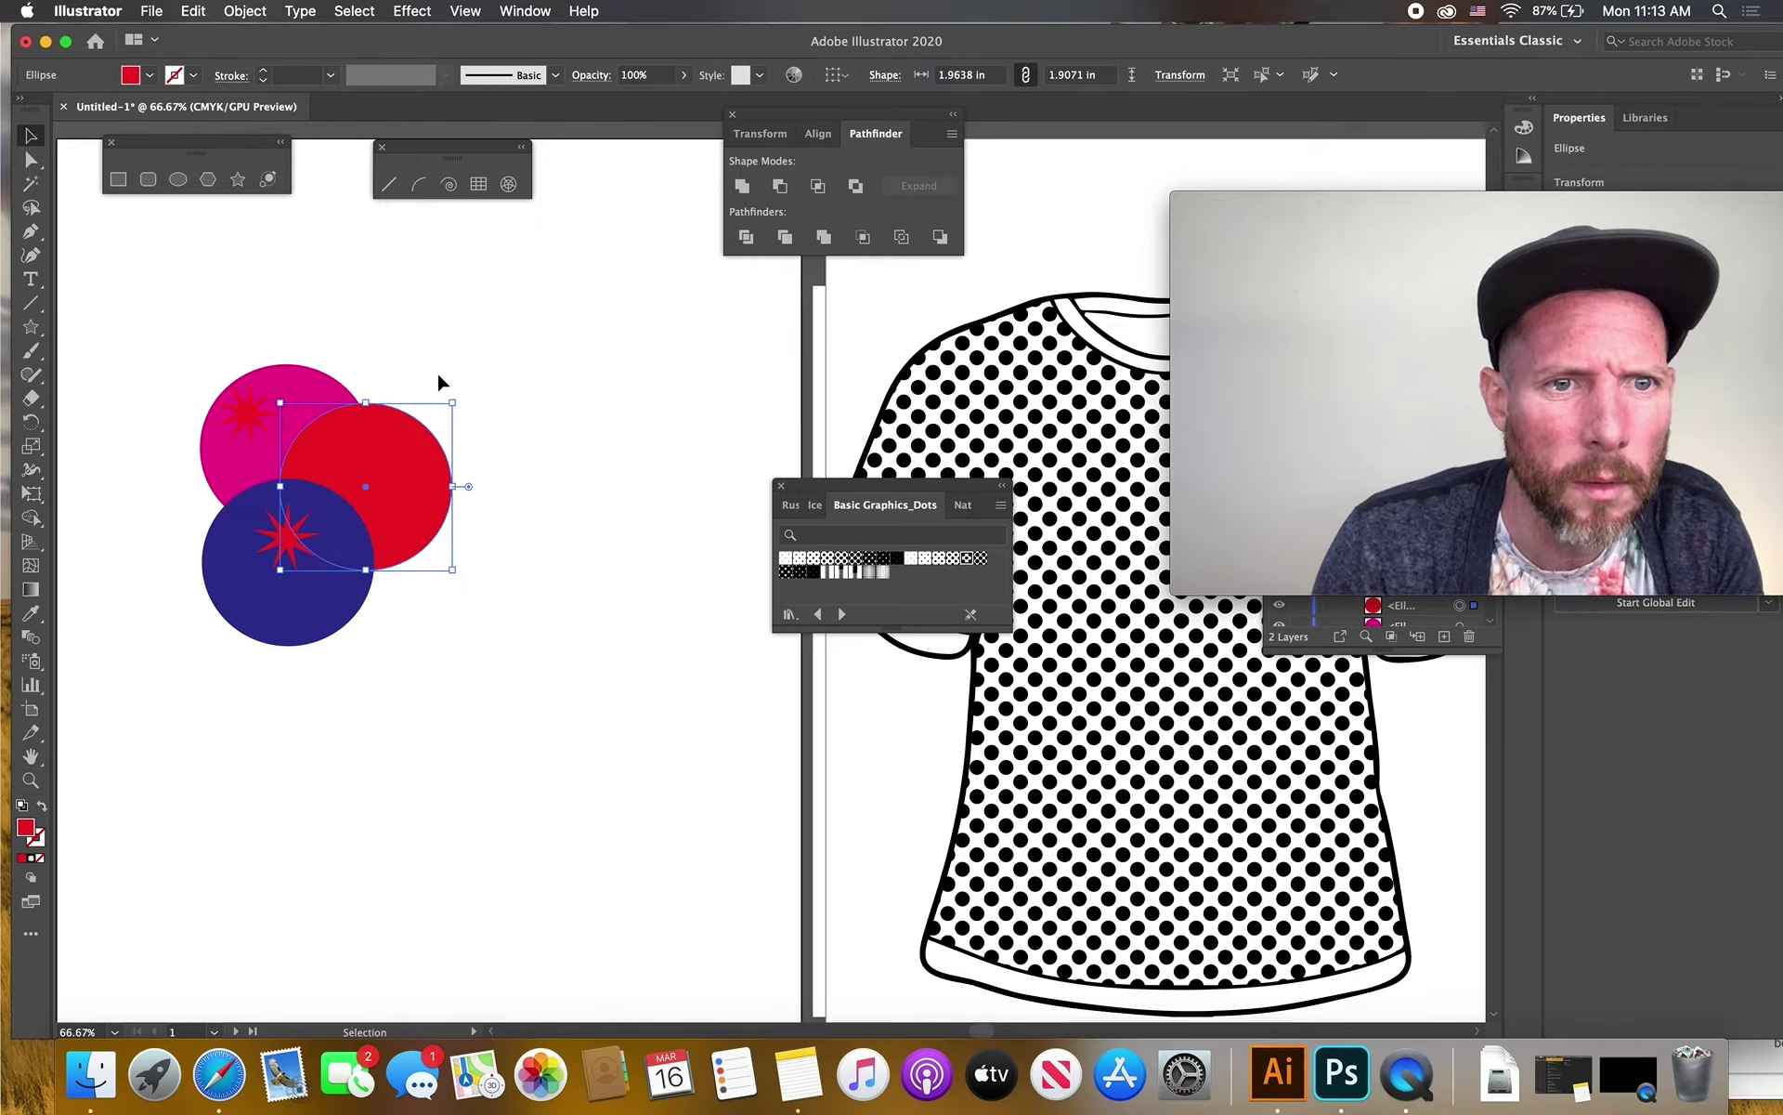
pyautogui.keyDown('shift'); pyautogui.click(395, 481); pyautogui.keyUp('shift')
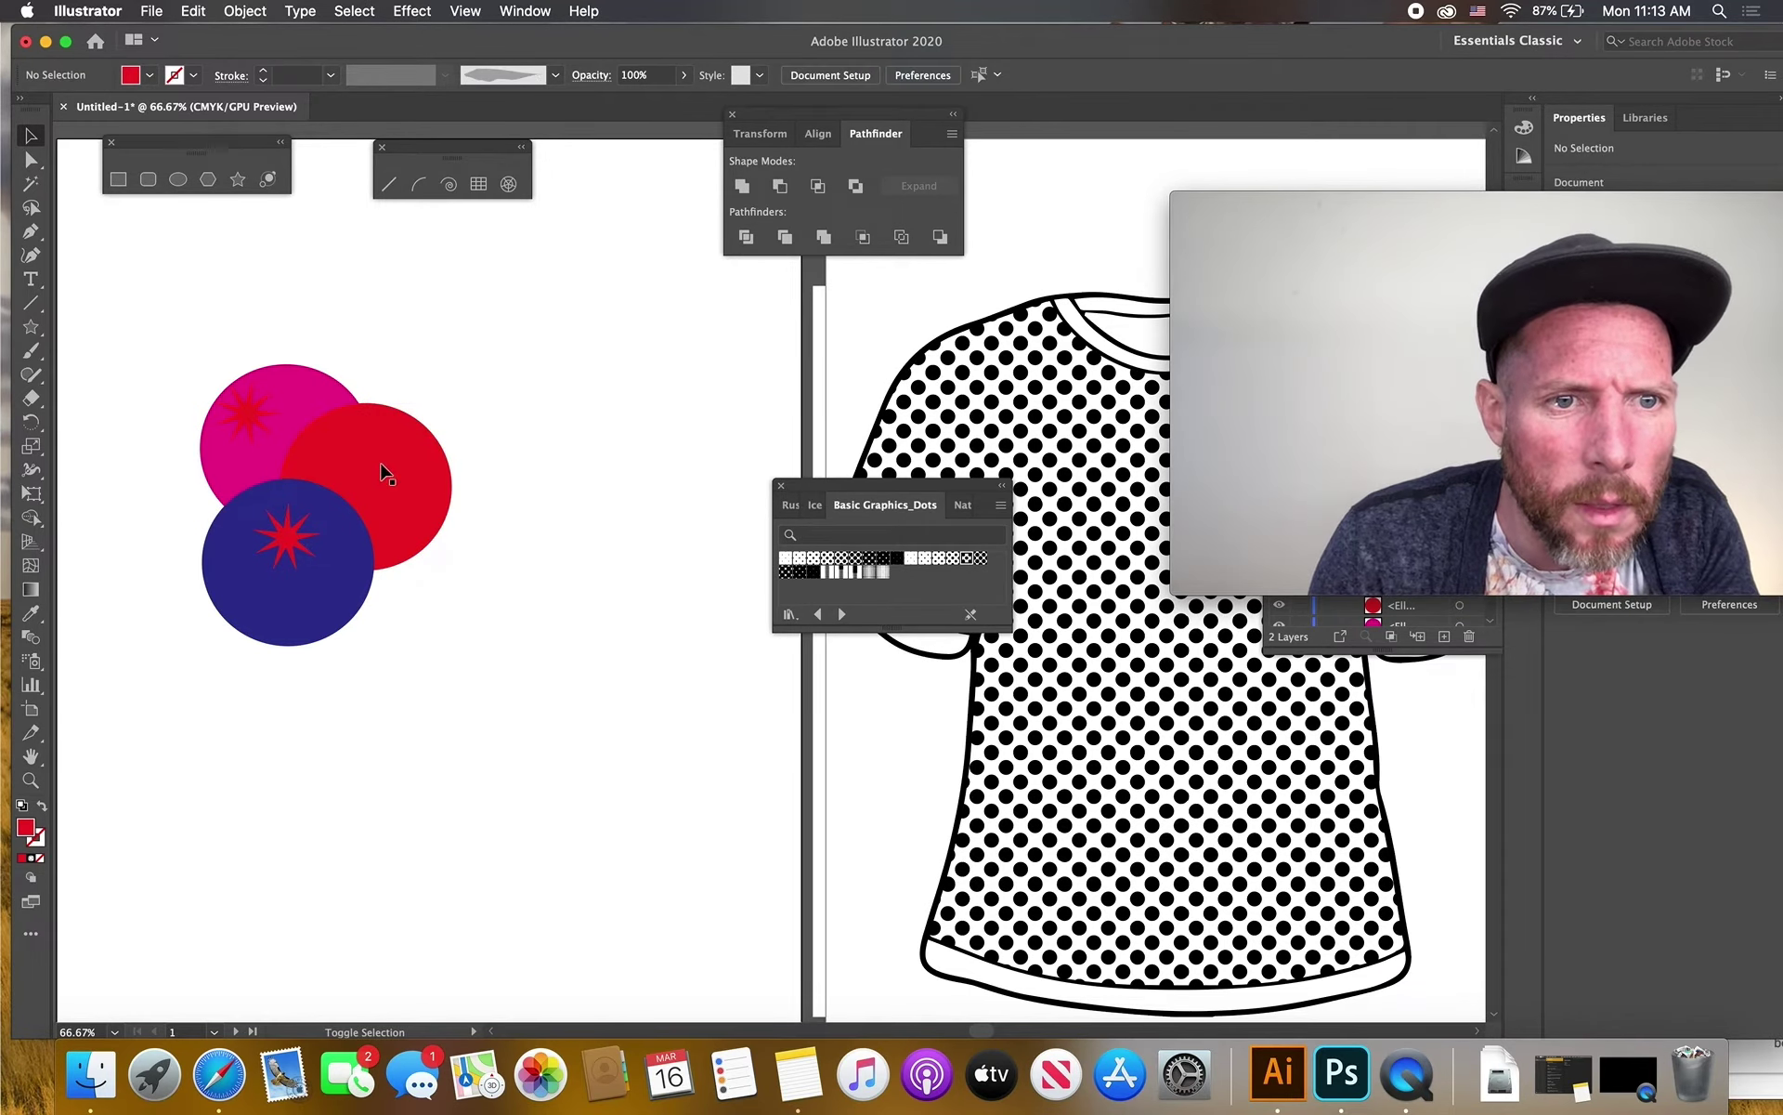
pyautogui.click(395, 459)
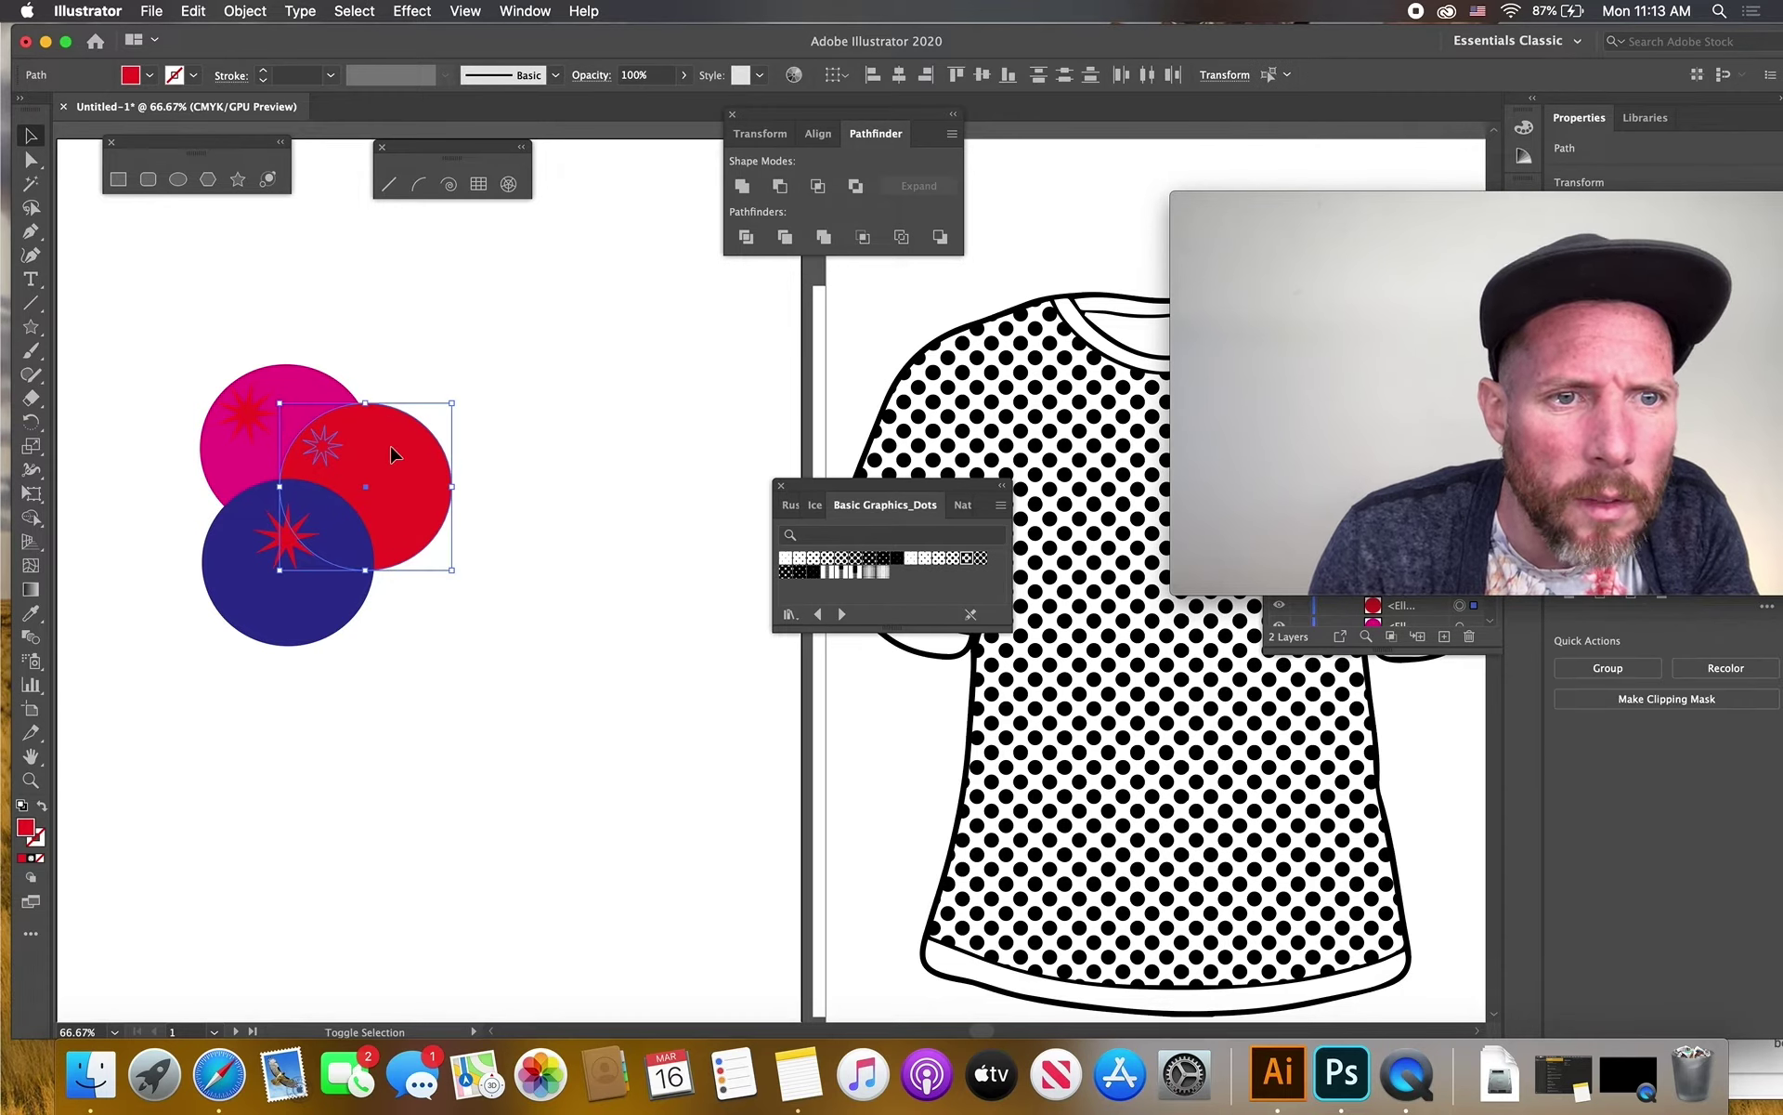
pyautogui.click(780, 187)
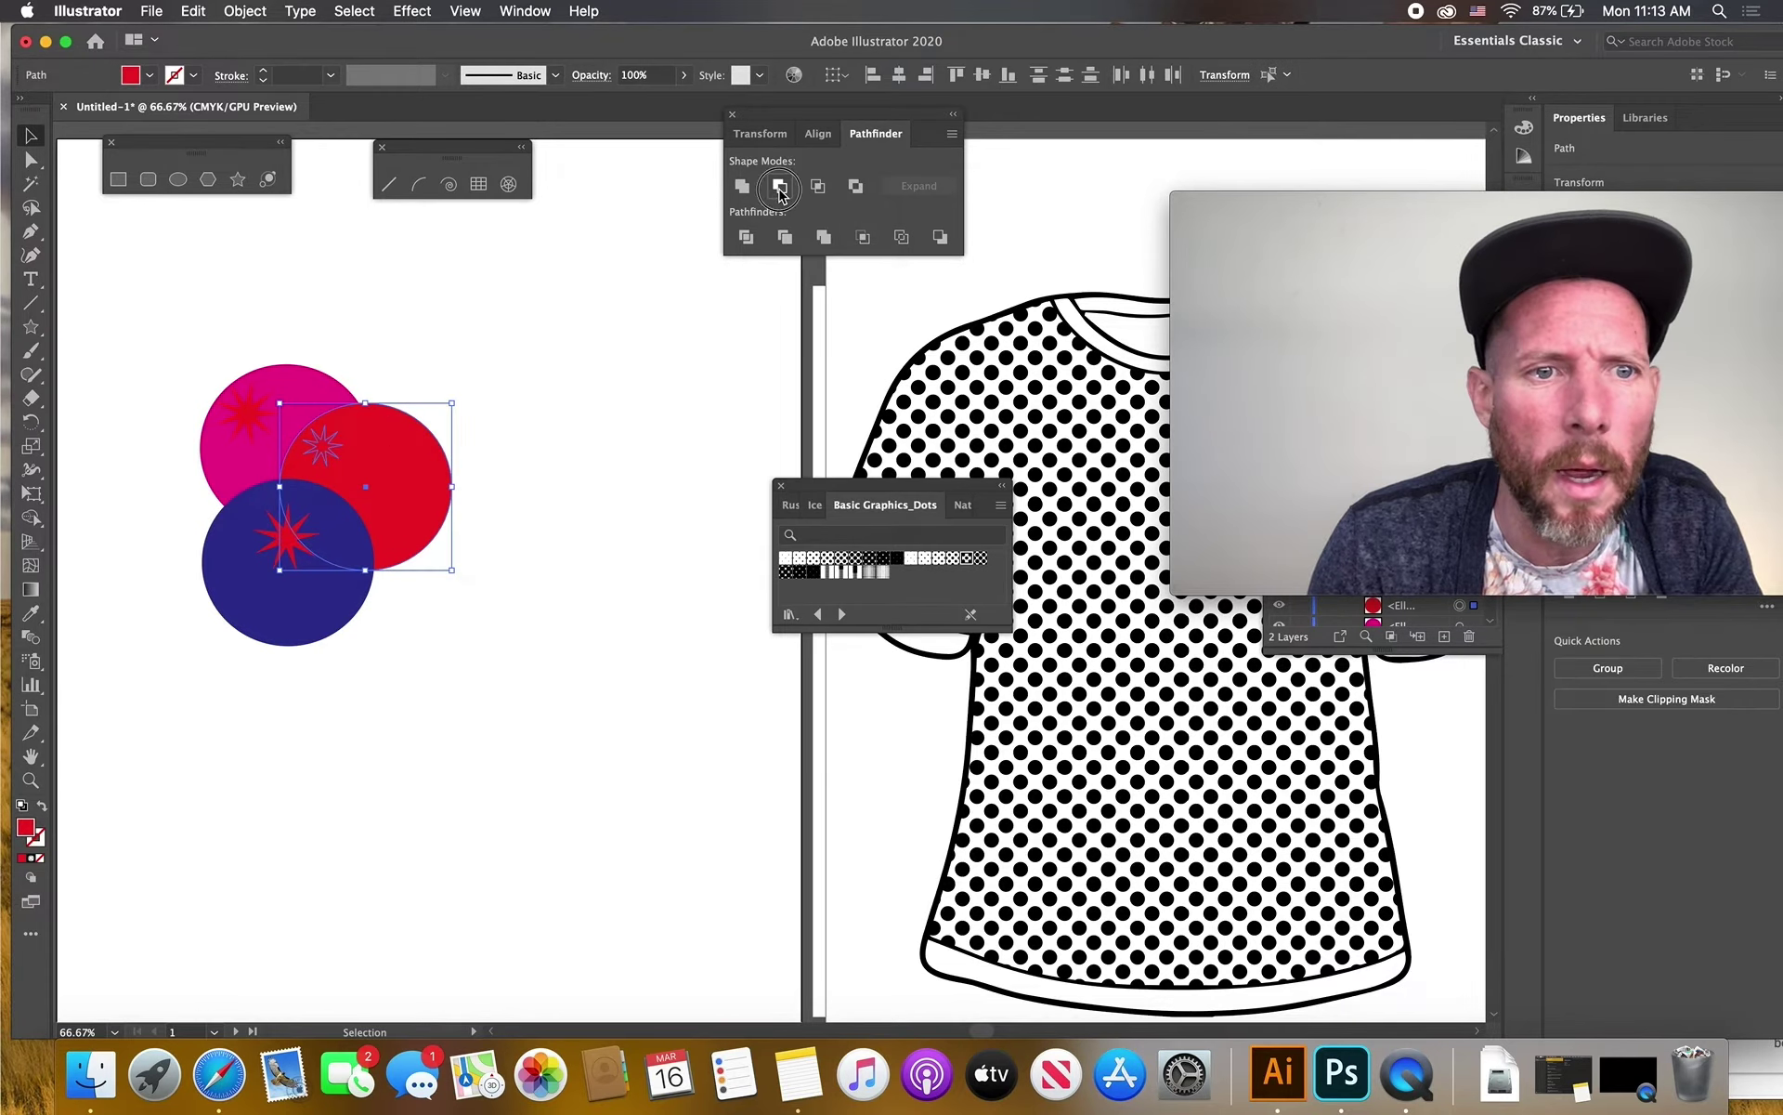
pyautogui.click(549, 335)
# Recolor the magenta circle green
pyautogui.click(333, 397)
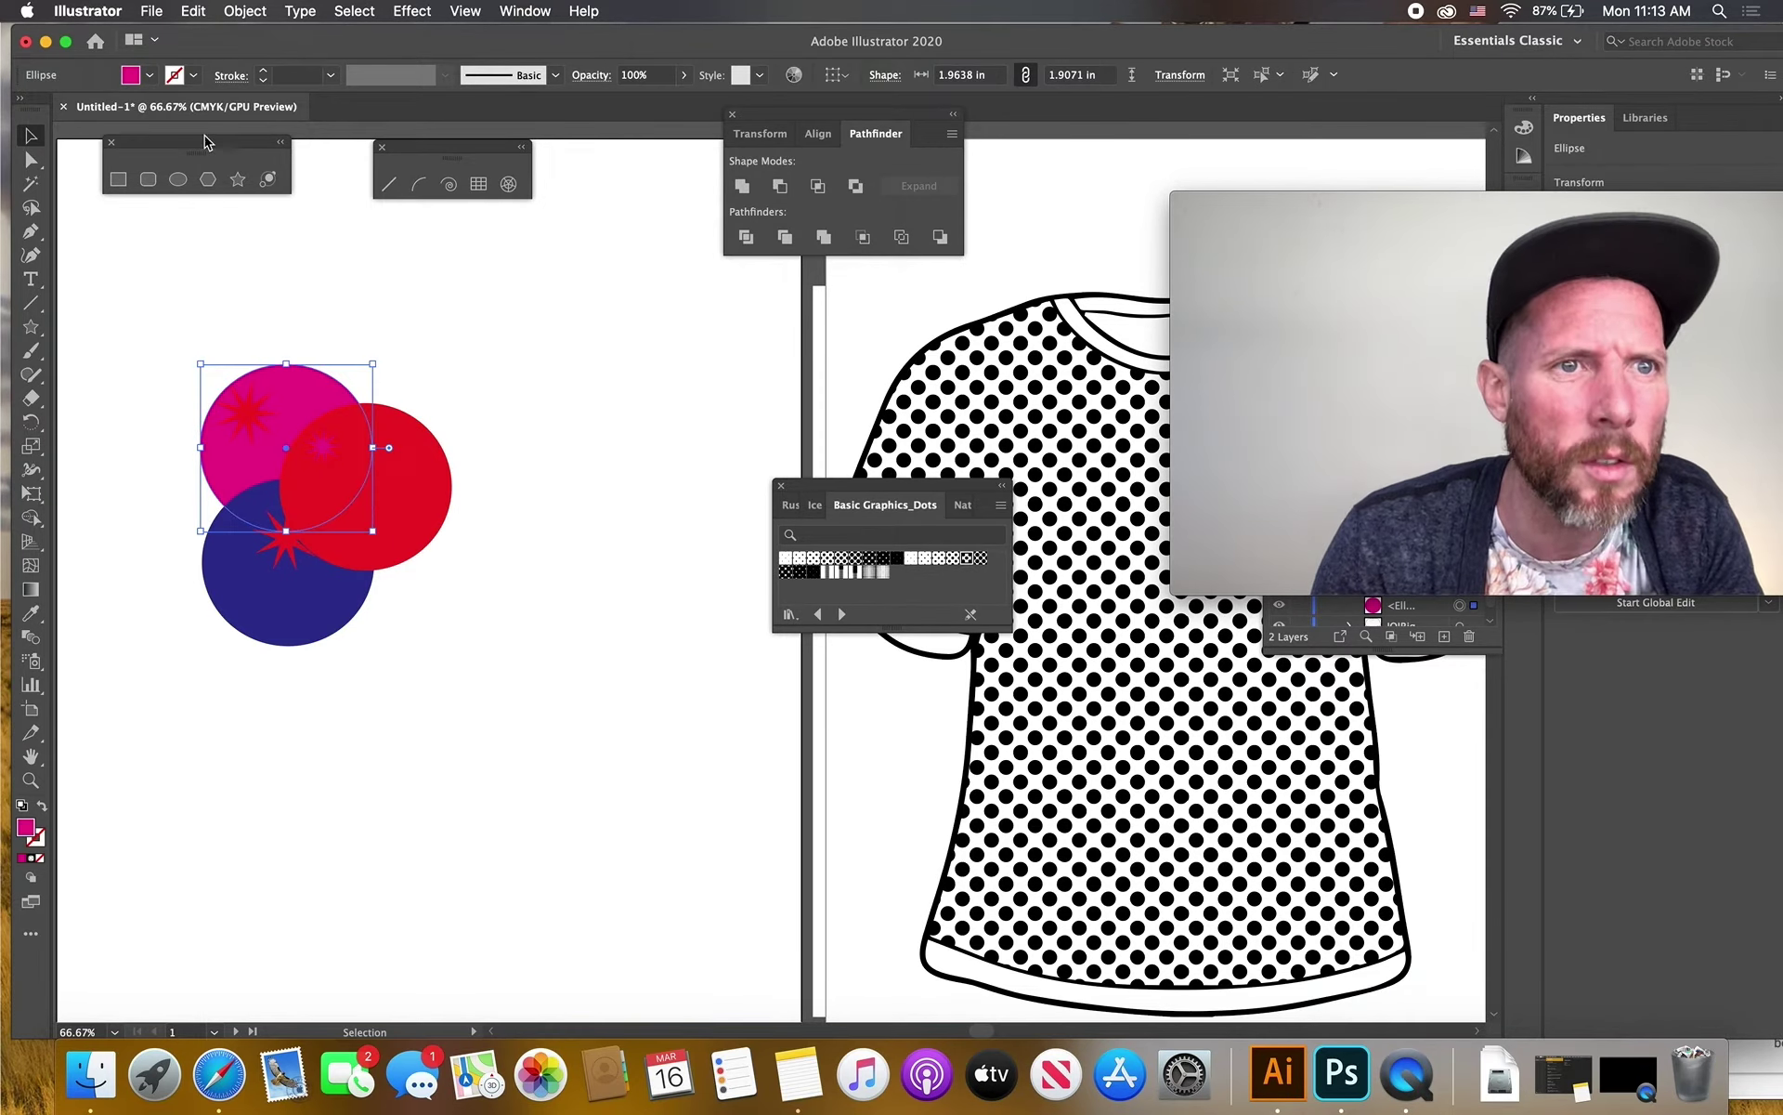
pyautogui.click(149, 76)
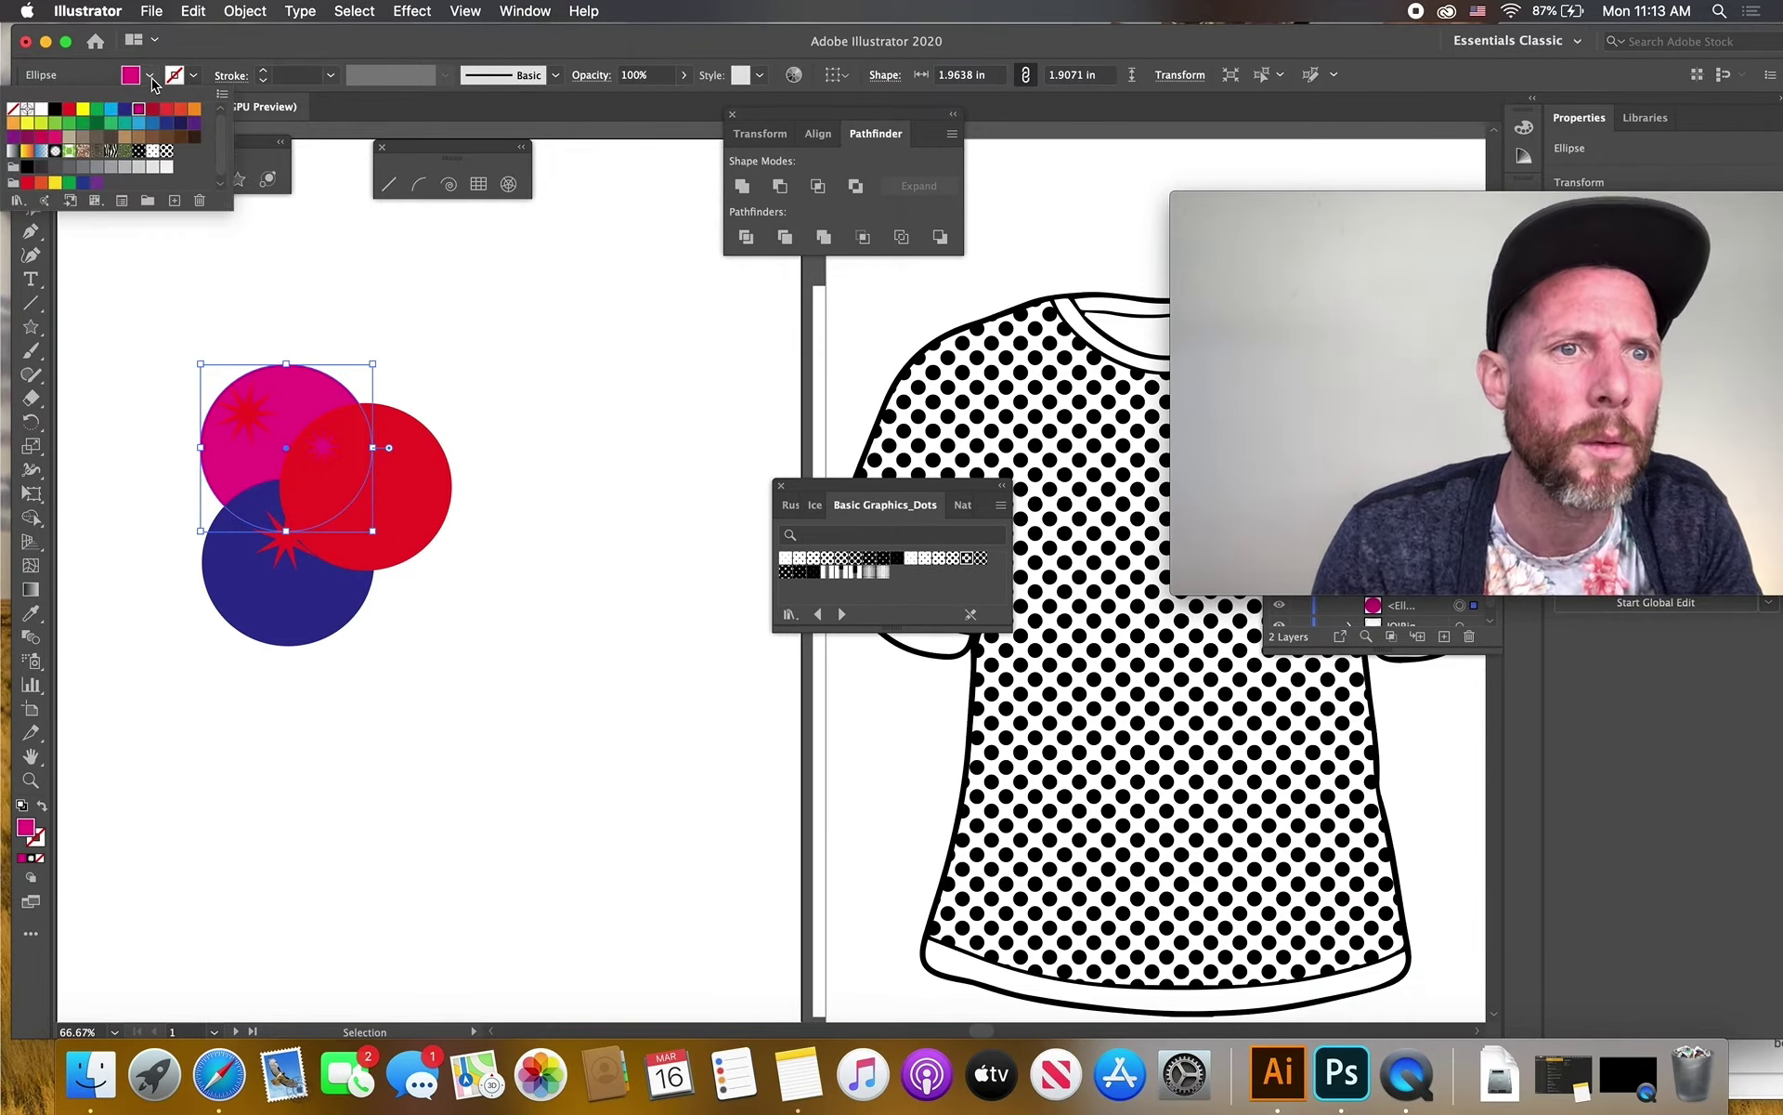
pyautogui.click(96, 110)
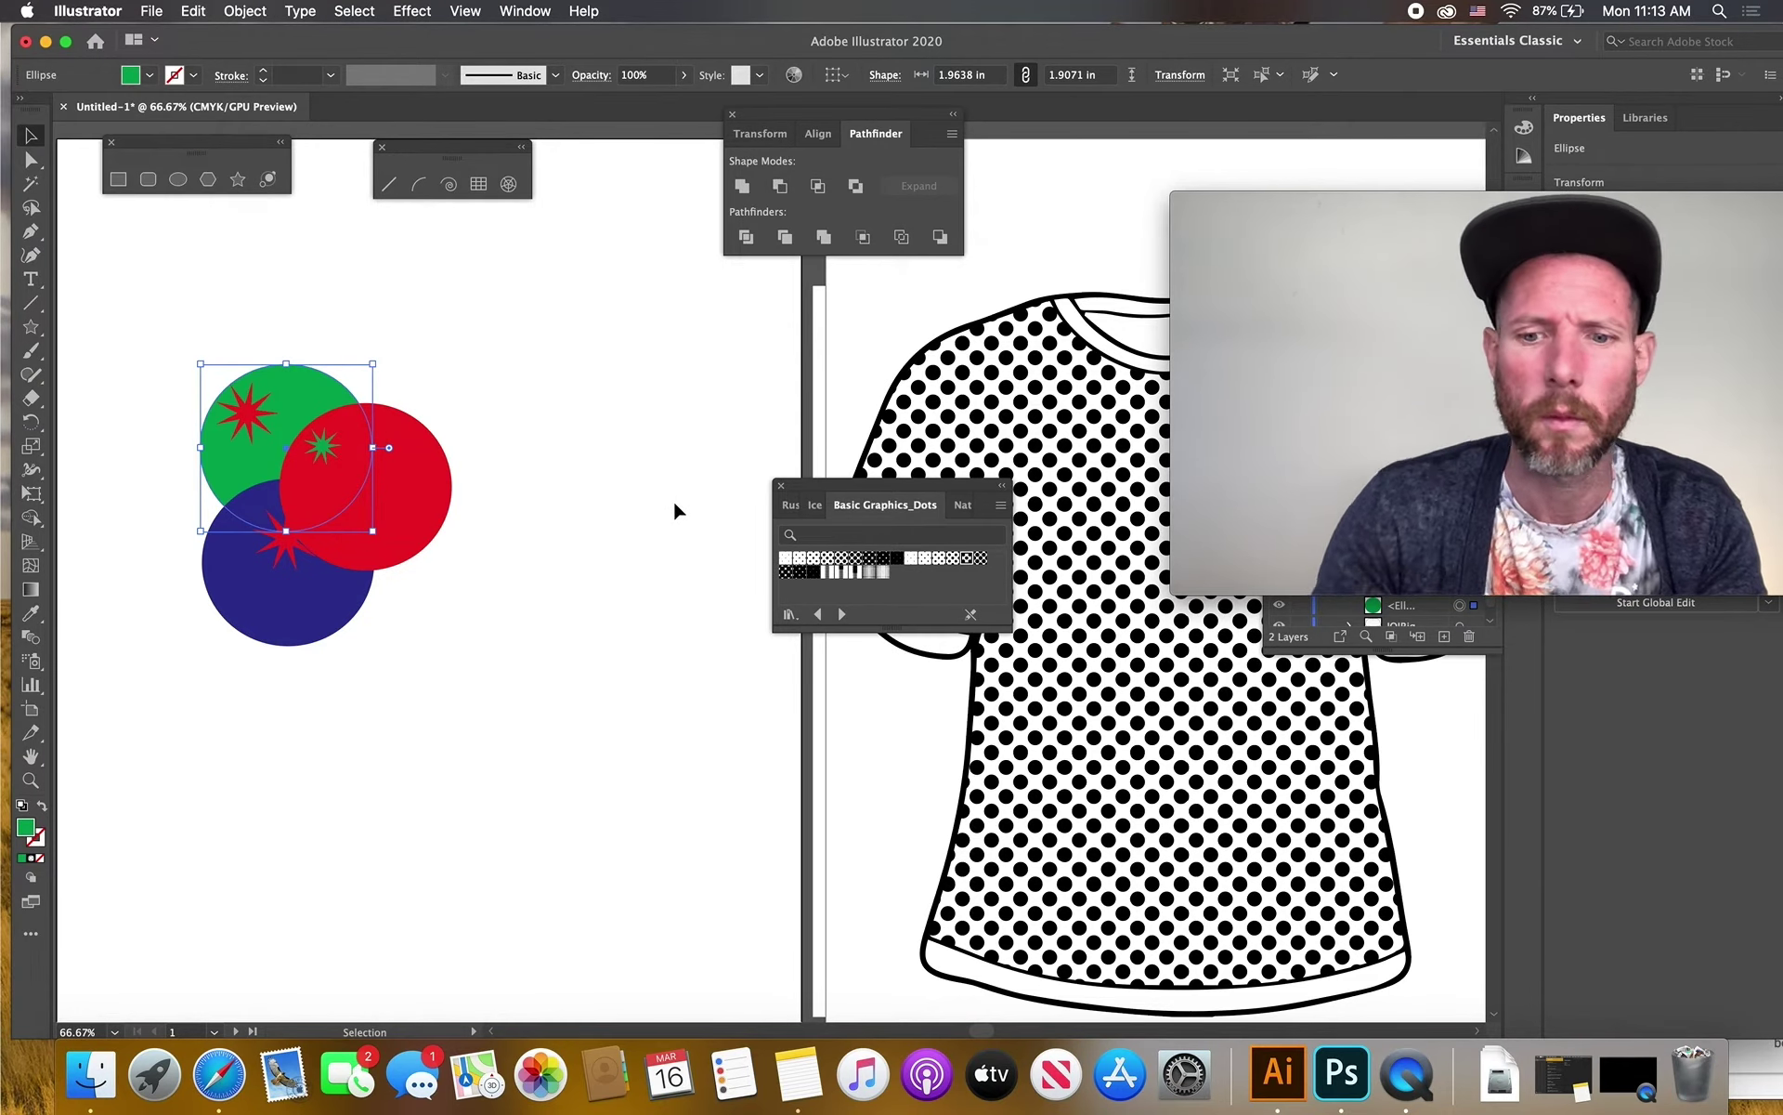
# Move the pattern library panel off the artwork and shift the red circle slightly to the right, clear of the blue circle's star
pyautogui.press('super+equal')
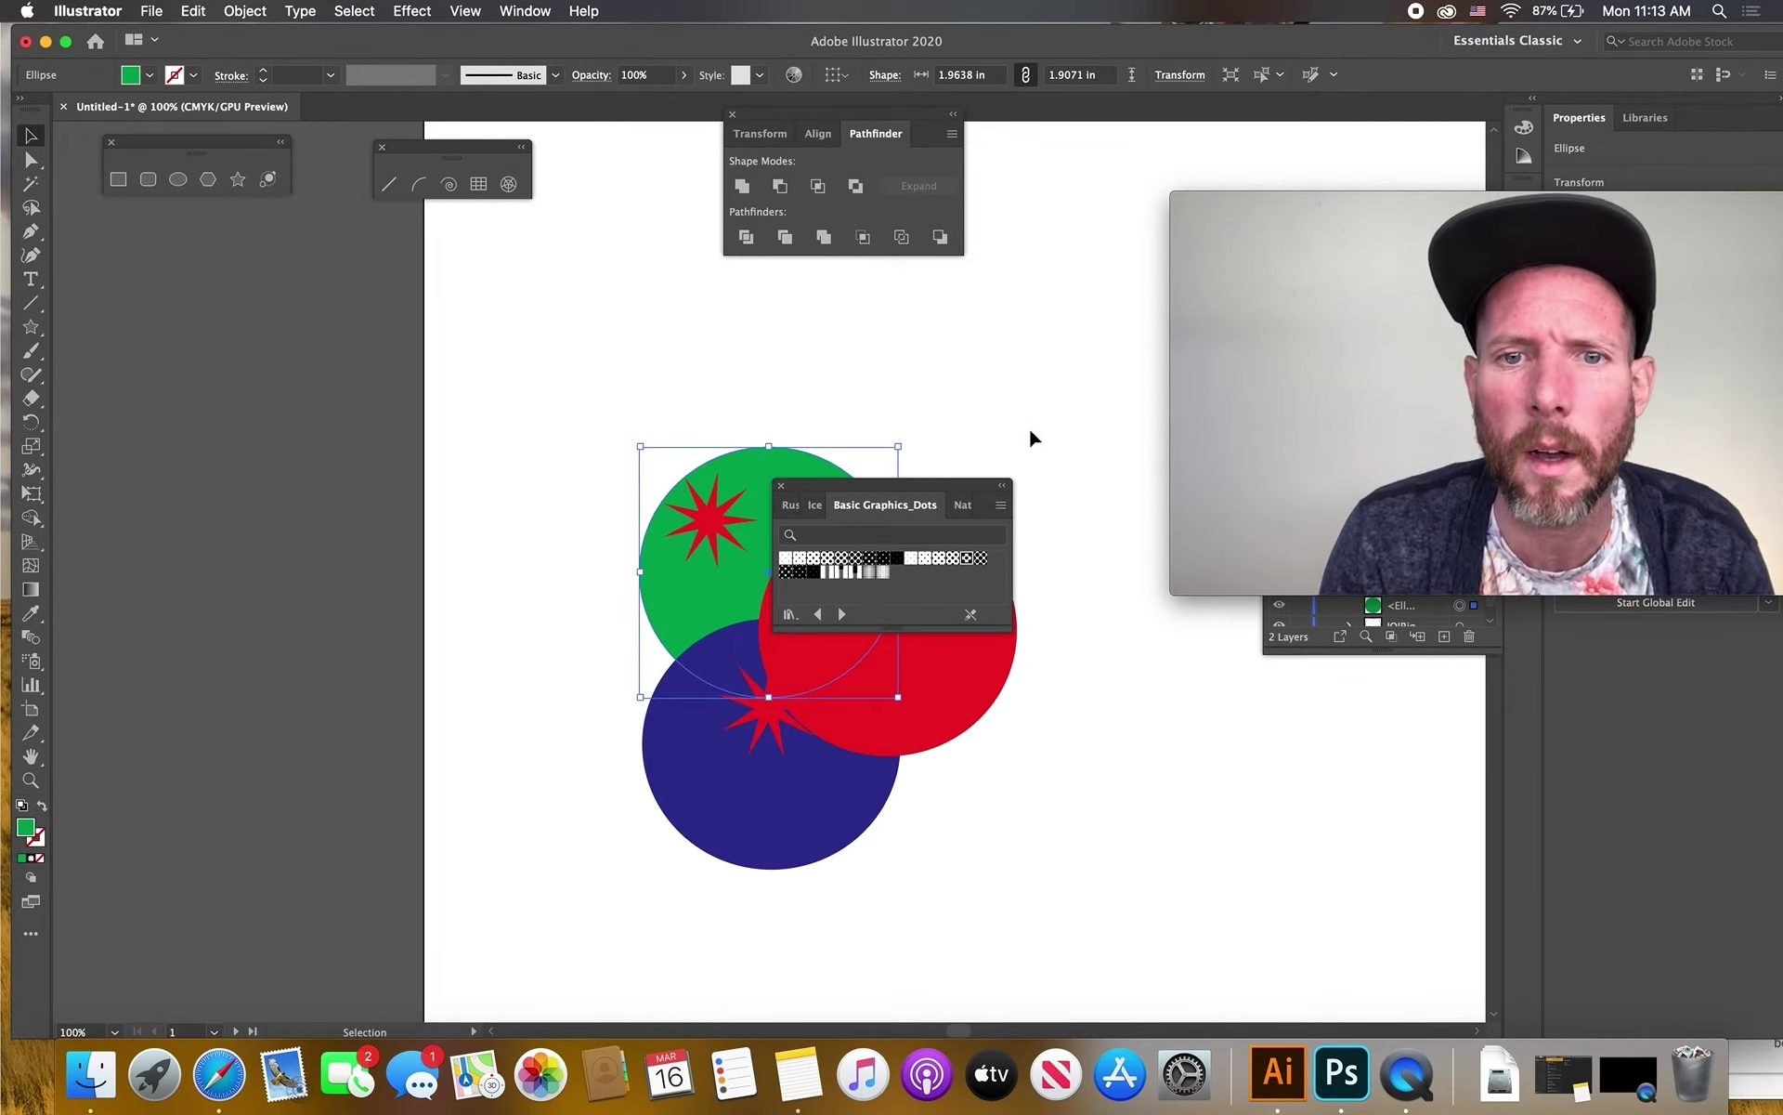
pyautogui.click(1026, 430)
pyautogui.moveTo(929, 487); pyautogui.dragTo(1122, 251)
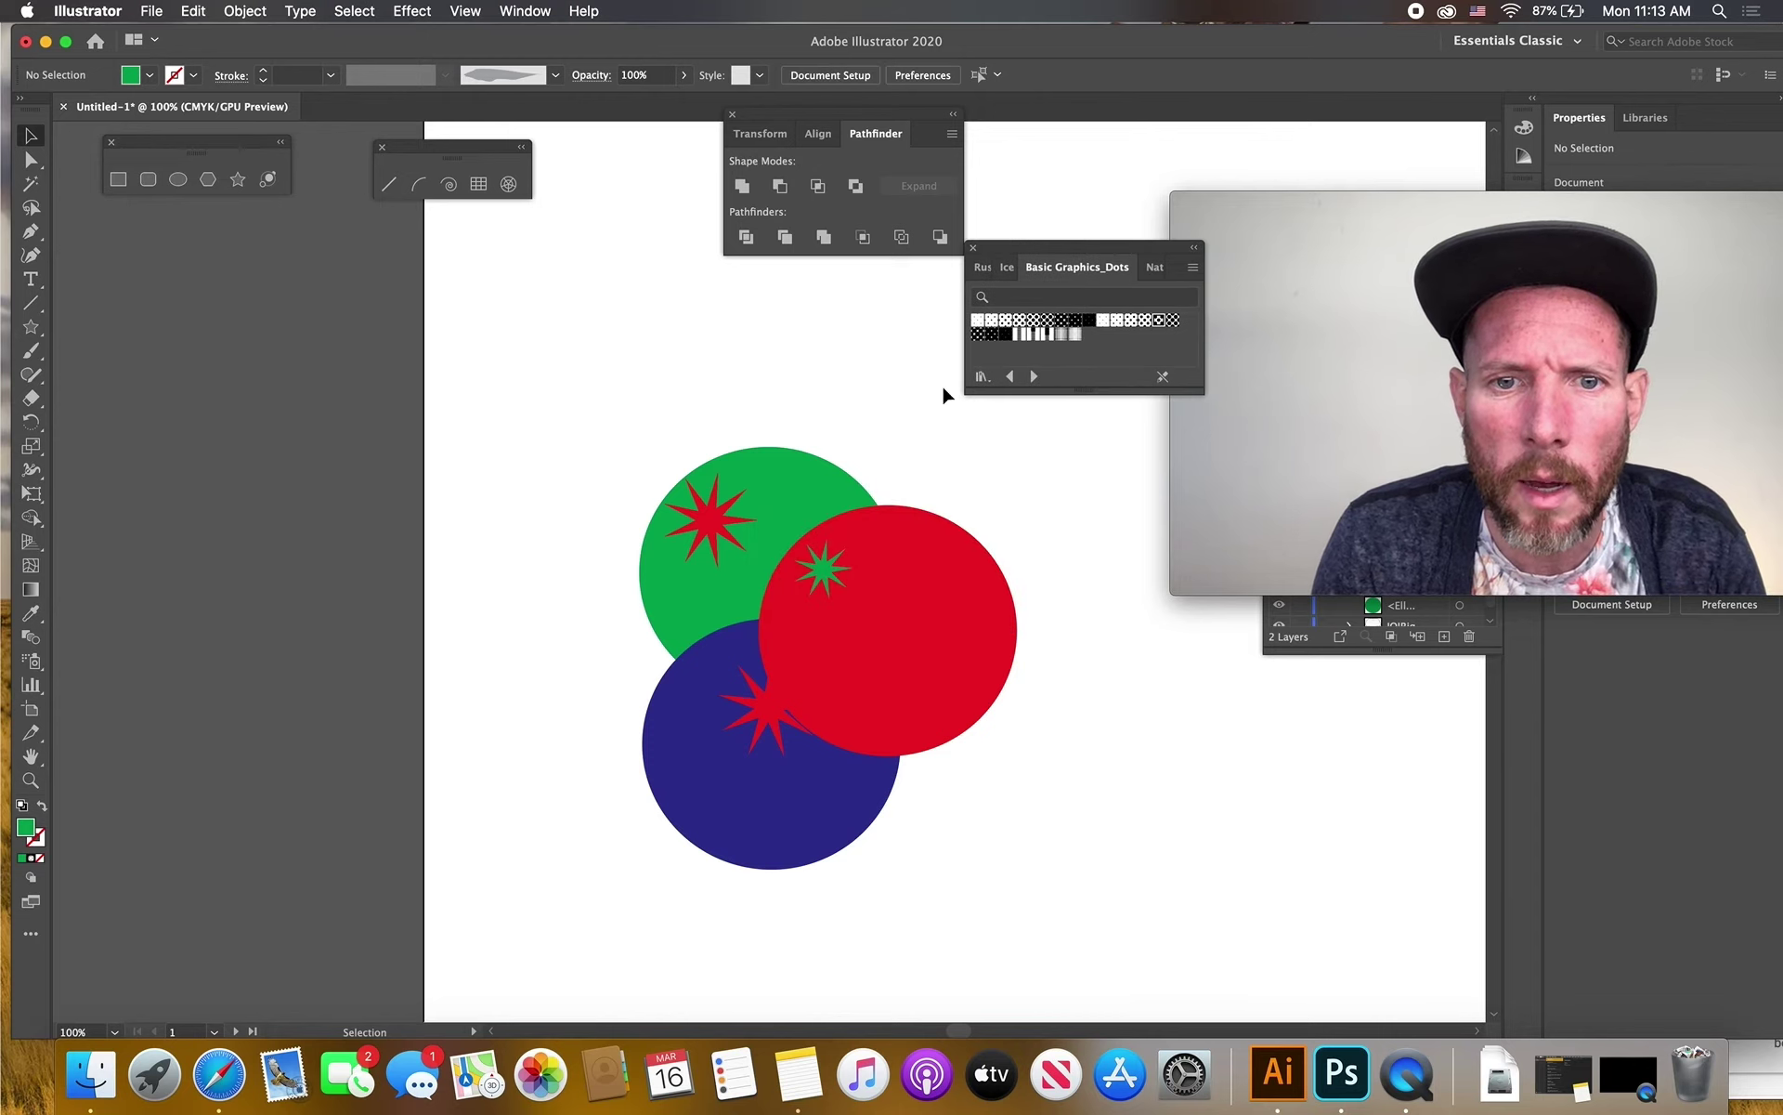
pyautogui.moveTo(883, 569)
pyautogui.mouseDown()
pyautogui.moveTo(936, 589)
pyautogui.moveTo(870, 564)
pyautogui.mouseUp()
pyautogui.click(720, 353)
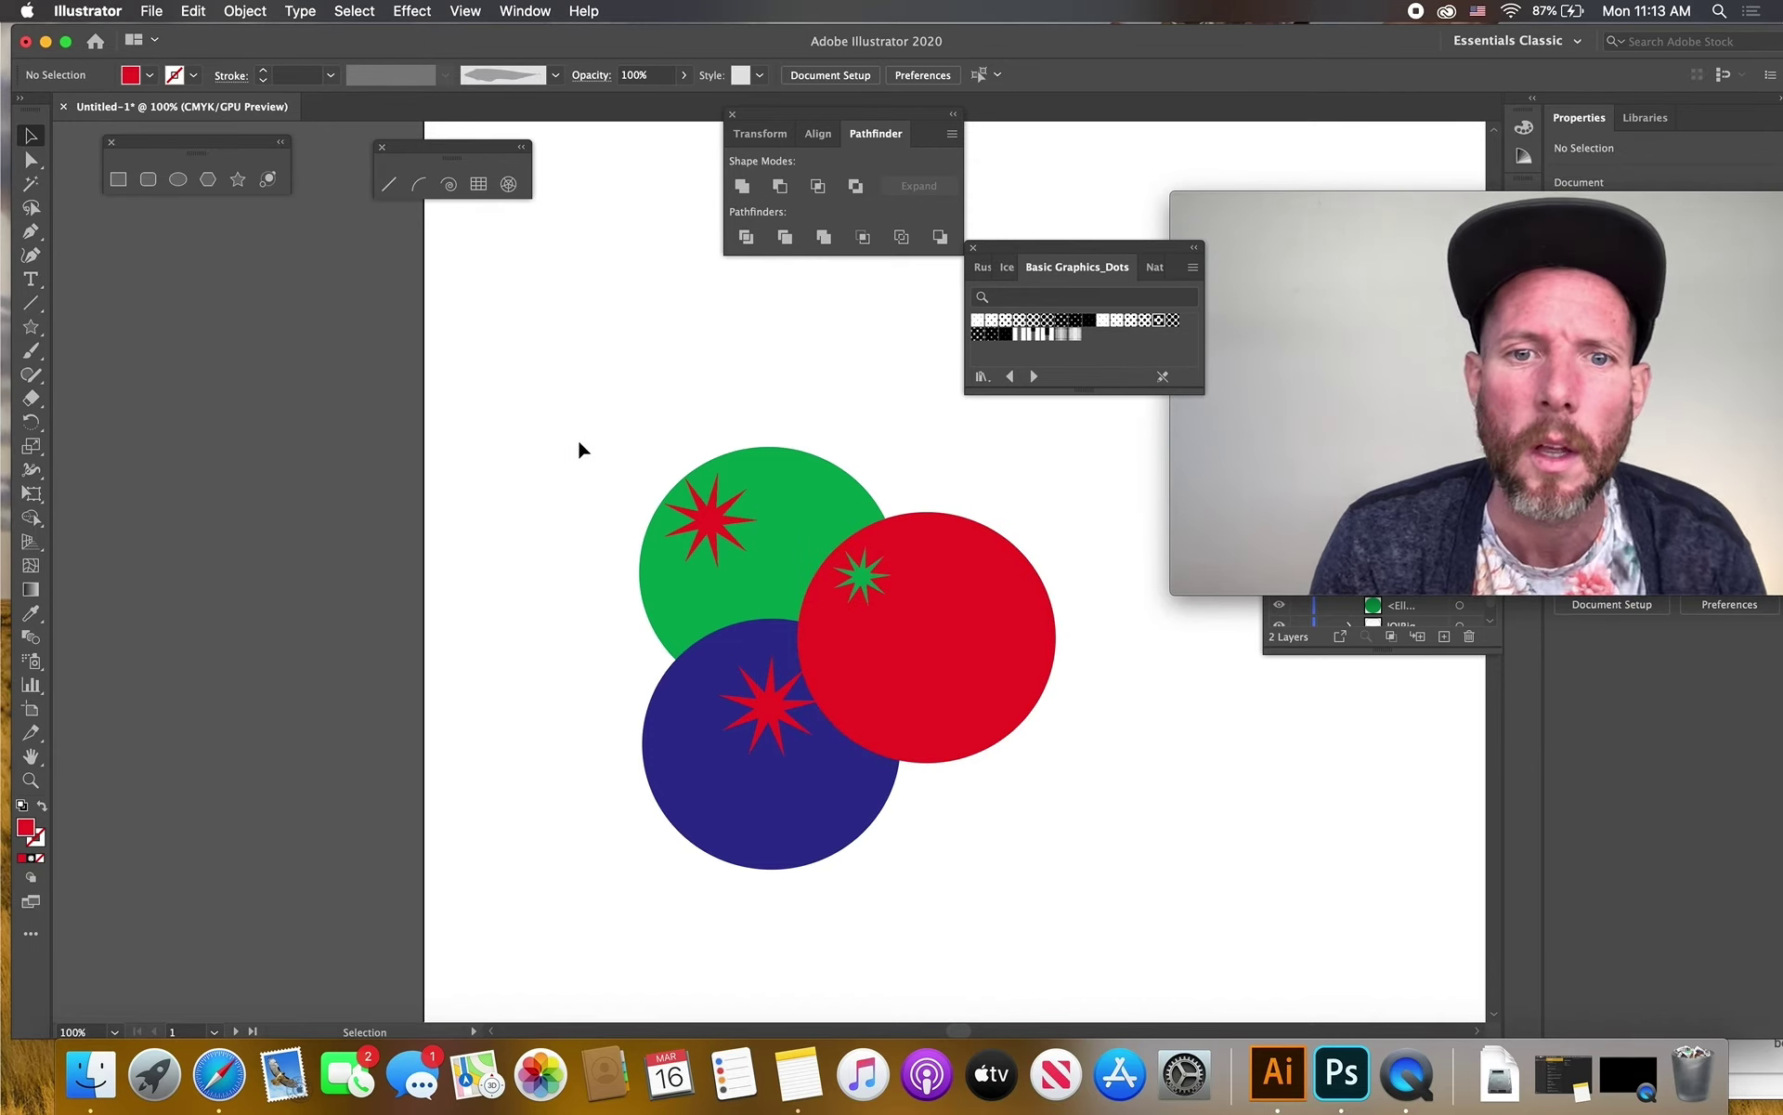
# Make a new pattern from the three overlapping circles and their stars
pyautogui.moveTo(555, 443); pyautogui.dragTo(1094, 915)
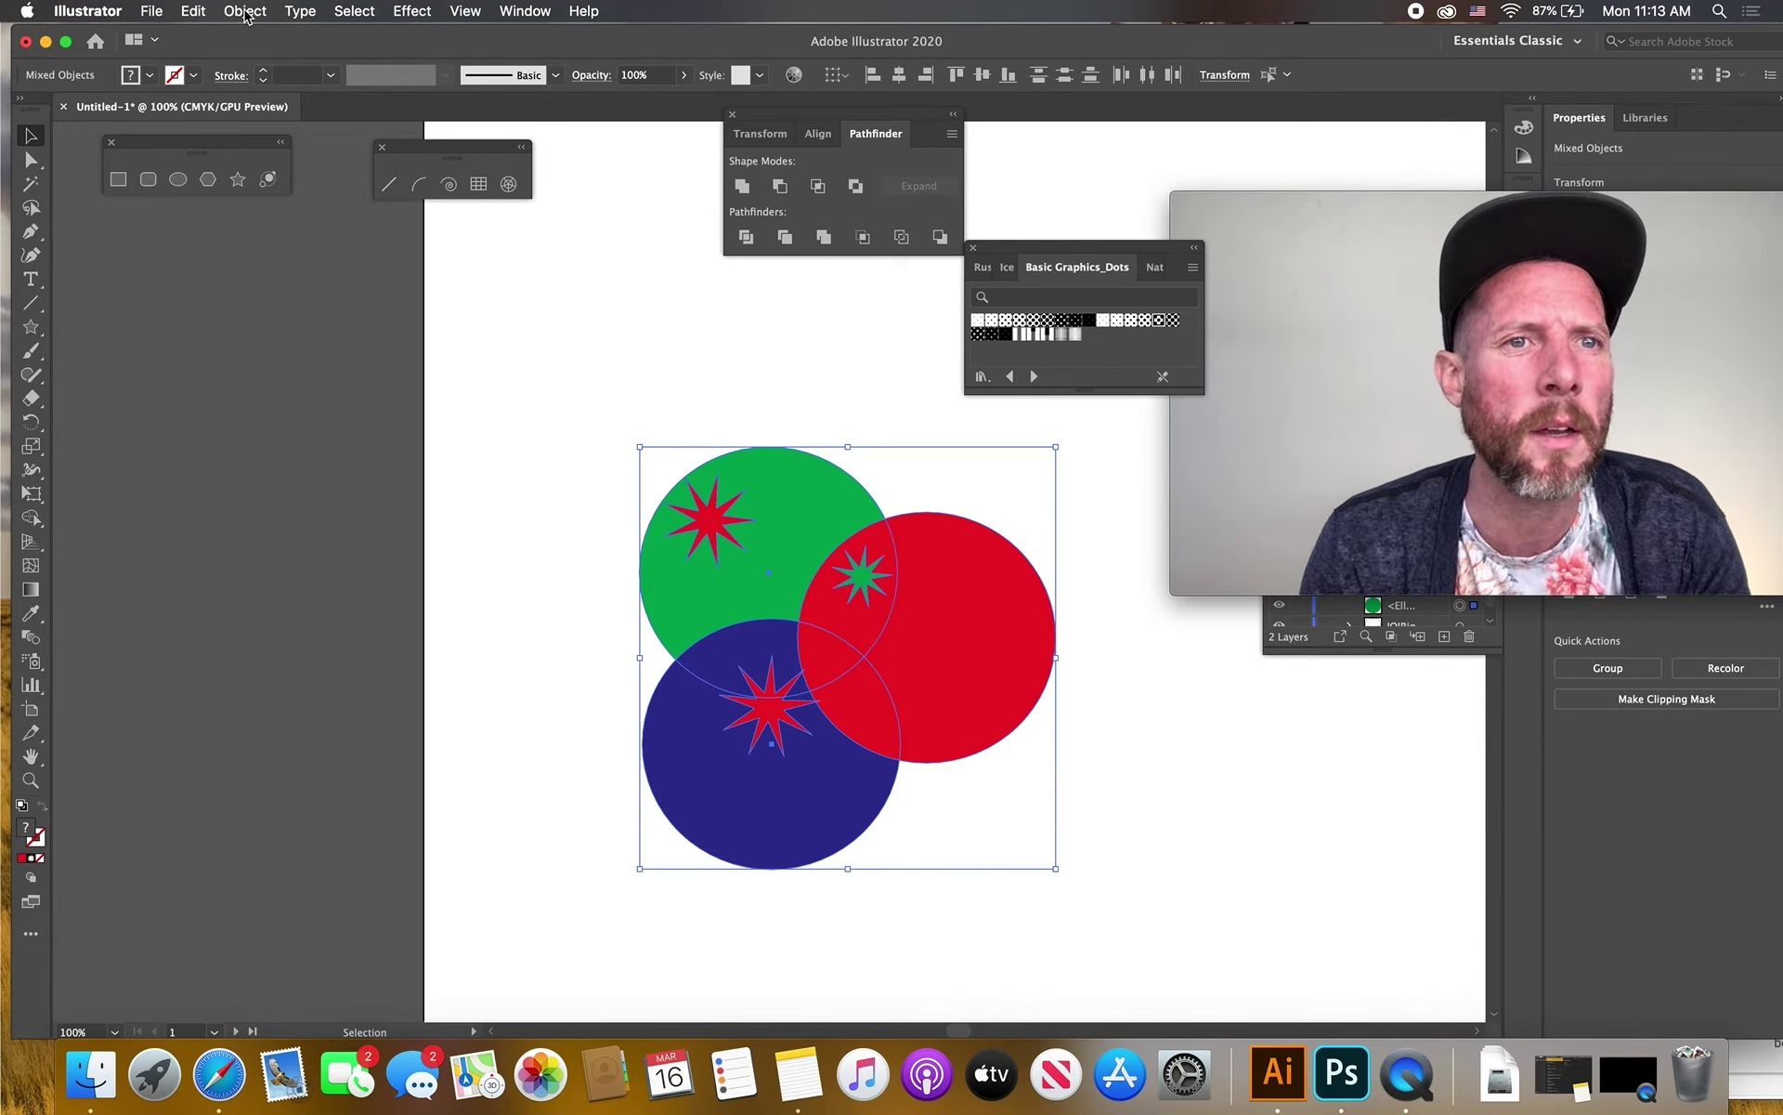
pyautogui.click(246, 11)
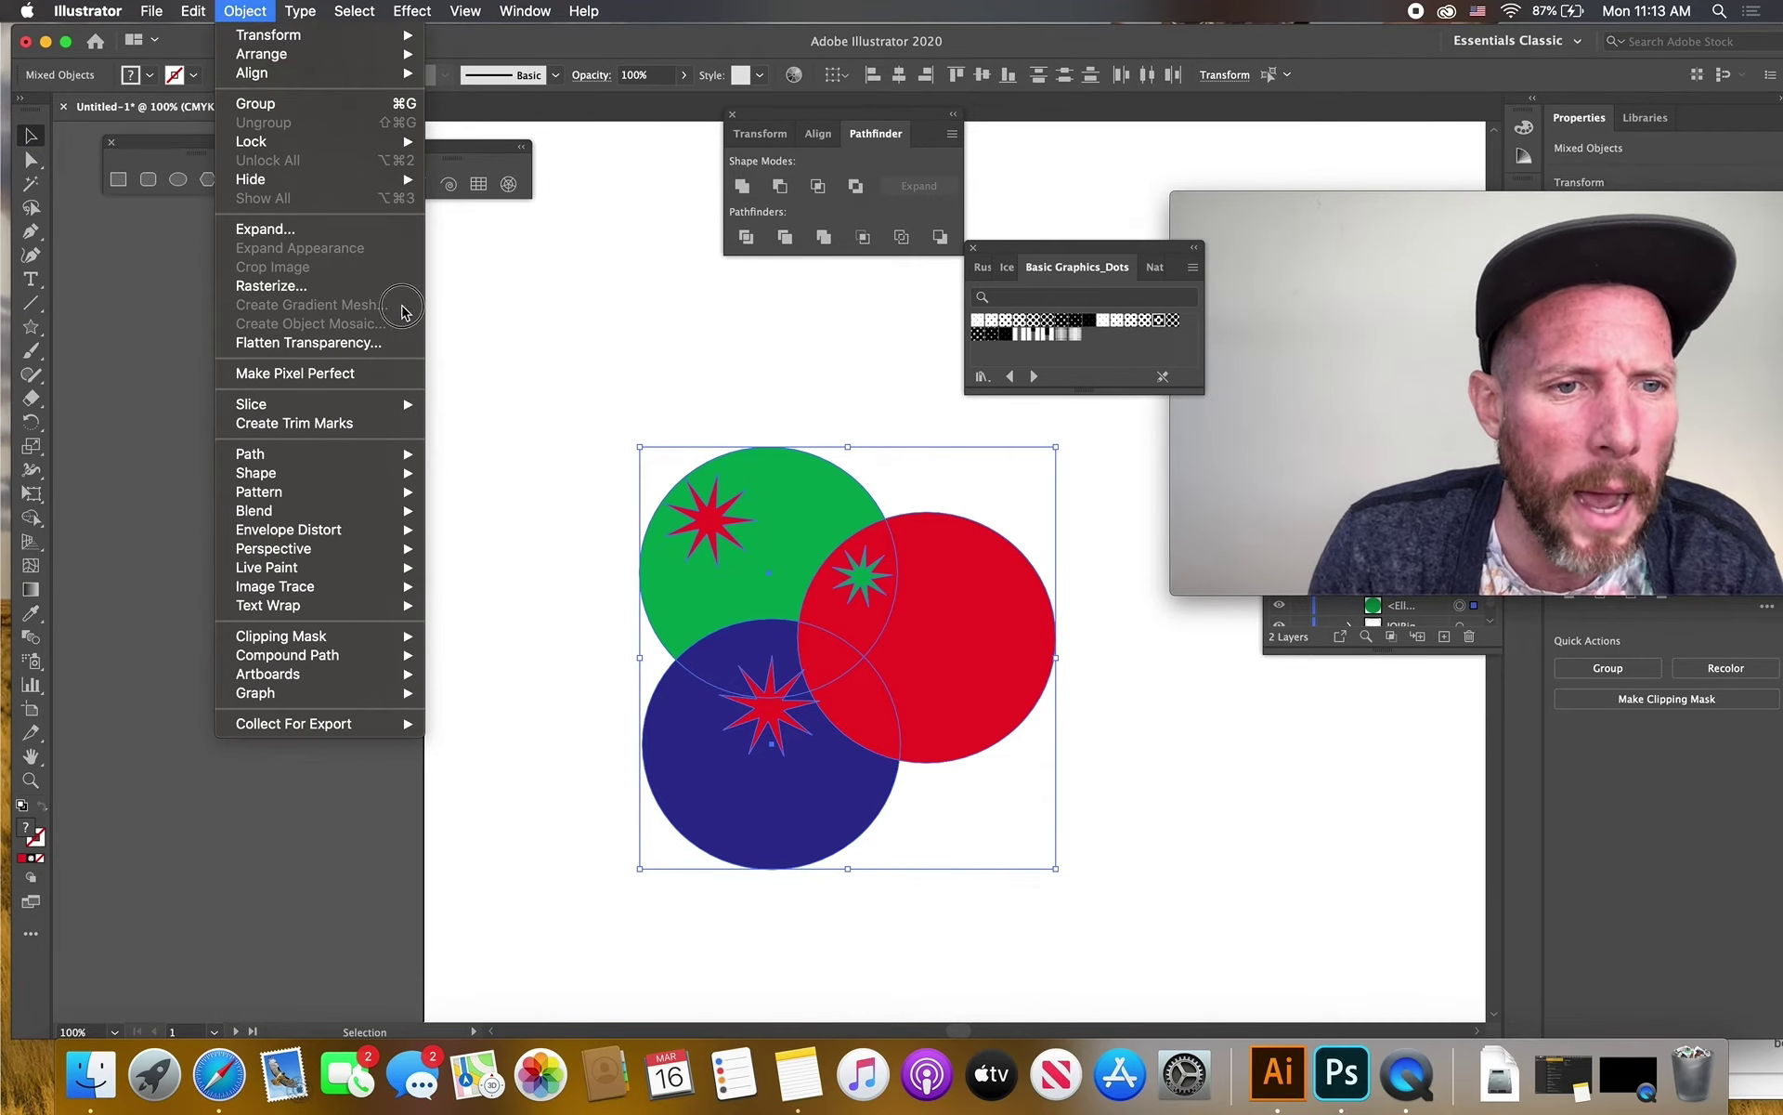
pyautogui.moveTo(395, 493)
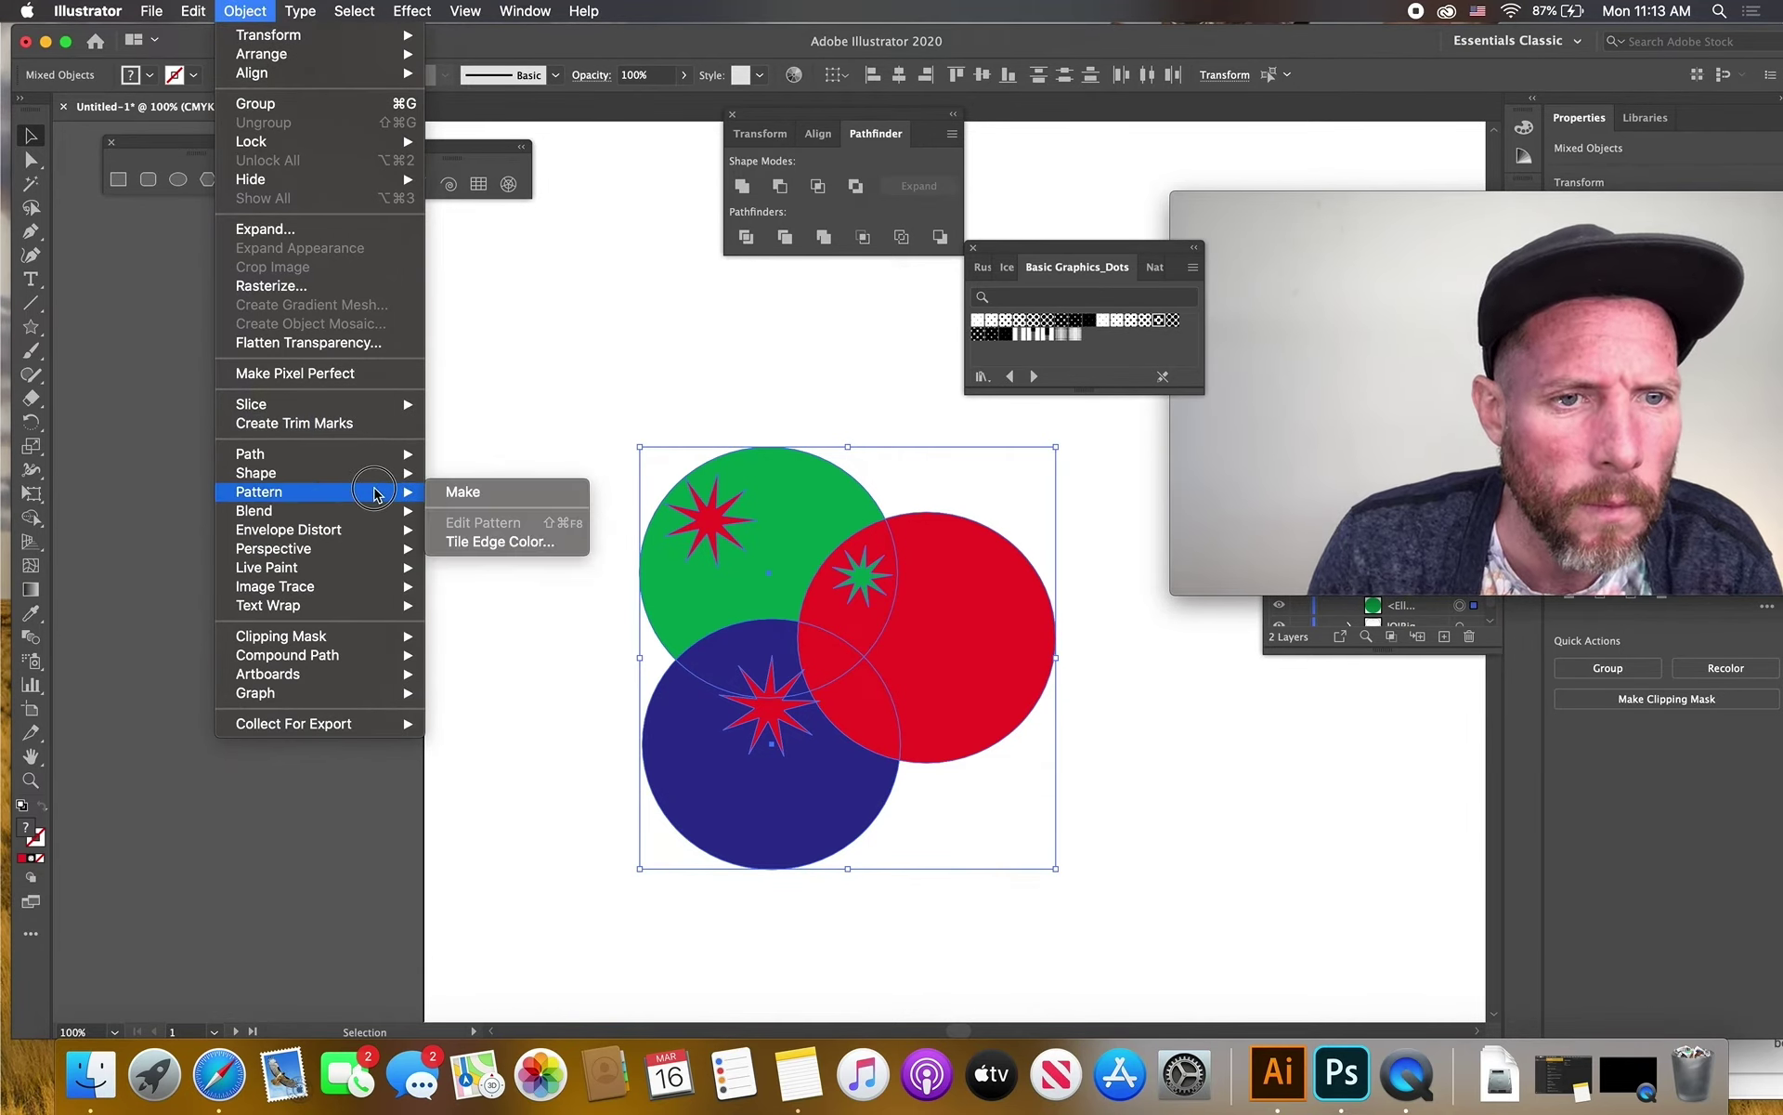
pyautogui.click(450, 495)
pyautogui.click(246, 10)
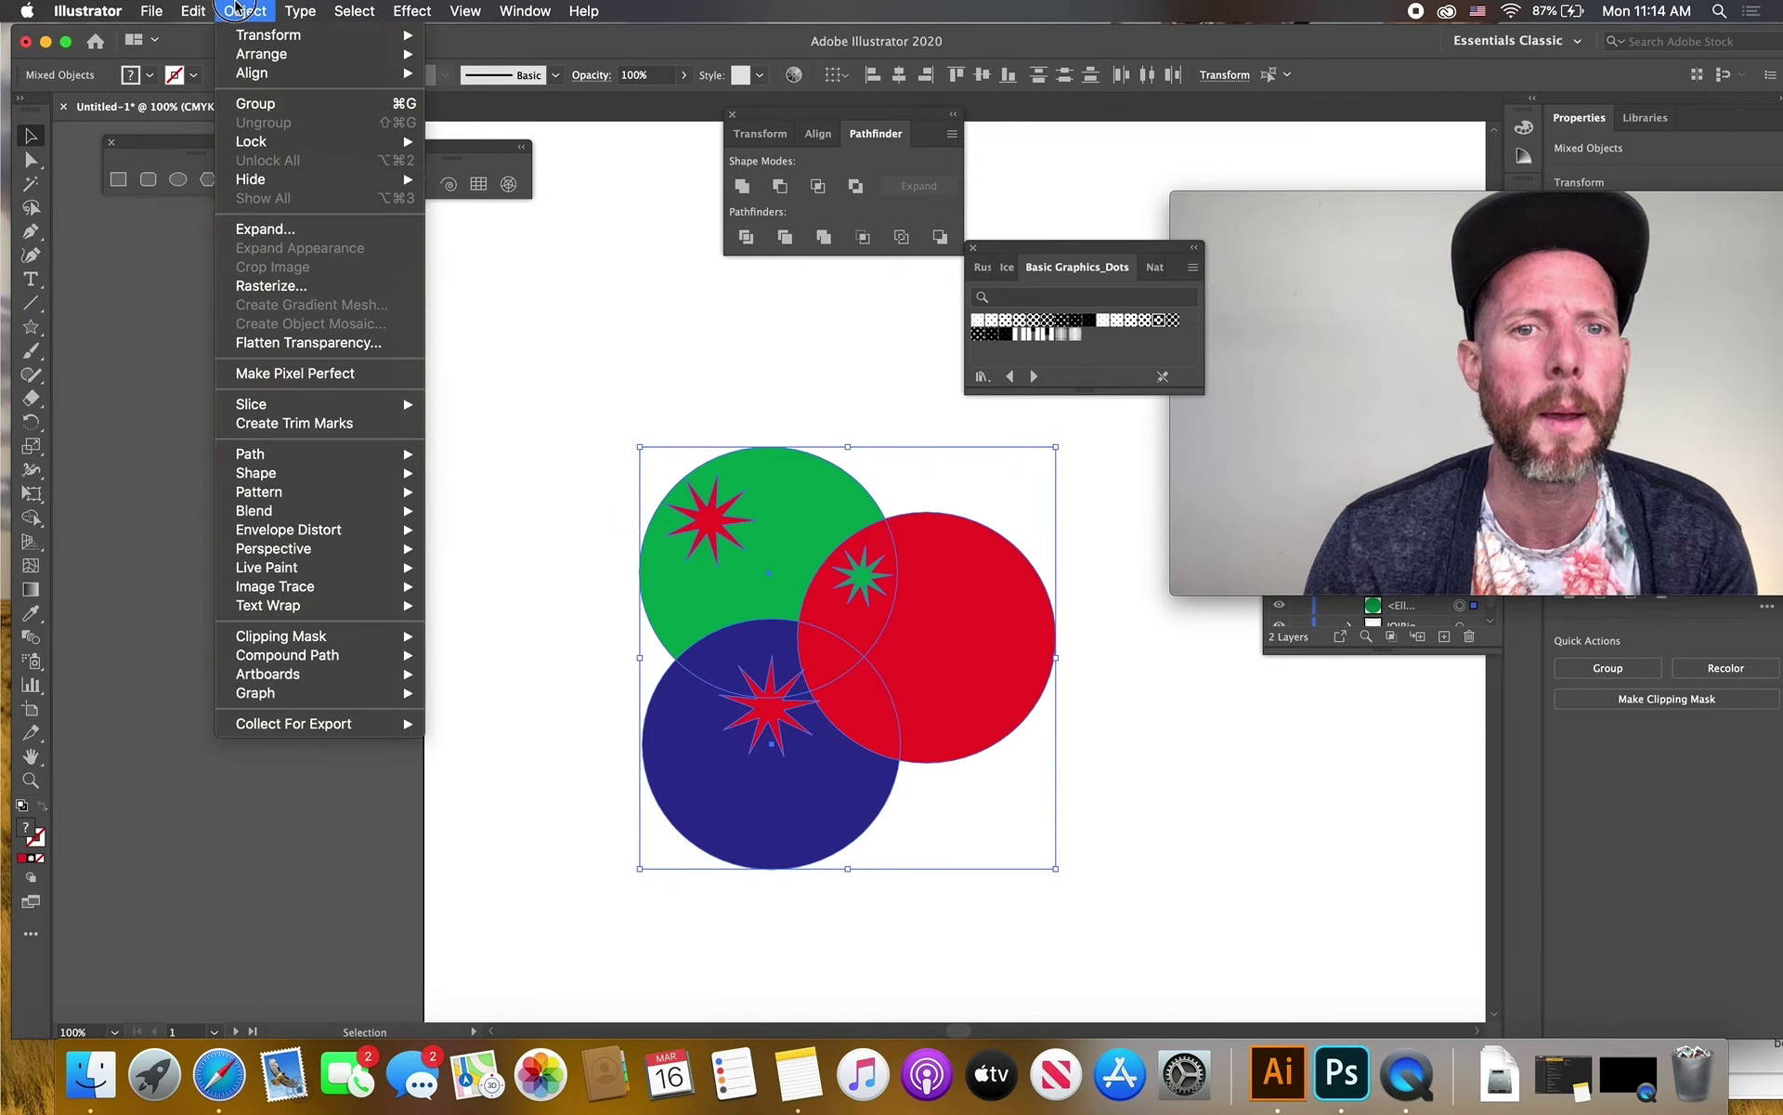
pyautogui.moveTo(325, 455)
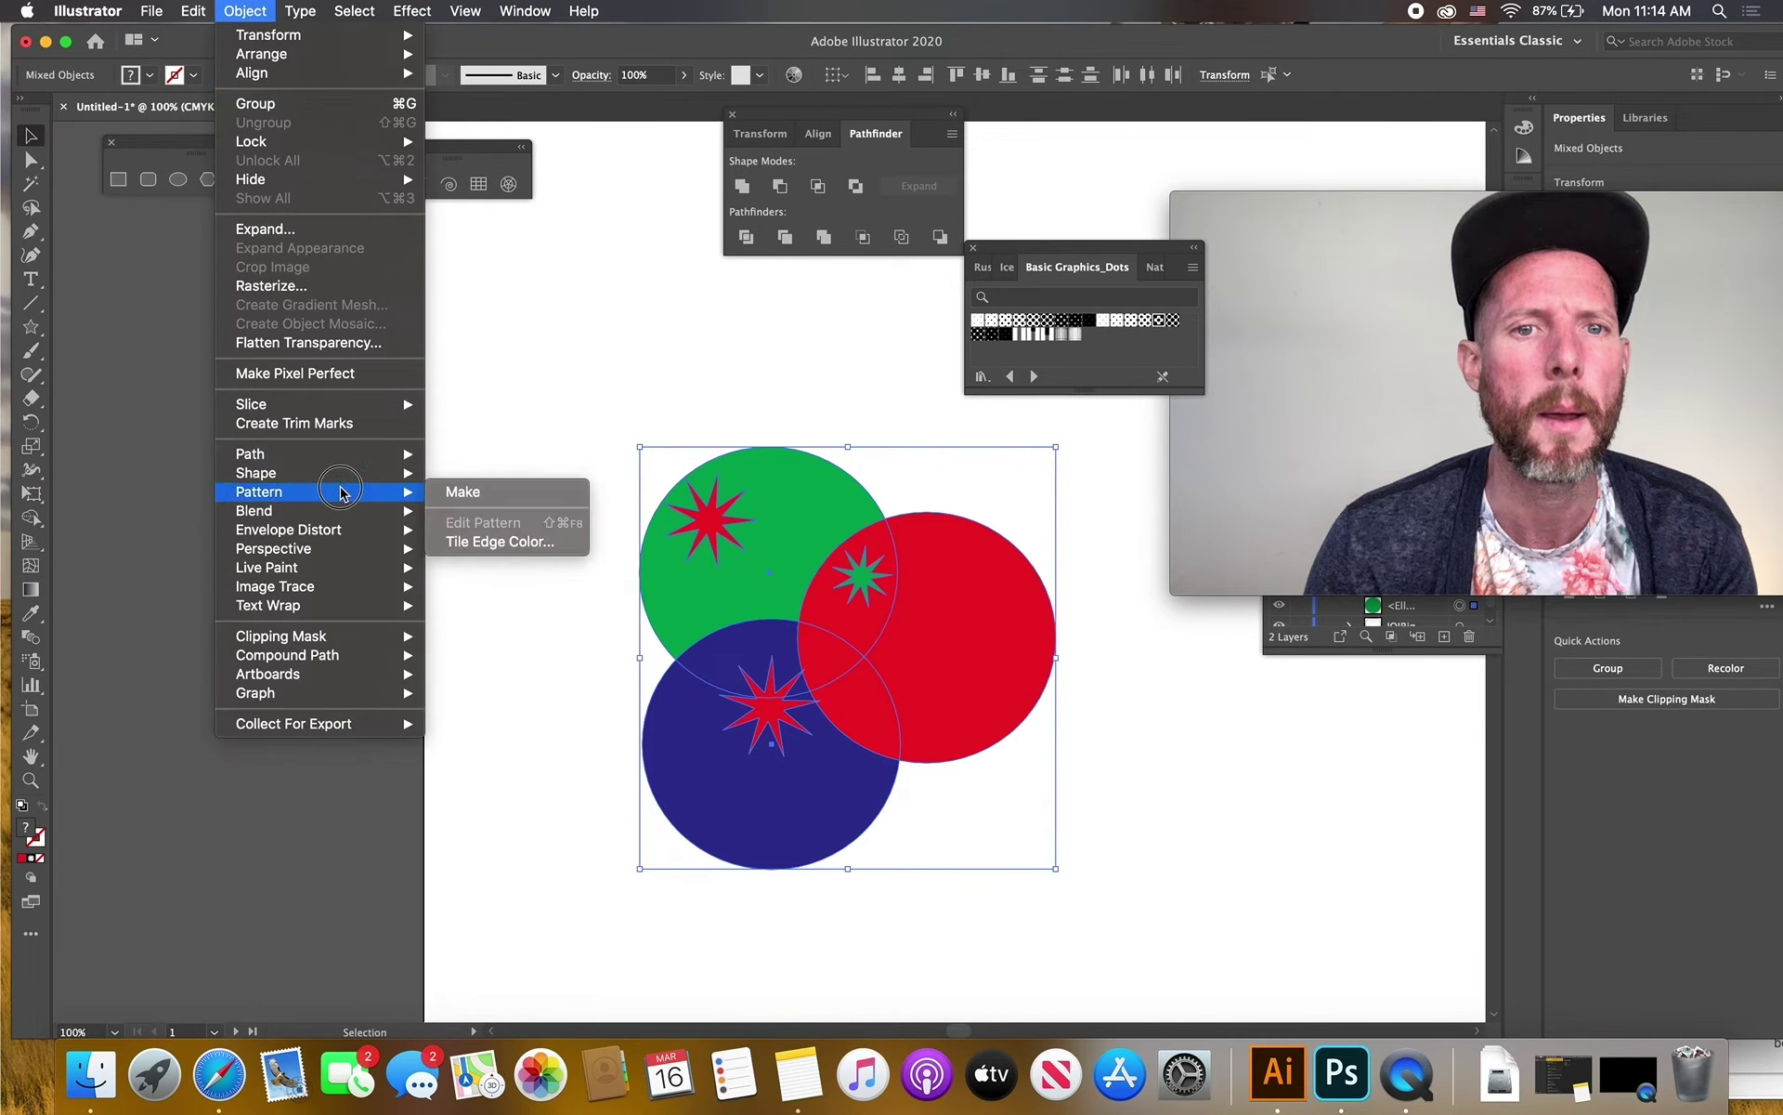
pyautogui.click(460, 492)
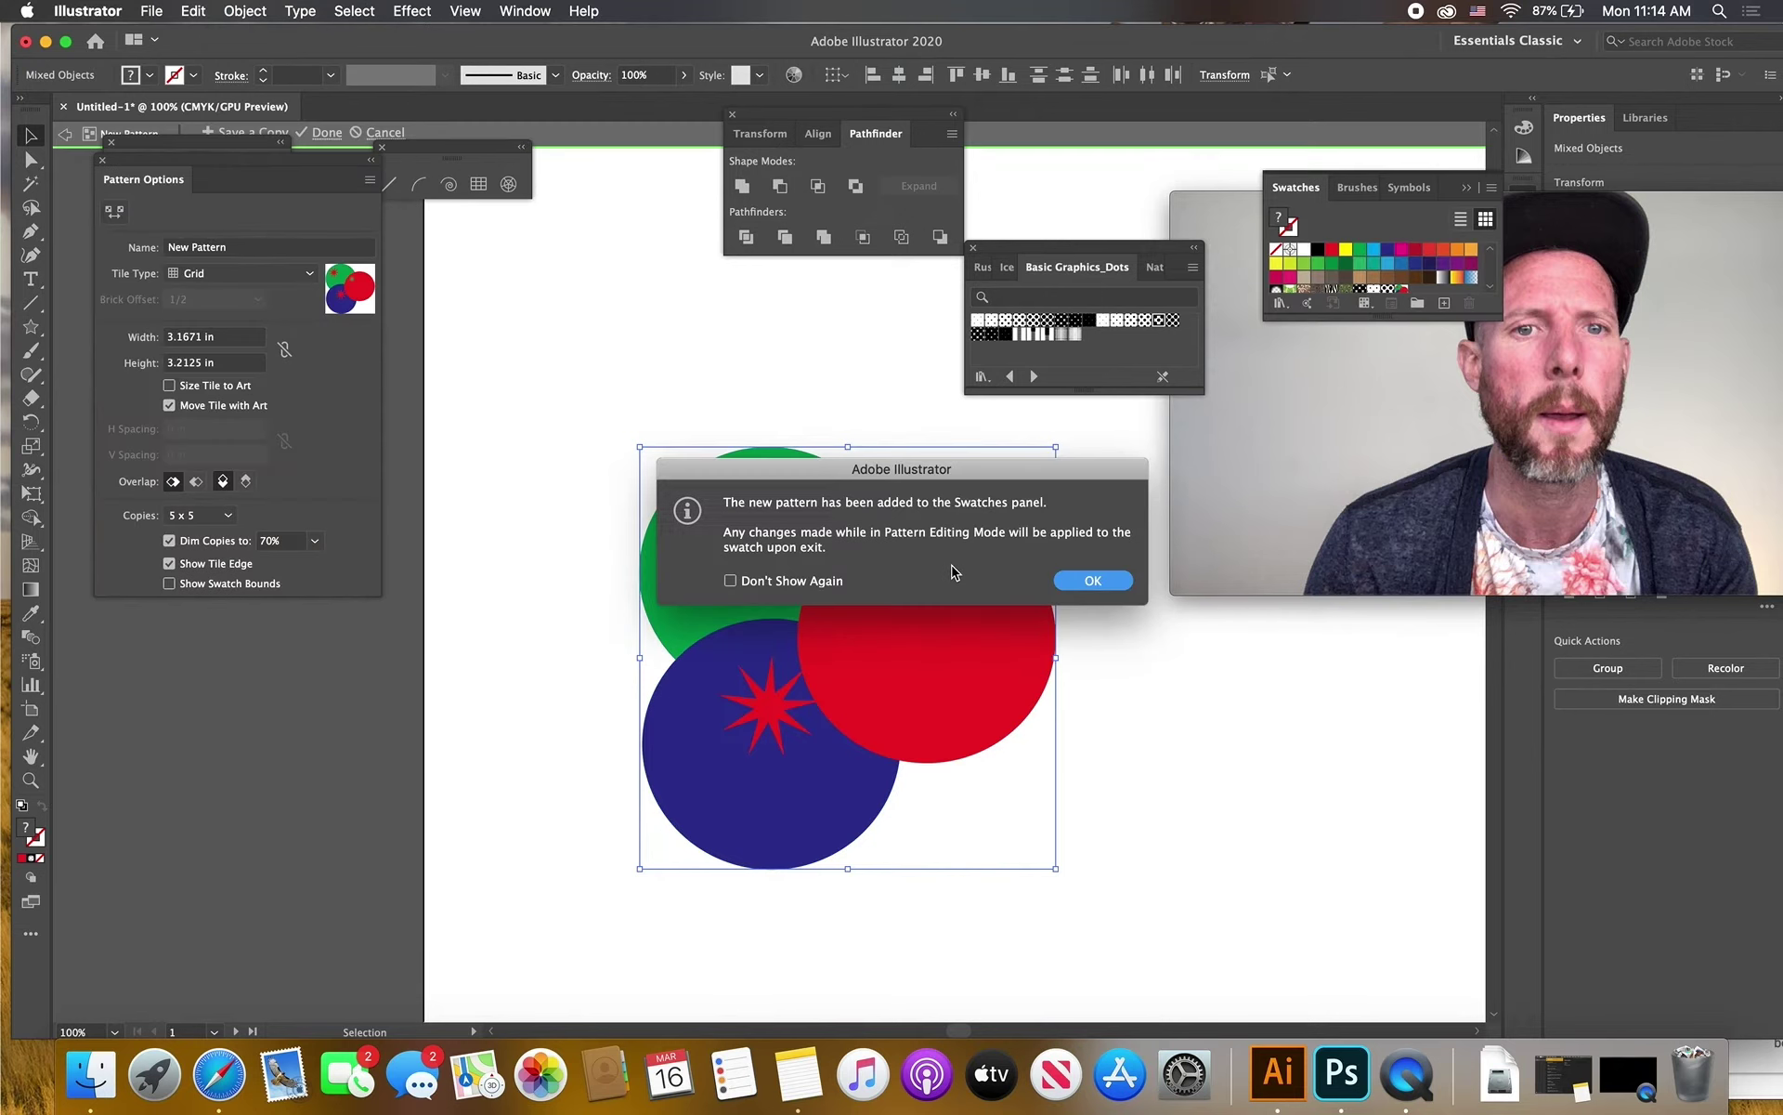
pyautogui.click(1093, 582)
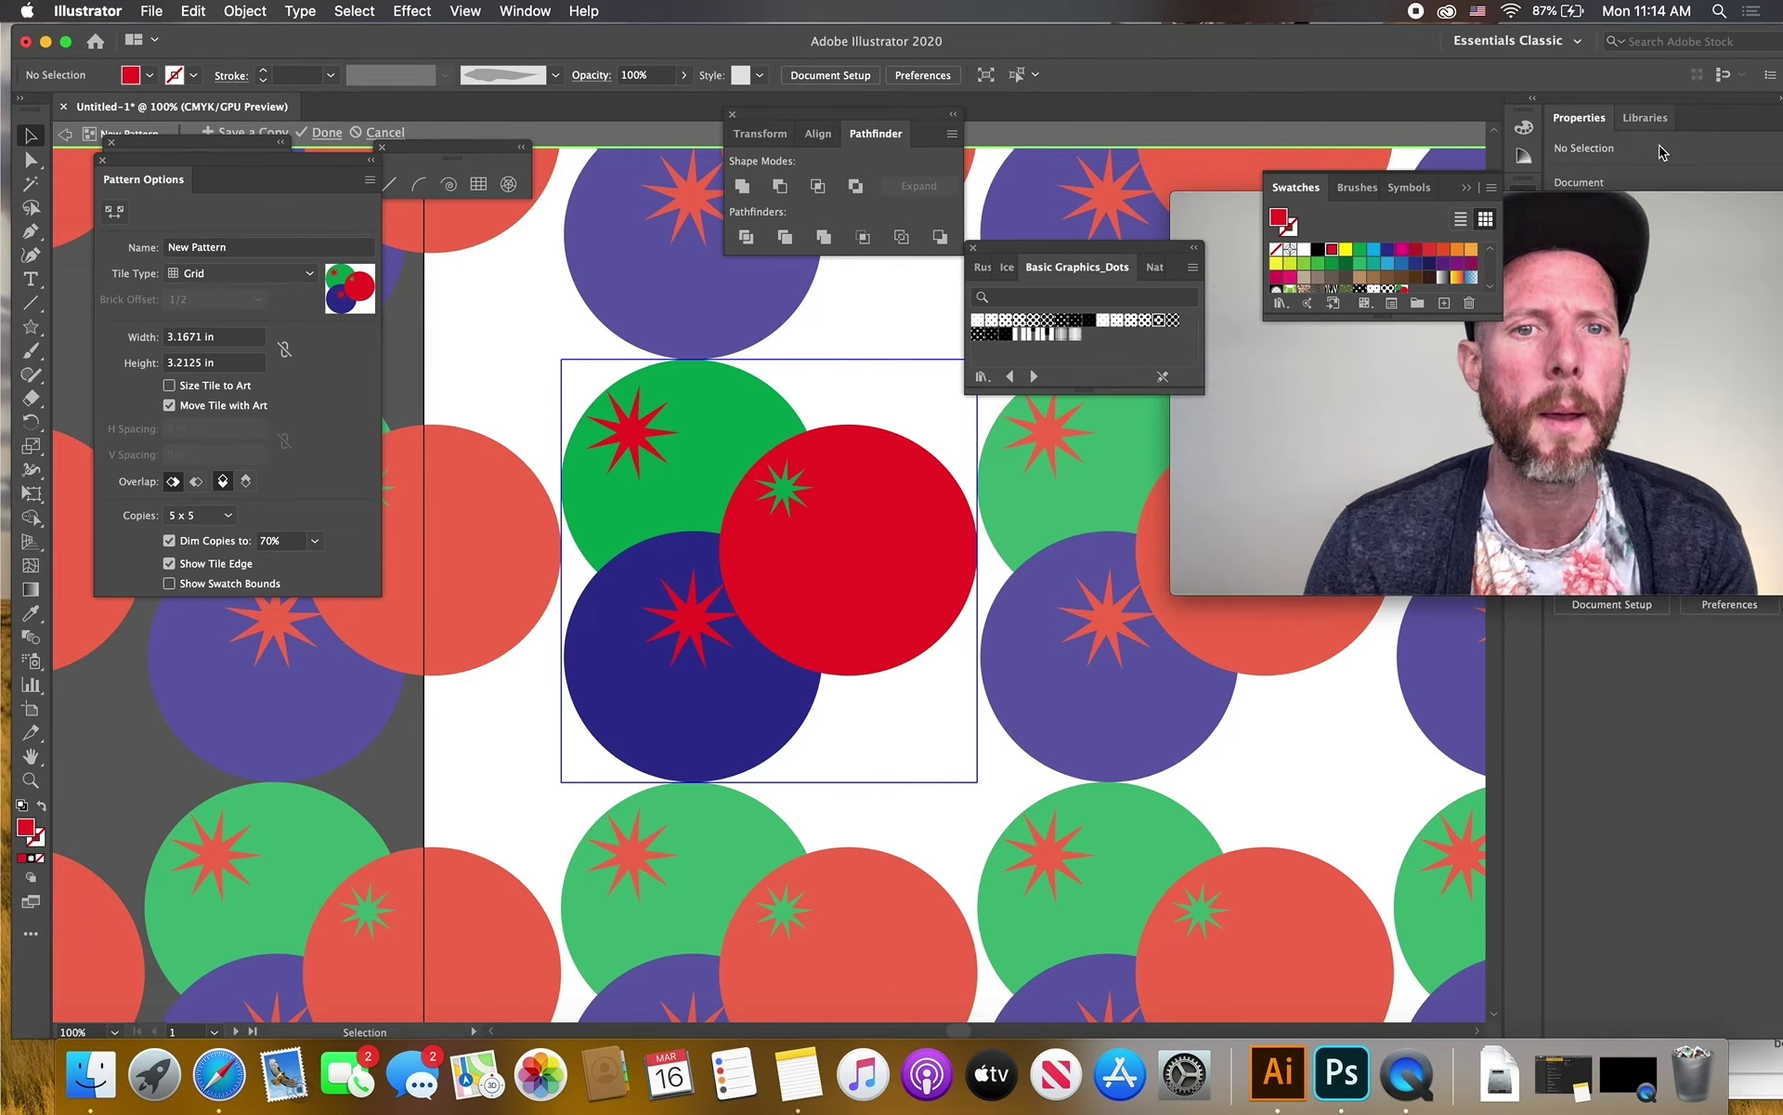
# Move the QuickTime movie recording window down and close it
pyautogui.click(1620, 206)
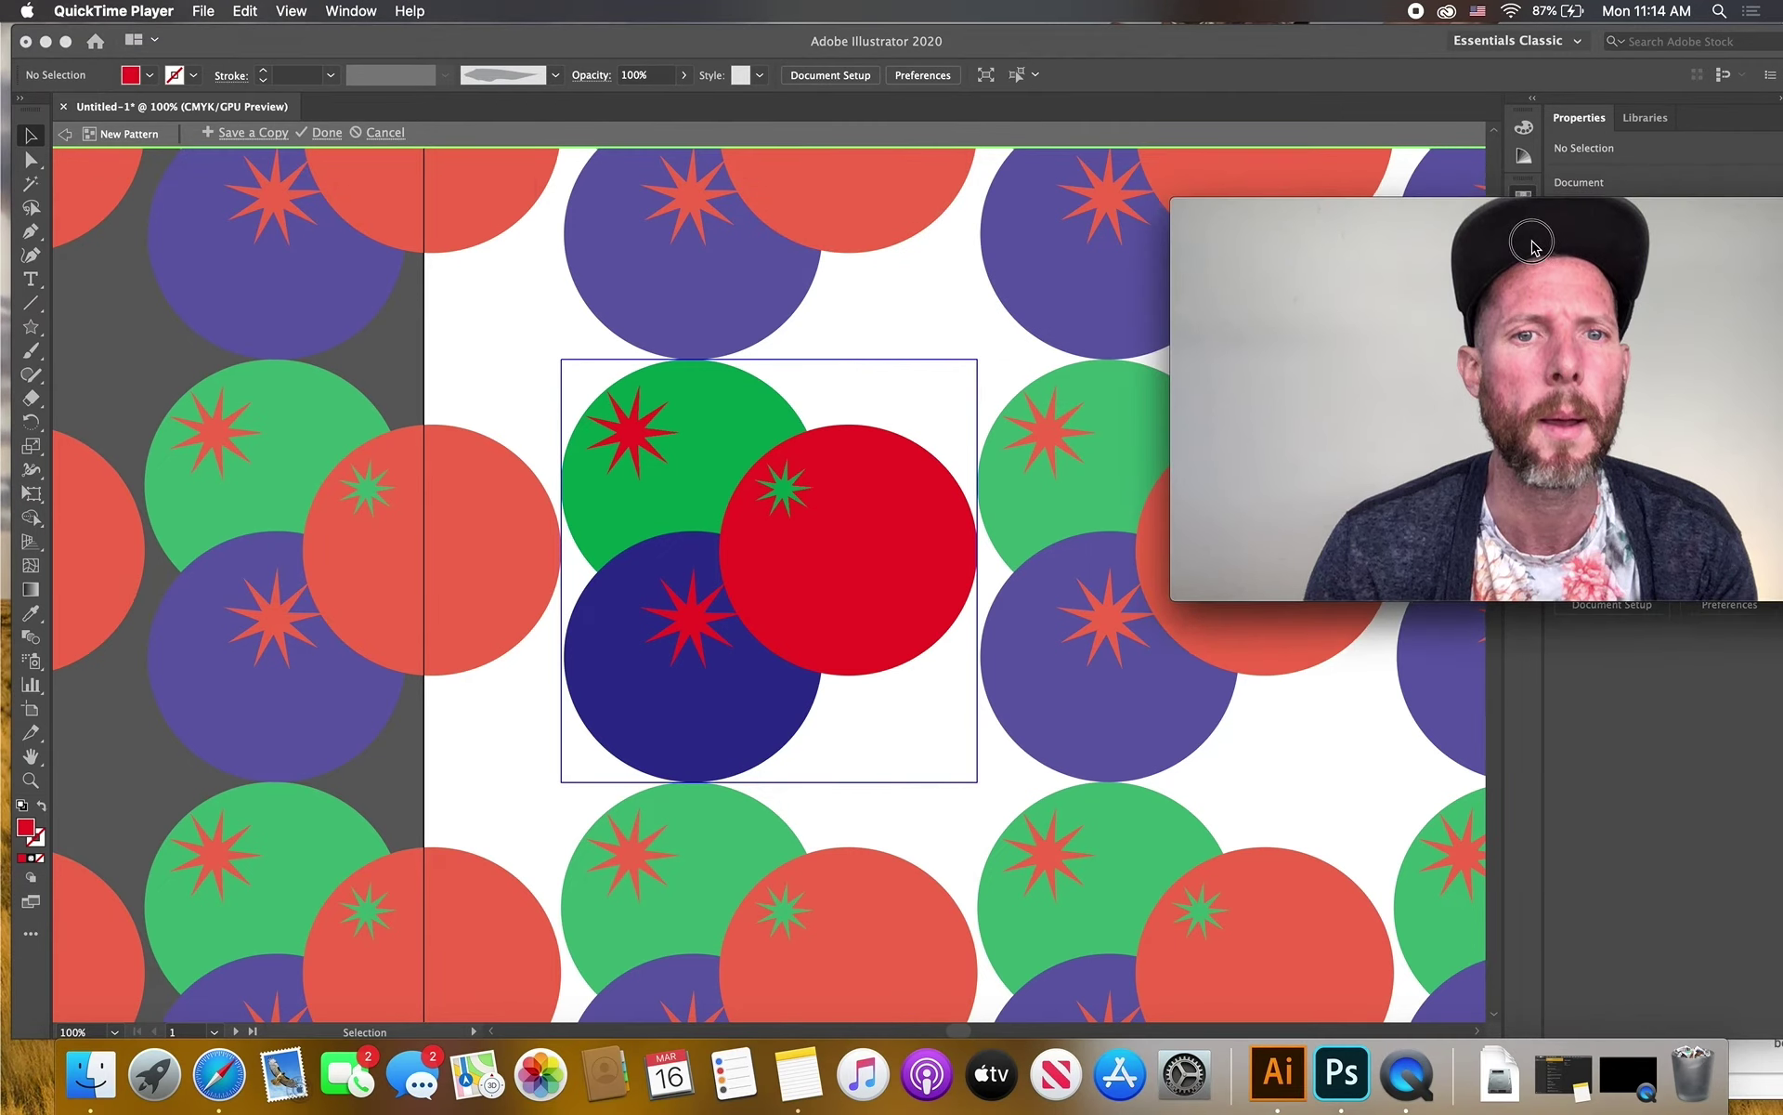
pyautogui.moveTo(1531, 232); pyautogui.dragTo(1527, 359)
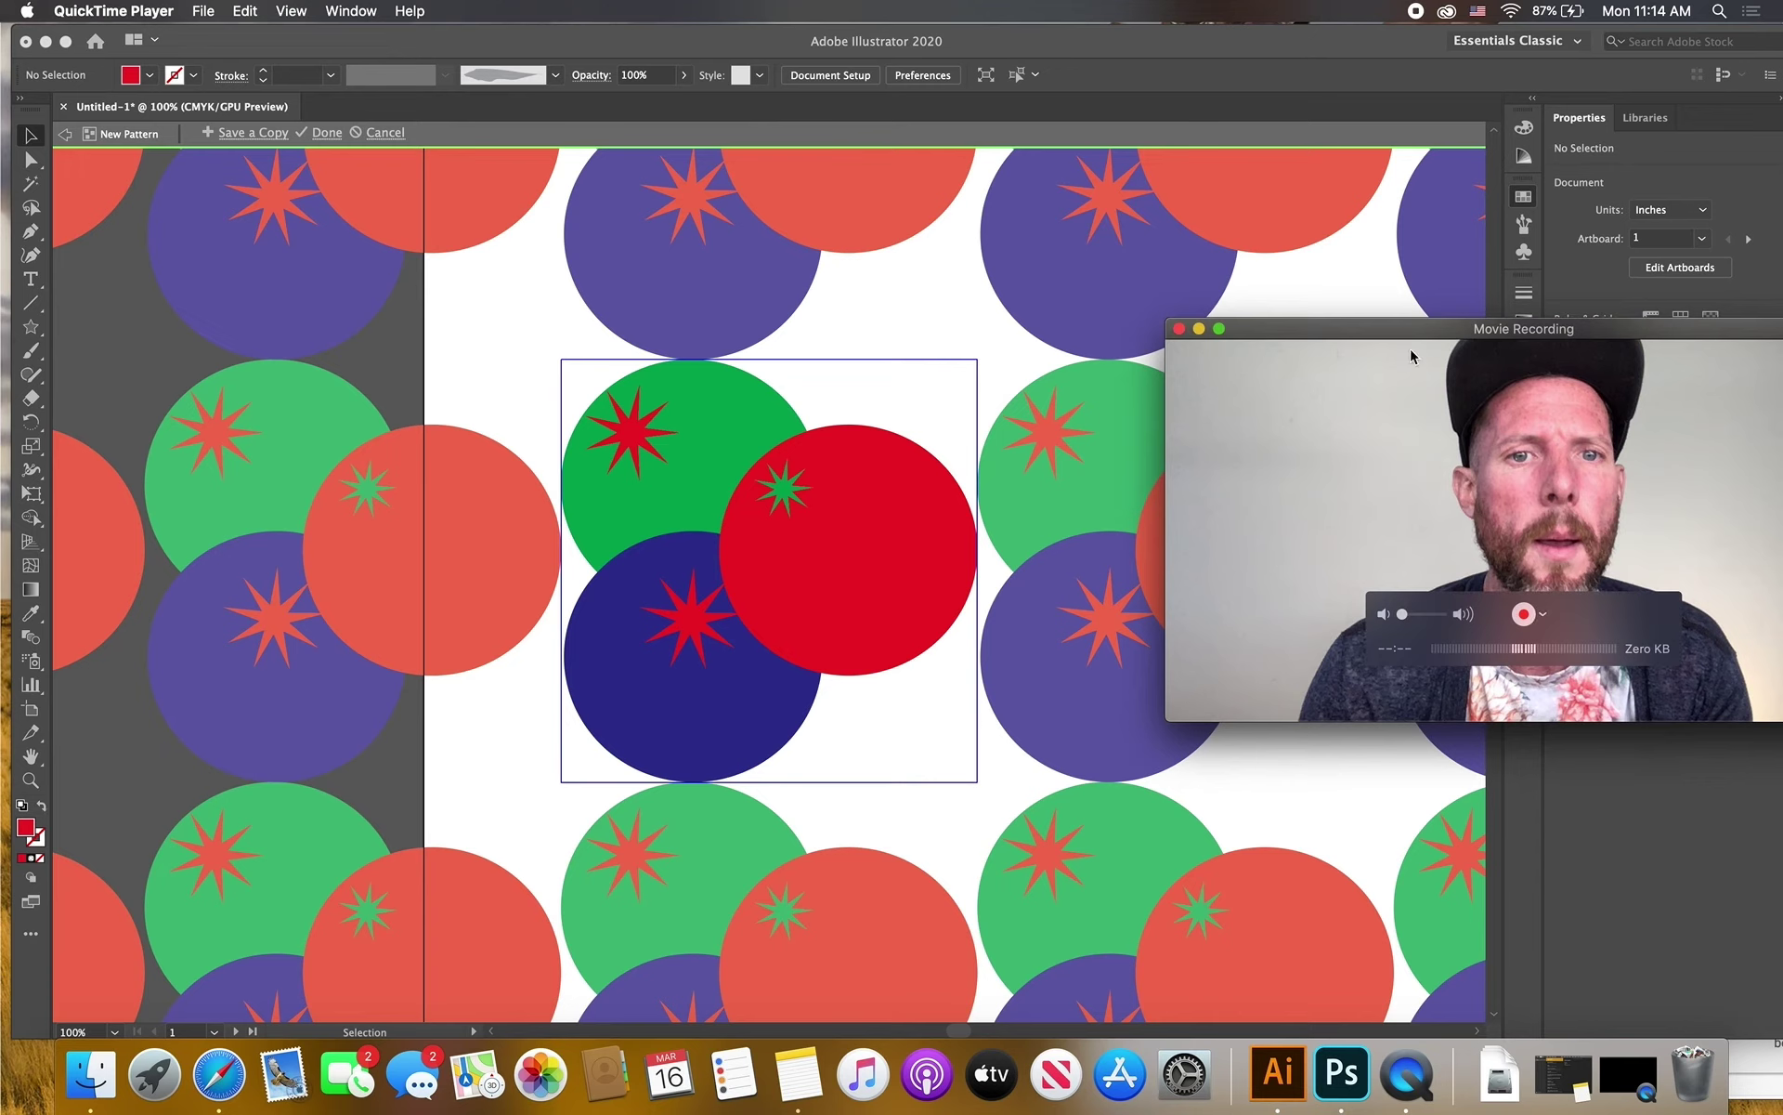
pyautogui.click(1179, 330)
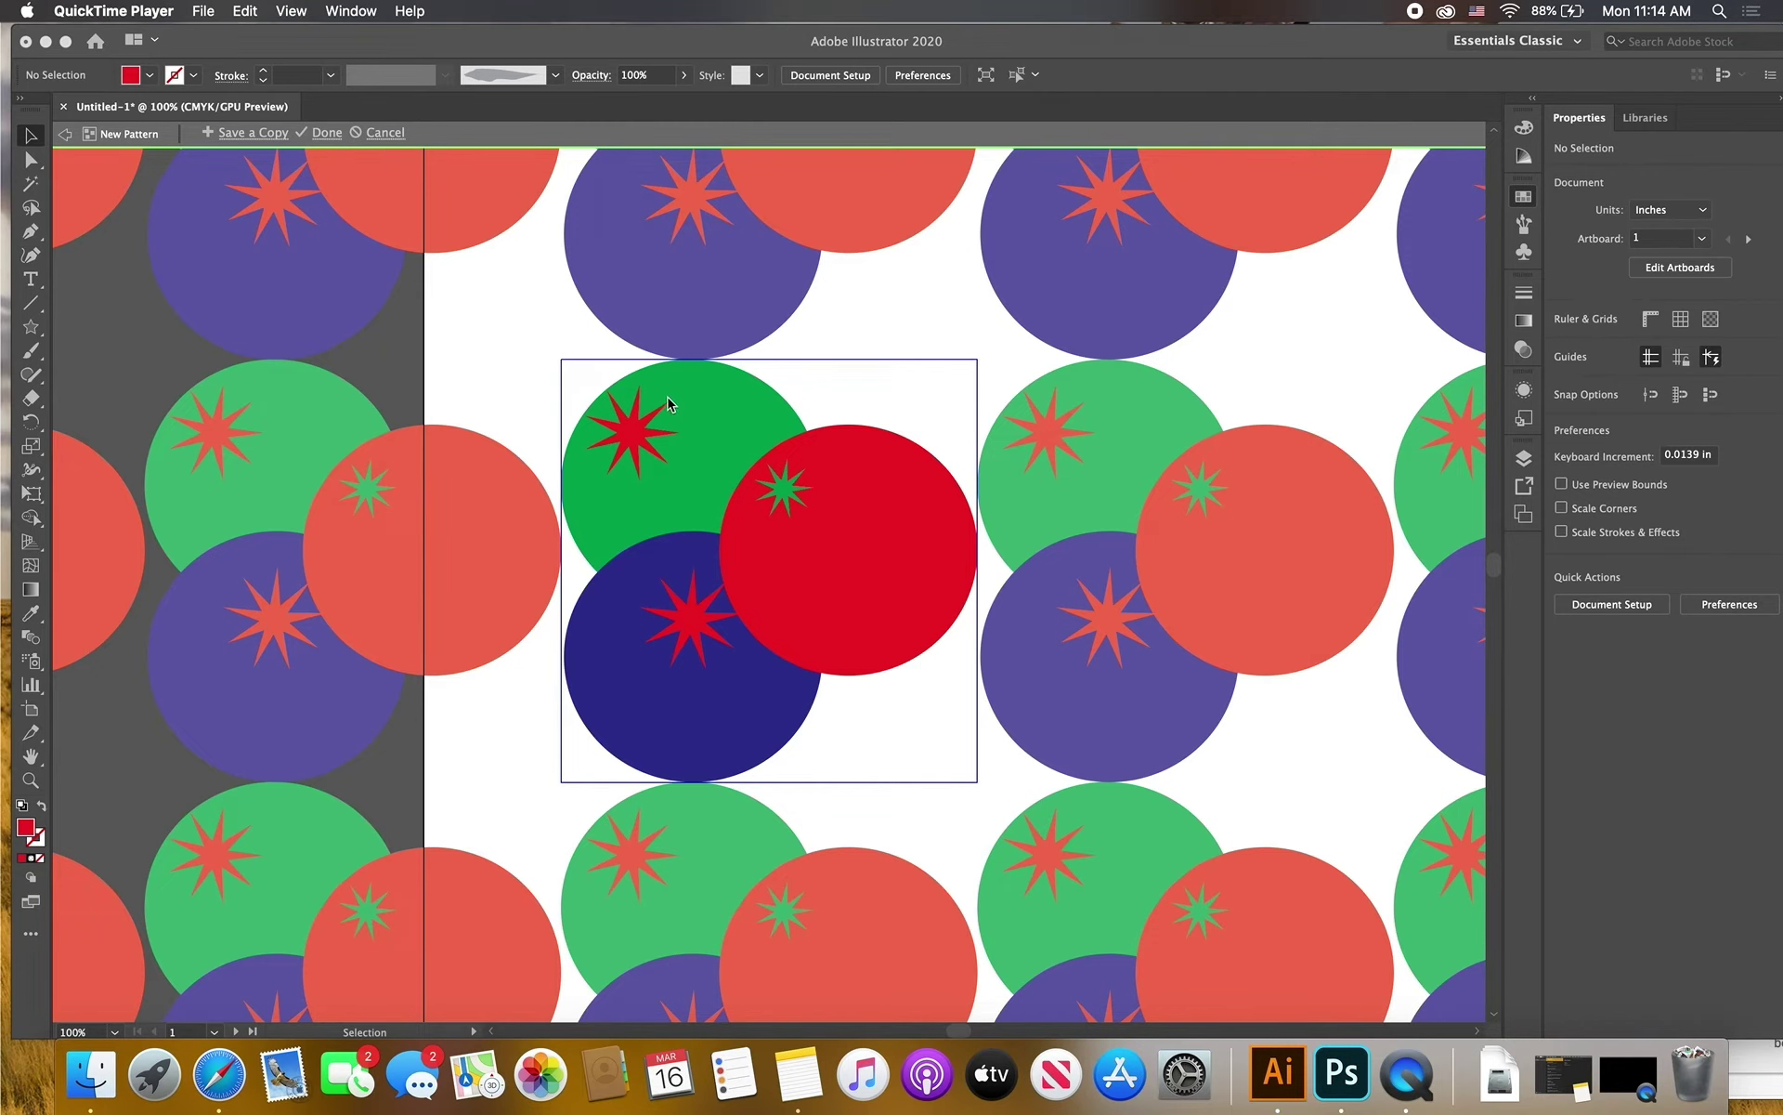
# Shift the green circle's star slightly toward its center and scale all the tile artwork down to about 2.39 by 2.49 in
pyautogui.click(623, 451)
pyautogui.moveTo(622, 450); pyautogui.dragTo(650, 465)
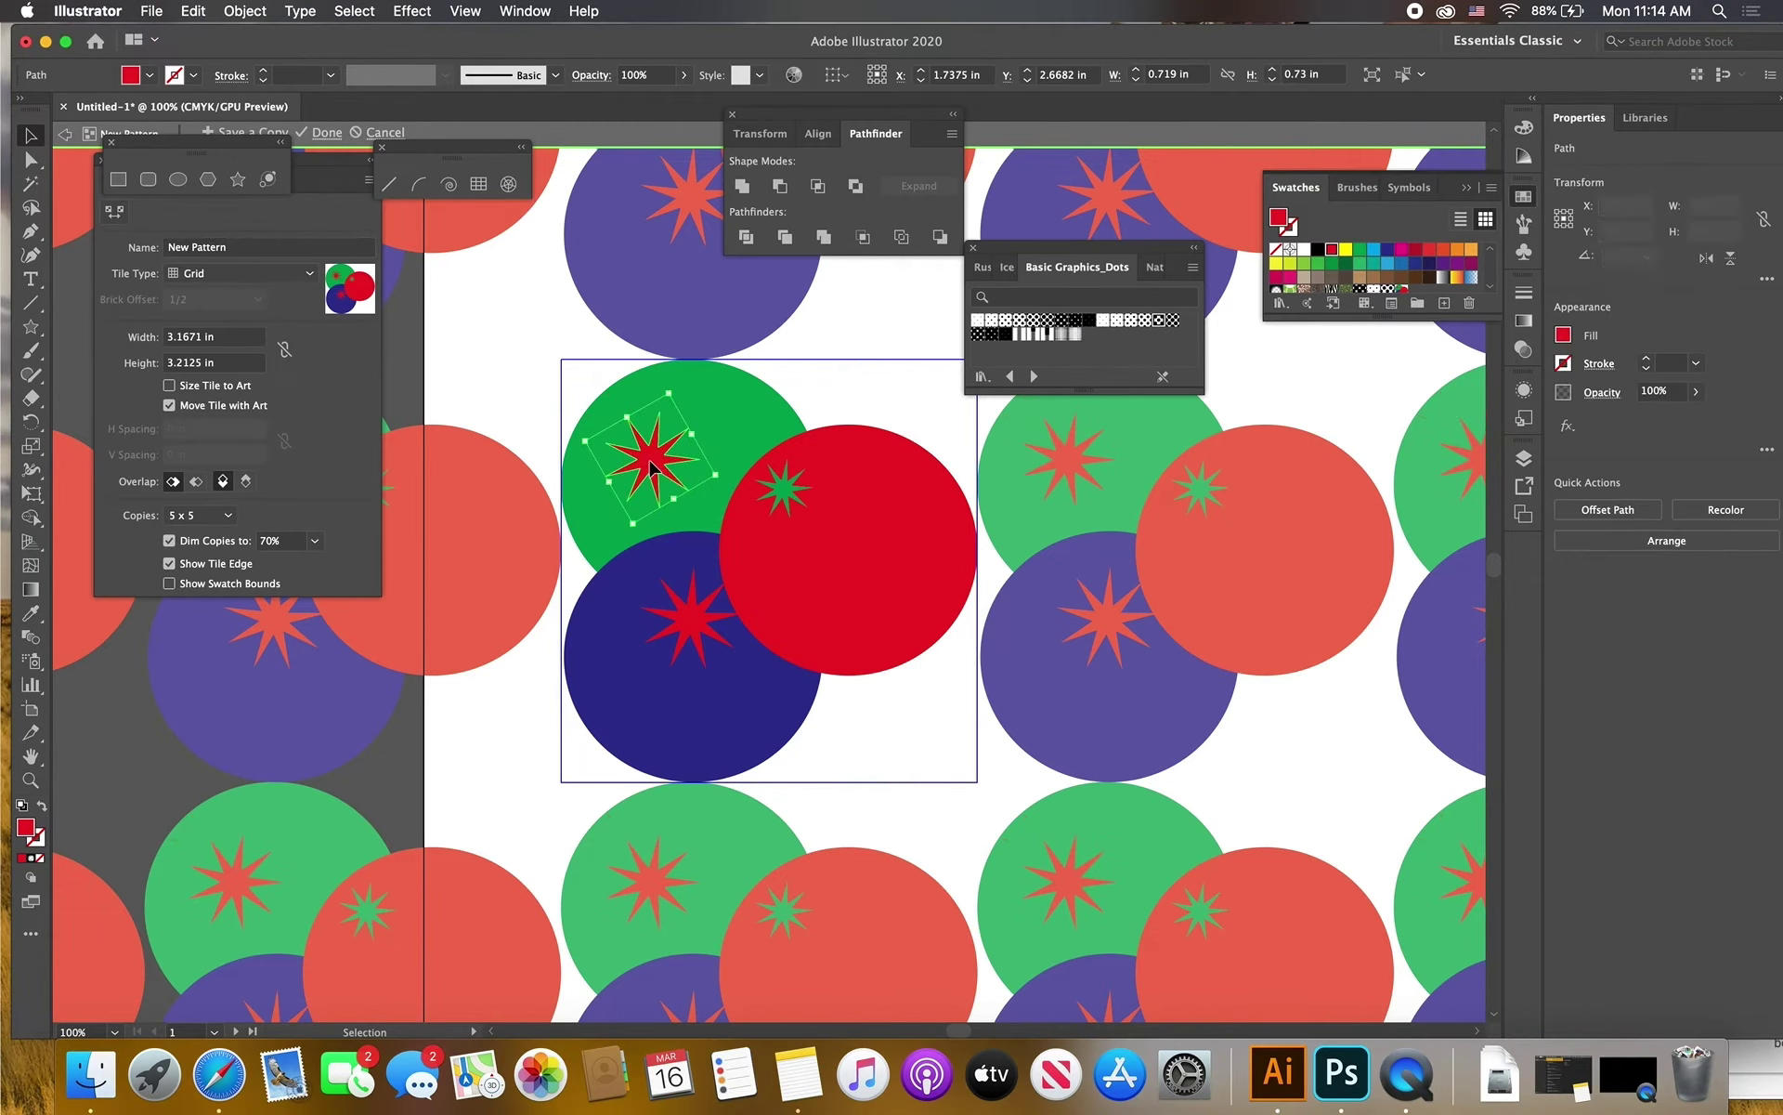
pyautogui.moveTo(568, 376); pyautogui.dragTo(974, 764)
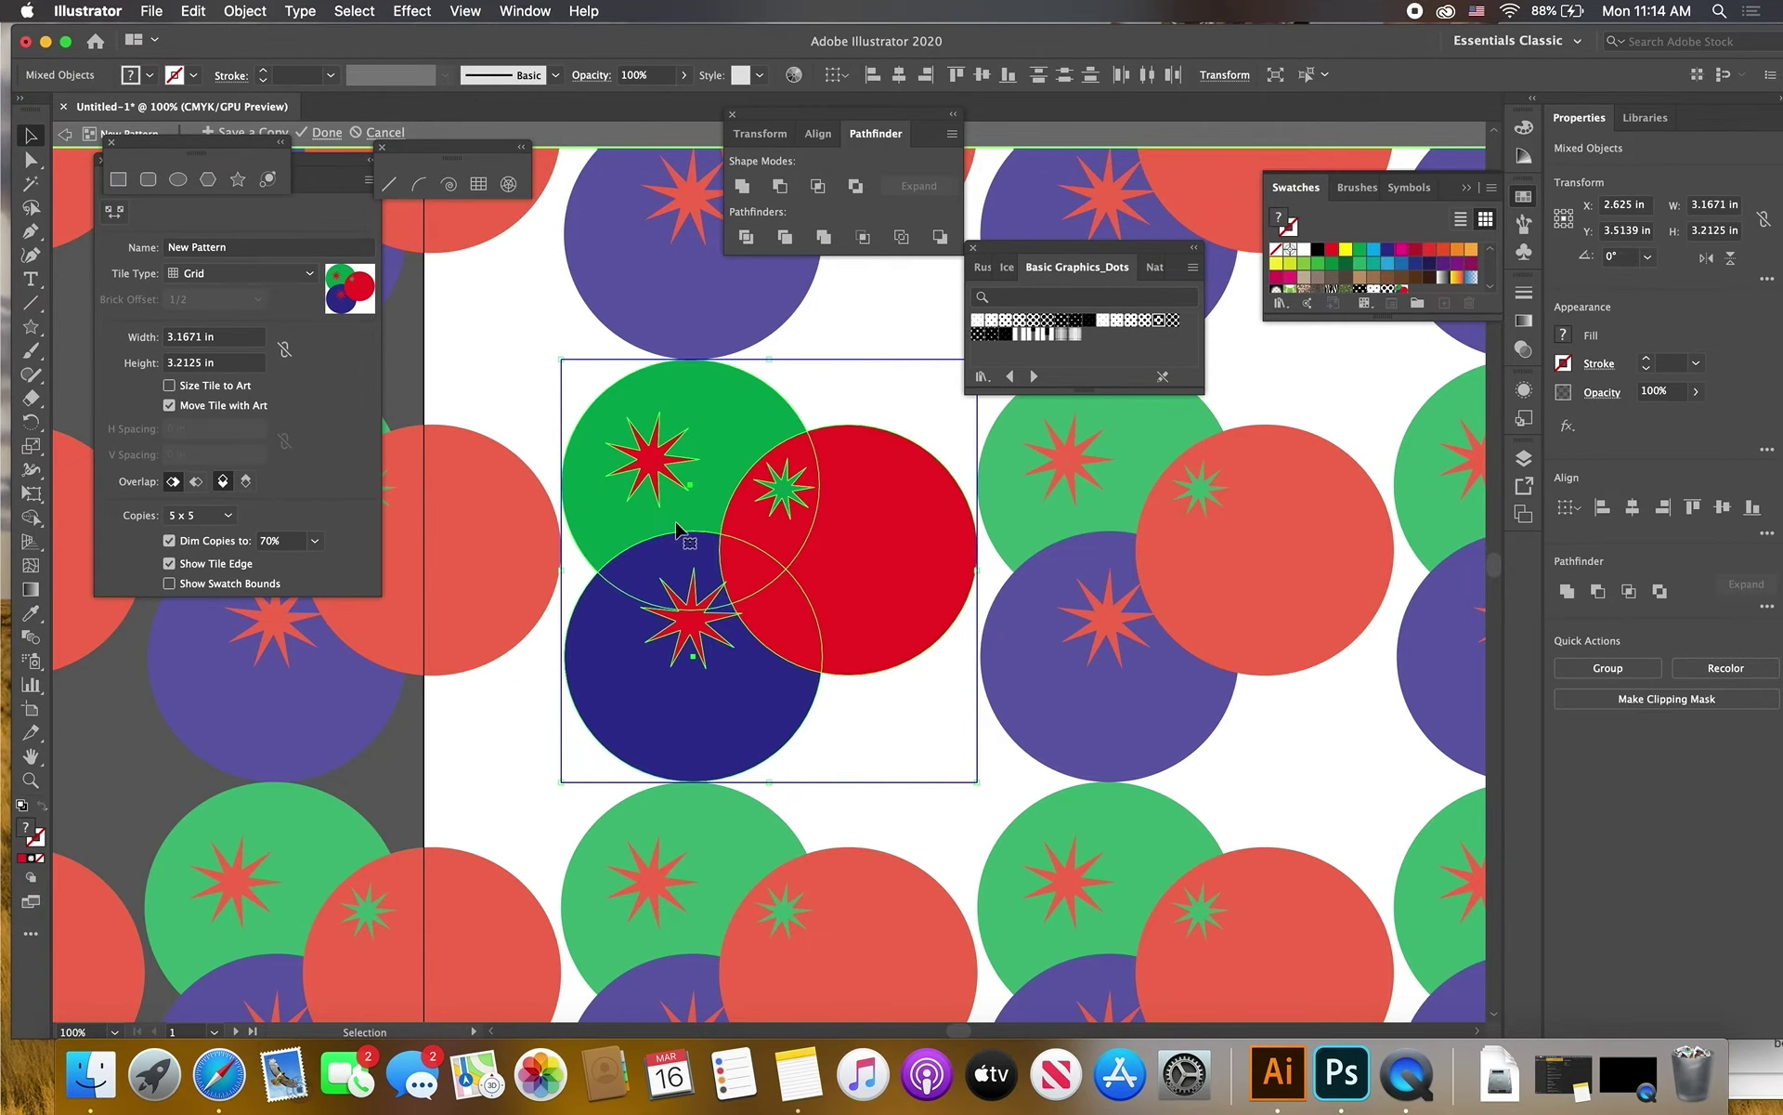
pyautogui.moveTo(561, 364); pyautogui.dragTo(665, 458)
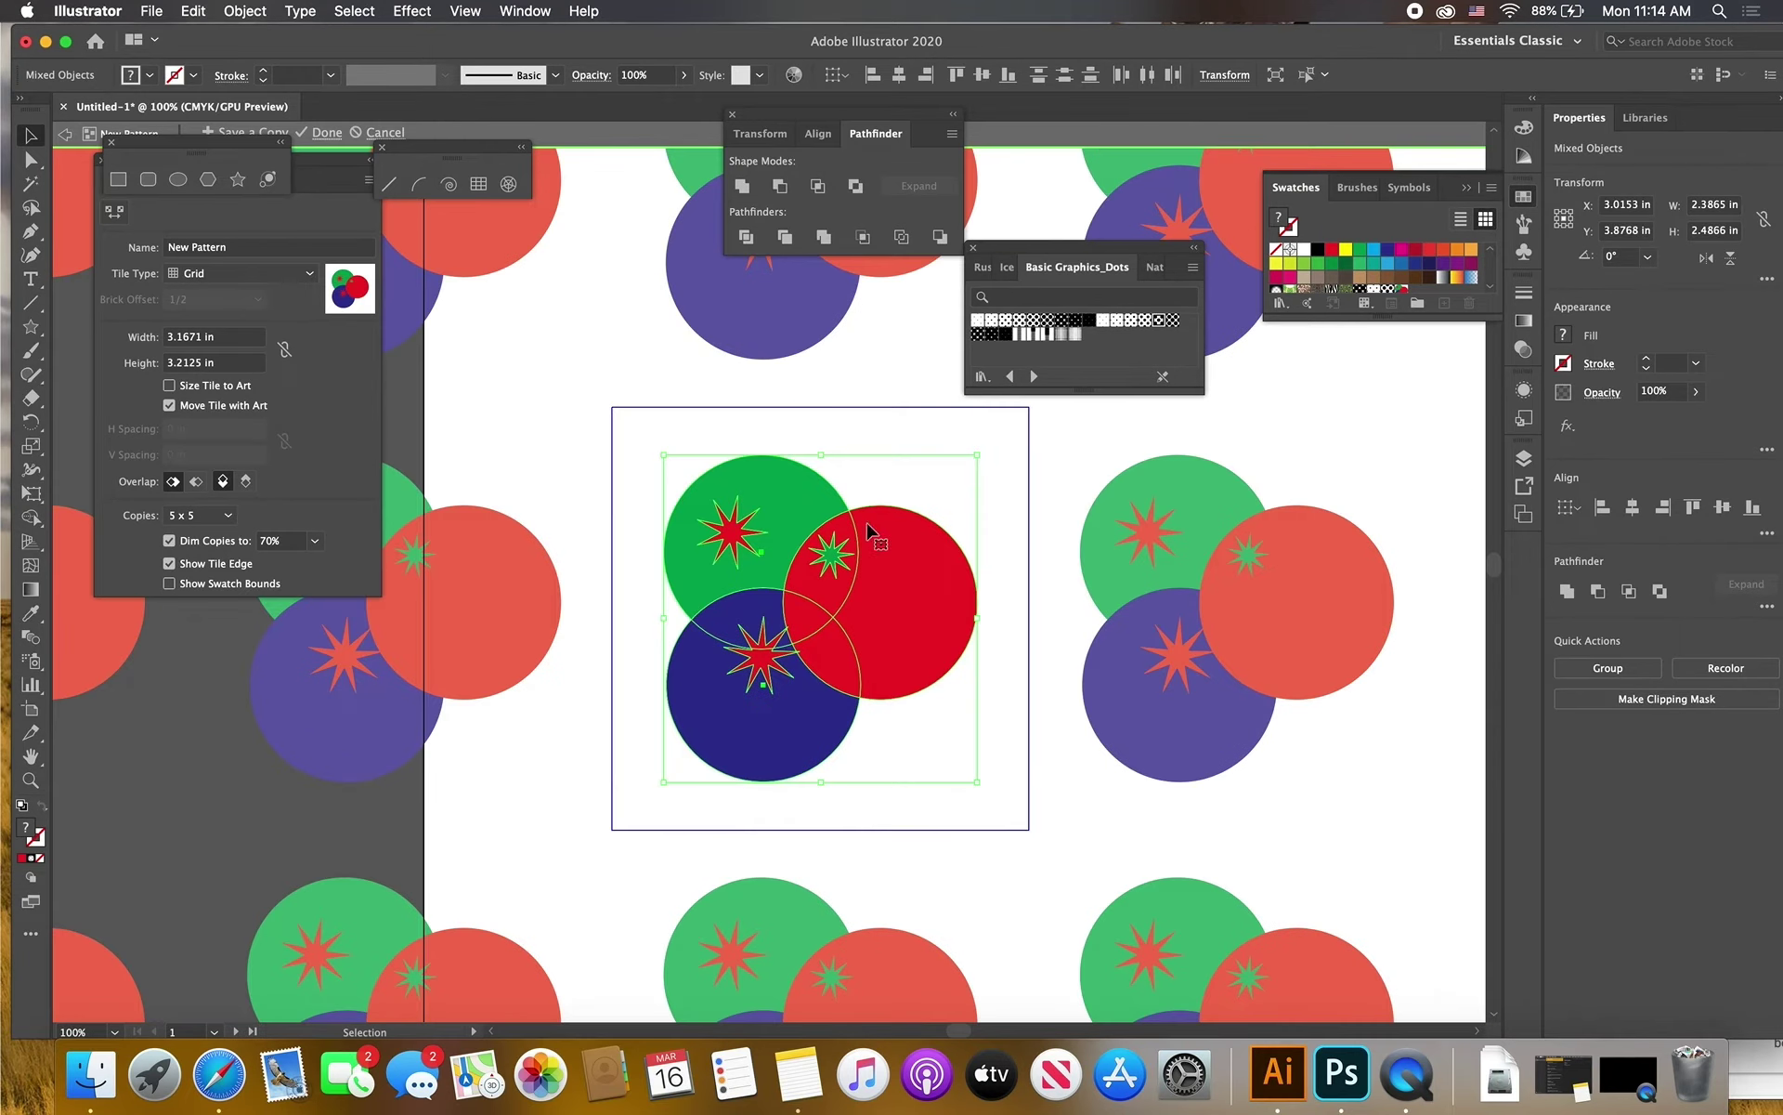
pyautogui.click(864, 434)
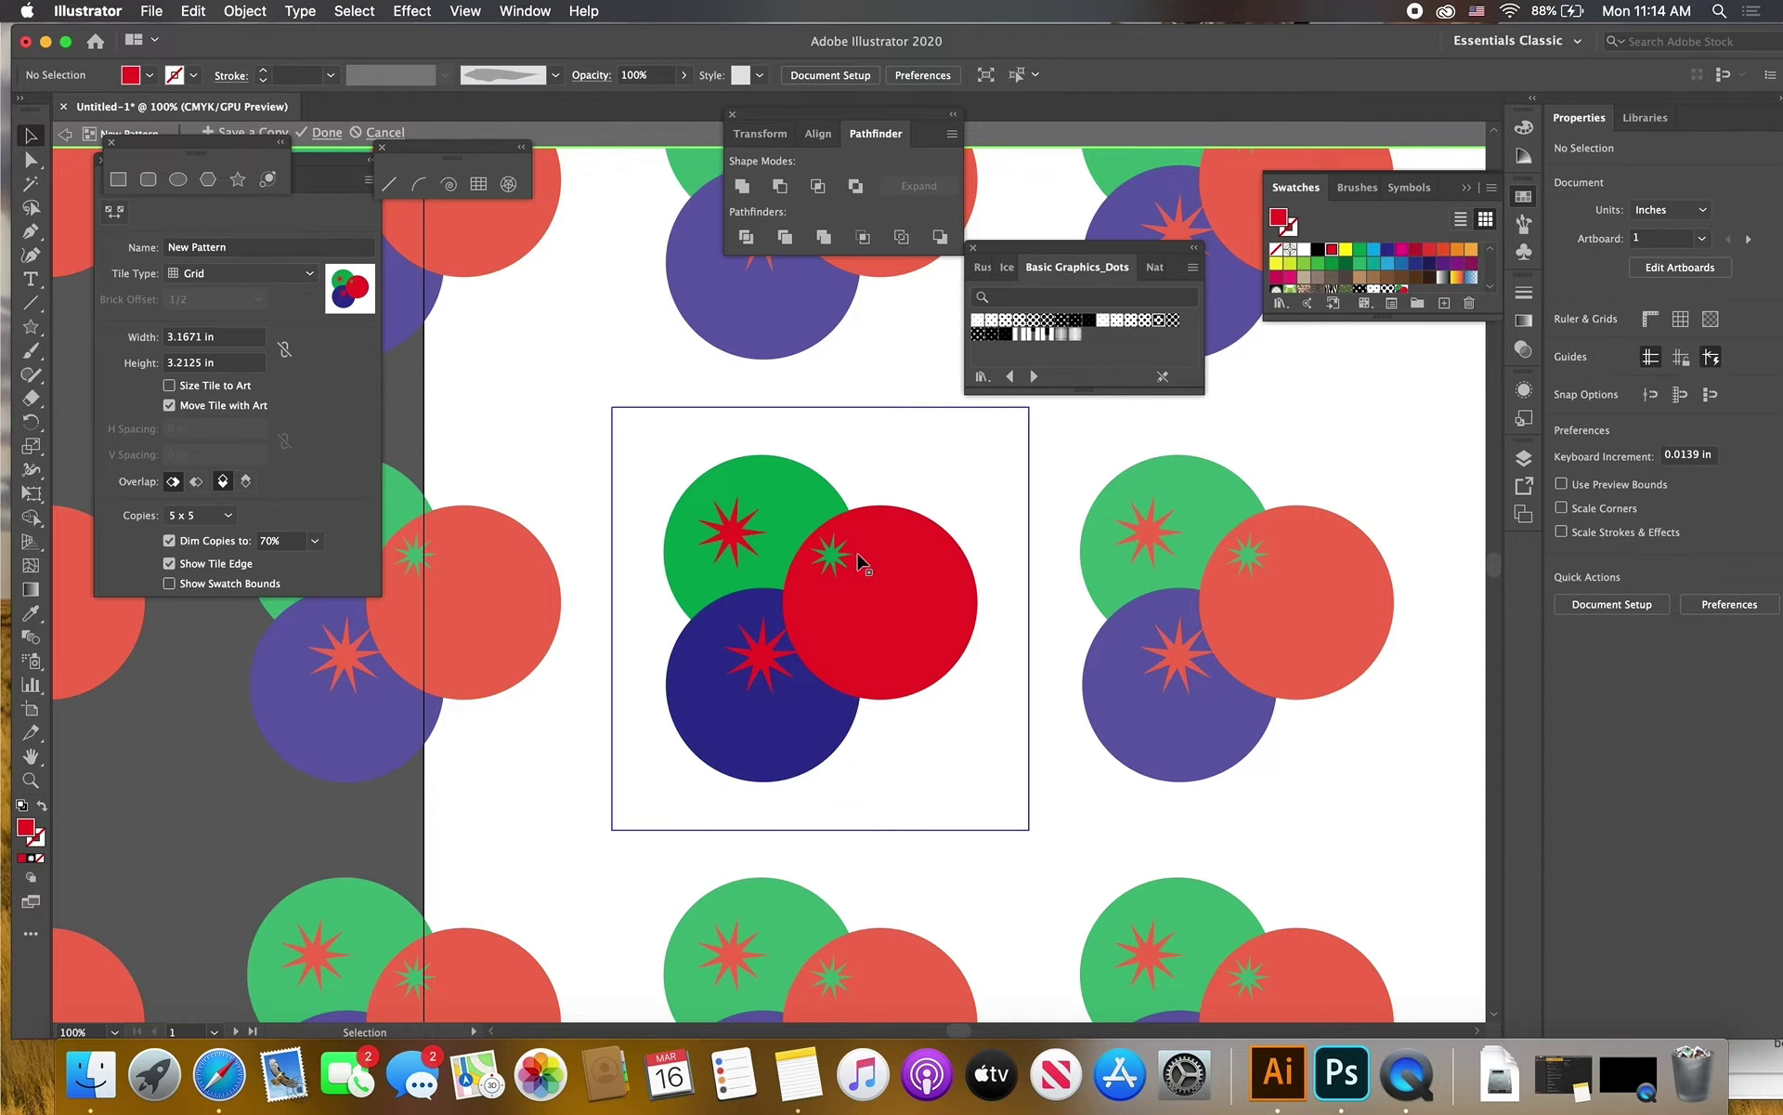
pyautogui.moveTo(783, 500); pyautogui.dragTo(886, 522)
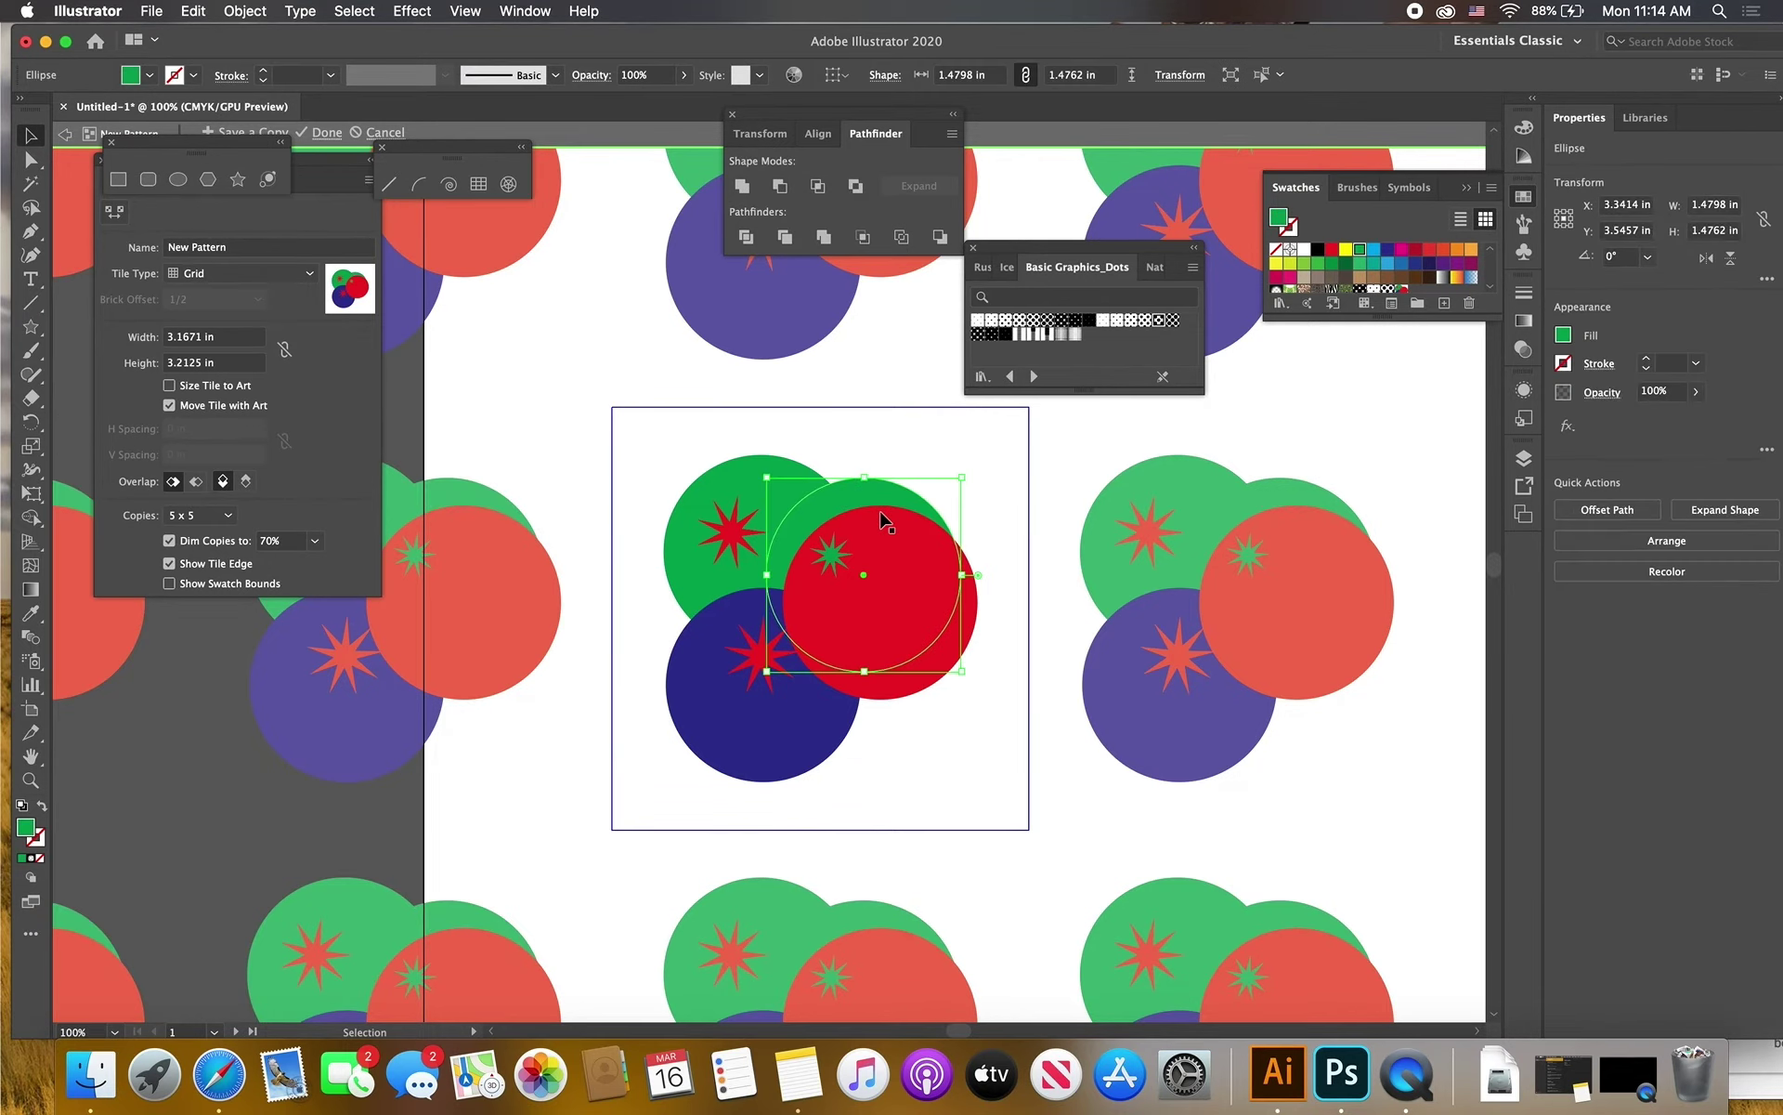
pyautogui.press('super+z')
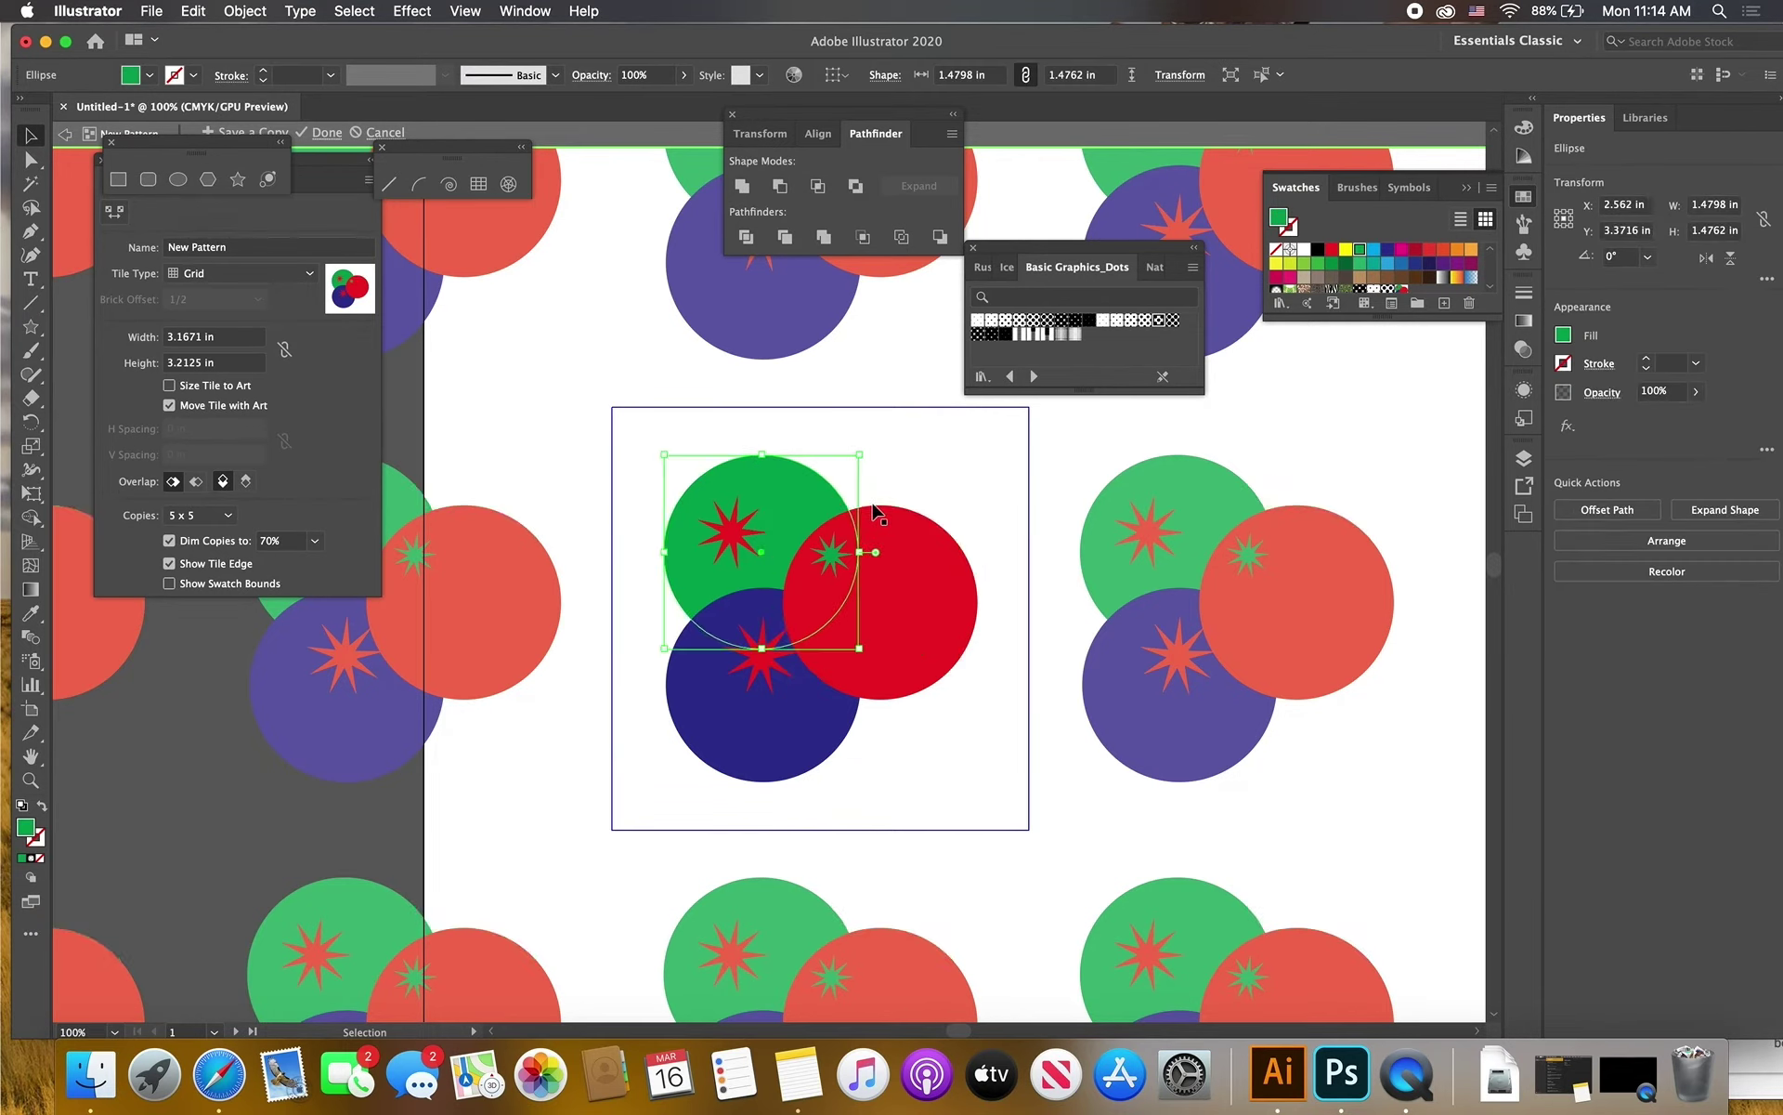
# Set the tile type to Hex by Column, fit the tile size to the artwork, and leave pattern editing
pyautogui.scroll(-4, 284, 283)
pyautogui.click(281, 277)
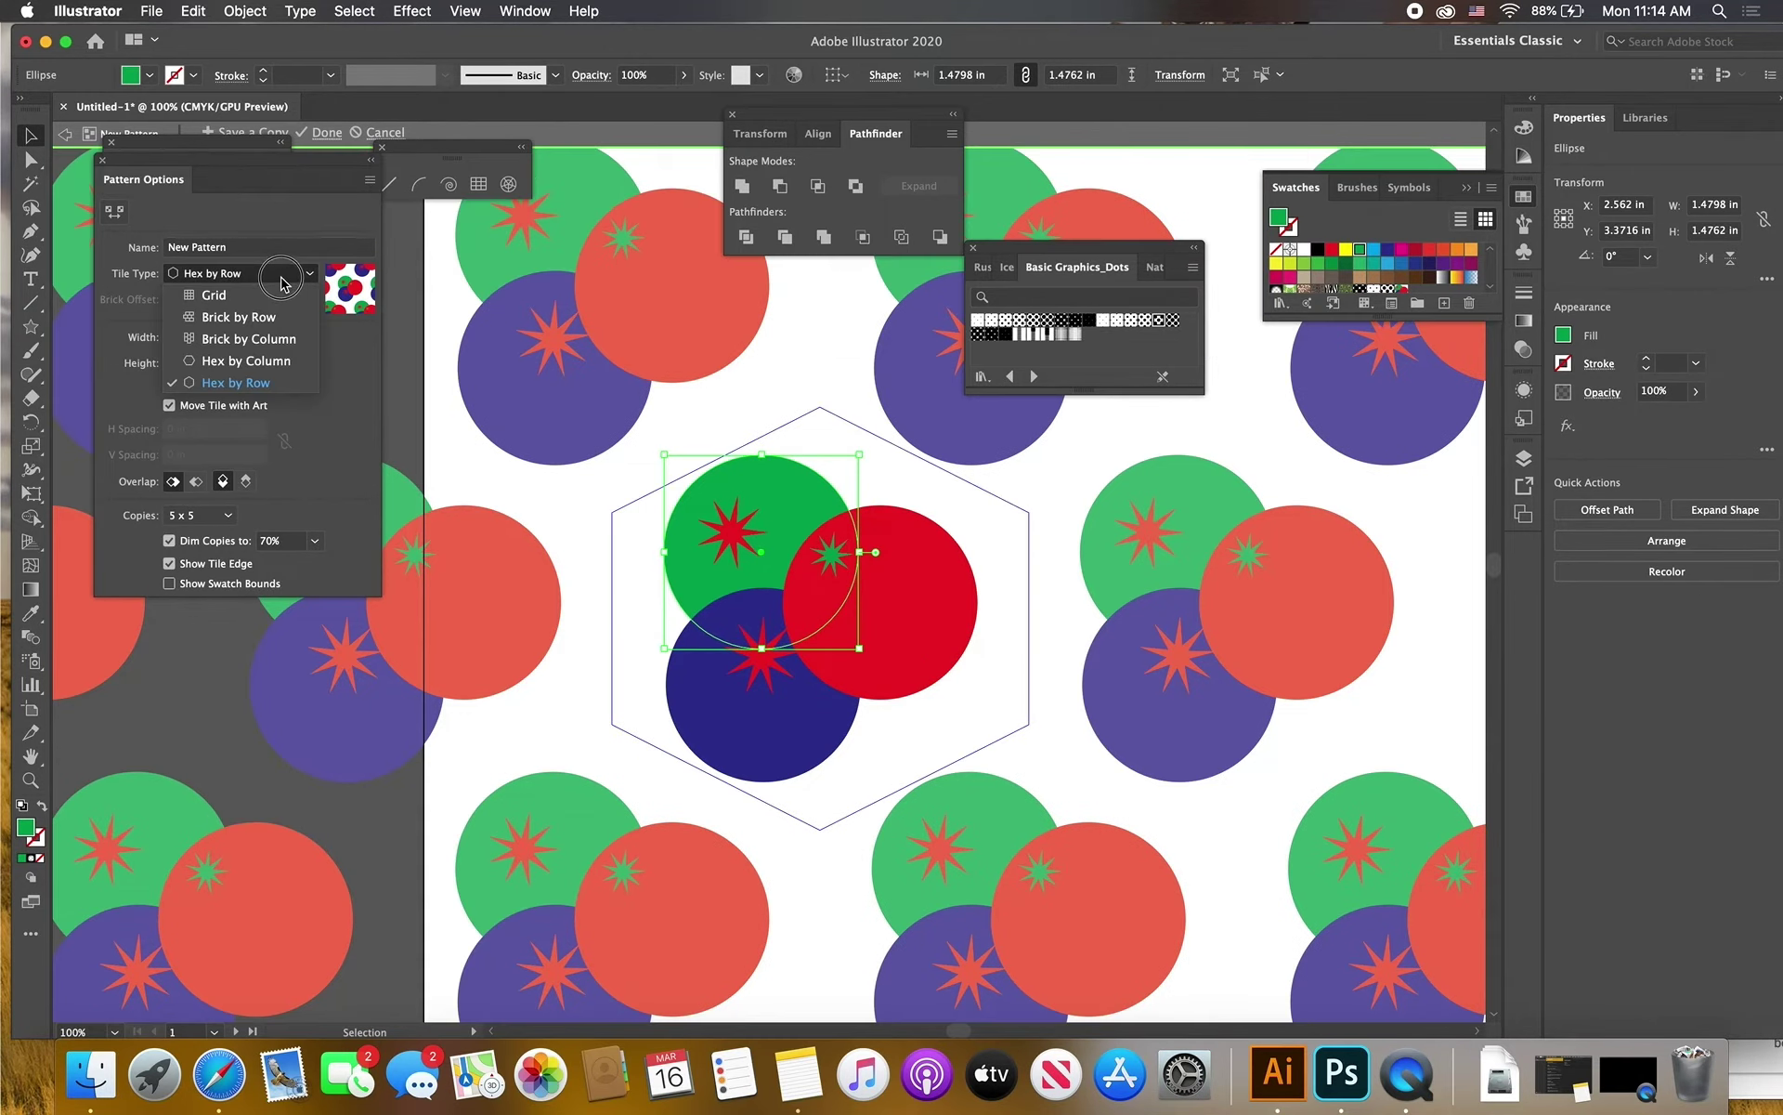
pyautogui.click(278, 360)
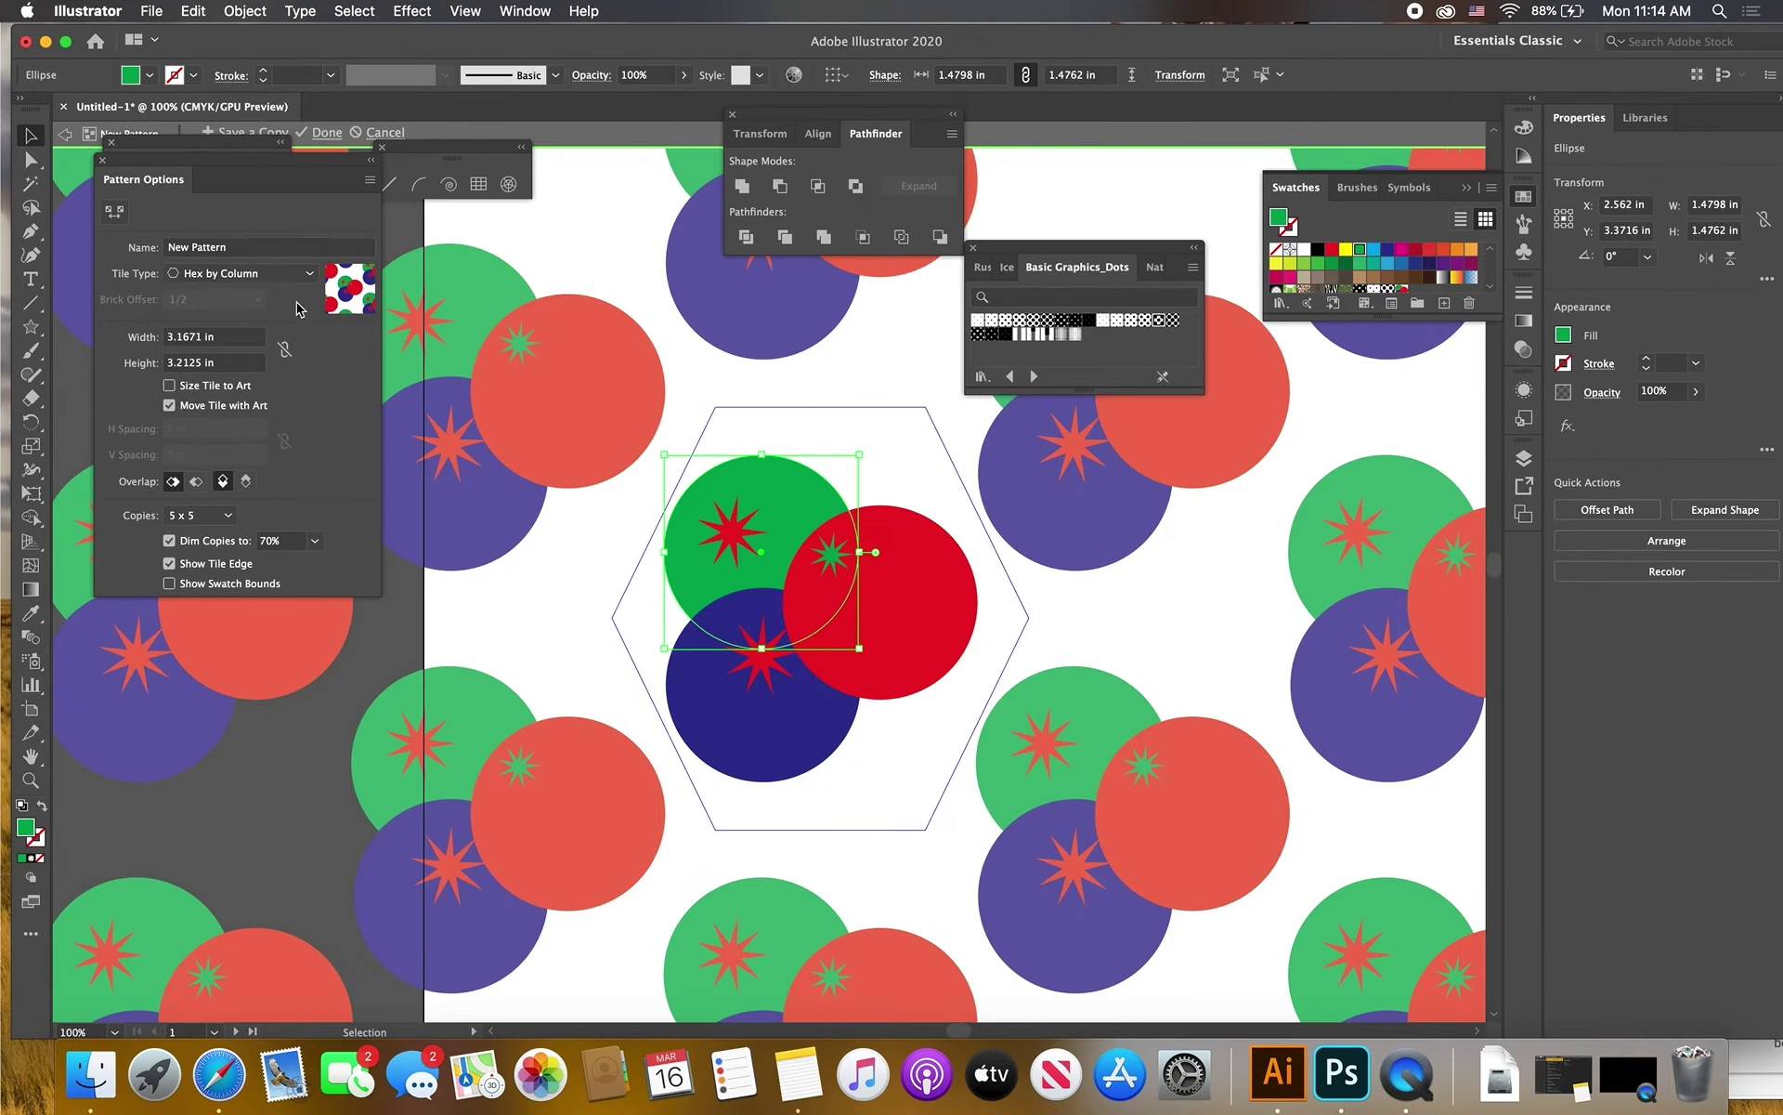
pyautogui.click(169, 387)
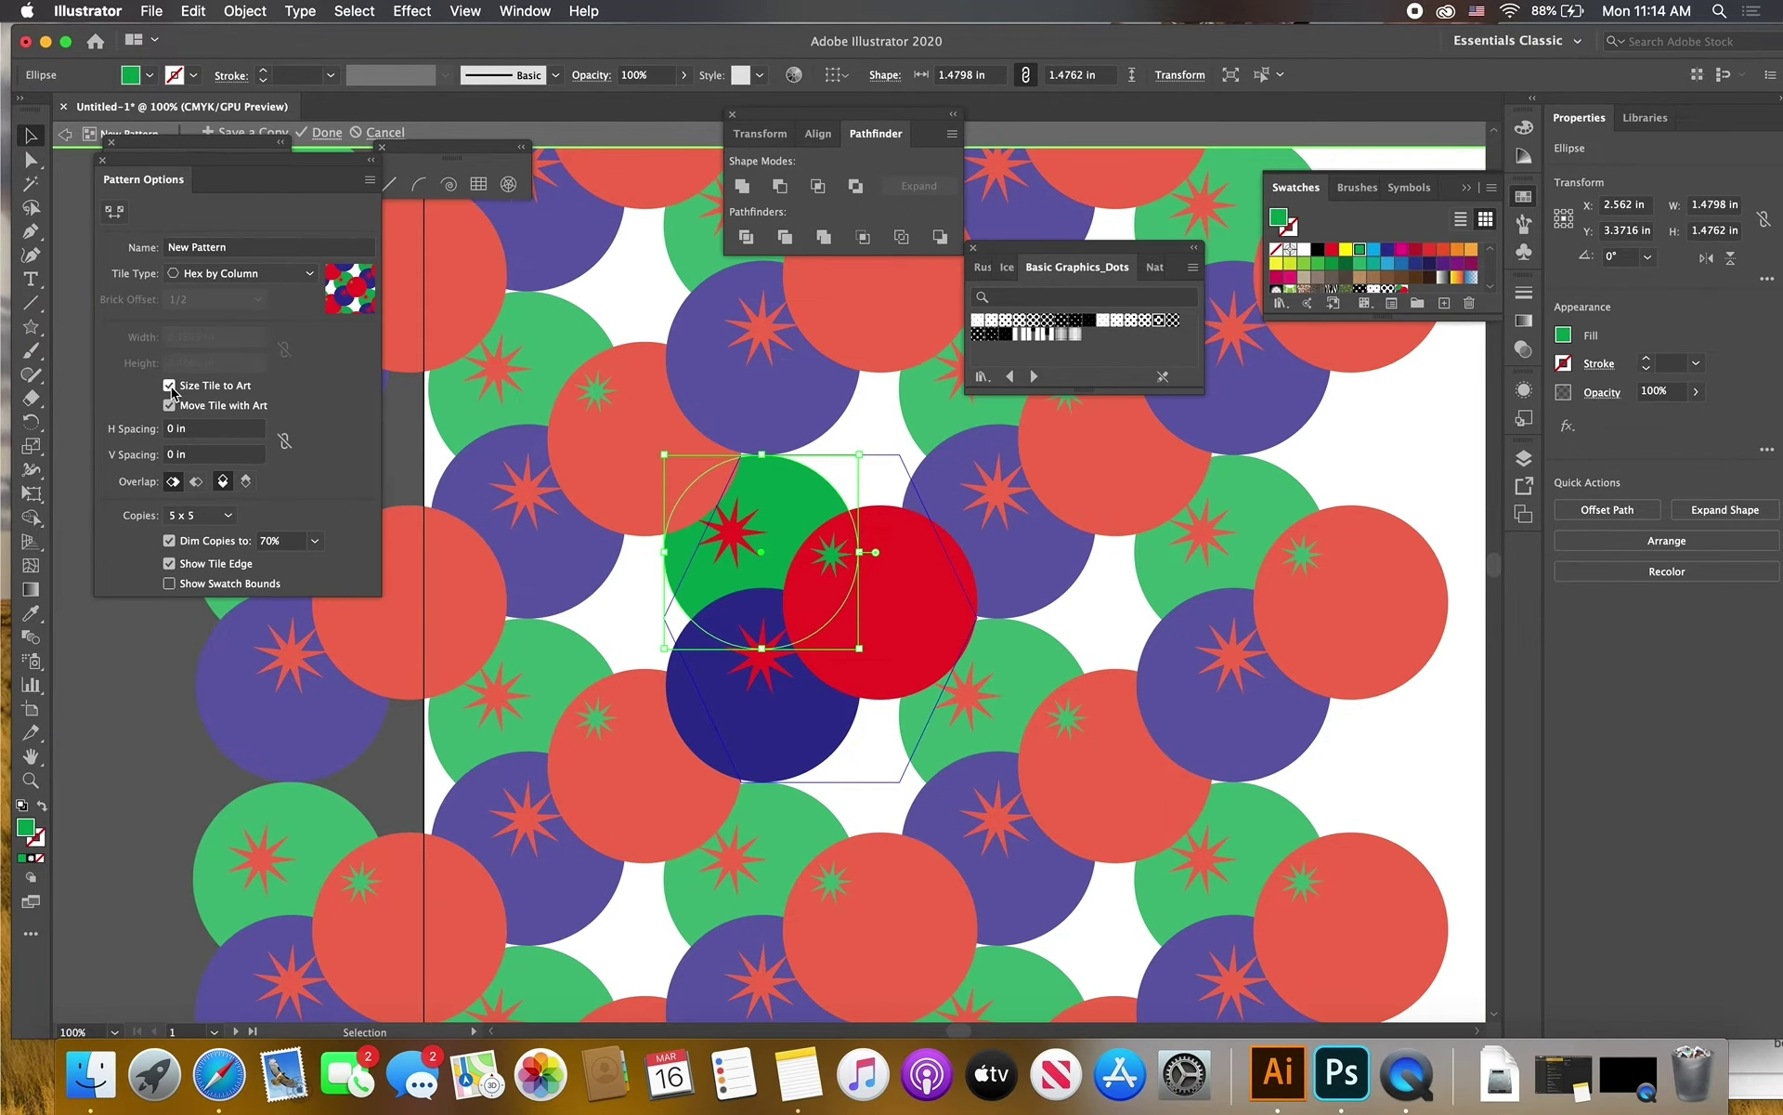
pyautogui.click(170, 386)
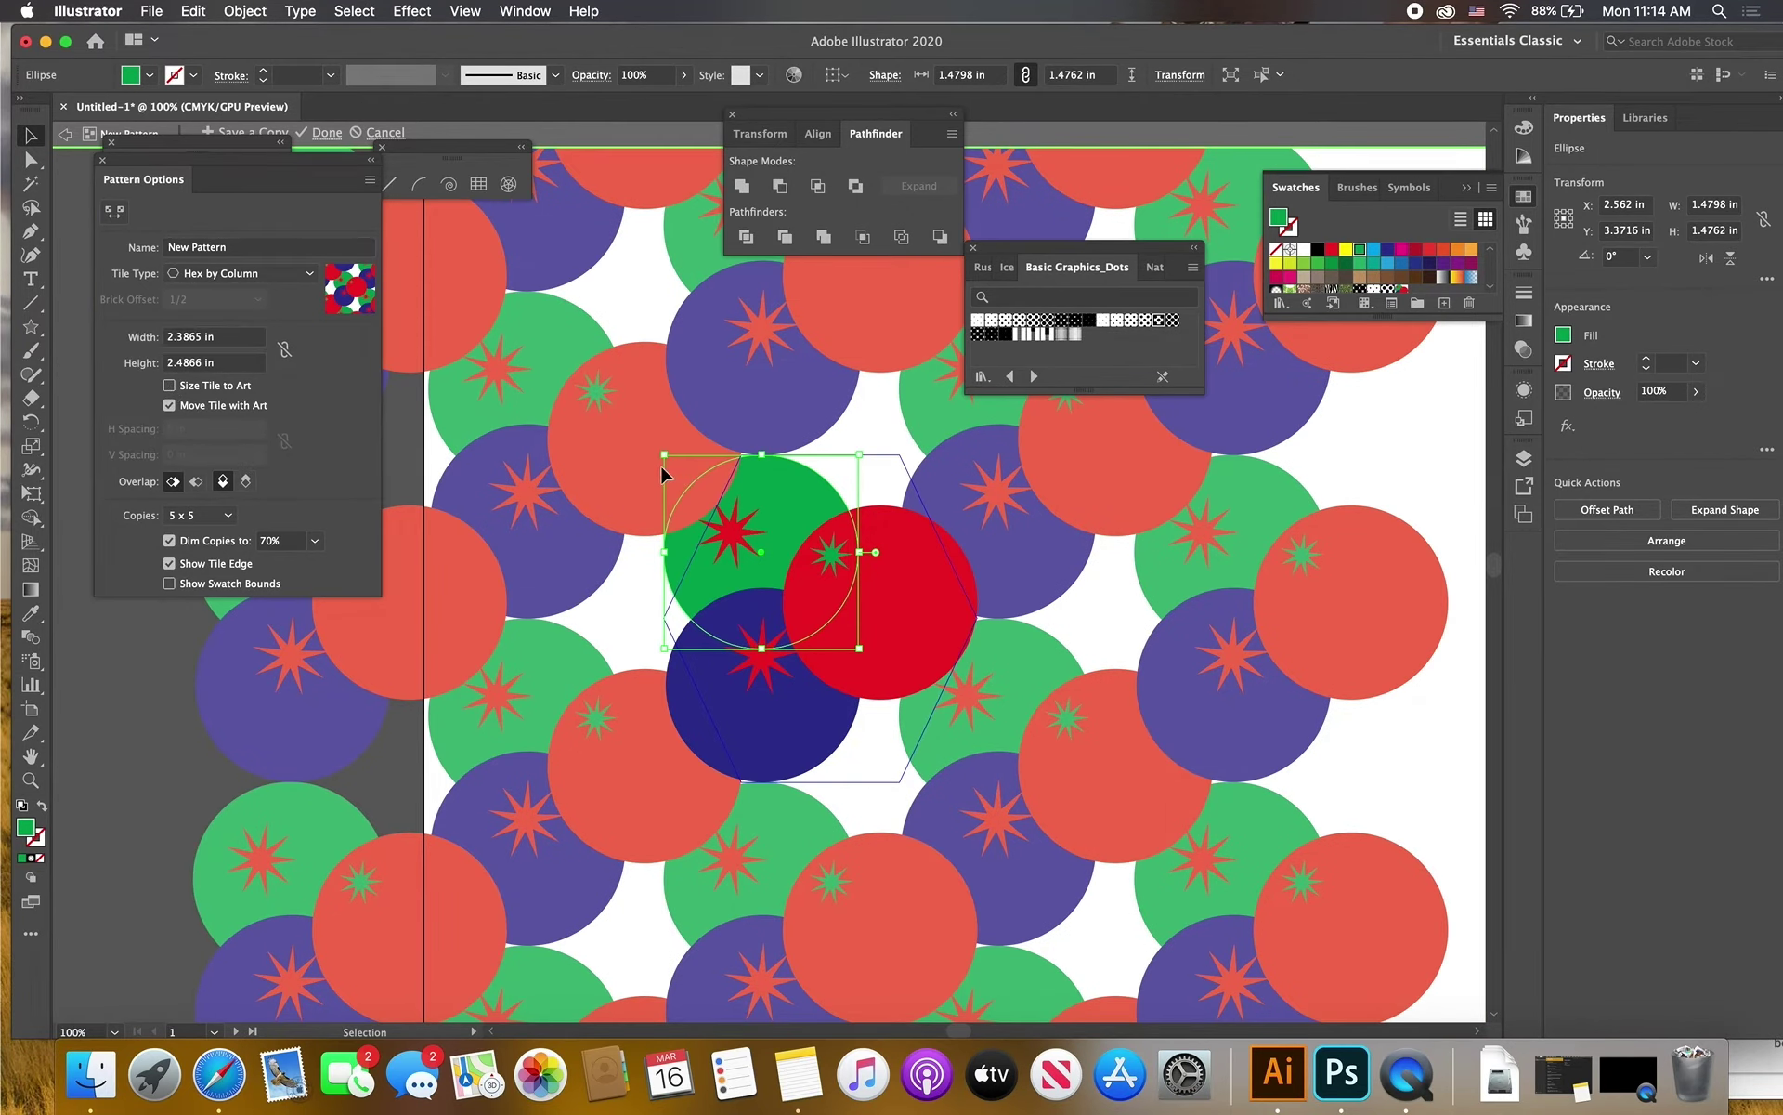
pyautogui.moveTo(665, 455); pyautogui.dragTo(701, 464)
pyautogui.press('Escape')
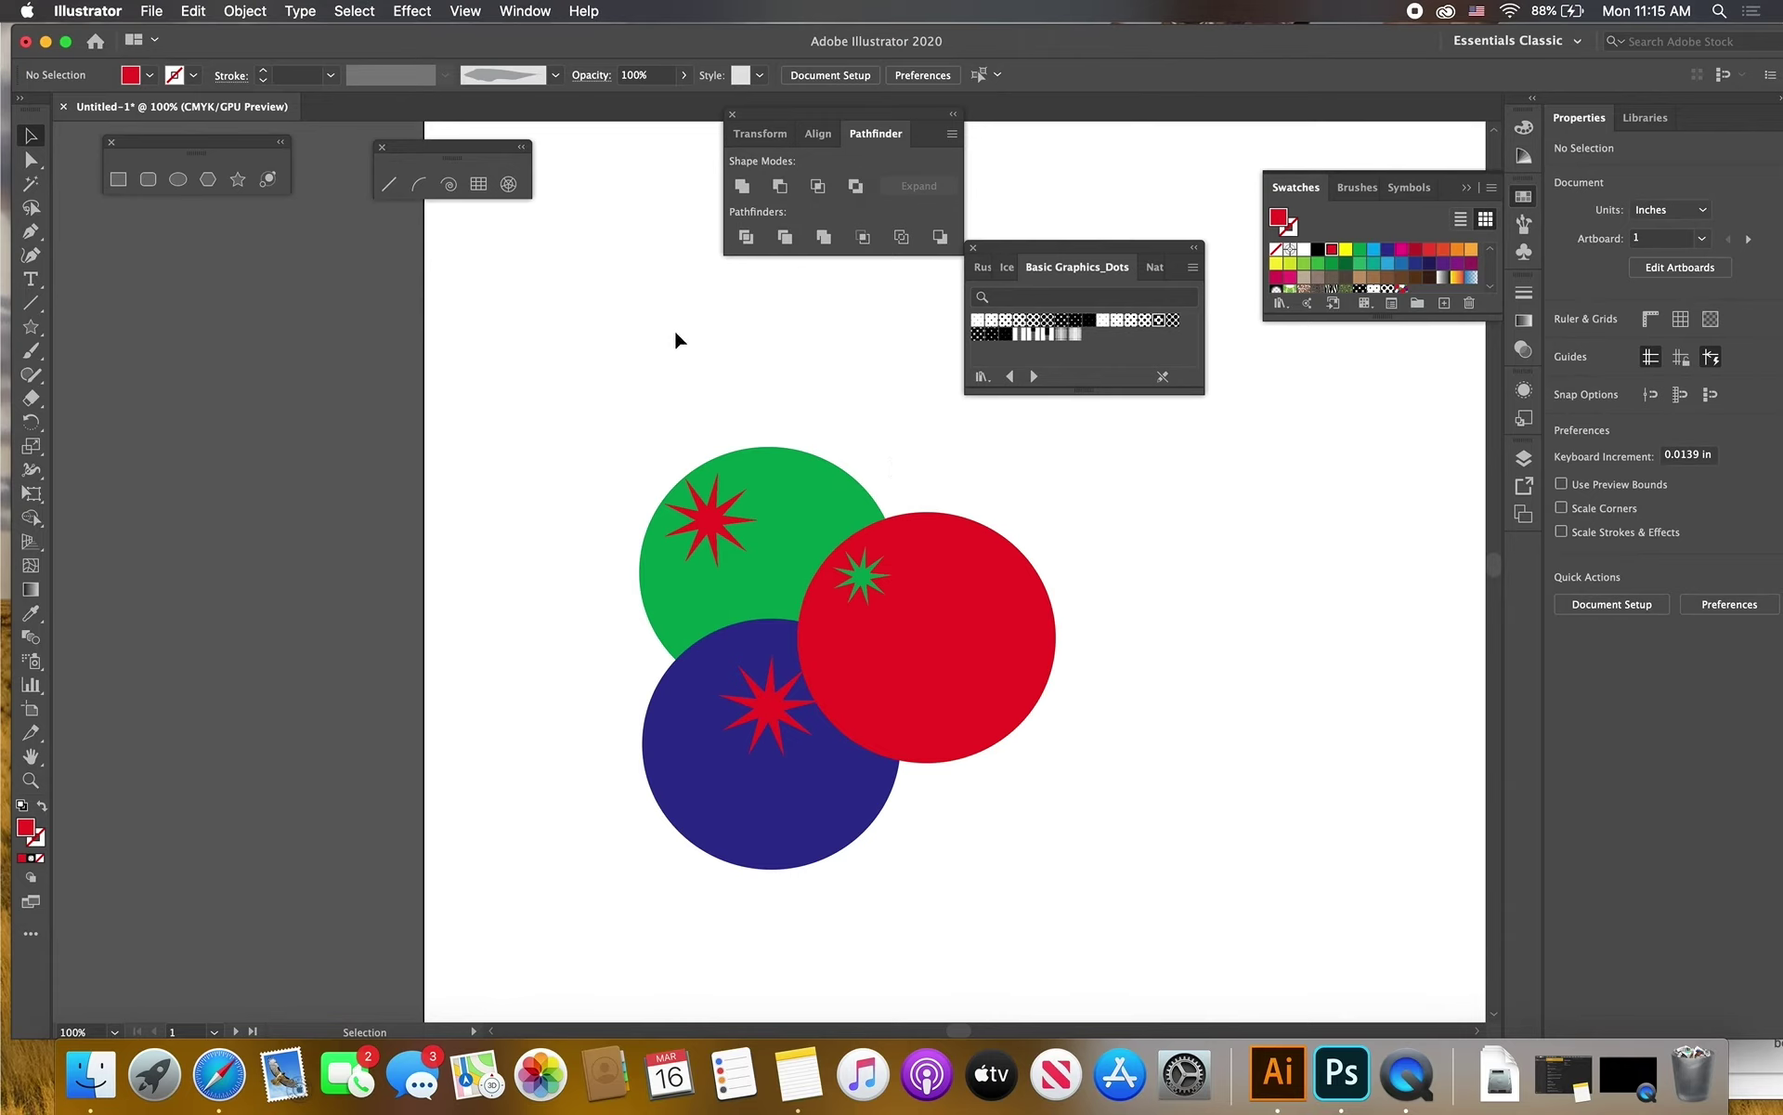
# Create a second pattern from the same circles and stars on the artboard
pyautogui.moveTo(555, 403); pyautogui.dragTo(1127, 912)
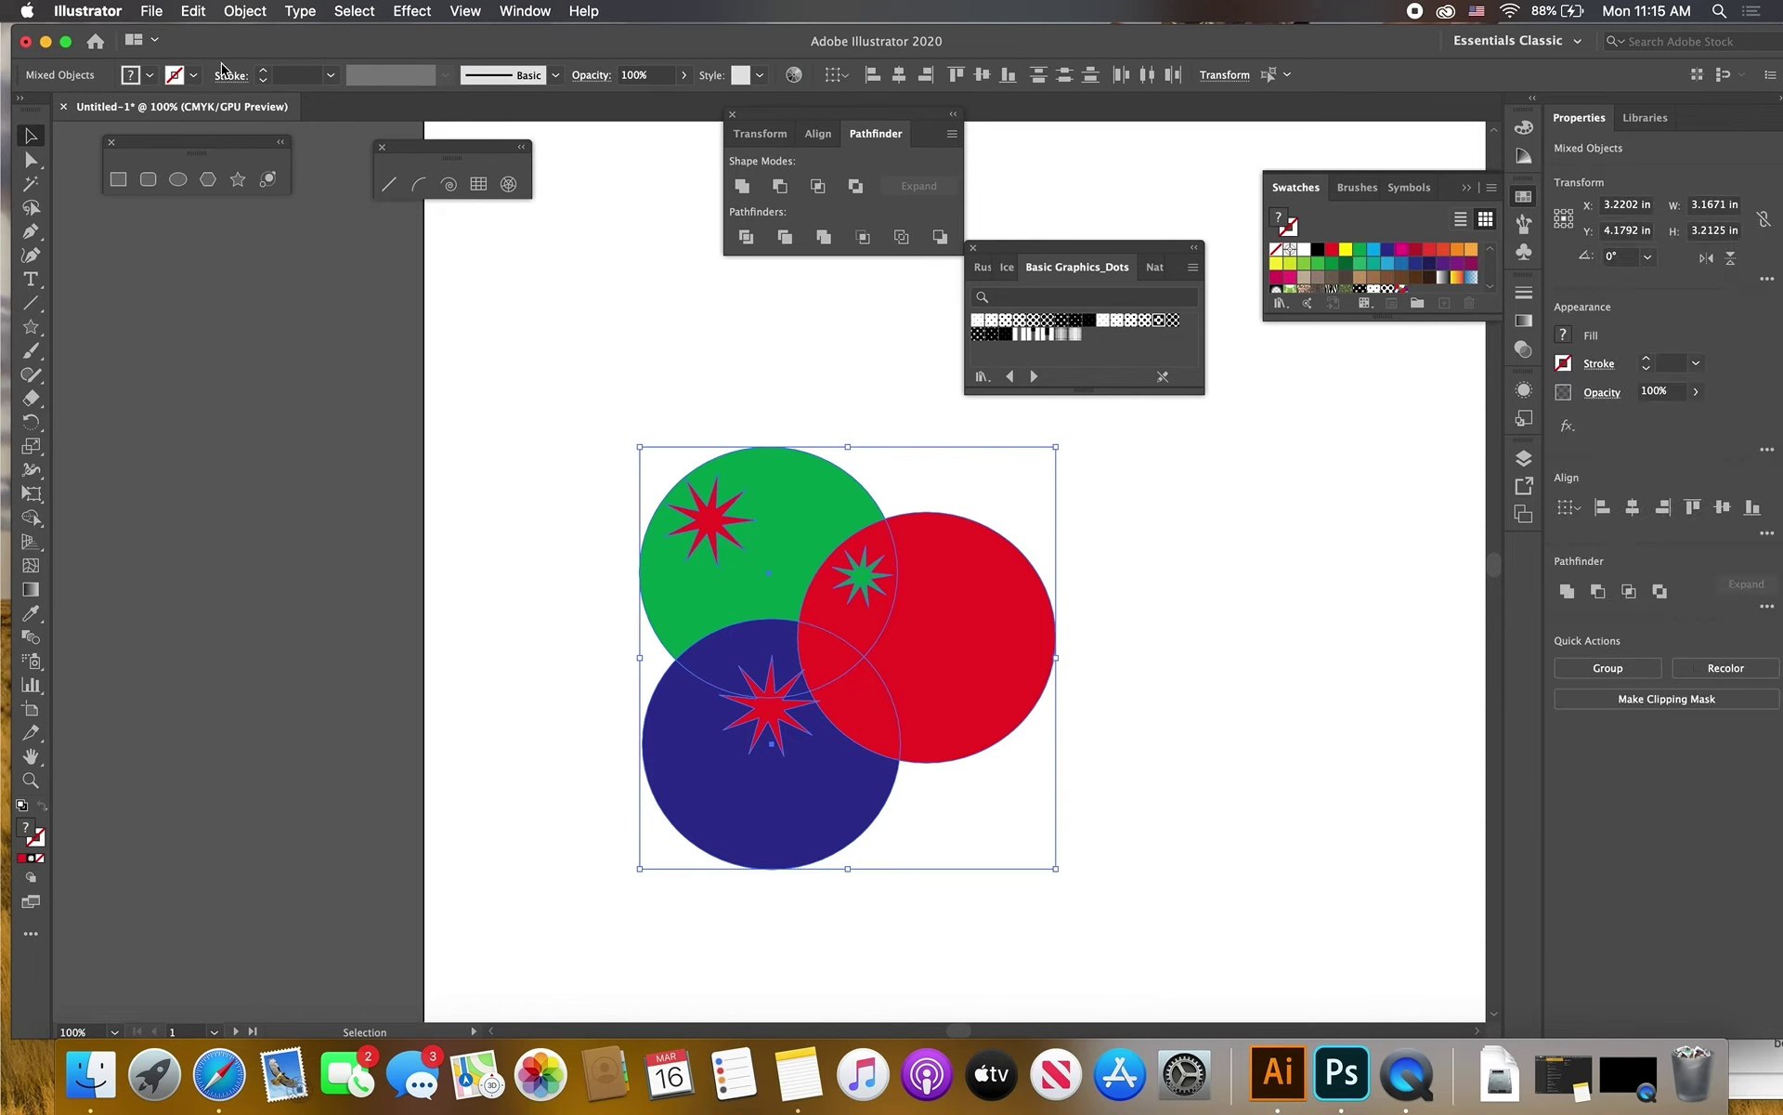
pyautogui.click(219, 12)
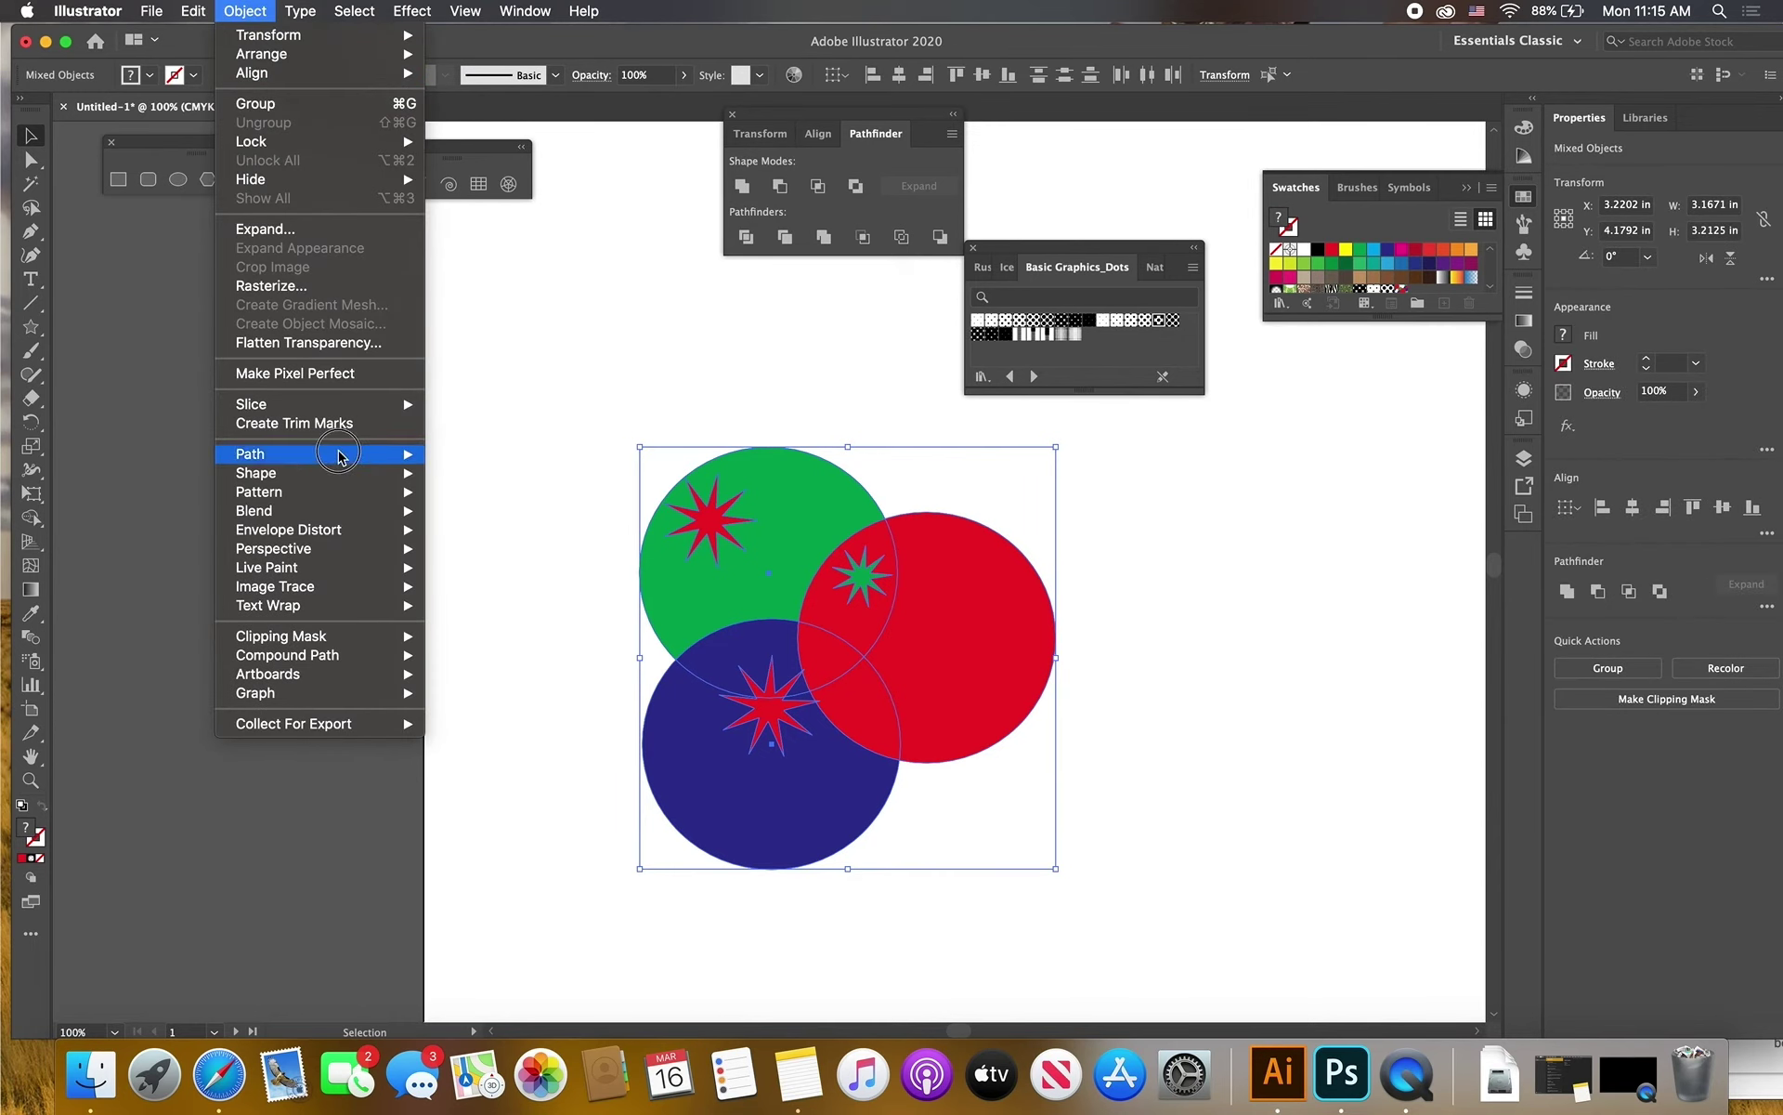
pyautogui.moveTo(340, 503)
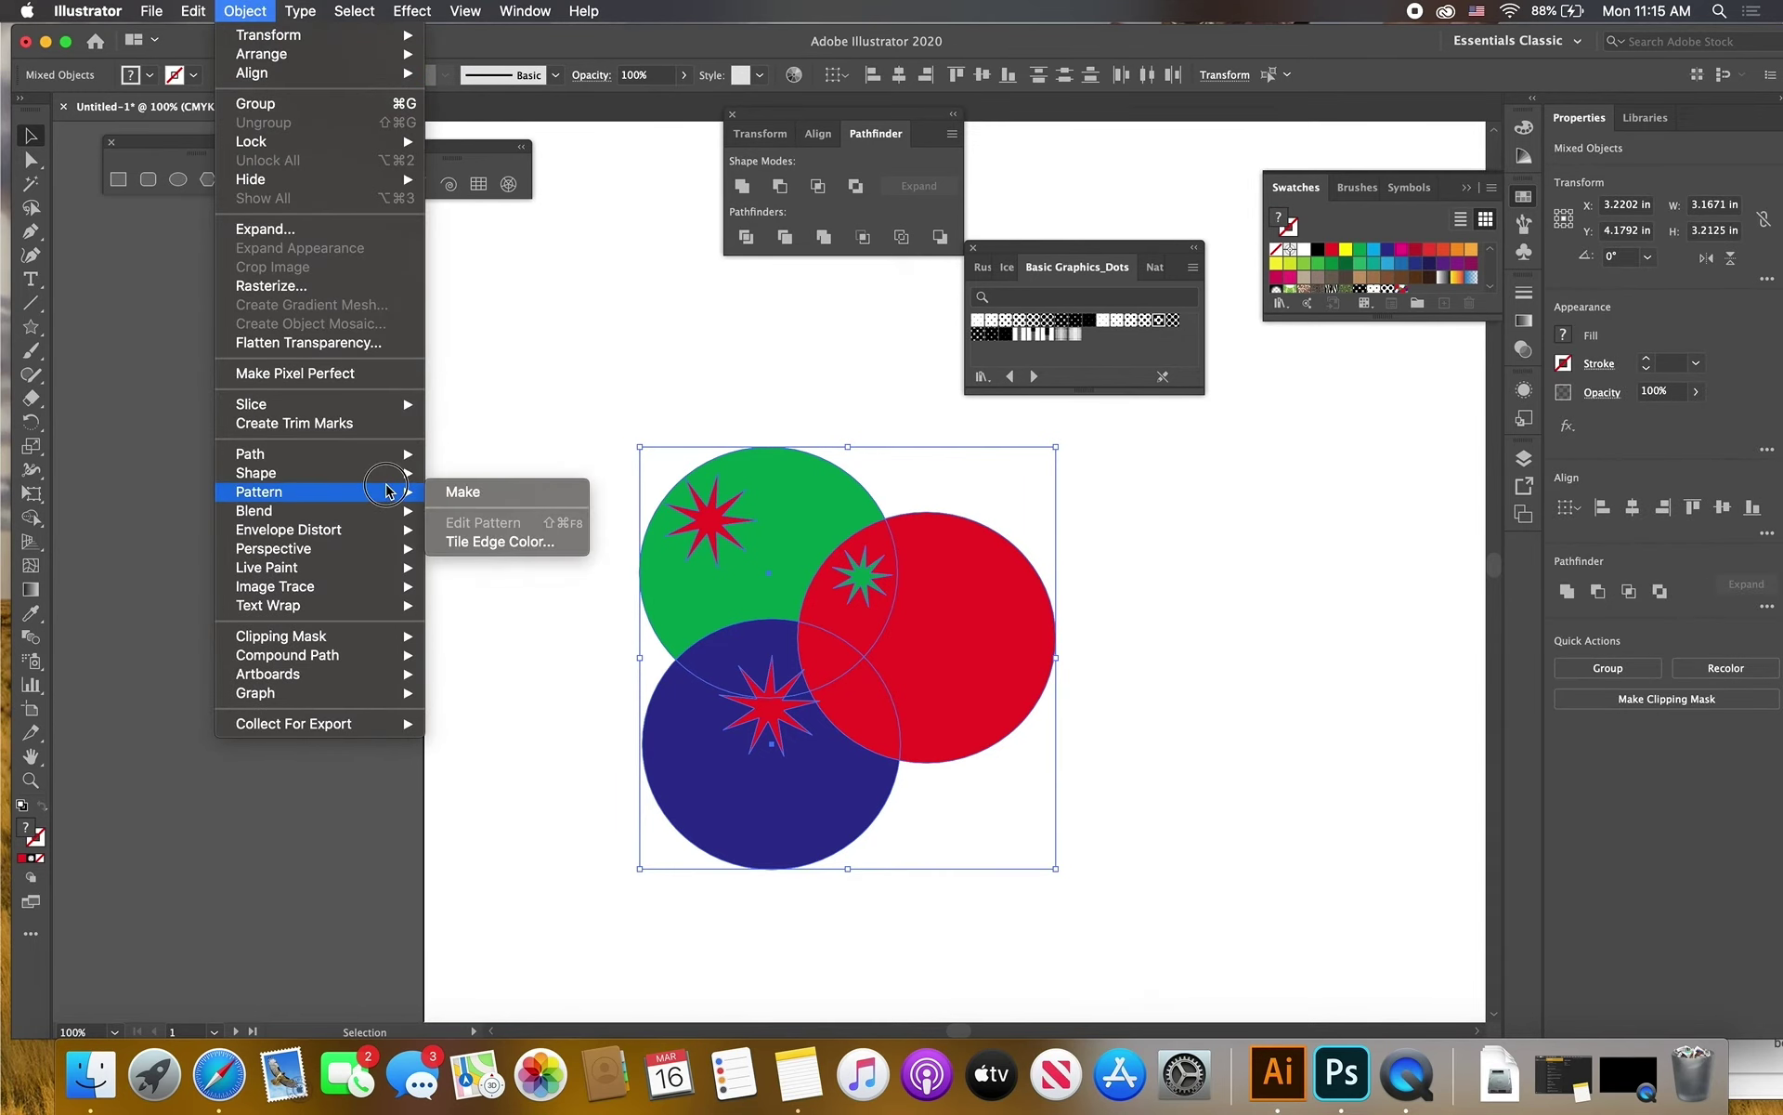
pyautogui.click(438, 492)
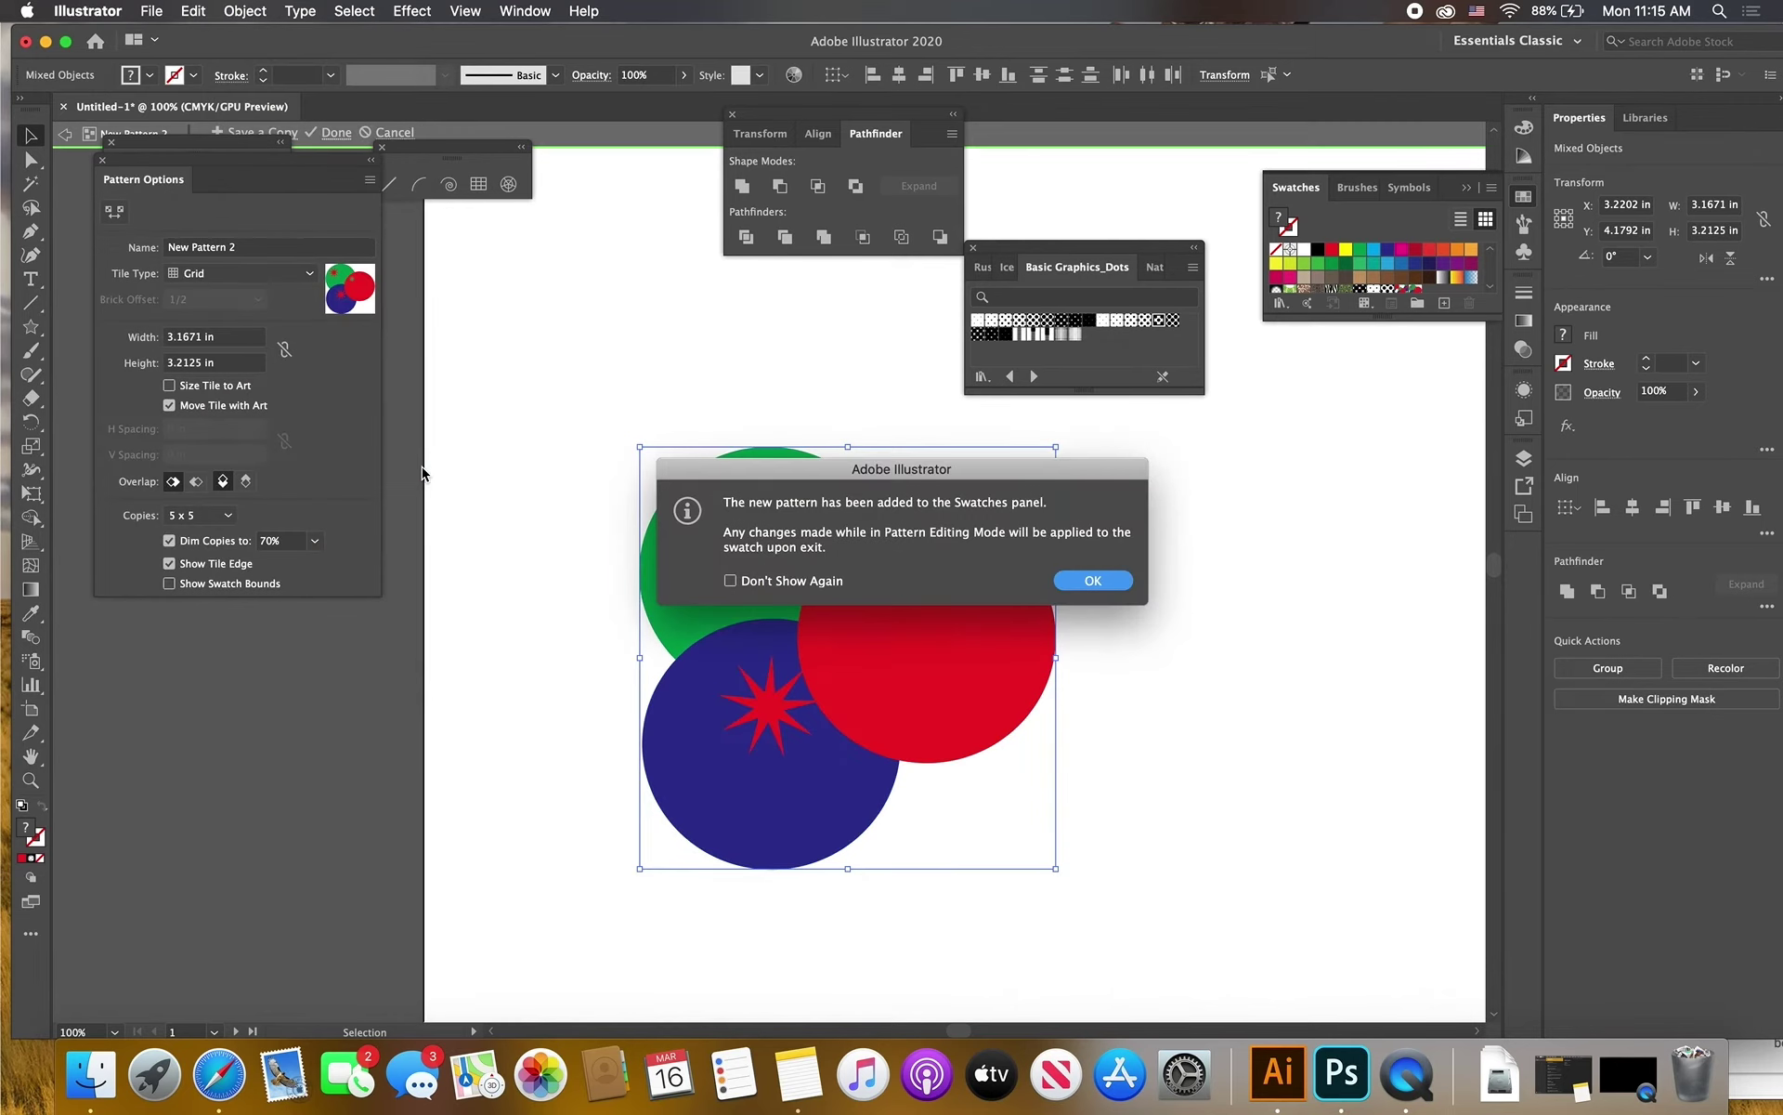
pyautogui.click(1094, 581)
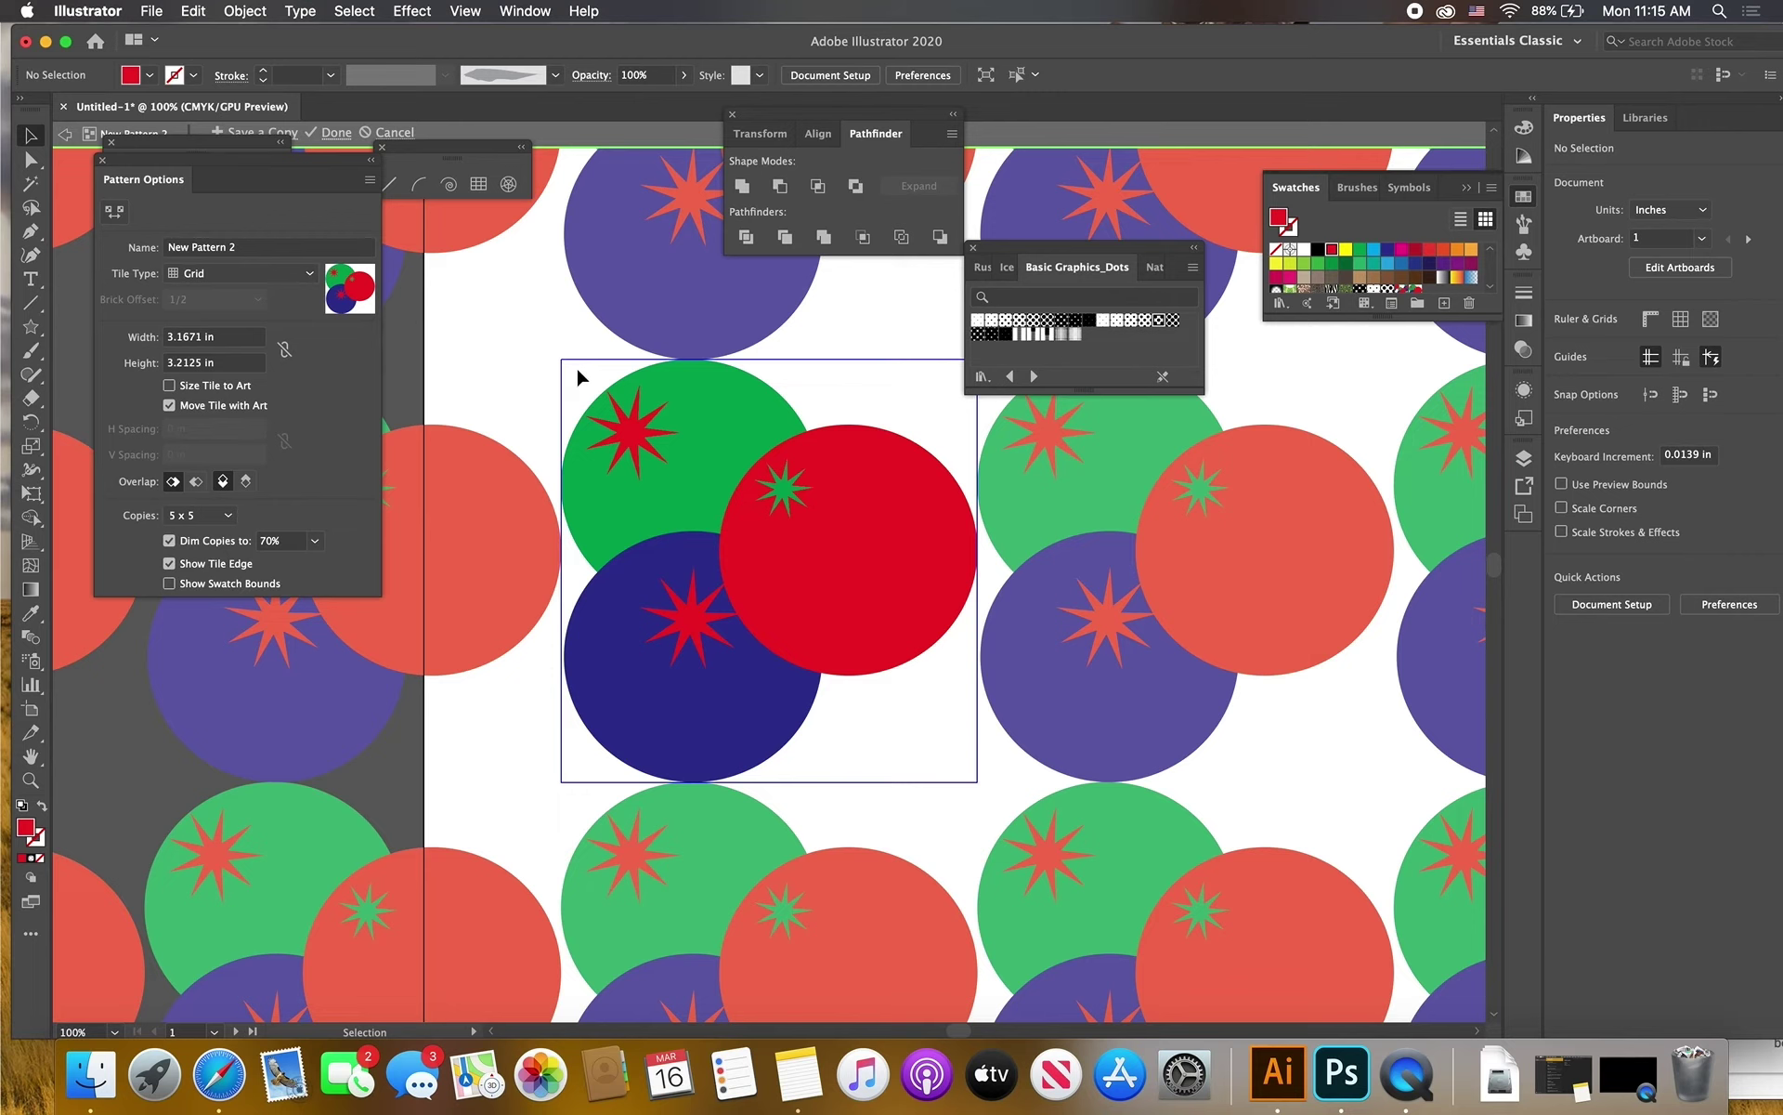
# Scale all the artwork in the second pattern's tile down to about three quarters, leaving white space between repeats
pyautogui.moveTo(576, 365); pyautogui.dragTo(927, 699)
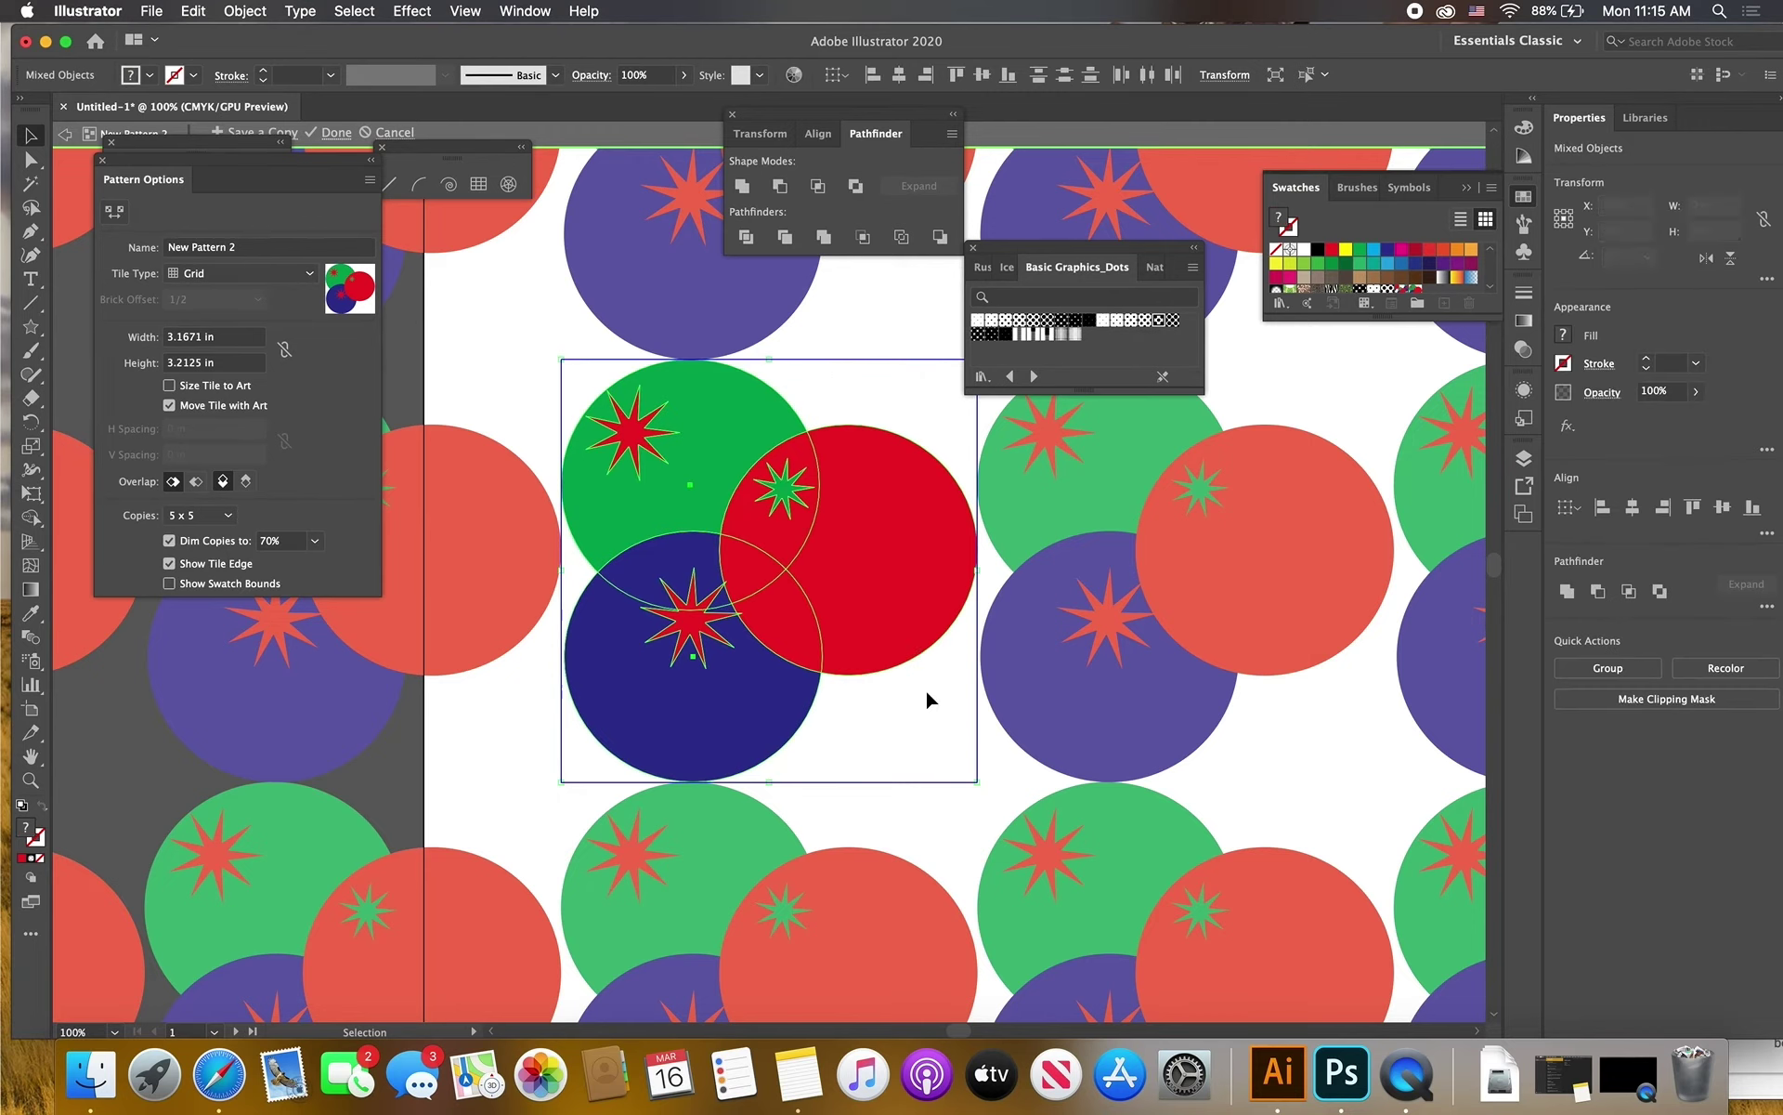
pyautogui.moveTo(561, 357); pyautogui.dragTo(648, 458)
pyautogui.click(645, 448)
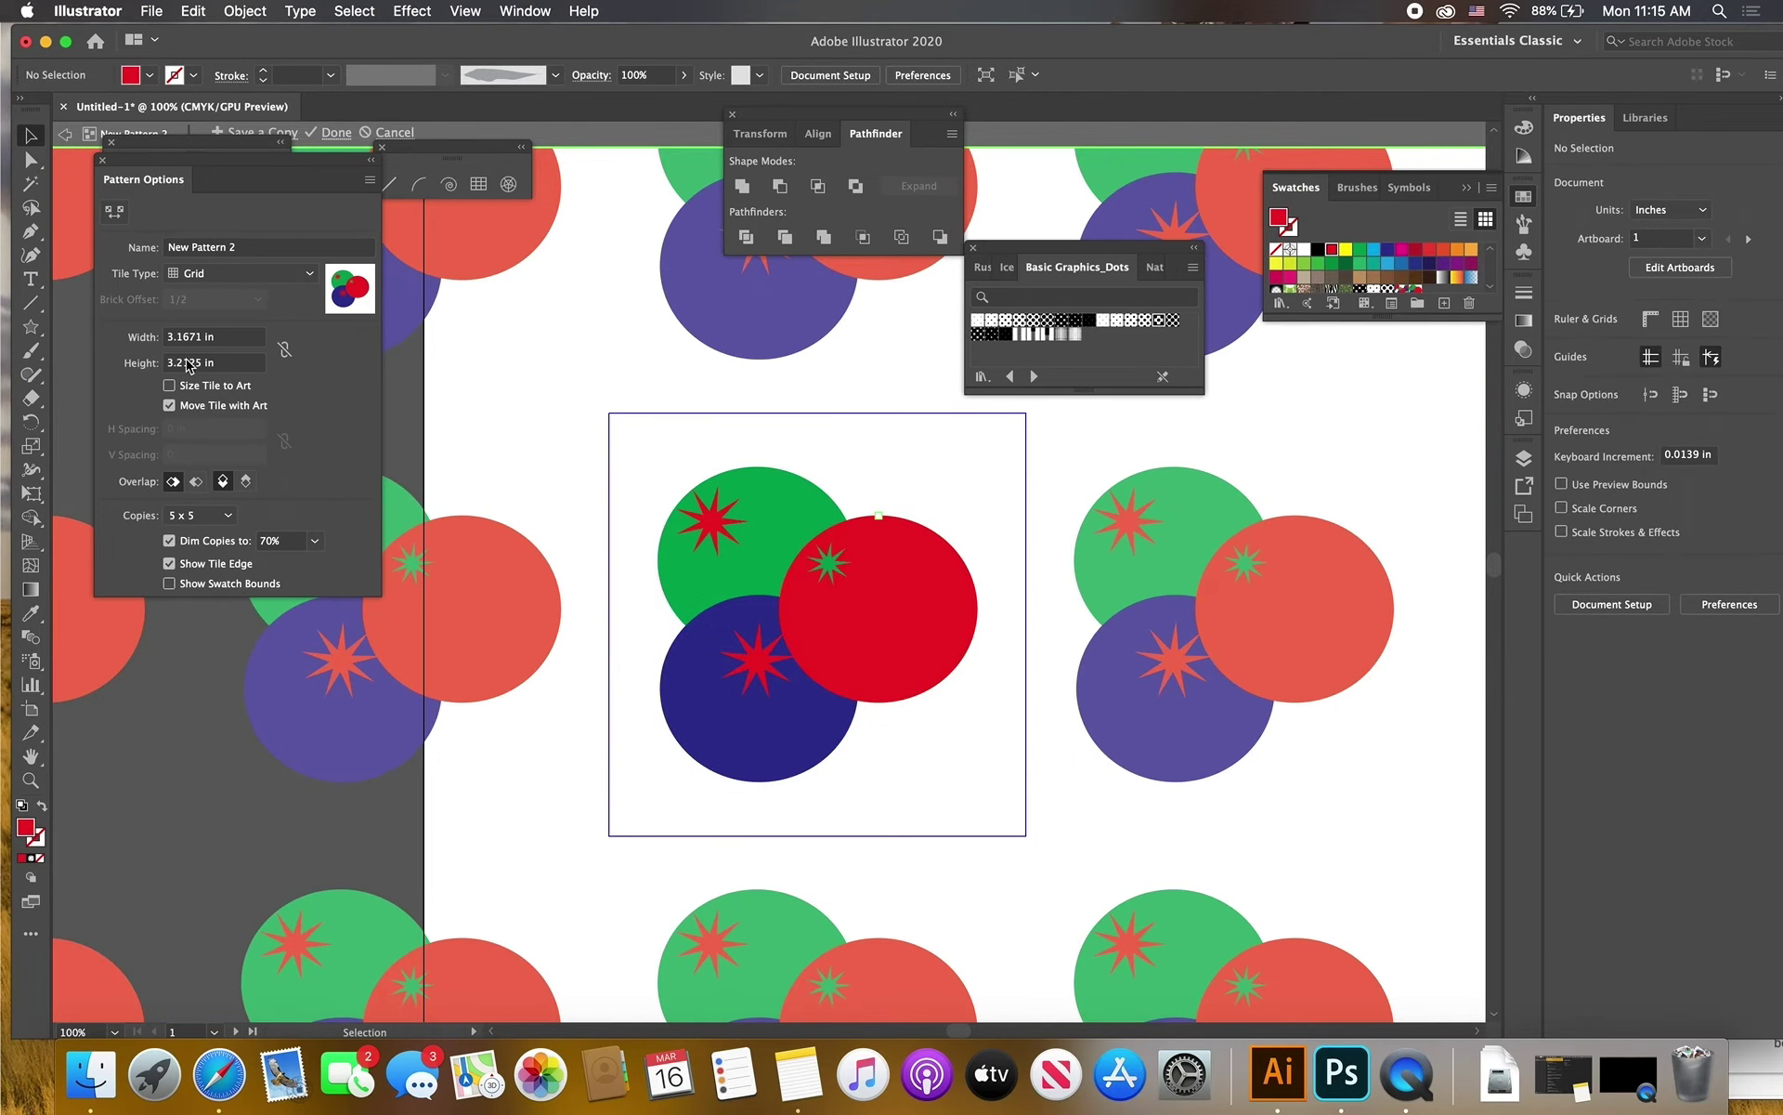
# Set the pattern's tile type to Brick by Column with a brick offset of 1/5
pyautogui.click(247, 273)
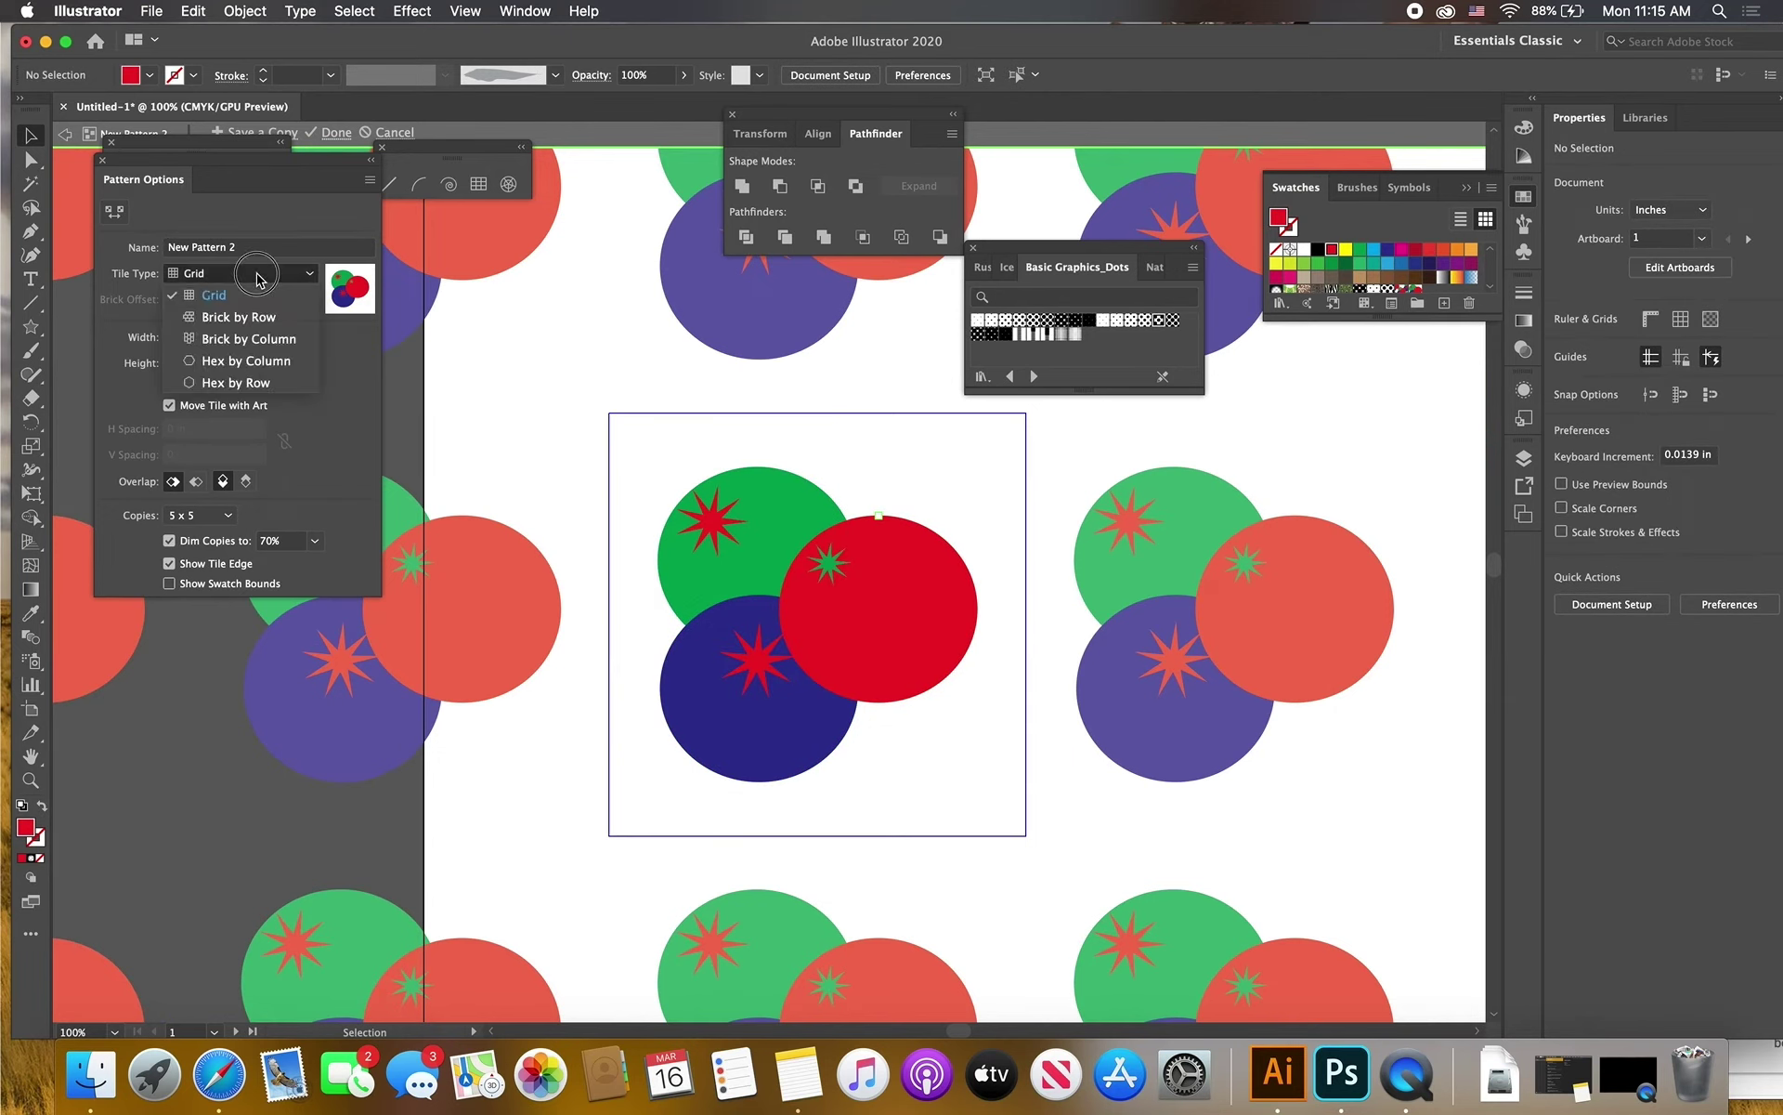
pyautogui.click(260, 340)
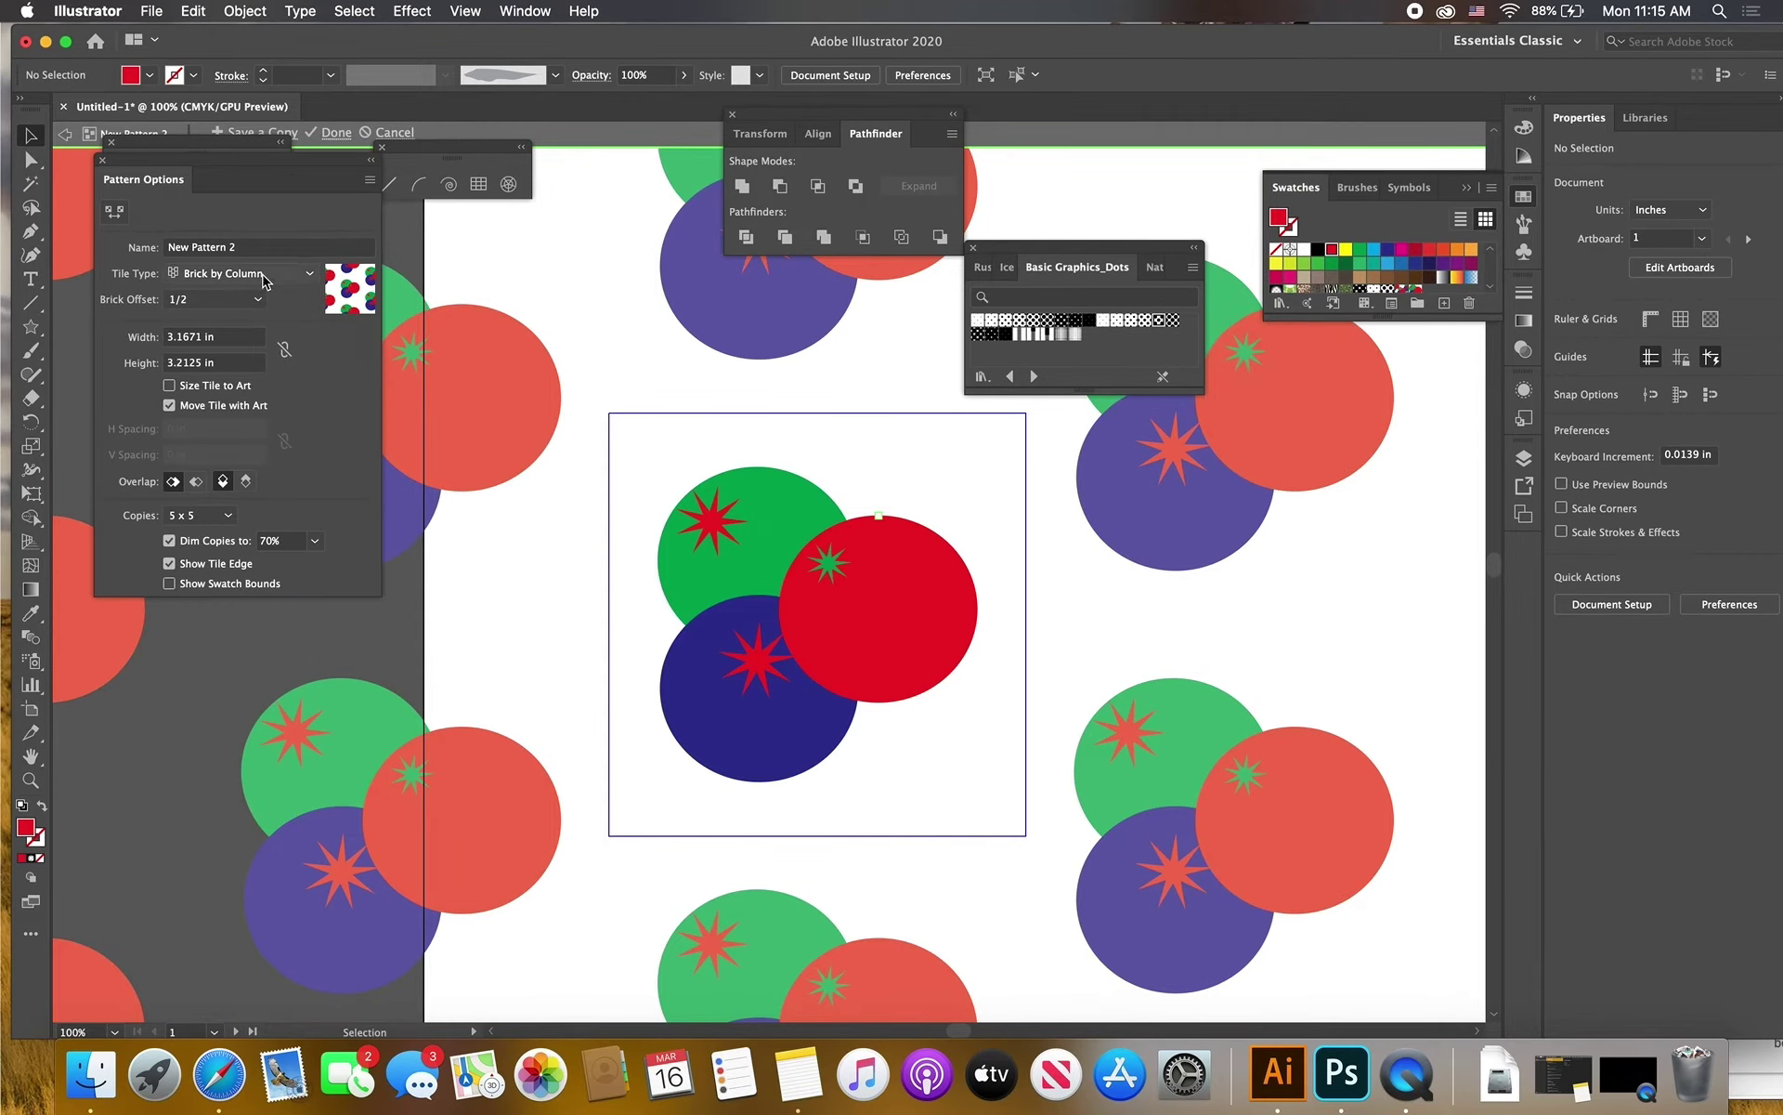
pyautogui.click(255, 295)
pyautogui.click(244, 434)
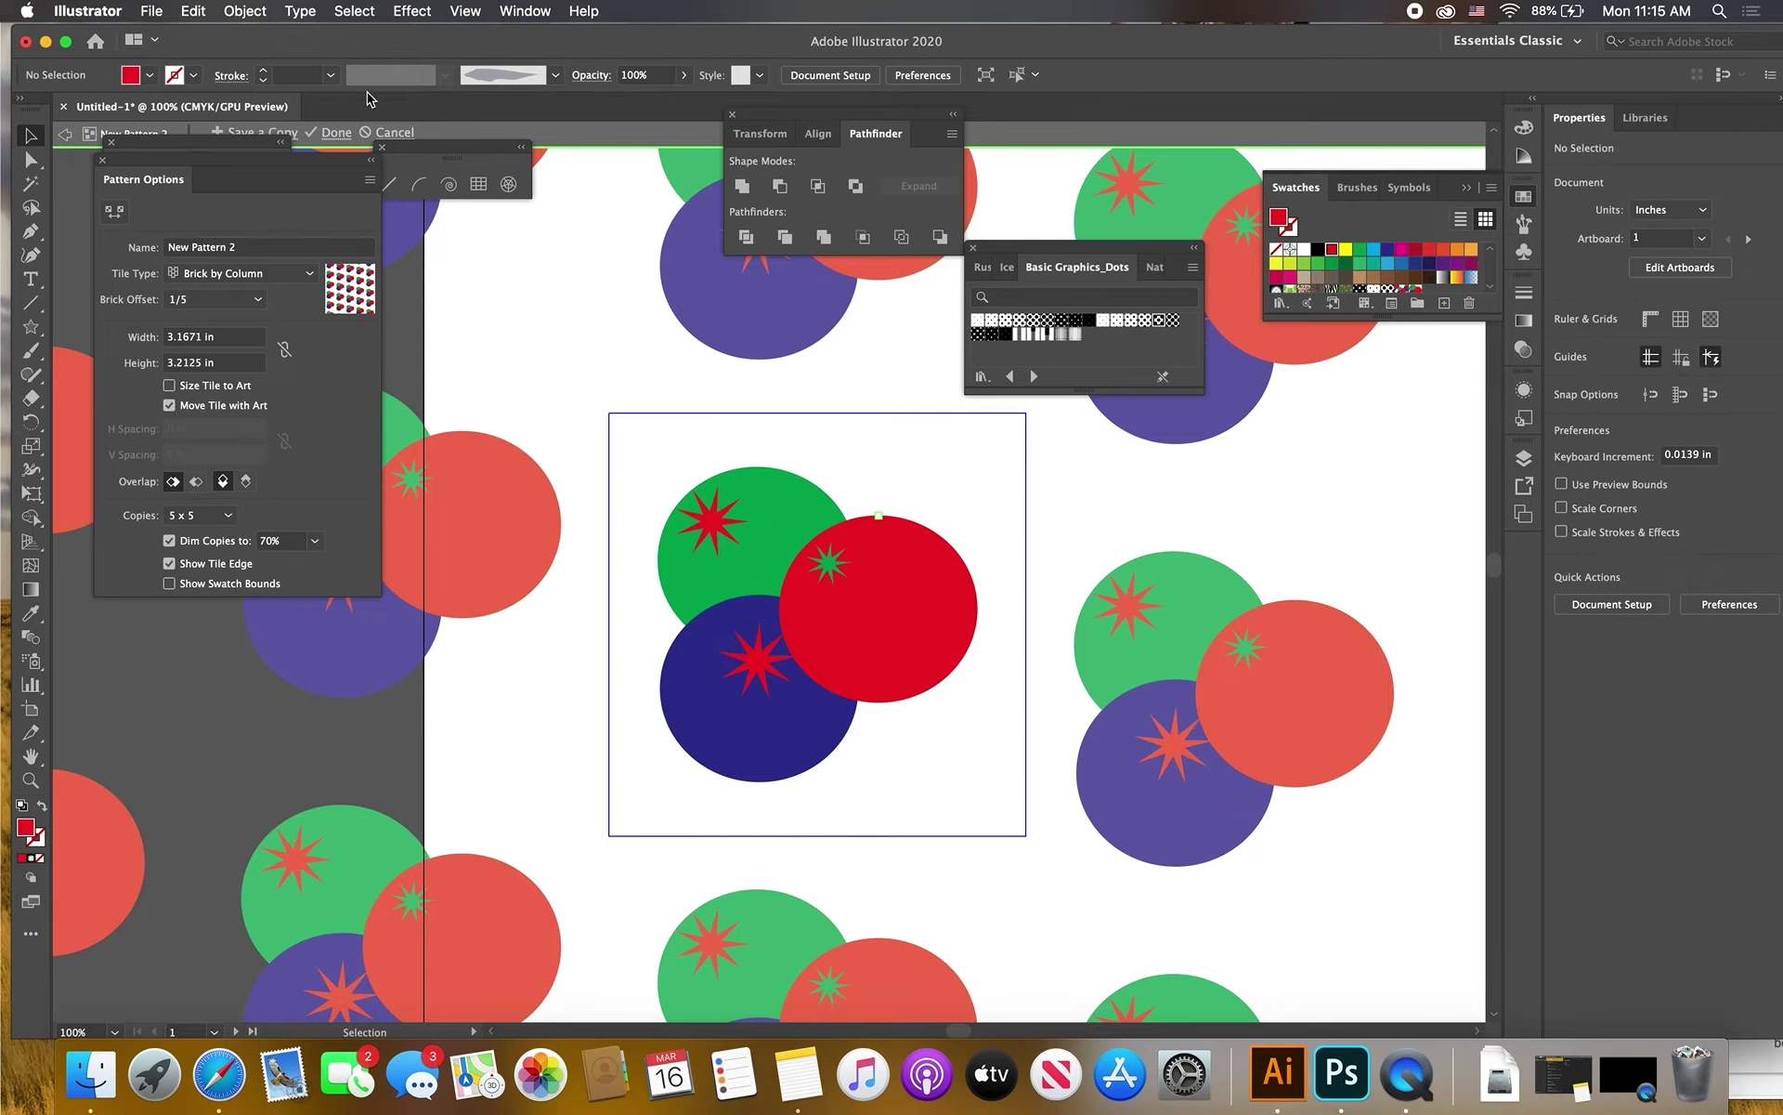
# Move Pattern Options down off the pattern editing bar and close the floating shape and line tool sets
pyautogui.moveTo(202, 165); pyautogui.dragTo(210, 253)
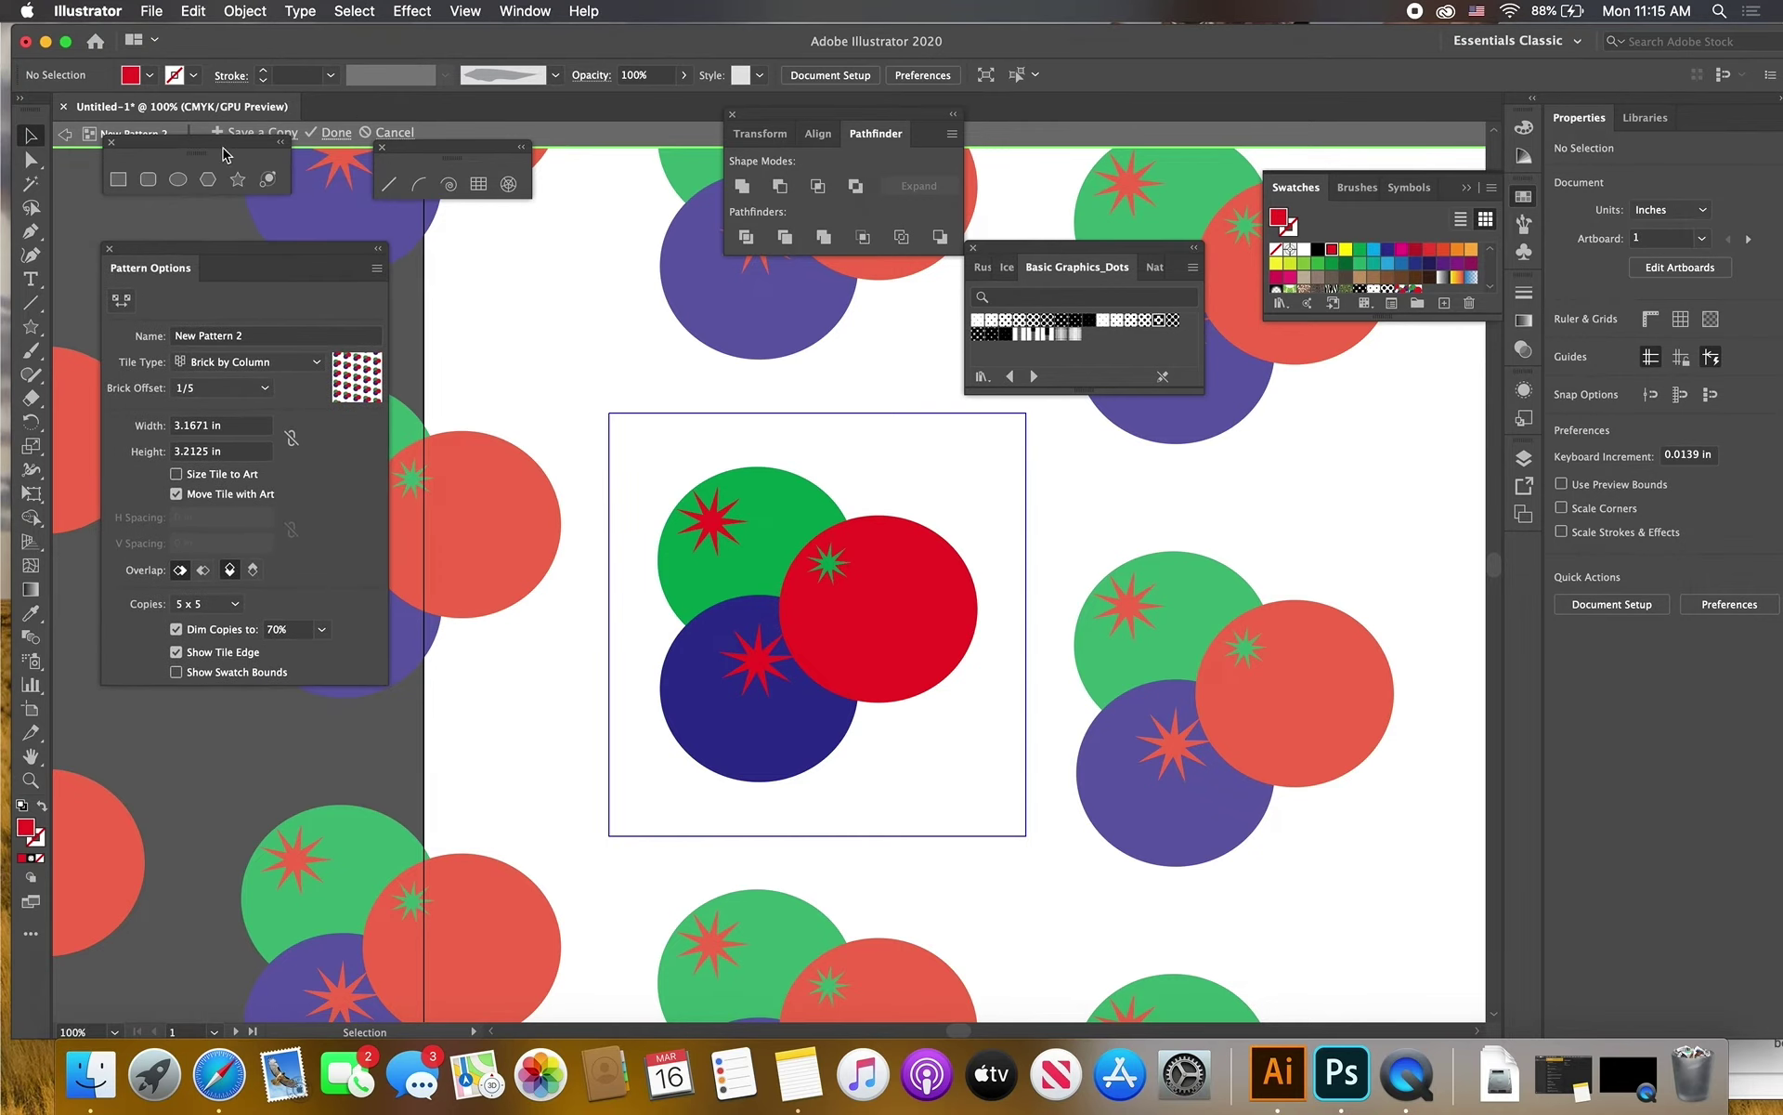
pyautogui.moveTo(228, 152); pyautogui.dragTo(224, 176)
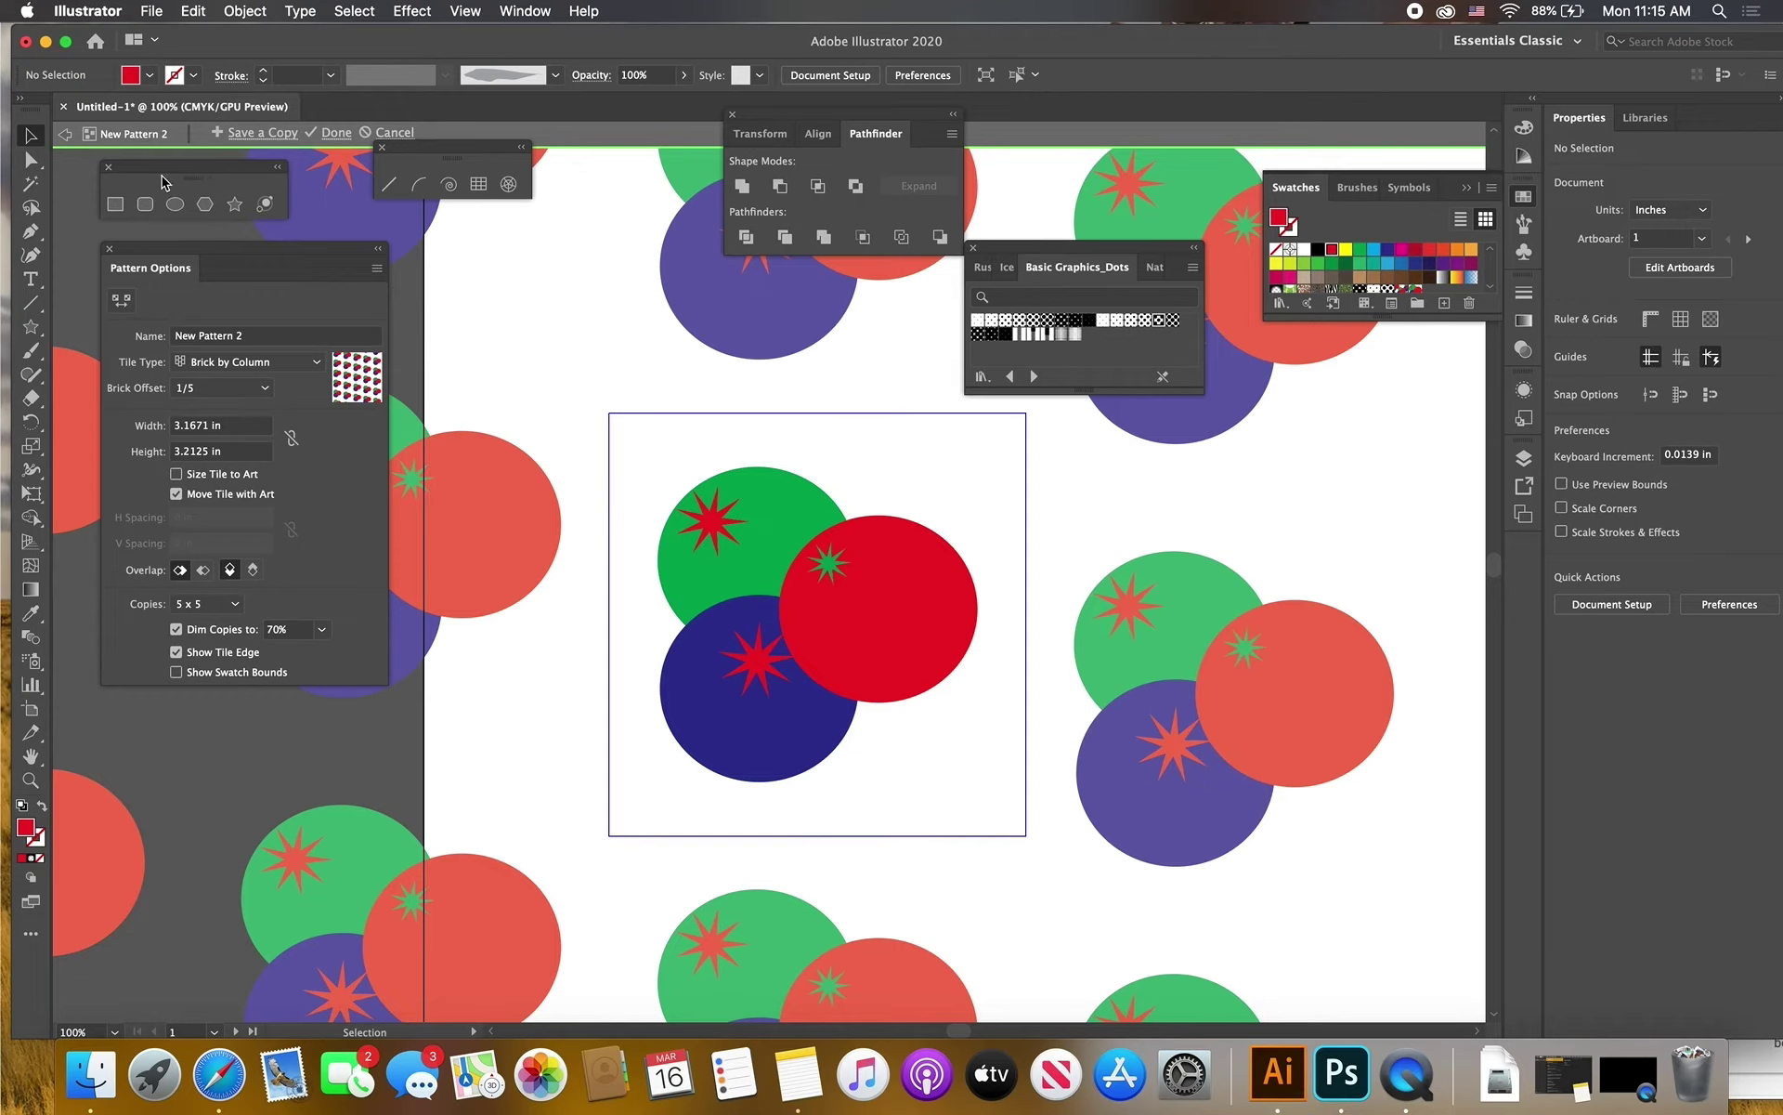
pyautogui.click(108, 167)
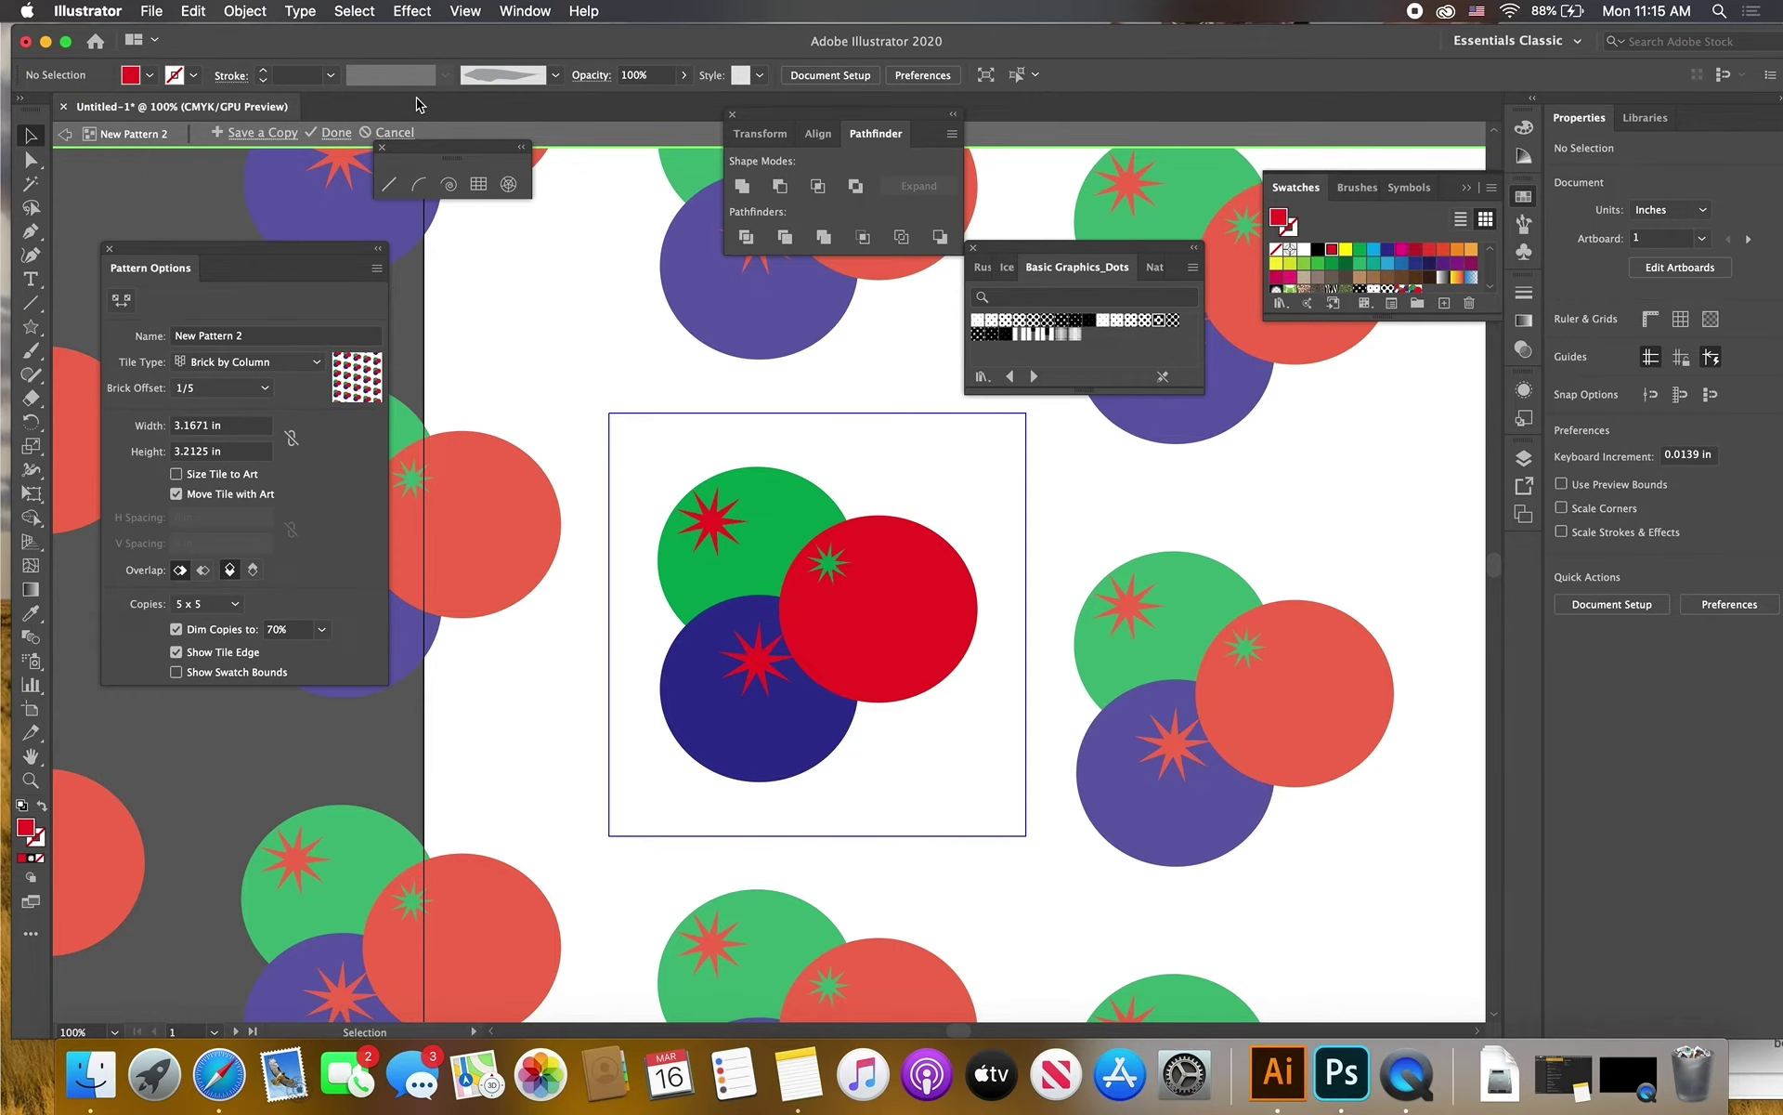
pyautogui.click(382, 147)
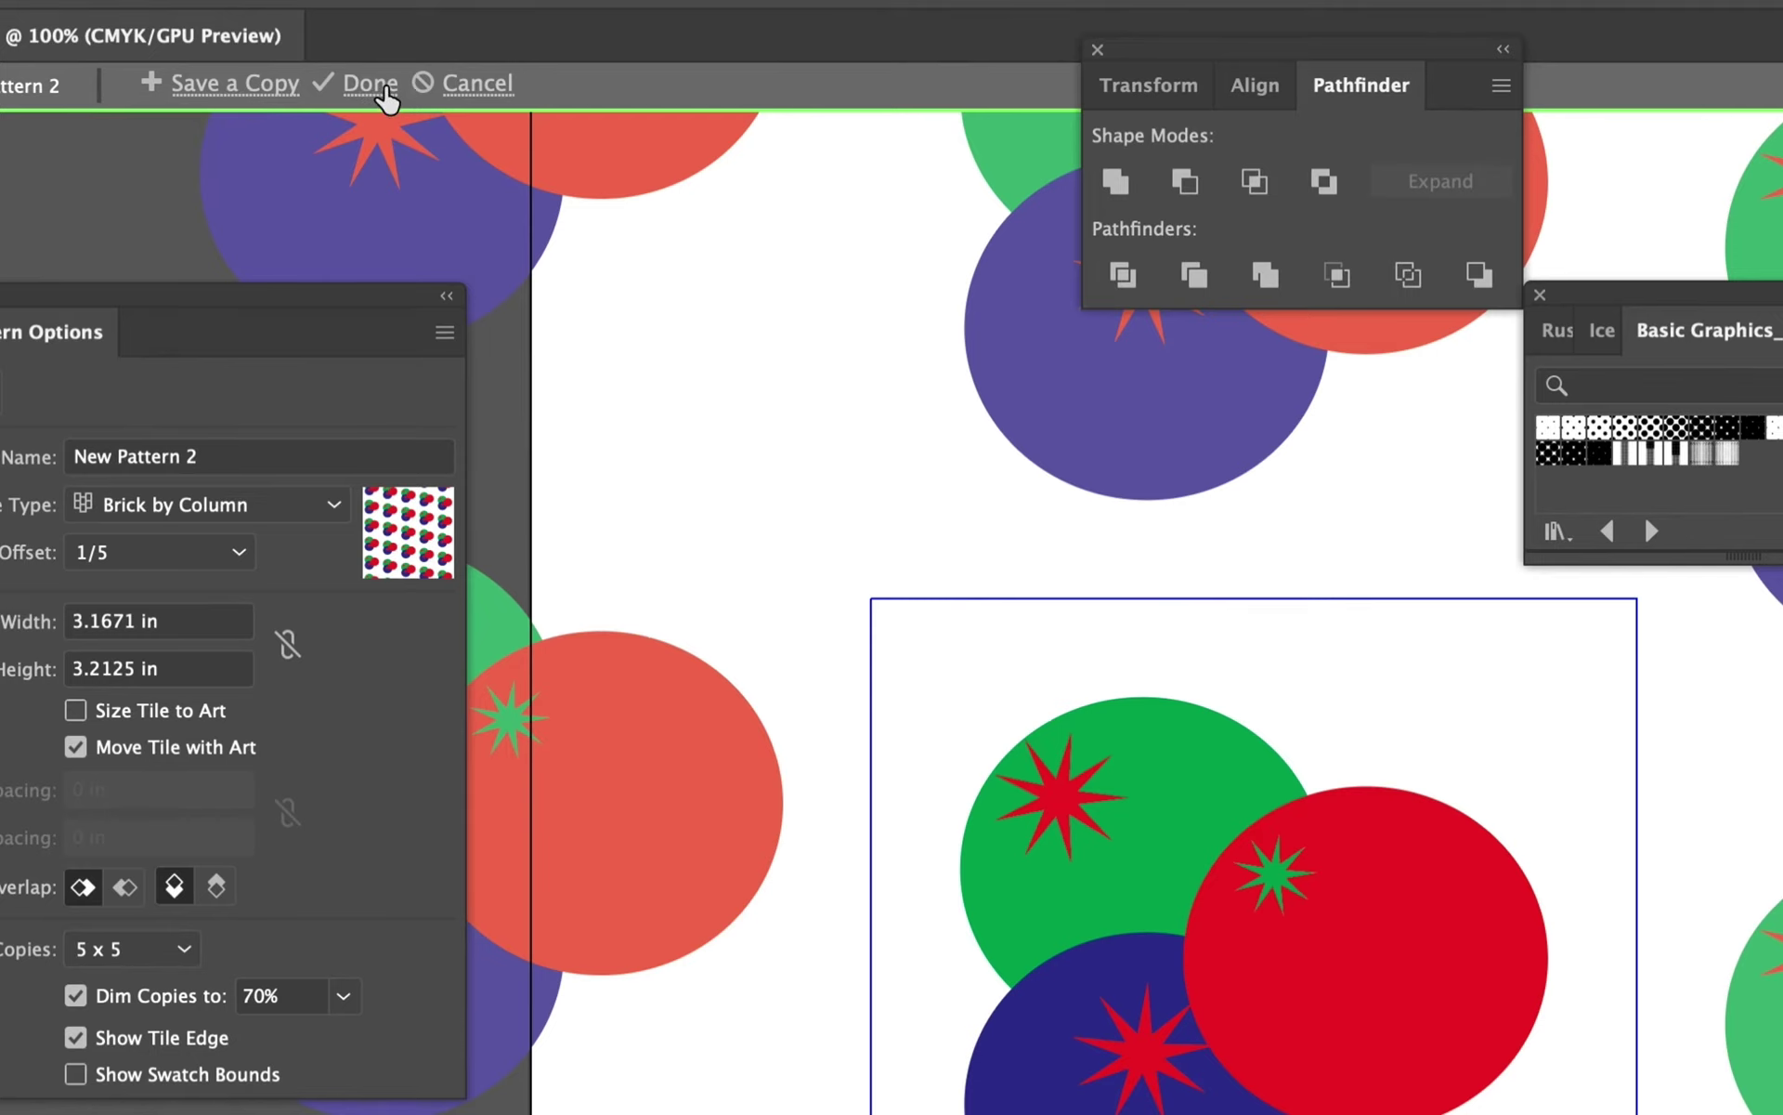
# Finish editing the second pattern and draw a large star about 5.04 in wide over the circles' upper-left part
pyautogui.click(369, 85)
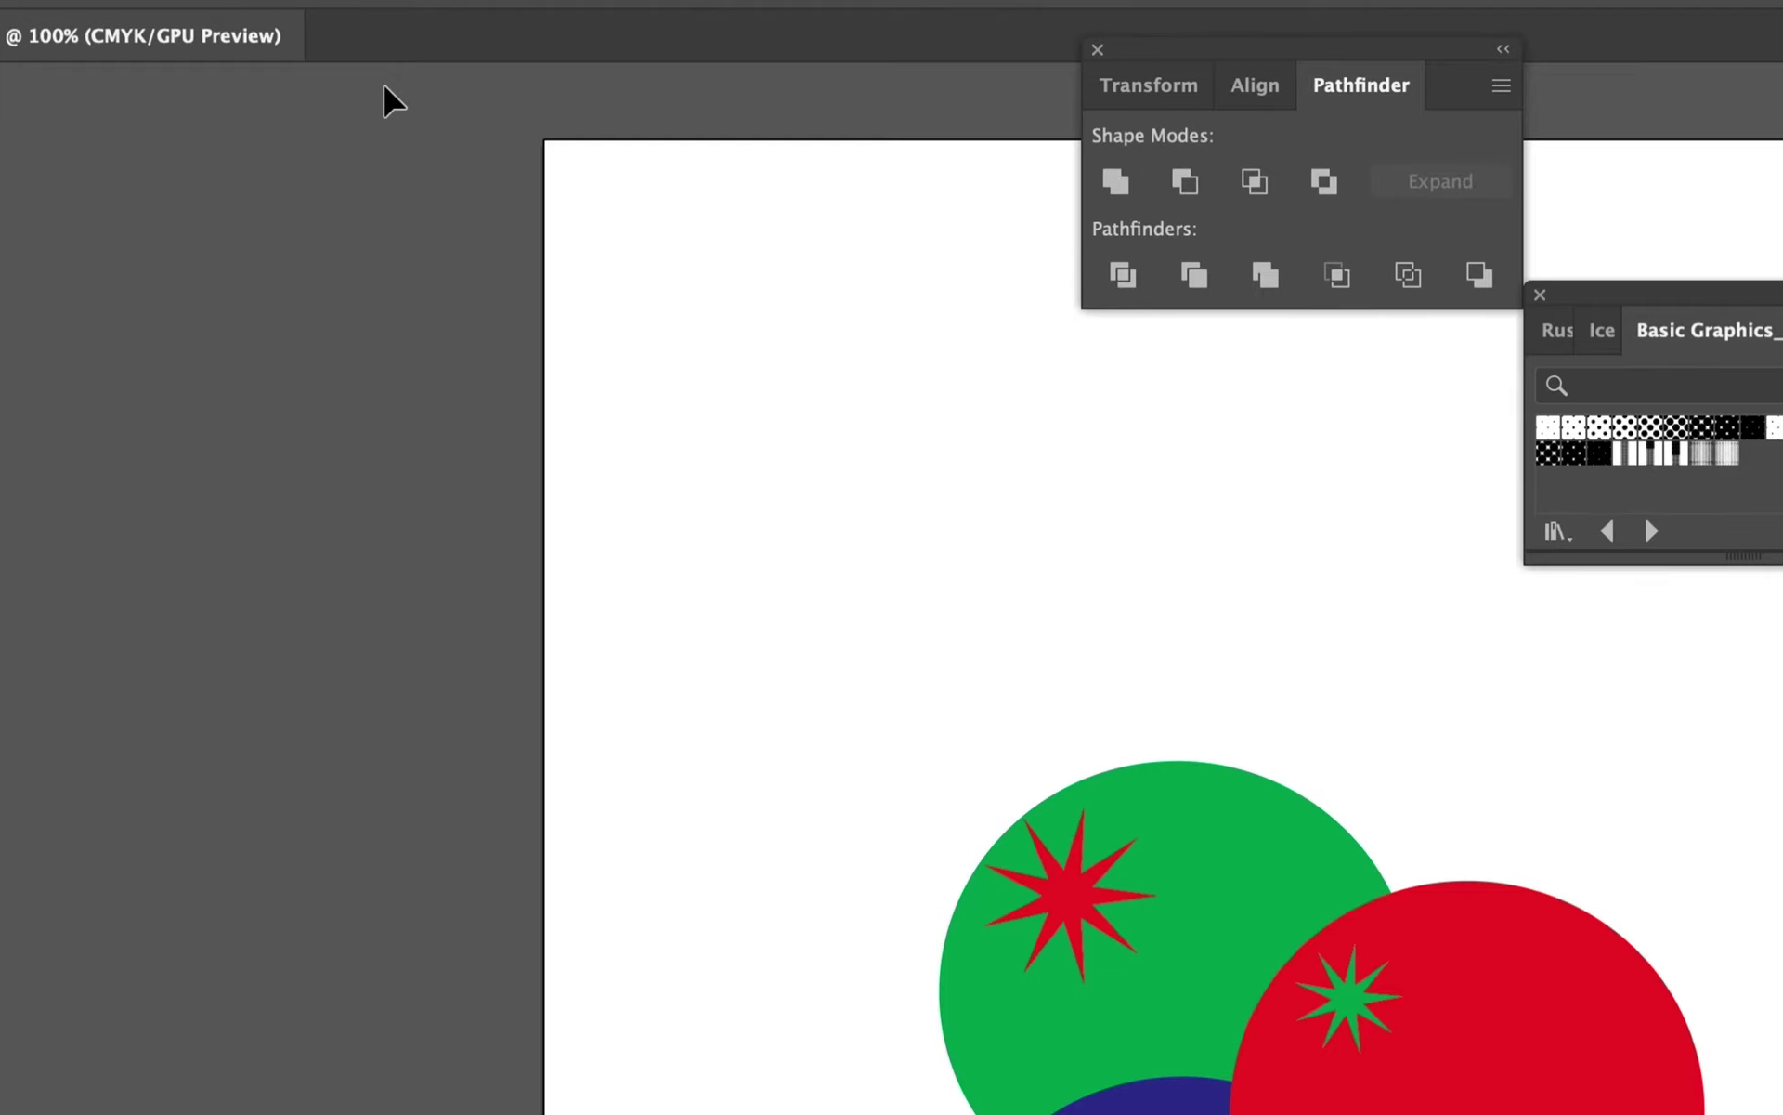
pyautogui.click(1084, 785)
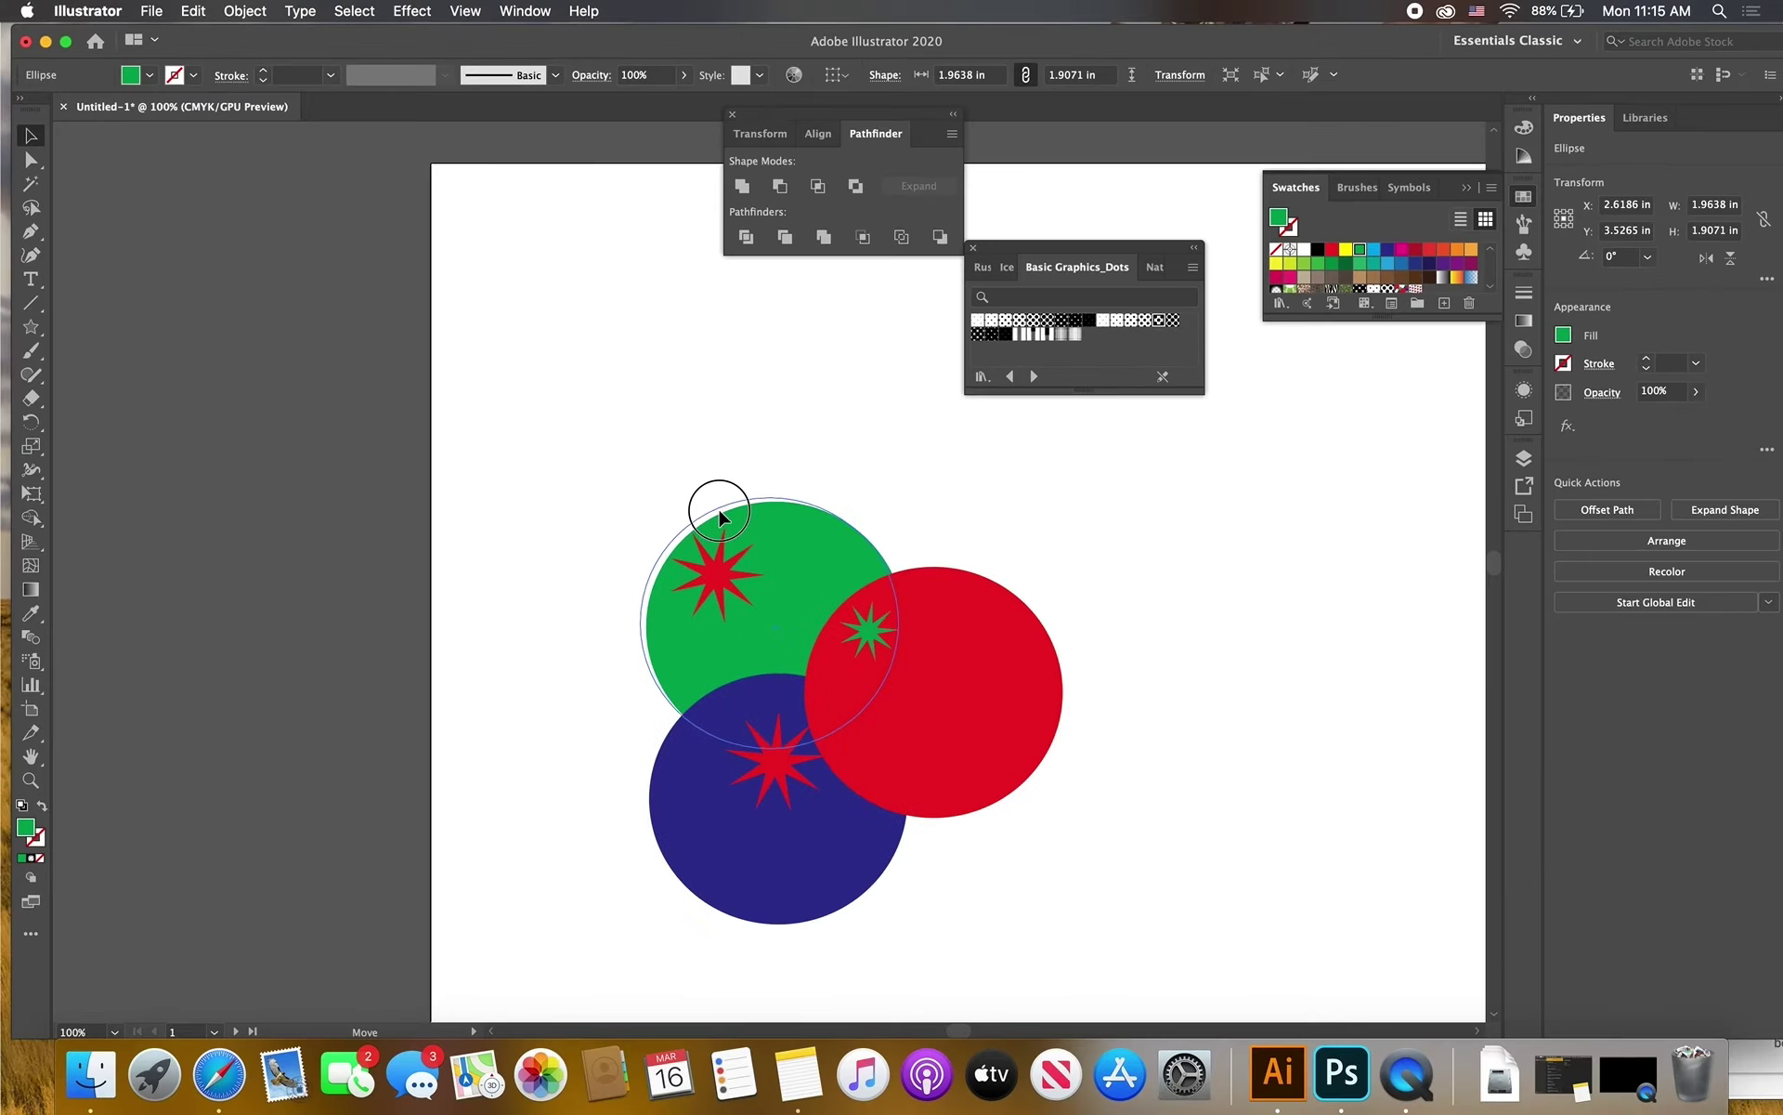
pyautogui.click(149, 76)
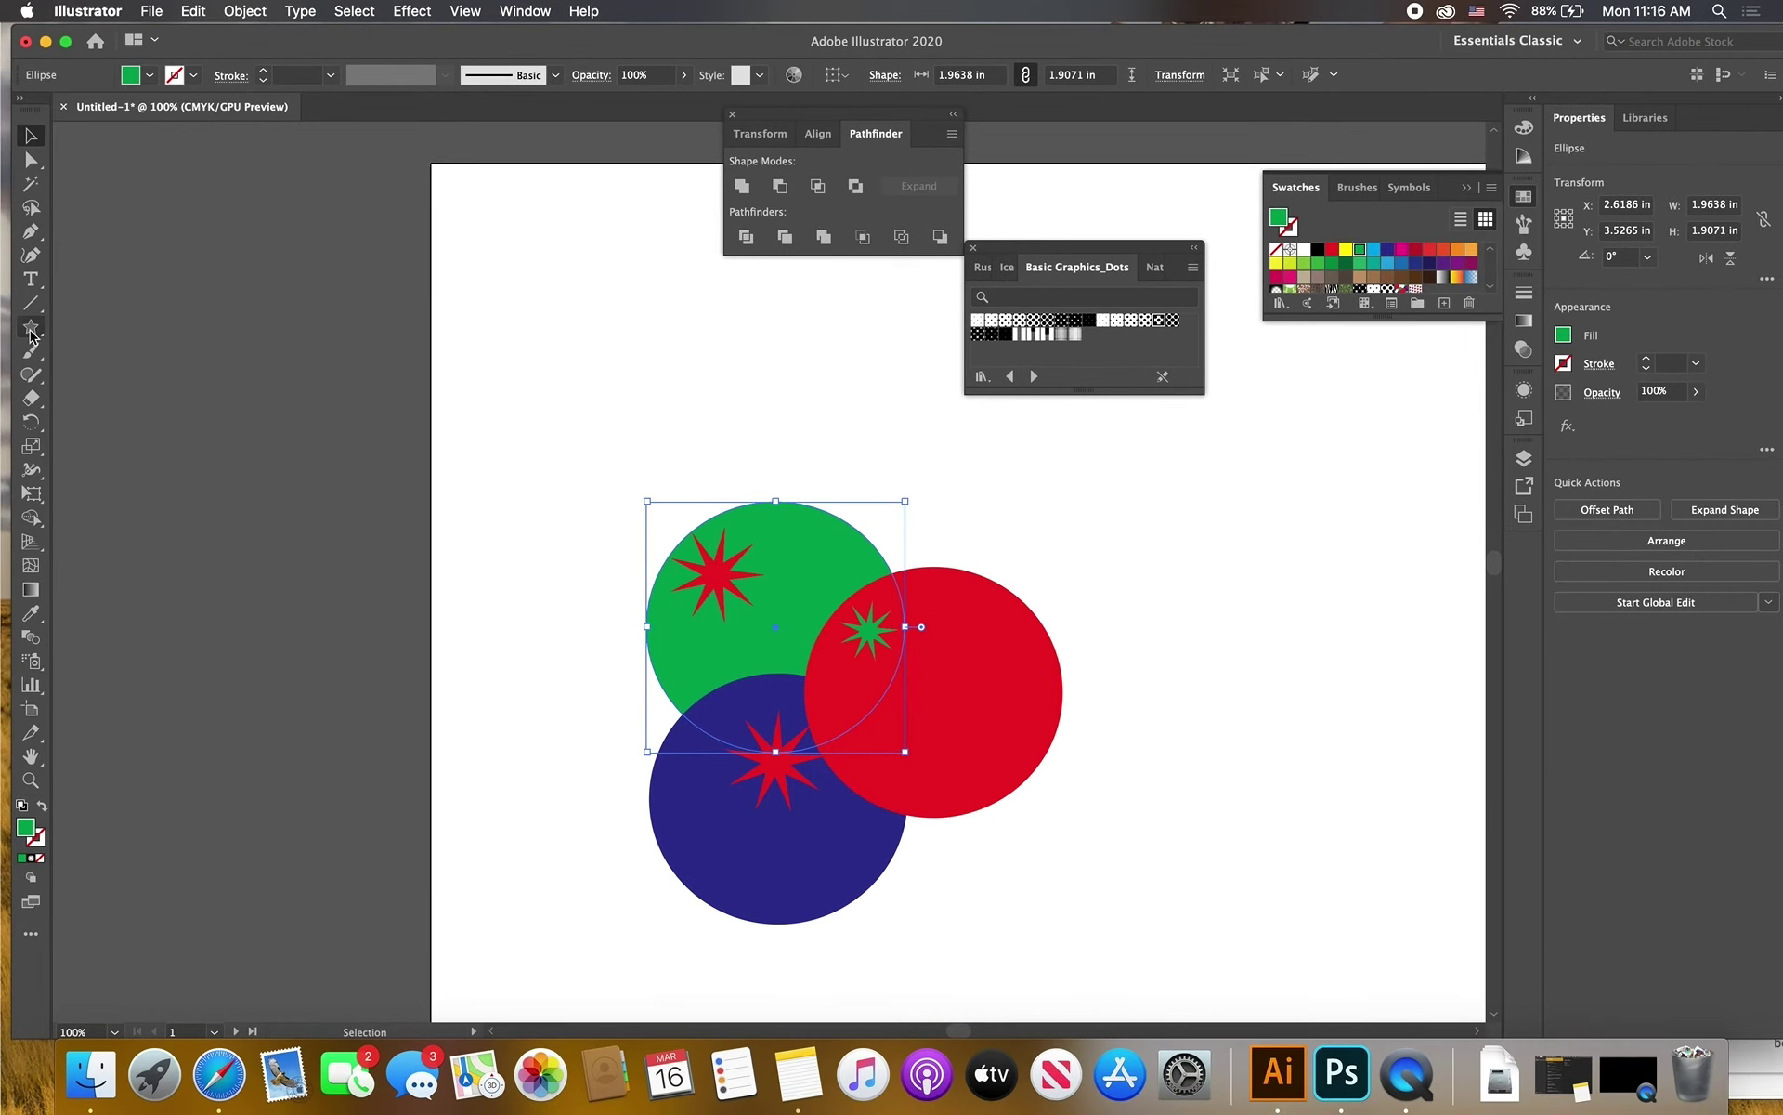
pyautogui.click(31, 329)
pyautogui.moveTo(631, 383); pyautogui.dragTo(307, 241)
# Fill the large star with each of the two custom pattern swatches in turn, ending on the first one
pyautogui.click(150, 75)
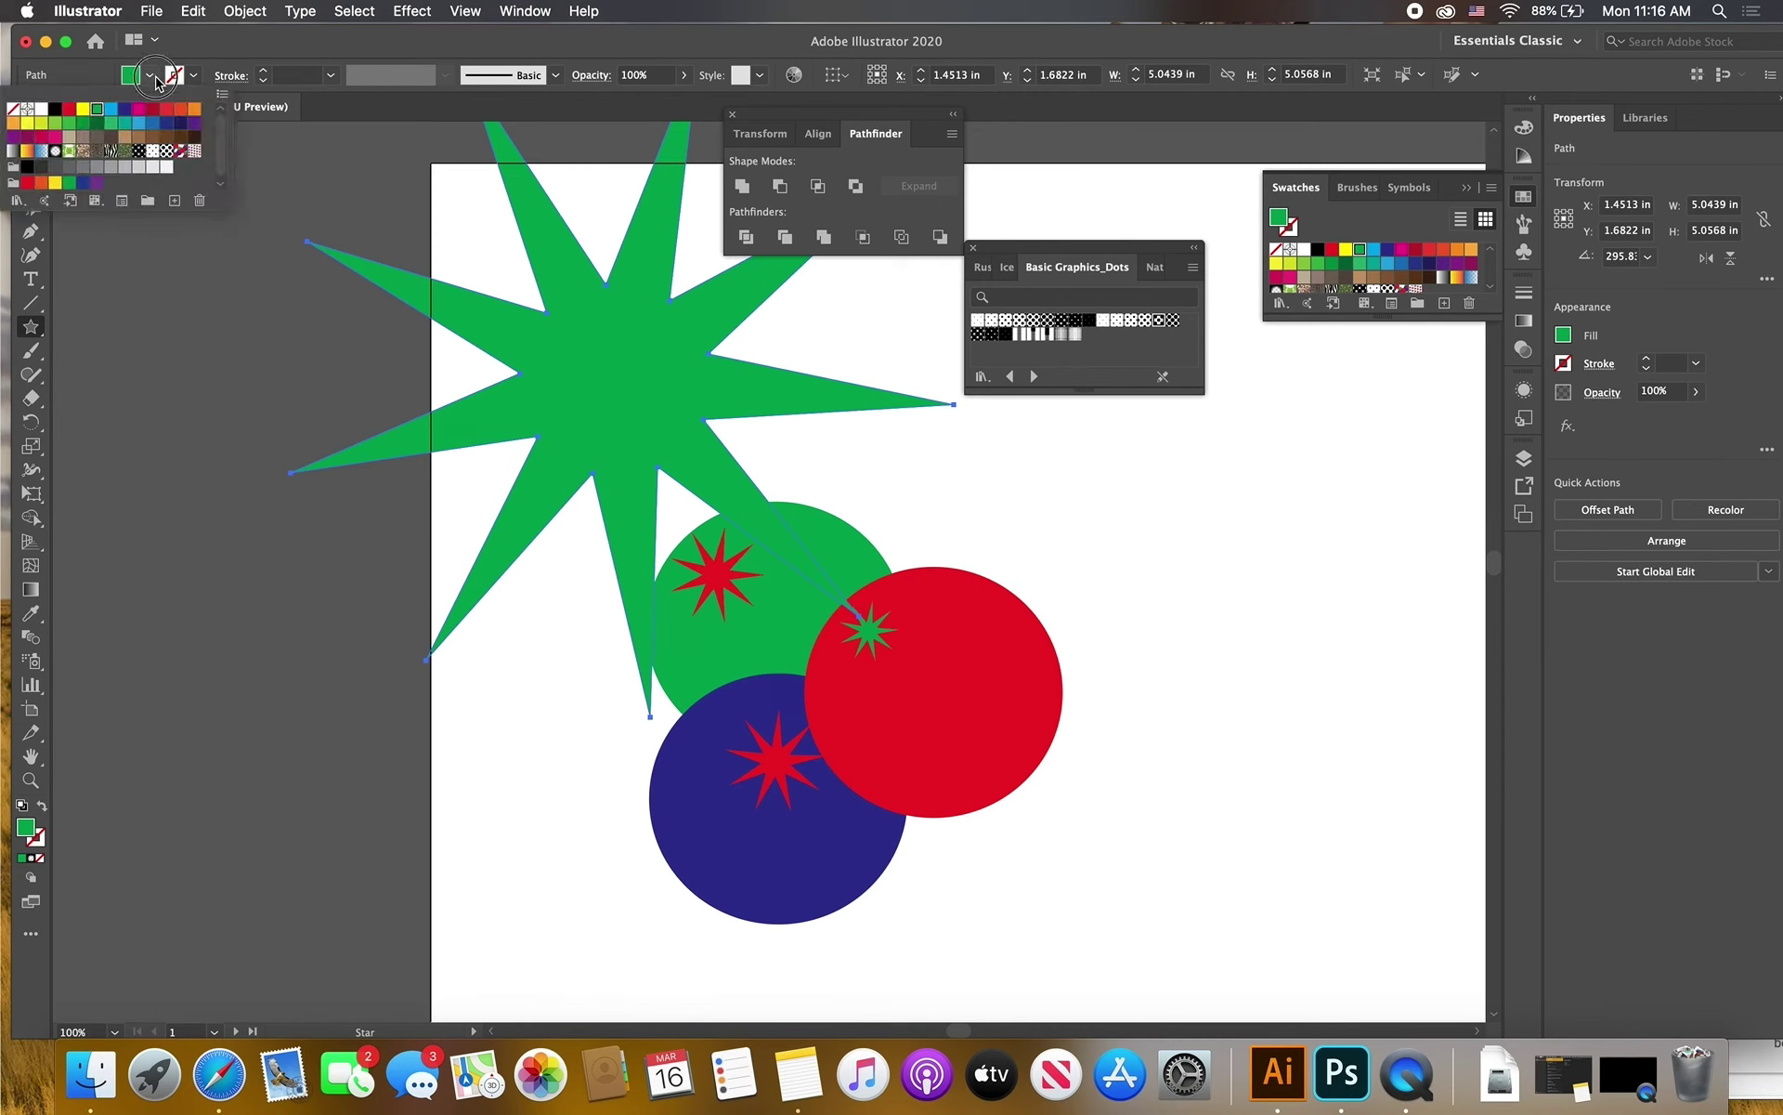
pyautogui.click(183, 151)
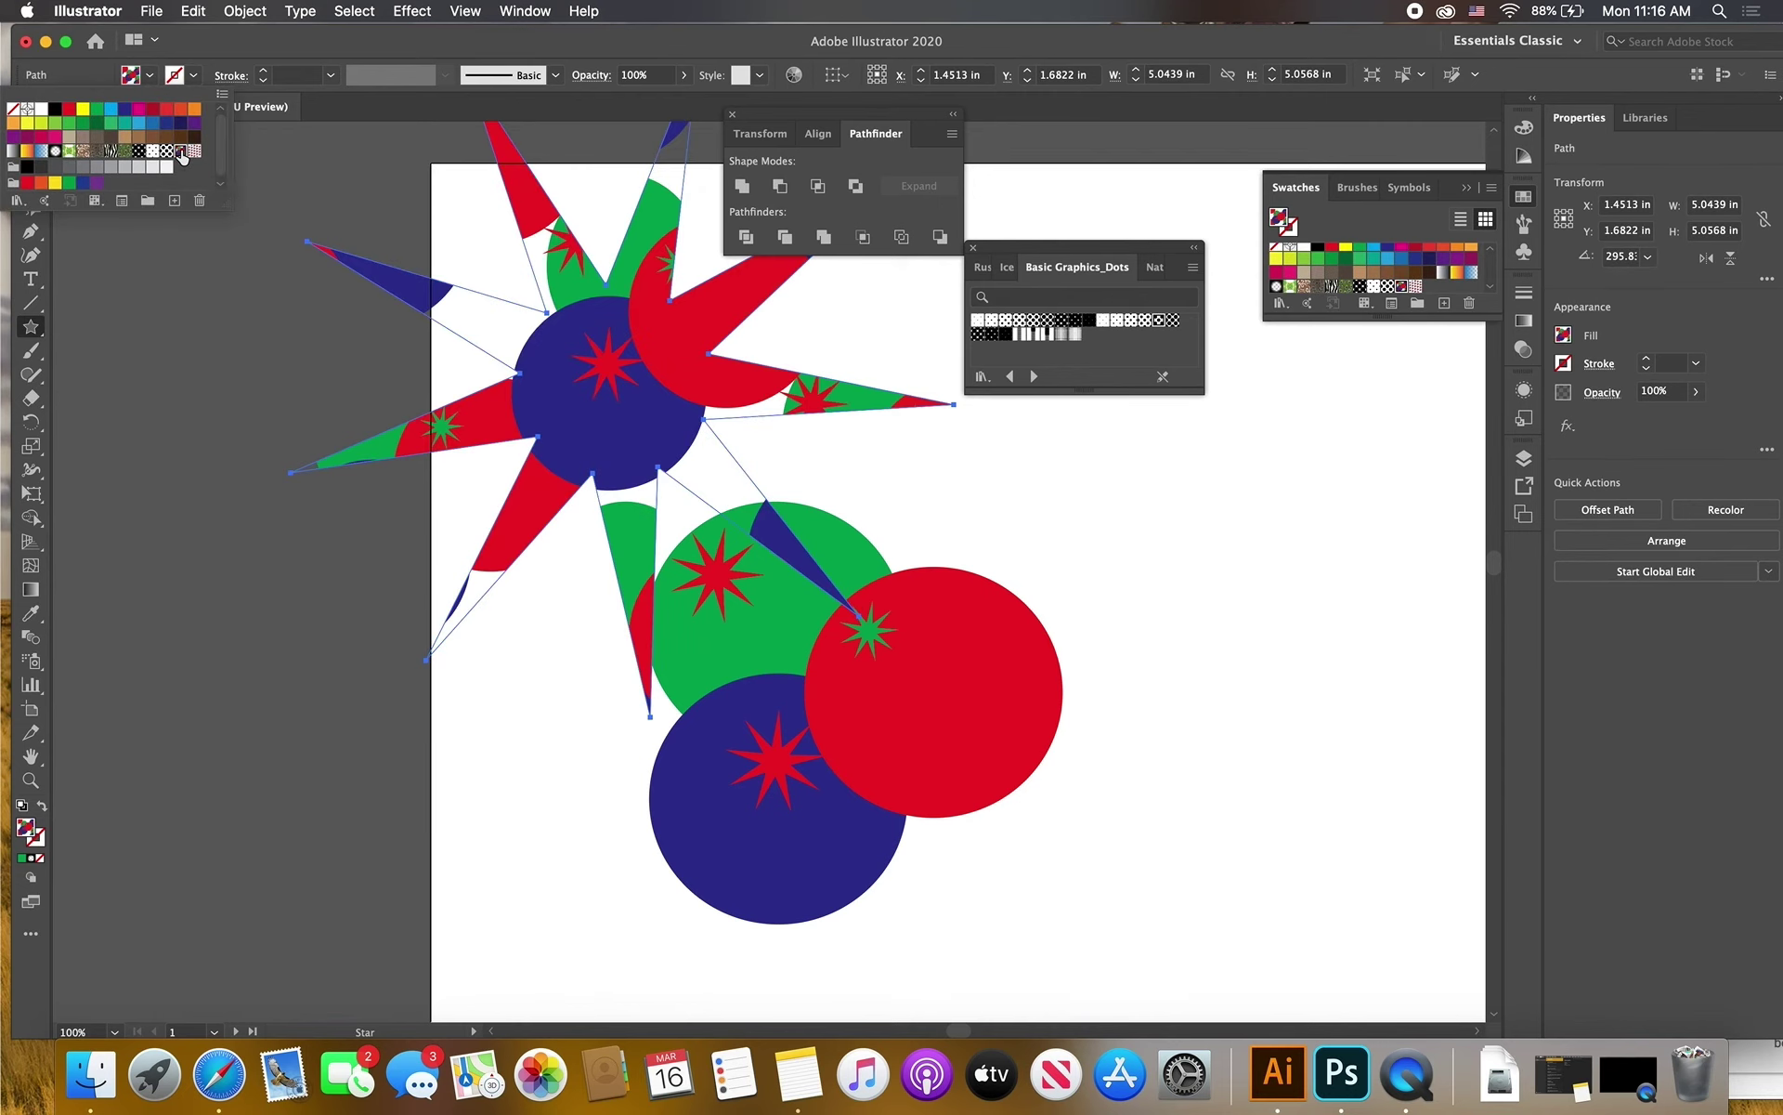
pyautogui.click(195, 151)
pyautogui.click(195, 152)
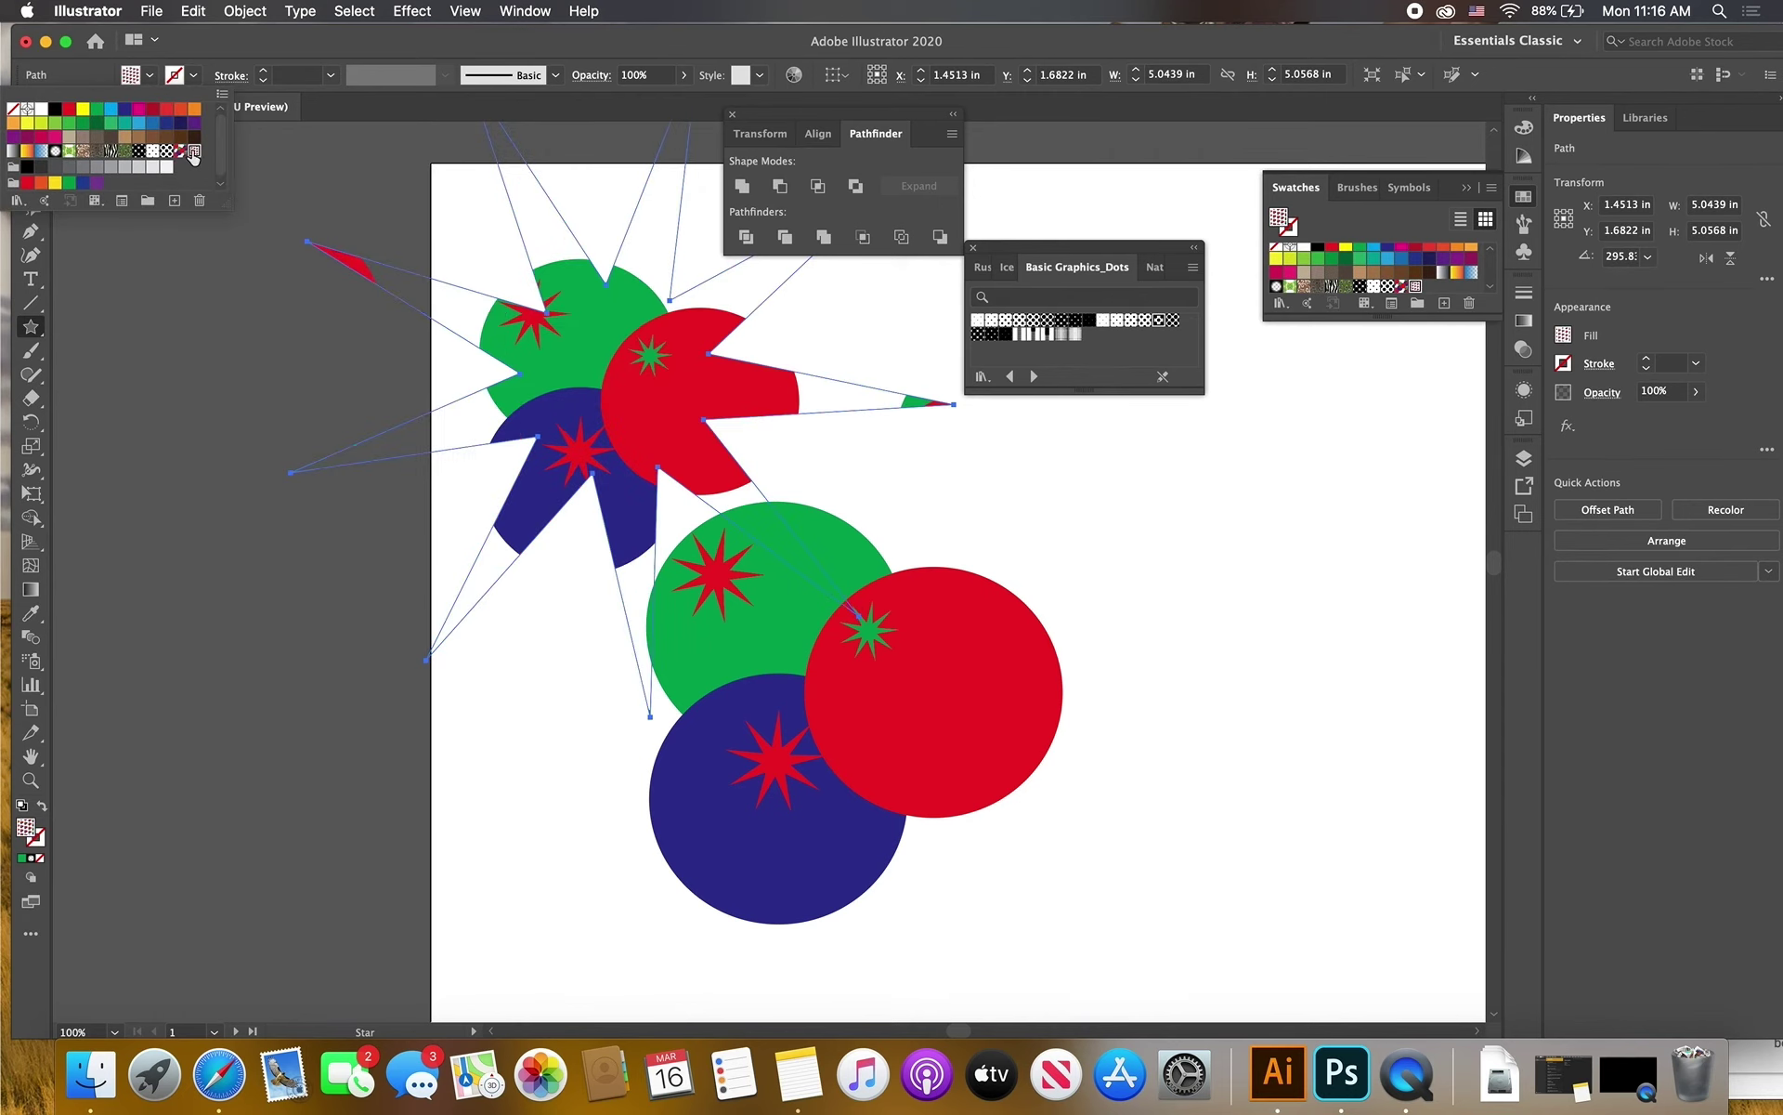
pyautogui.click(185, 152)
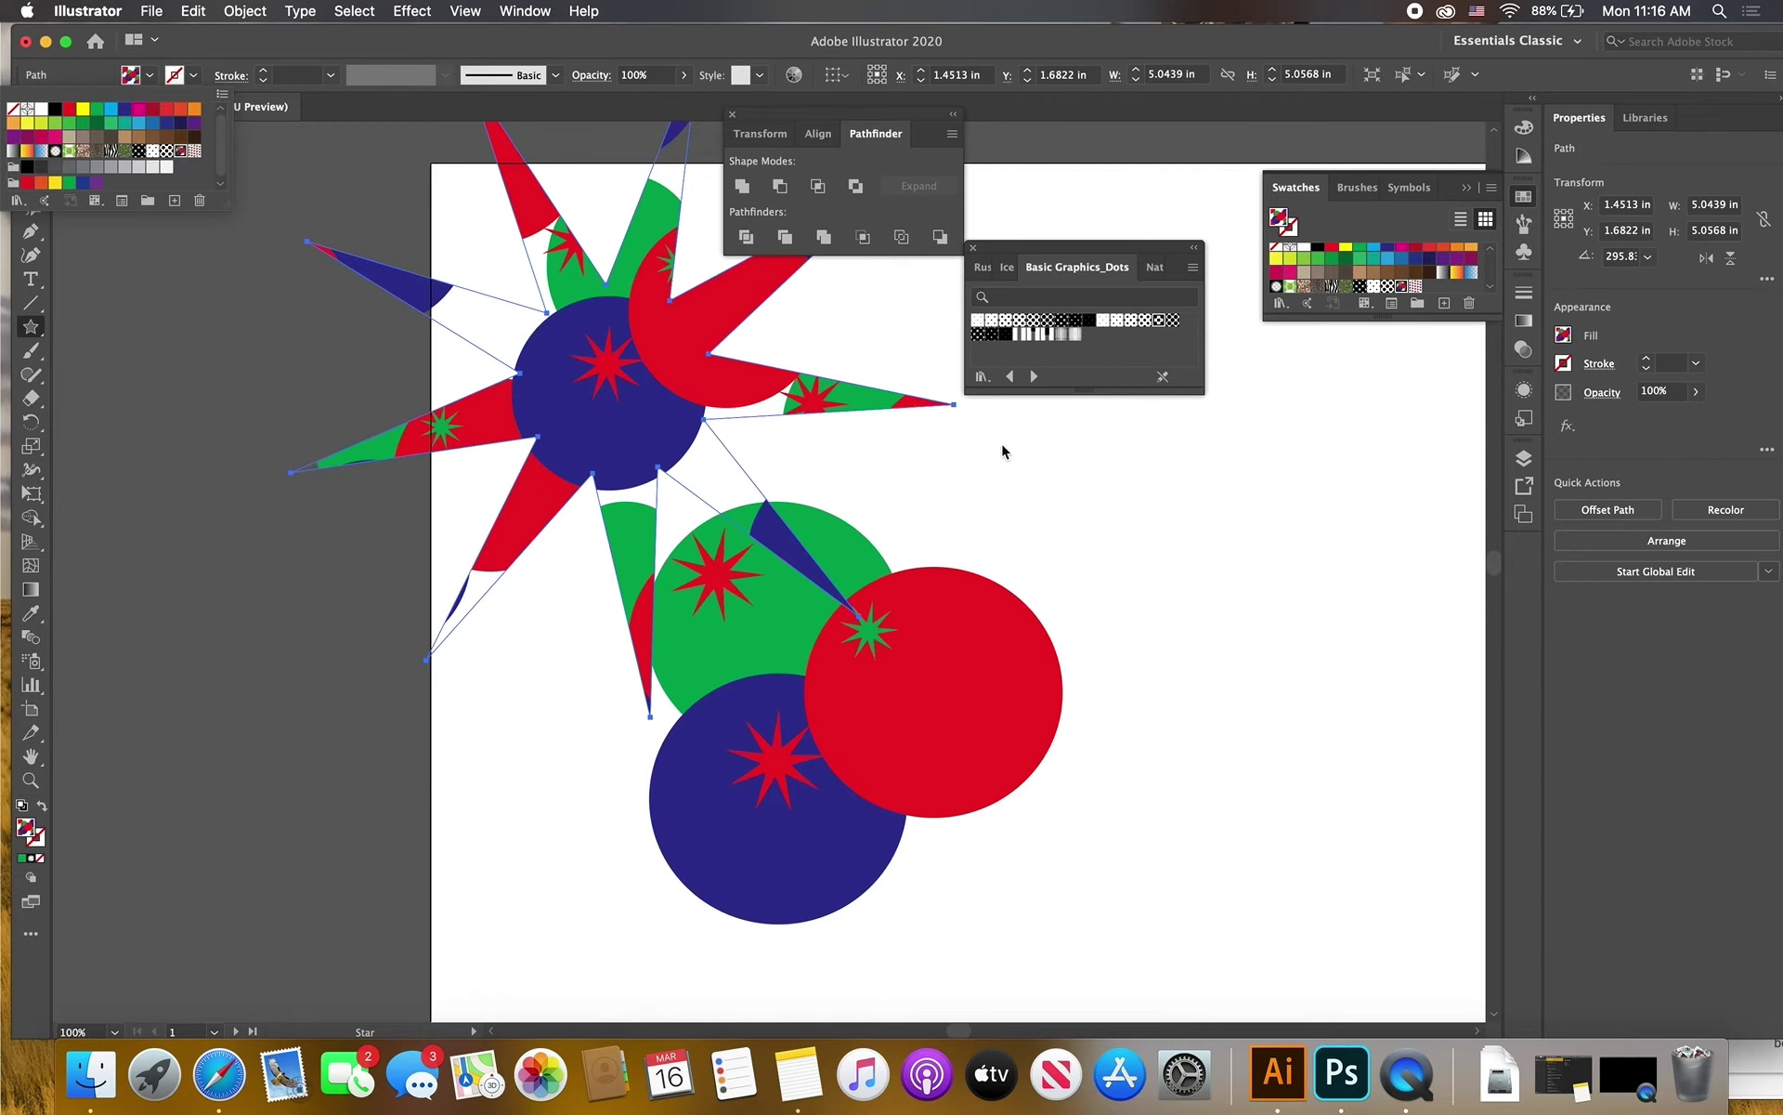
pyautogui.press('Escape')
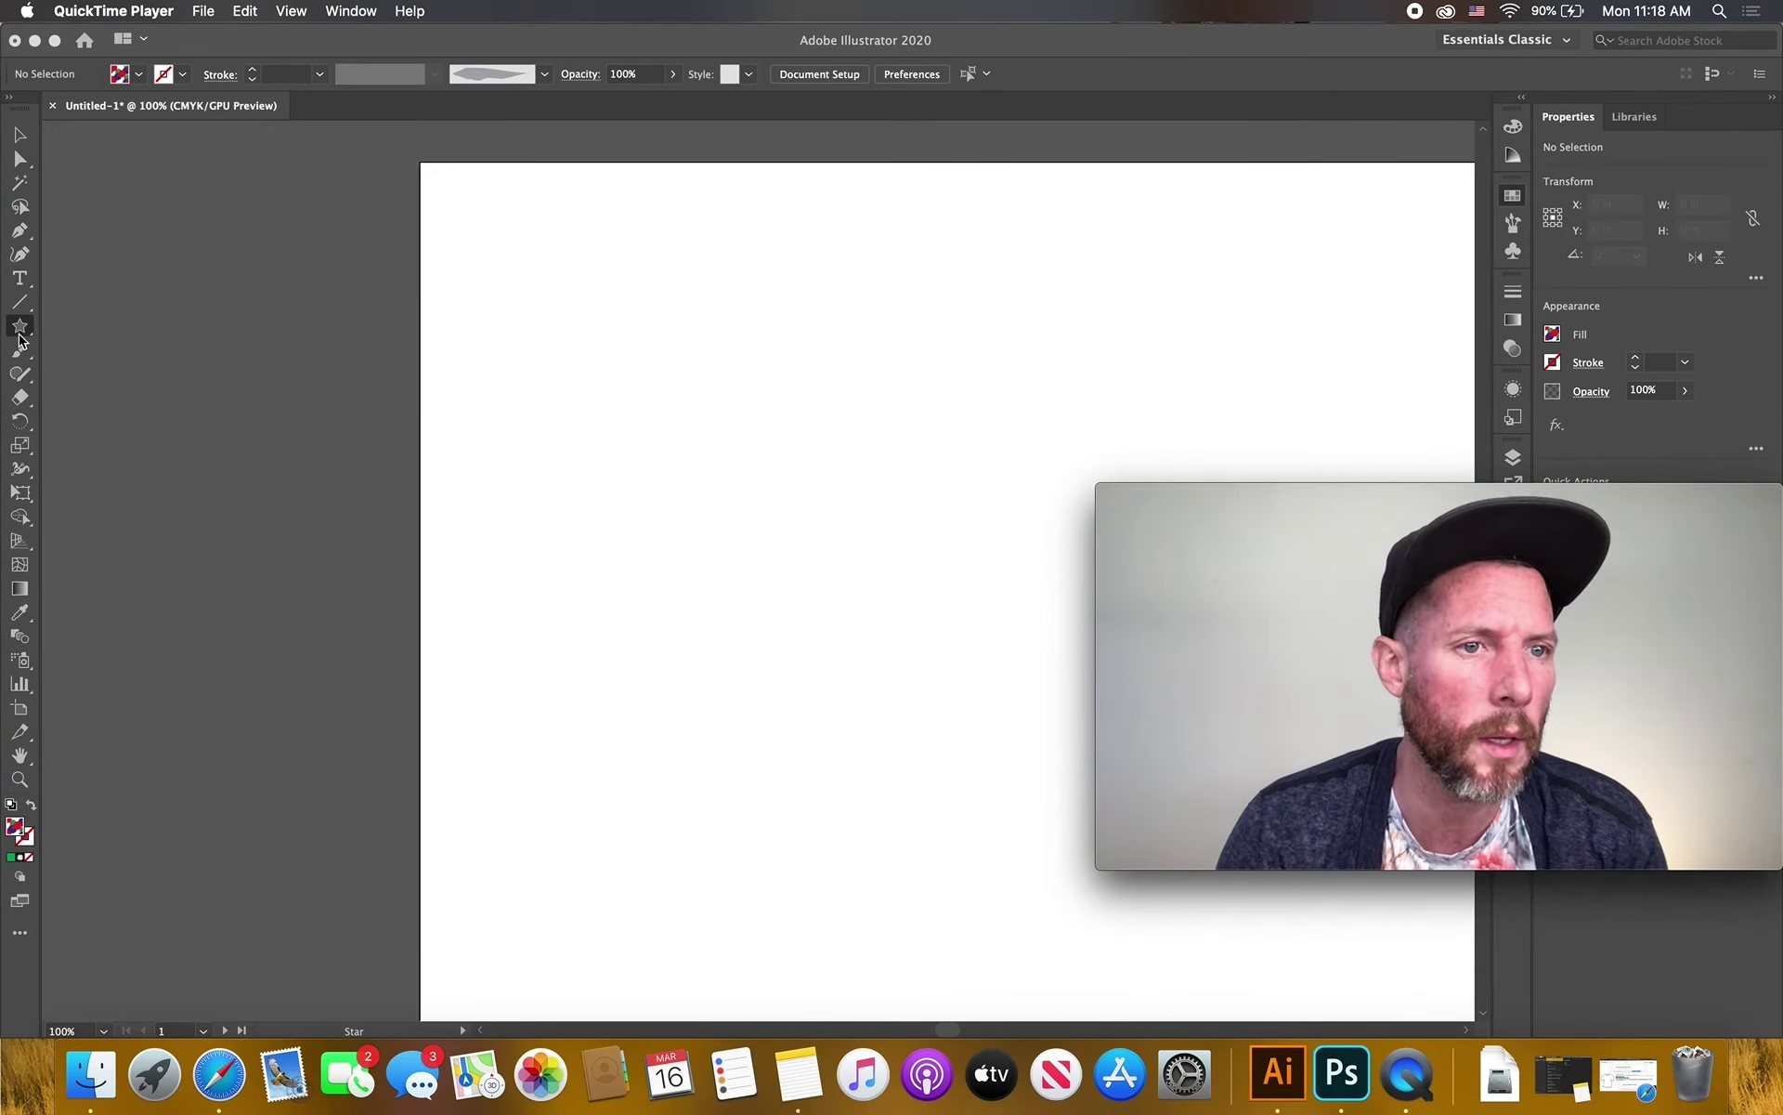
# Draw a star about 1.41 in wide and a larger star beside it on the empty artboard, and fill both with CMYK Yellow
pyautogui.click(417, 421)
pyautogui.moveTo(482, 406)
pyautogui.mouseDown()
pyautogui.moveTo(558, 461)
pyautogui.moveTo(644, 471)
pyautogui.moveTo(716, 561)
pyautogui.mouseUp()
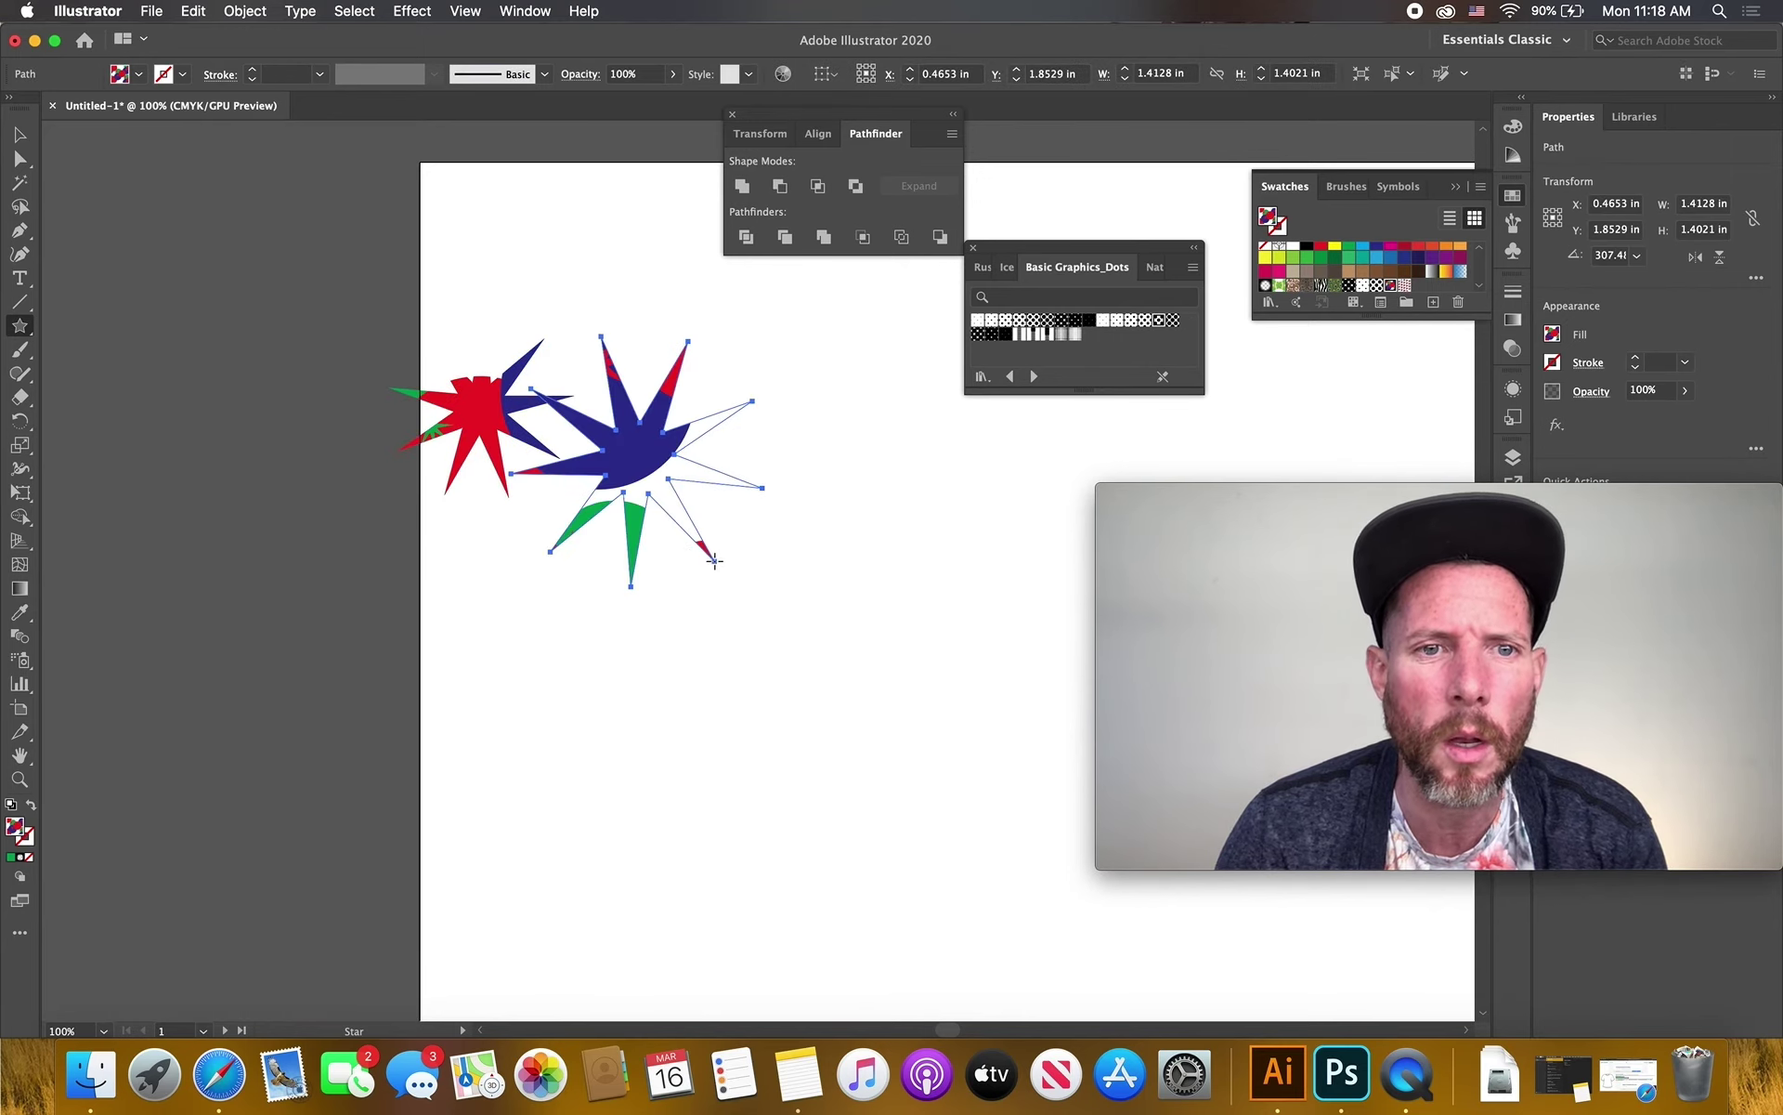
pyautogui.click(21, 137)
pyautogui.moveTo(303, 287); pyautogui.dragTo(717, 543)
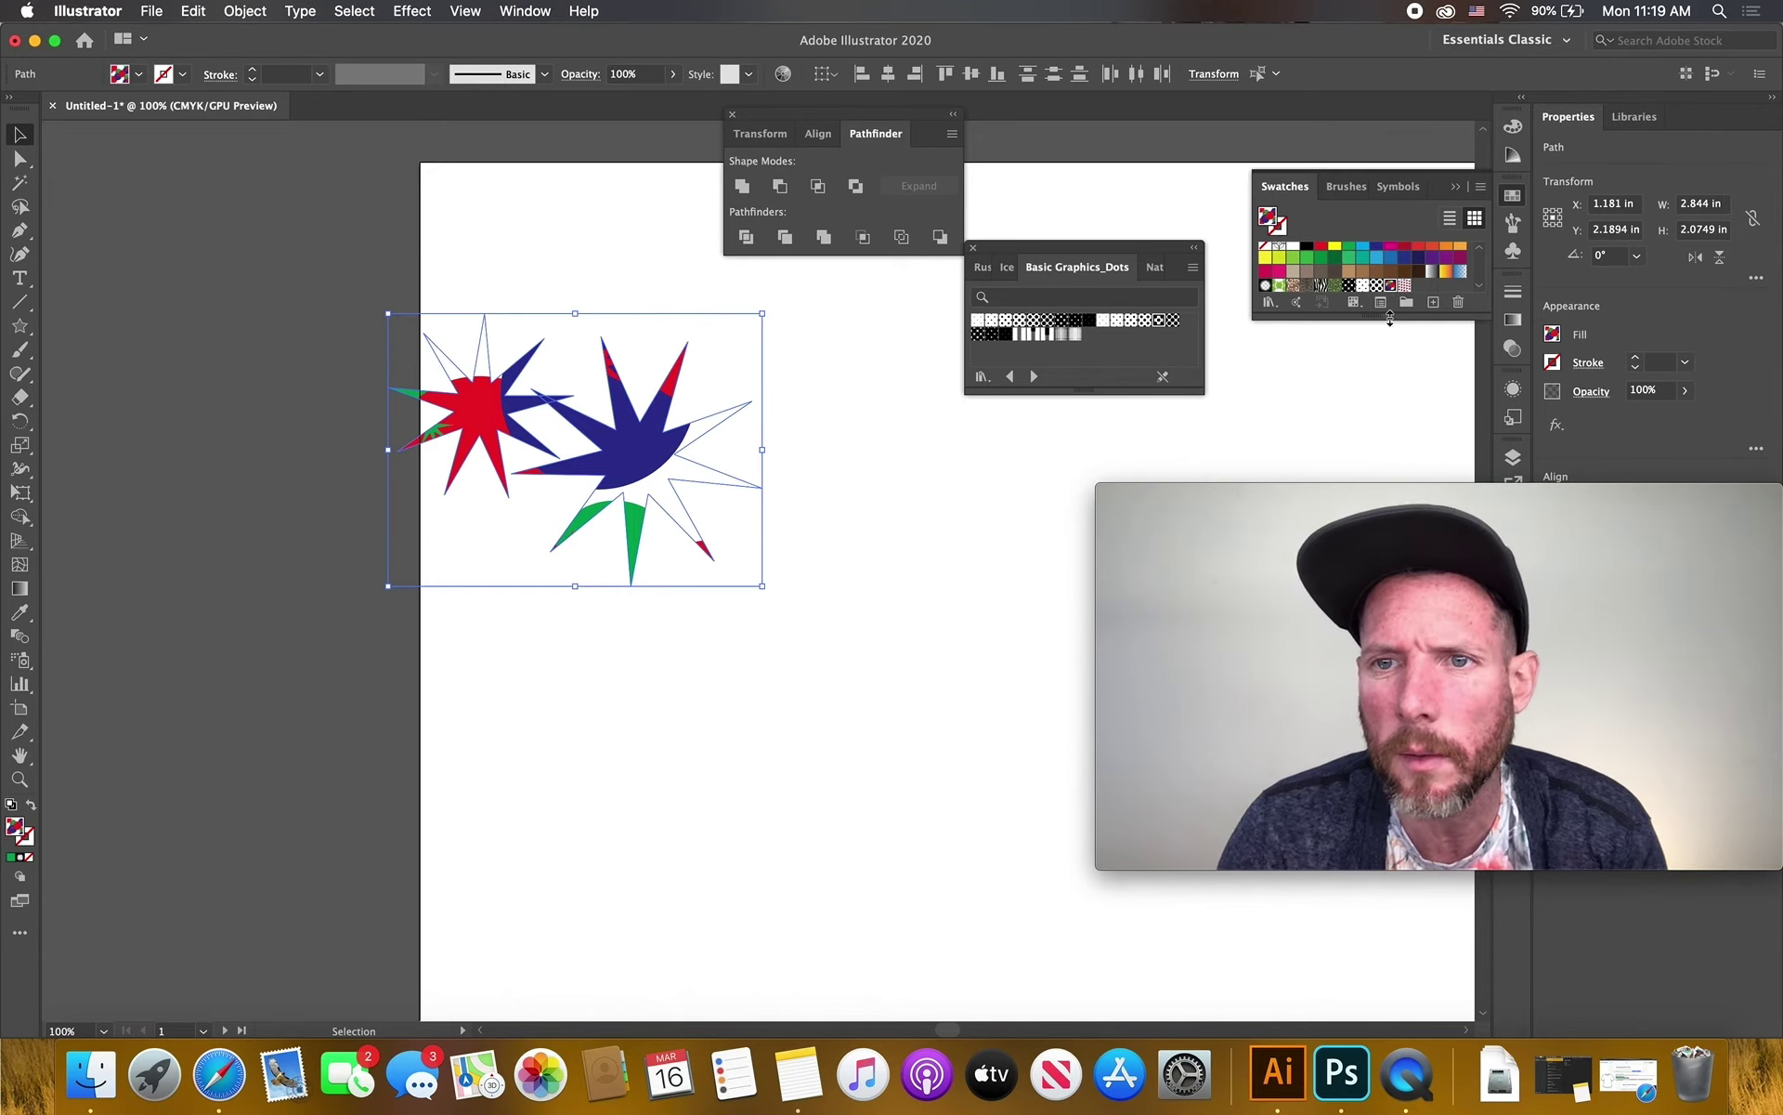
pyautogui.click(1335, 247)
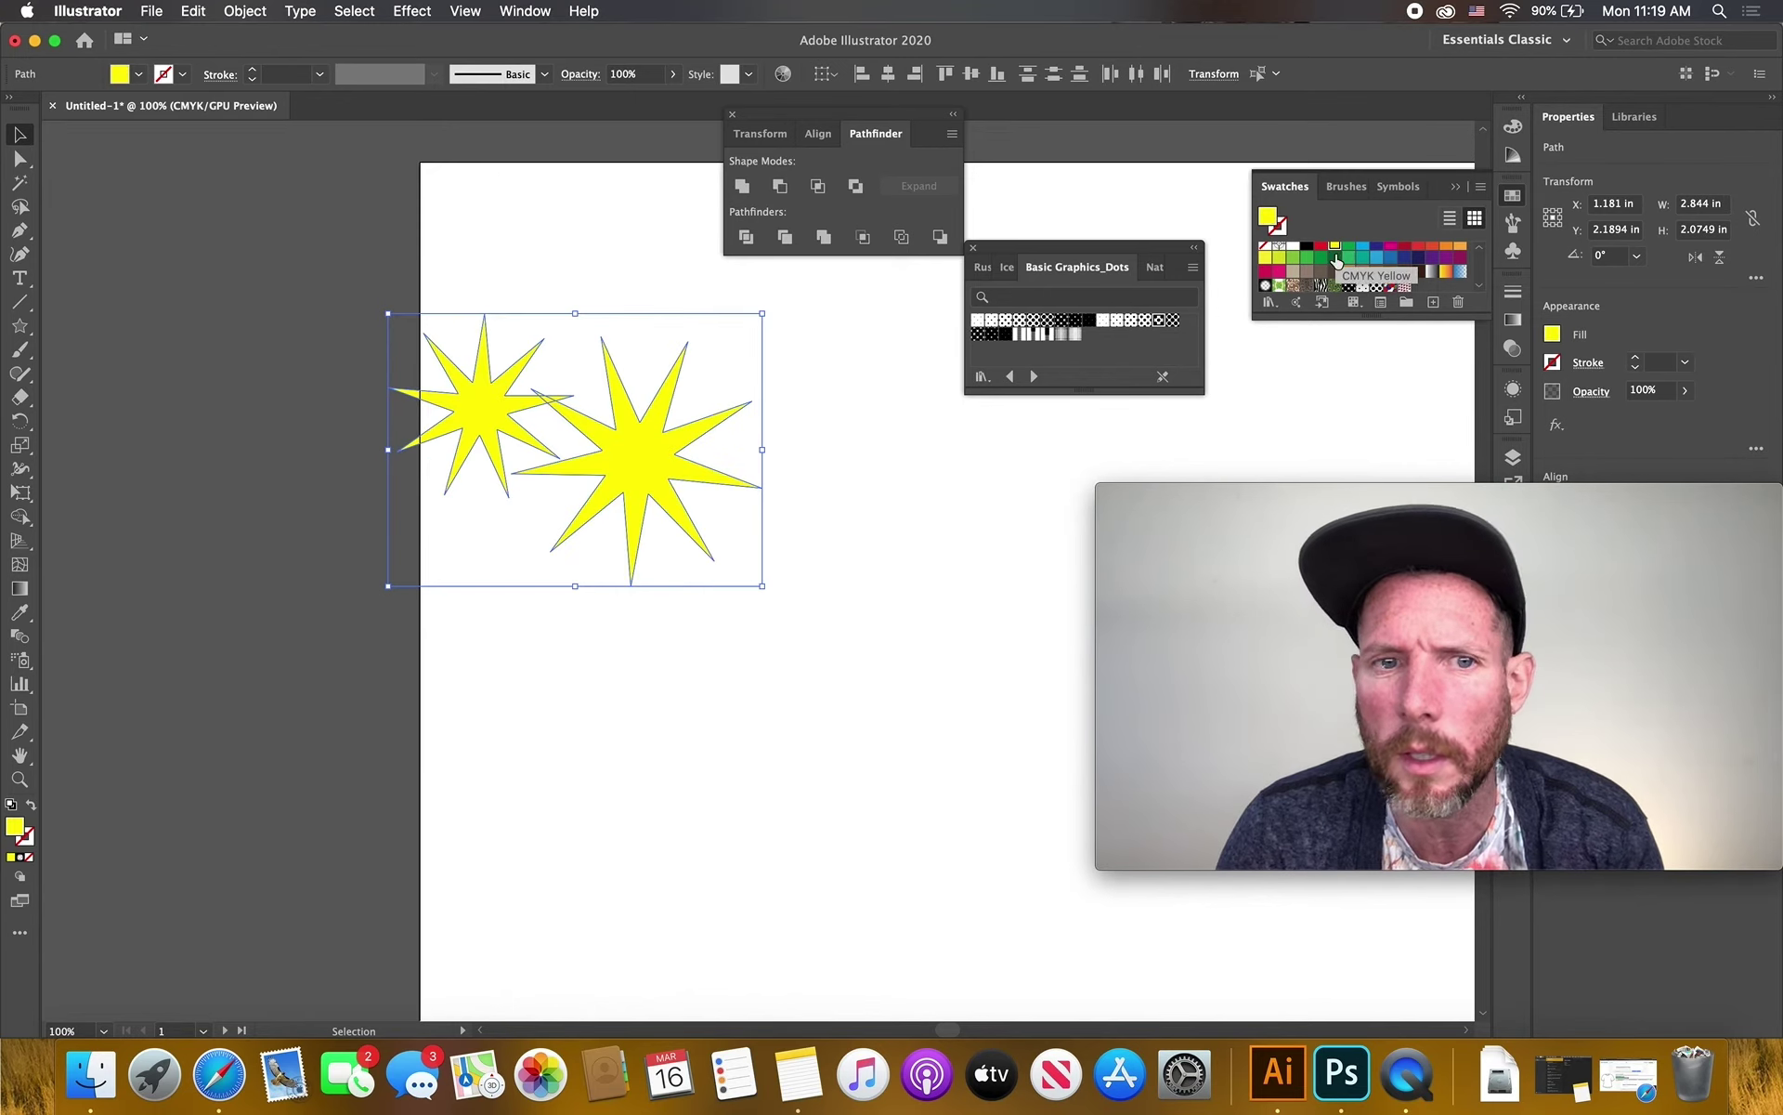
pyautogui.click(945, 583)
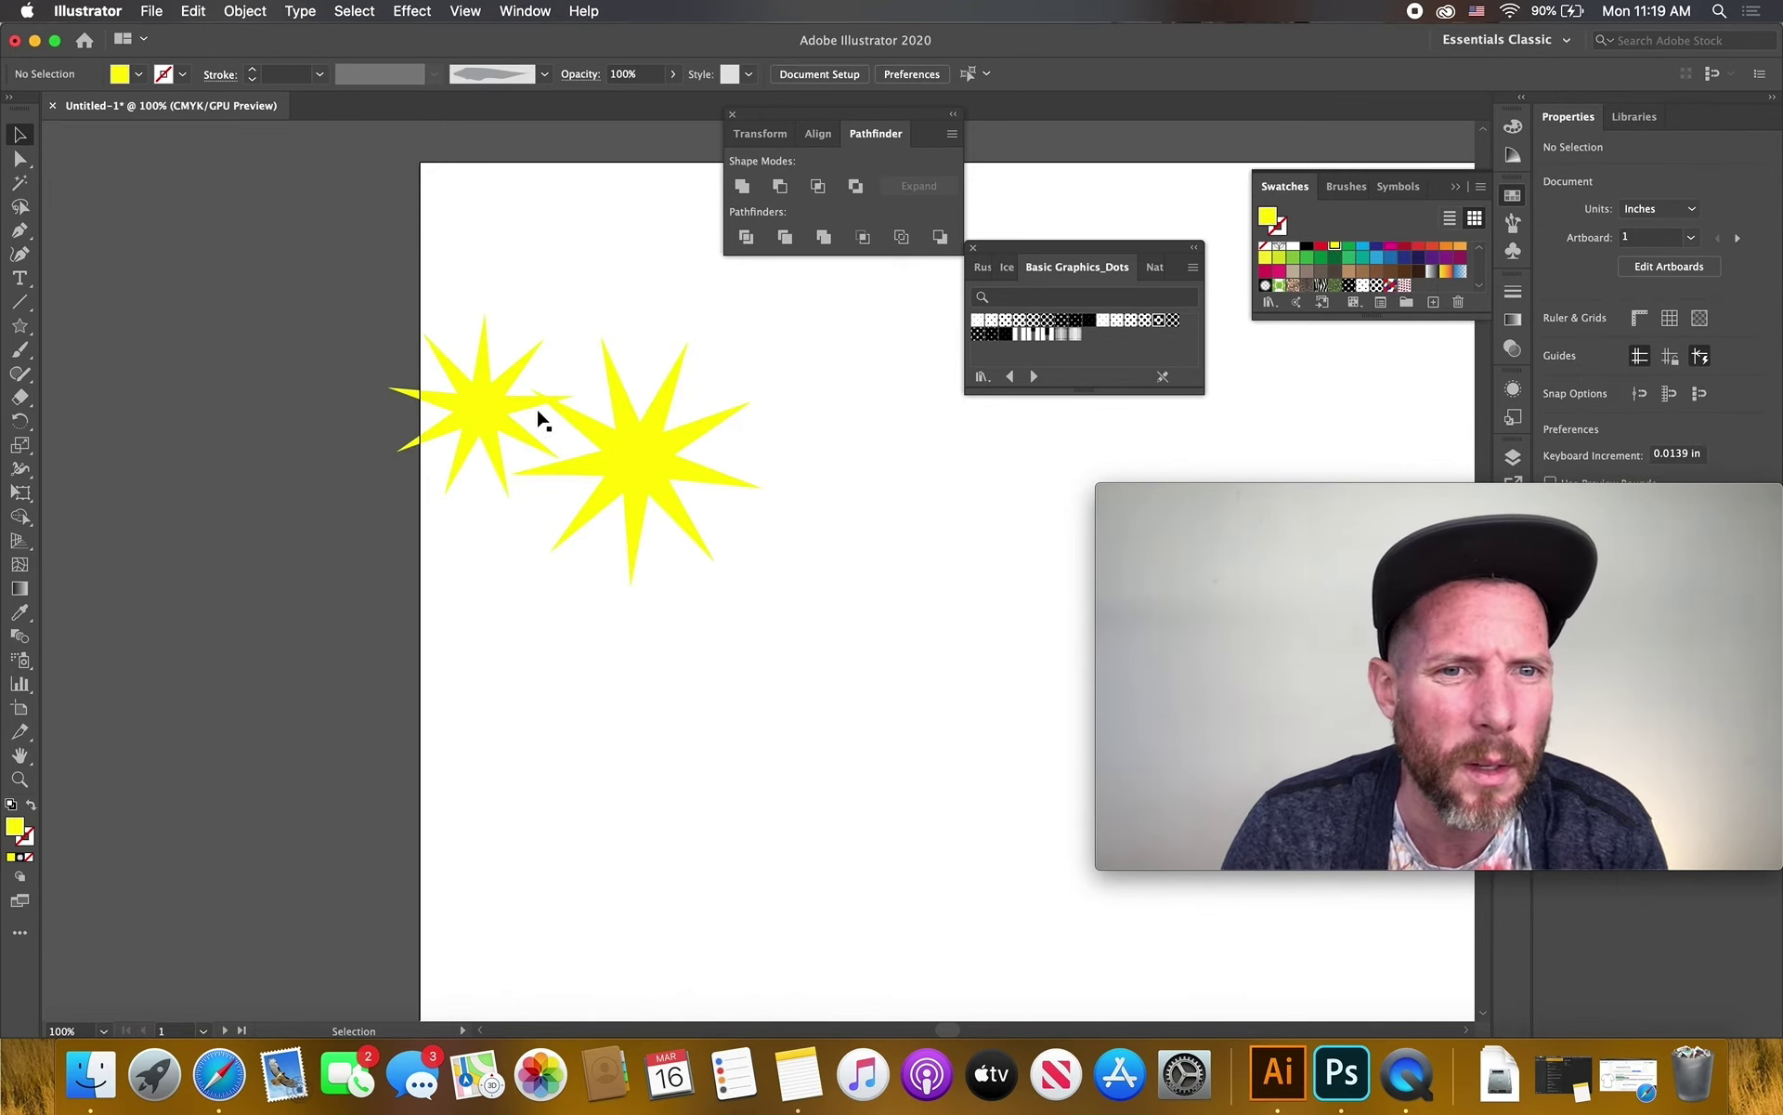
# Move the smaller star onto the larger one so they overlap and fill it with magenta
pyautogui.moveTo(489, 409); pyautogui.dragTo(581, 462)
pyautogui.moveTo(502, 531); pyautogui.dragTo(478, 430)
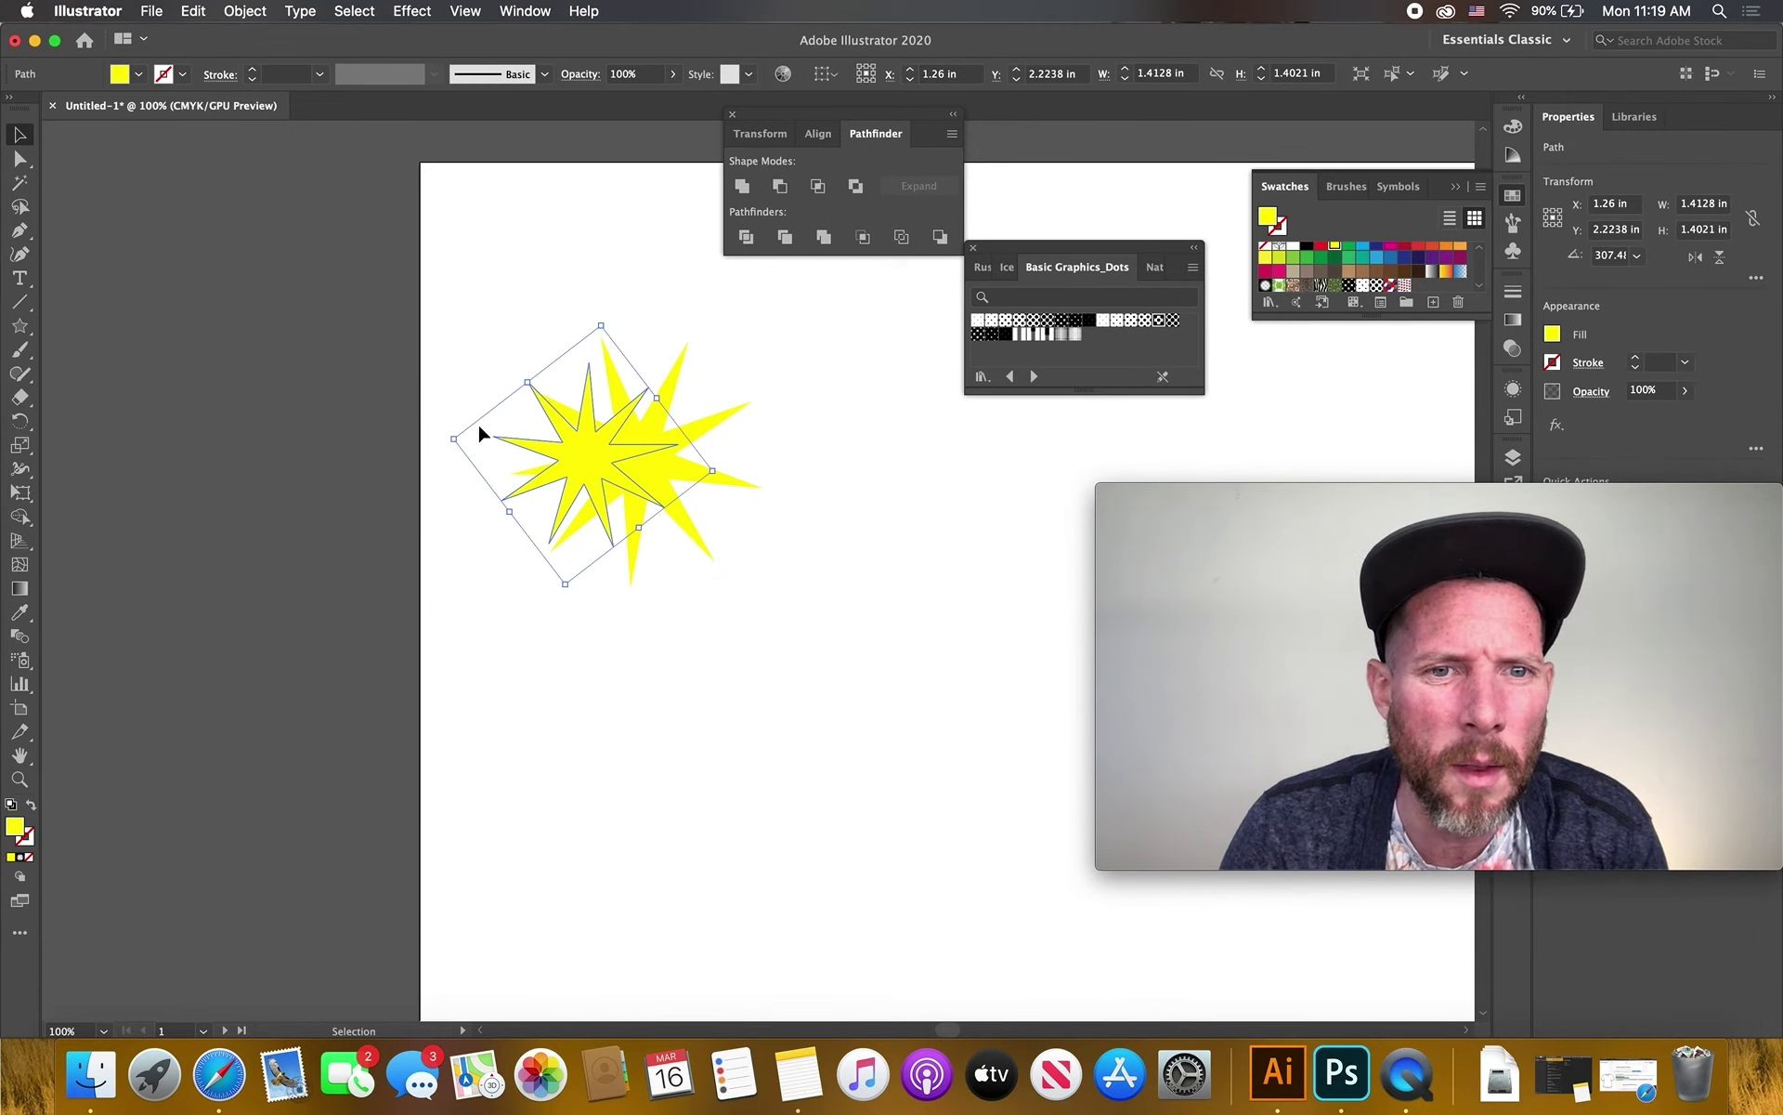
pyautogui.click(19, 325)
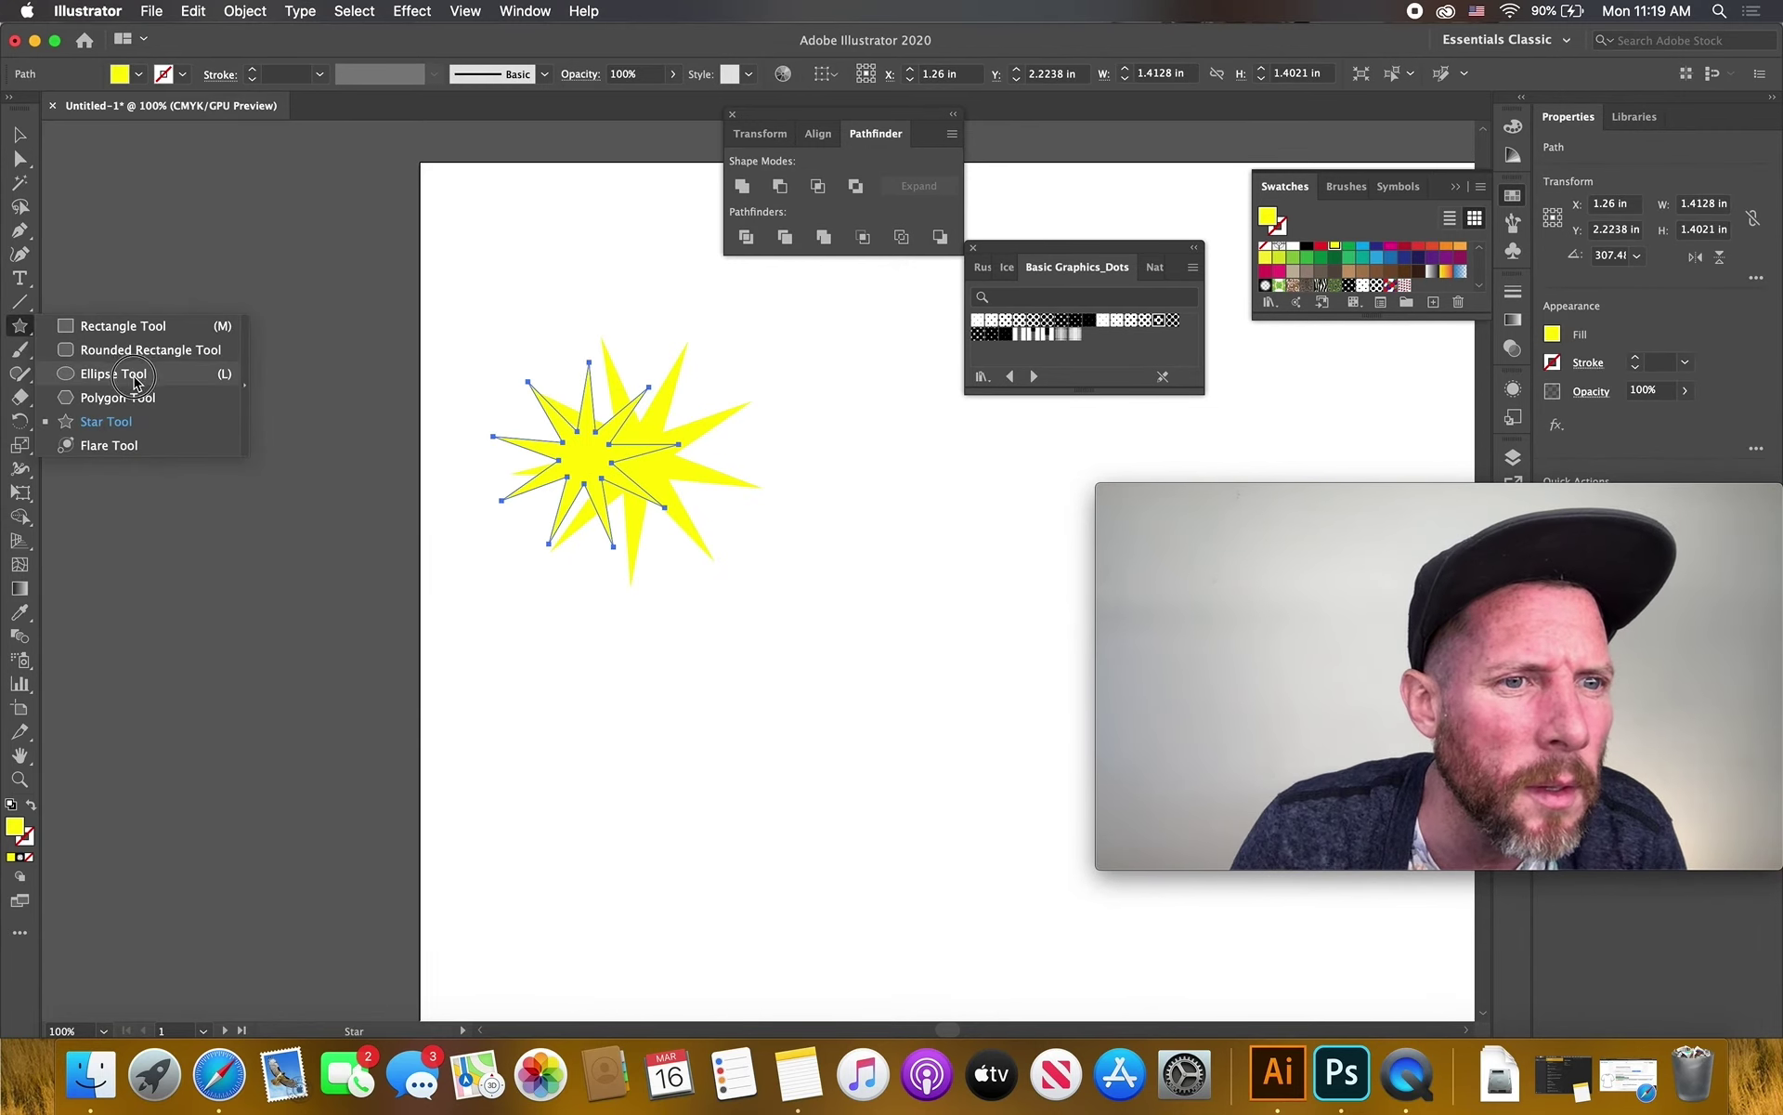
pyautogui.click(135, 377)
pyautogui.click(138, 74)
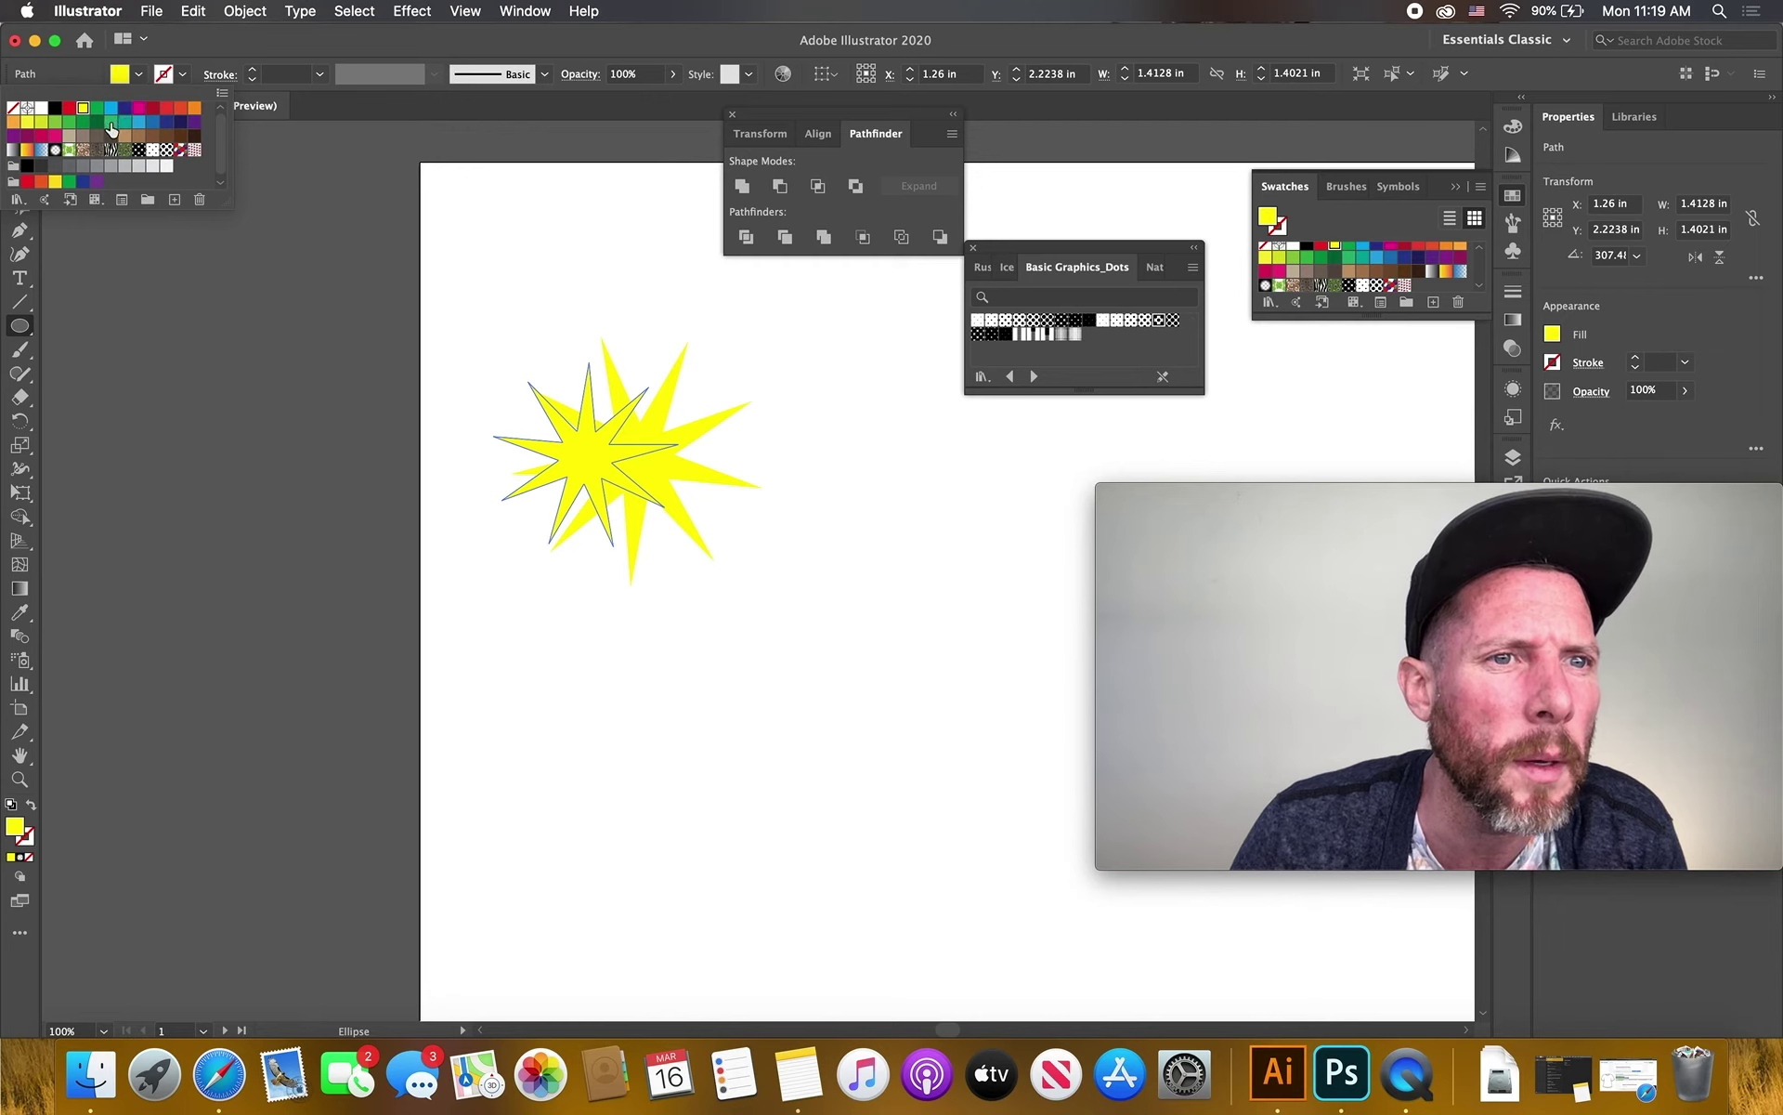
pyautogui.click(138, 108)
pyautogui.click(543, 381)
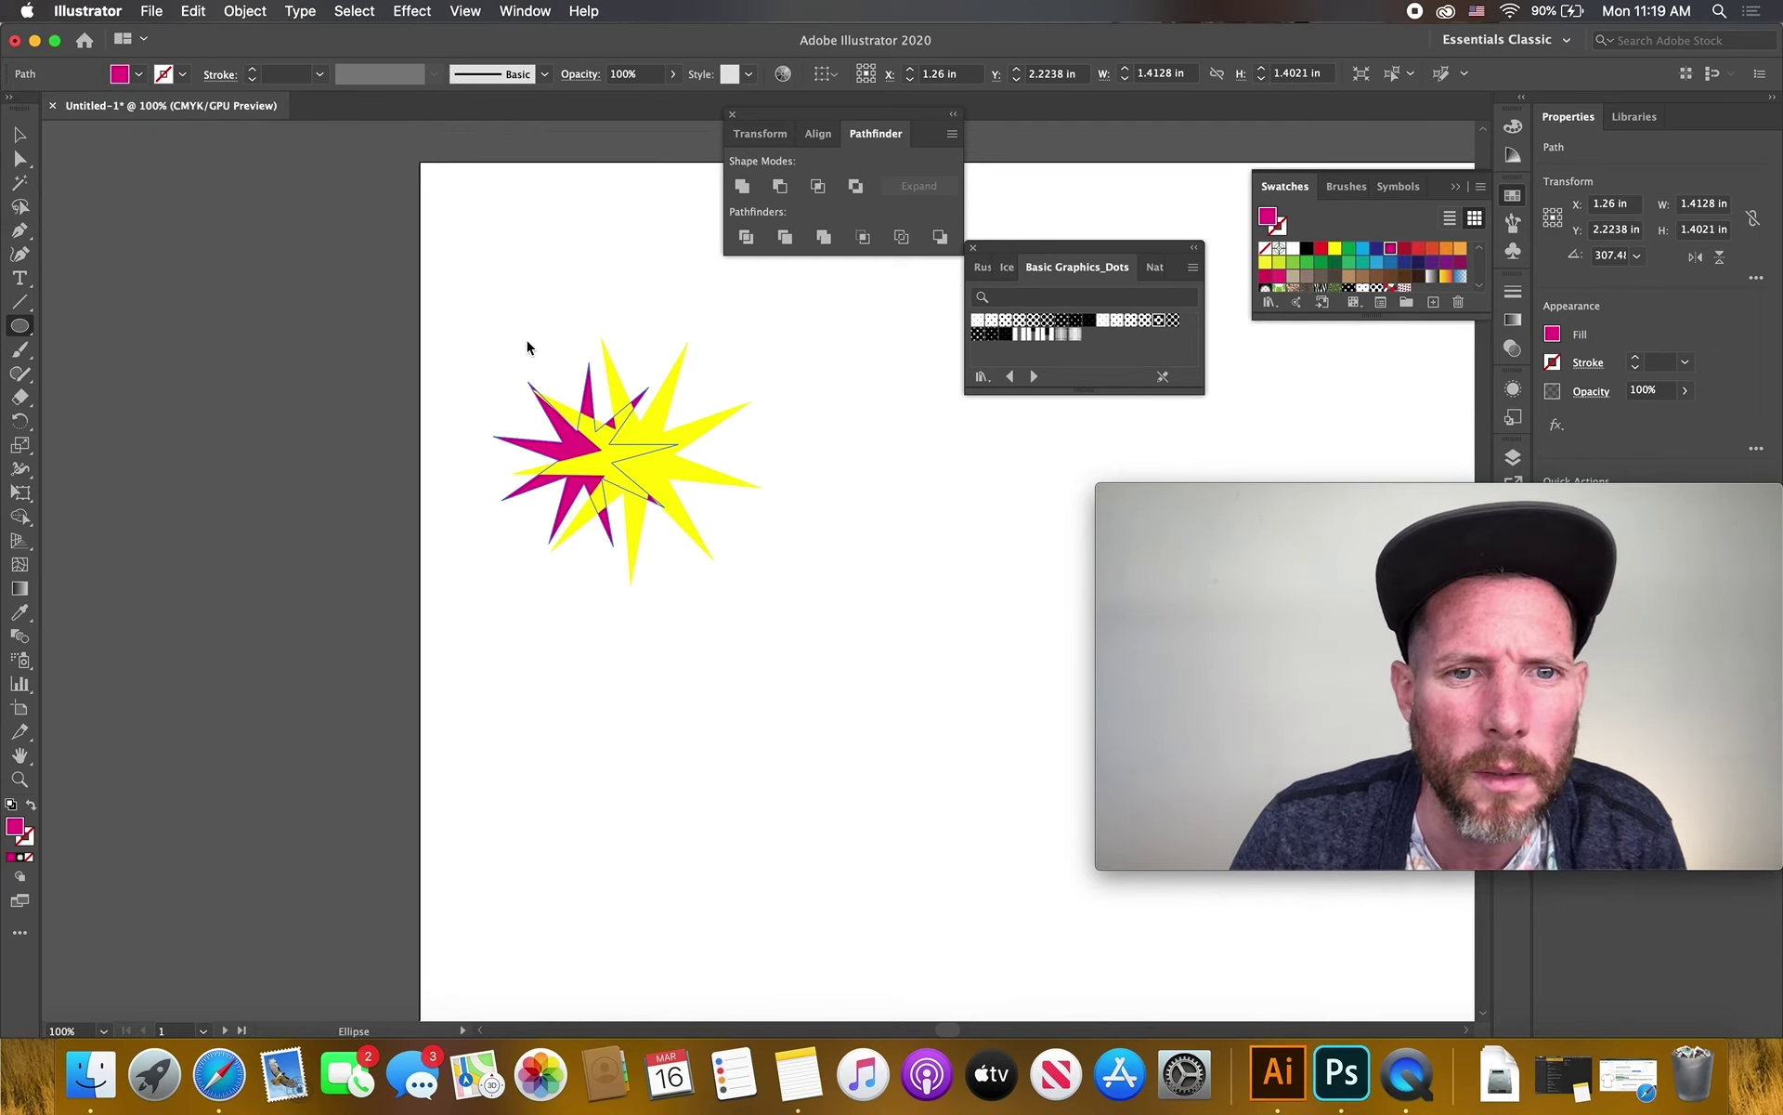
# Draw an ellipse about 1.48 by 0.84 in over the upper part of the stars and fill it with cyan
pyautogui.moveTo(526, 340); pyautogui.dragTo(722, 449)
pyautogui.click(138, 74)
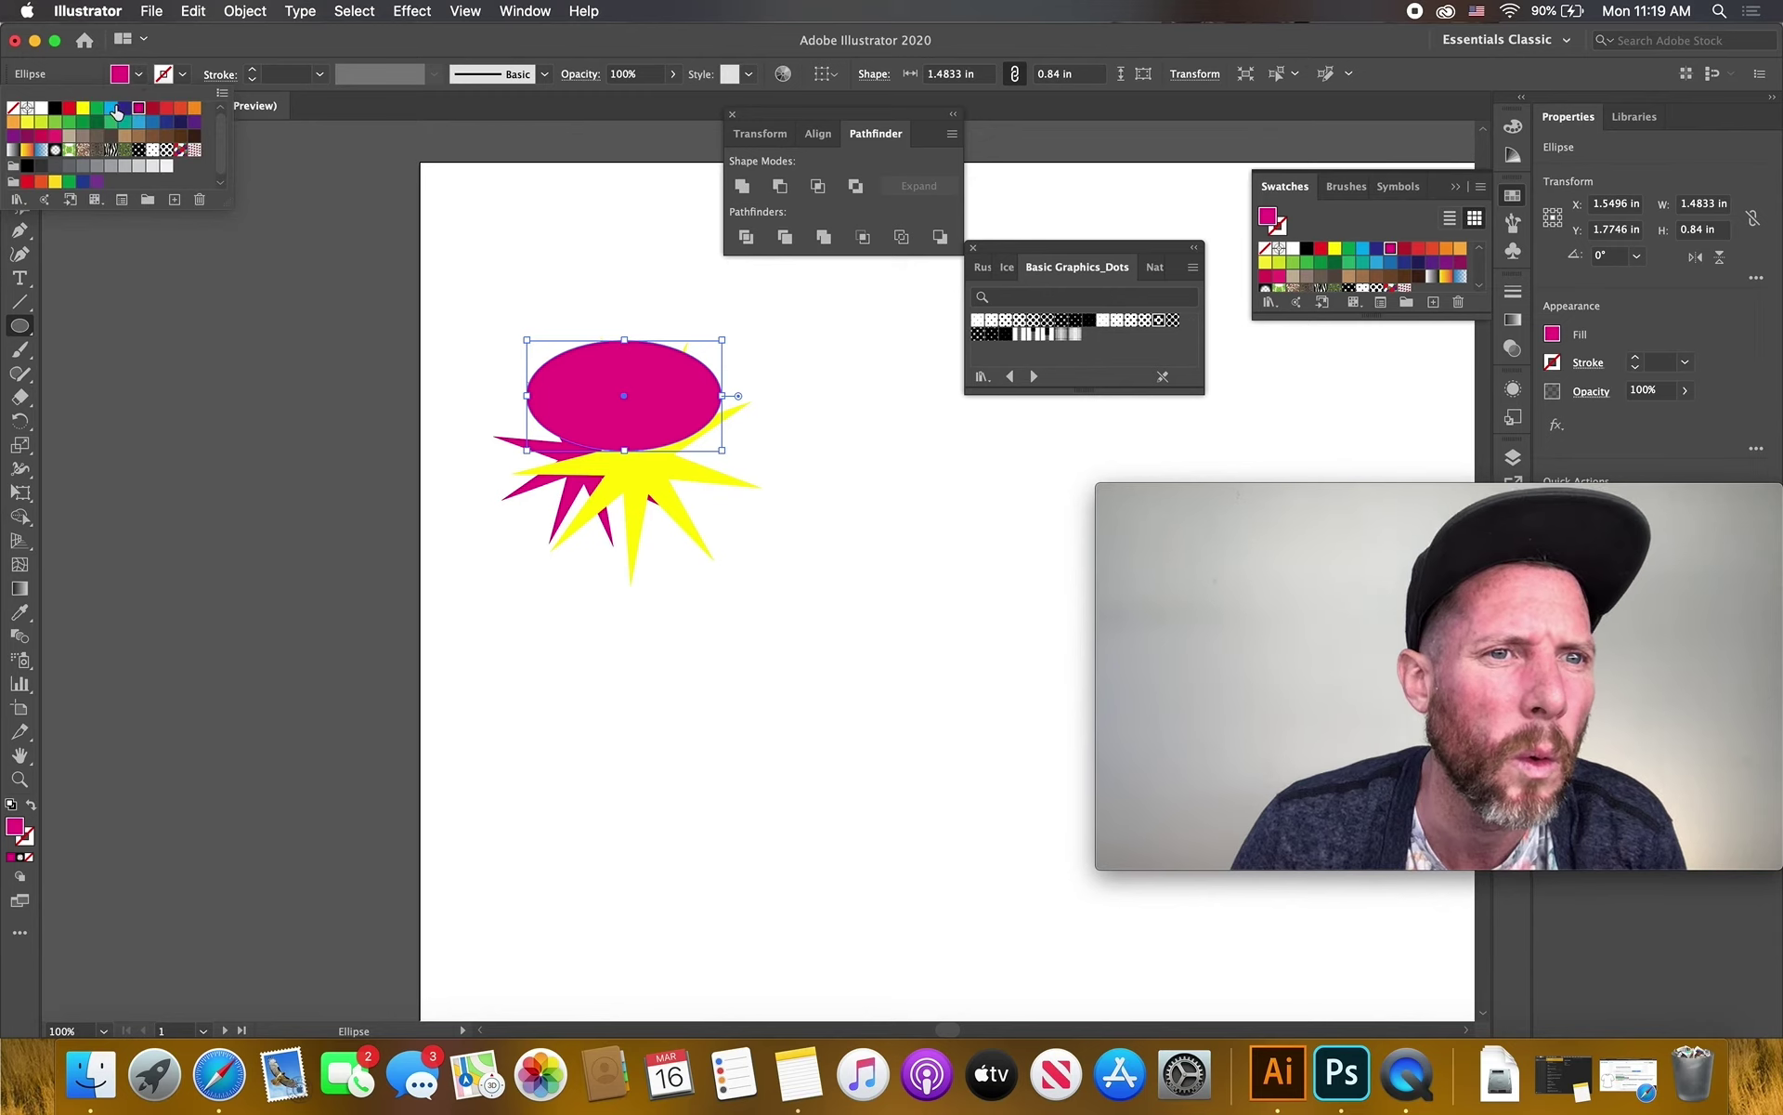
pyautogui.click(111, 108)
pyautogui.click(621, 385)
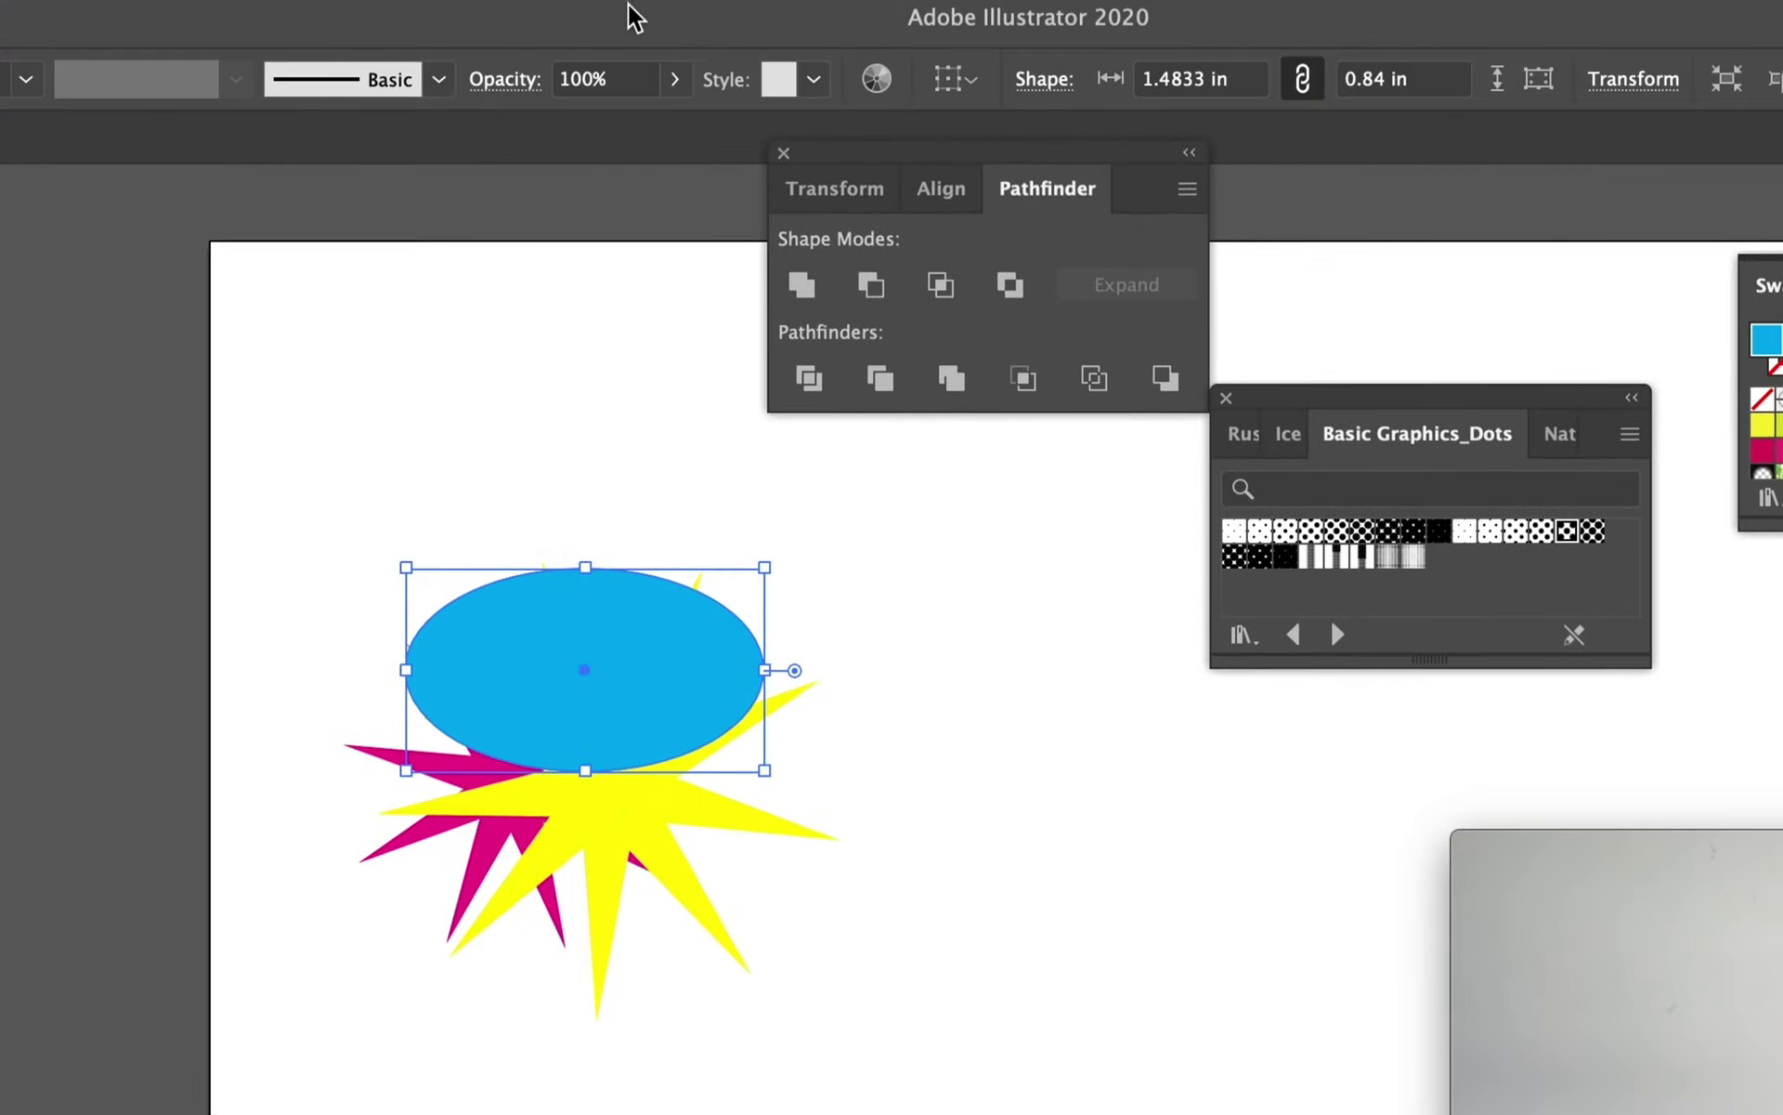
# Lower the cyan ellipse's opacity to 54% and set its blending mode to Exclusion
pyautogui.click(675, 81)
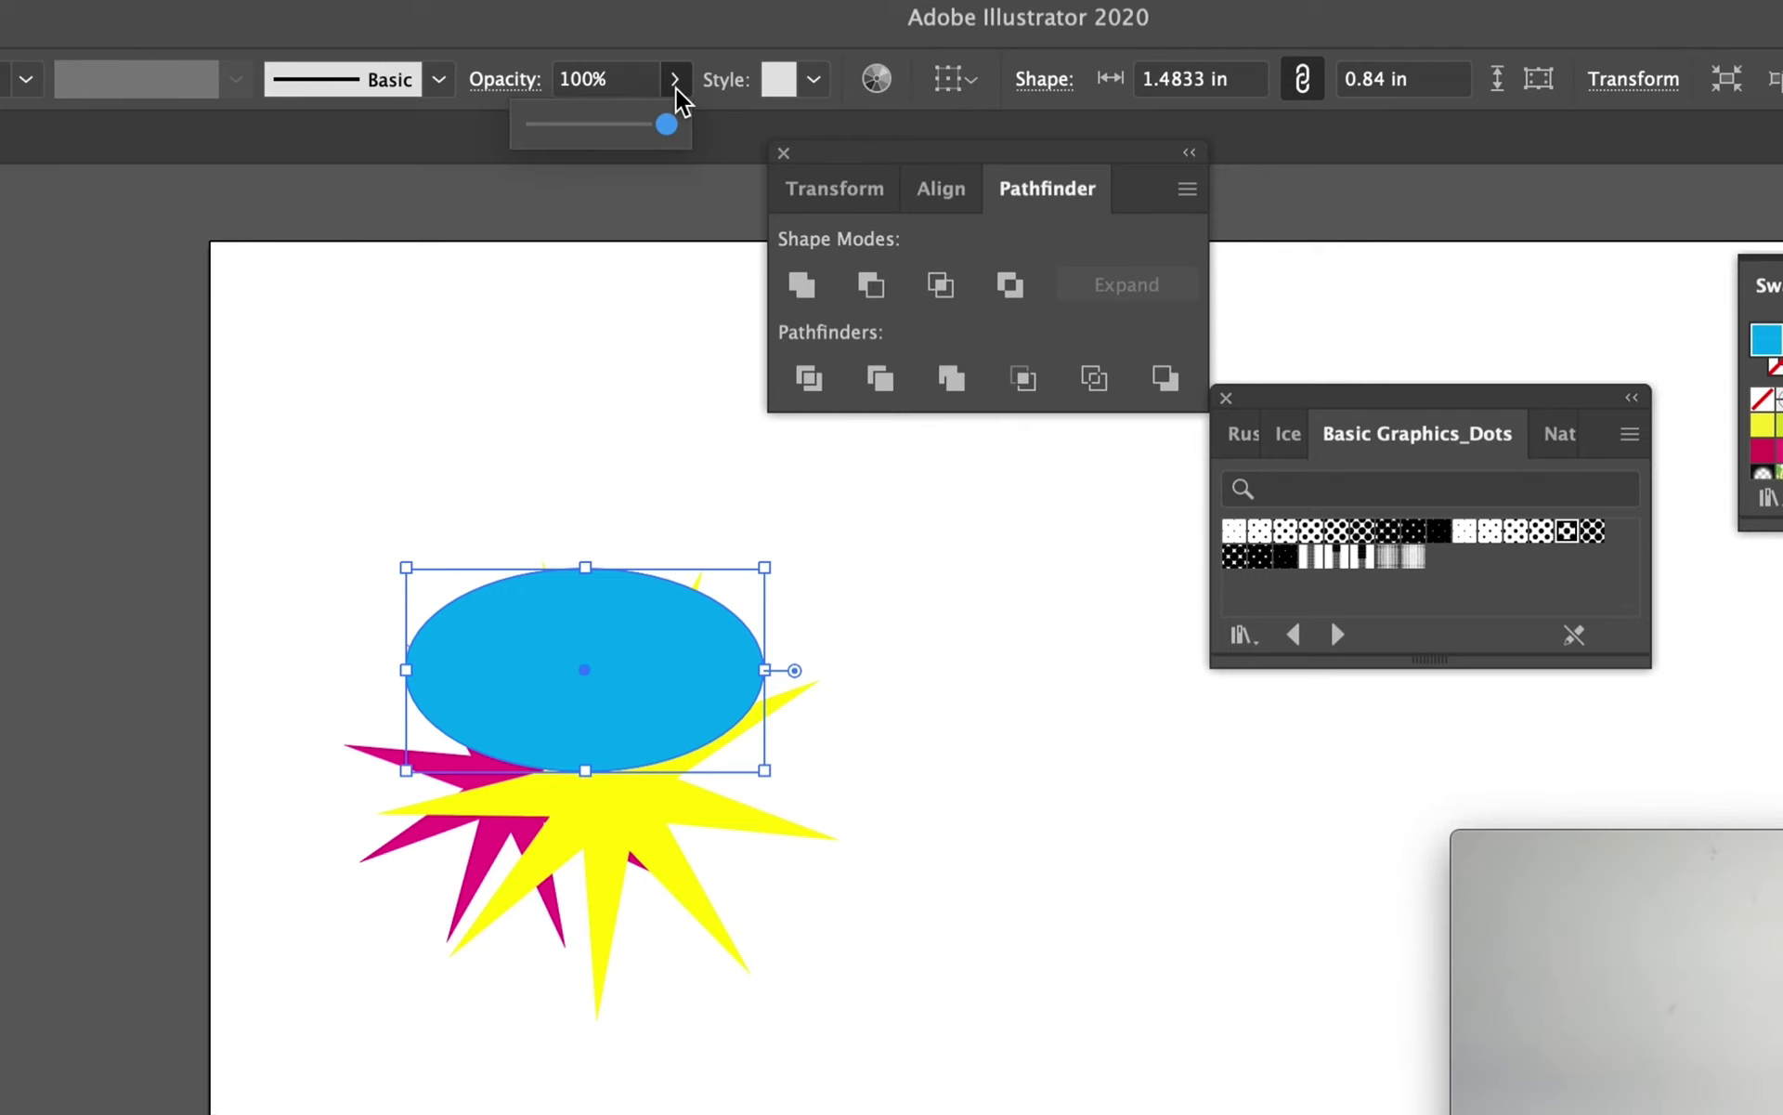
pyautogui.moveTo(671, 121); pyautogui.dragTo(615, 134)
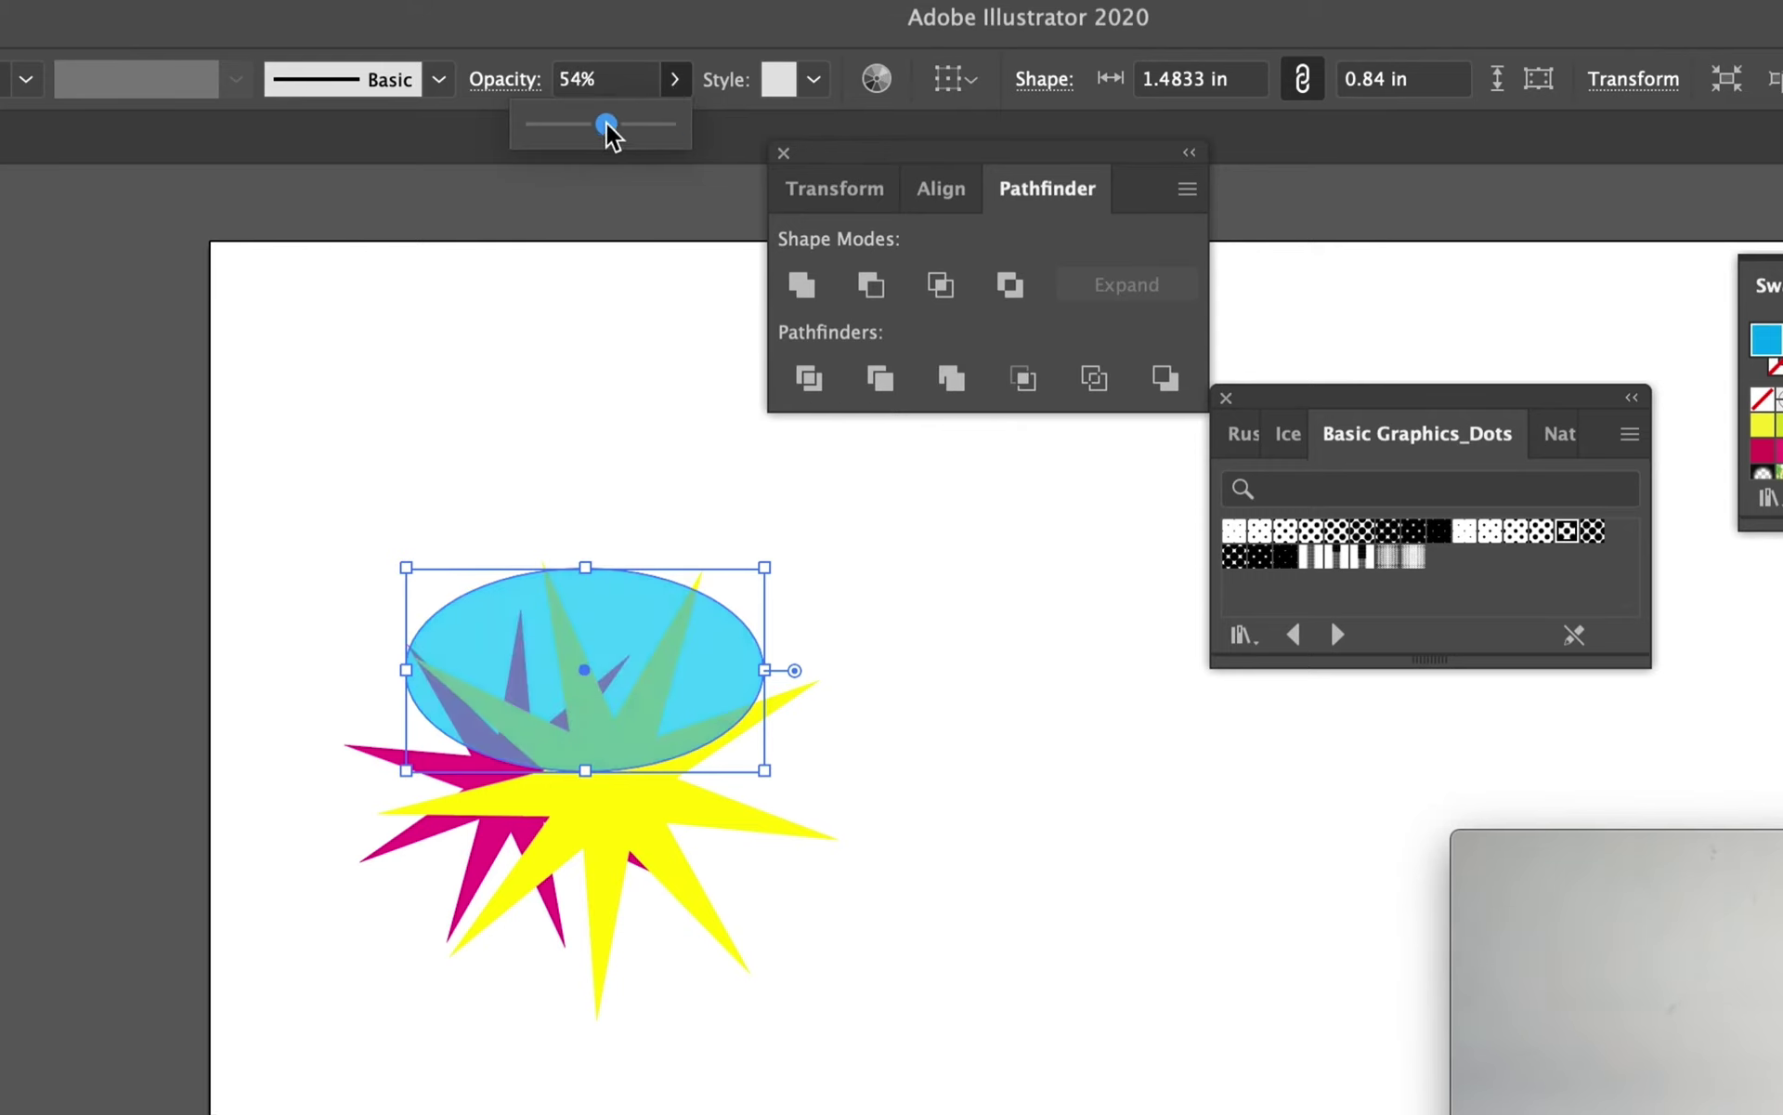
pyautogui.click(526, 93)
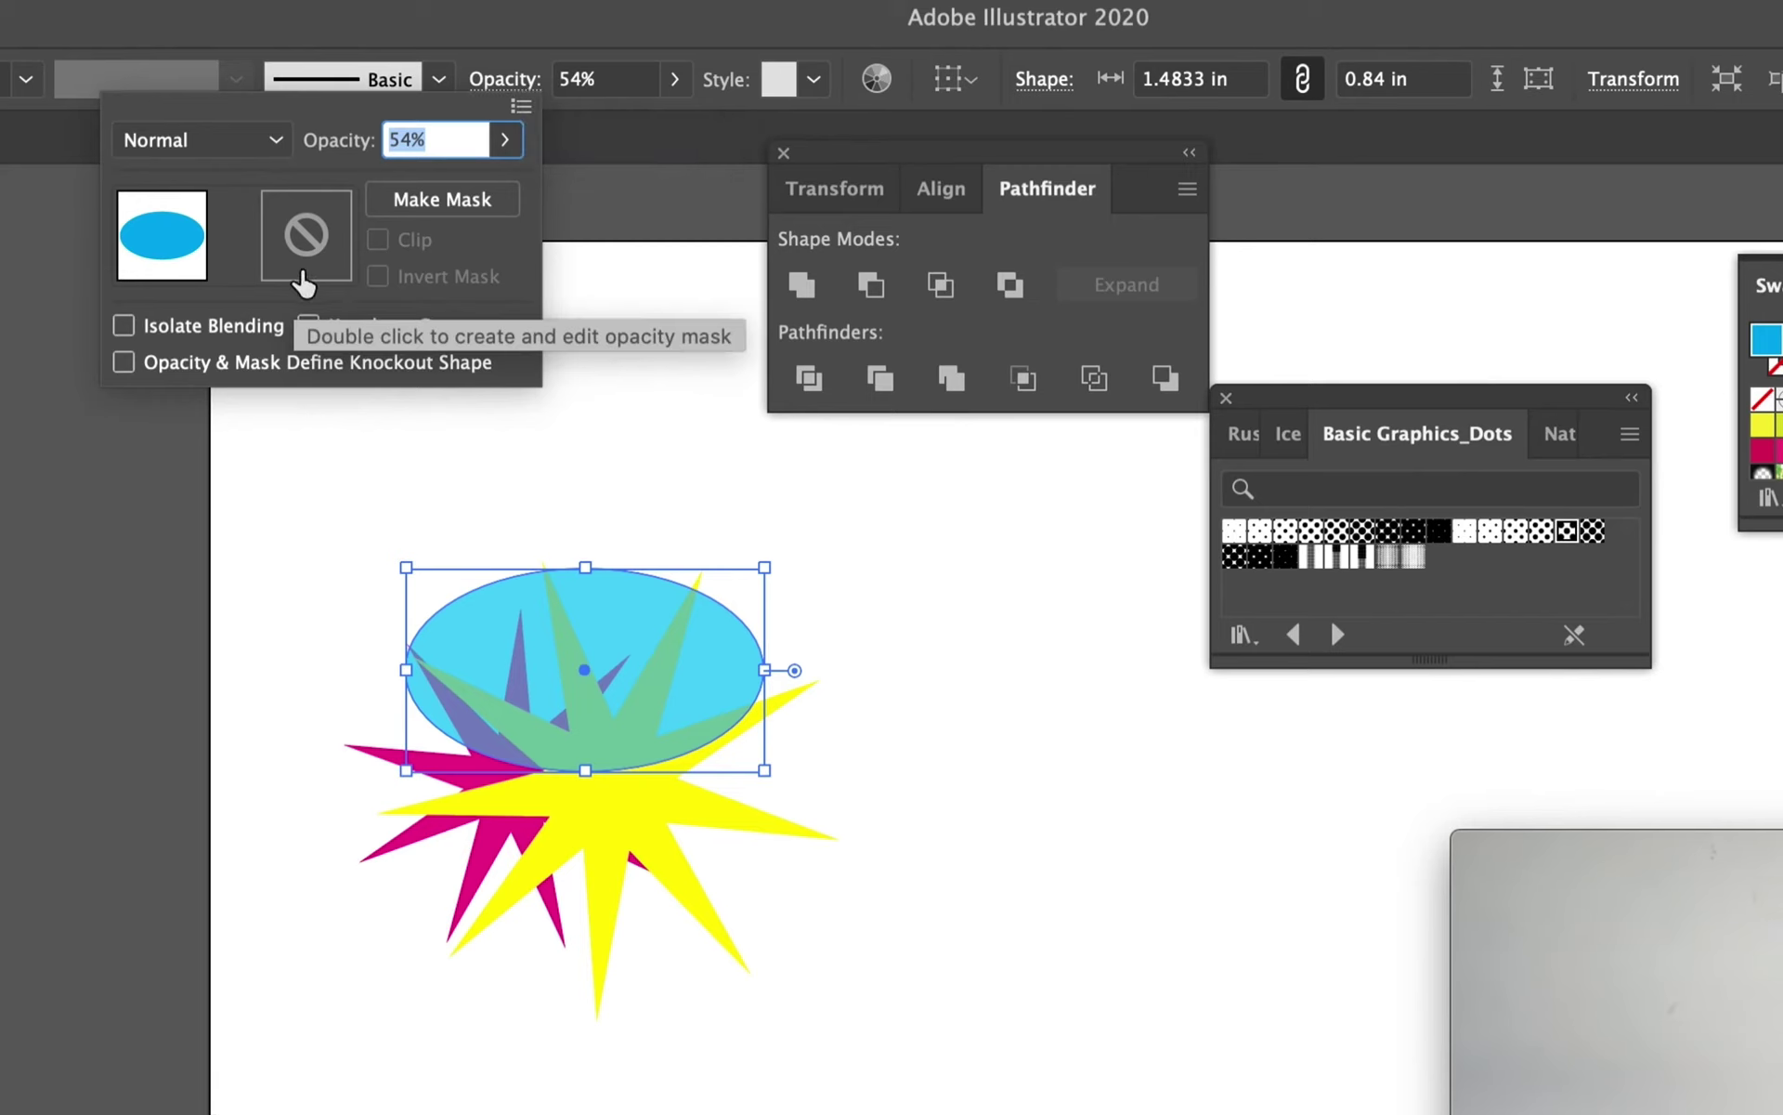
pyautogui.click(275, 137)
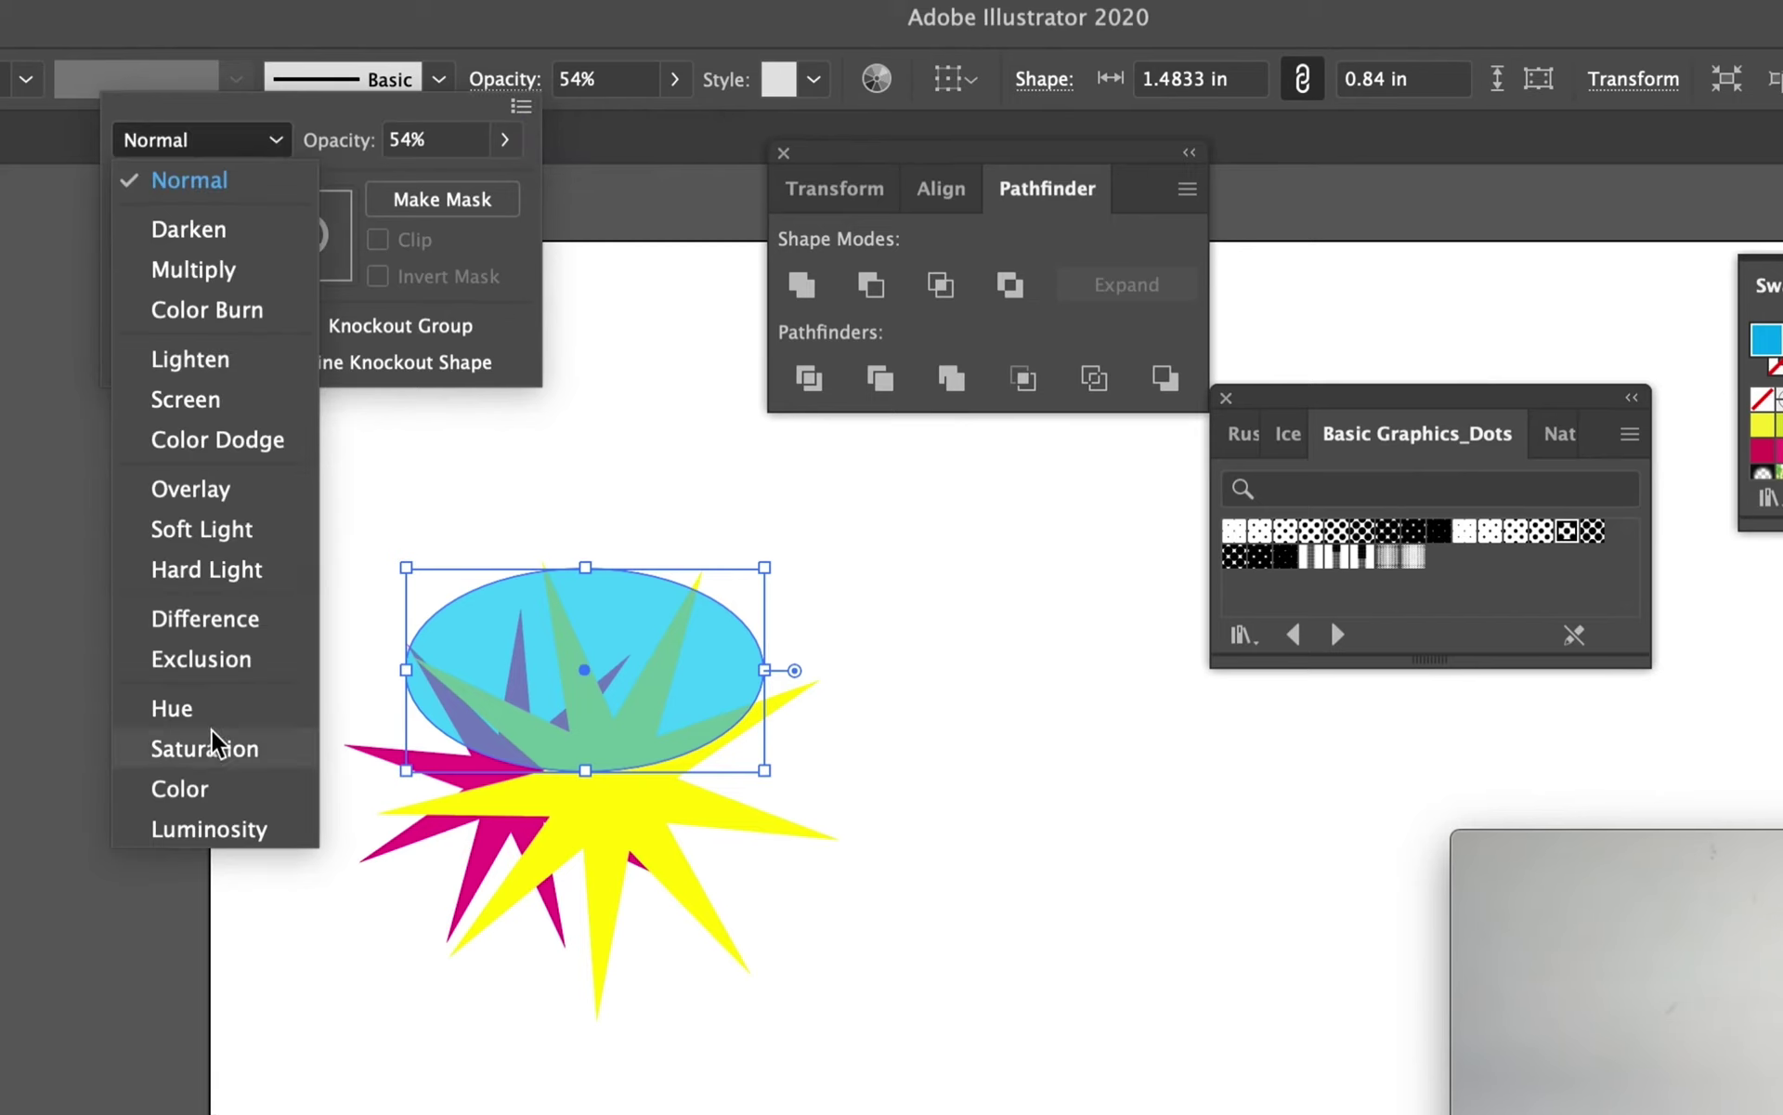
pyautogui.click(223, 661)
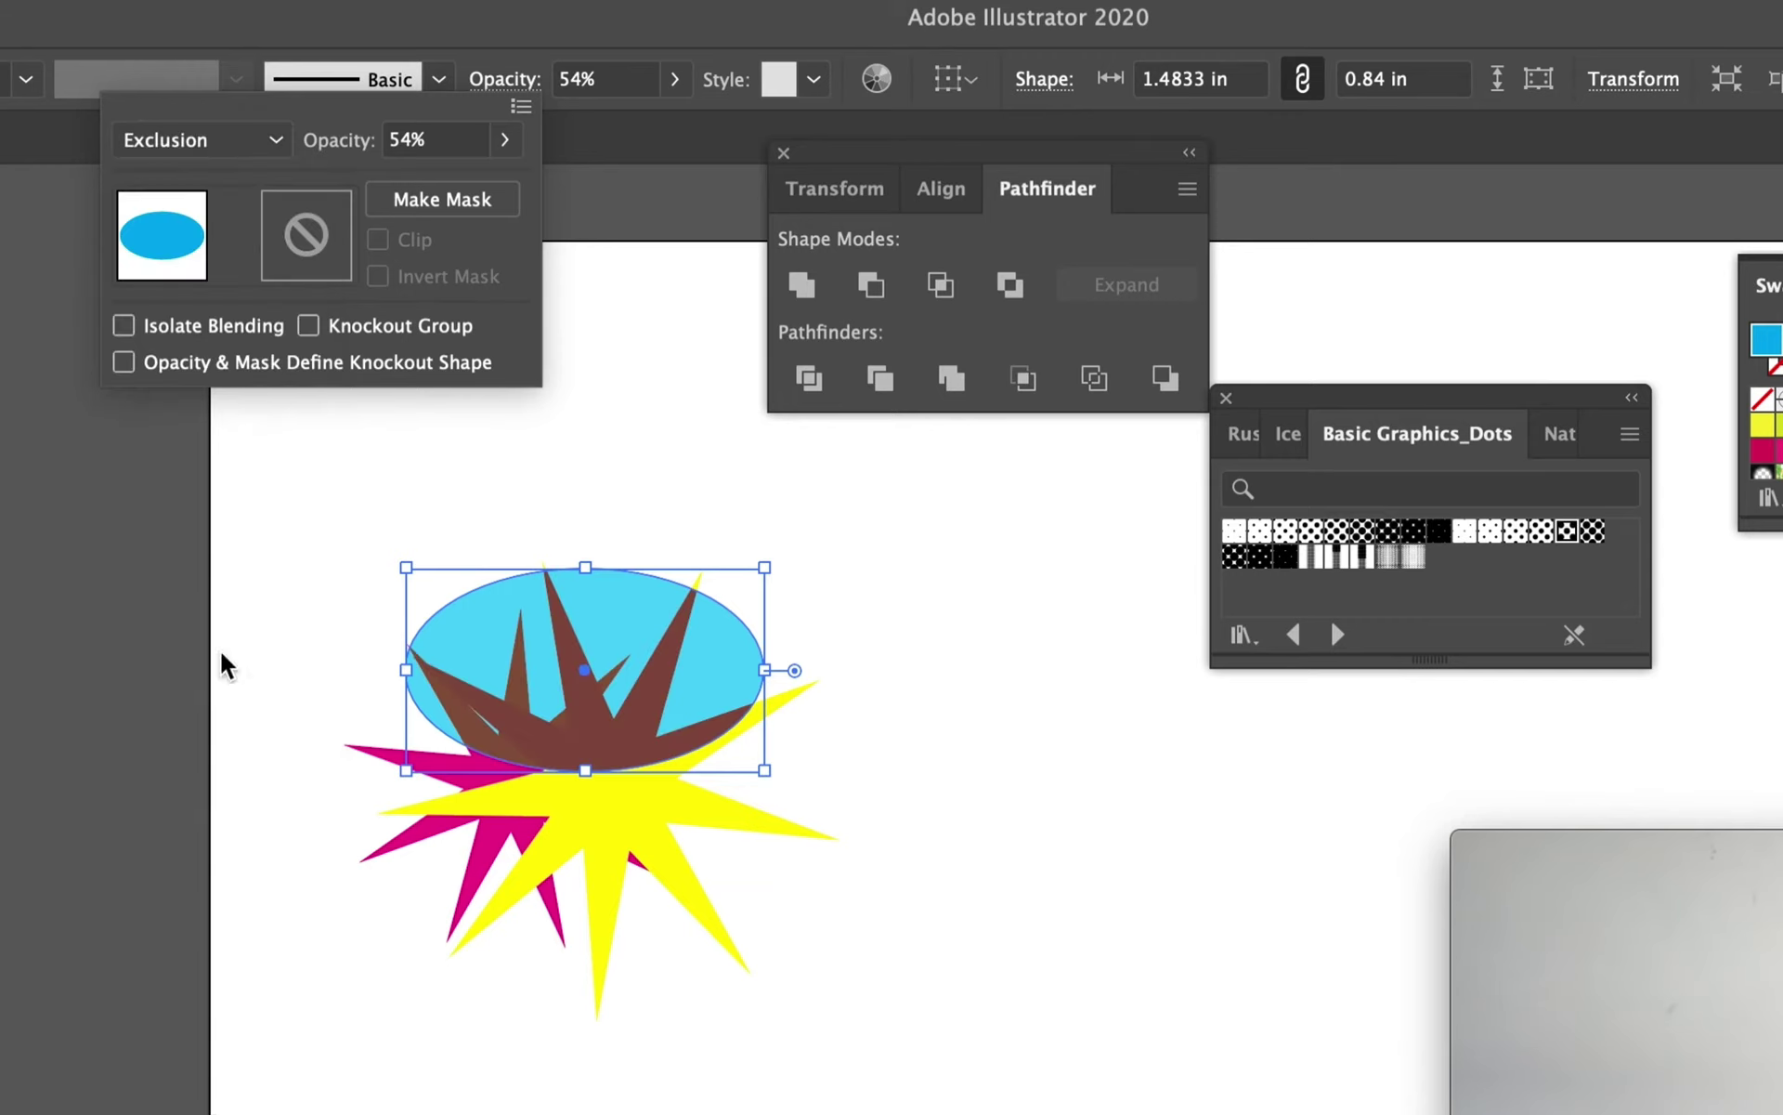
pyautogui.click(744, 497)
pyautogui.press('l')
pyautogui.click(733, 482)
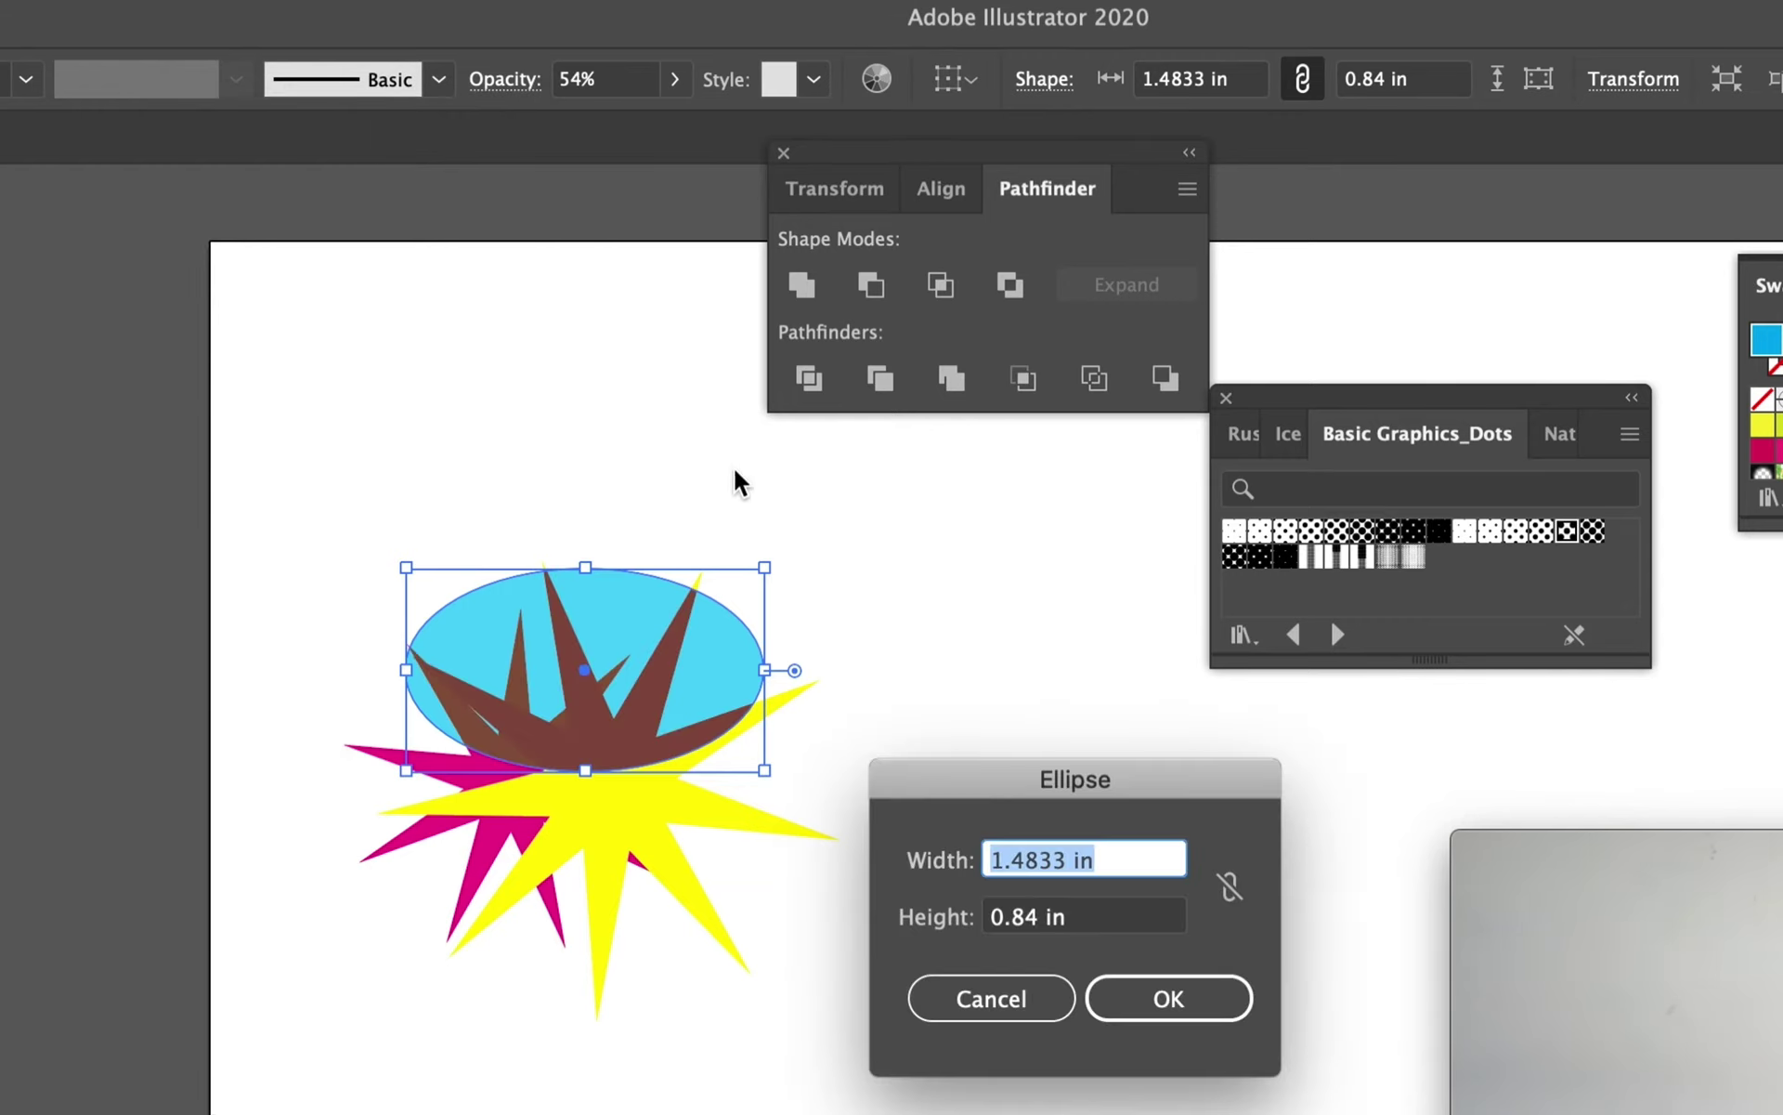
pyautogui.click(1047, 984)
pyautogui.click(1039, 976)
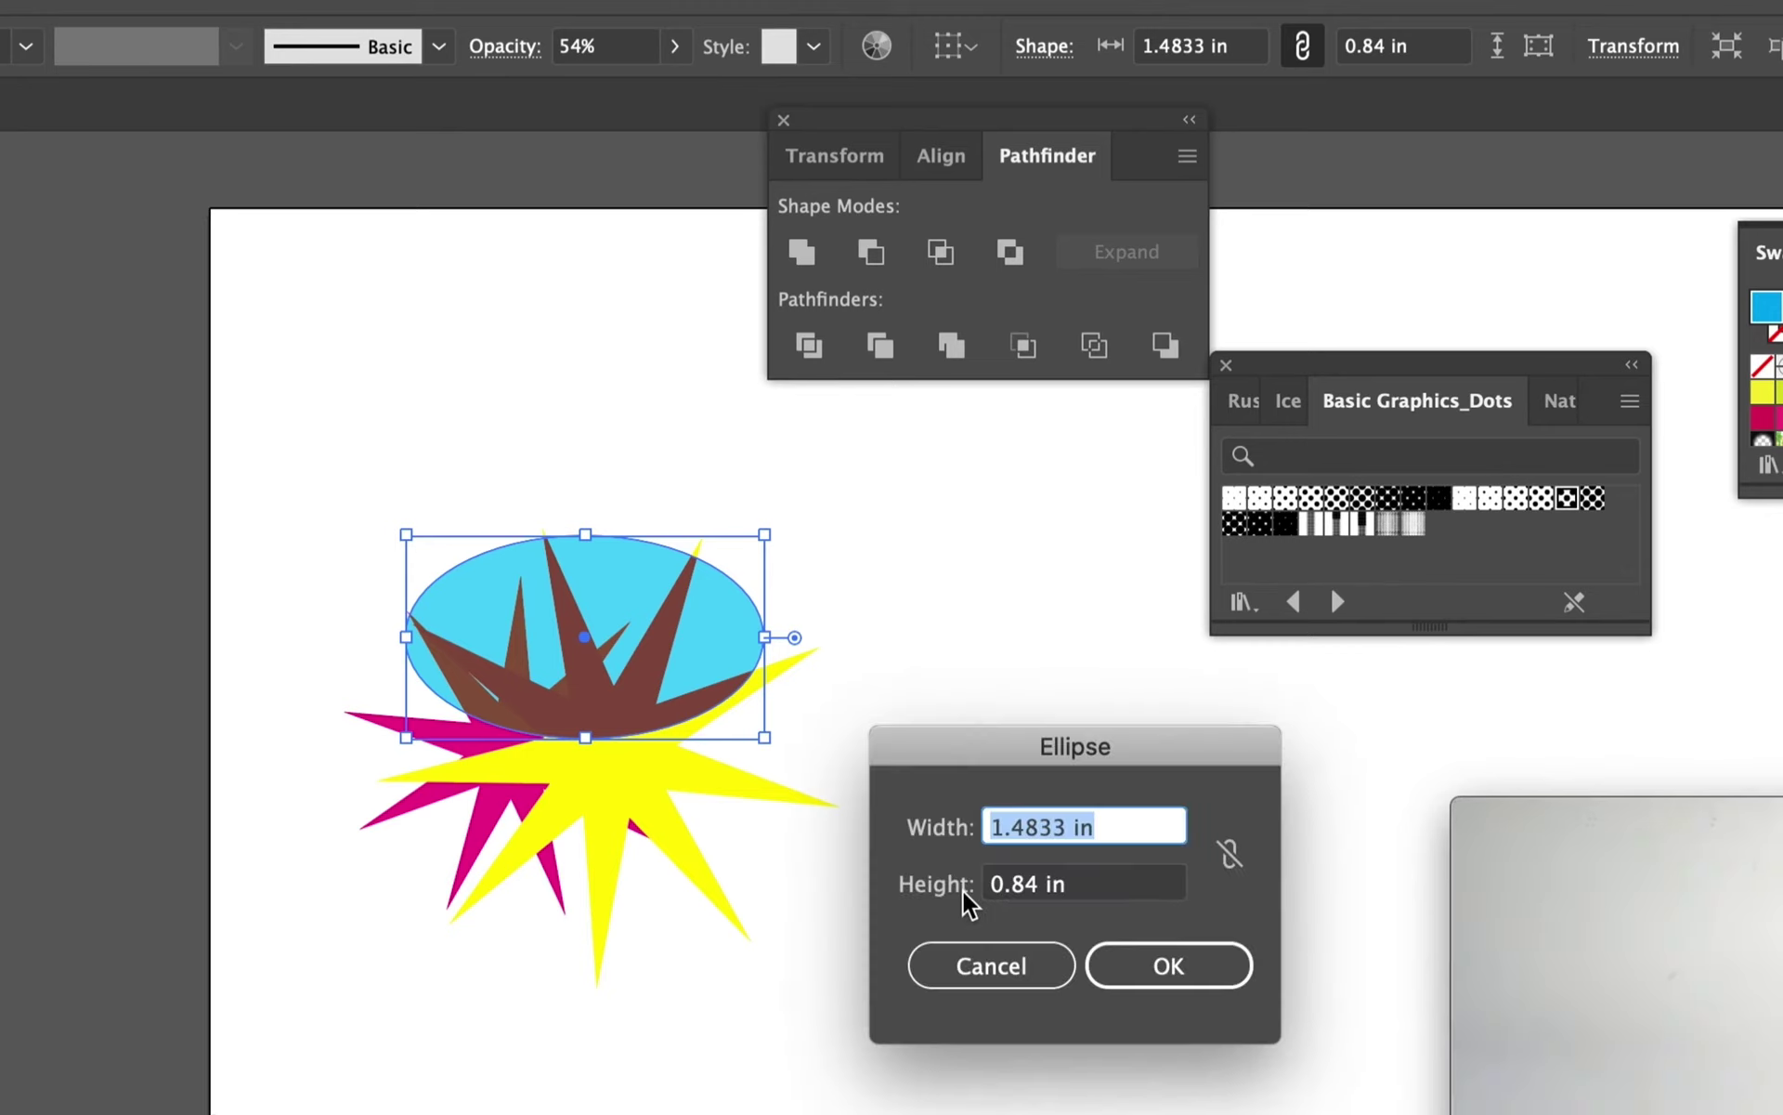
pyautogui.click(987, 966)
pyautogui.rightClick(991, 990)
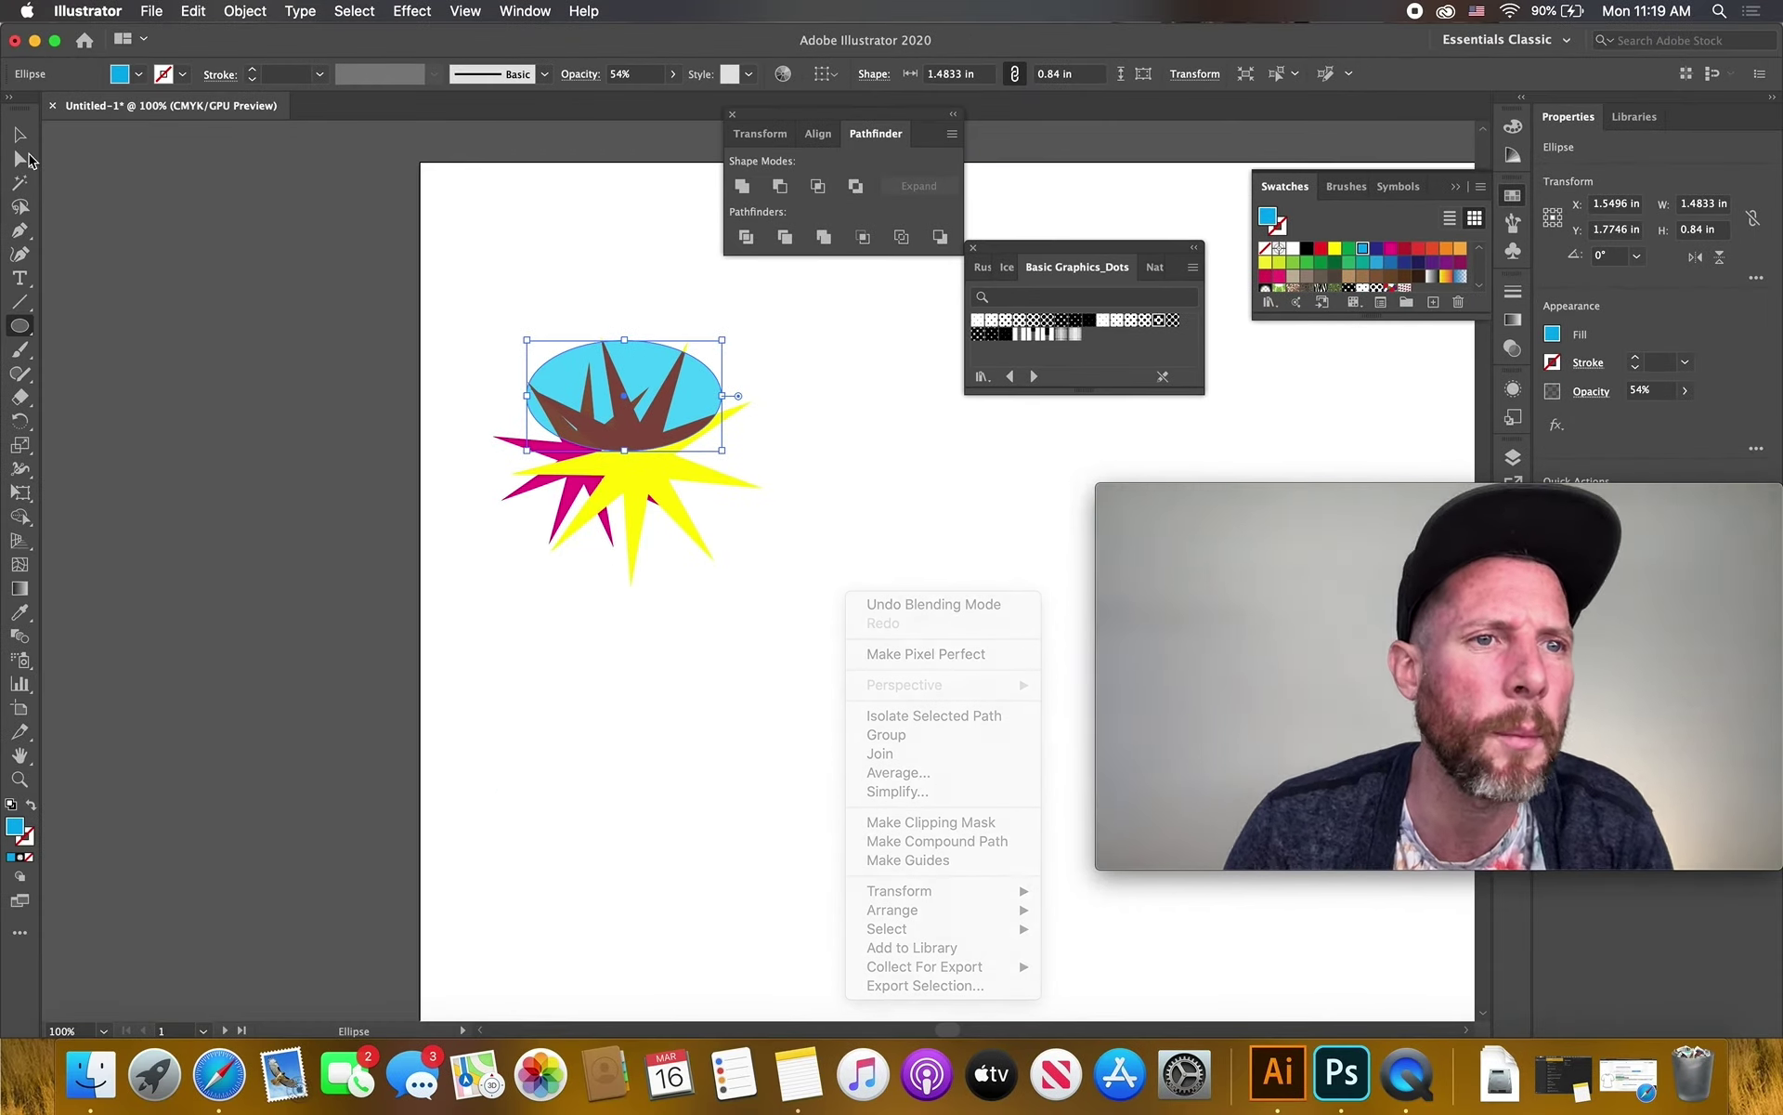
pyautogui.click(167, 160)
# Select the ellipse and both stars and make a new pattern from them
pyautogui.click(22, 156)
pyautogui.click(20, 134)
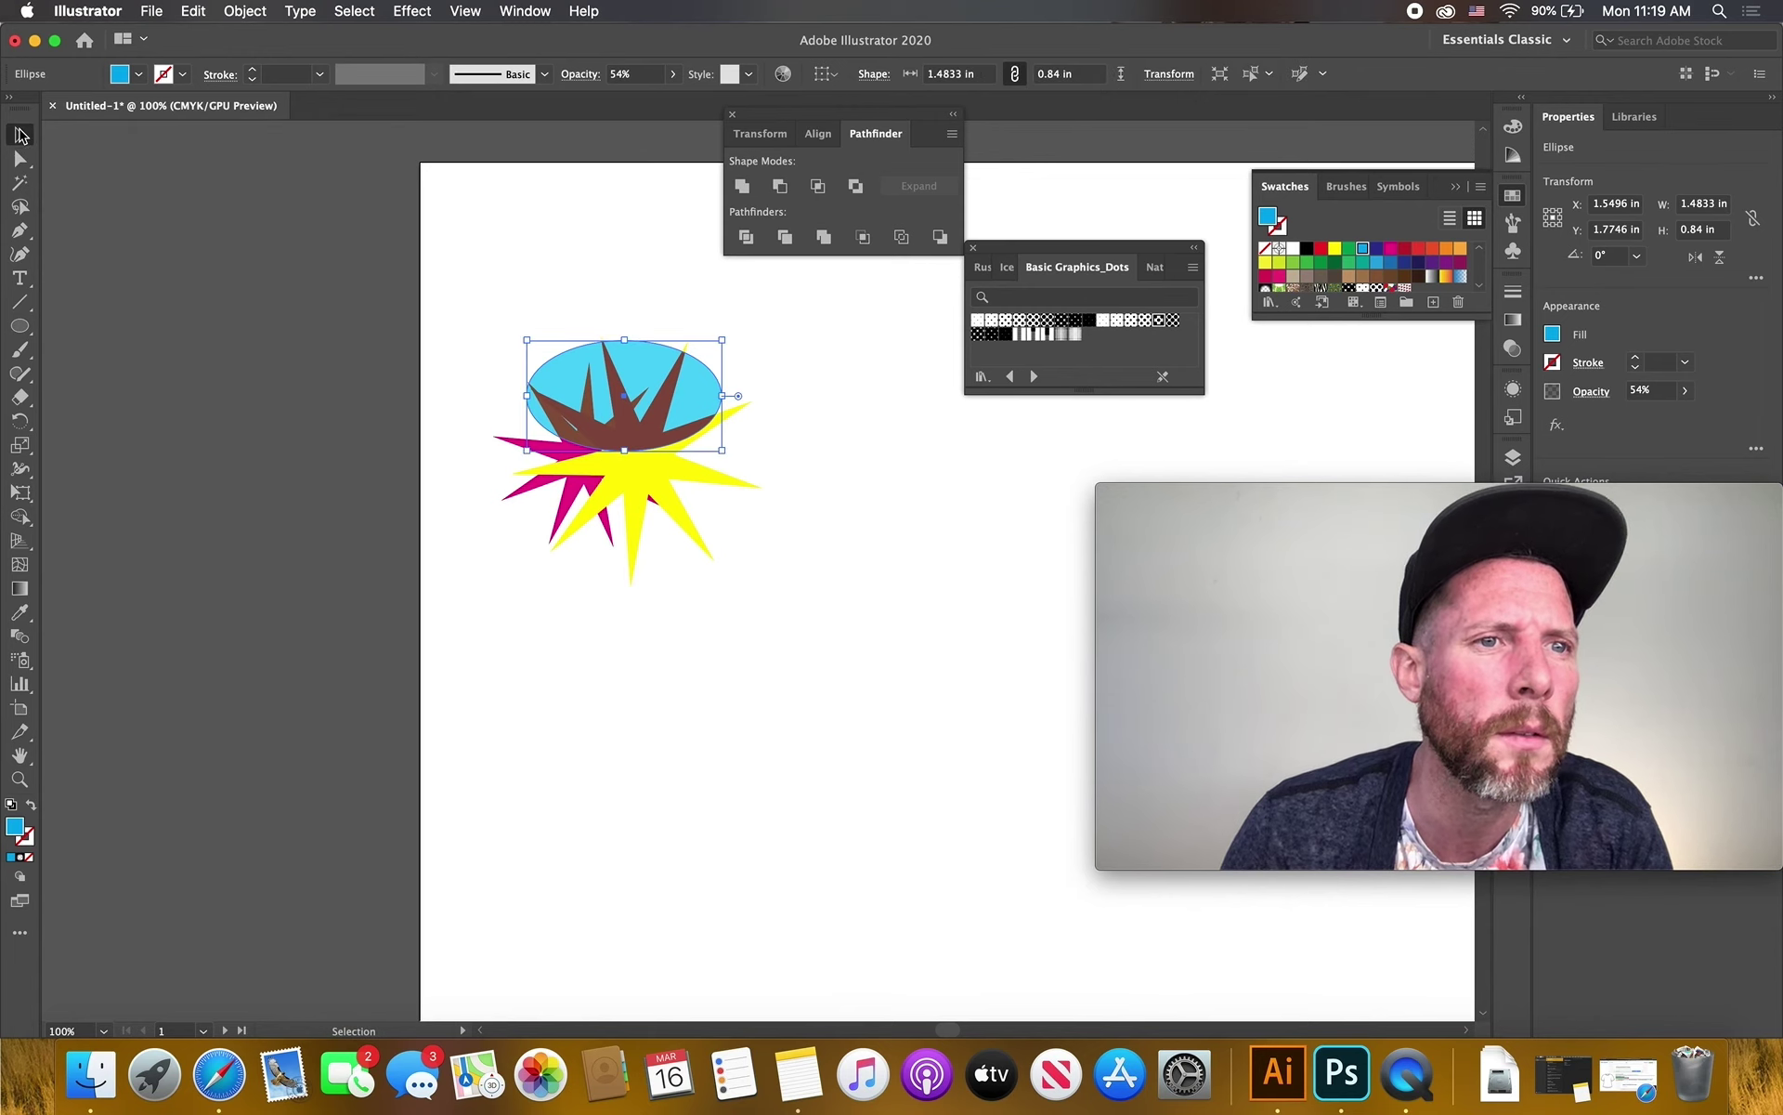
pyautogui.moveTo(484, 299); pyautogui.dragTo(770, 588)
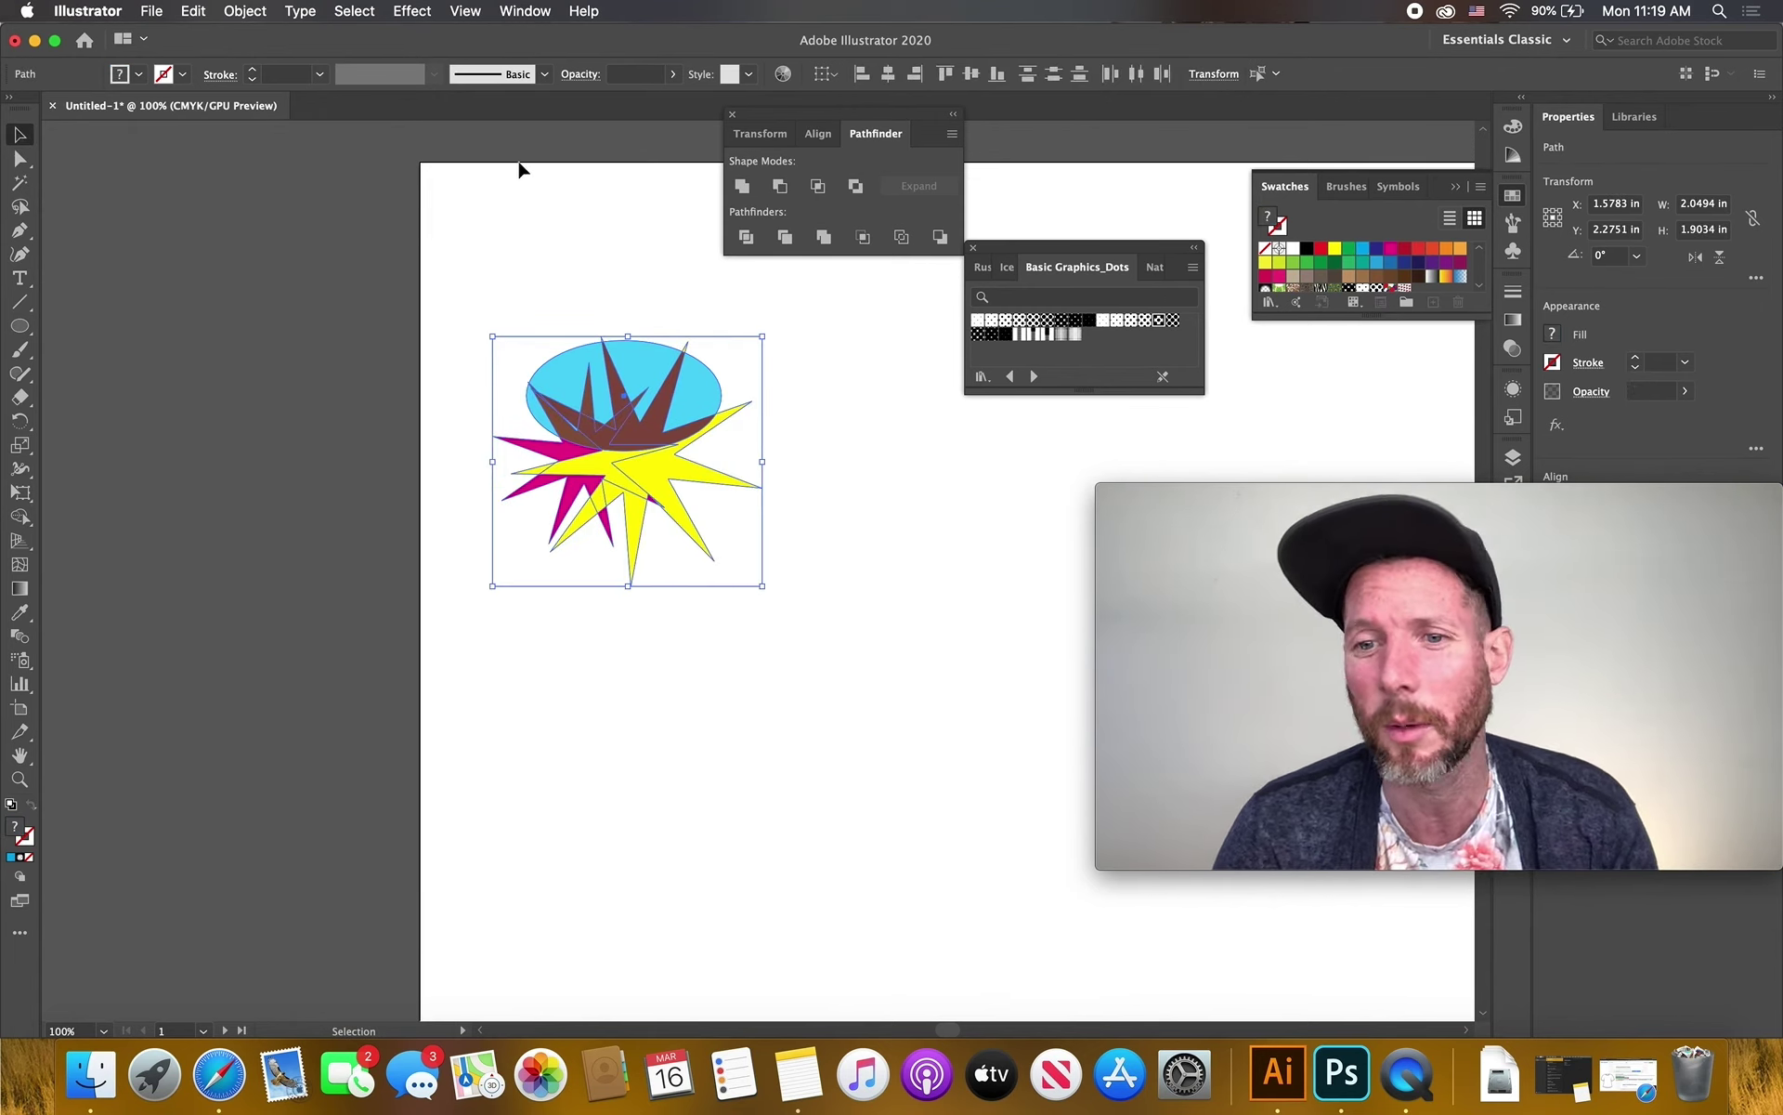
pyautogui.click(263, 10)
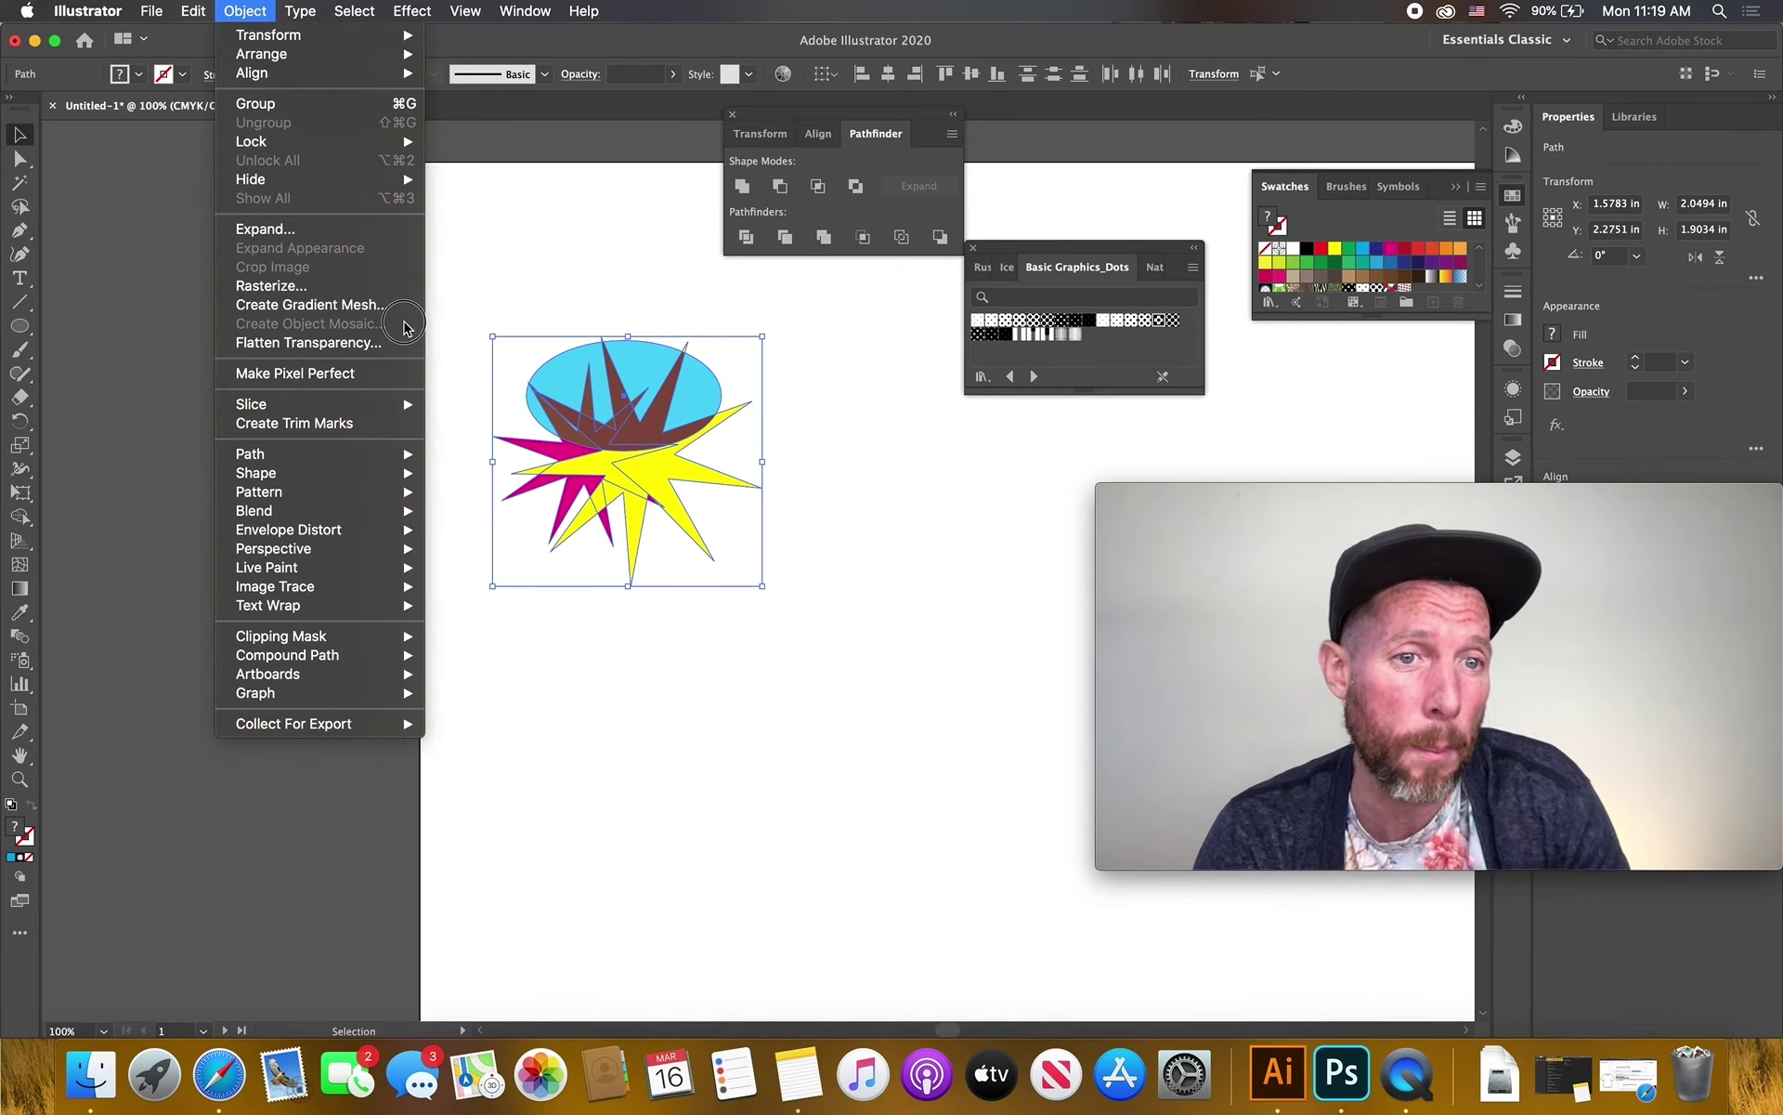
pyautogui.moveTo(325, 453)
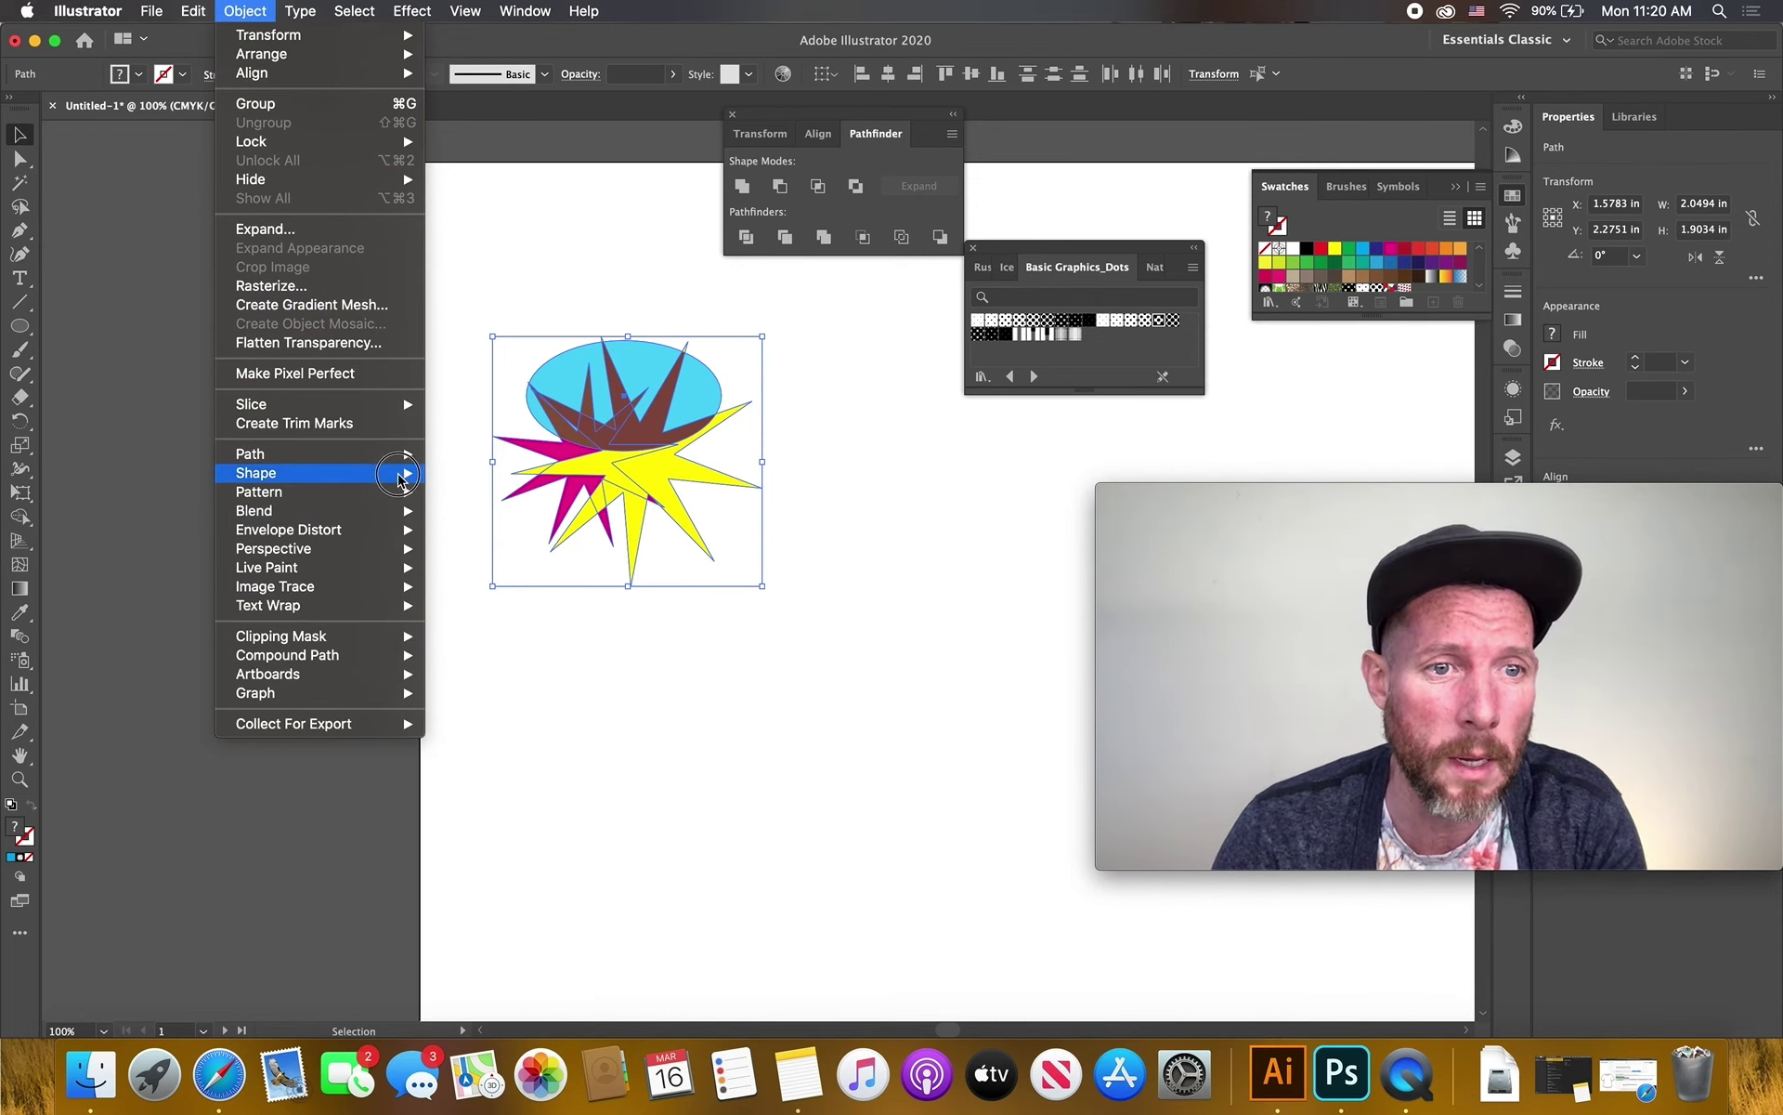
pyautogui.moveTo(413, 492)
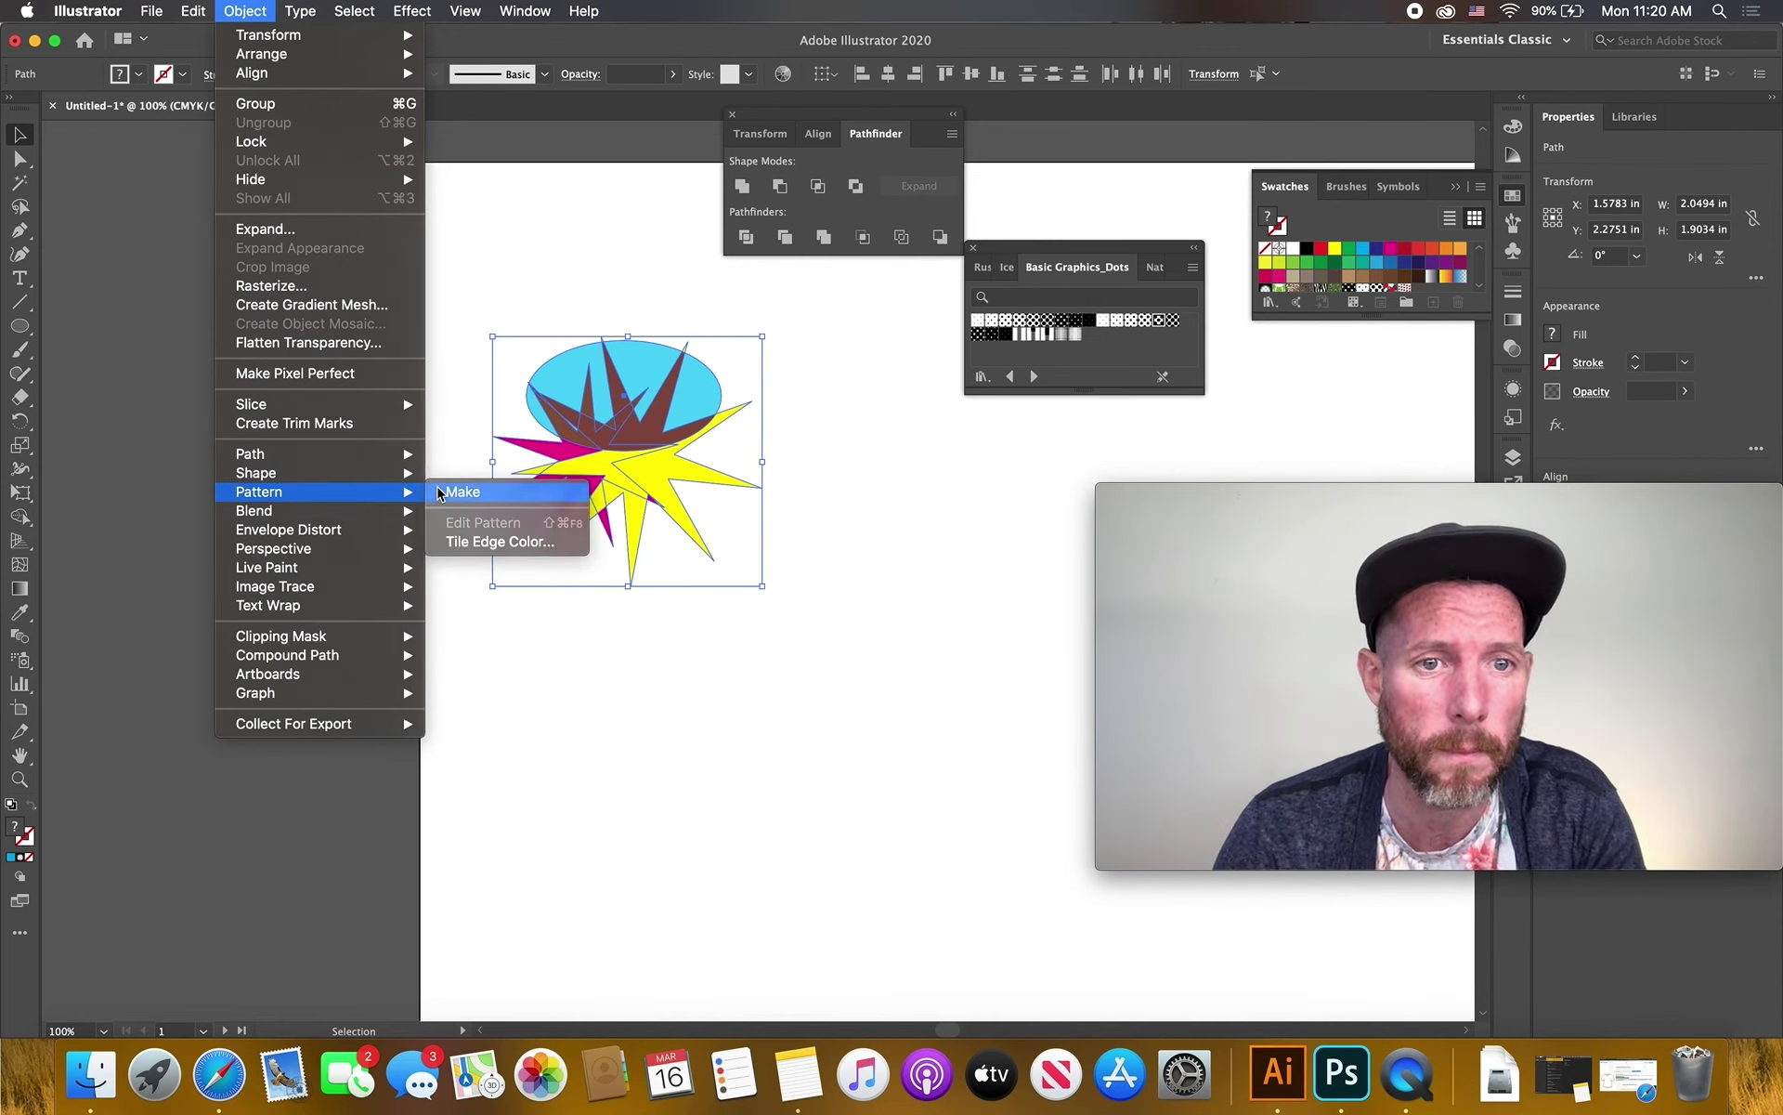
pyautogui.click(440, 493)
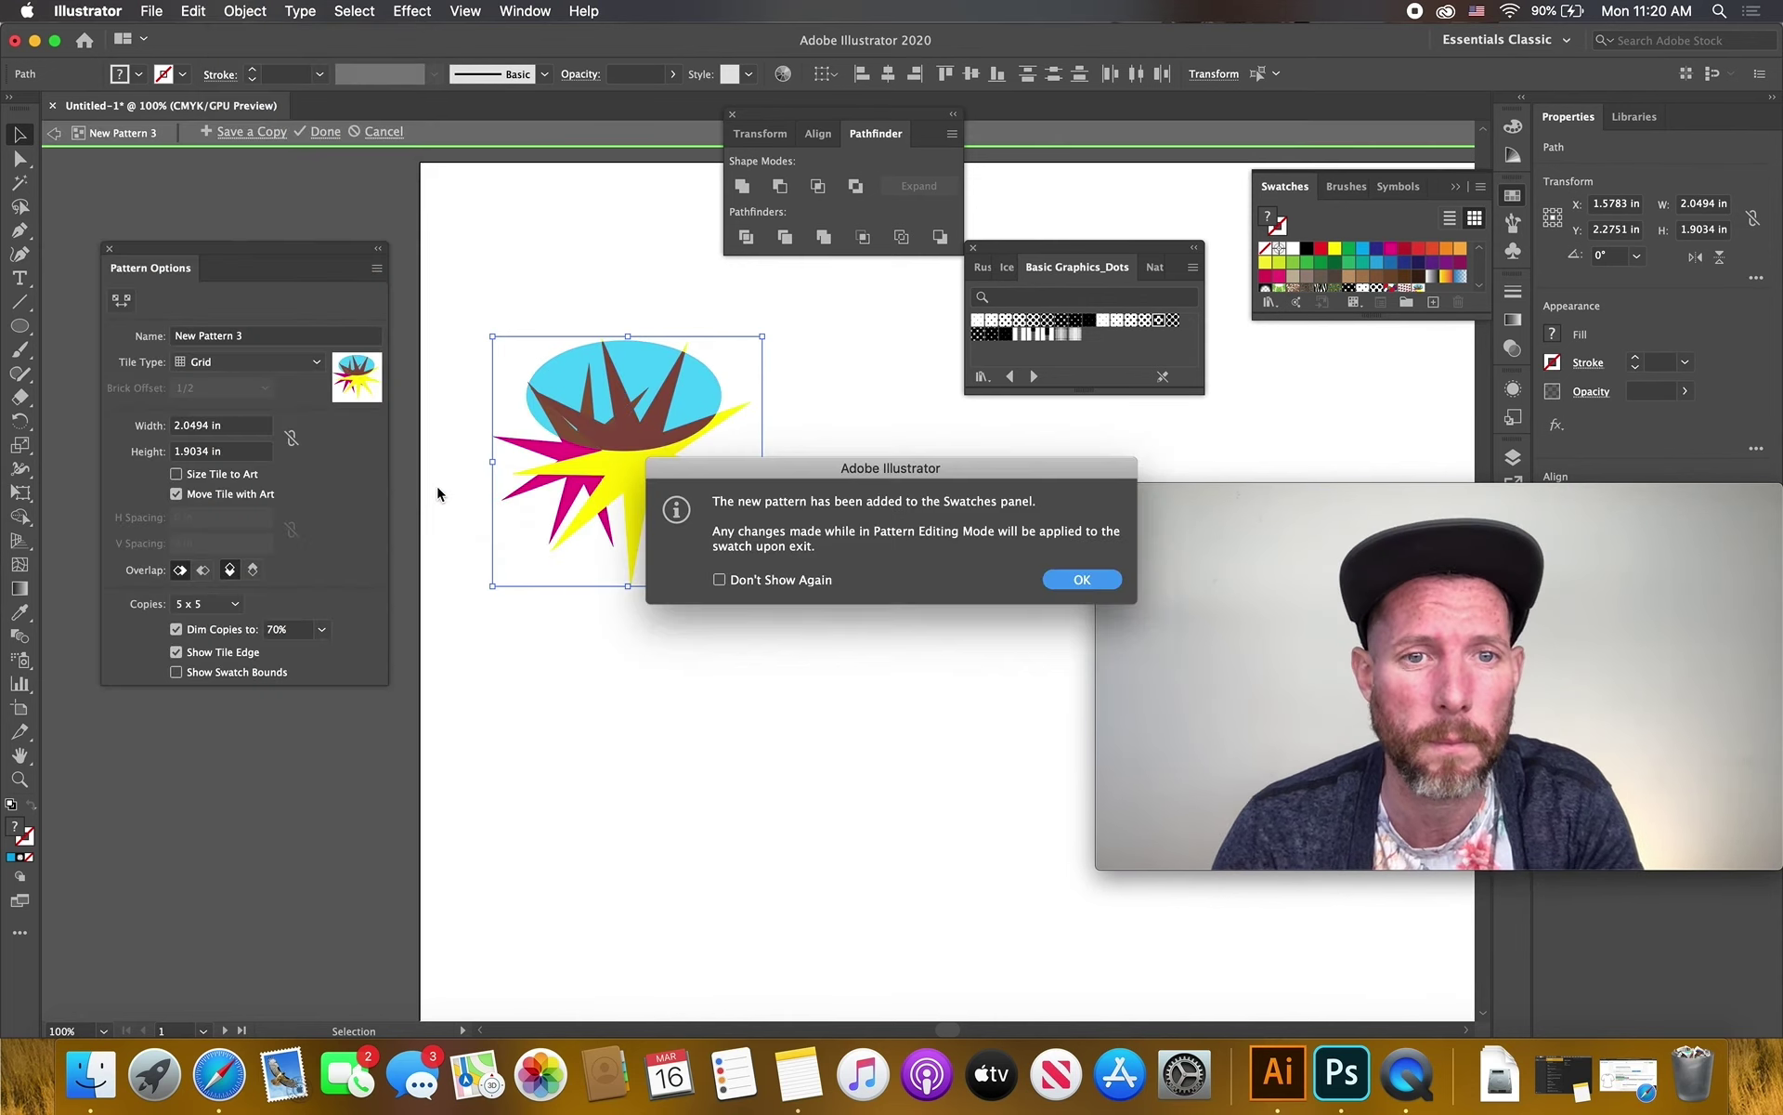
pyautogui.click(1085, 582)
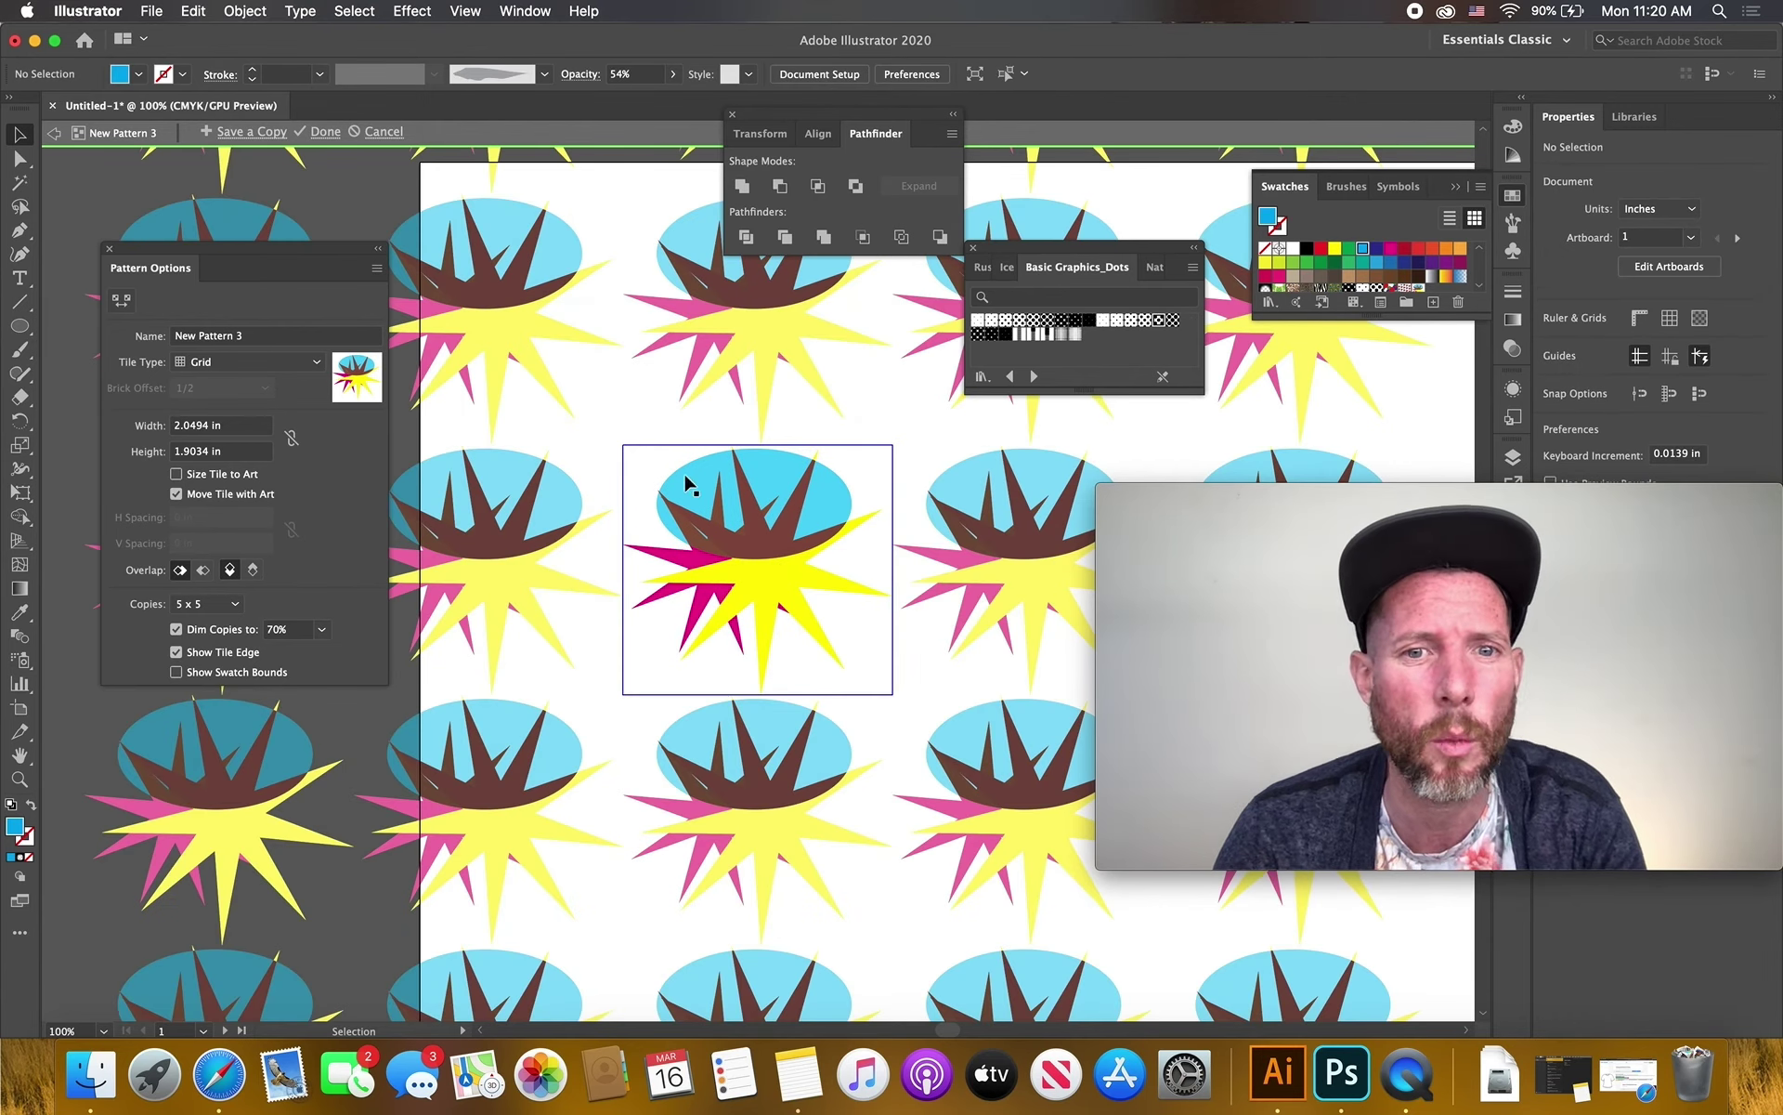
# Scale all the artwork in the third pattern's tile down to about 1.74 by 1.52 in, leaving space between repeats
pyautogui.moveTo(654, 454); pyautogui.dragTo(882, 665)
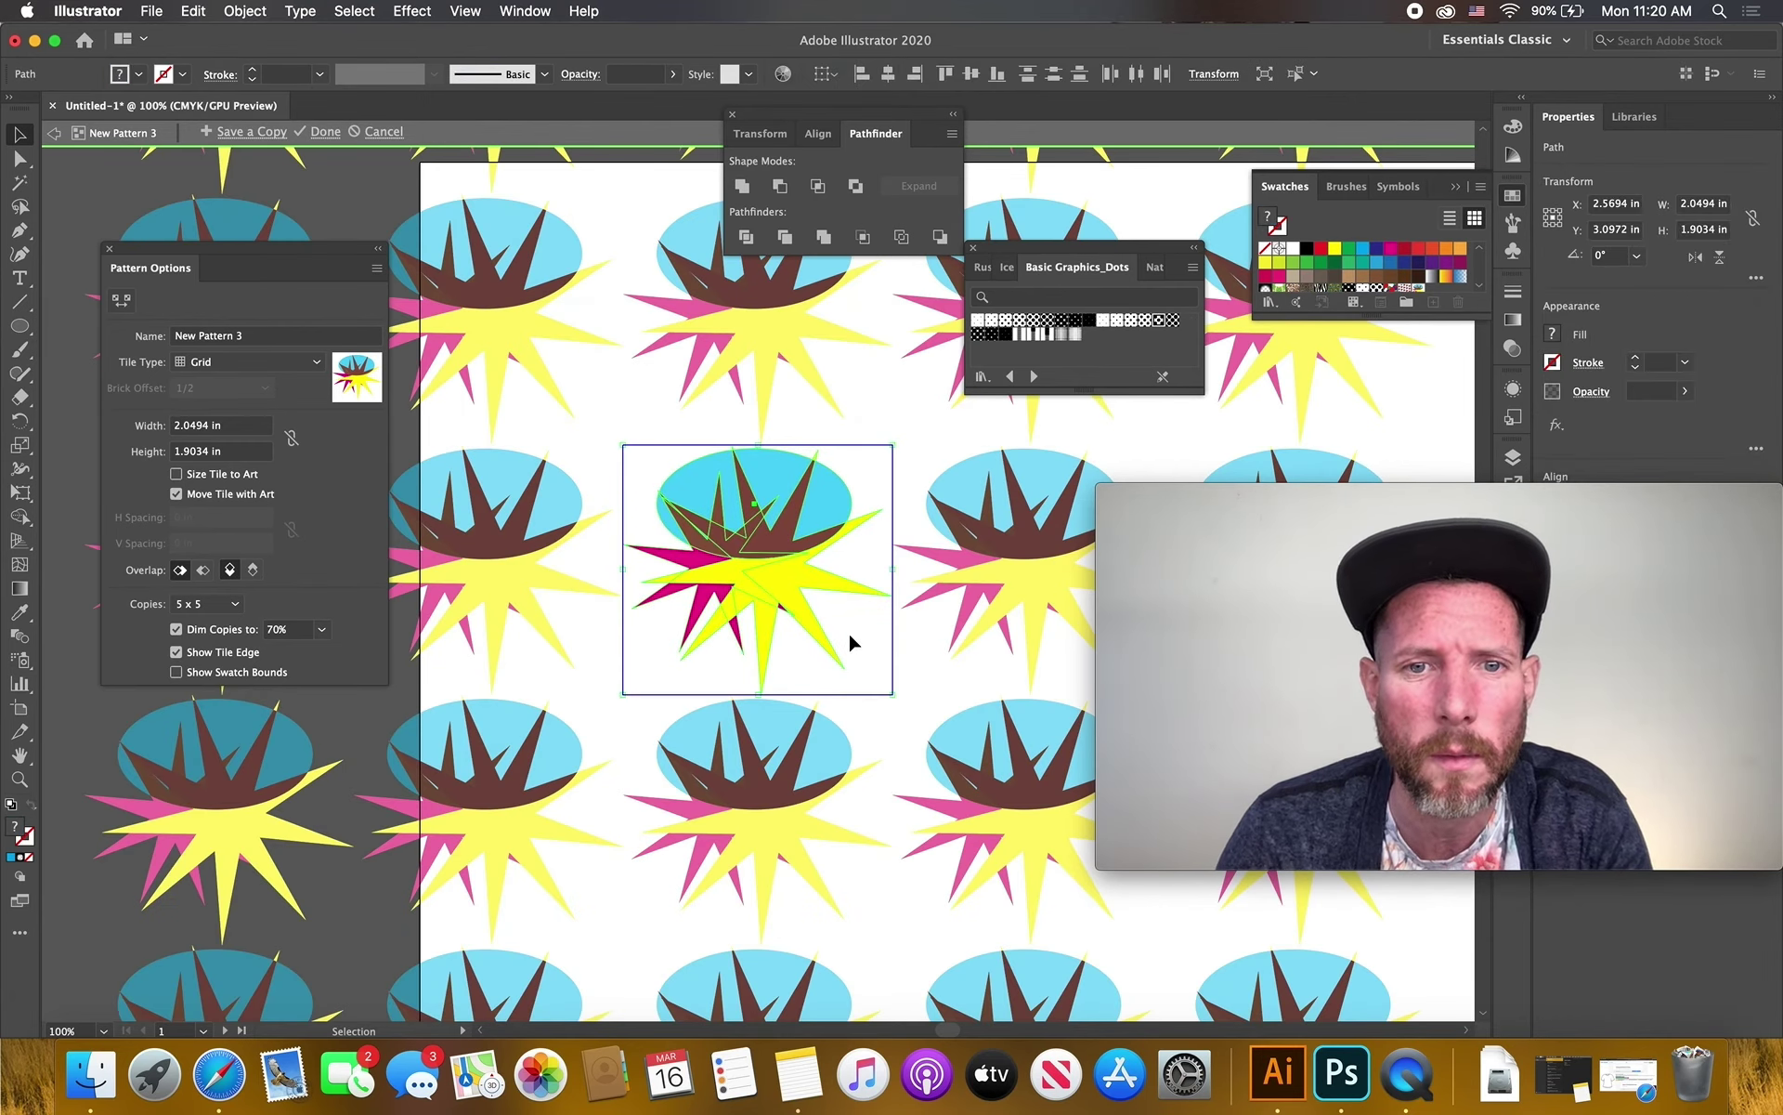
pyautogui.moveTo(623, 449); pyautogui.dragTo(666, 497)
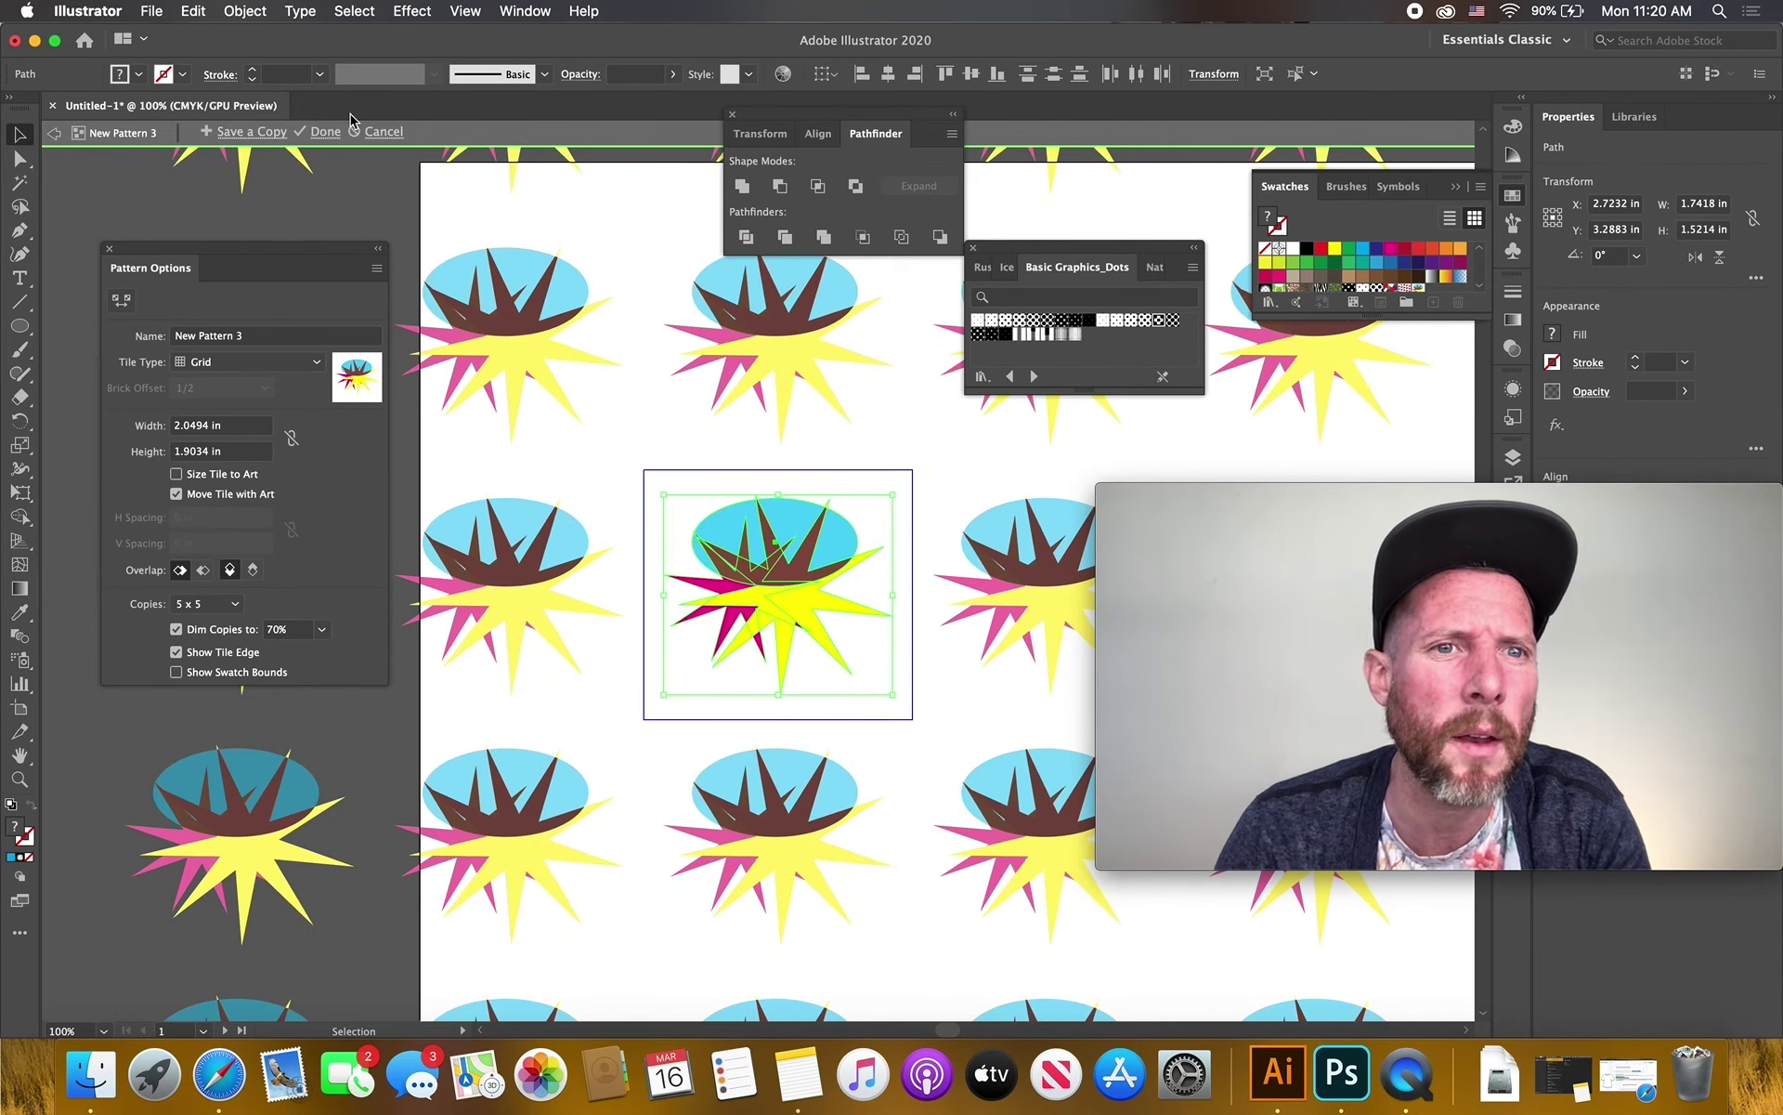
# Finish editing the third pattern and fill the T-shirt body on the second artboard with the ellipse-and-stars swatch
pyautogui.click(327, 133)
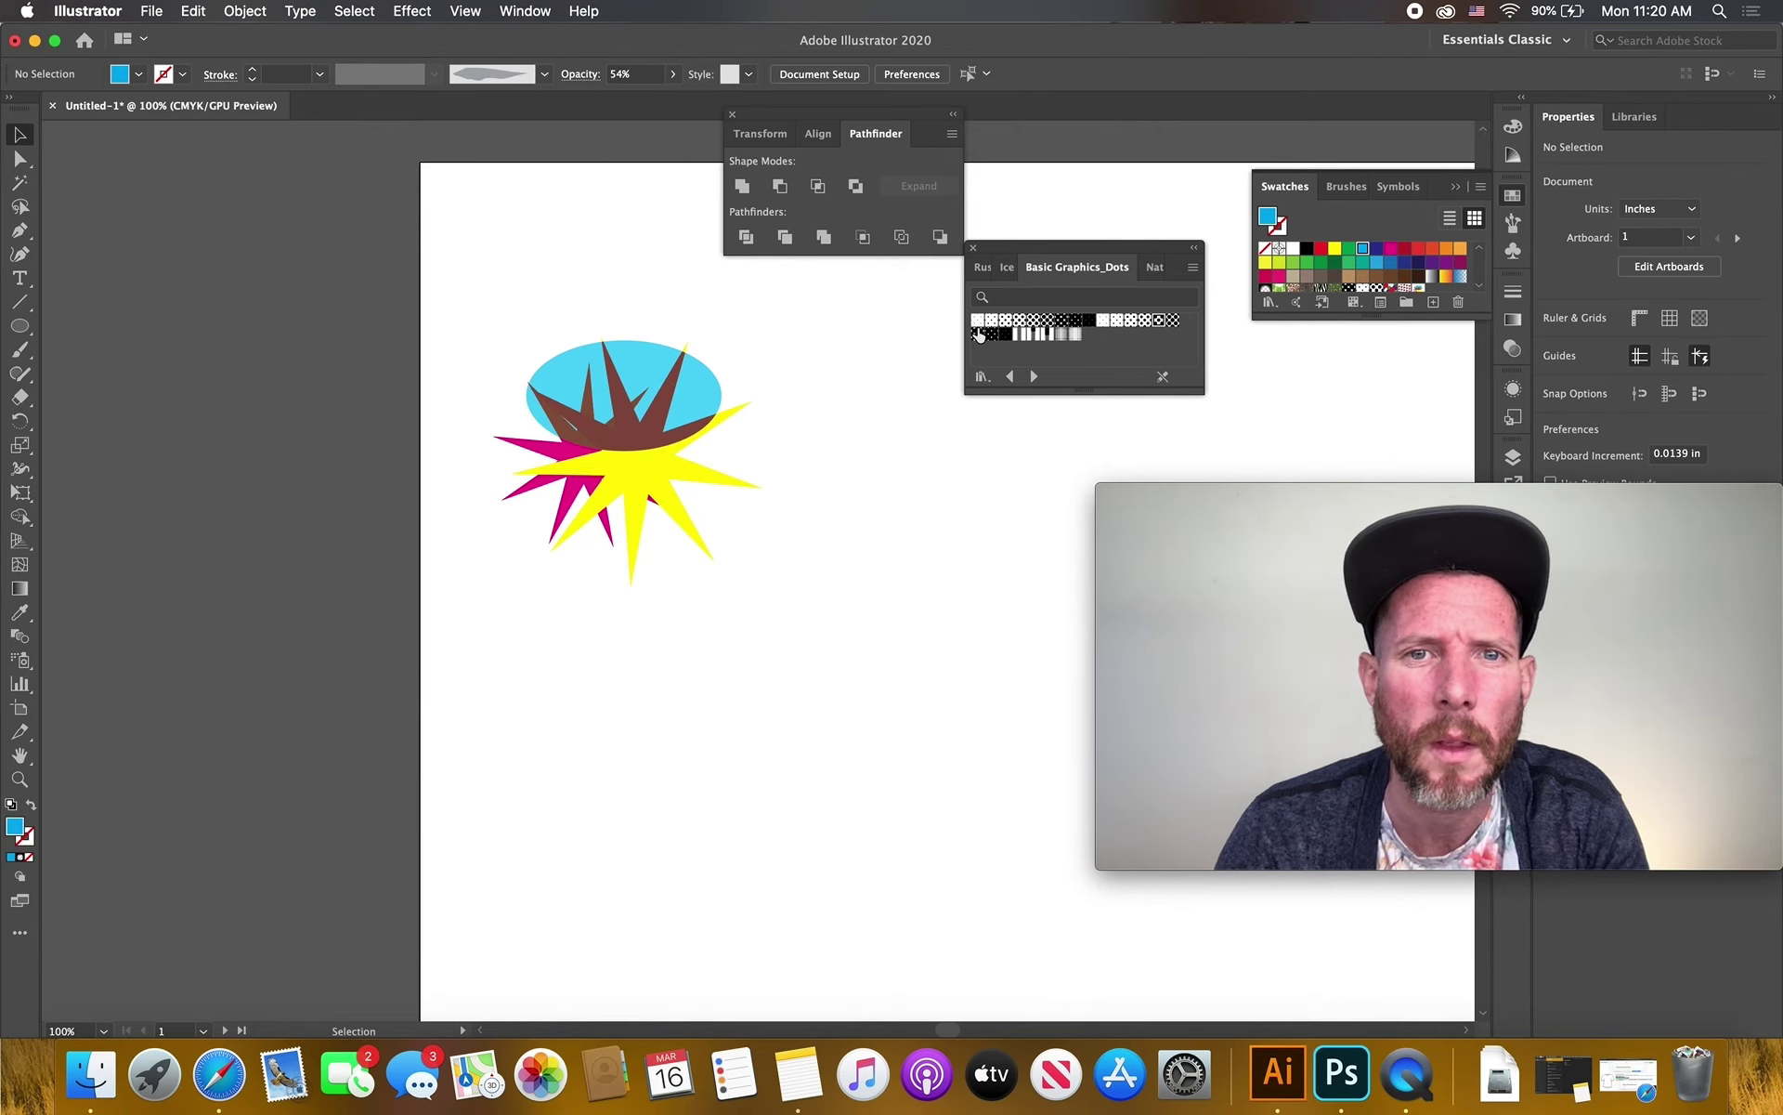
pyautogui.moveTo(879, 505); pyautogui.dragTo(255, 538)
pyautogui.moveTo(481, 594); pyautogui.dragTo(4, 393)
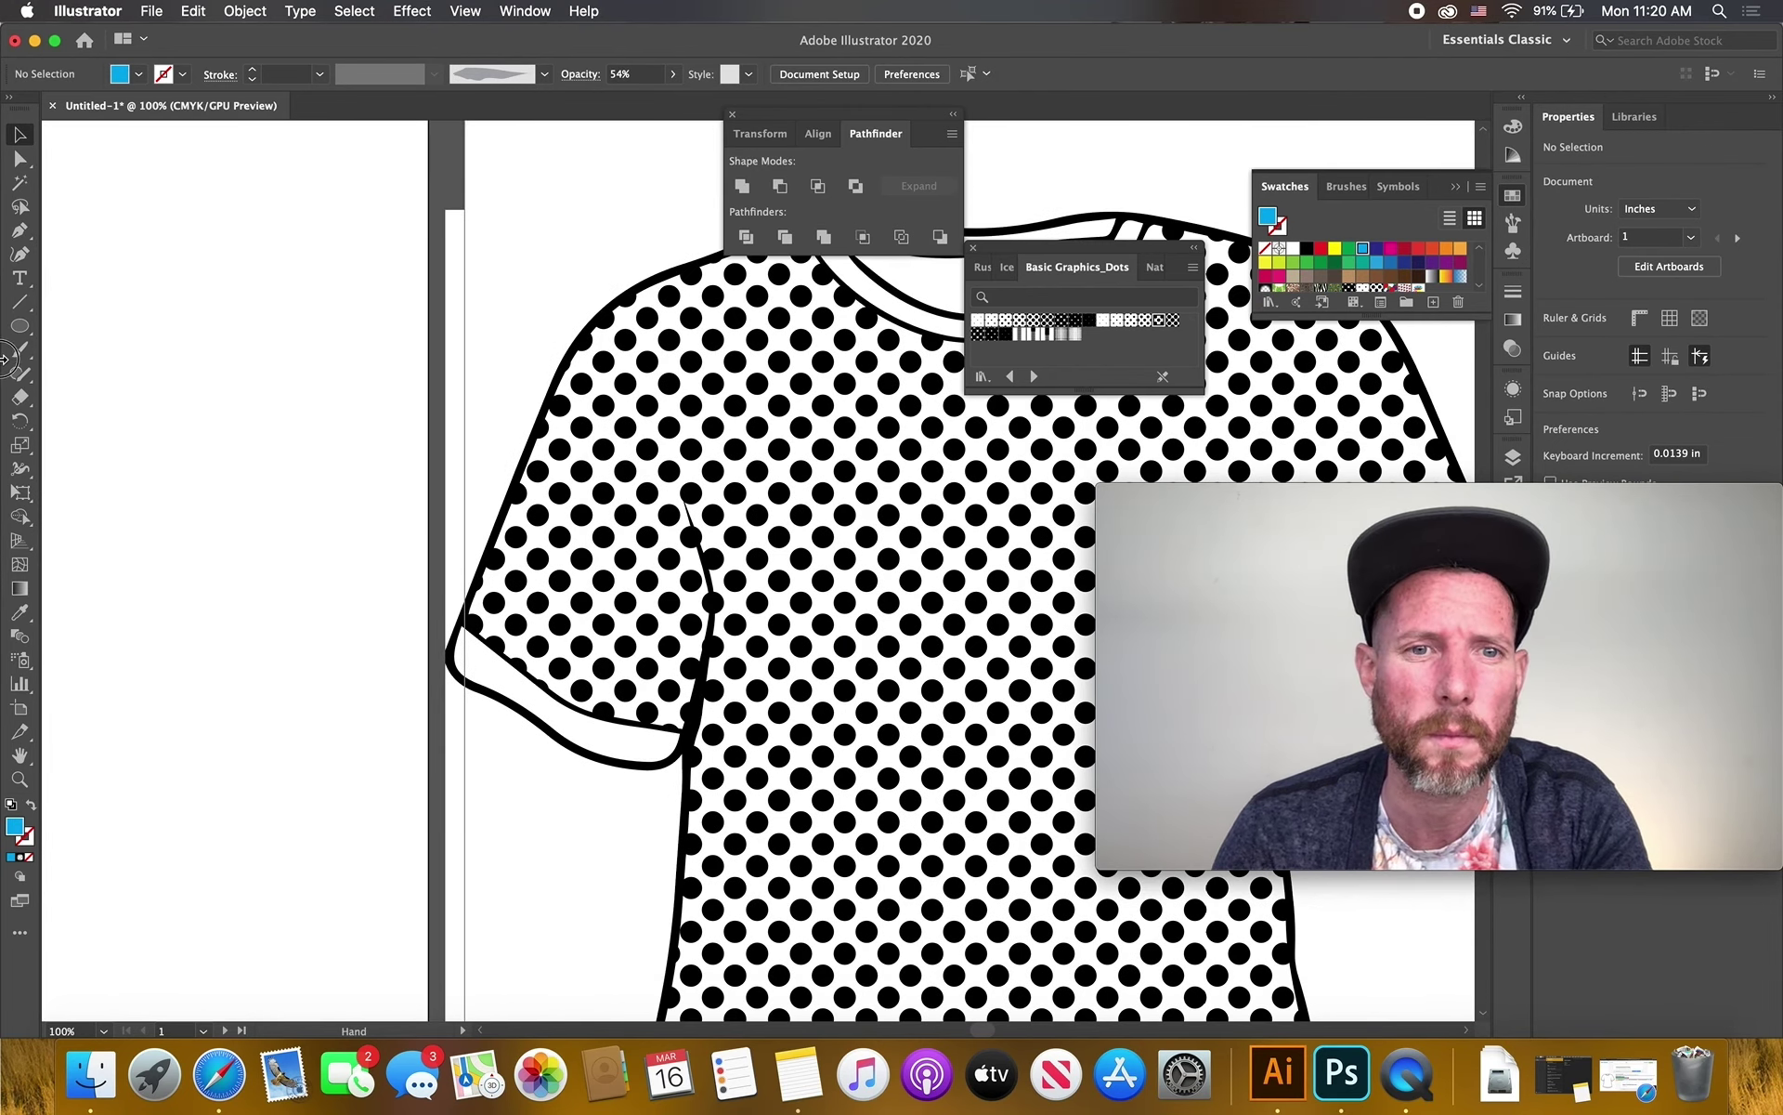
pyautogui.click(20, 159)
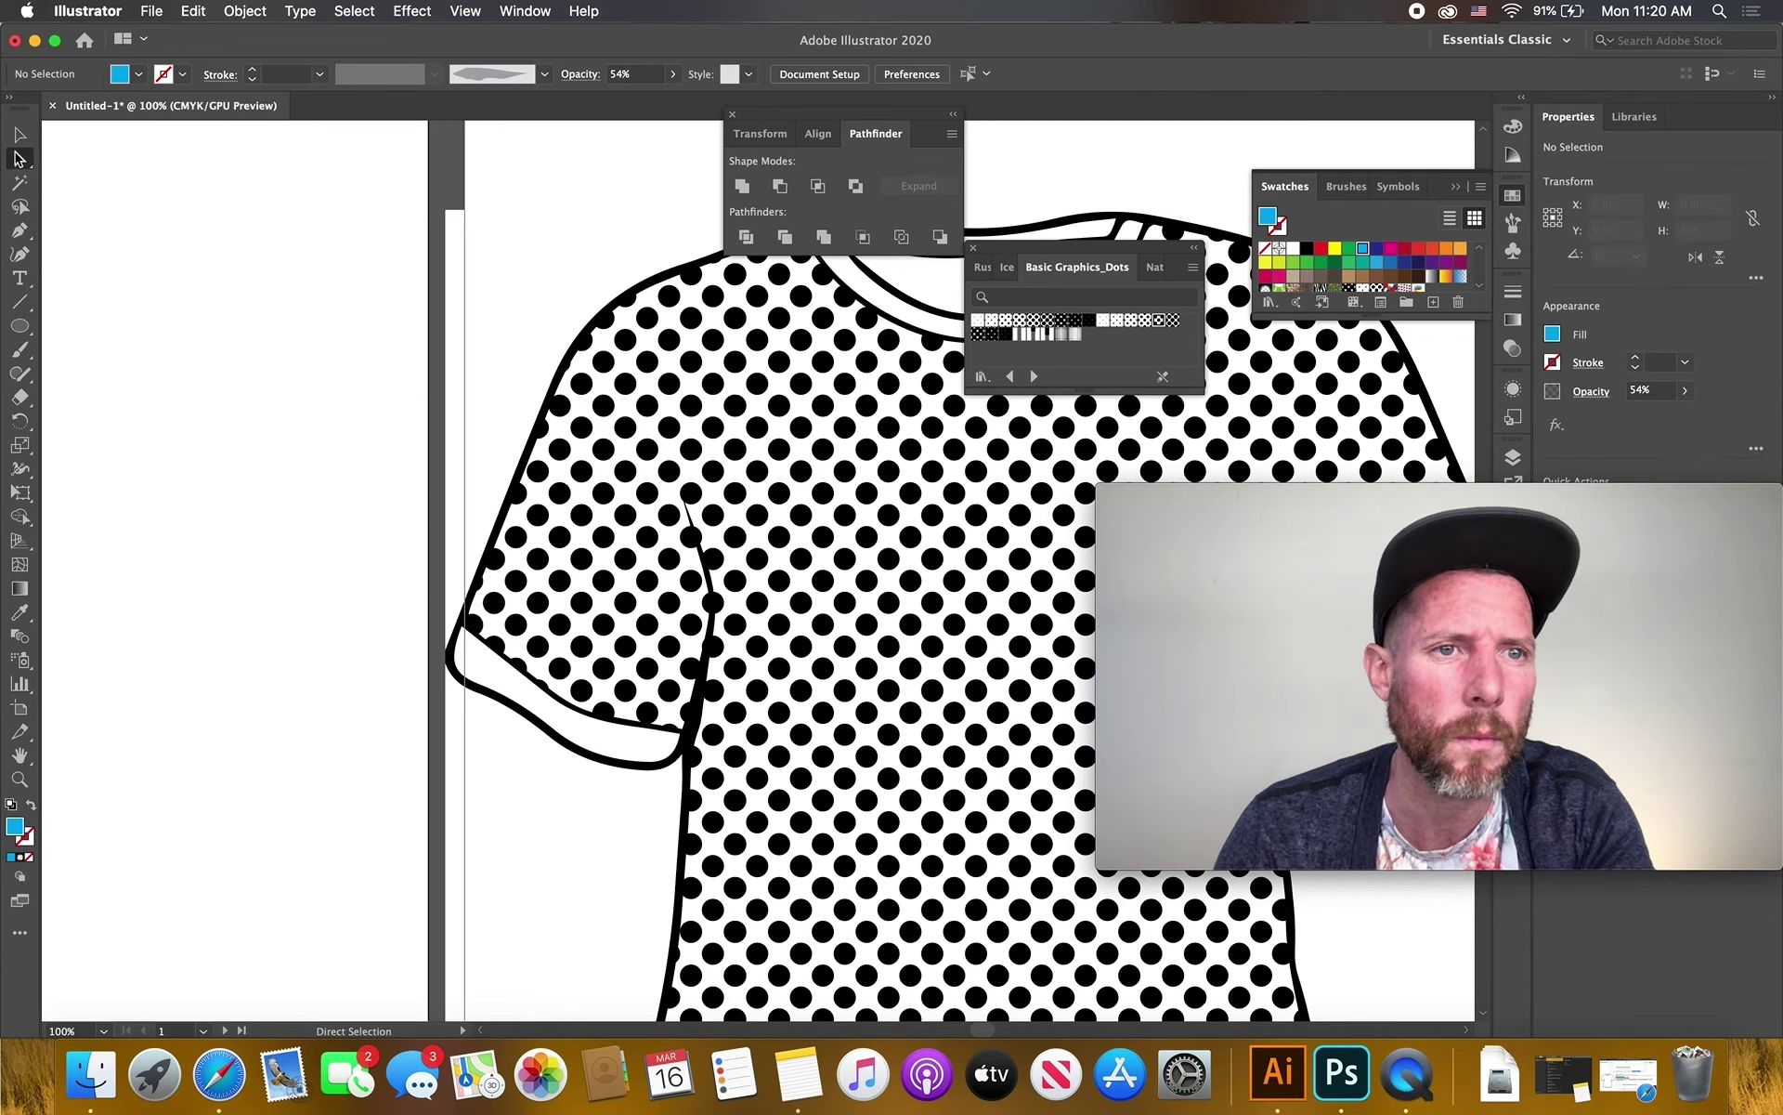
pyautogui.click(654, 354)
pyautogui.click(139, 75)
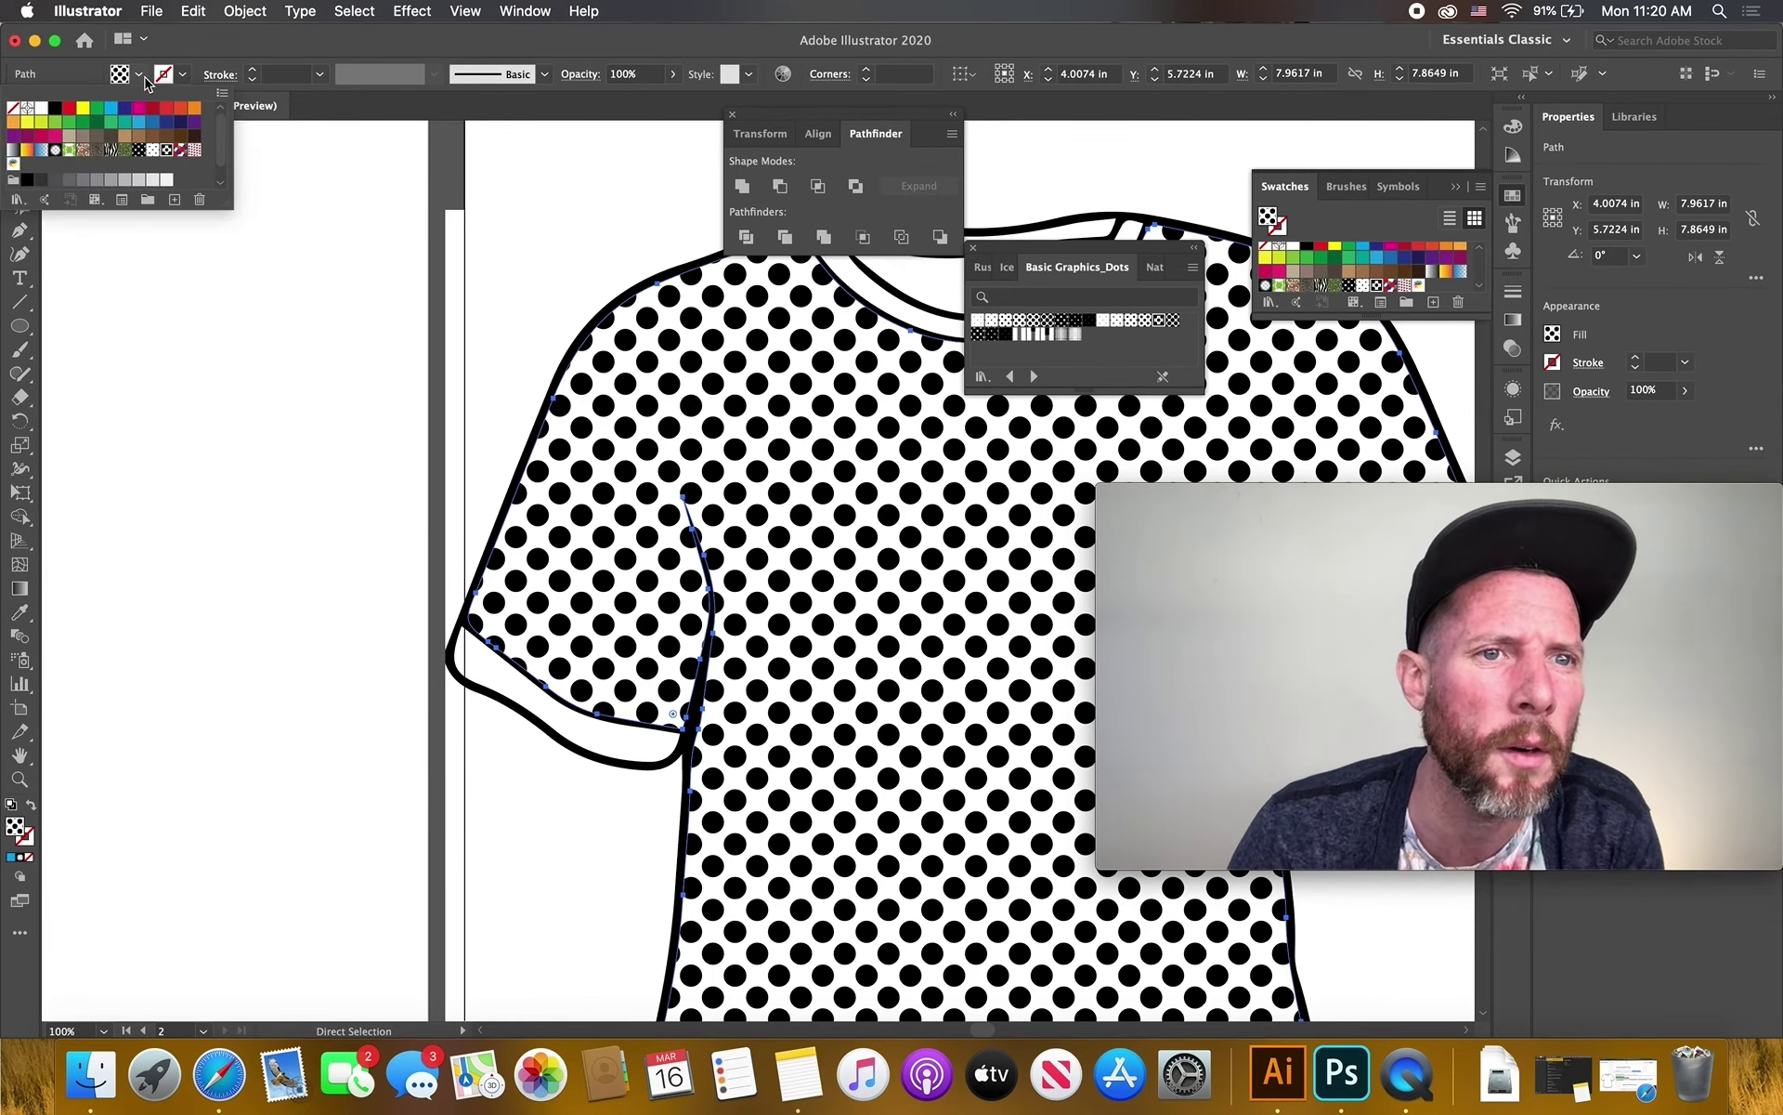
pyautogui.click(12, 166)
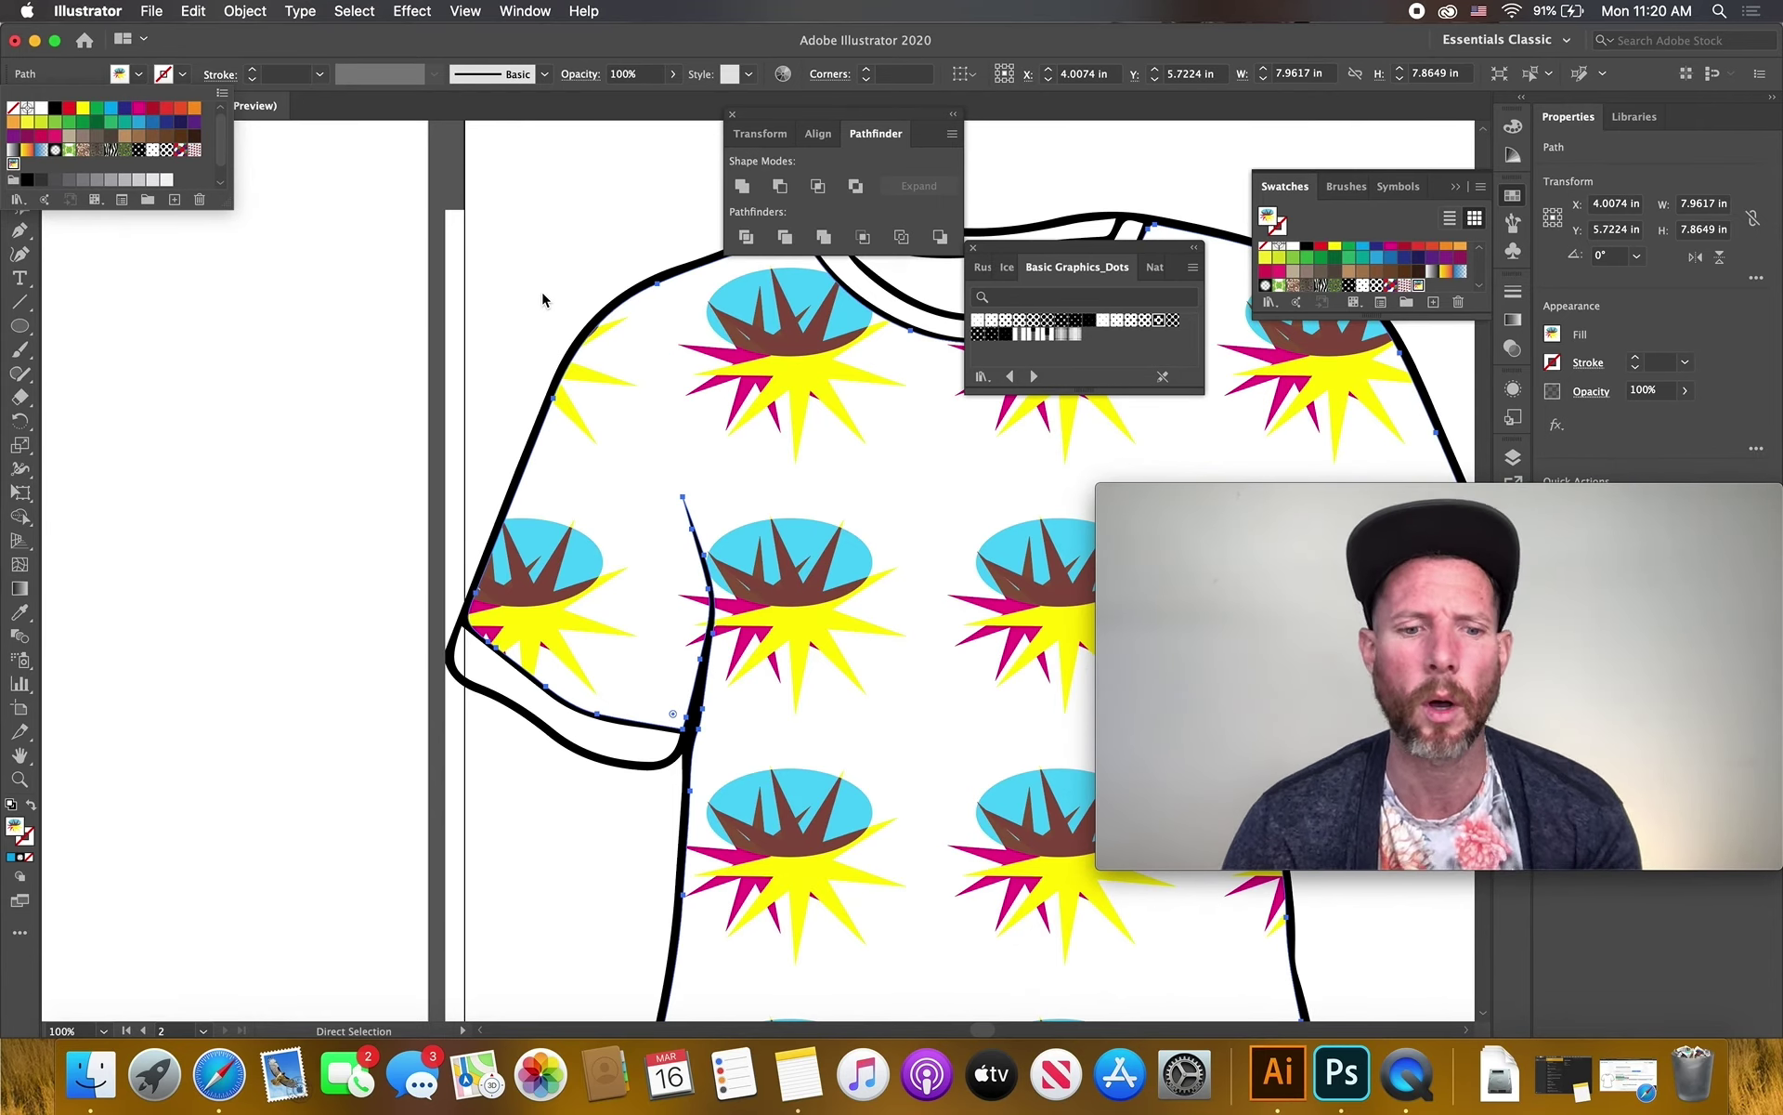
# Change the T-shirt body's fill to the custom pattern of overlapping red, blue and green circles with small stars
pyautogui.press('super+minus')
pyautogui.press('super+minus')
pyautogui.press('super+plus')
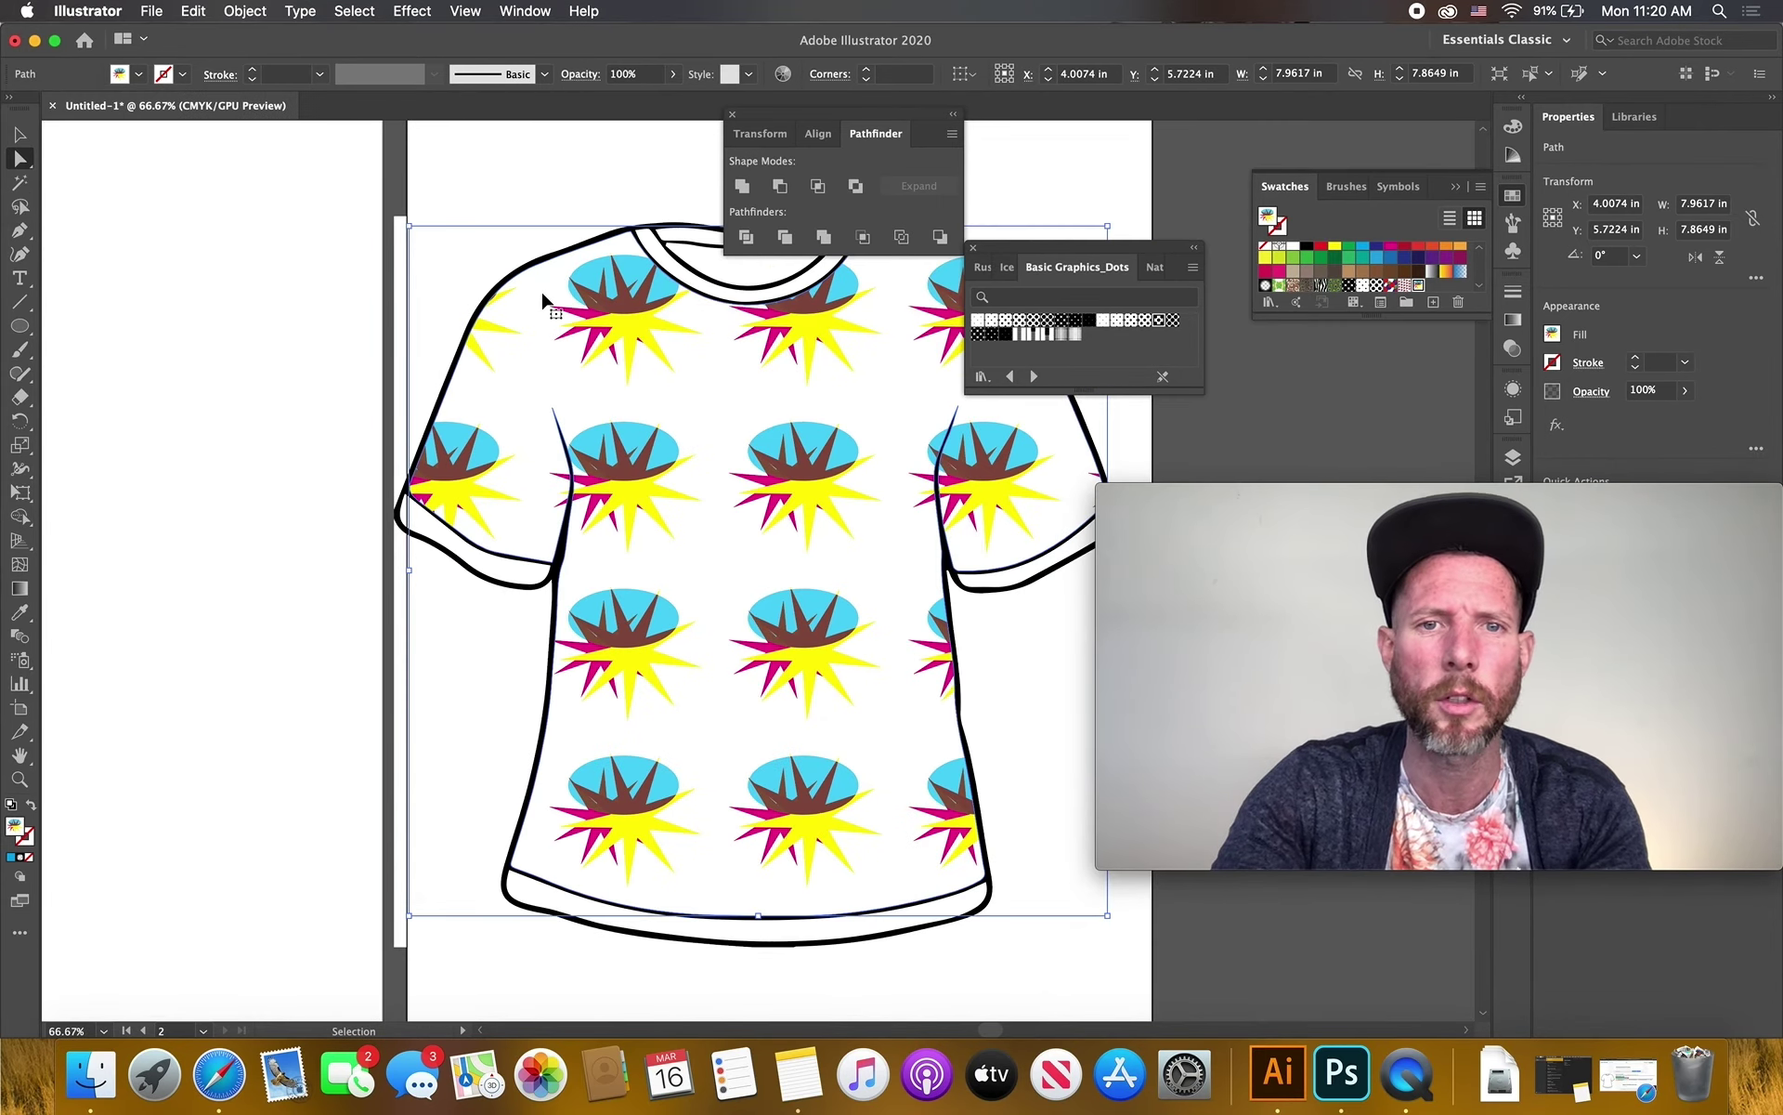
pyautogui.click(139, 77)
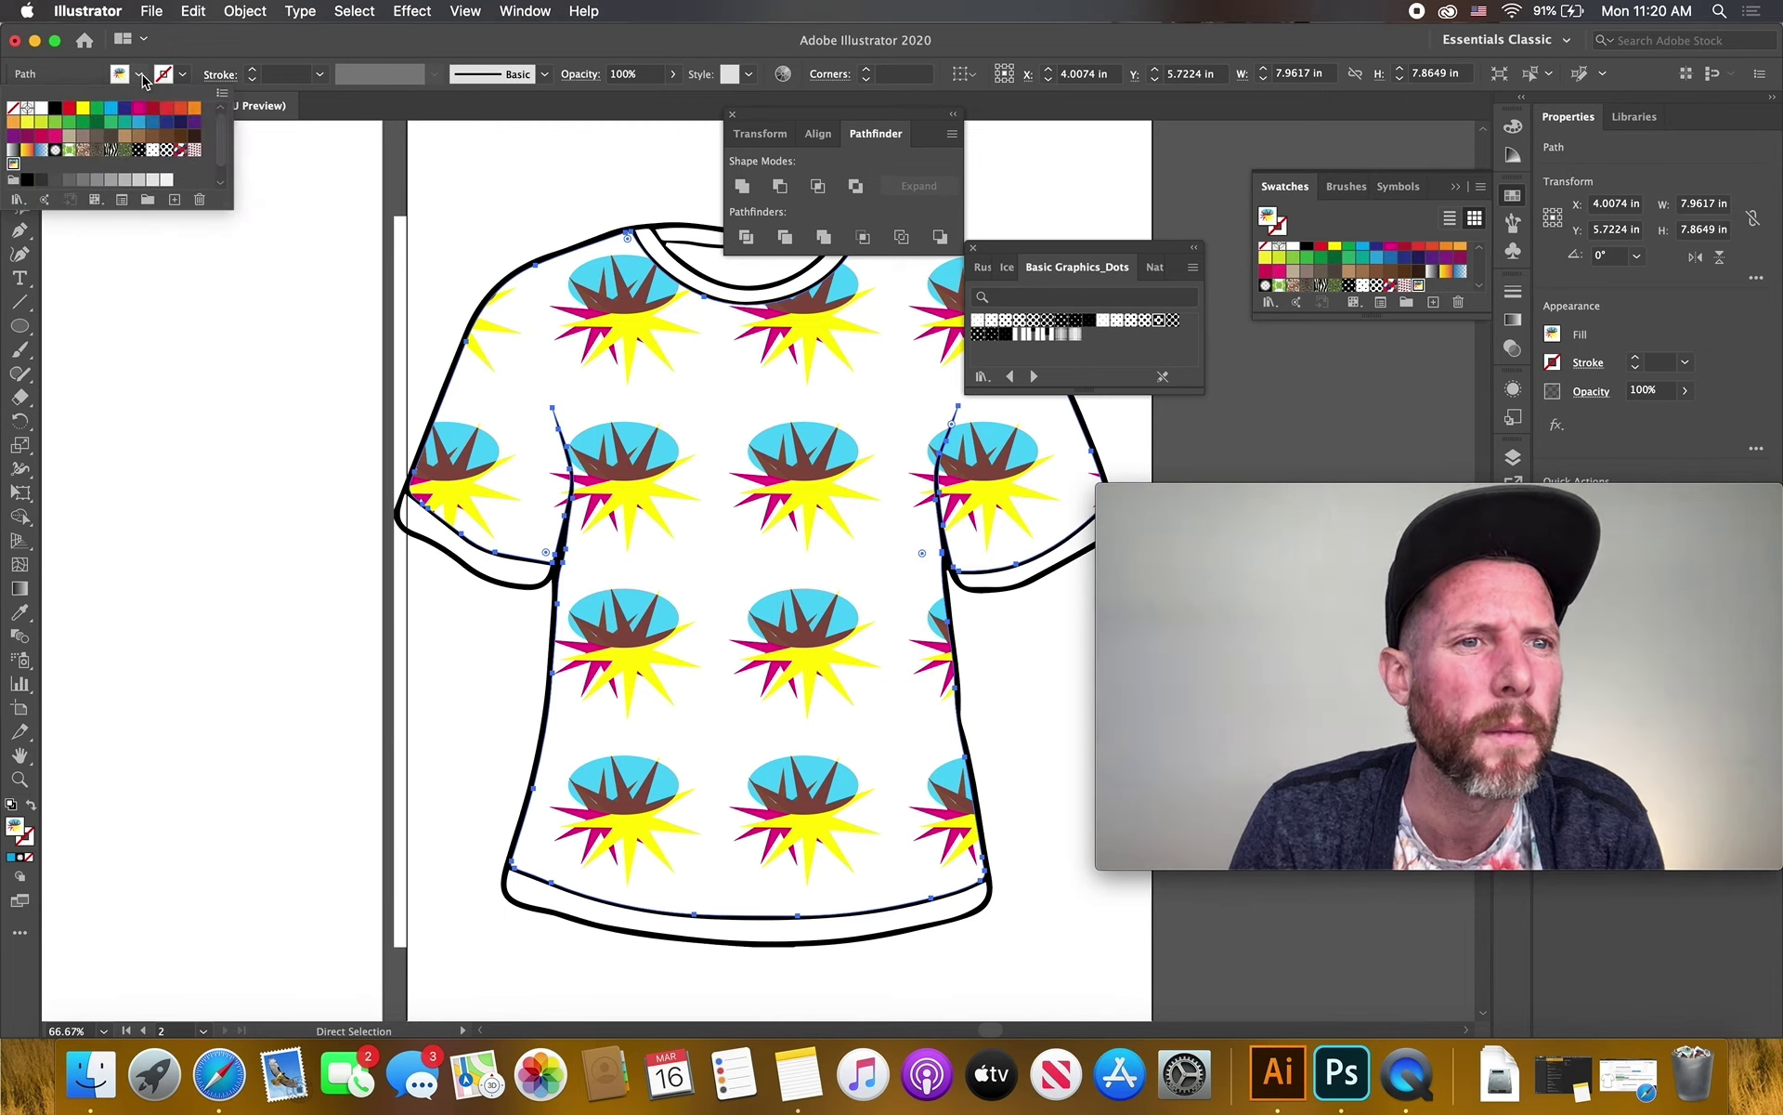
pyautogui.click(181, 151)
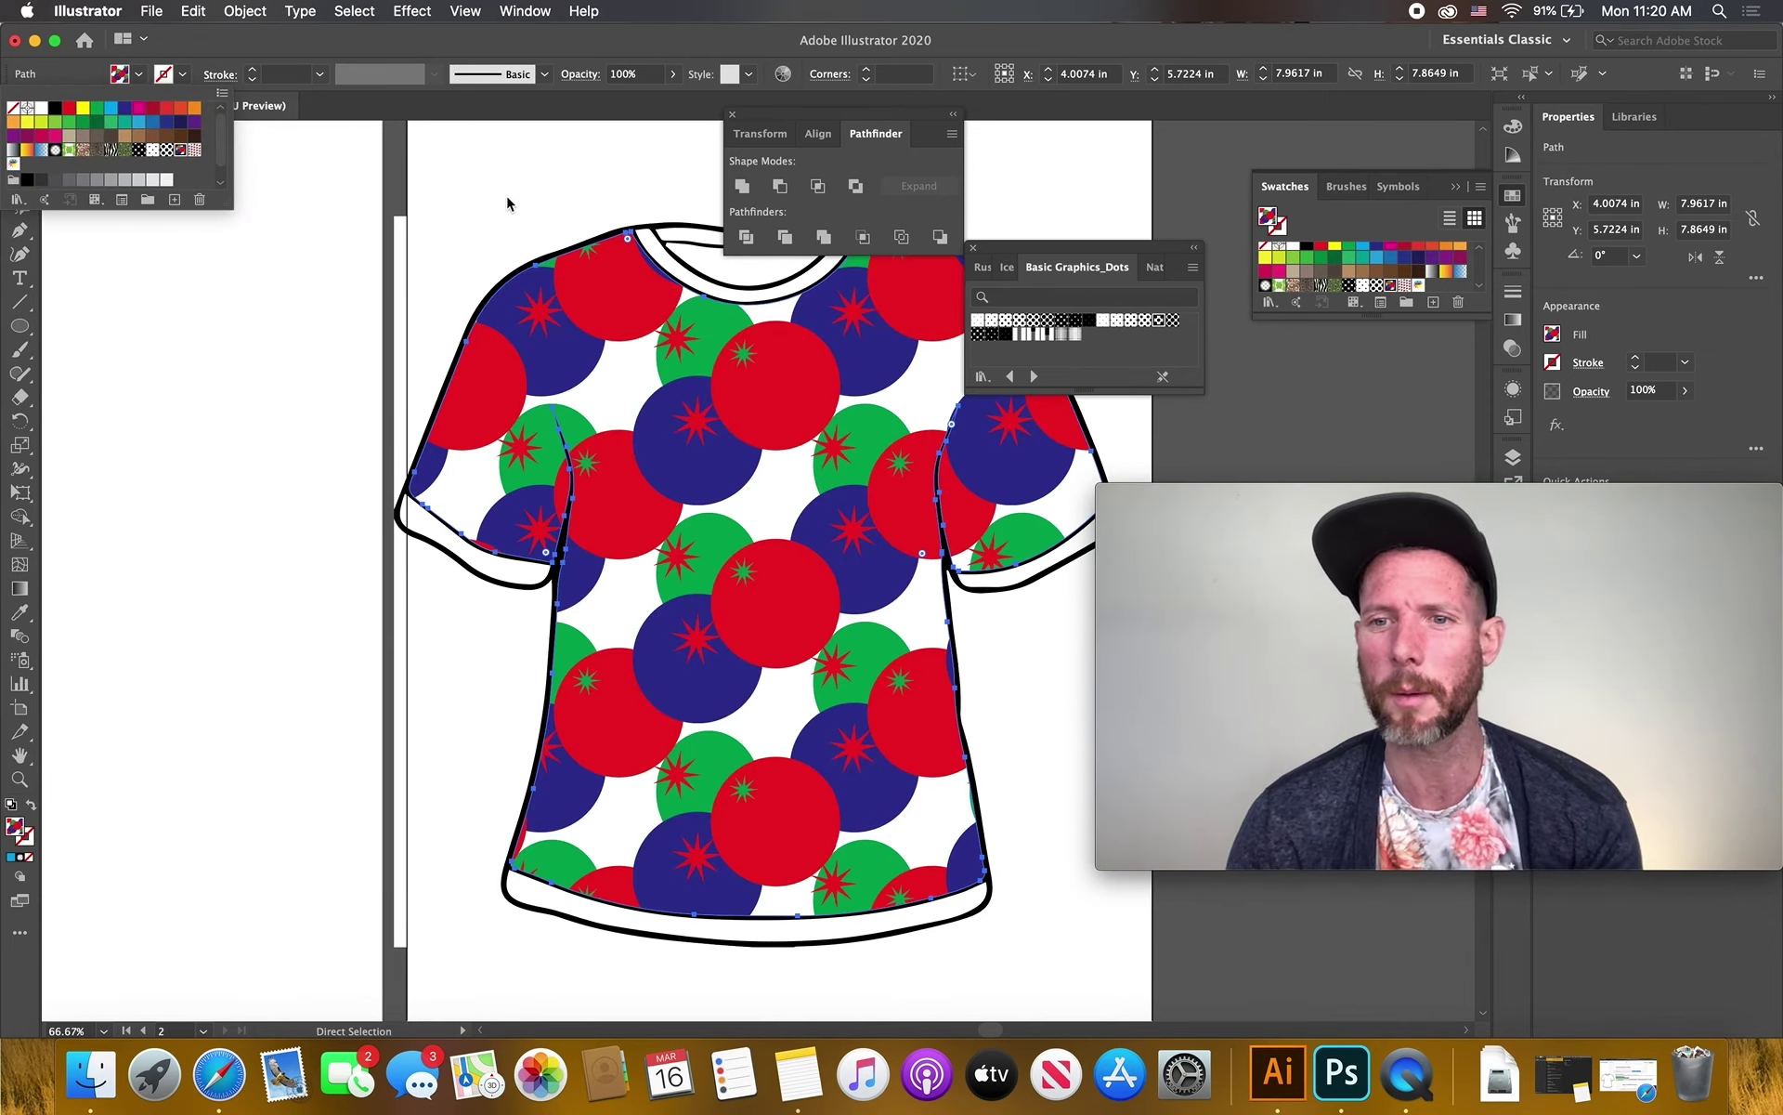
pyautogui.press('Escape')
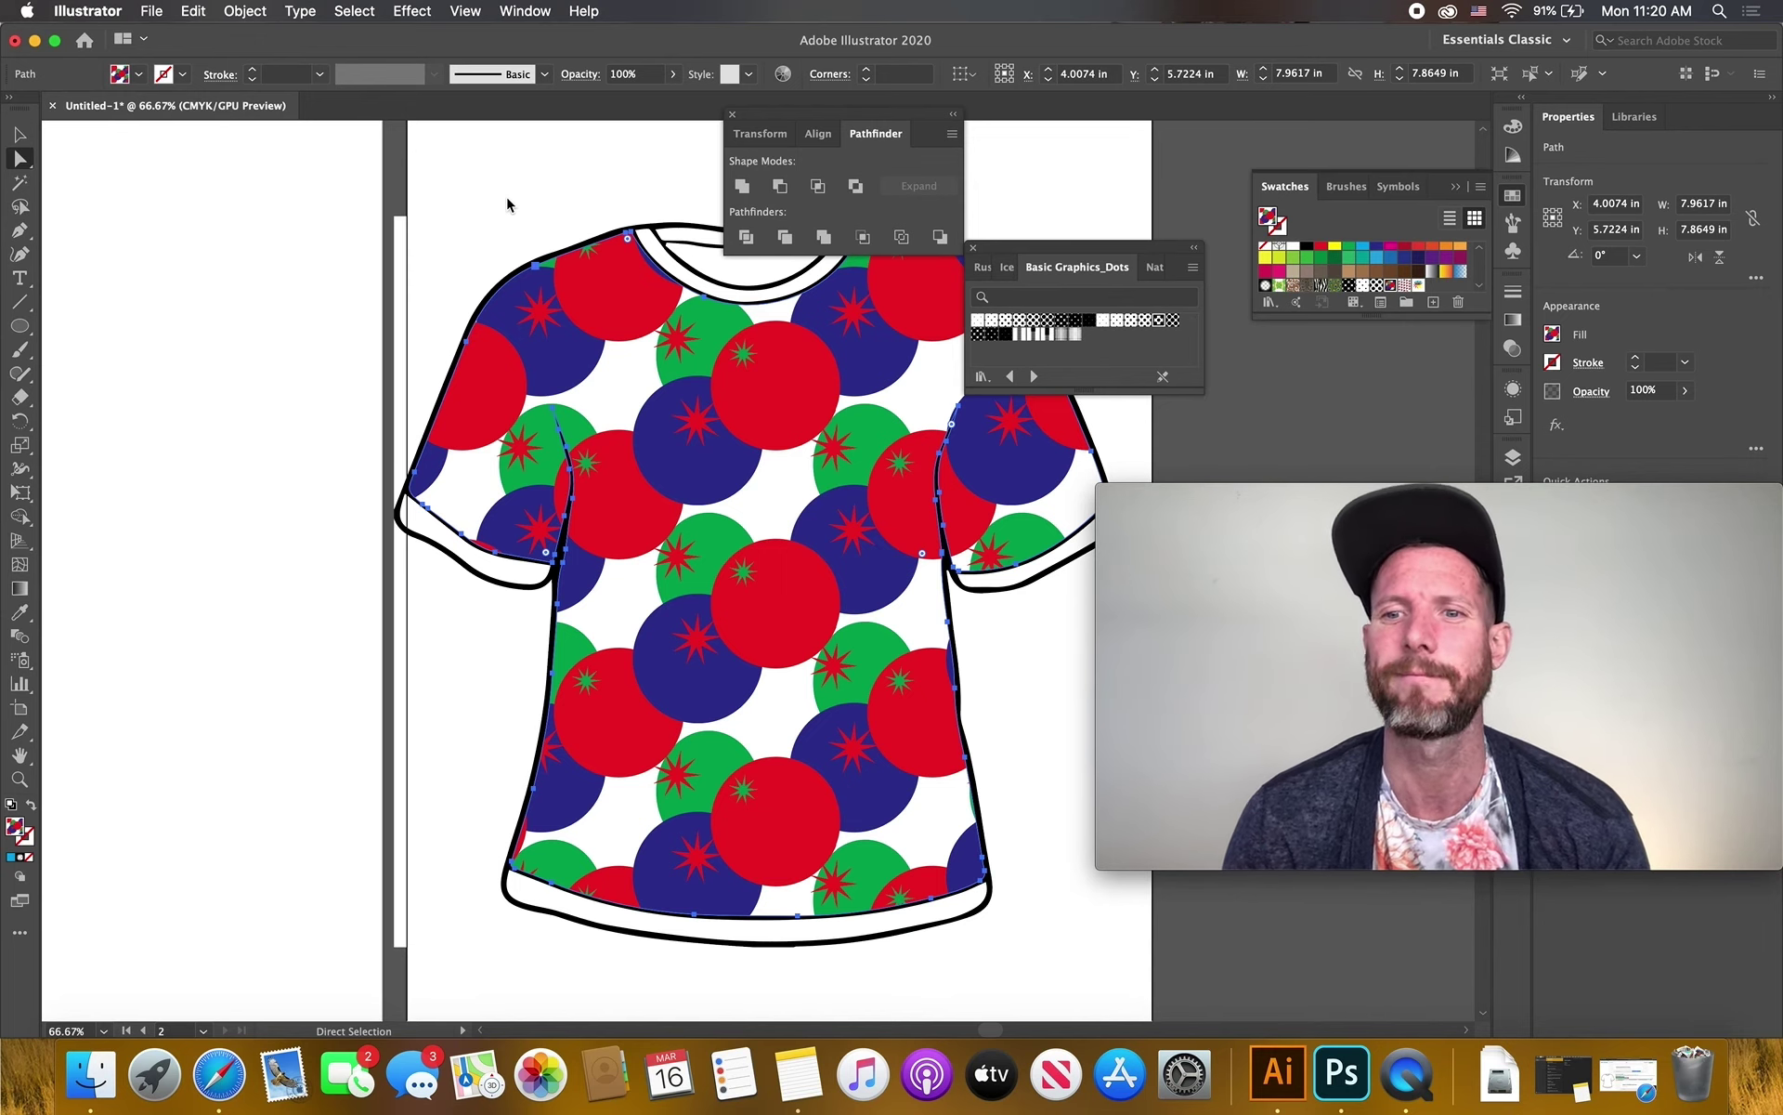
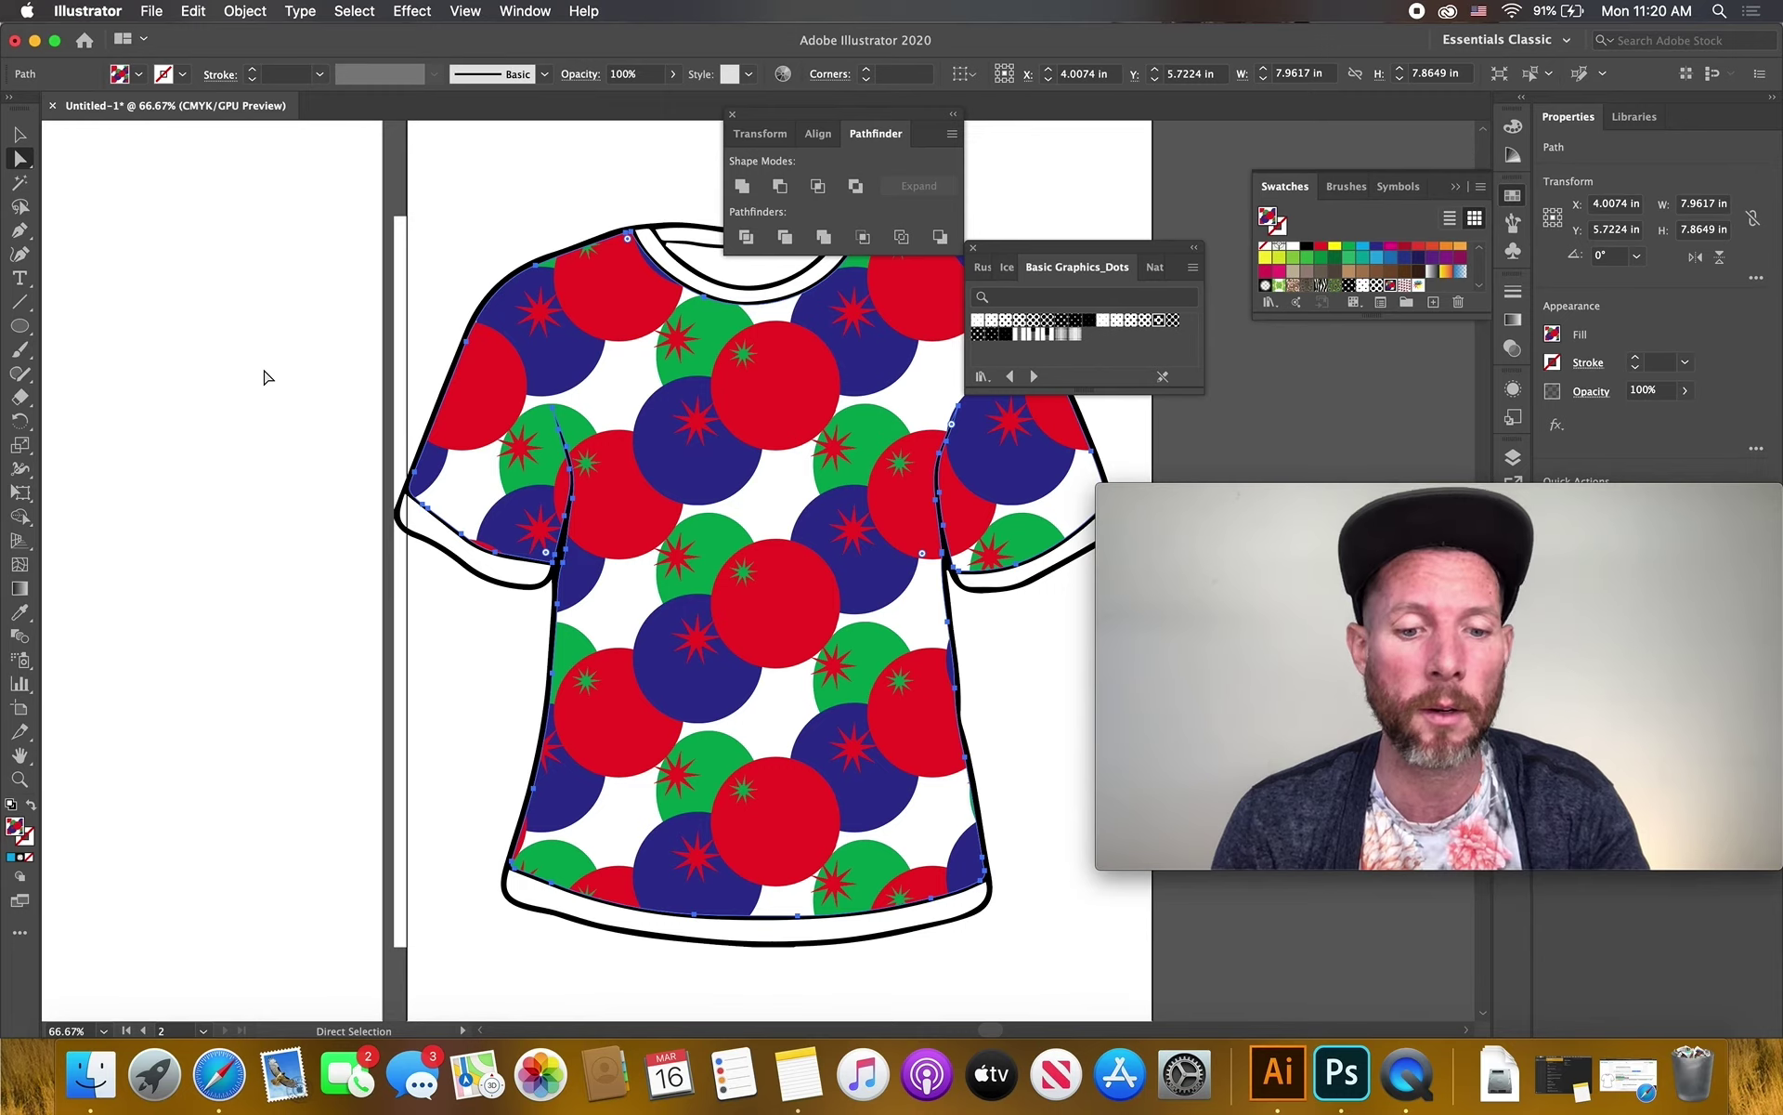
# Draw a rectangle about 8.28 by 10.76 in over most of the first artboard, filled with the circles-and-stars pattern
pyautogui.moveTo(263, 369); pyautogui.dragTo(756, 421)
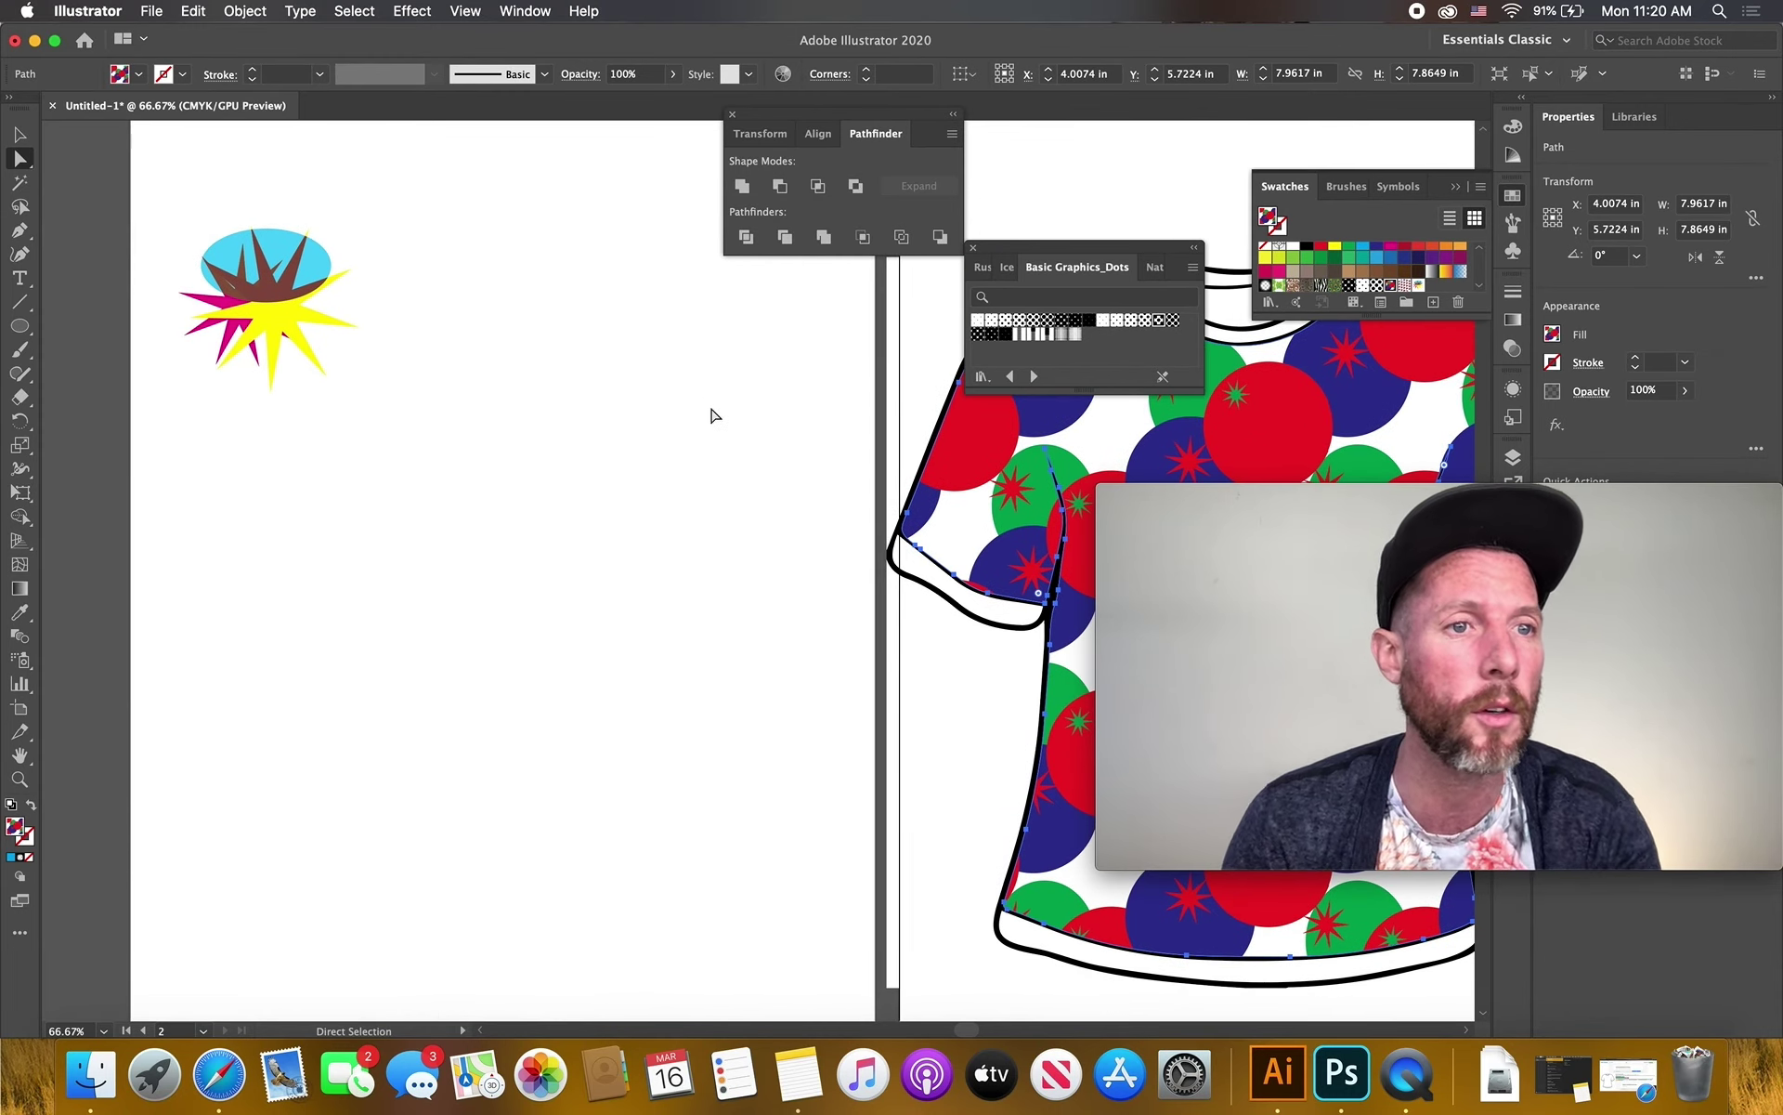
pyautogui.moveTo(19, 325); pyautogui.dragTo(93, 336)
pyautogui.moveTo(137, 128); pyautogui.dragTo(862, 595)
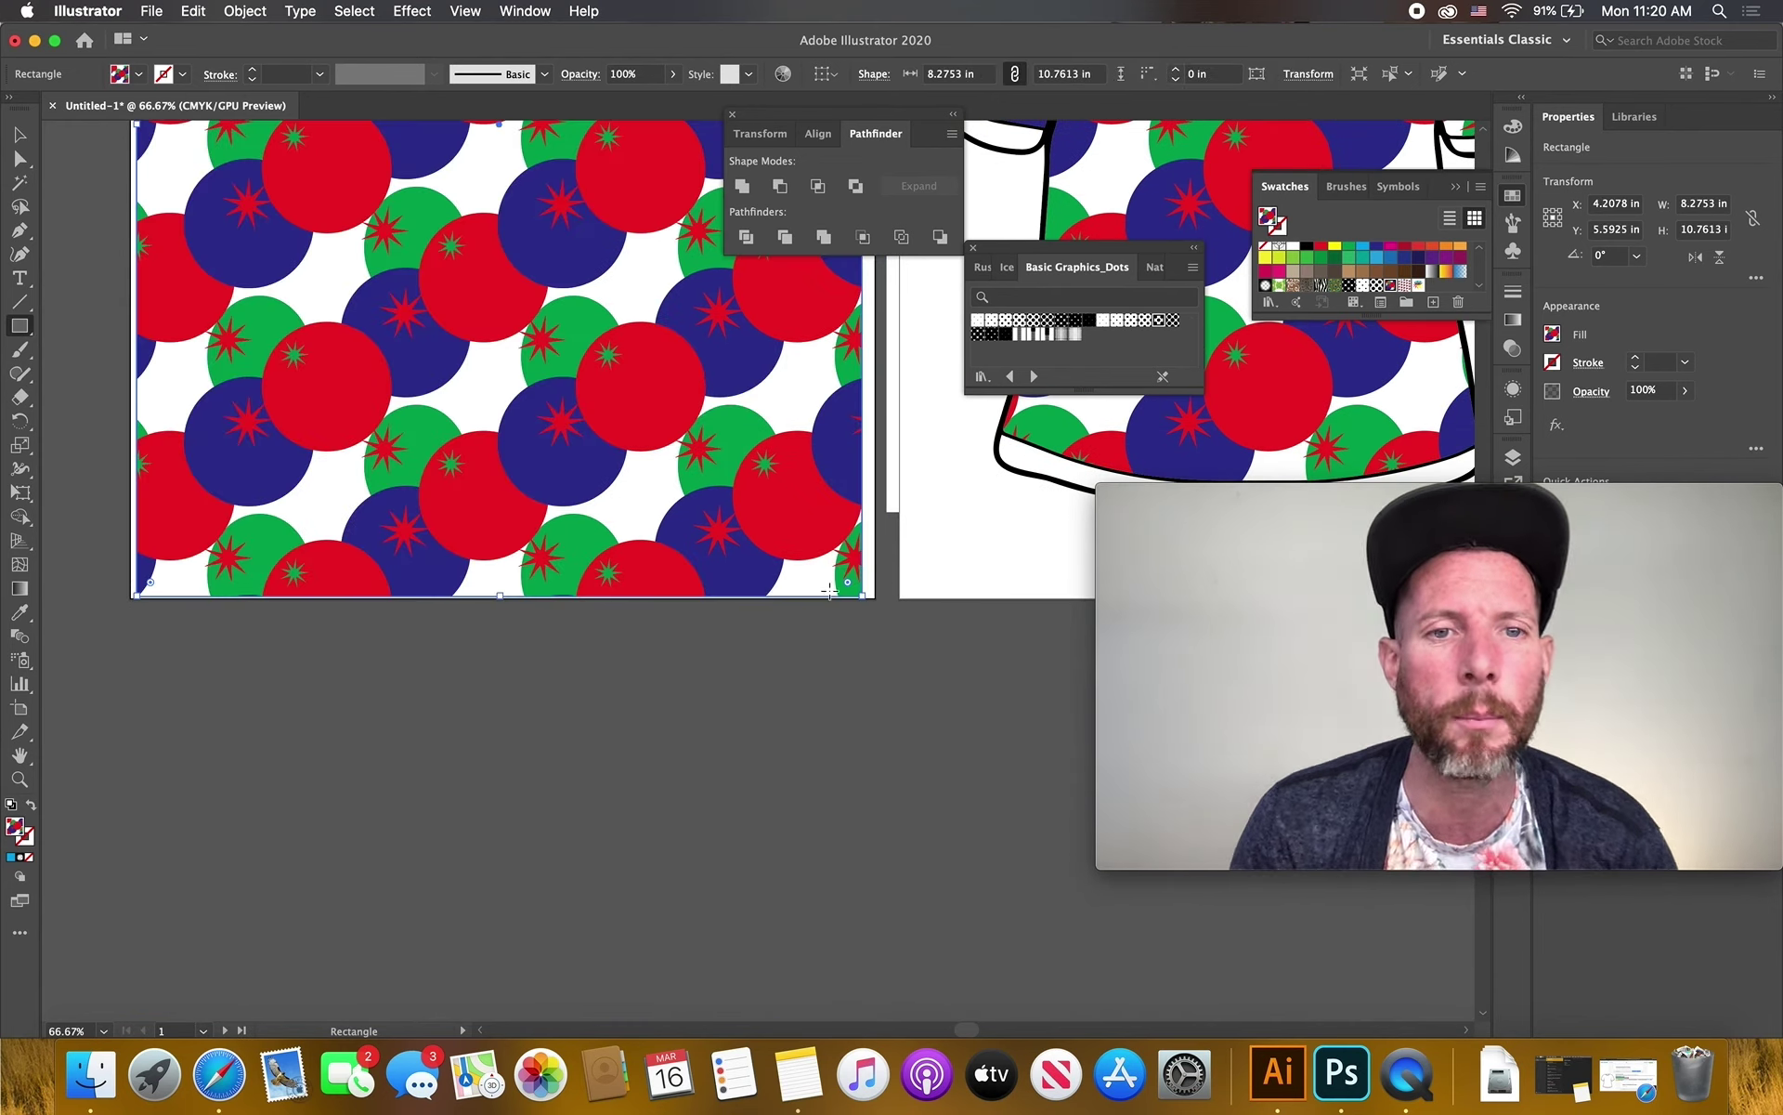
pyautogui.press('space')
pyautogui.moveTo(596, 444); pyautogui.dragTo(660, 915)
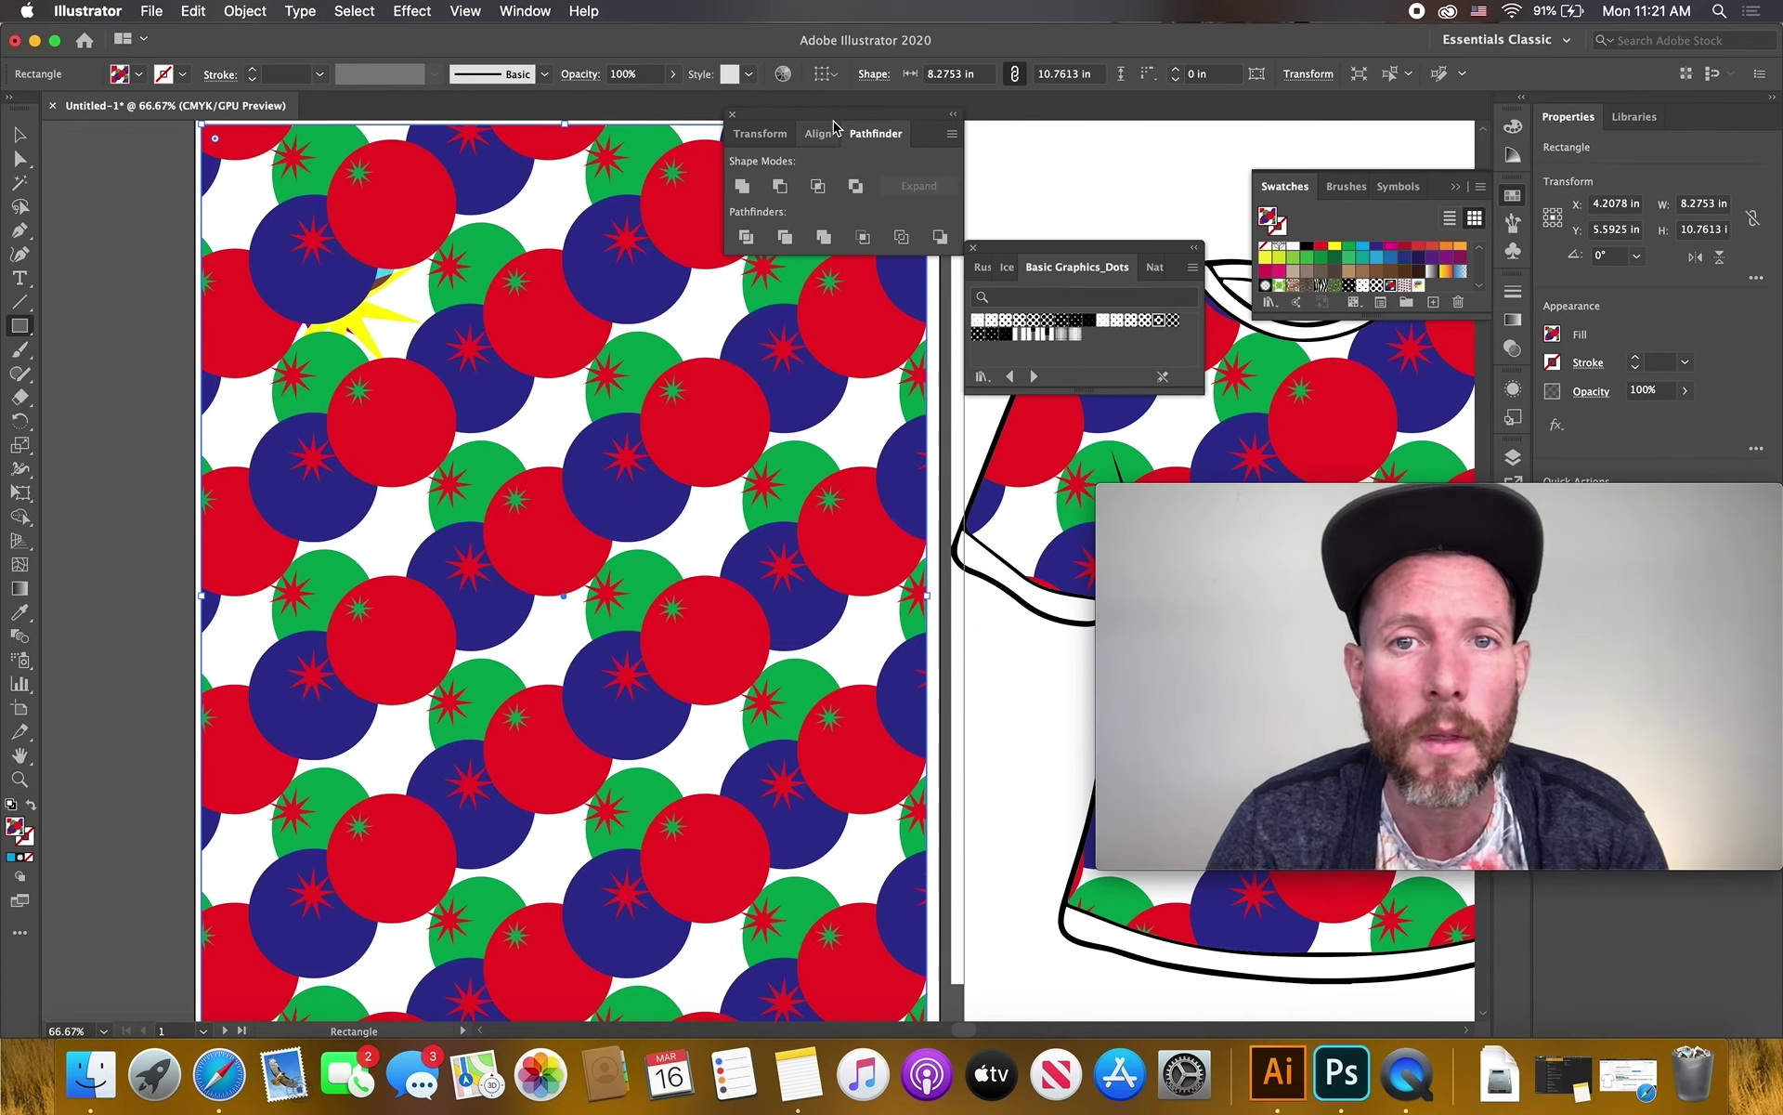
pyautogui.moveTo(834, 118); pyautogui.dragTo(1187, 130)
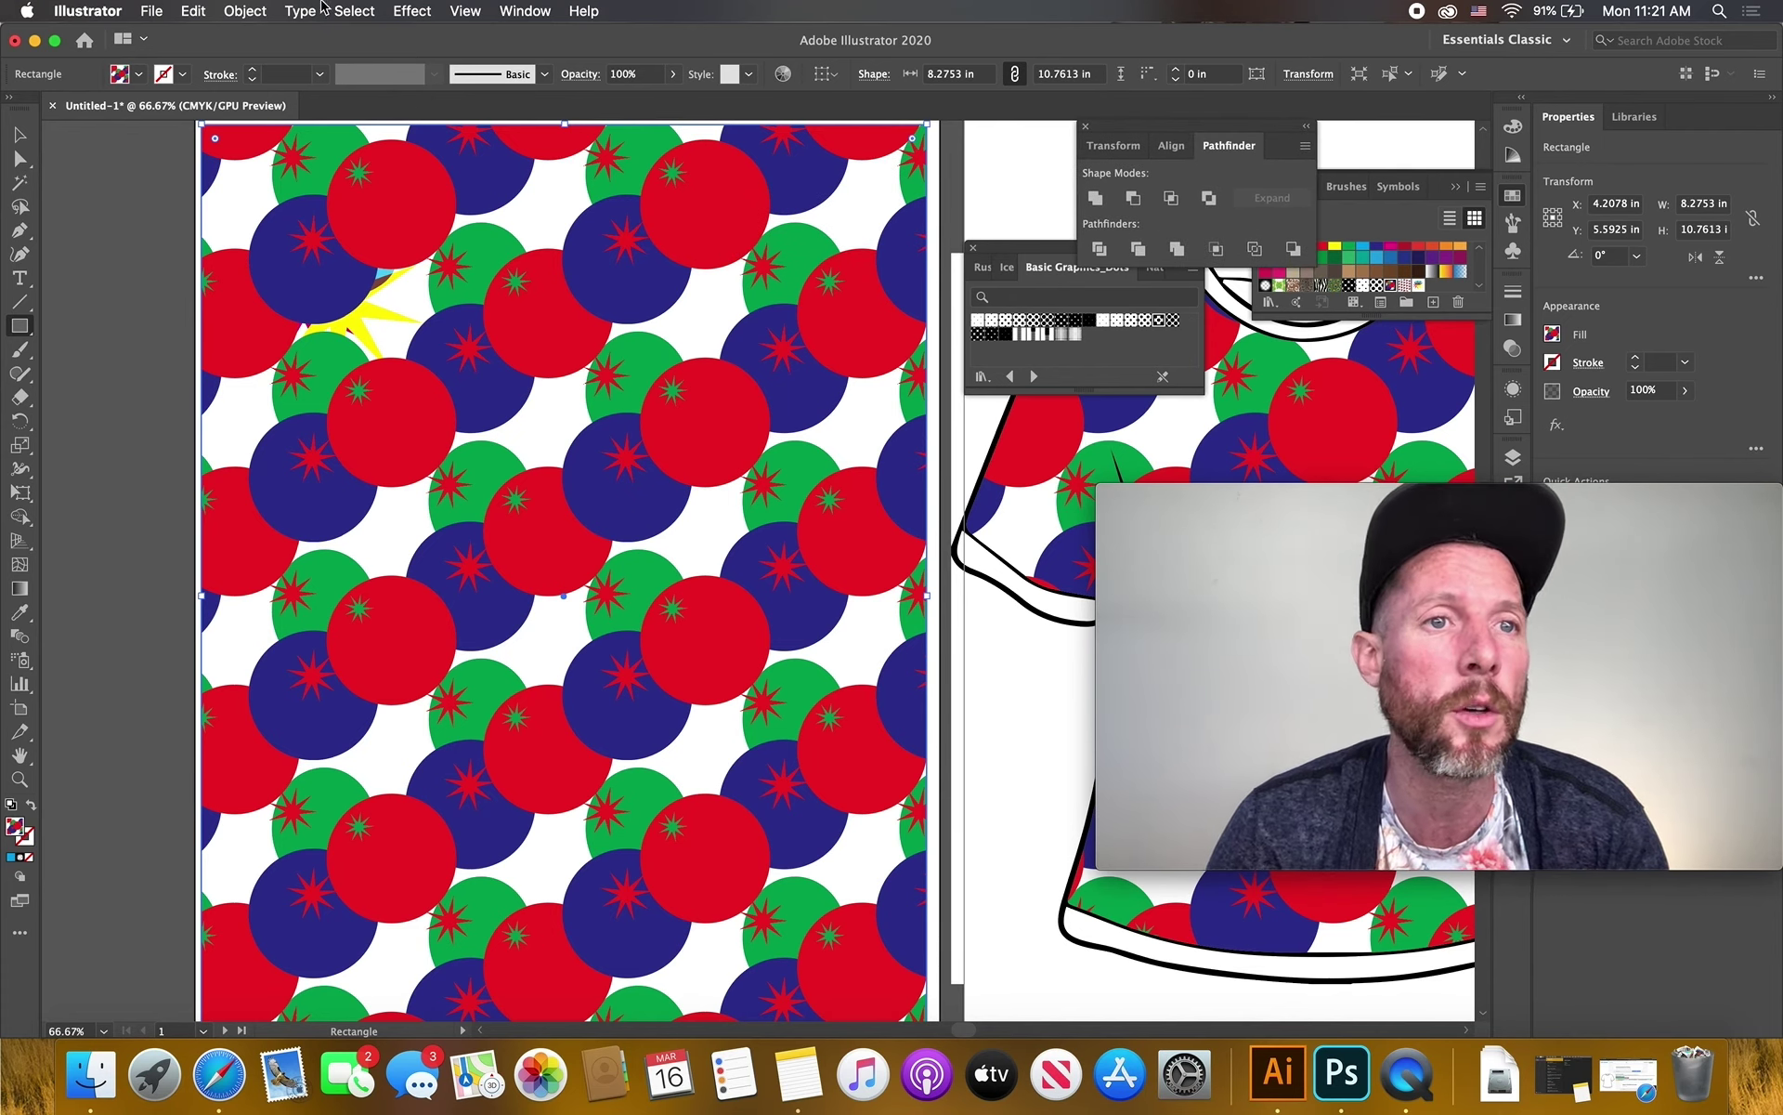
# Start a Save for Web export of the pattern artboard and set the image height to 2500 px
pyautogui.click(152, 12)
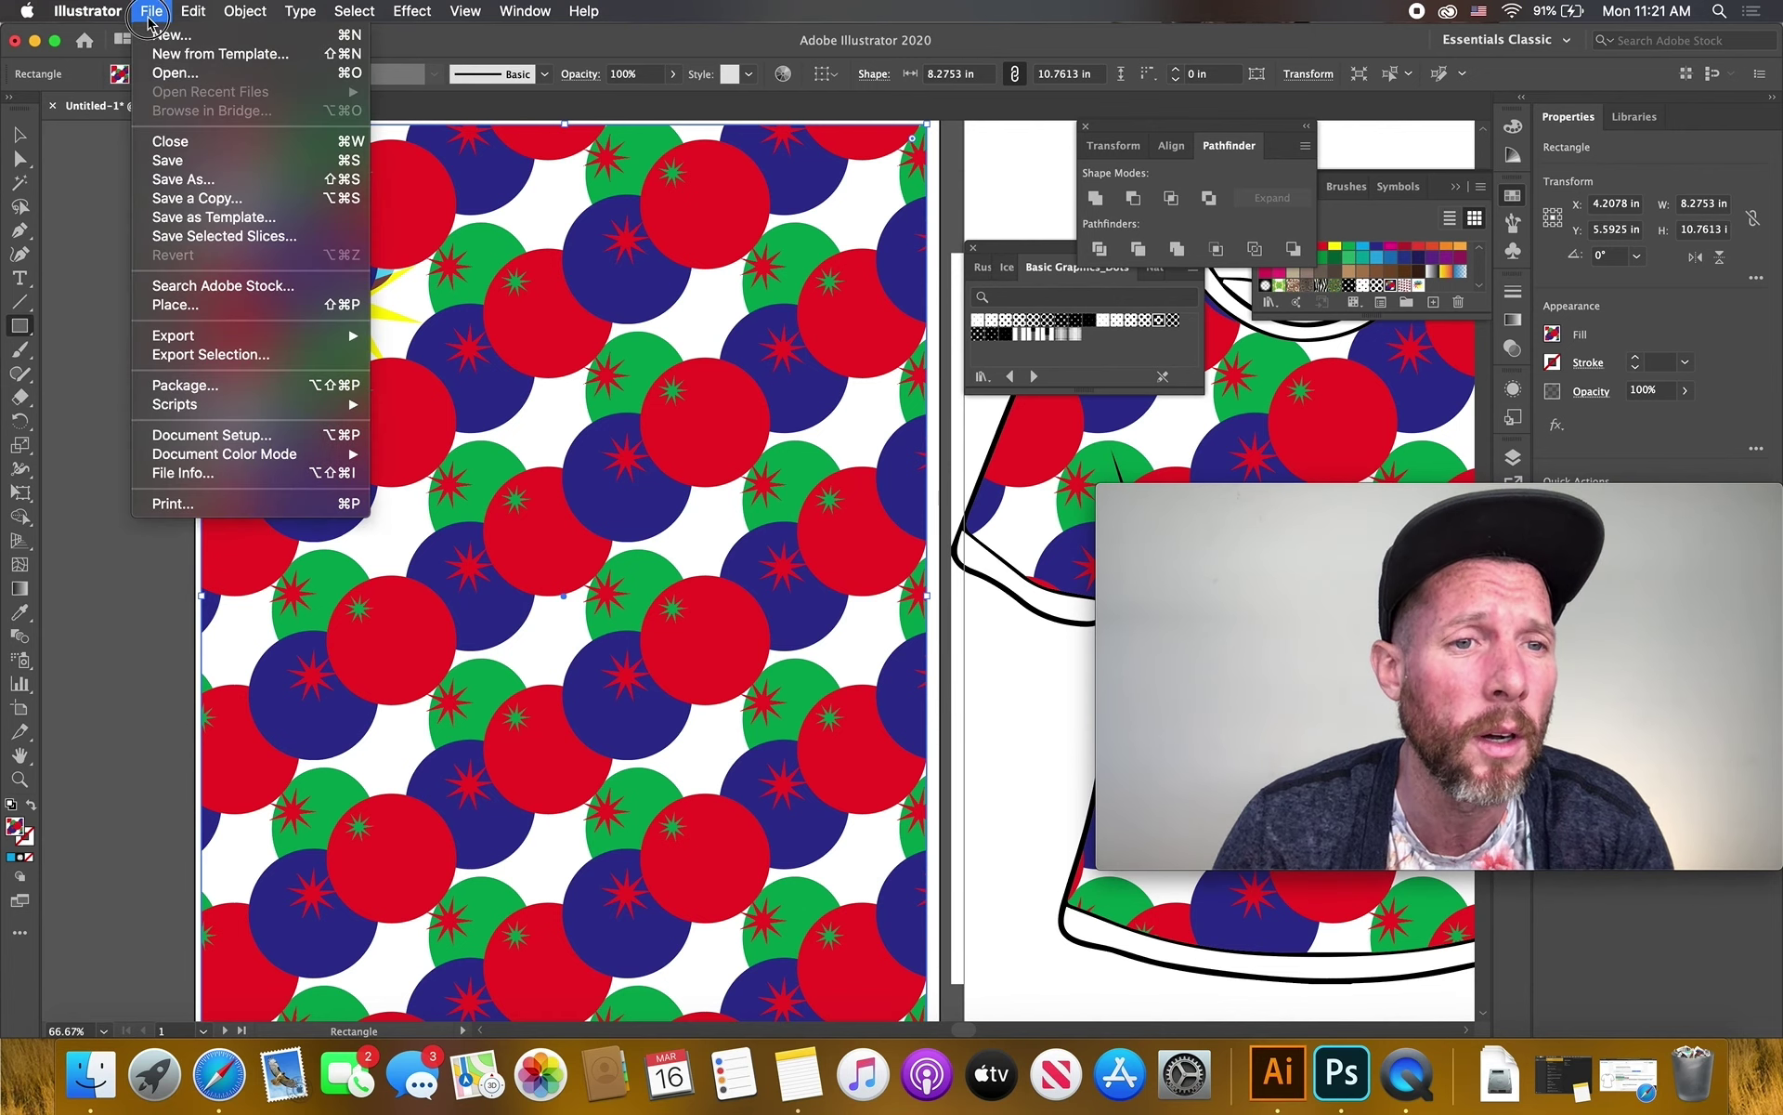
pyautogui.moveTo(236, 339)
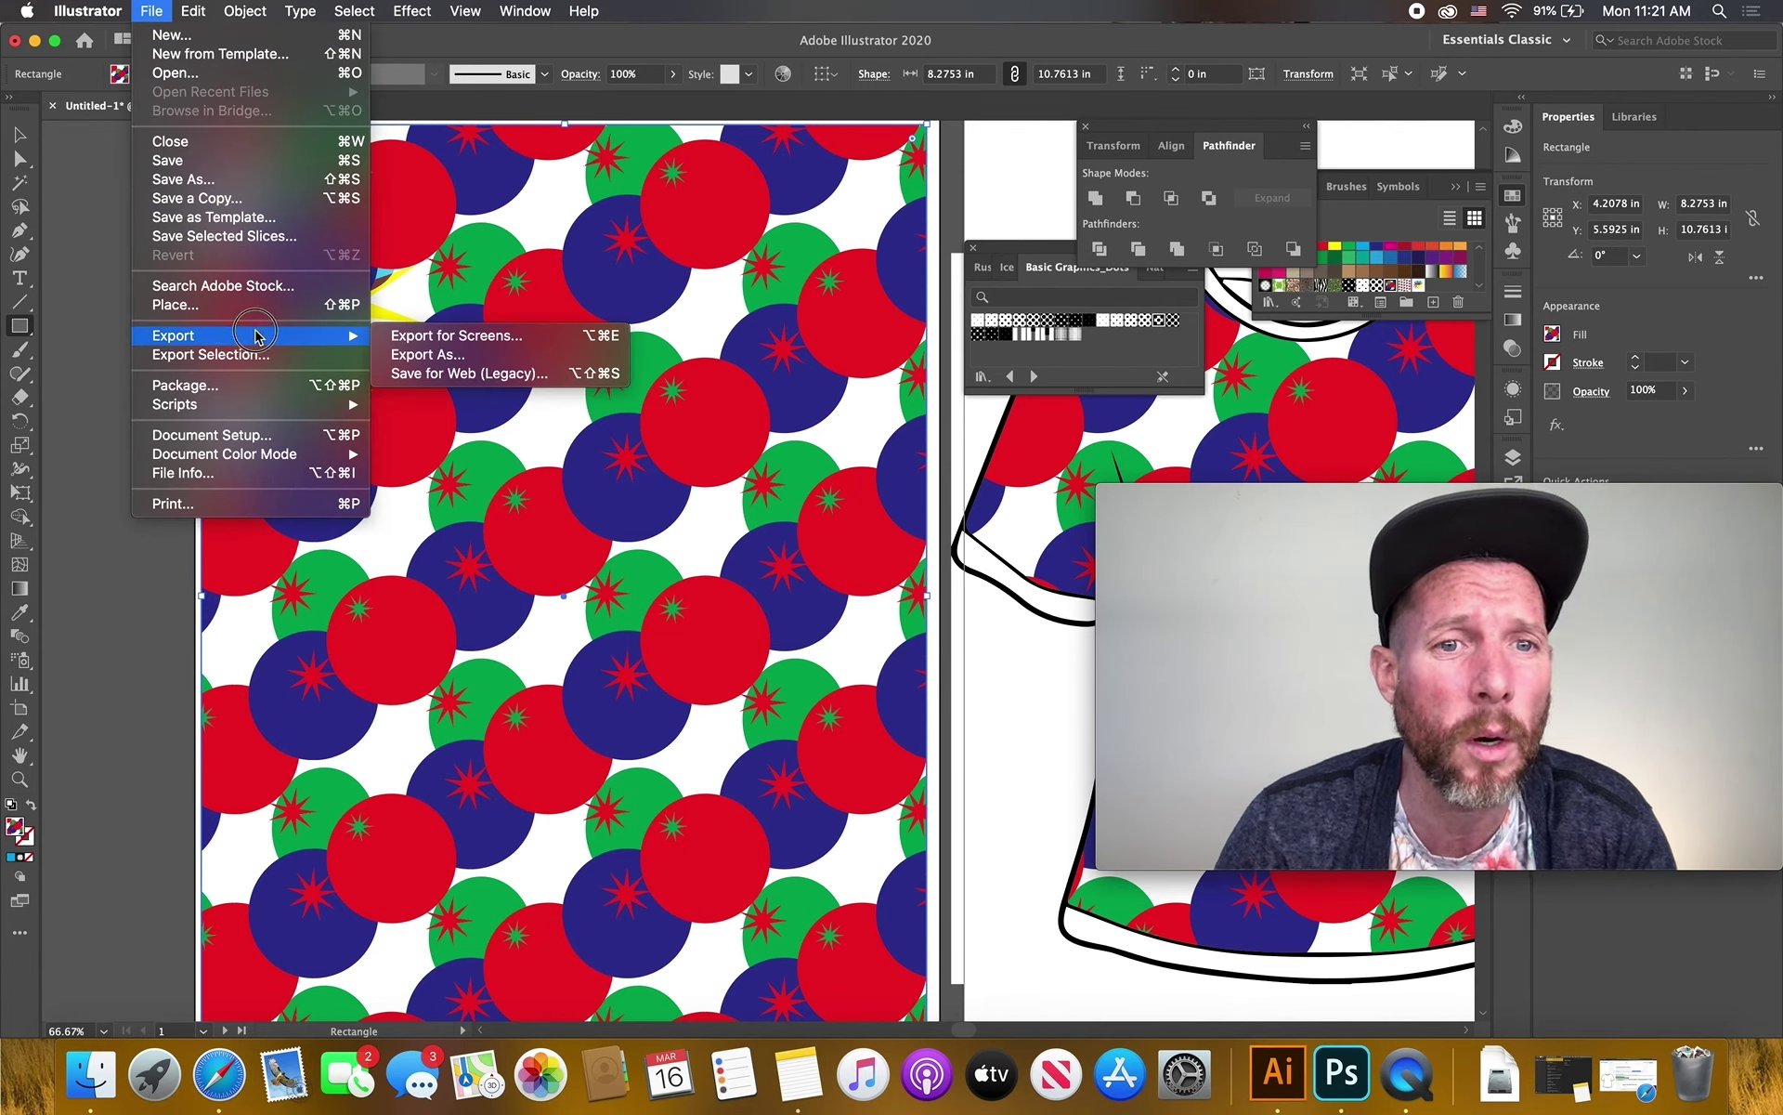
pyautogui.click(454, 375)
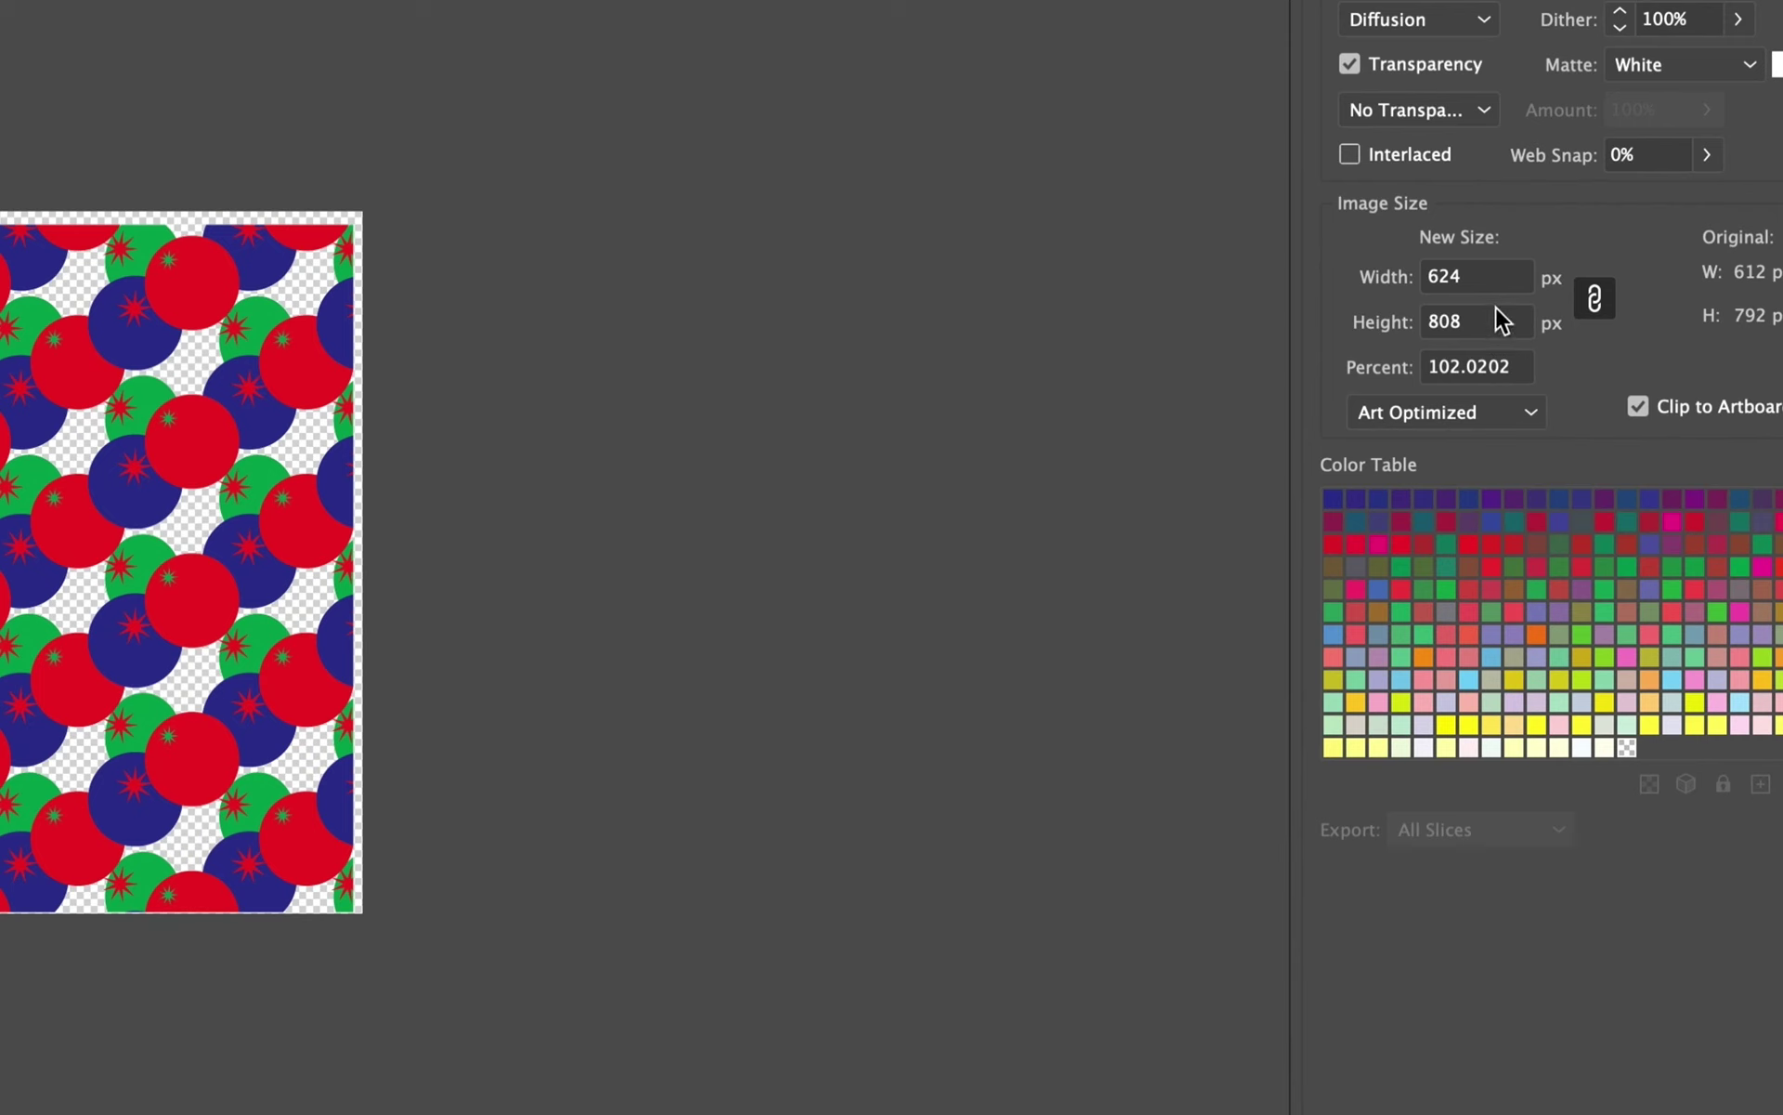
pyautogui.moveTo(1490, 310); pyautogui.dragTo(1319, 320)
pyautogui.write('2500')
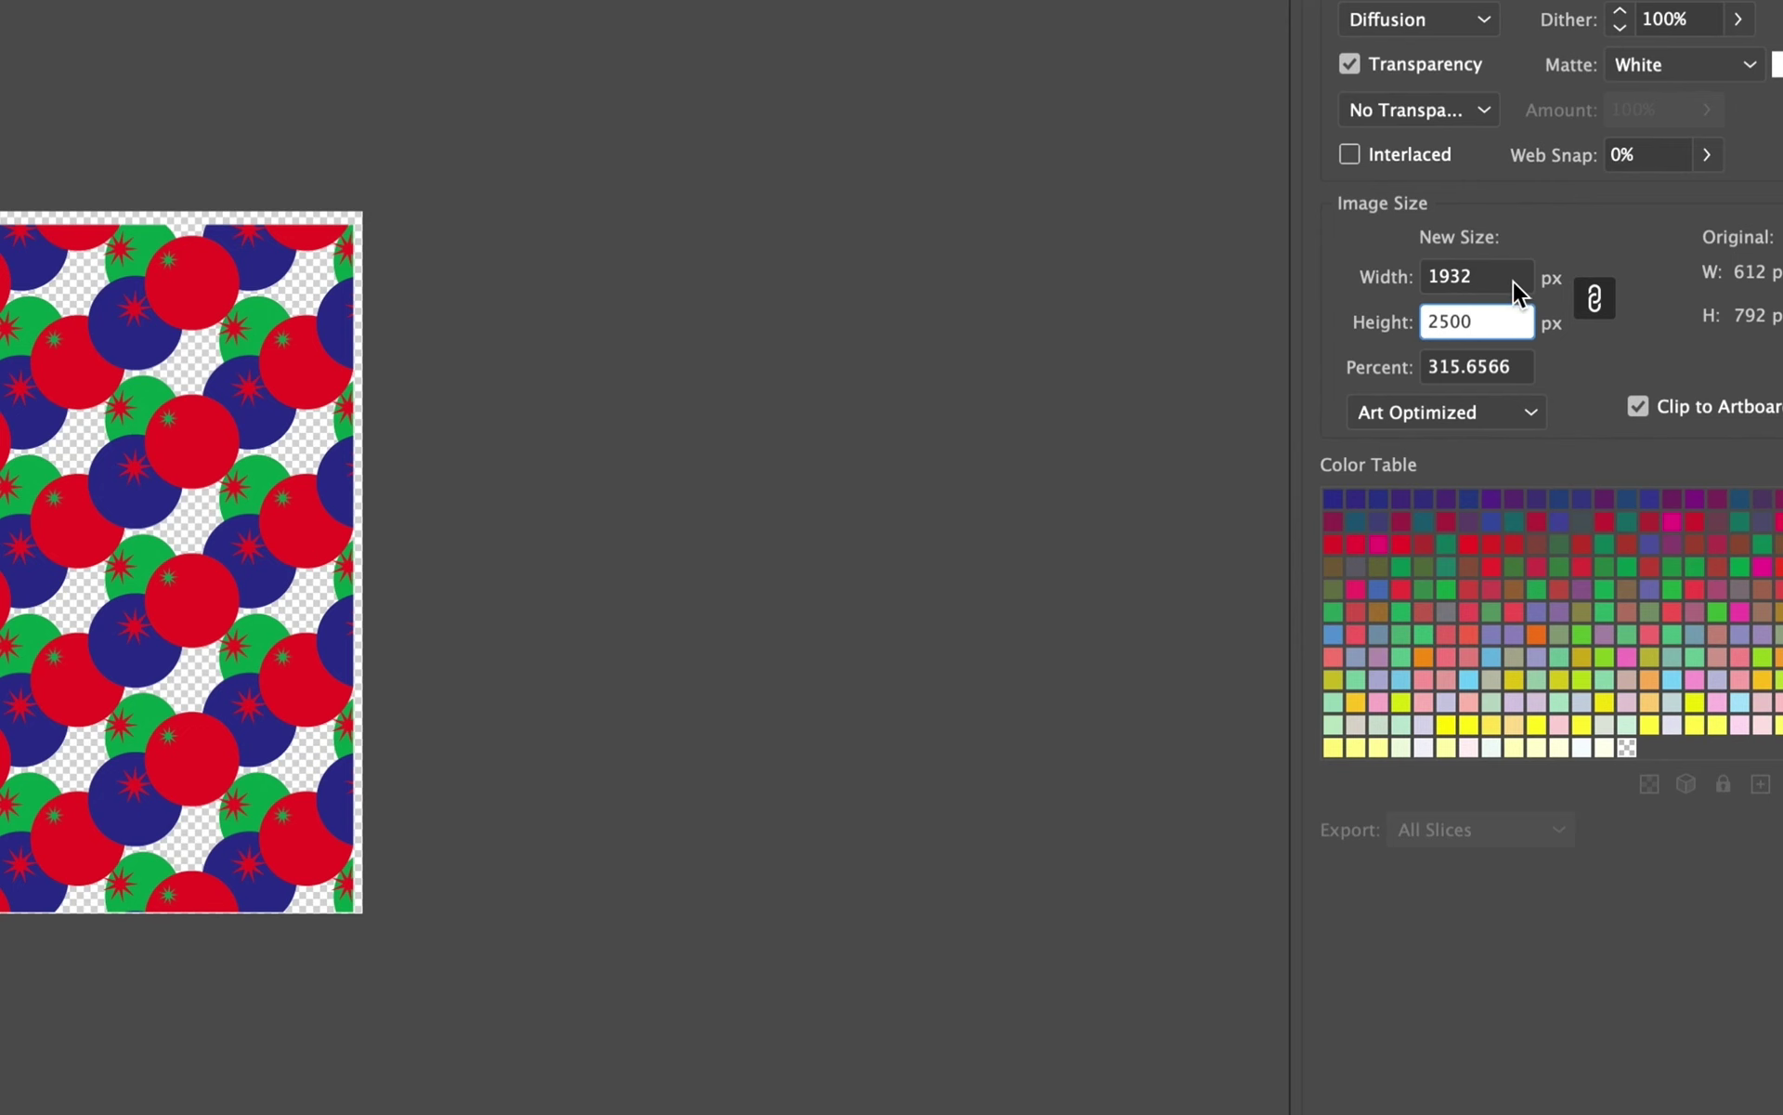
pyautogui.click(1508, 277)
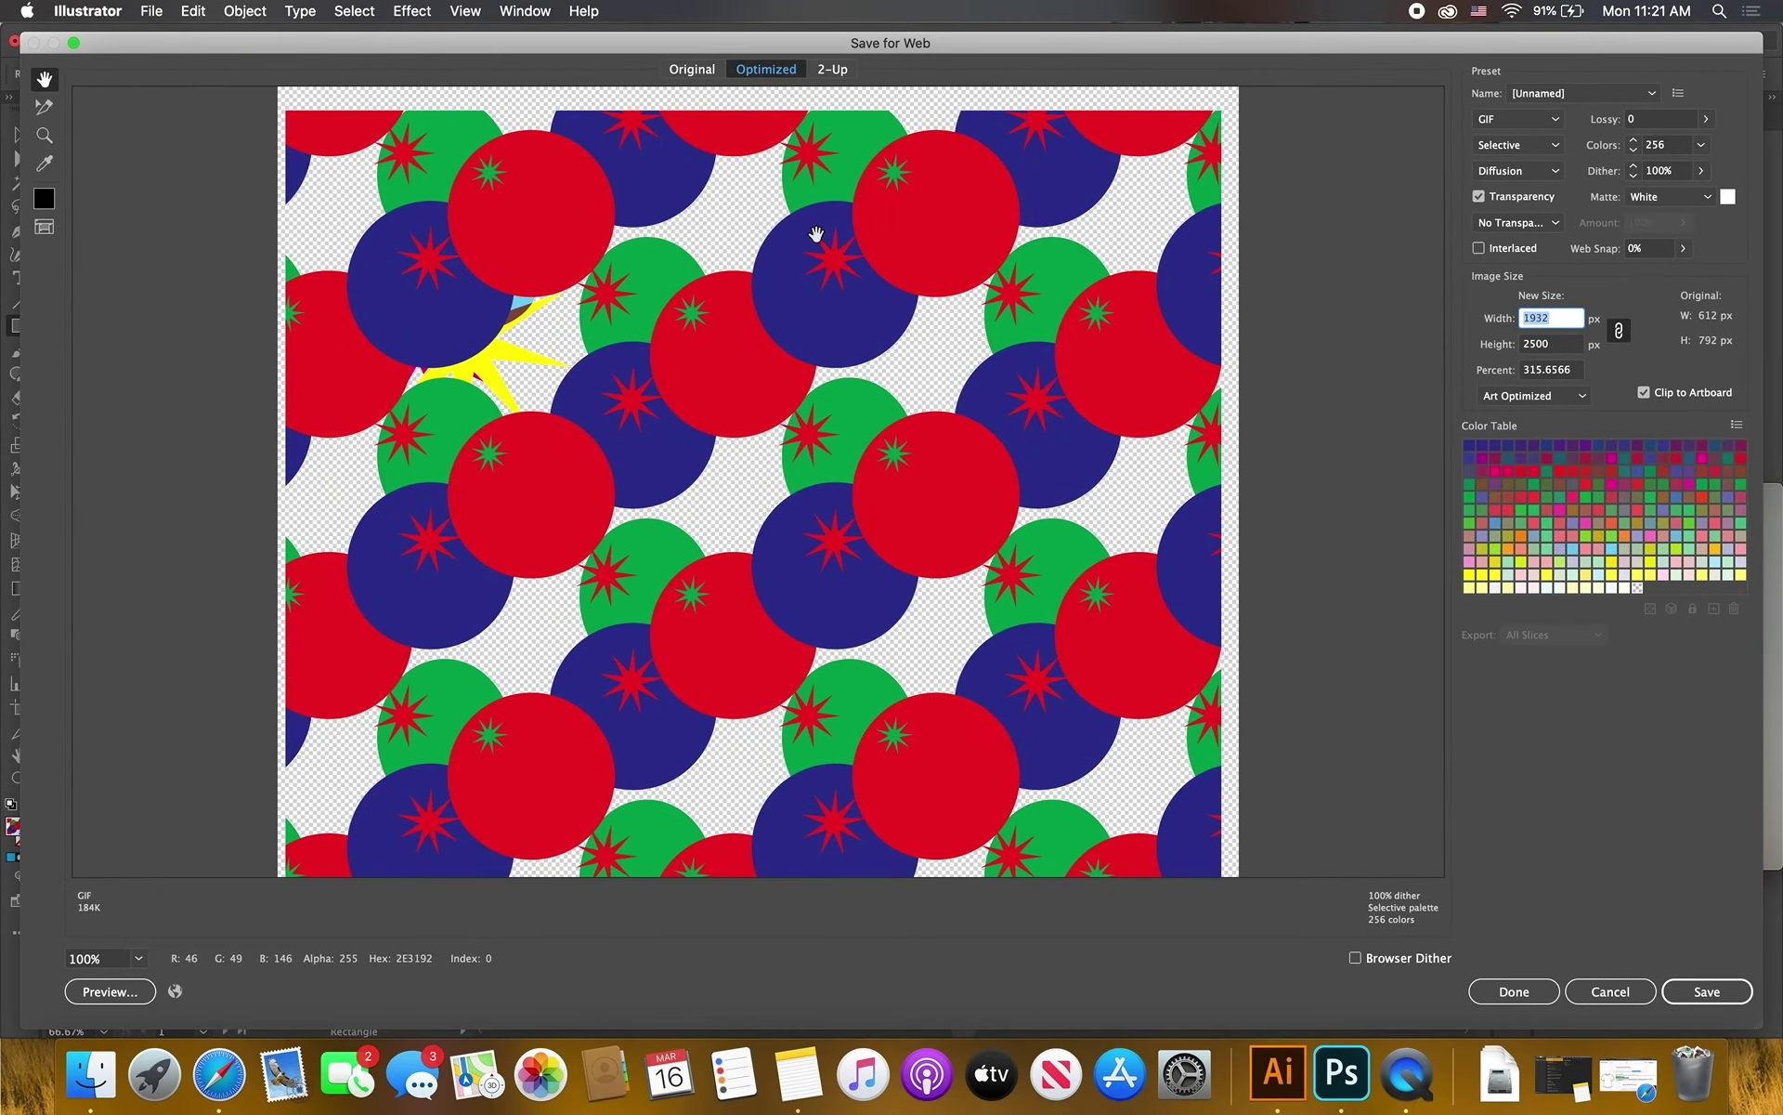
# Look over the enlarged export preview, choose the PNG-24 format and cancel the export
pyautogui.scroll(-2, 909, 270)
pyautogui.scroll(-2, 910, 269)
pyautogui.scroll(-2, 1401, 226)
pyautogui.scroll(1, 1378, 184)
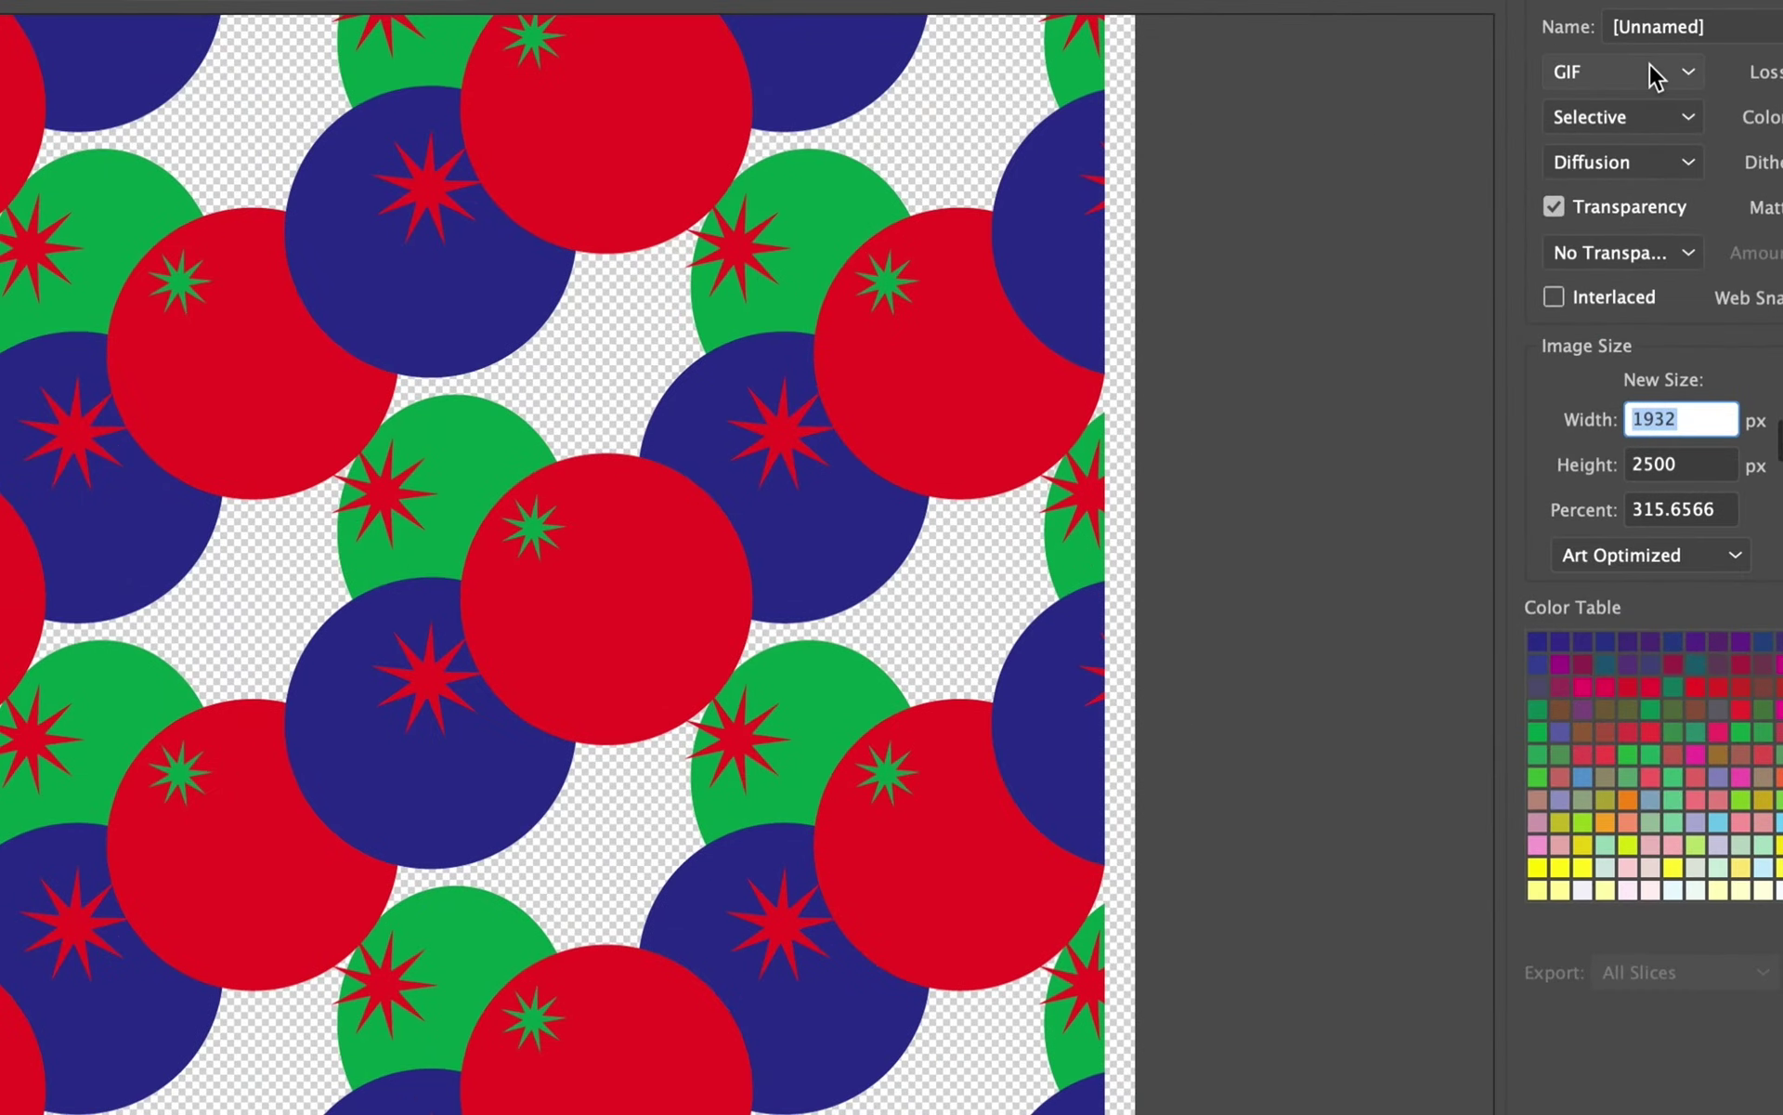
pyautogui.click(1651, 65)
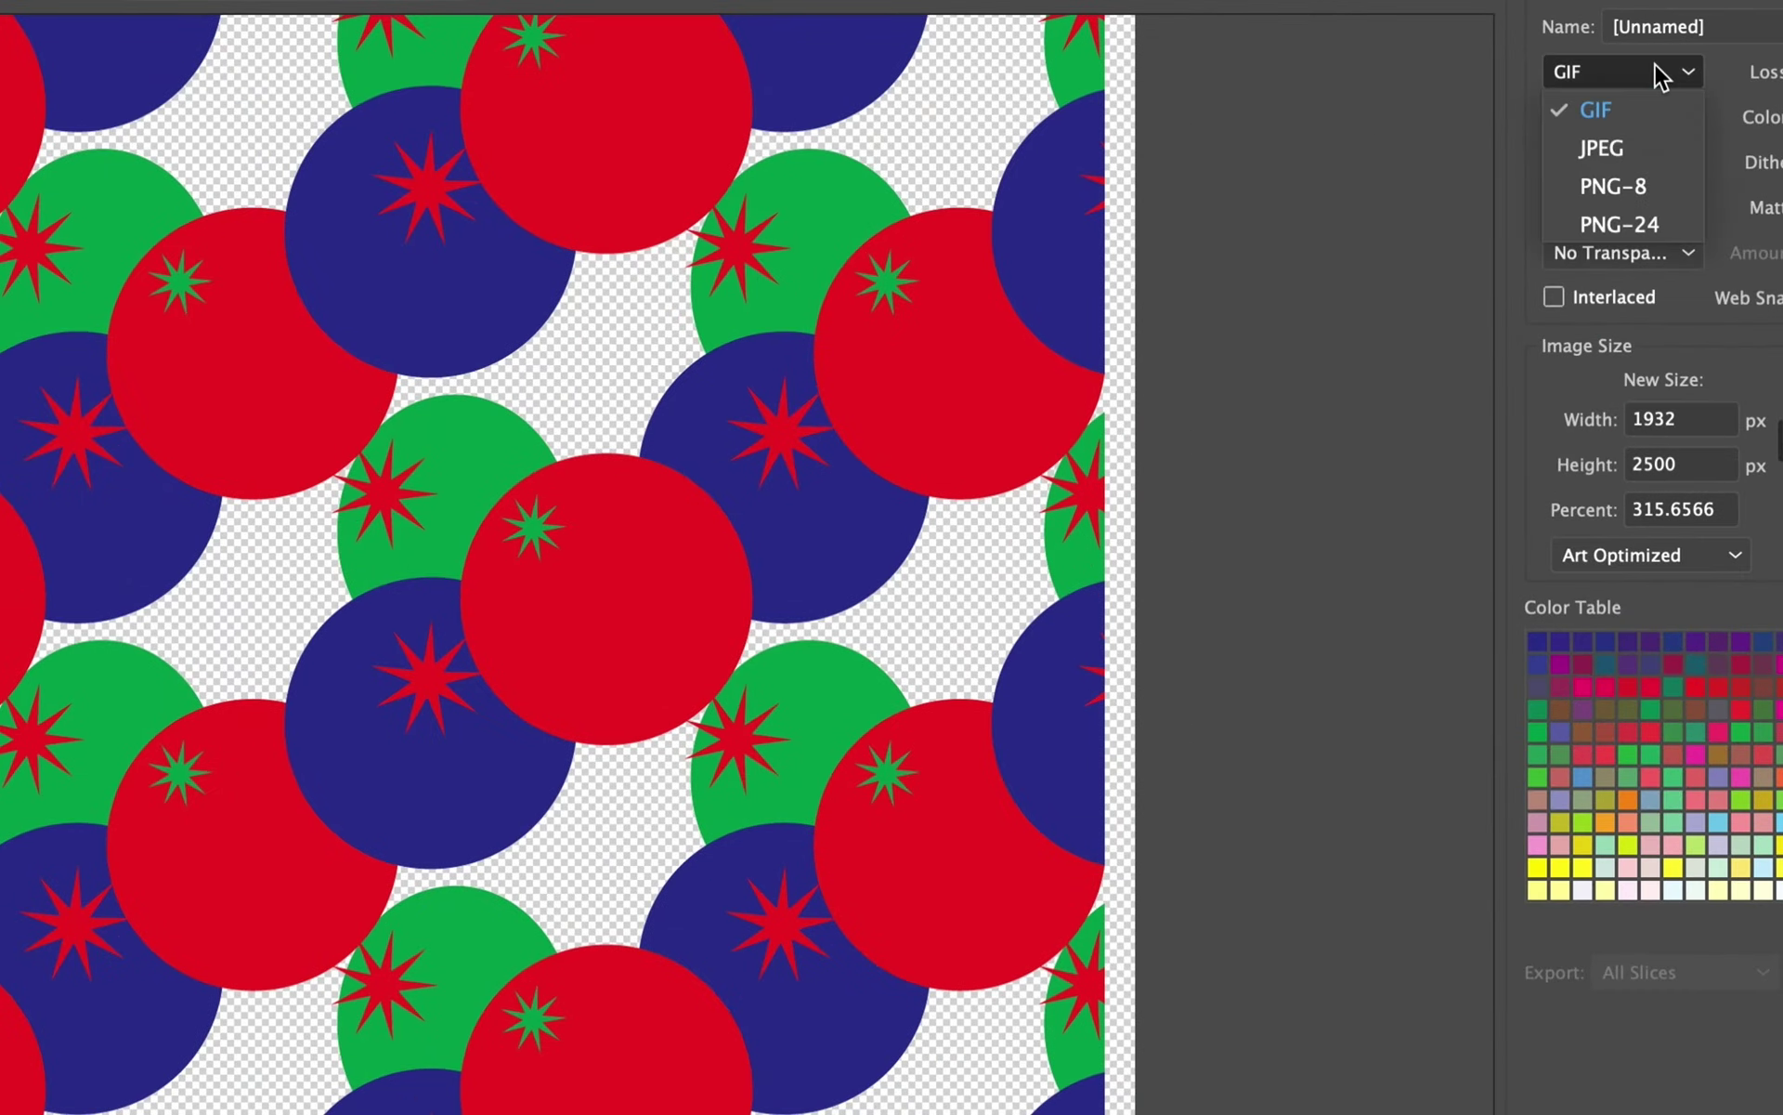
pyautogui.click(1660, 225)
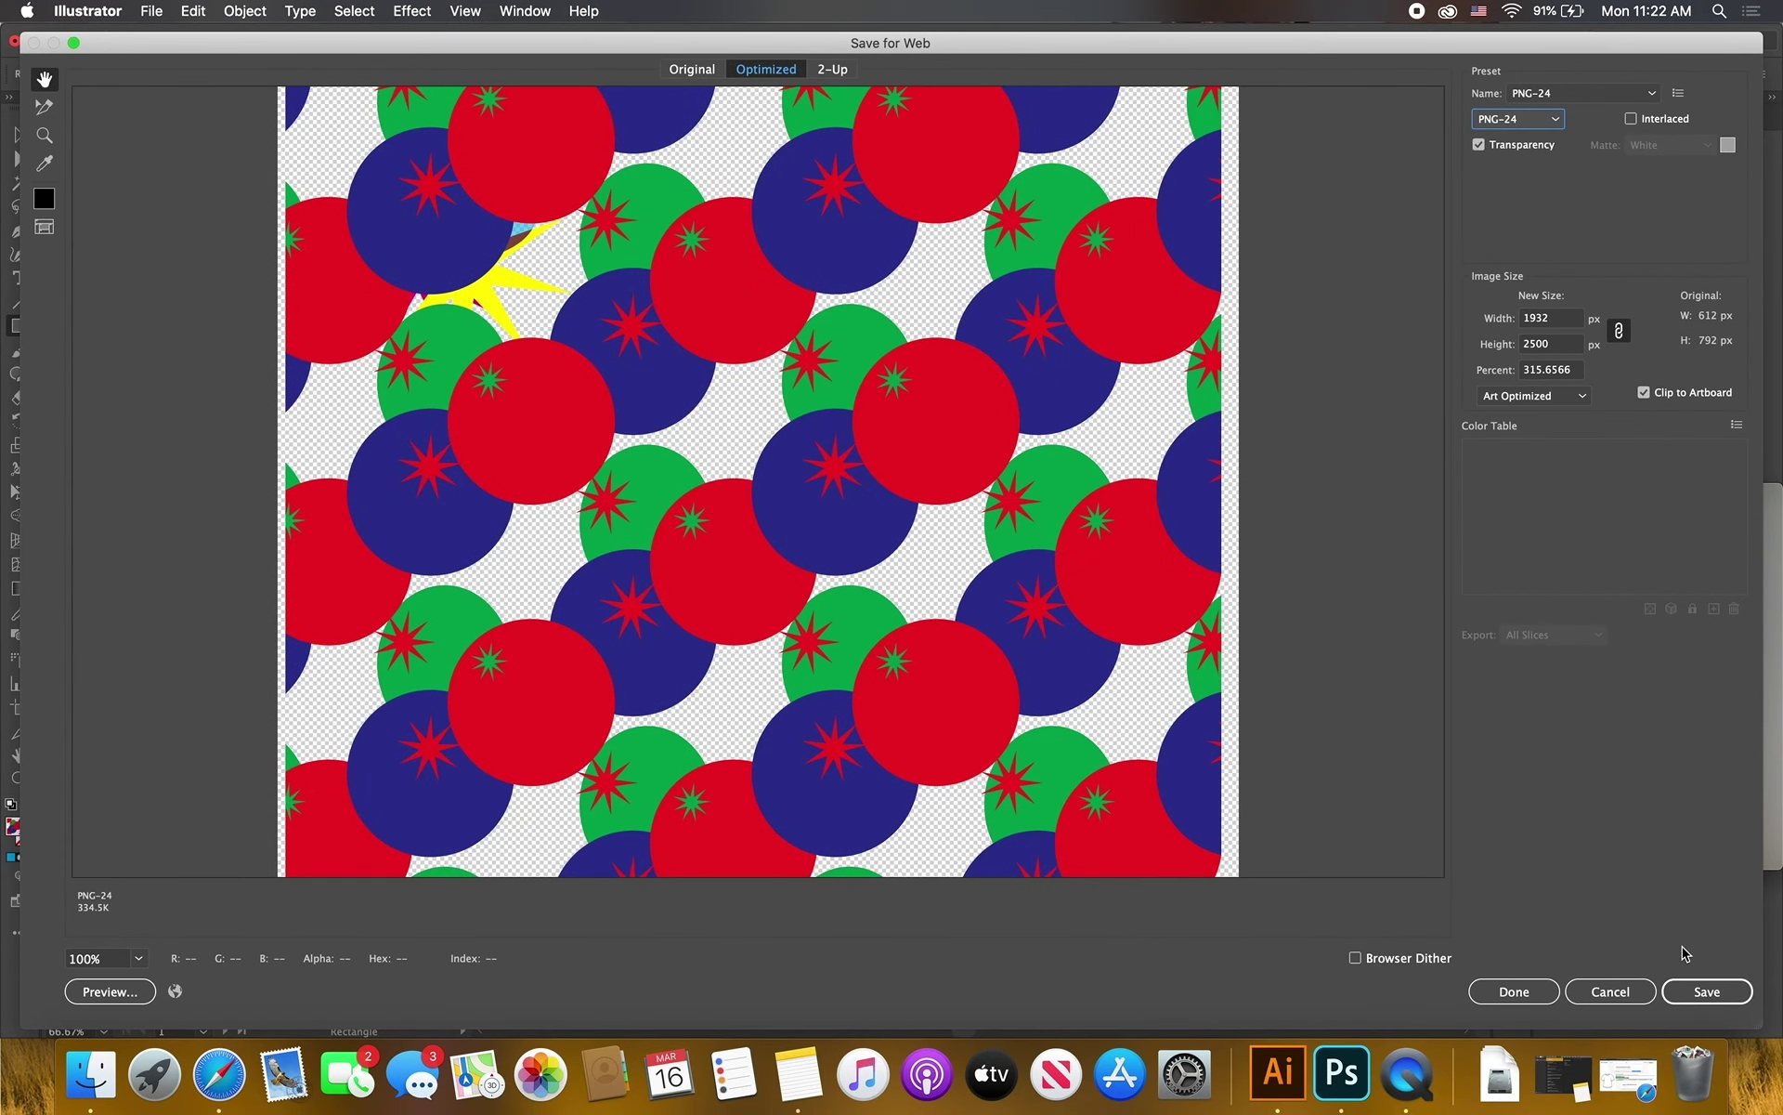
pyautogui.click(1711, 995)
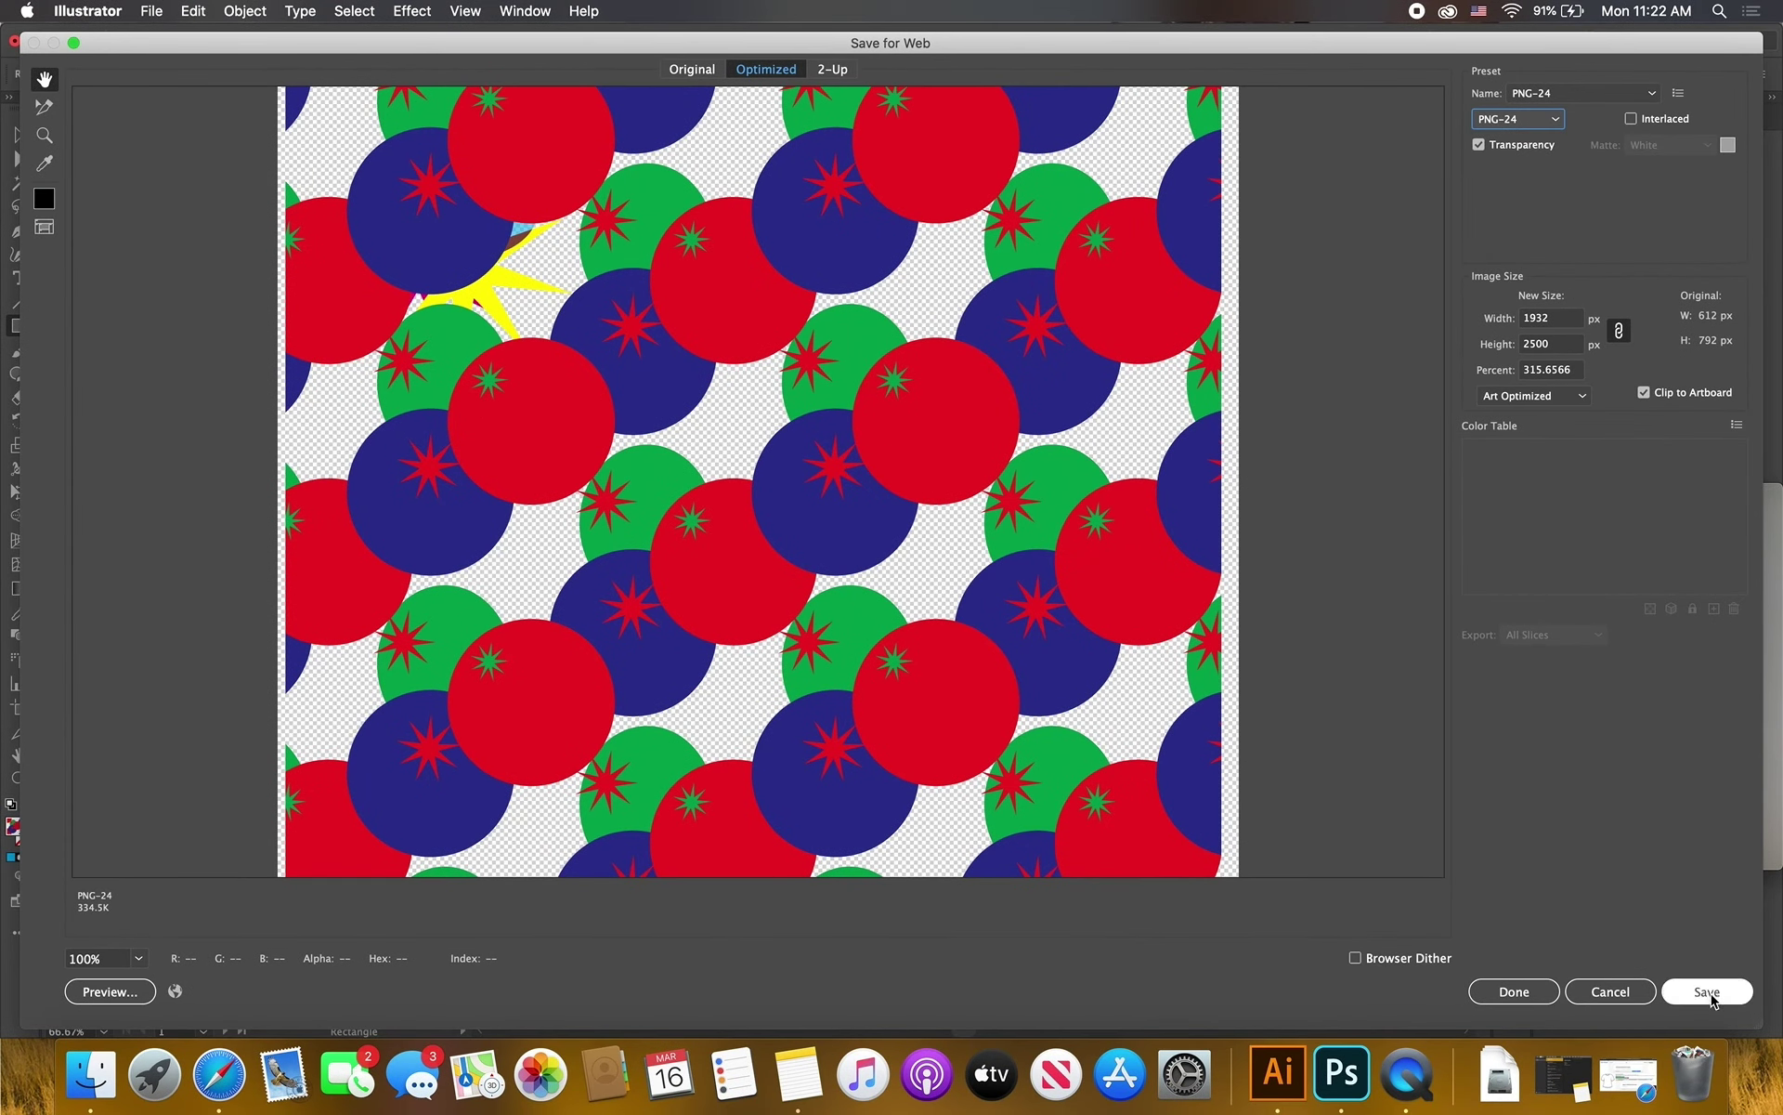
pyautogui.click(1635, 994)
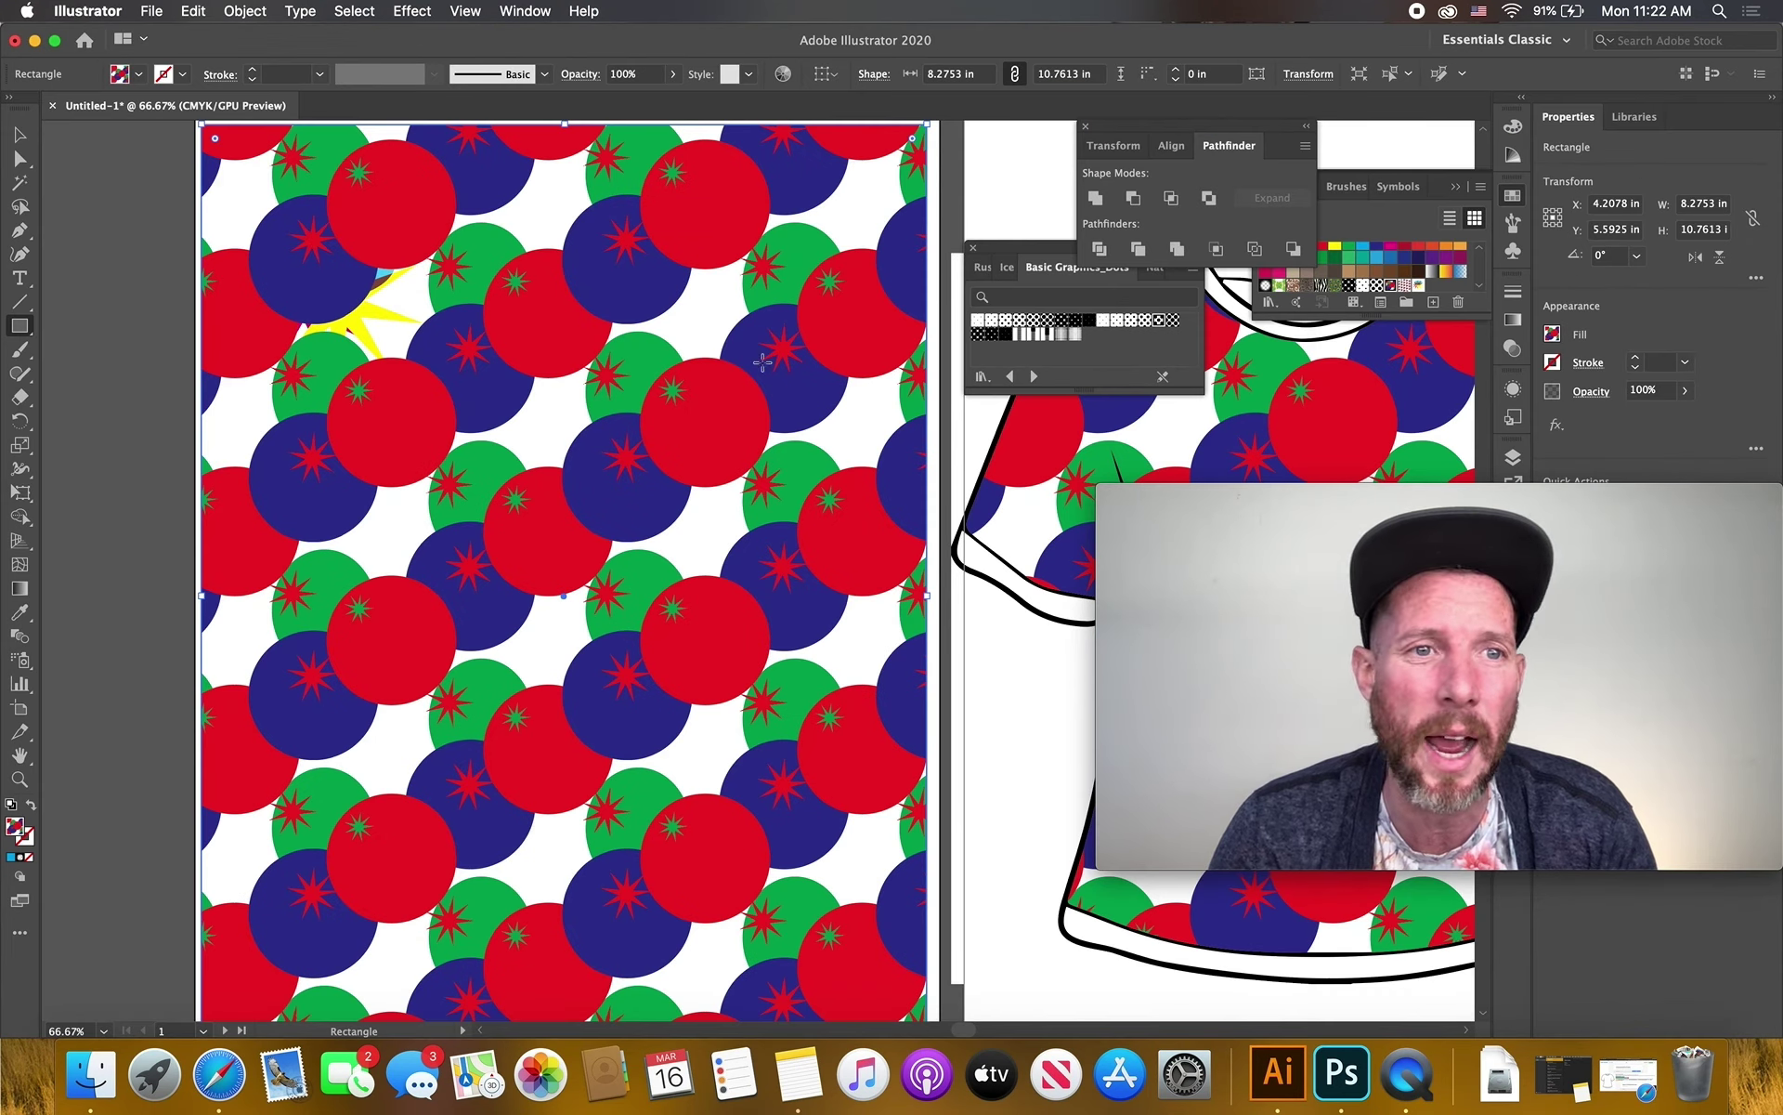
# Draw a rectangle about 8.51 by 11.00 in covering the whole first artboard and fill it with white
pyautogui.click(21, 328)
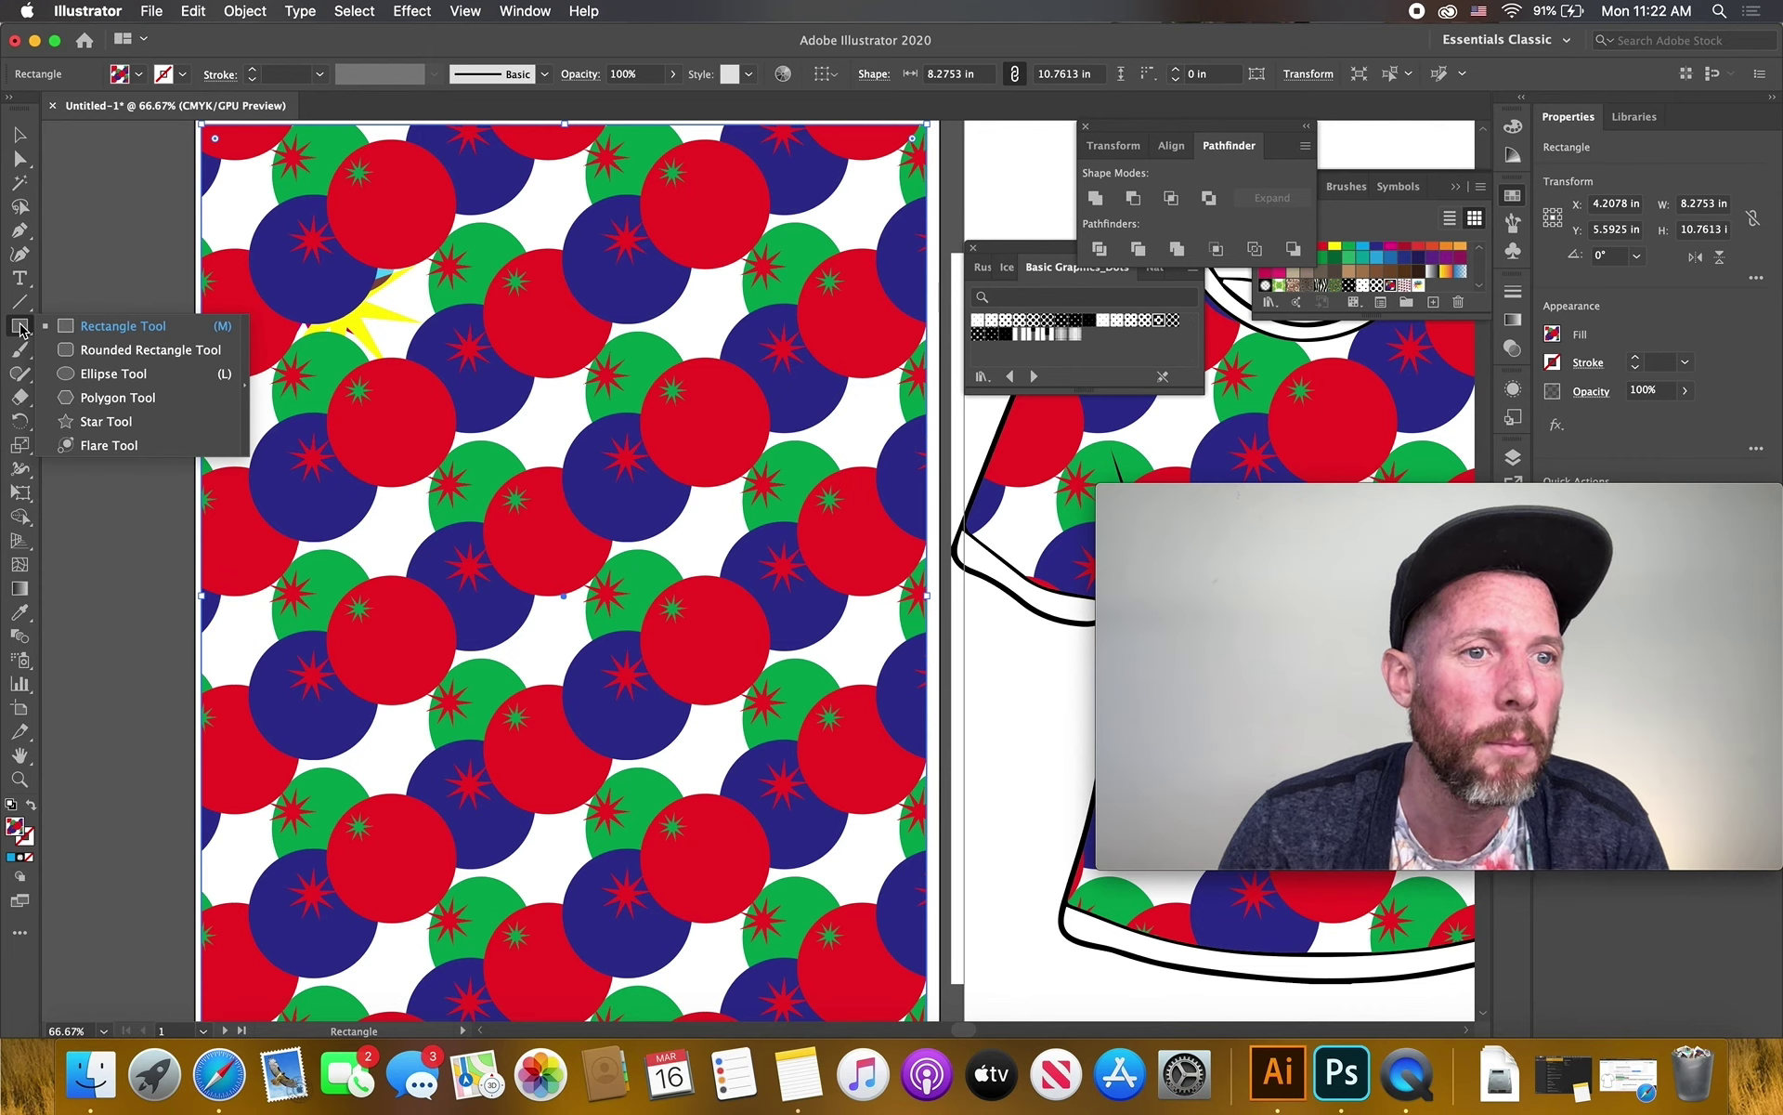
pyautogui.press('super+minus')
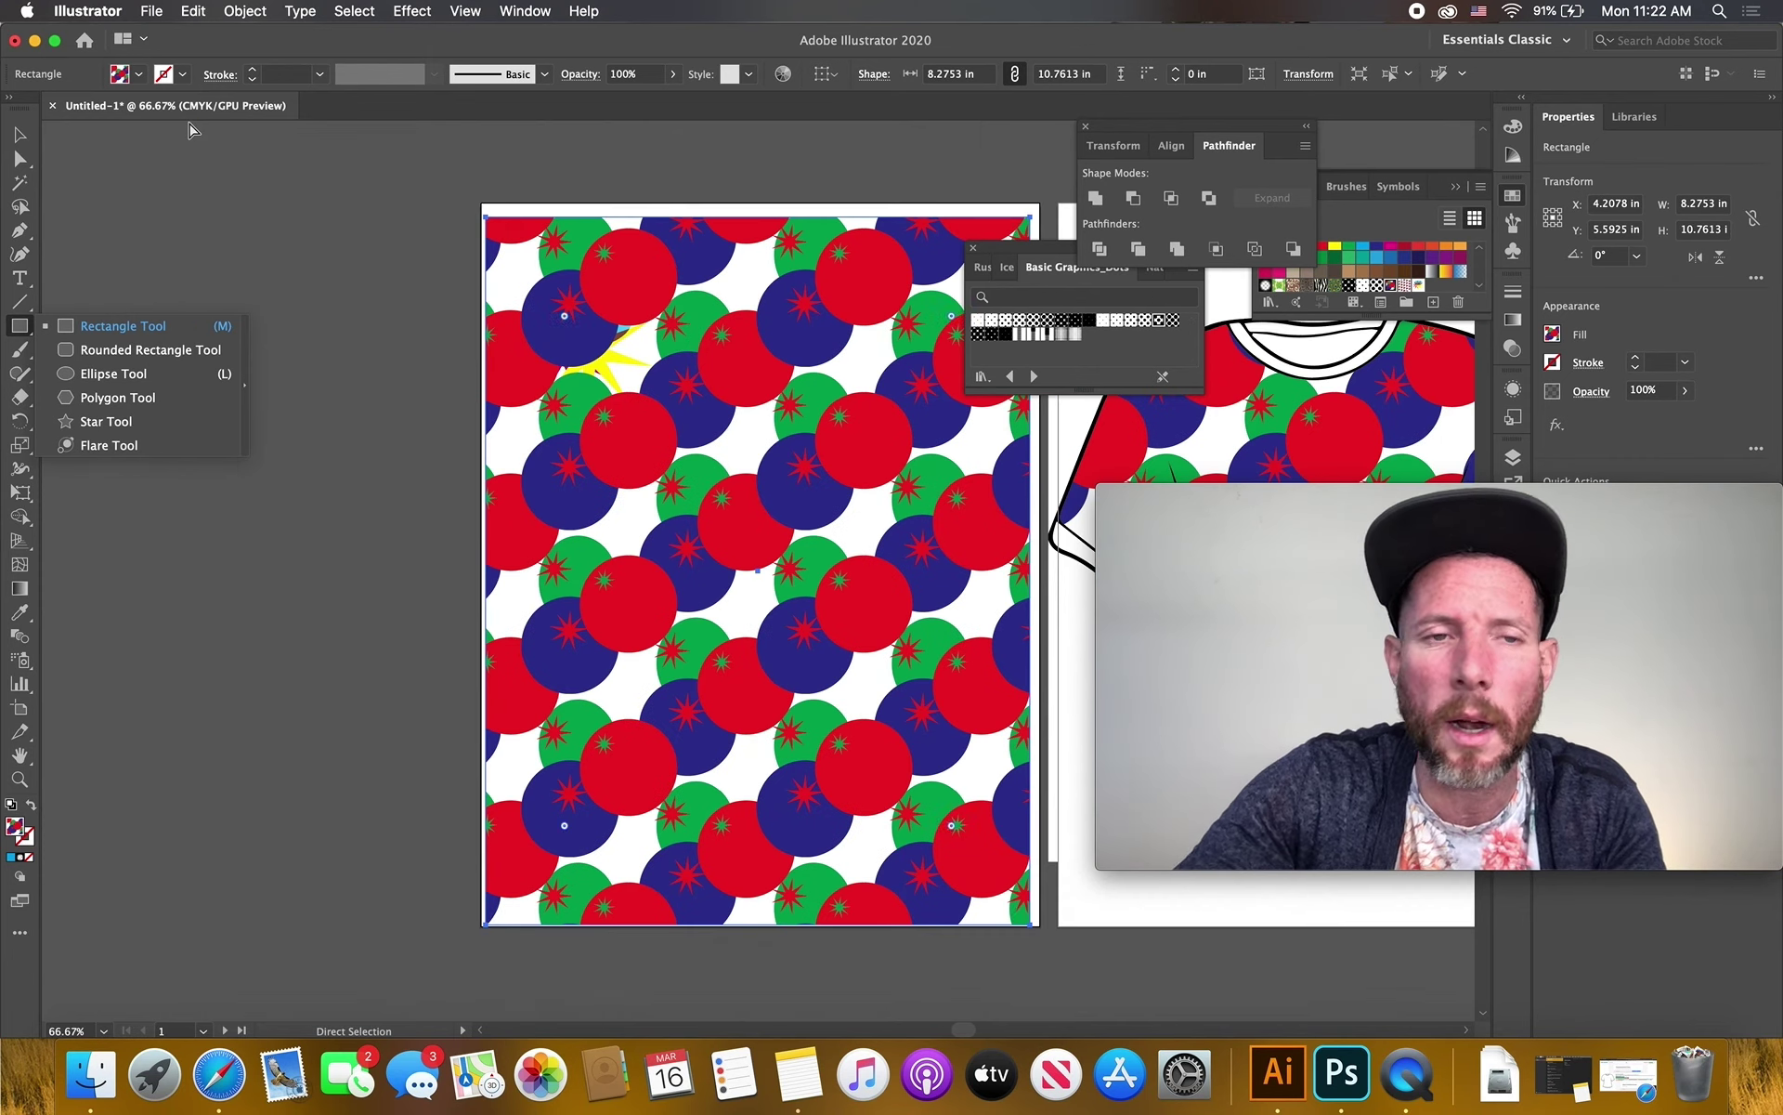
pyautogui.click(482, 201)
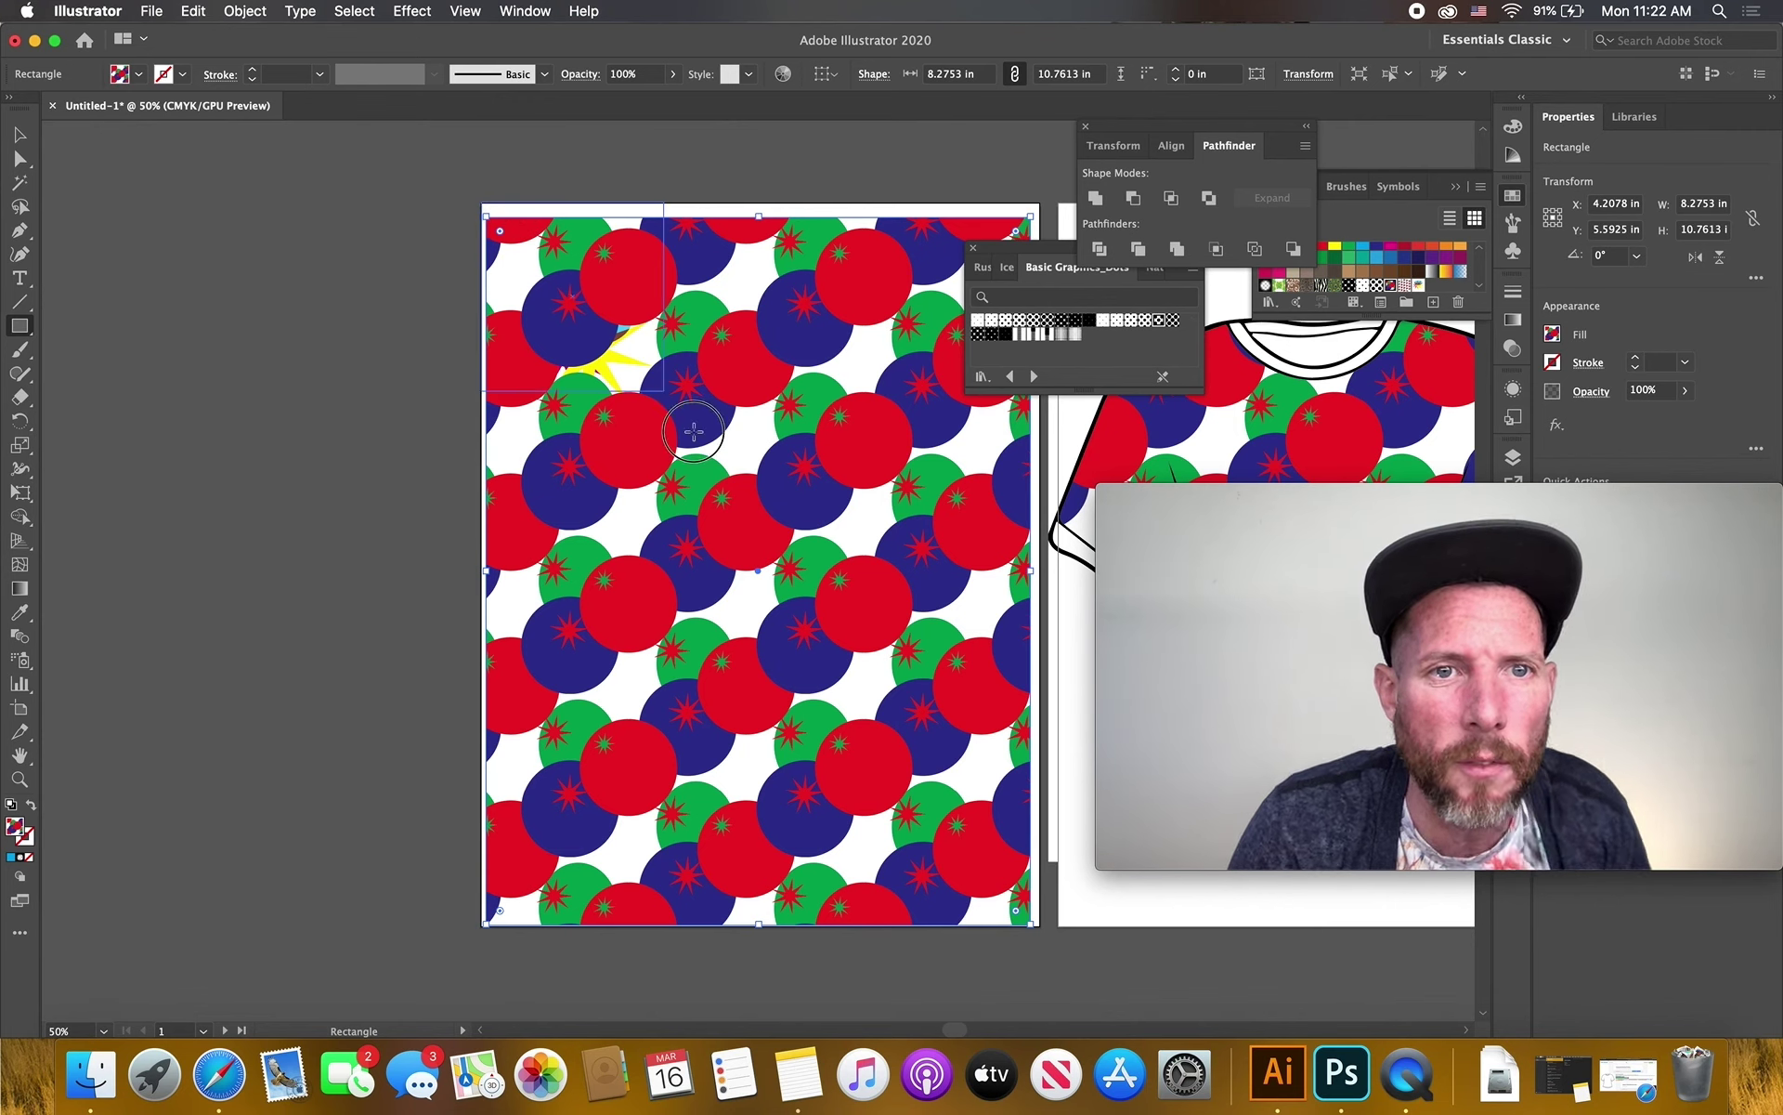
pyautogui.moveTo(736, 487); pyautogui.dragTo(1041, 924)
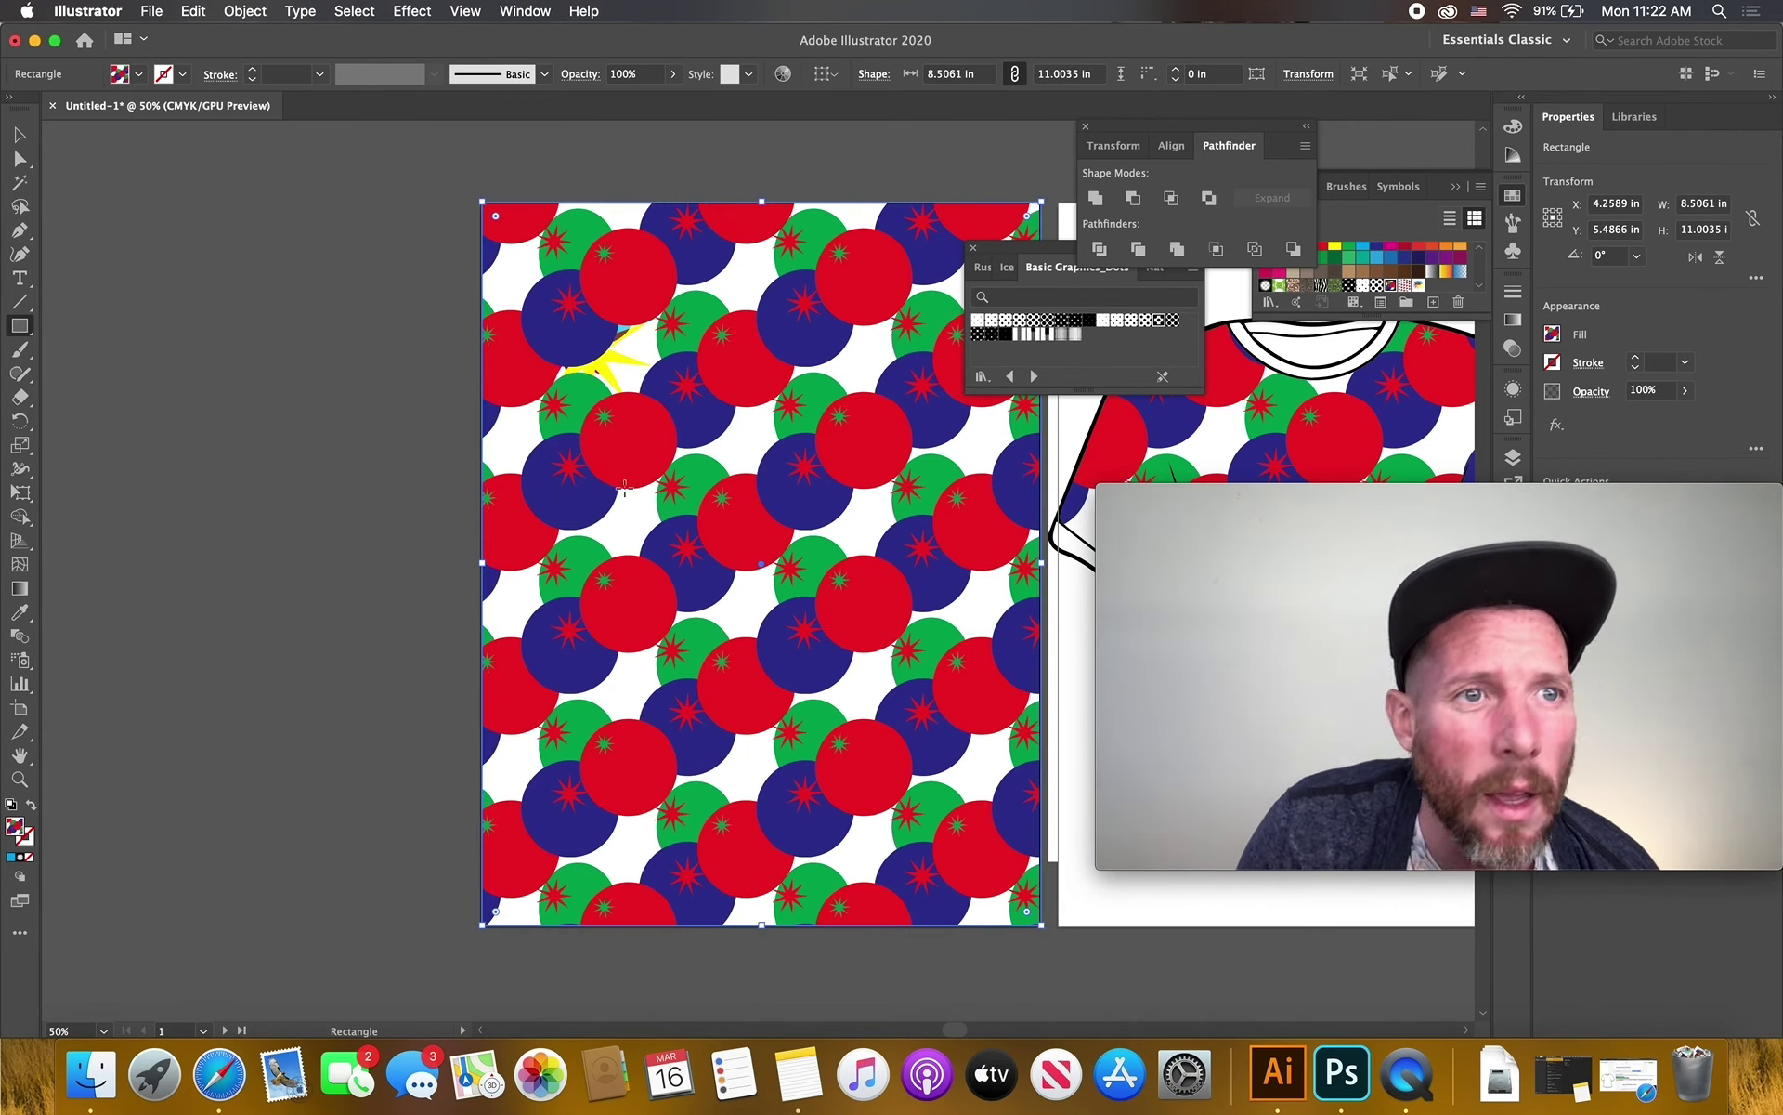
pyautogui.click(140, 74)
pyautogui.click(41, 108)
pyautogui.click(590, 260)
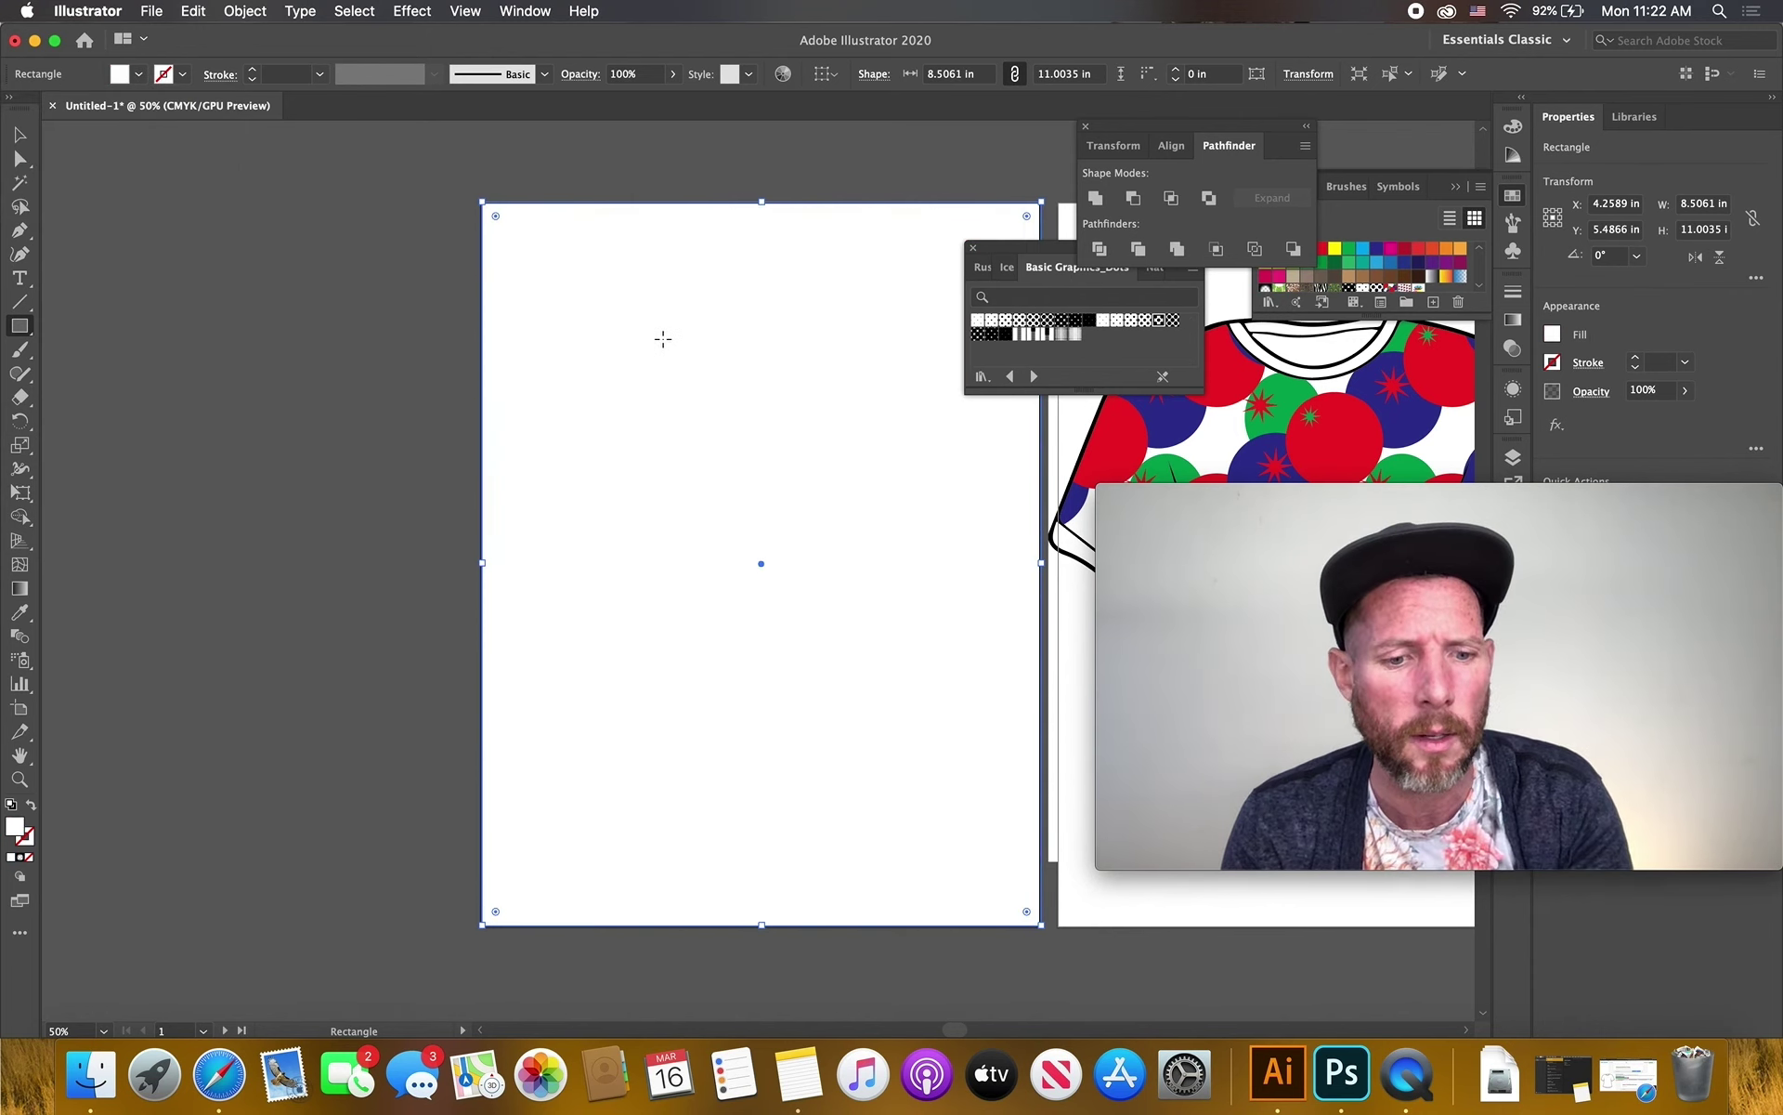
# Send the white rectangle to the back, behind the pattern-filled rectangle and the stars
pyautogui.rightClick(628, 419)
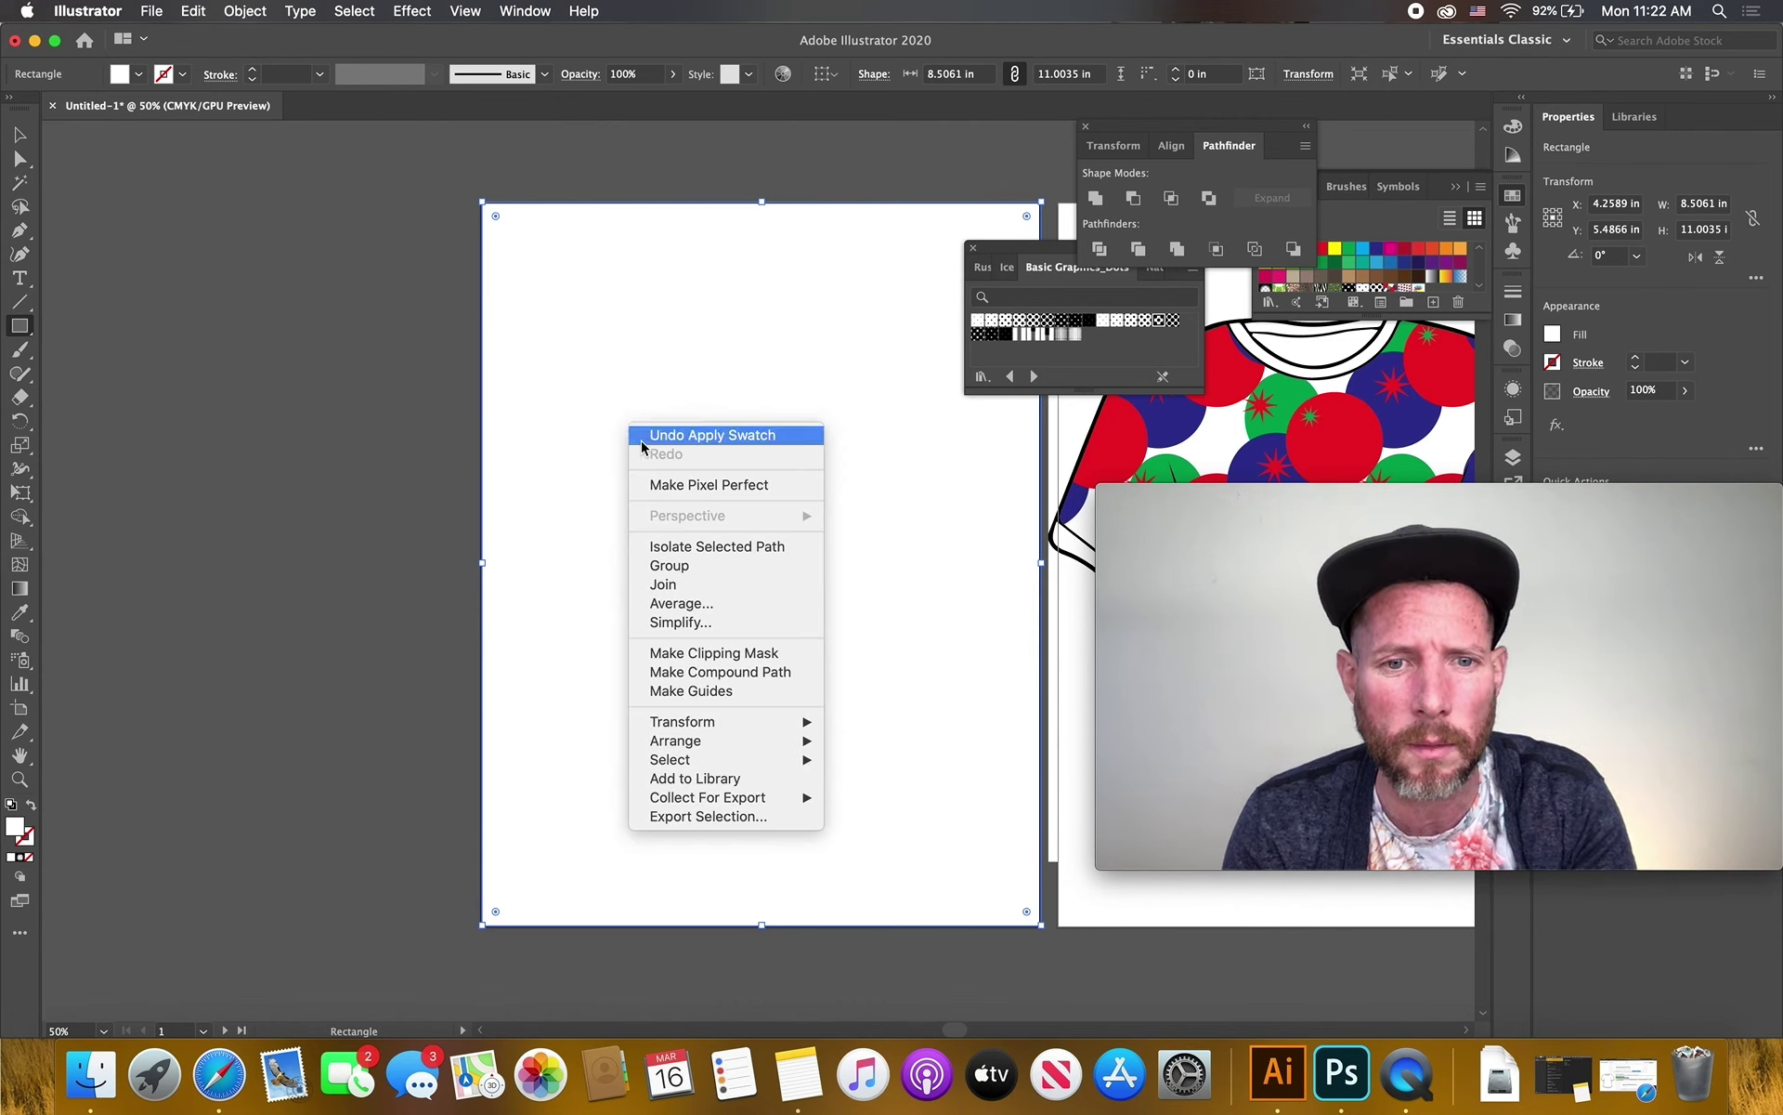
pyautogui.moveTo(771, 743)
pyautogui.click(892, 801)
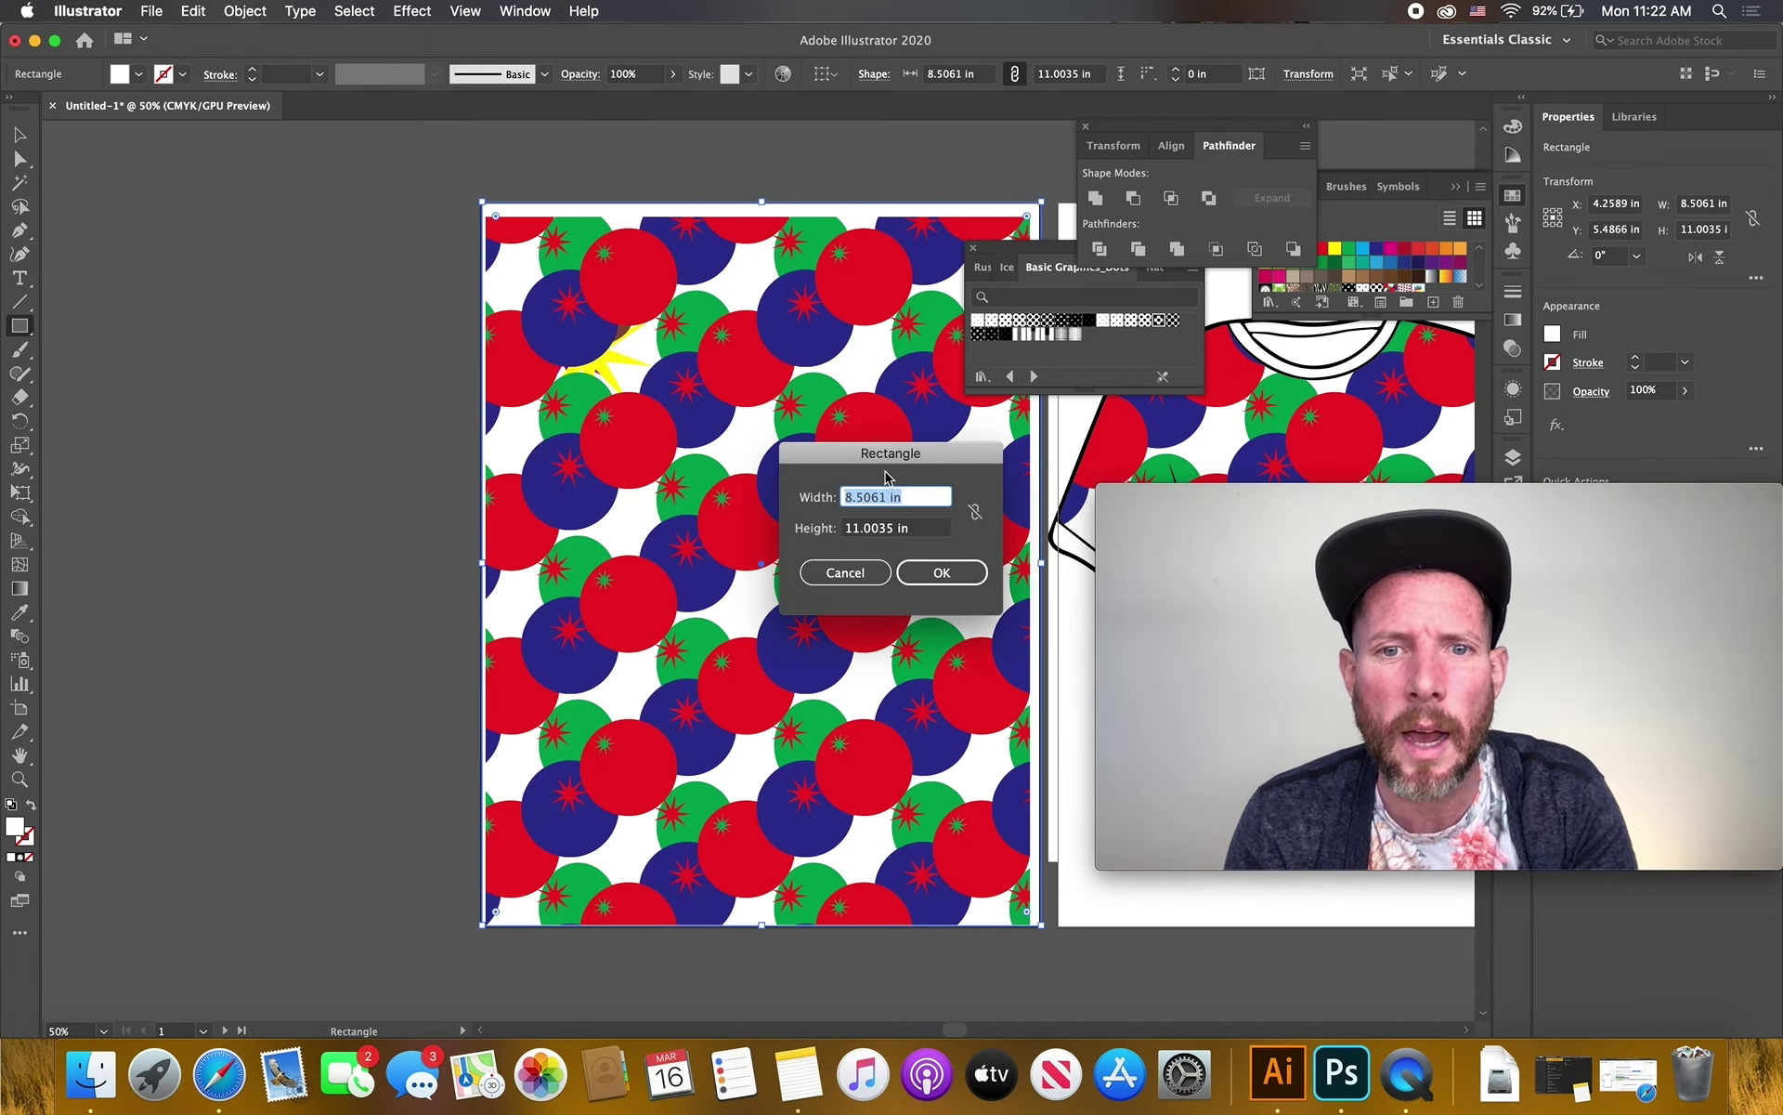
pyautogui.click(844, 571)
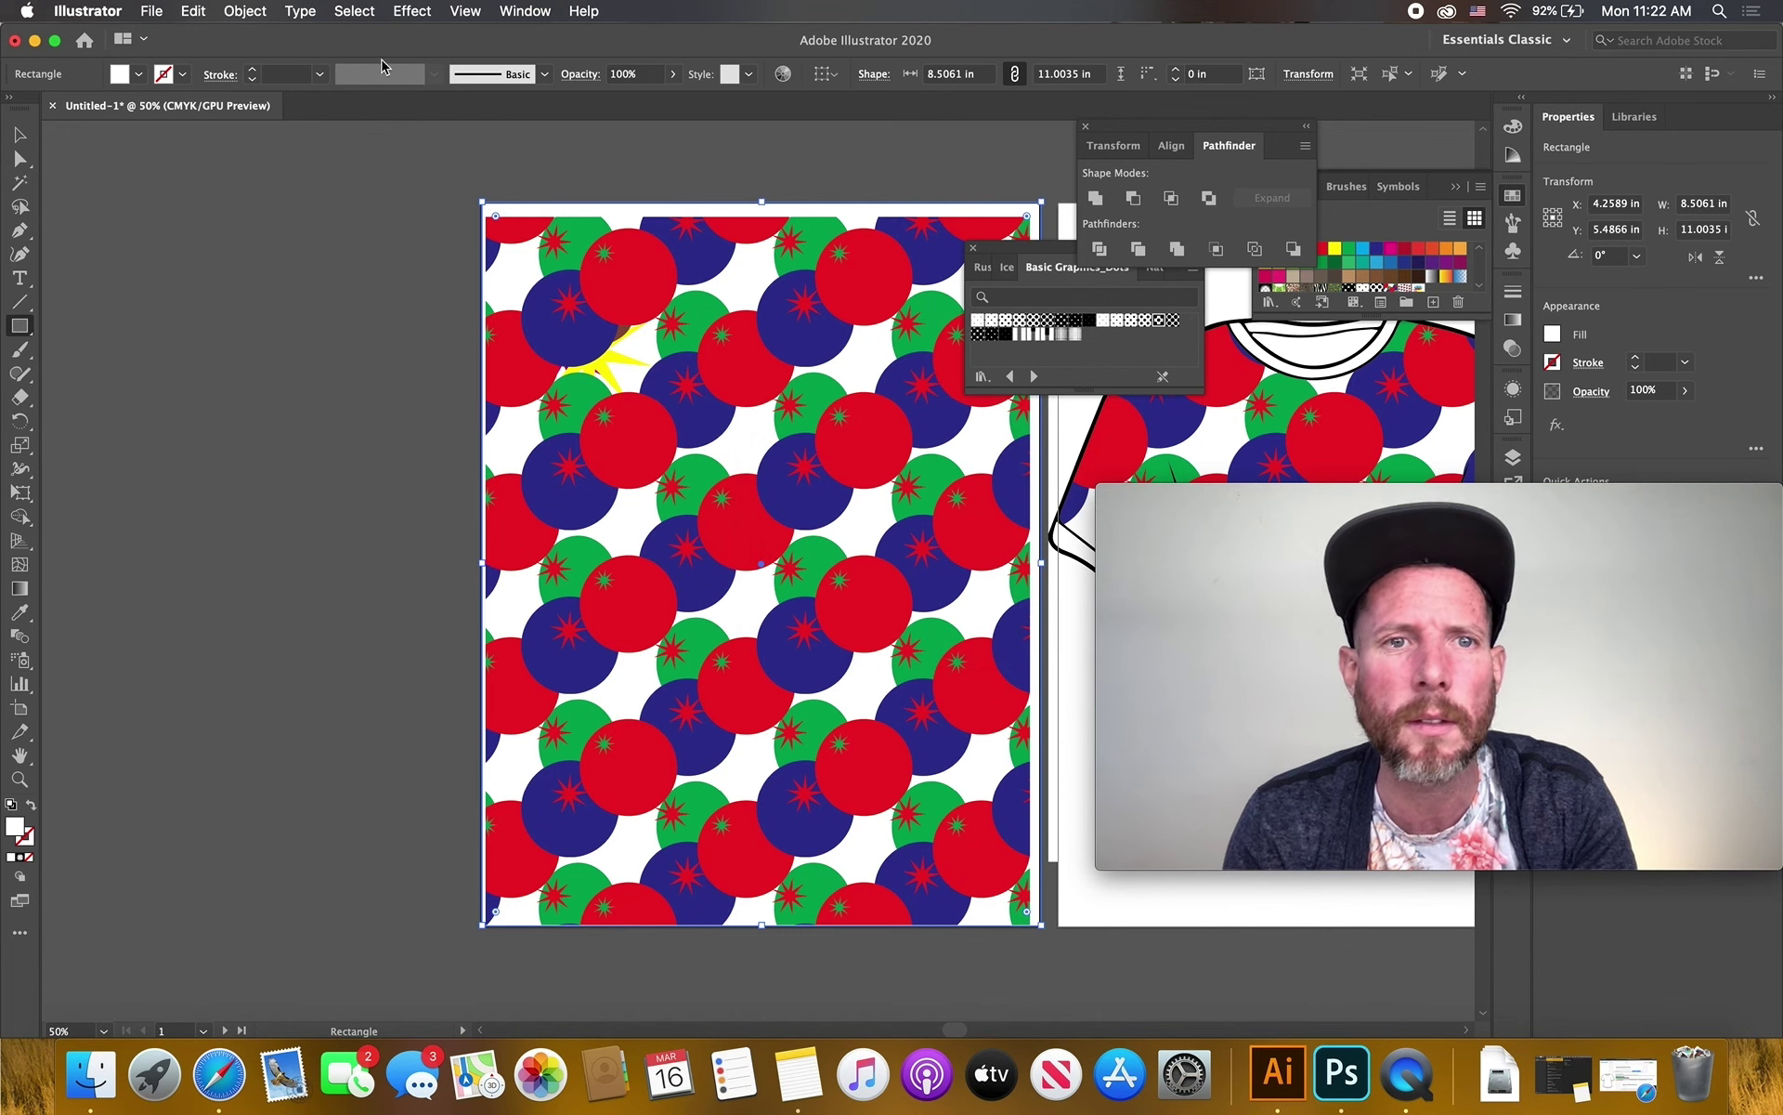
# Set up a new Save for Web export of the artboard with its white background at 2500 px height
pyautogui.click(151, 10)
pyautogui.click(275, 340)
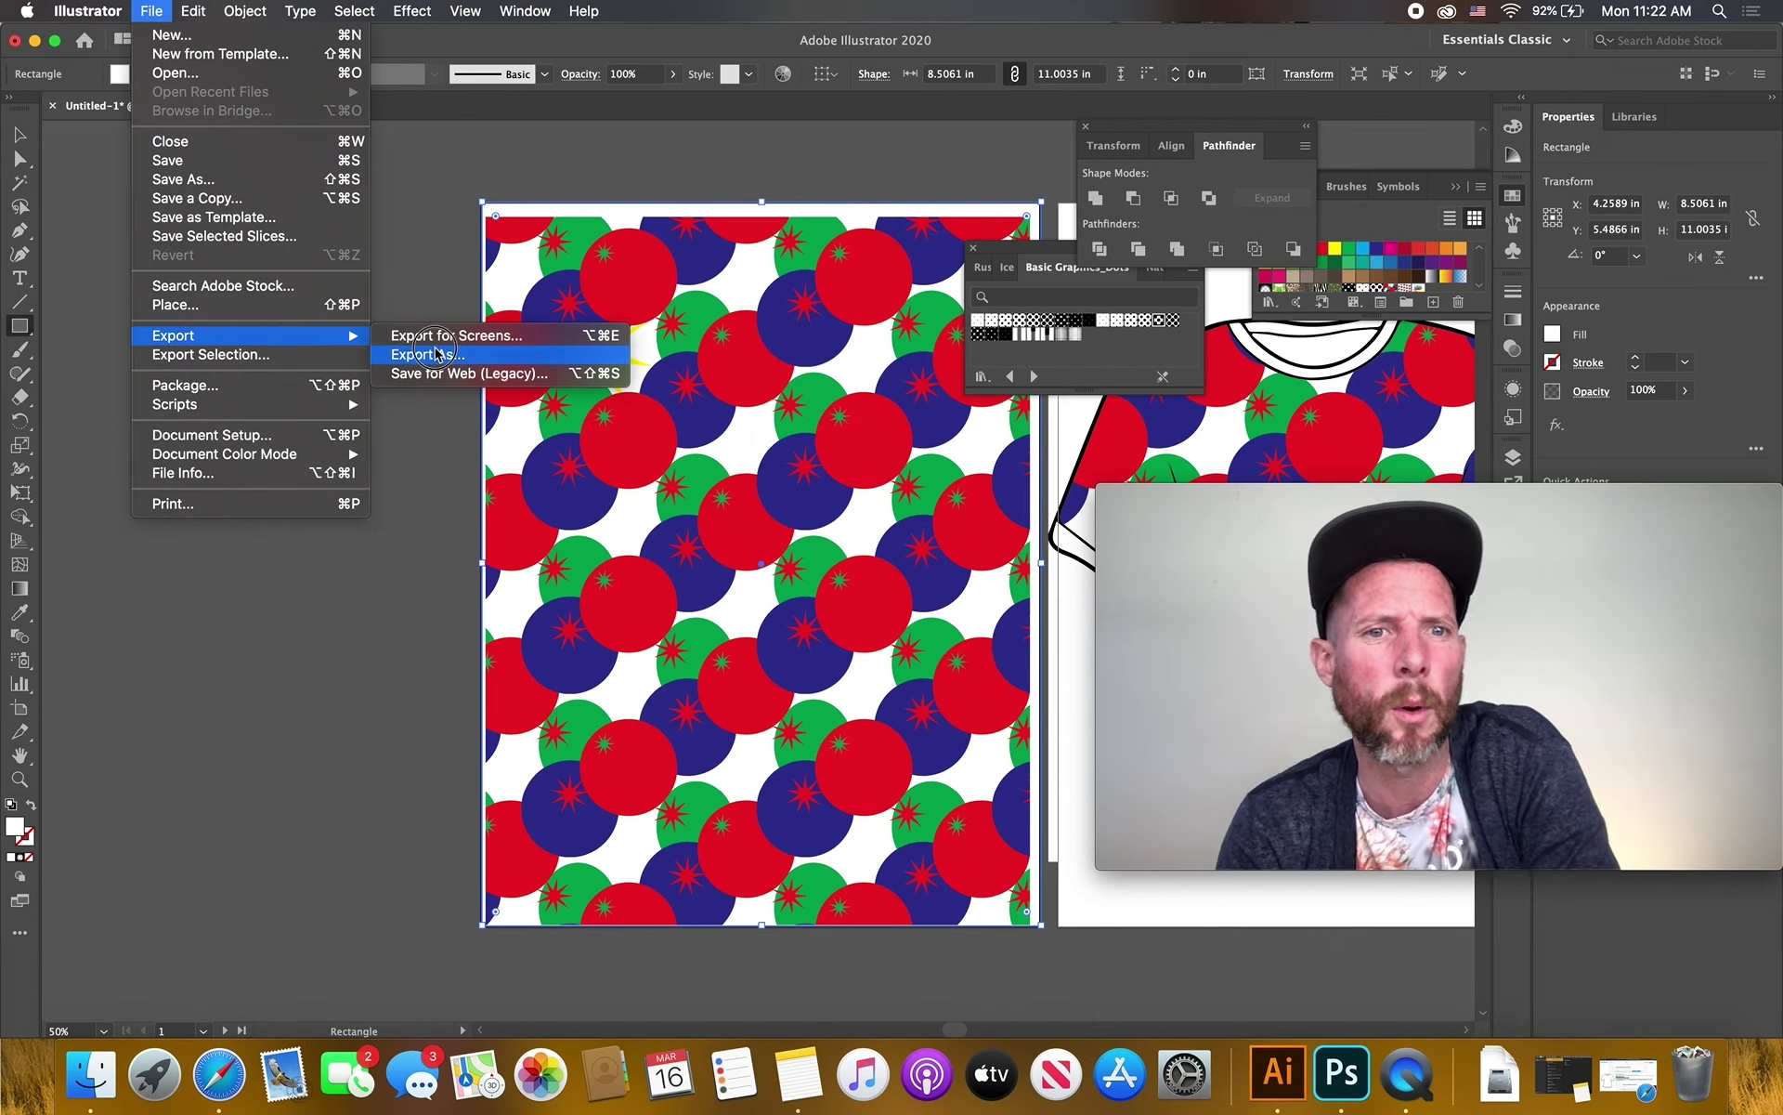
pyautogui.click(469, 374)
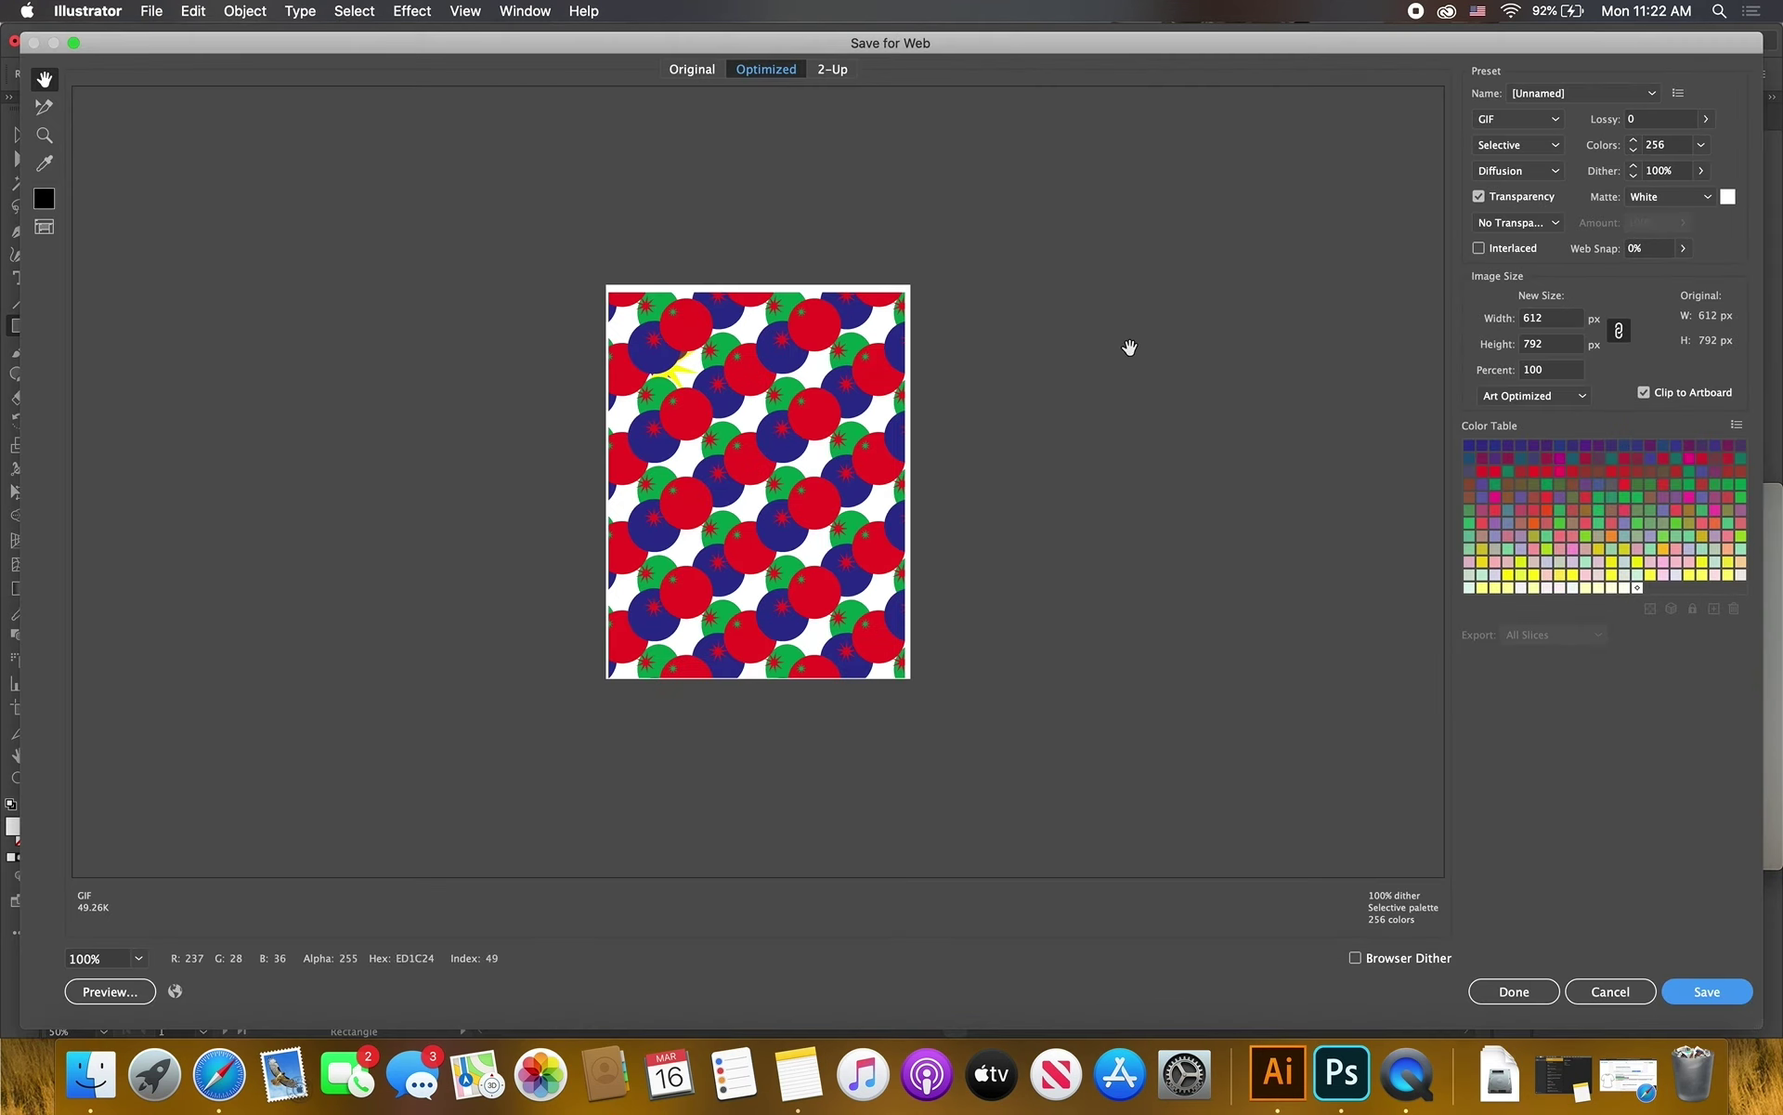
pyautogui.click(1567, 349)
pyautogui.moveTo(1567, 349); pyautogui.dragTo(1481, 351)
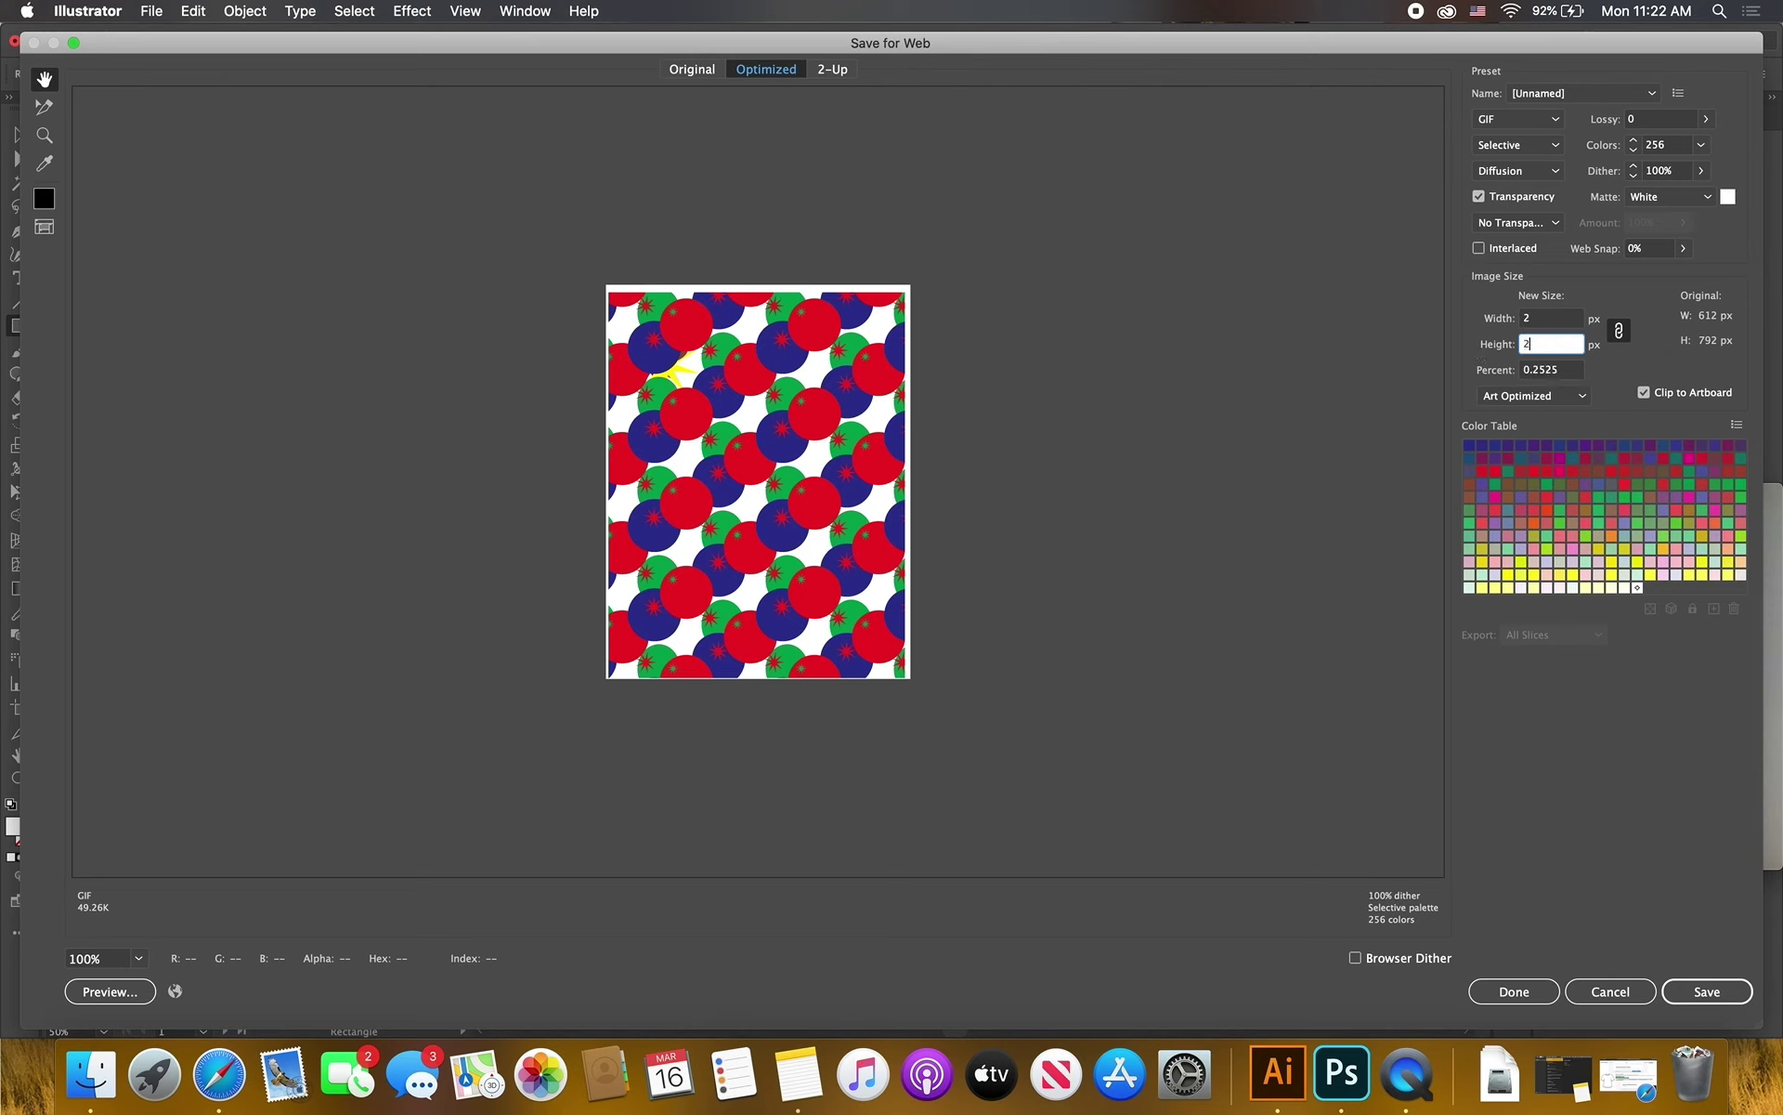
pyautogui.write('2500')
pyautogui.click(1551, 119)
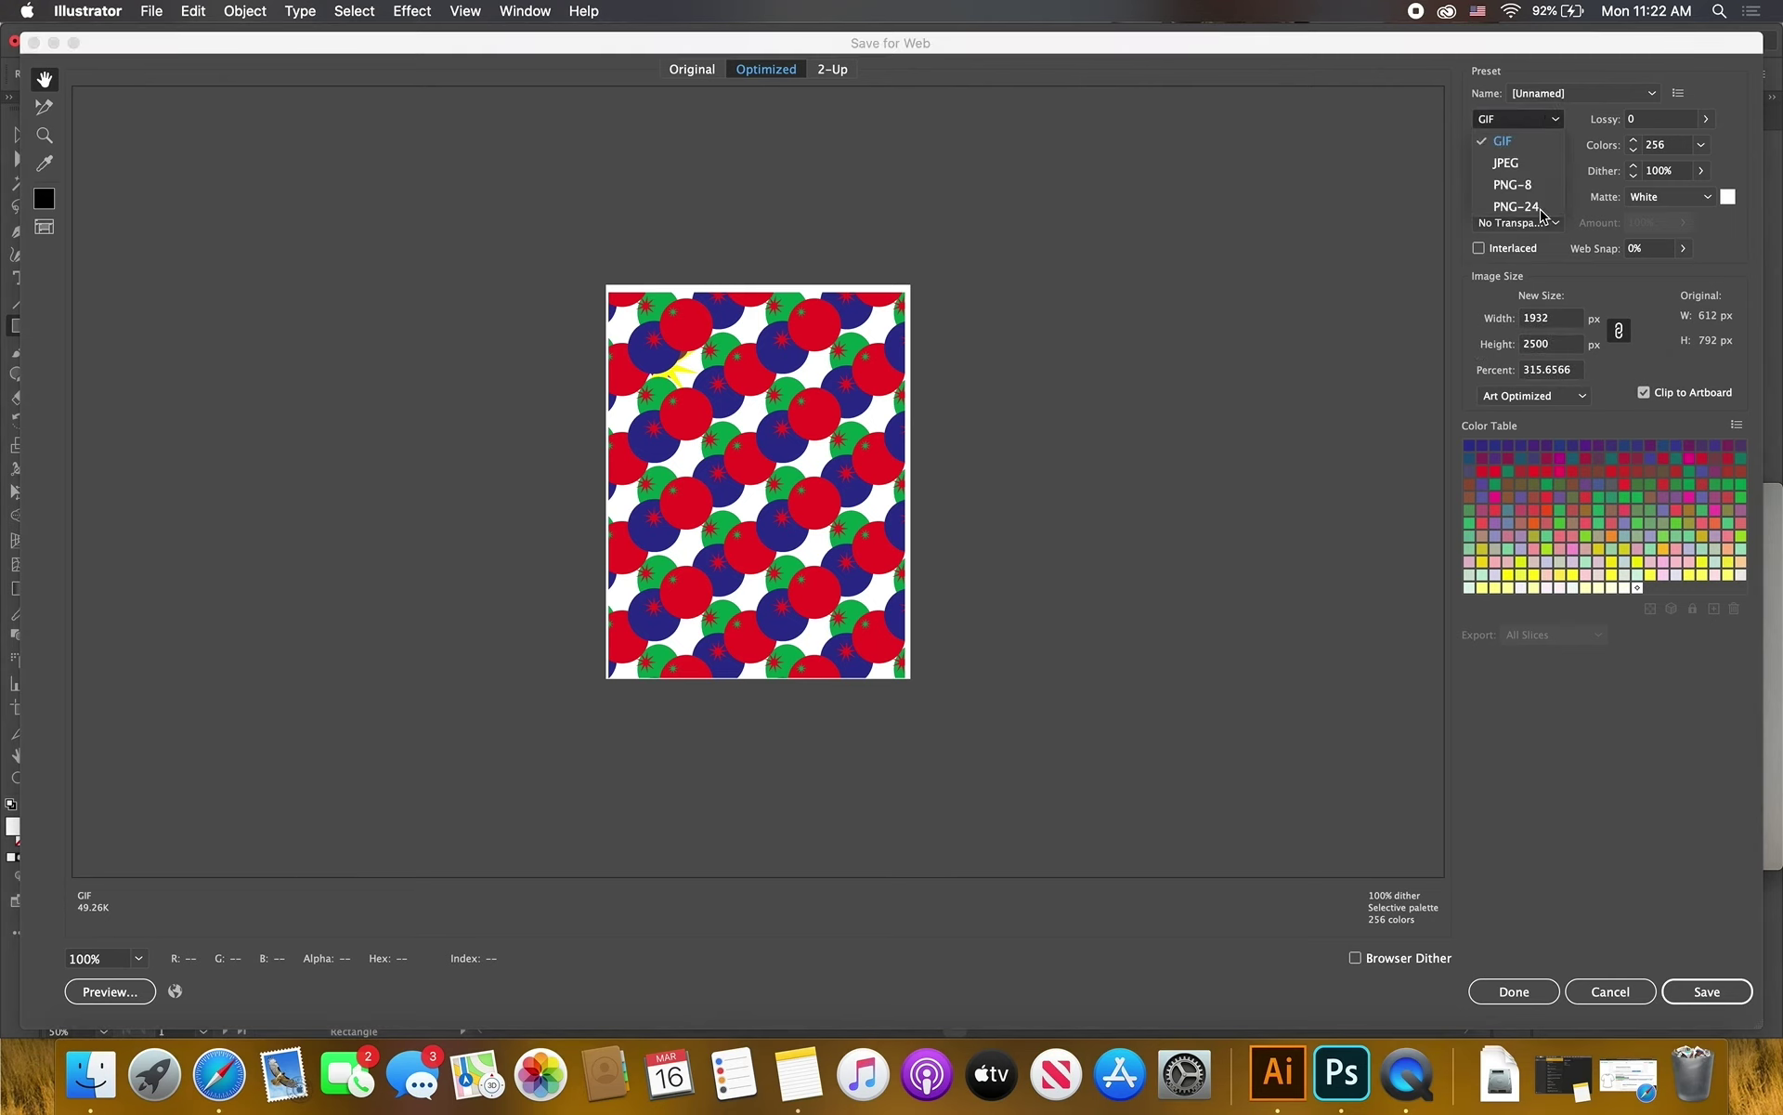
pyautogui.click(1605, 711)
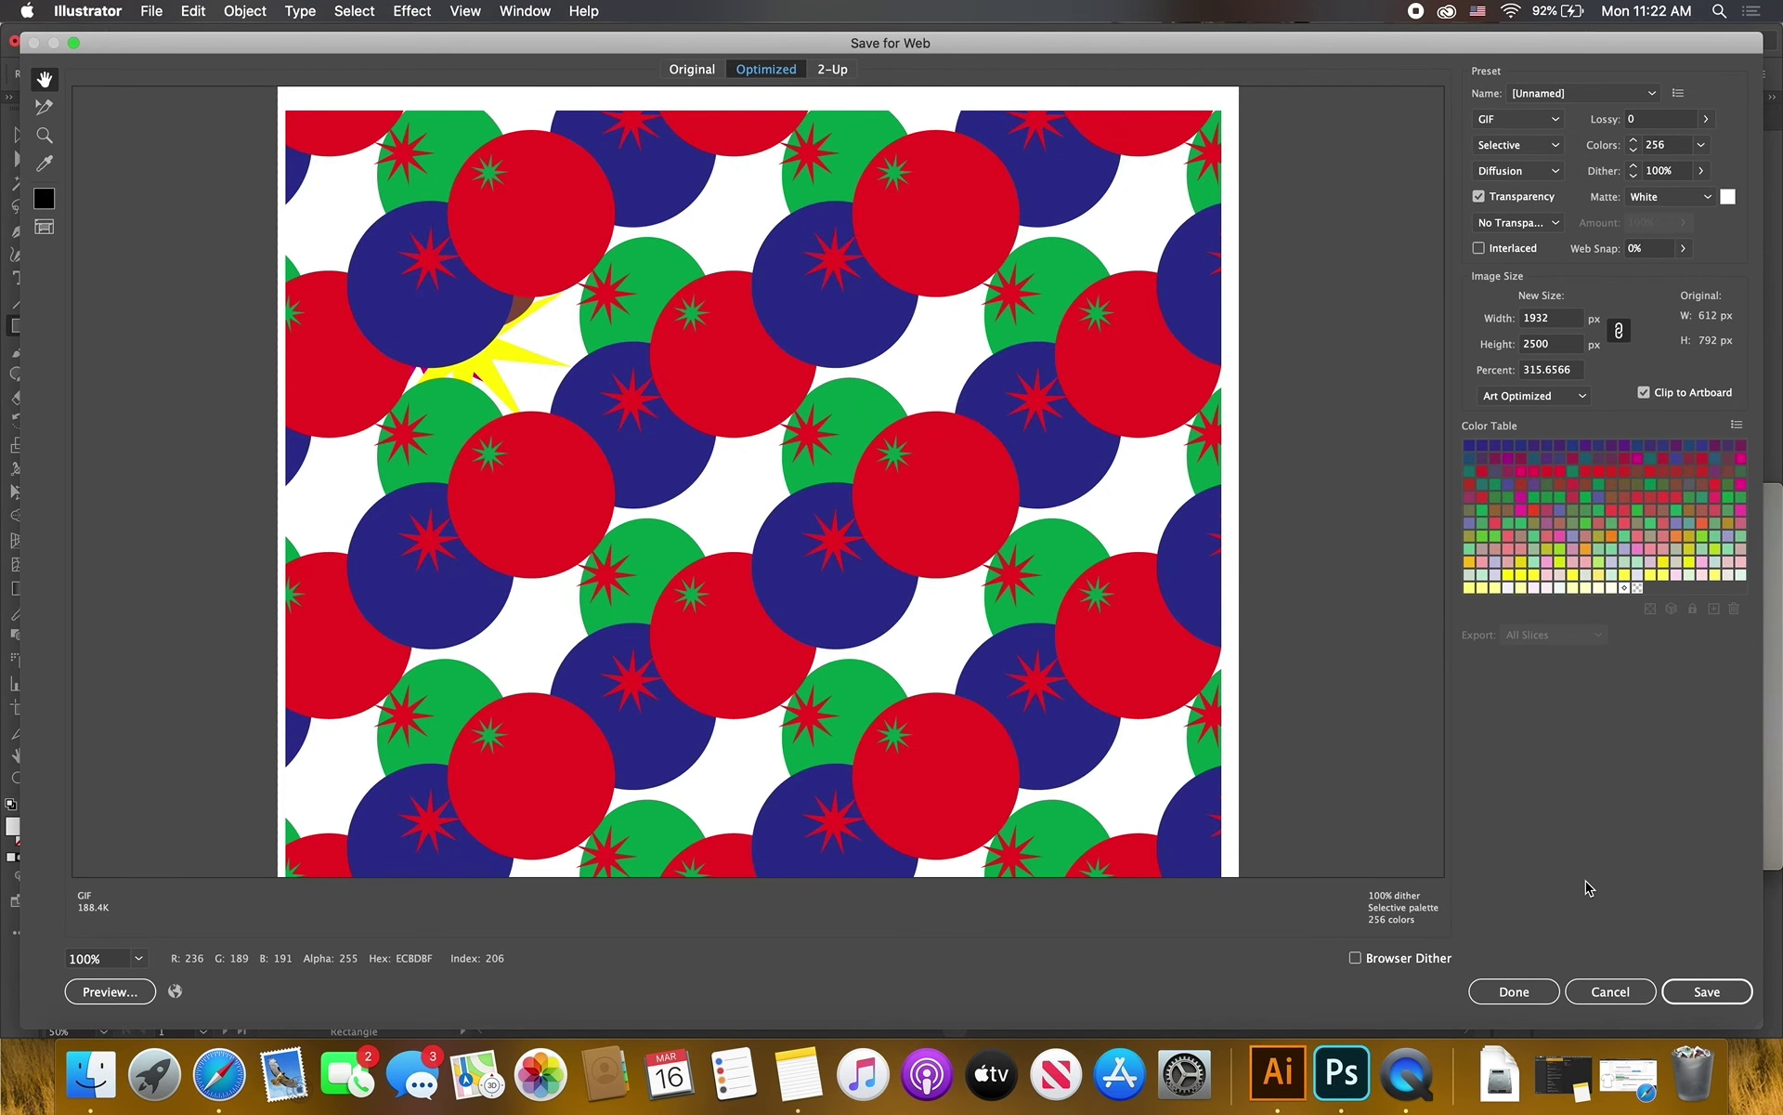
# Save the exported image as Untitled-1 in the Images Only format, choosing a different destination folder from Documents
pyautogui.click(1741, 995)
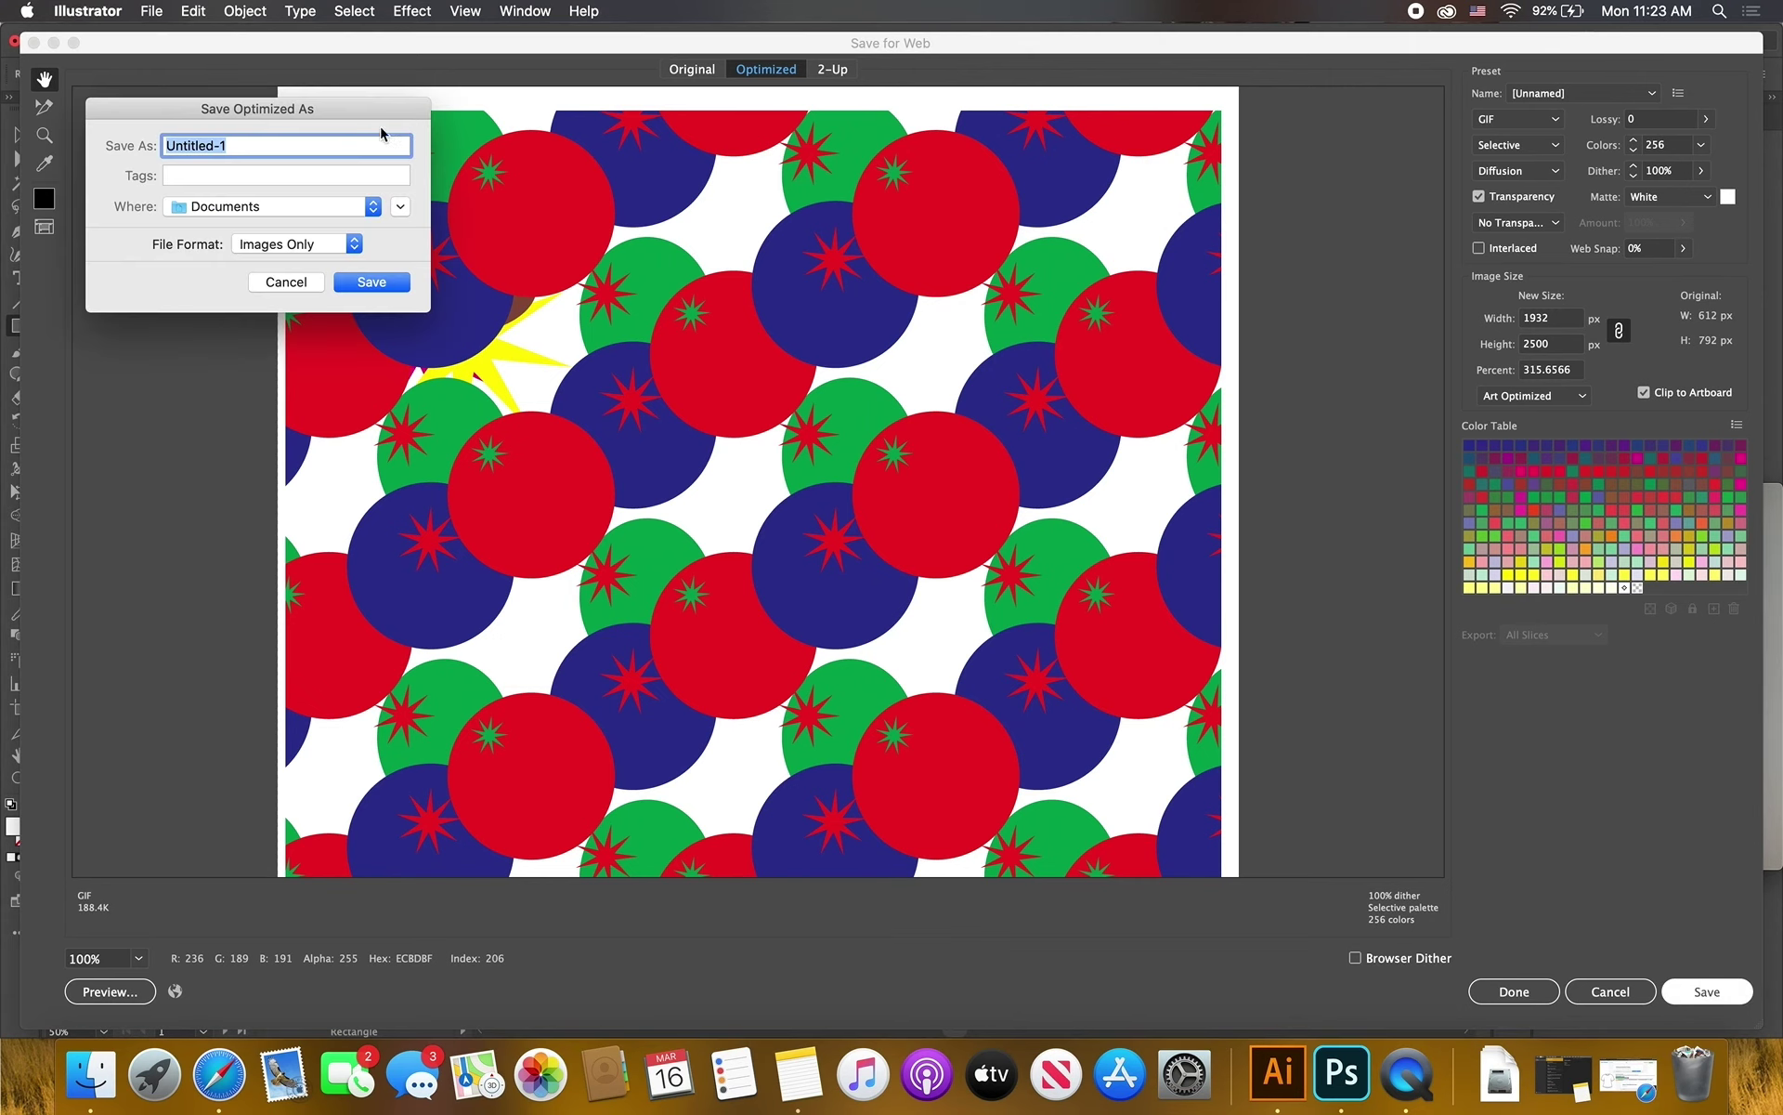
pyautogui.click(372, 207)
pyautogui.click(343, 340)
pyautogui.click(374, 283)
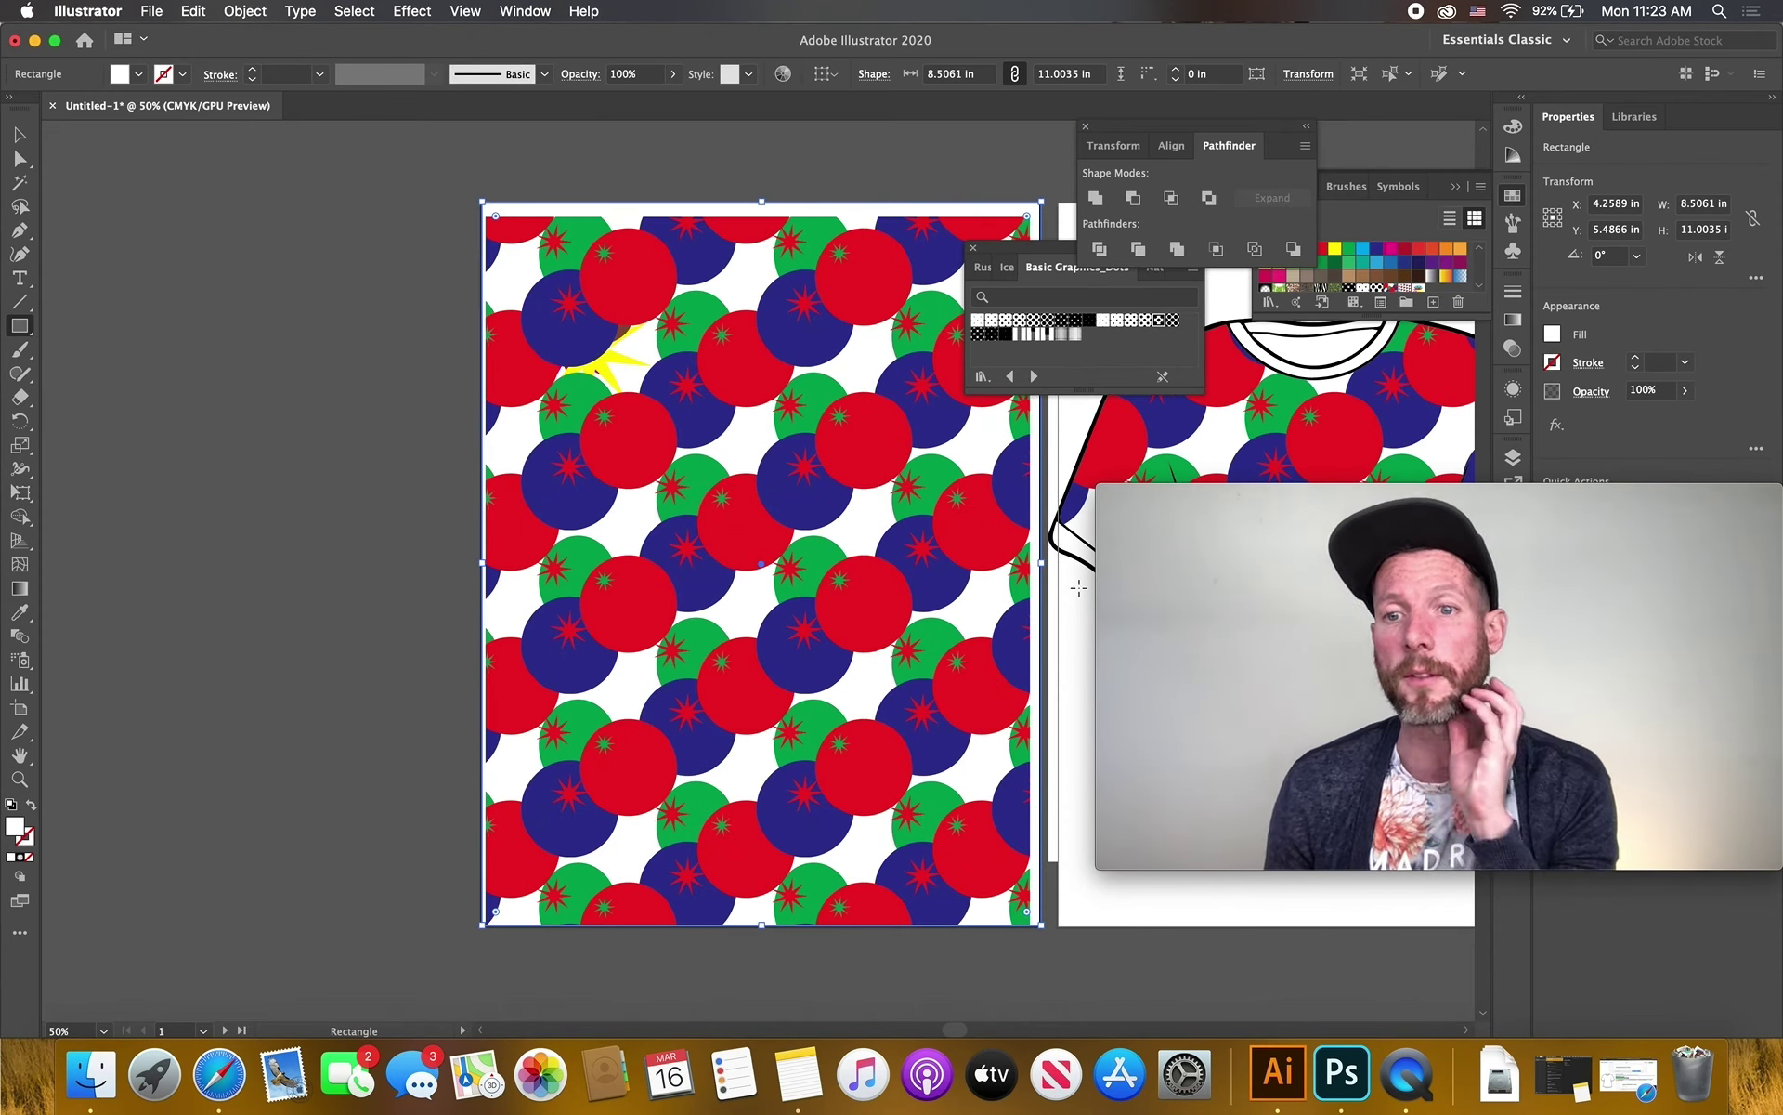
pyautogui.moveTo(1591, 672)
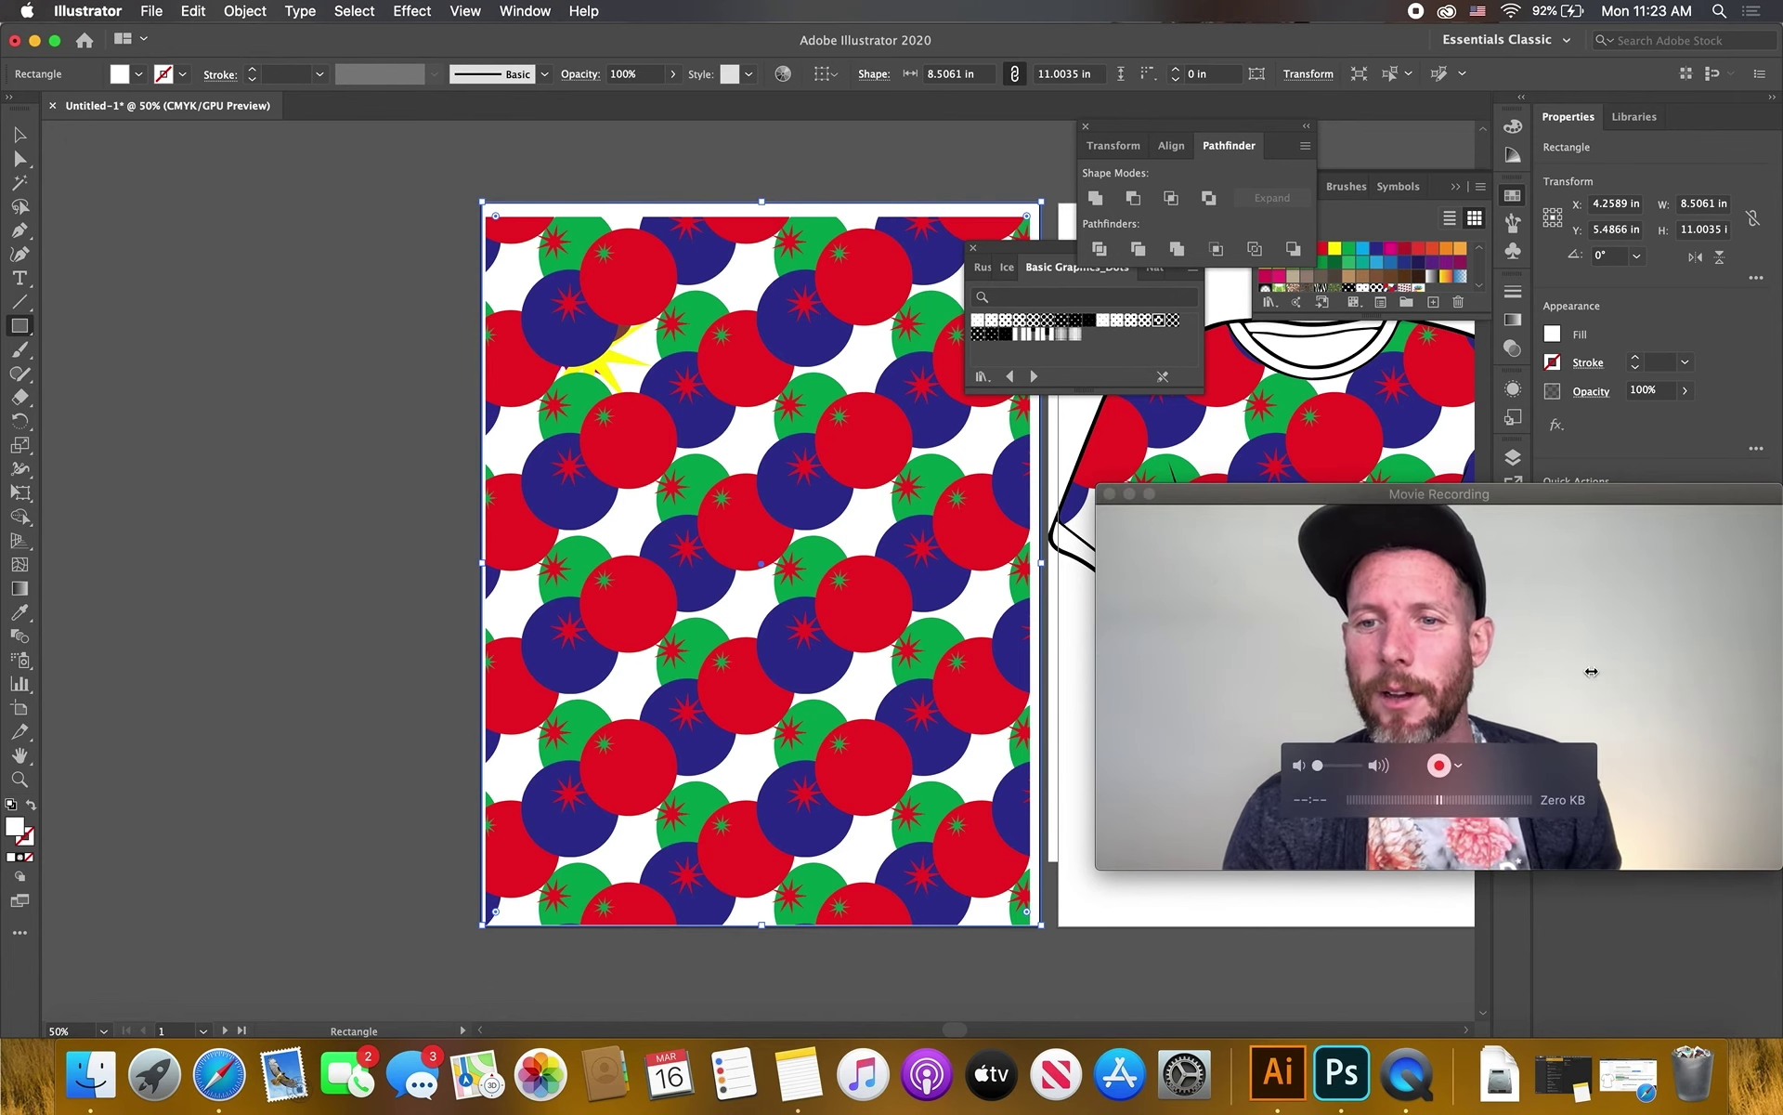